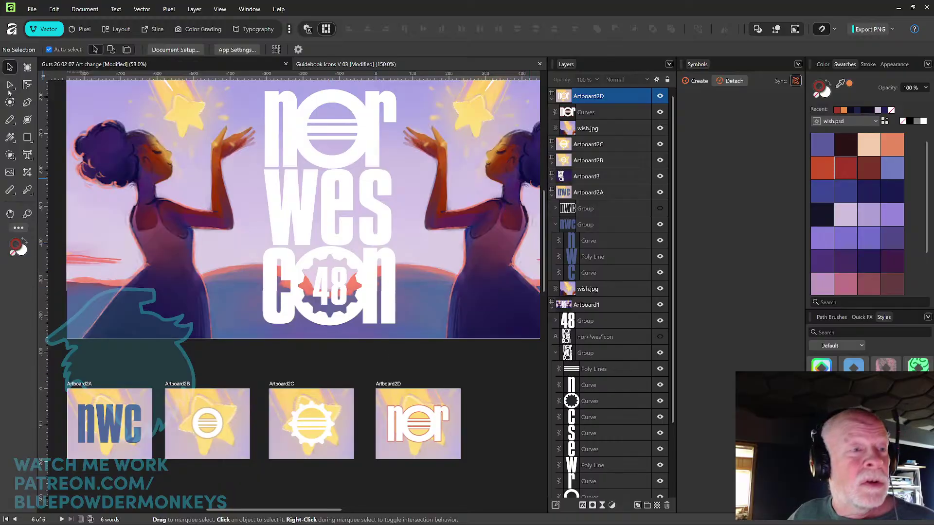
Step: Open the PNG export settings for Artboard2D and review the available pixel formats
{"action": "left_click", "coordinate": [31, 9]}
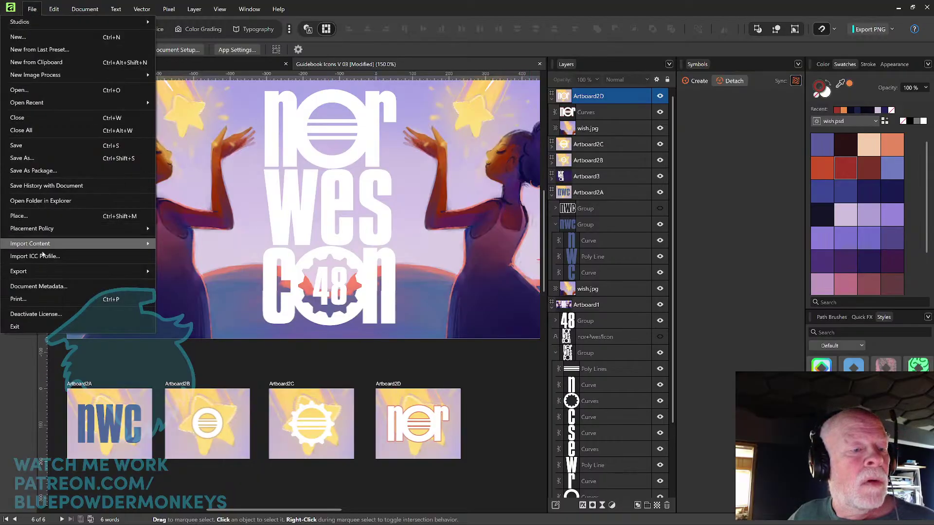
{"action": "mouse_move", "coordinate": [44, 271]}
{"action": "left_click", "coordinate": [175, 268]}
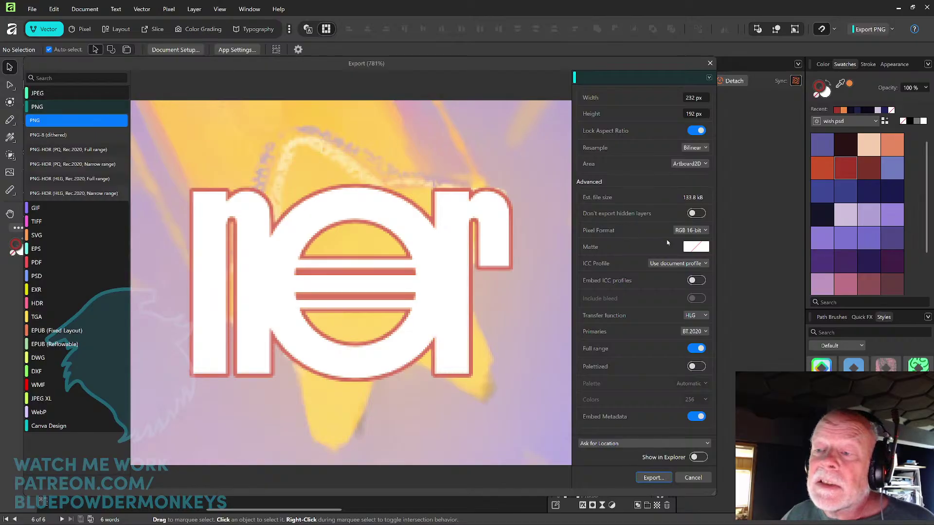
{"action": "left_click", "coordinate": [700, 231]}
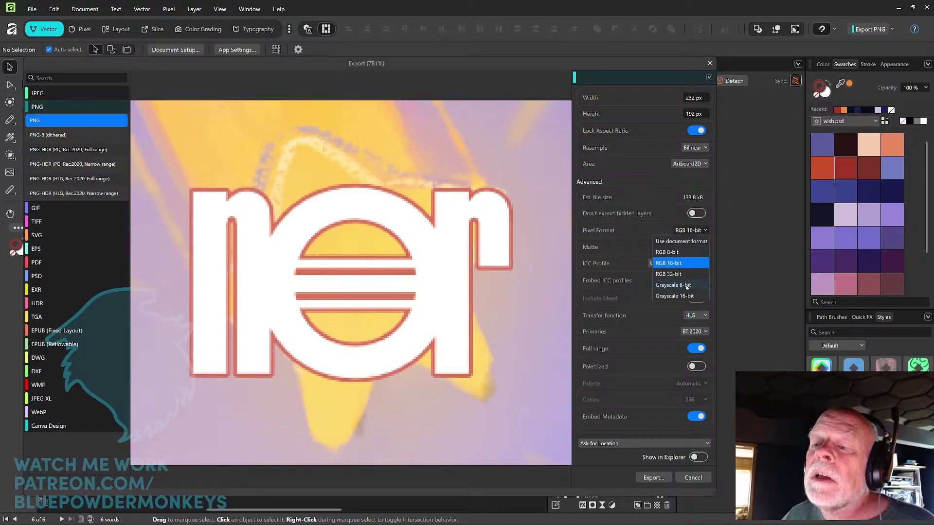
{"action": "left_click", "coordinate": [670, 214]}
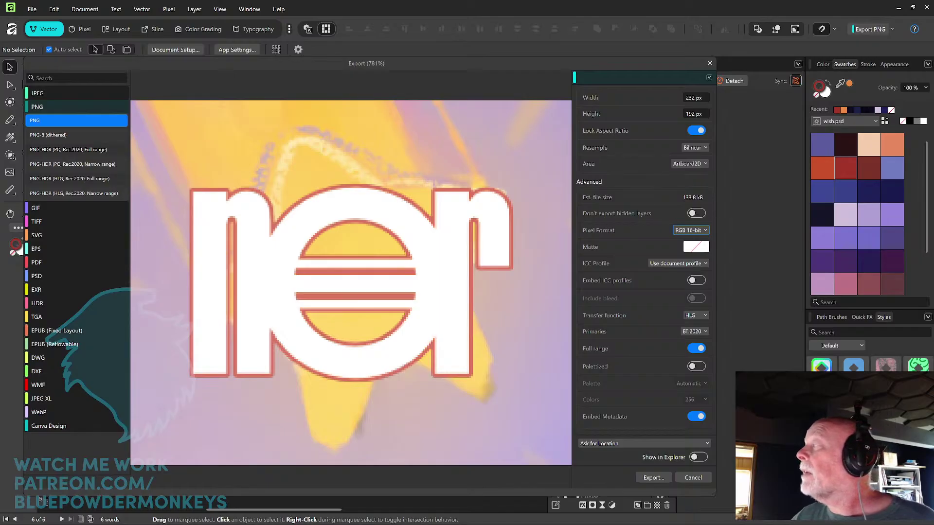
Step: Bring the Guidebook folder window into view and examine the exported icon images
{"action": "left_click_drag", "start_coordinate": [614, 192], "coordinate": [293, 43]}
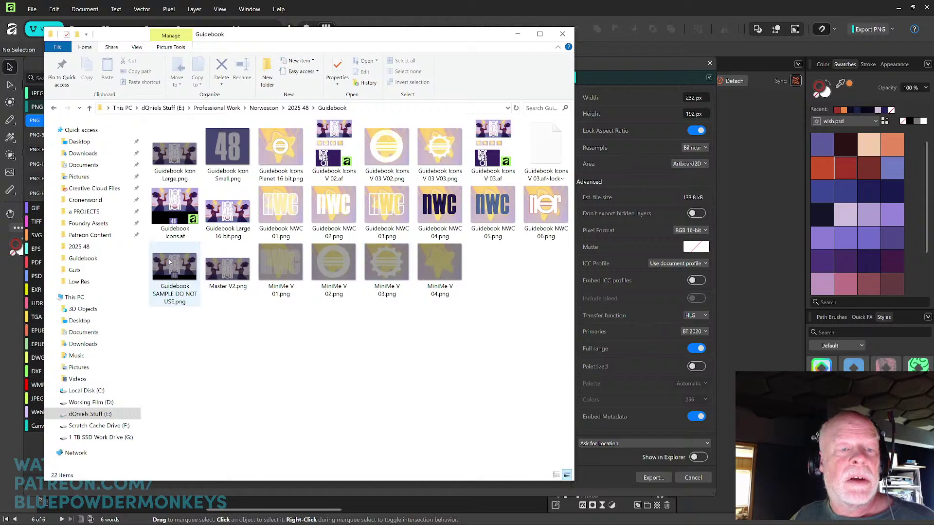
{"action": "mouse_move", "coordinate": [407, 250]}
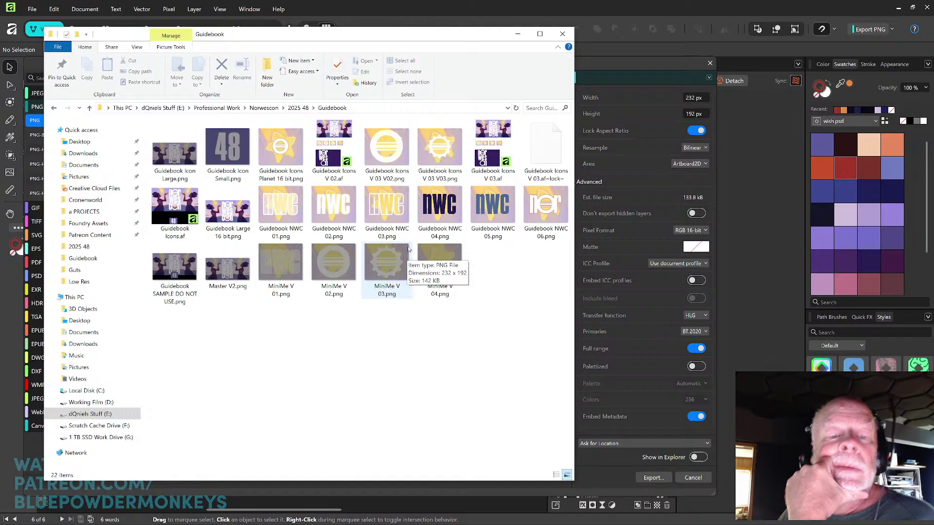
{"action": "mouse_move", "coordinate": [431, 291]}
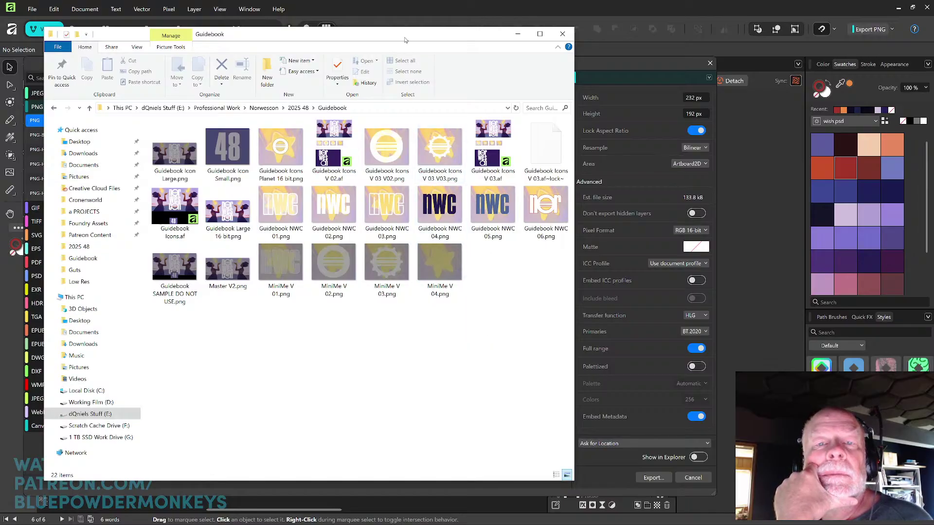
{"action": "left_click_drag", "start_coordinate": [404, 39], "coordinate": [933, 93]}
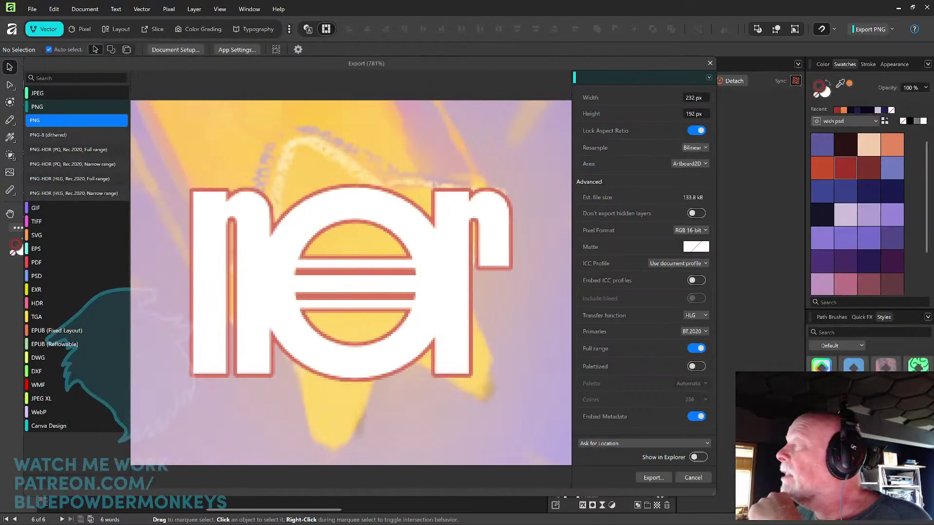
Step: Compare the pixel format choices with the images in the Guidebook folder and leave the export settings without exporting
{"action": "left_click", "coordinate": [699, 231]}
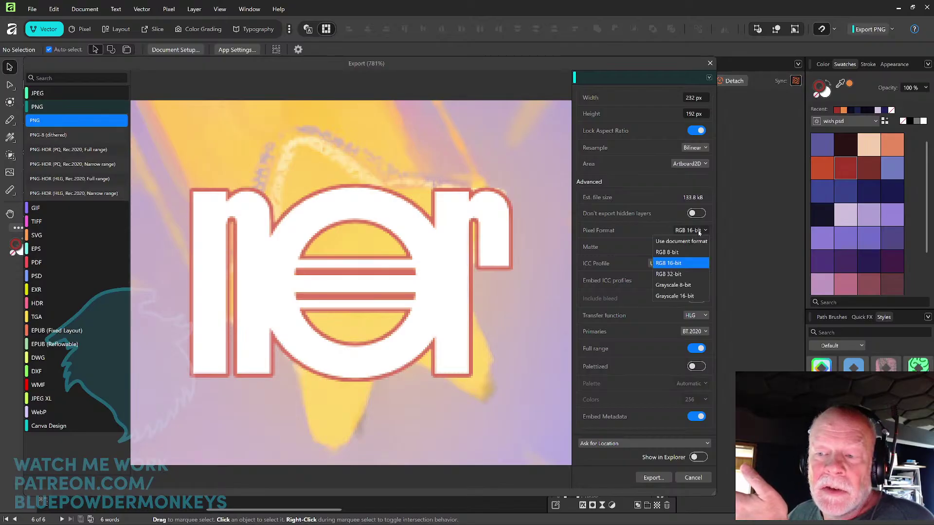
{"action": "left_click", "coordinate": [699, 232]}
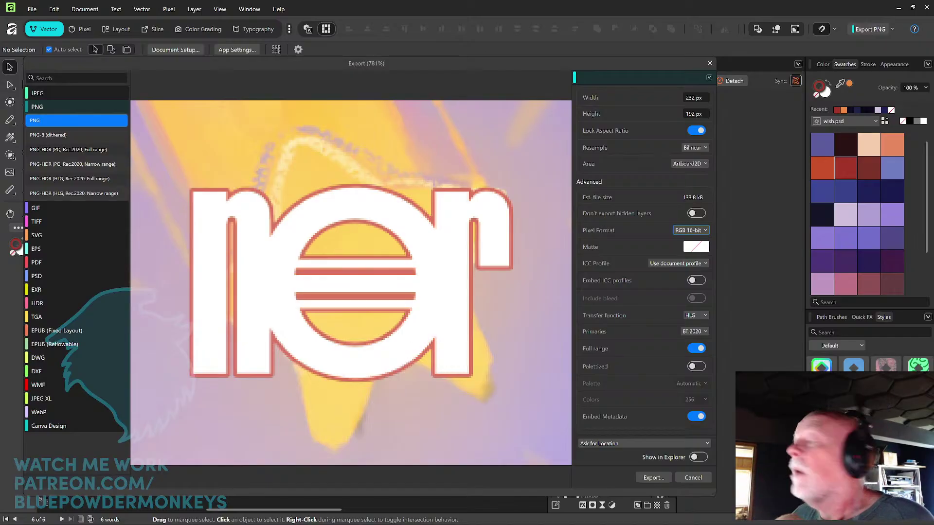
{"action": "left_click_drag", "start_coordinate": [933, 112], "coordinate": [520, 95]}
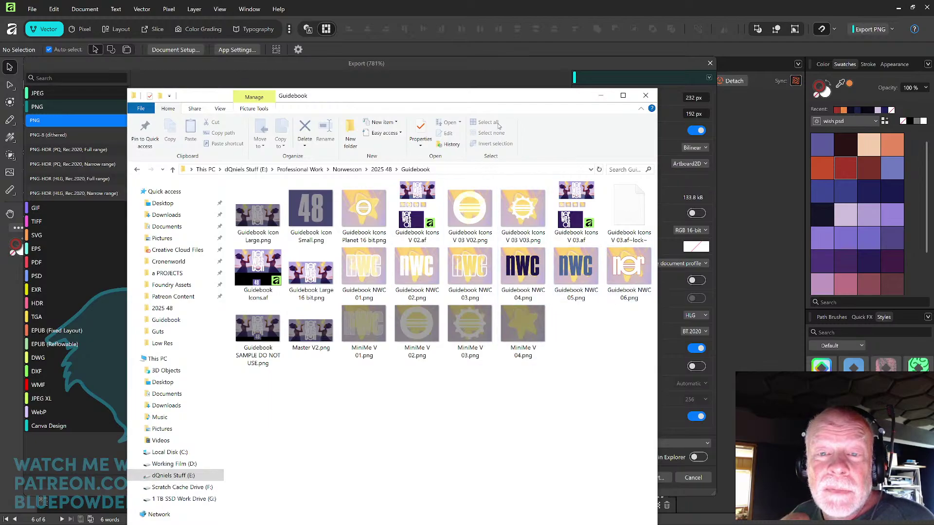
{"action": "left_click_drag", "start_coordinate": [502, 98], "coordinate": [495, 73]}
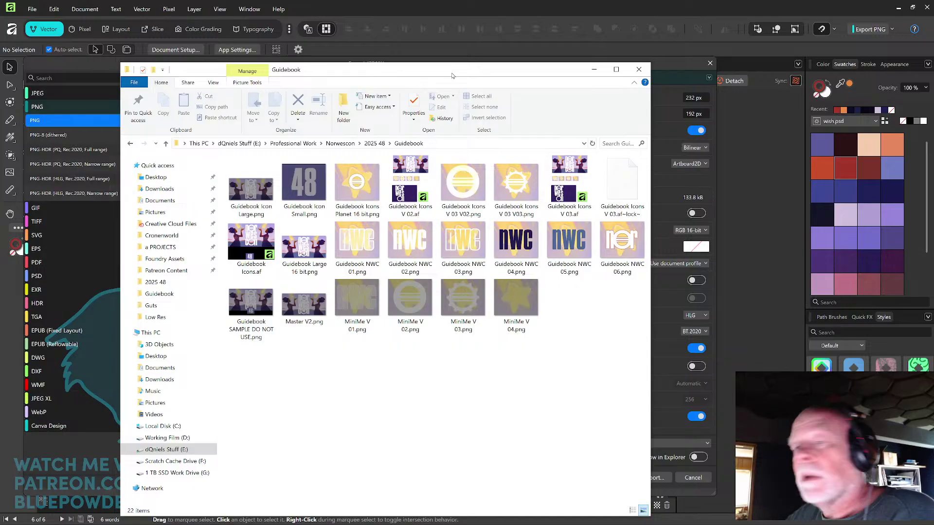
{"action": "left_click_drag", "start_coordinate": [485, 71], "coordinate": [933, 15]}
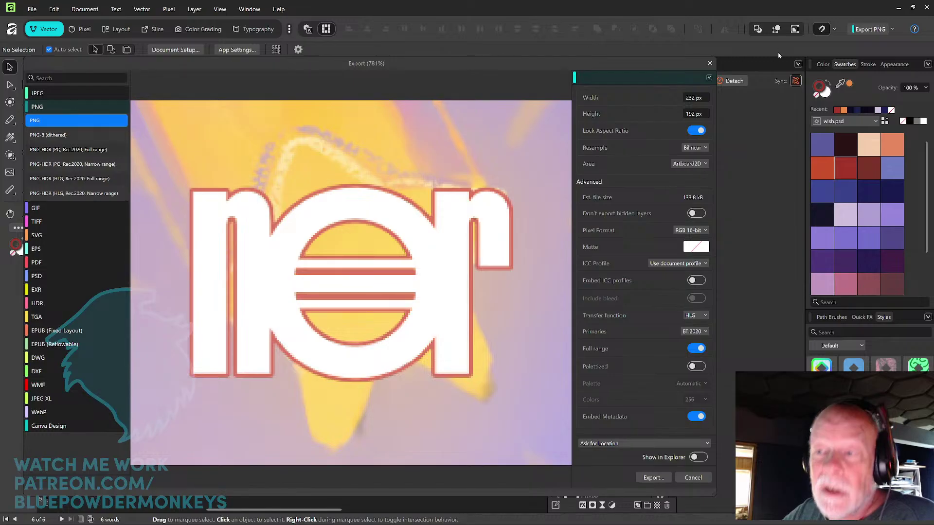
{"action": "left_click", "coordinate": [710, 63]}
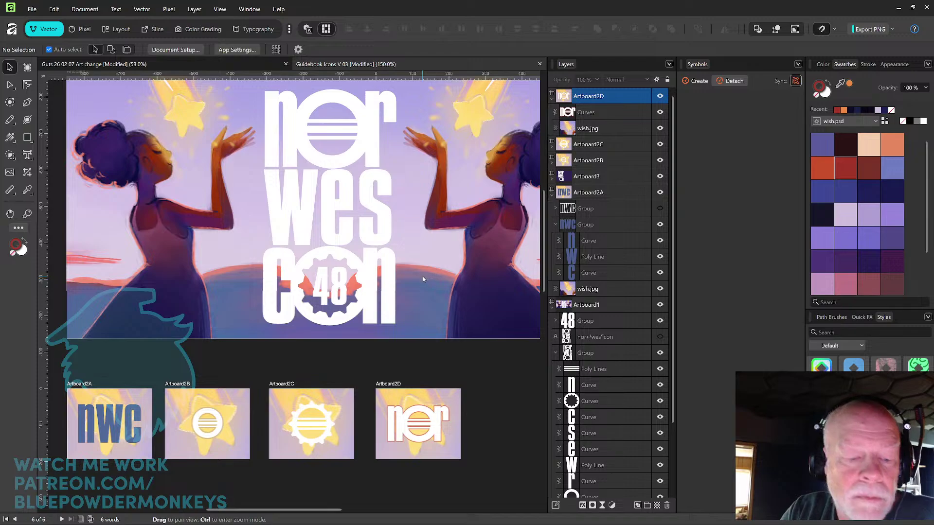
Step: Examine the large banner, the four small icon artboards and the purple Artboard3
{"action": "scroll", "coordinate": [456, 301], "scroll_direction": "down", "scroll_amount": 3}
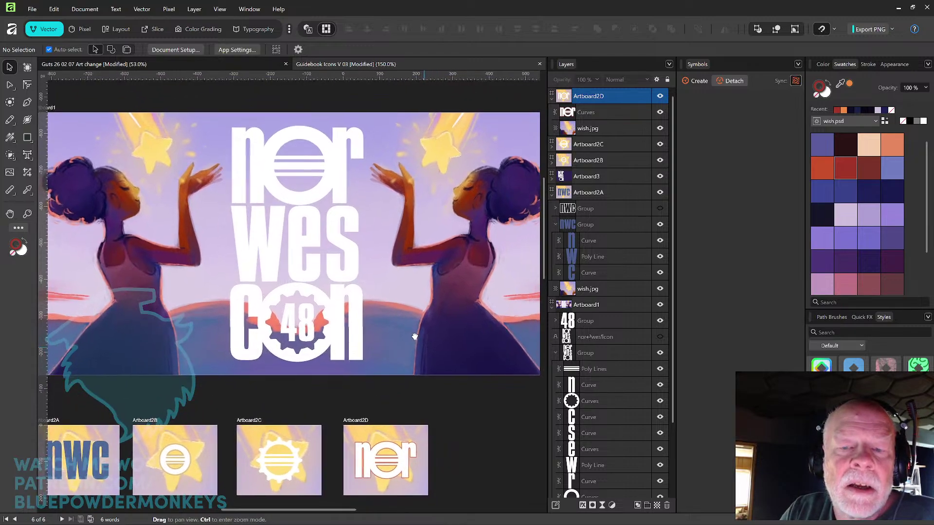
{"action": "scroll", "coordinate": [408, 329], "scroll_direction": "up", "scroll_amount": 1}
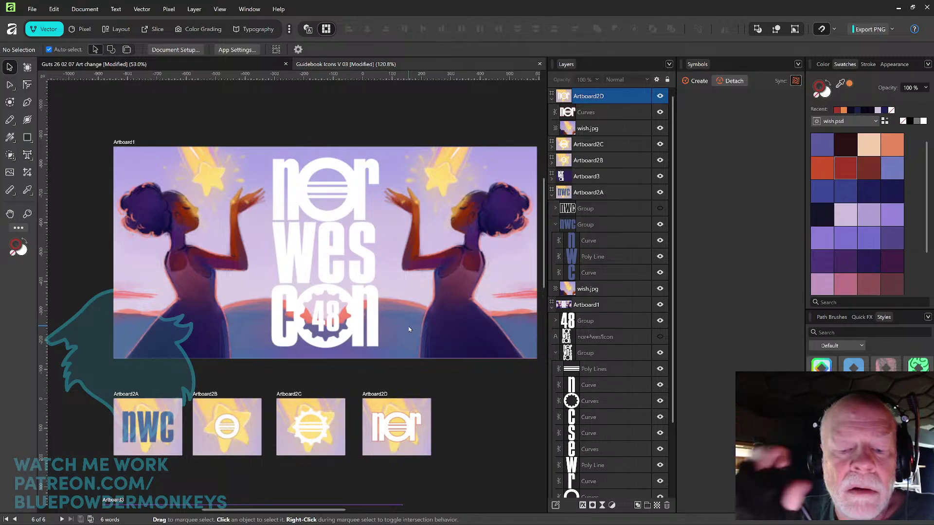
{"action": "left_click_drag", "start_coordinate": [458, 316], "coordinate": [460, 250]}
{"action": "scroll", "coordinate": [459, 250], "scroll_direction": "down", "scroll_amount": 4}
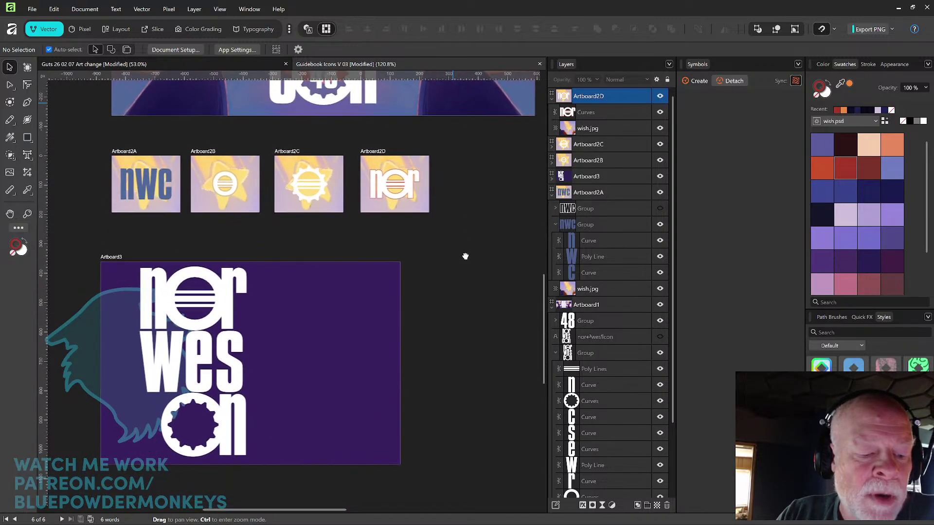
{"action": "scroll", "coordinate": [445, 283], "scroll_direction": "up", "scroll_amount": 8}
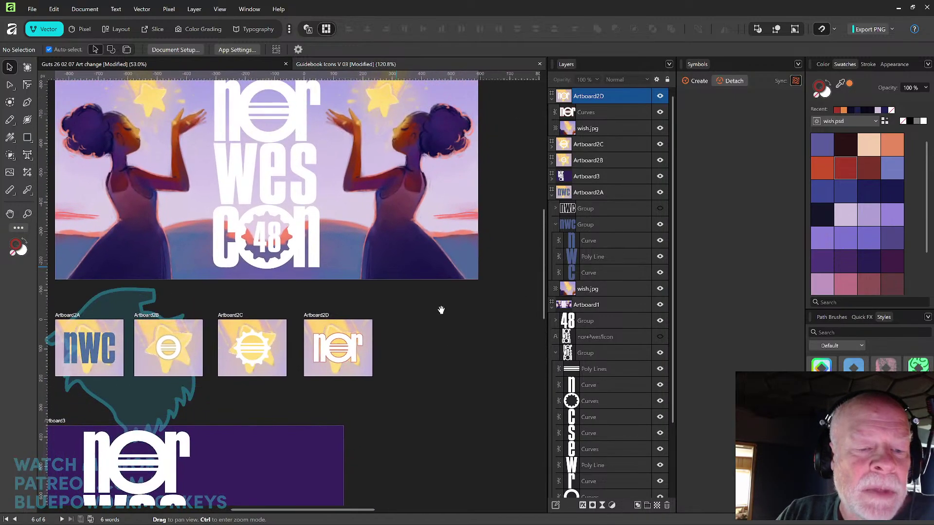
{"action": "scroll", "coordinate": [451, 343], "scroll_direction": "up", "scroll_amount": 2}
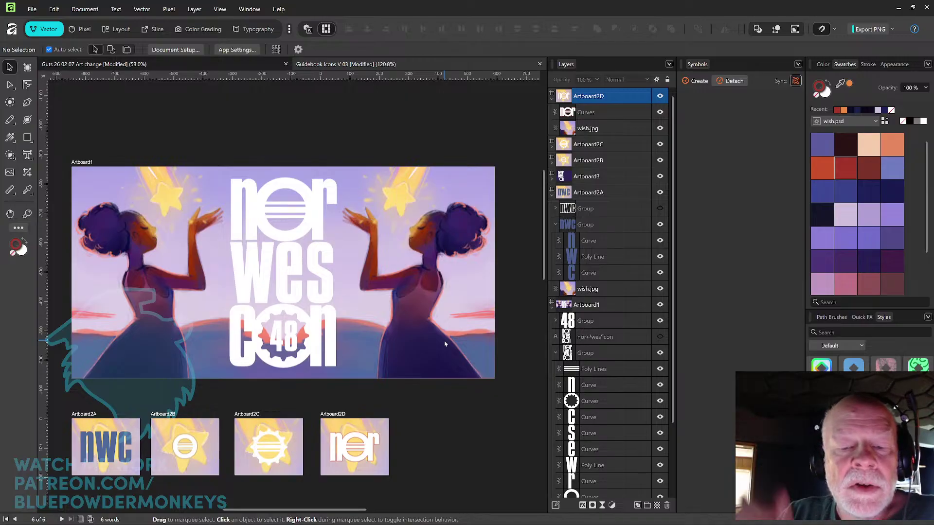
{"action": "scroll", "coordinate": [419, 284], "scroll_direction": "left", "scroll_amount": 2}
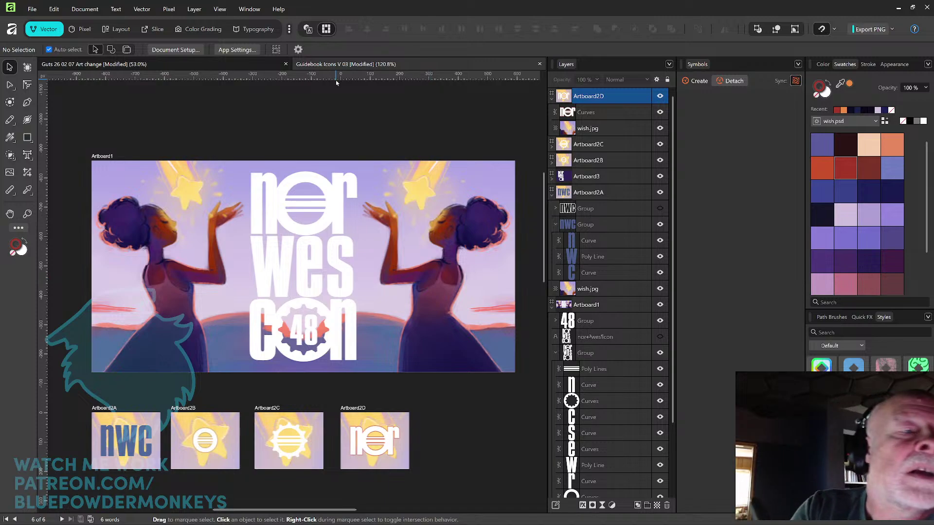
Step: Switch to the Guts 26 02 07 Art change document and show its cover page in preview mode
{"action": "left_click", "coordinate": [170, 65]}
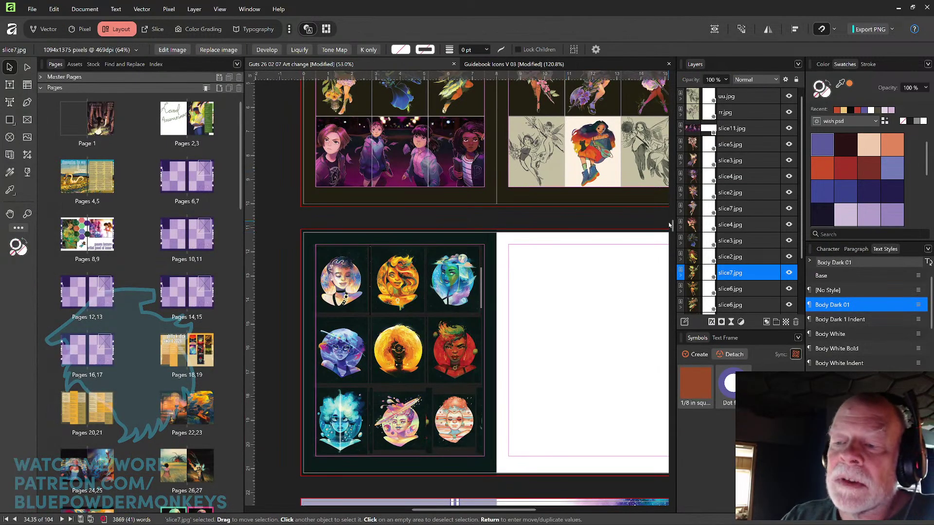
{"action": "left_click_drag", "start_coordinate": [567, 258], "coordinate": [531, 302]}
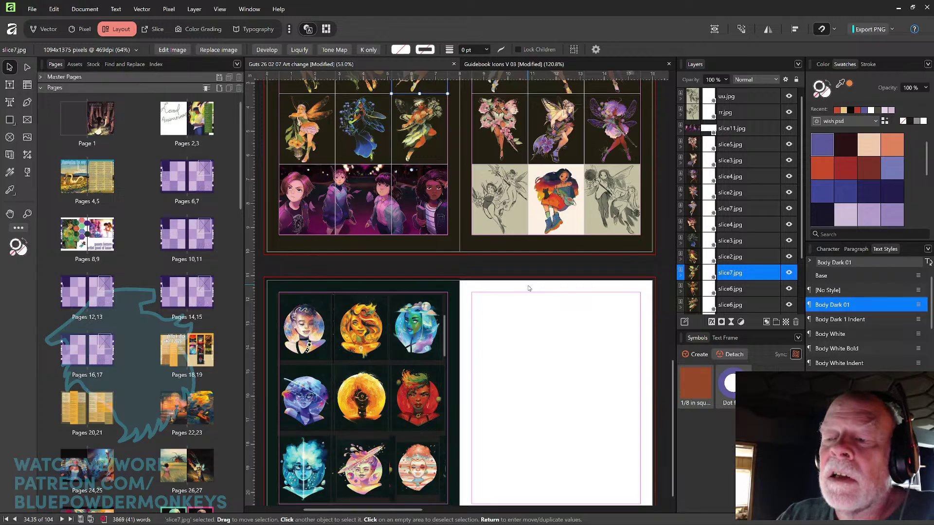
{"action": "left_click", "coordinate": [675, 286]}
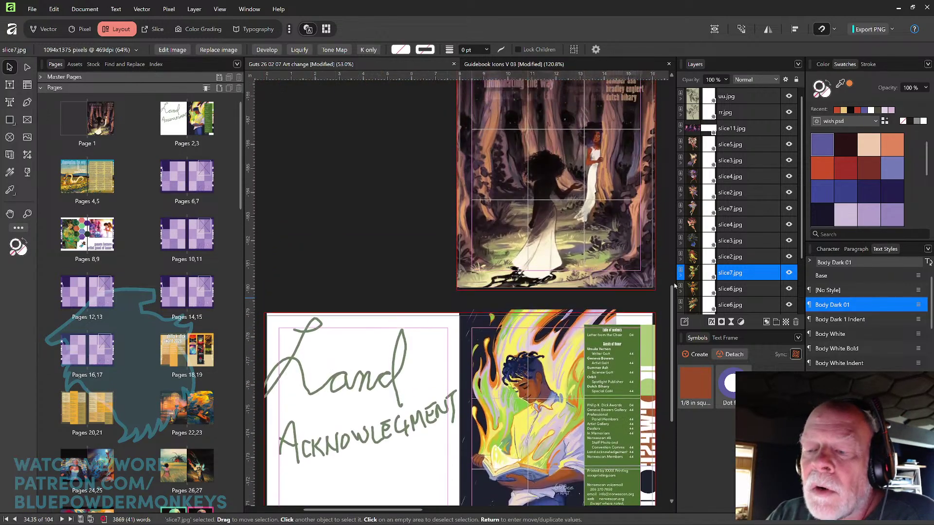
{"action": "scroll", "coordinate": [635, 258], "scroll_direction": "up", "scroll_amount": 3}
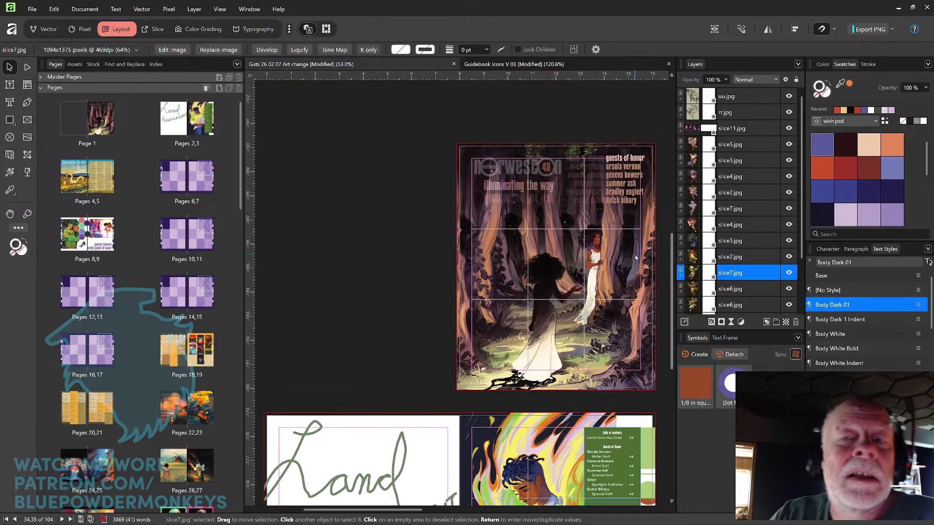
{"action": "left_click", "coordinate": [714, 29]}
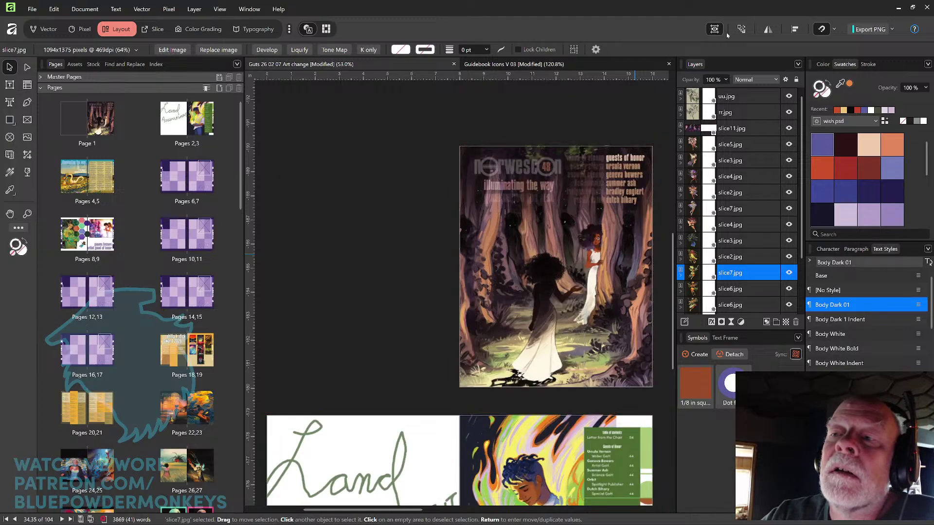
Step: Inspect the cover's forest illustration, title and guests of honor lettering close up
{"action": "scroll", "coordinate": [532, 200], "scroll_direction": "up", "scroll_amount": 5}
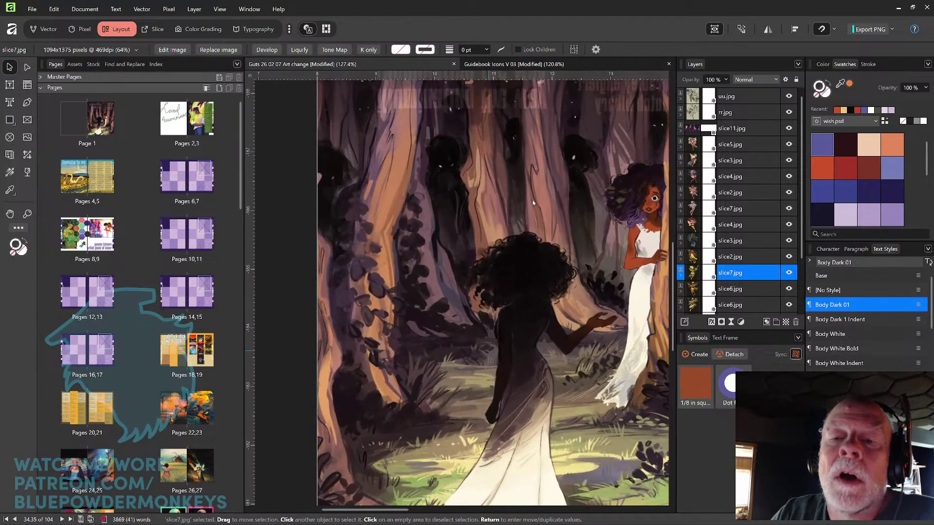
{"action": "scroll", "coordinate": [533, 202], "scroll_direction": "up", "scroll_amount": 2}
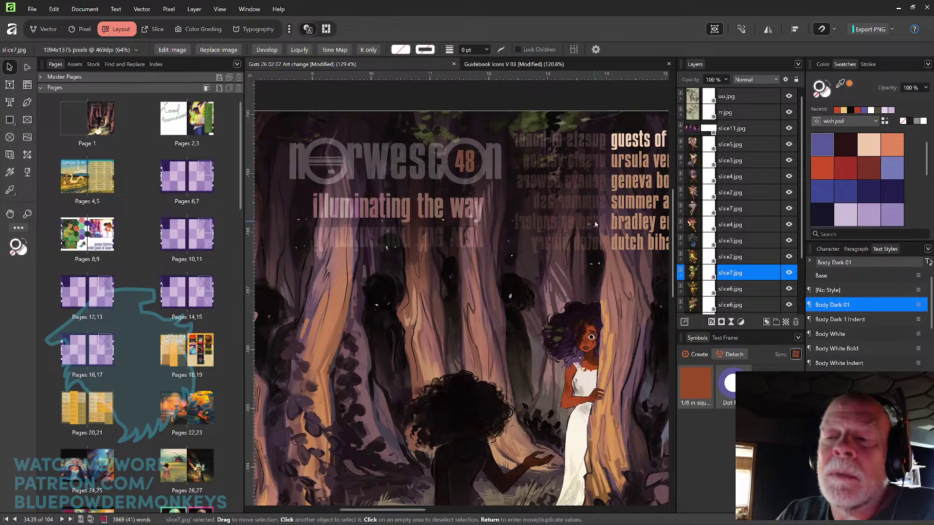
{"action": "left_click_drag", "start_coordinate": [573, 238], "coordinate": [542, 238]}
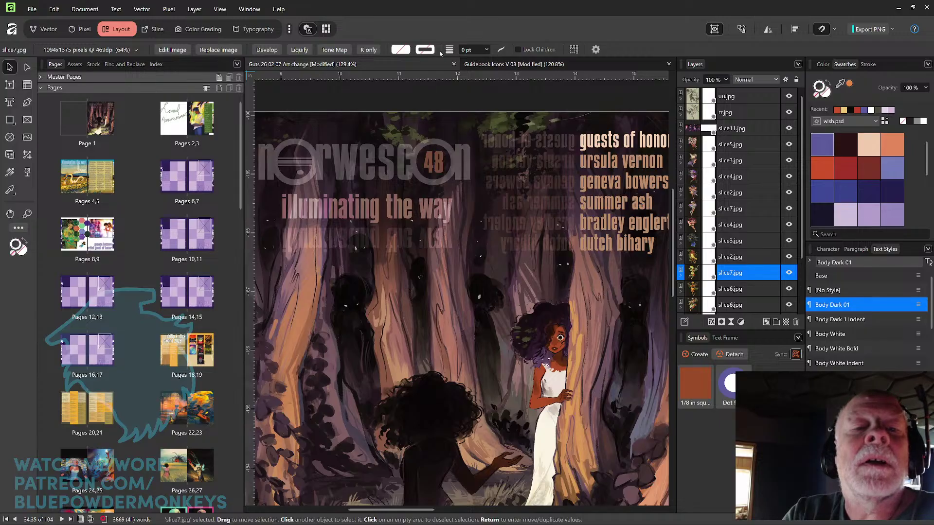
Step: Return to the Guidebook Icons V 03 document and compare the banner with the small icons on Artboard2A through Artboard2D
{"action": "left_click", "coordinate": [489, 64]}
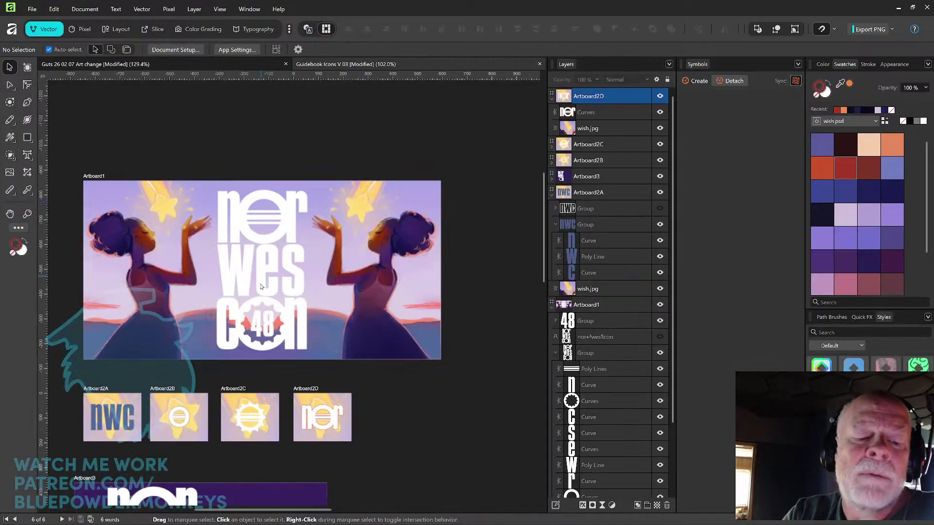
{"action": "left_click_drag", "start_coordinate": [319, 294], "coordinate": [383, 228]}
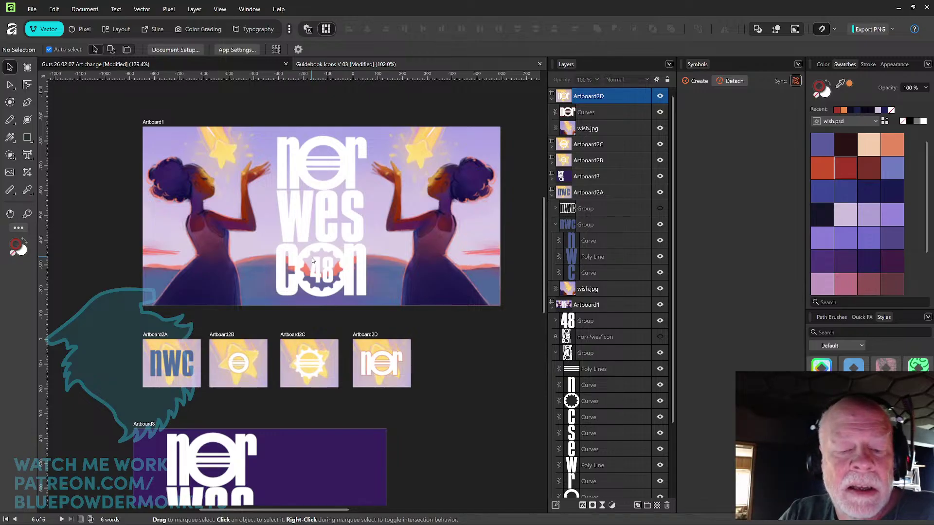
{"action": "left_click_drag", "start_coordinate": [425, 358], "coordinate": [439, 304]}
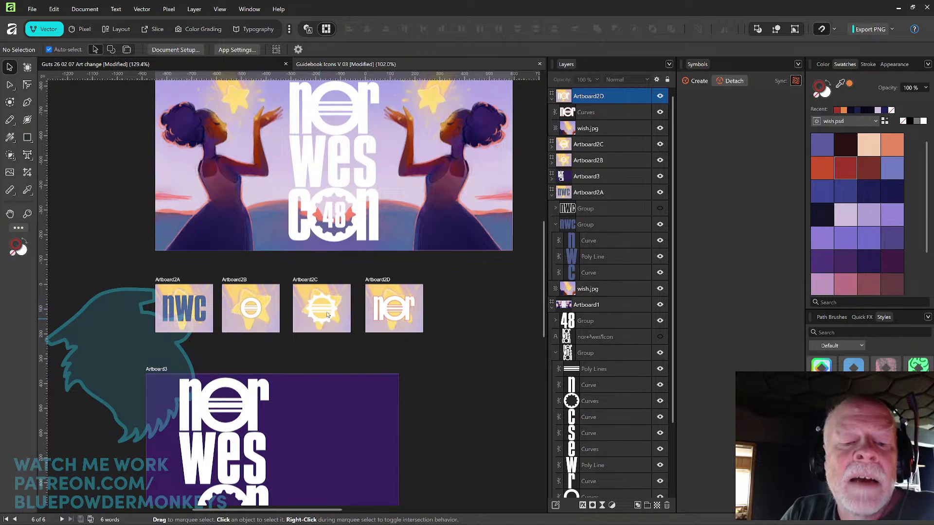
{"action": "scroll", "coordinate": [333, 306], "scroll_direction": "up", "scroll_amount": 5}
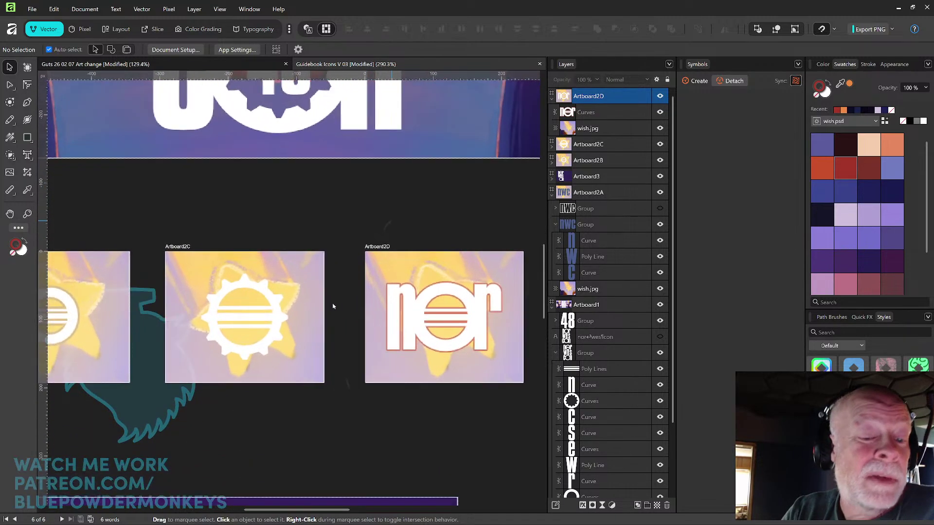
{"action": "scroll", "coordinate": [333, 306], "scroll_direction": "down", "scroll_amount": 1}
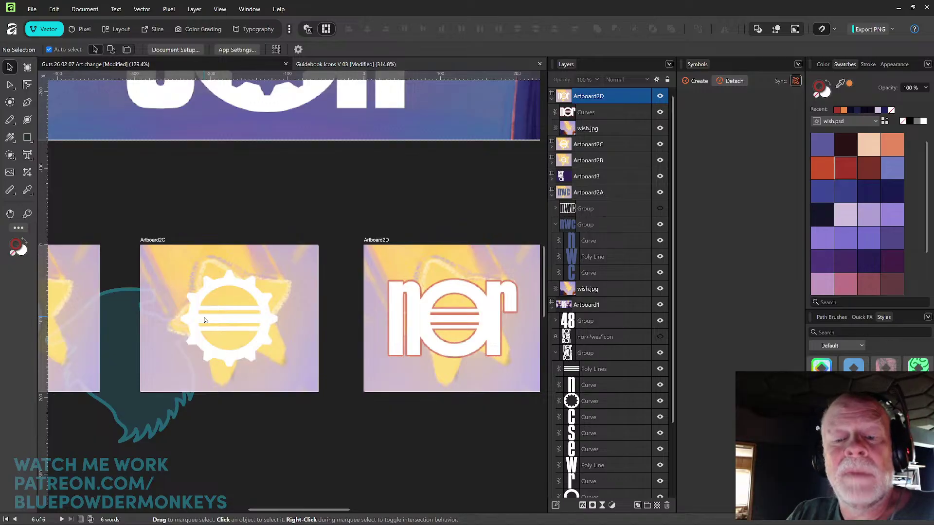
{"action": "scroll", "coordinate": [205, 320], "scroll_direction": "up", "scroll_amount": 1}
{"action": "scroll", "coordinate": [443, 308], "scroll_direction": "down", "scroll_amount": 3}
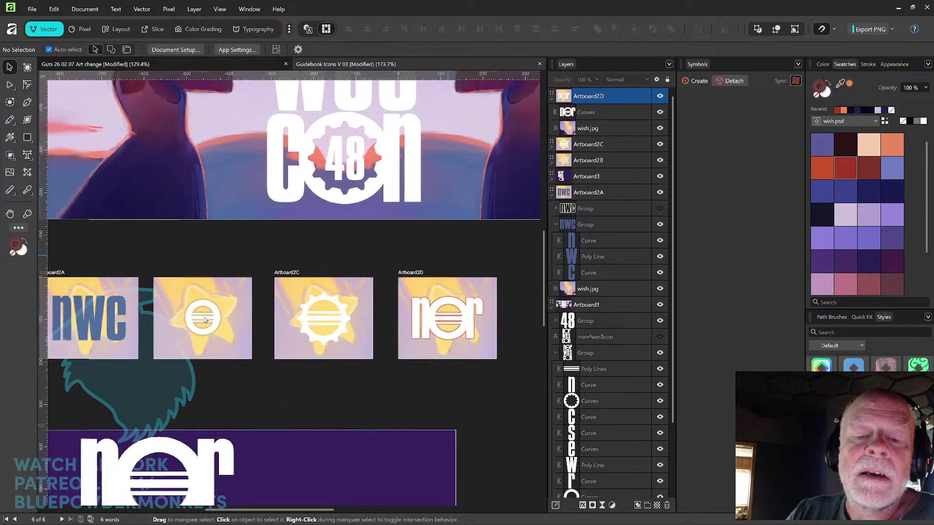
{"action": "left_click_drag", "start_coordinate": [503, 281], "coordinate": [446, 319]}
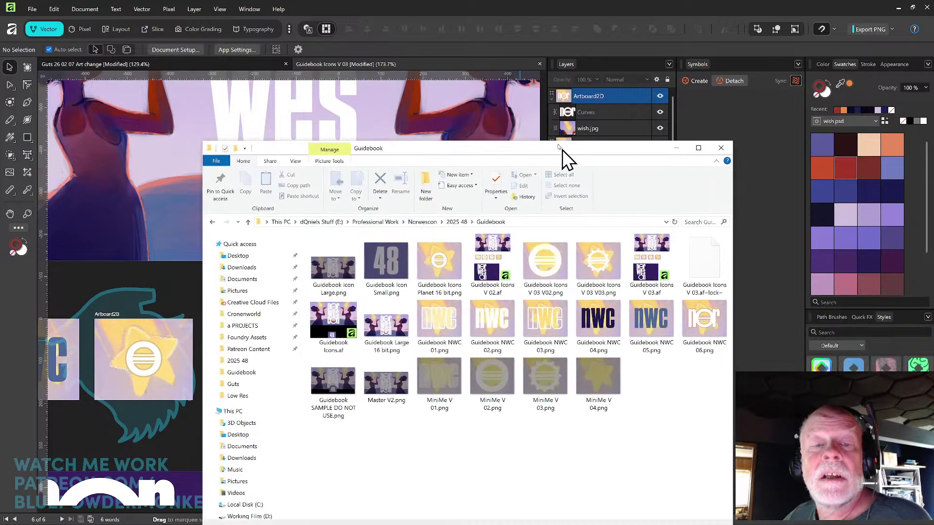
Step: Move the Guidebook folder window clear of the artwork and review the banner and small icon artboards at 100% zoom
{"action": "left_click_drag", "start_coordinate": [563, 156], "coordinate": [406, 87]}
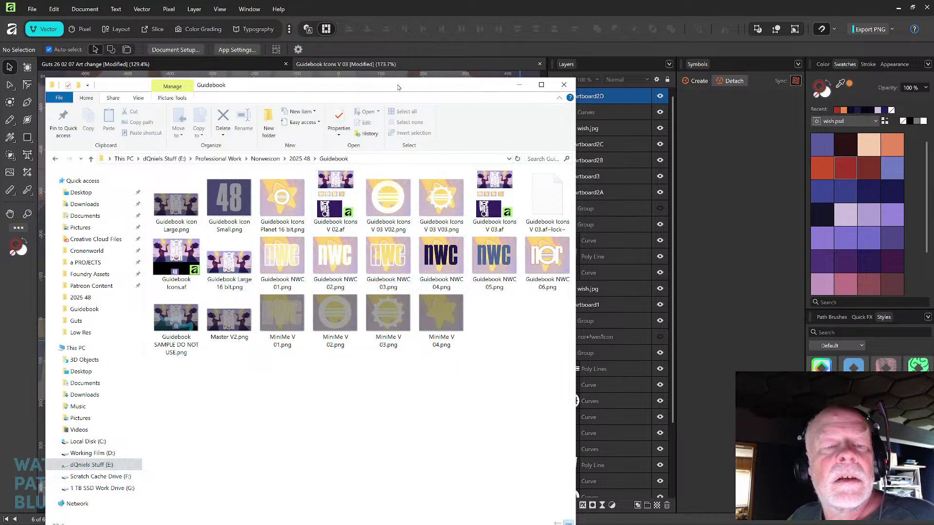
{"action": "left_click_drag", "start_coordinate": [398, 87], "coordinate": [933, 200]}
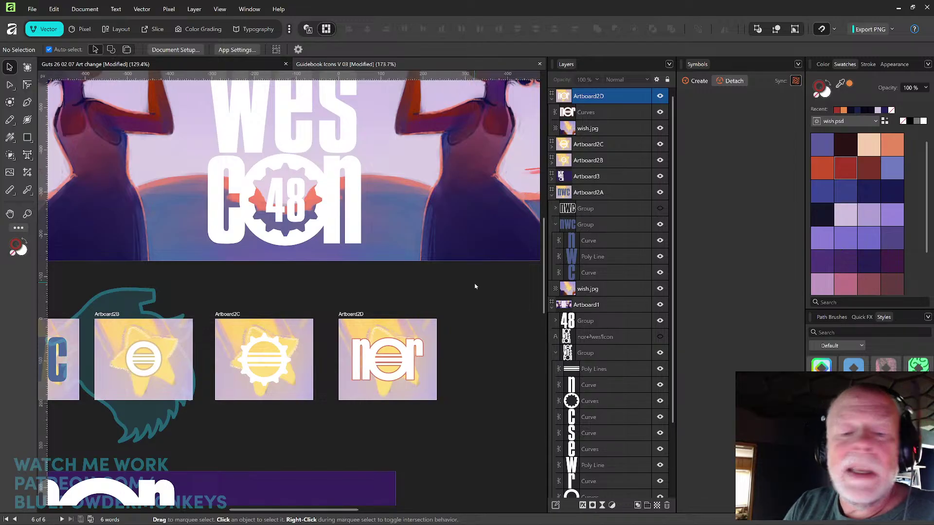
{"action": "key", "text": "ctrl+1"}
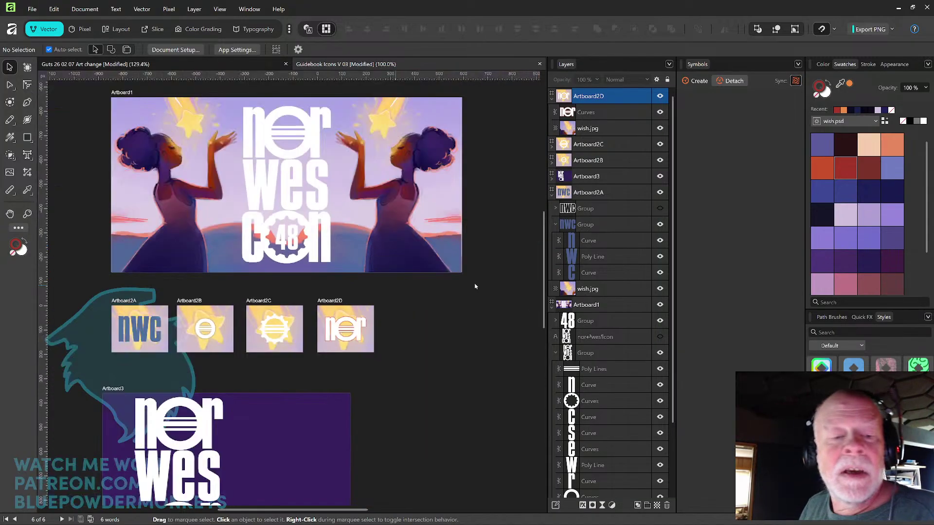
{"action": "left_click_drag", "start_coordinate": [417, 298], "coordinate": [438, 361]}
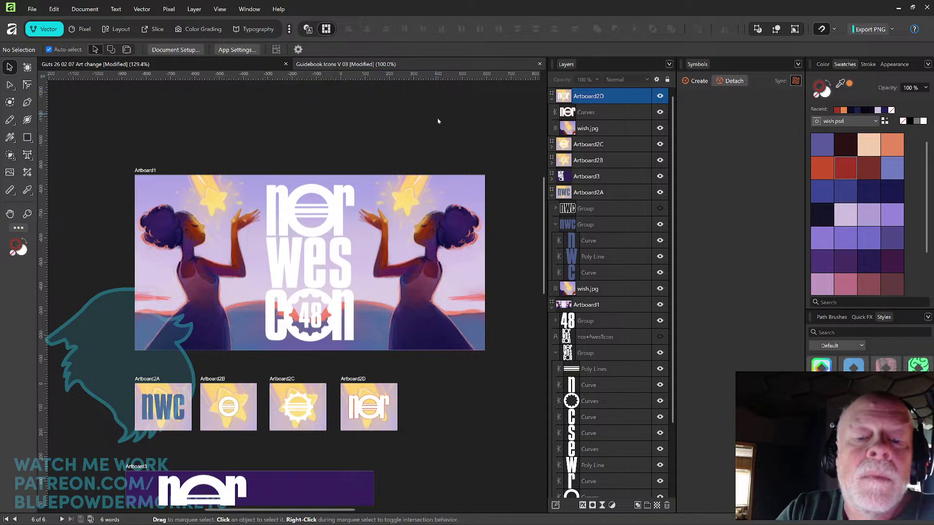
Step: Close the Guidebook Icons V 03 document and show the full forest cover of the Guts 26 02 07 Art change document
{"action": "left_click", "coordinate": [540, 64]}
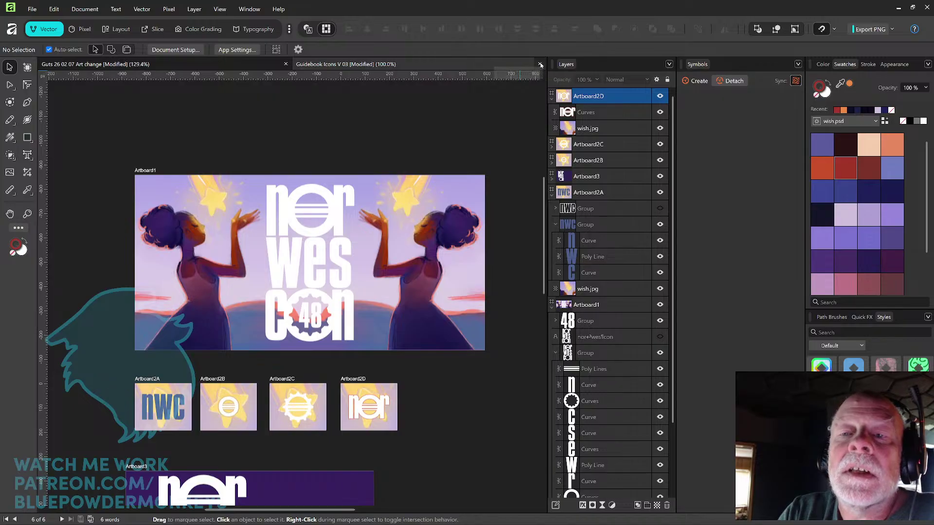
{"action": "left_click", "coordinate": [422, 279]}
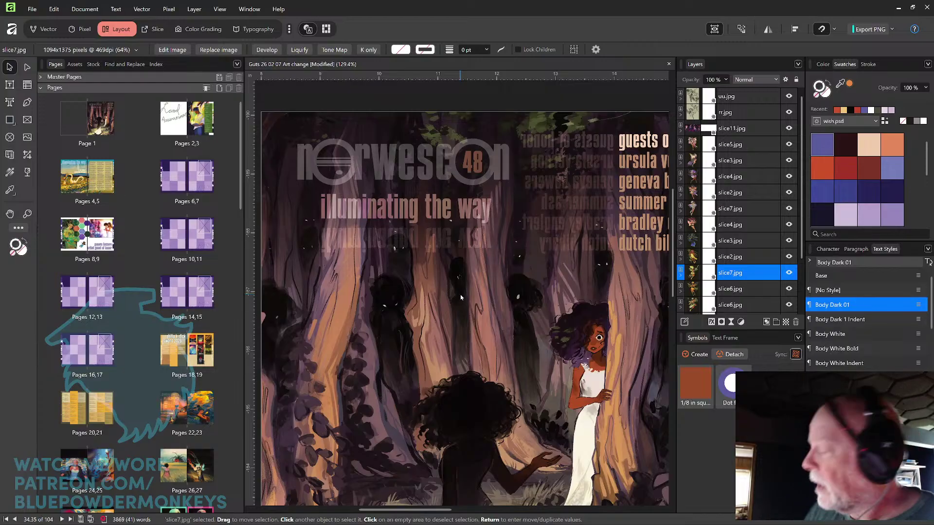
{"action": "scroll", "coordinate": [461, 297], "scroll_direction": "down", "scroll_amount": 3}
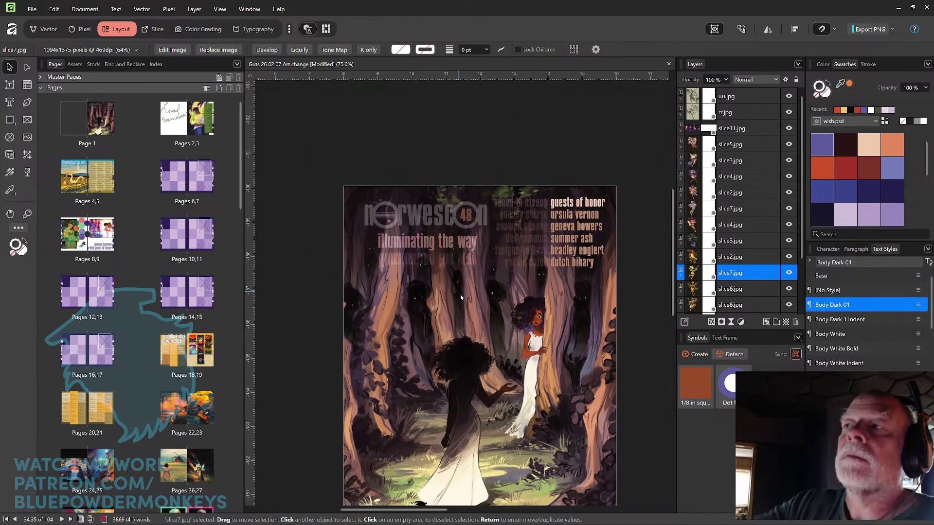
{"action": "left_click_drag", "start_coordinate": [570, 347], "coordinate": [503, 350]}
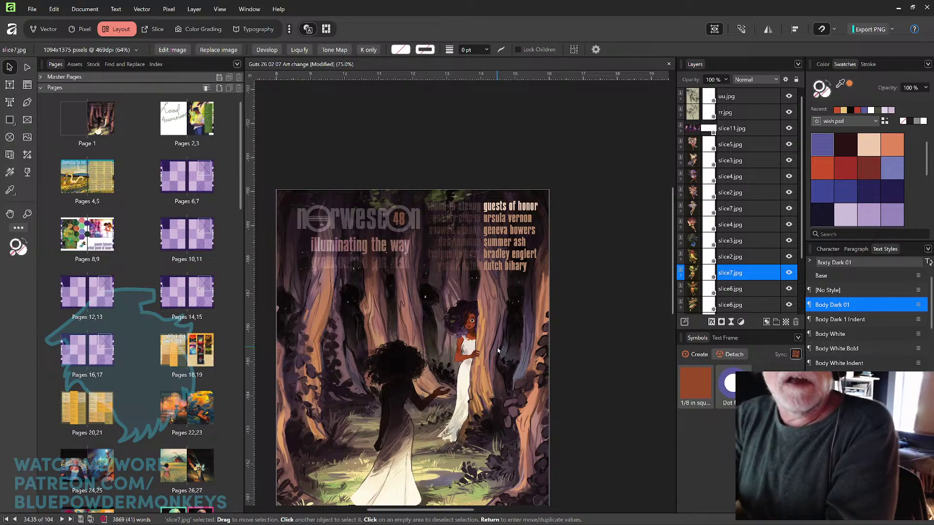
{"action": "left_click_drag", "start_coordinate": [559, 344], "coordinate": [603, 341]}
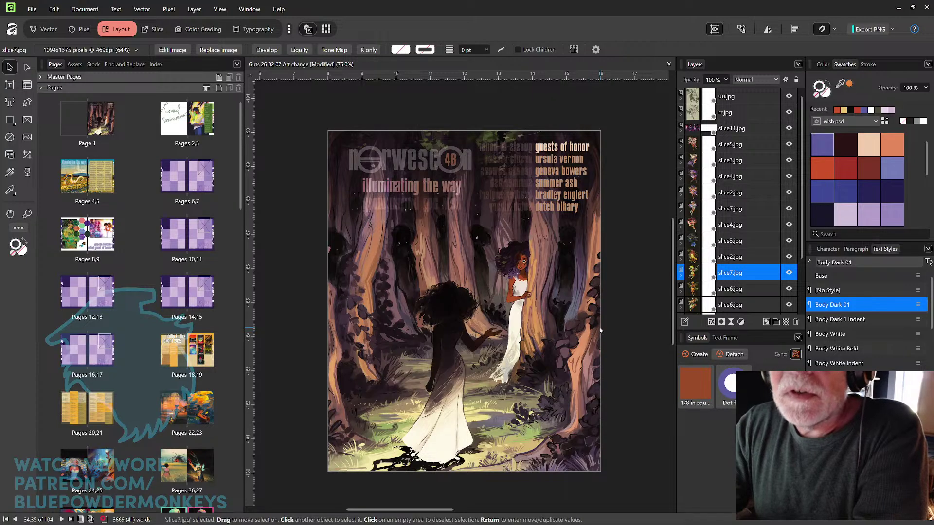
{"action": "scroll", "coordinate": [598, 355], "scroll_direction": "up", "scroll_amount": 1}
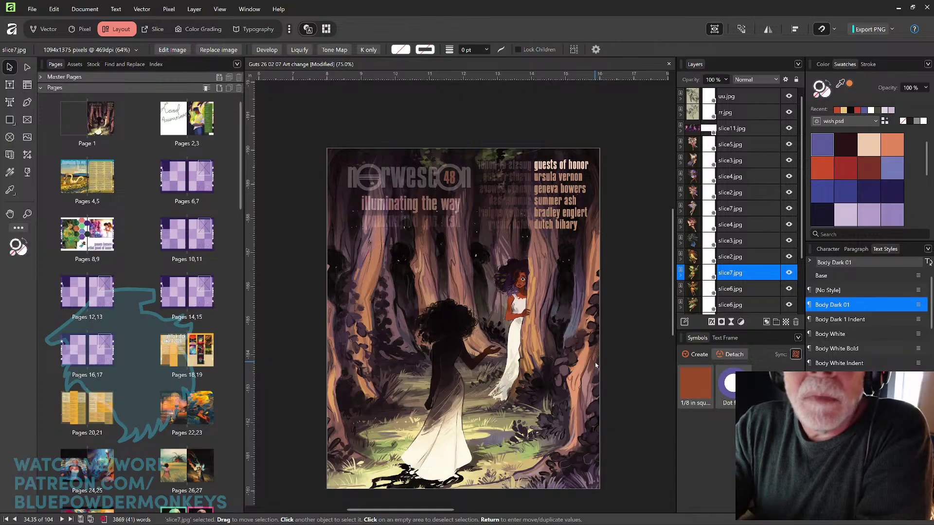
Step: Inspect the cover's title, tagline, guests of honor list and their mirrored reflections close up
{"action": "scroll", "coordinate": [595, 364], "scroll_direction": "up", "scroll_amount": 5}
{"action": "scroll", "coordinate": [596, 364], "scroll_direction": "down", "scroll_amount": 1}
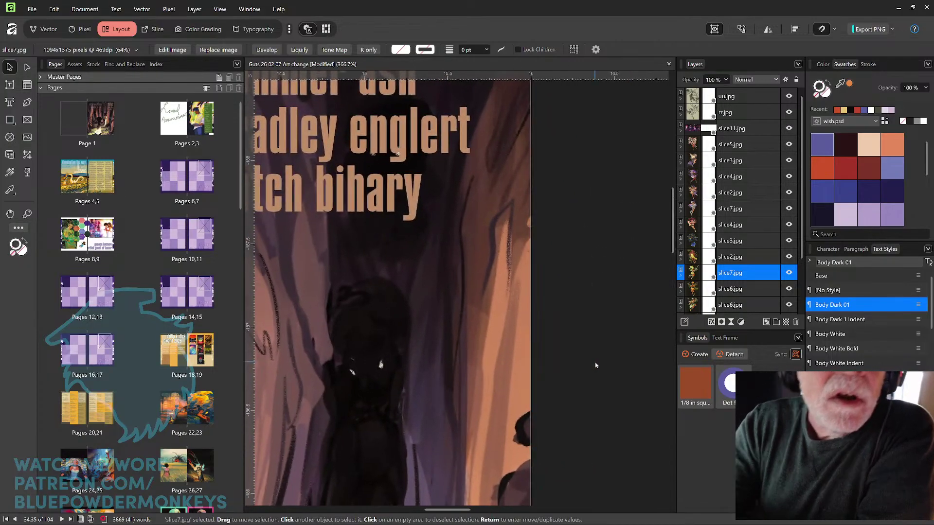
{"action": "left_click_drag", "start_coordinate": [390, 250], "coordinate": [419, 283]}
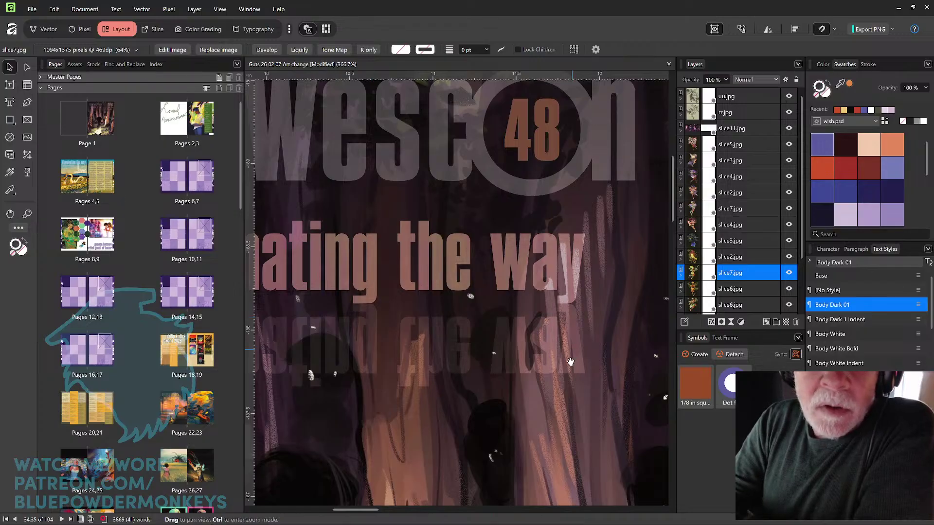
{"action": "left_click_drag", "start_coordinate": [584, 370], "coordinate": [448, 360]}
{"action": "left_click_drag", "start_coordinate": [541, 379], "coordinate": [405, 330]}
{"action": "left_click_drag", "start_coordinate": [647, 312], "coordinate": [497, 389]}
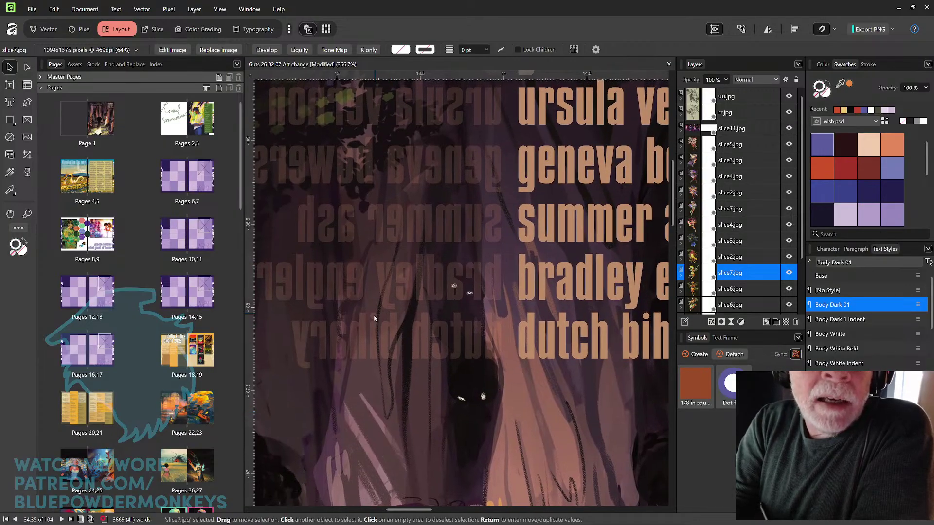
{"action": "left_click_drag", "start_coordinate": [410, 334], "coordinate": [642, 374]}
{"action": "left_click_drag", "start_coordinate": [491, 364], "coordinate": [436, 325]}
{"action": "left_click_drag", "start_coordinate": [535, 365], "coordinate": [462, 353]}
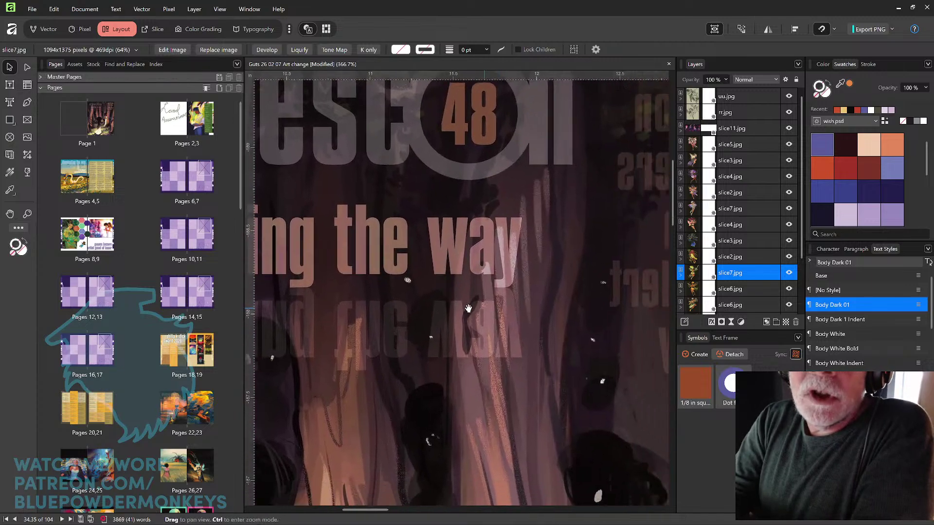
{"action": "left_click_drag", "start_coordinate": [593, 362], "coordinate": [578, 360]}
{"action": "left_click_drag", "start_coordinate": [662, 379], "coordinate": [395, 384]}
{"action": "left_click_drag", "start_coordinate": [666, 336], "coordinate": [528, 335]}
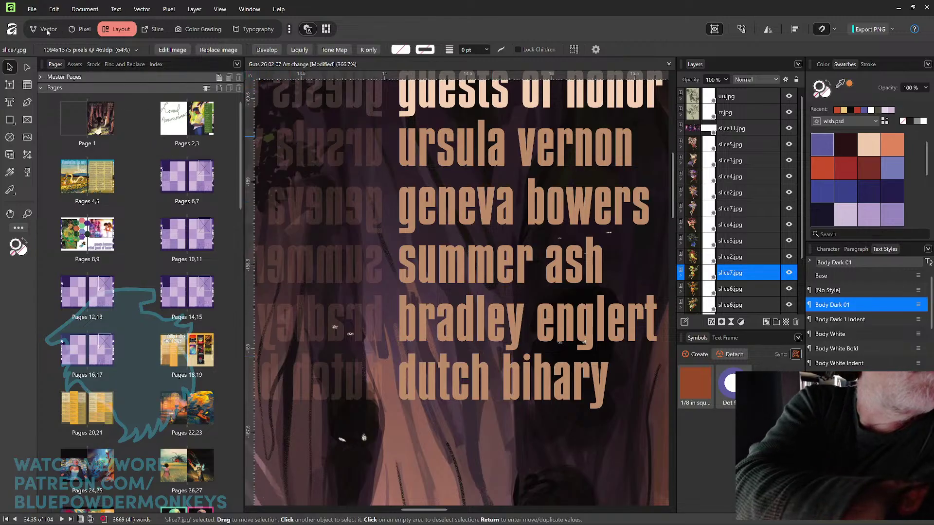
Step: Switch to vector editing and check the round i dot in the last guest of honor's name by selecting it
{"action": "key", "text": "ctrl+2"}
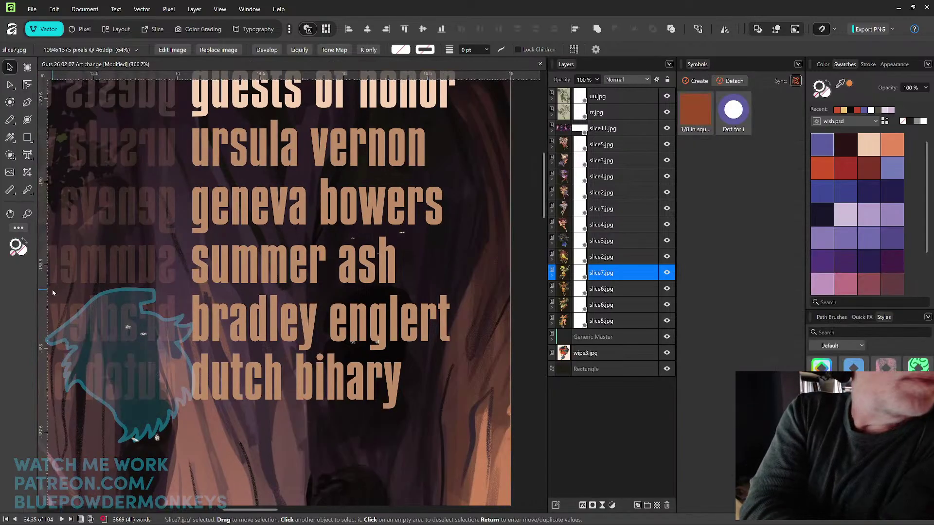
{"action": "key", "text": "a"}
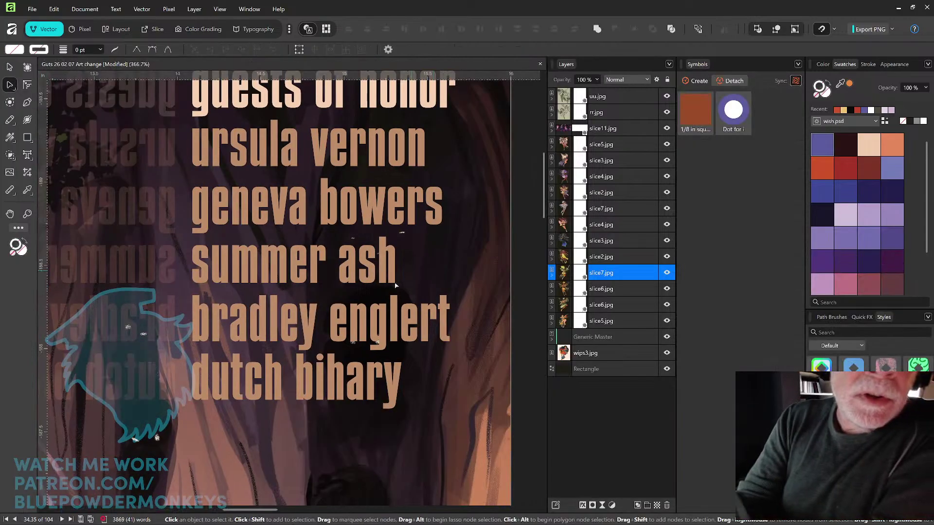
{"action": "left_click", "coordinate": [319, 359]}
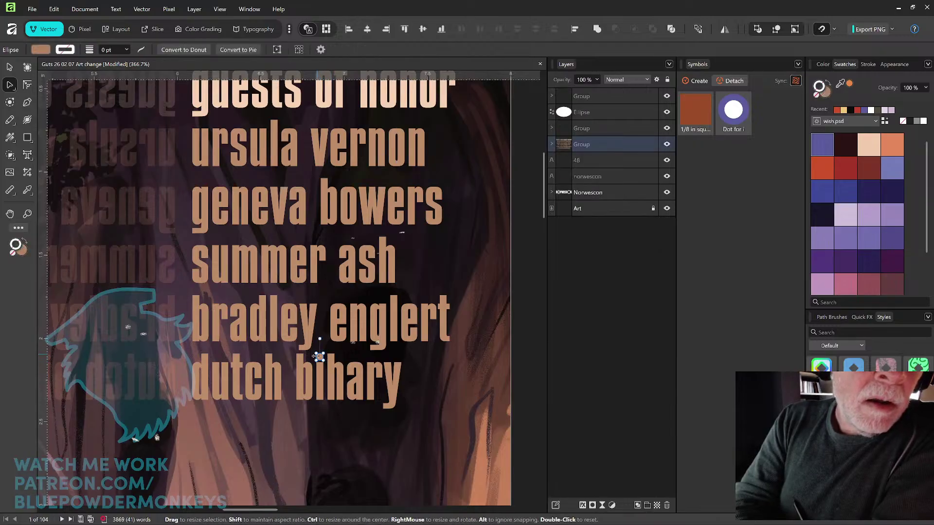
{"action": "left_click", "coordinate": [10, 69]}
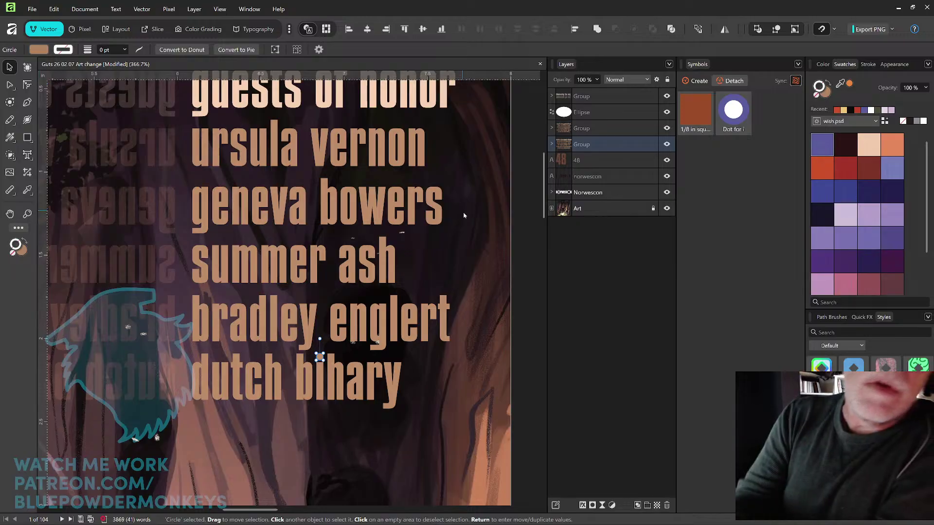
{"action": "left_click", "coordinate": [316, 360]}
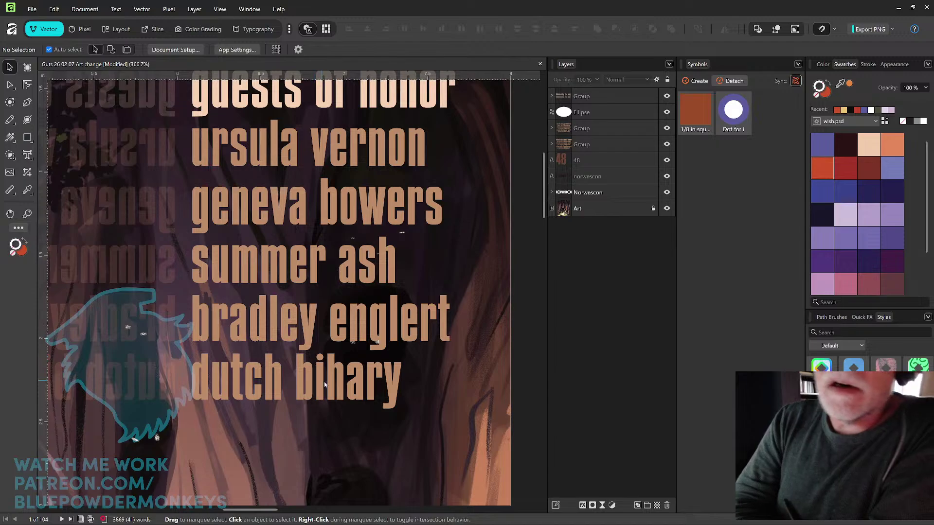
Step: Compare the i dots across the guests of honor list, its reflection and the "illuminating the way" tagline
{"action": "key", "text": "space"}
{"action": "left_click_drag", "start_coordinate": [311, 323], "coordinate": [481, 311]}
{"action": "left_click_drag", "start_coordinate": [280, 354], "coordinate": [383, 330]}
{"action": "mouse_move", "coordinate": [361, 360]}
{"action": "left_mouse_down"}
{"action": "mouse_move", "coordinate": [381, 358]}
{"action": "mouse_move", "coordinate": [367, 365]}
{"action": "left_mouse_up"}
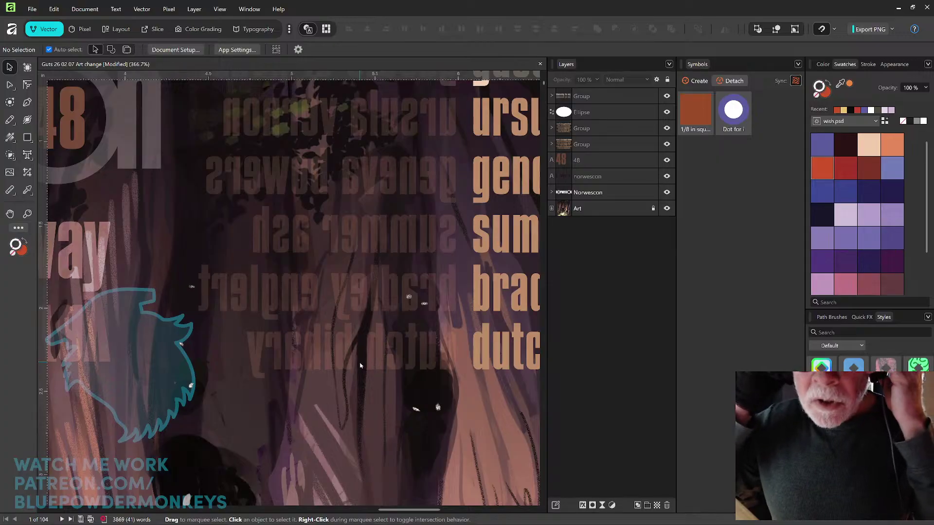
{"action": "left_click_drag", "start_coordinate": [500, 323], "coordinate": [130, 304]}
{"action": "left_click_drag", "start_coordinate": [447, 350], "coordinate": [437, 261]}
{"action": "scroll", "coordinate": [437, 262], "scroll_direction": "left", "scroll_amount": 5}
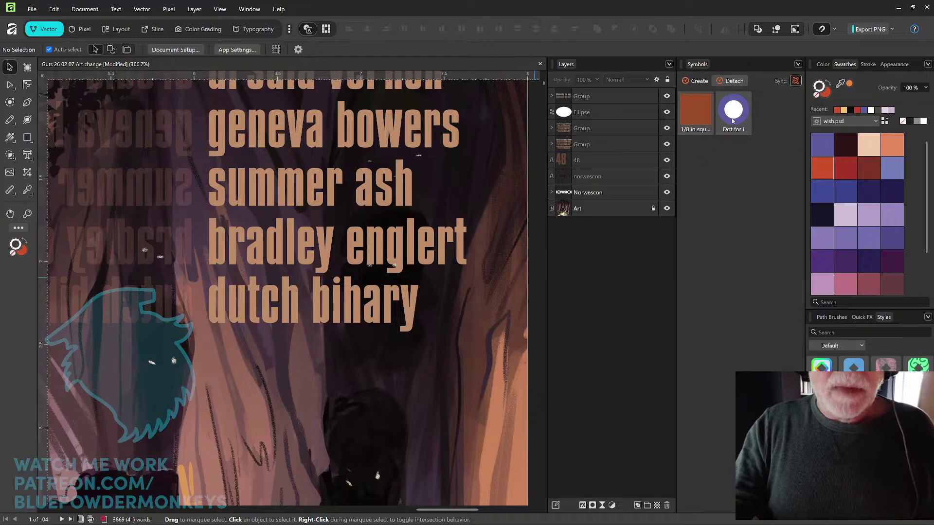
{"action": "scroll", "coordinate": [333, 312], "scroll_direction": "left", "scroll_amount": 15}
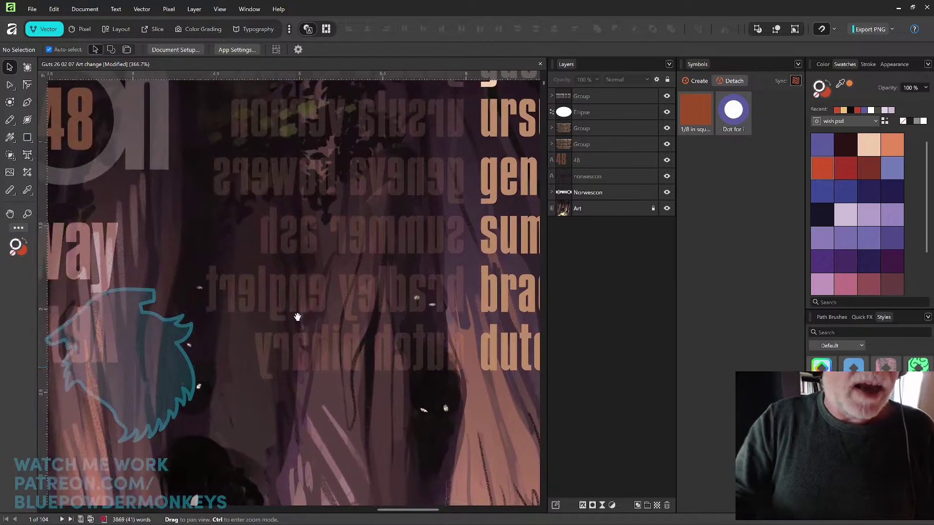
{"action": "scroll", "coordinate": [465, 258], "scroll_direction": "left", "scroll_amount": 5}
{"action": "scroll", "coordinate": [465, 258], "scroll_direction": "up", "scroll_amount": 3}
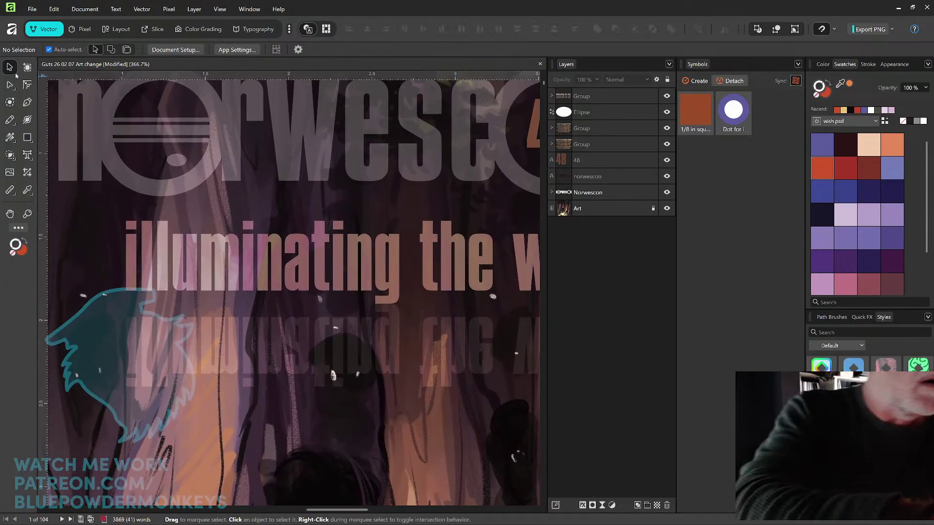
Step: Select the upright "illuminating the way" text and toggle its visibility off and on to identify its layer
{"action": "left_click", "coordinate": [10, 85]}
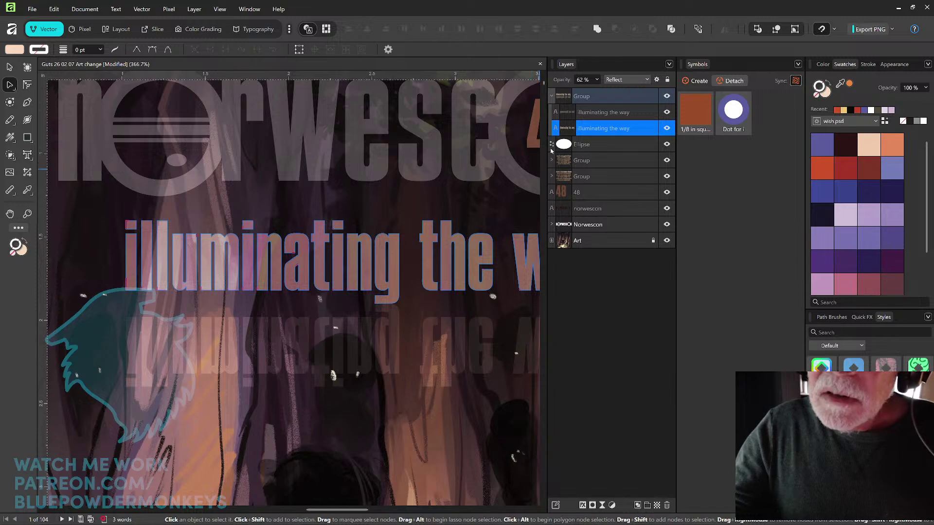
{"action": "left_click", "coordinate": [667, 128]}
{"action": "left_click", "coordinate": [667, 128]}
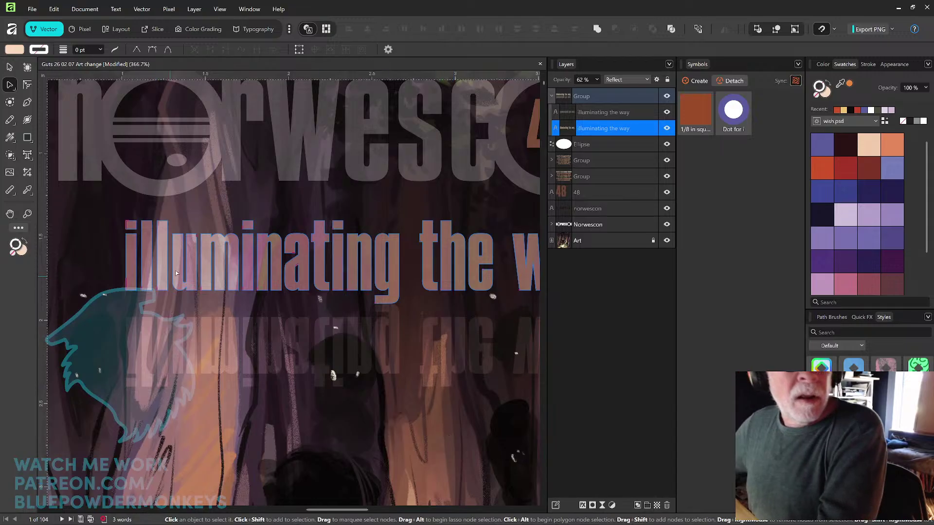
Step: Convert both the upright "illuminating the way" text and its mirrored reflection to curves
{"action": "key", "text": "v"}
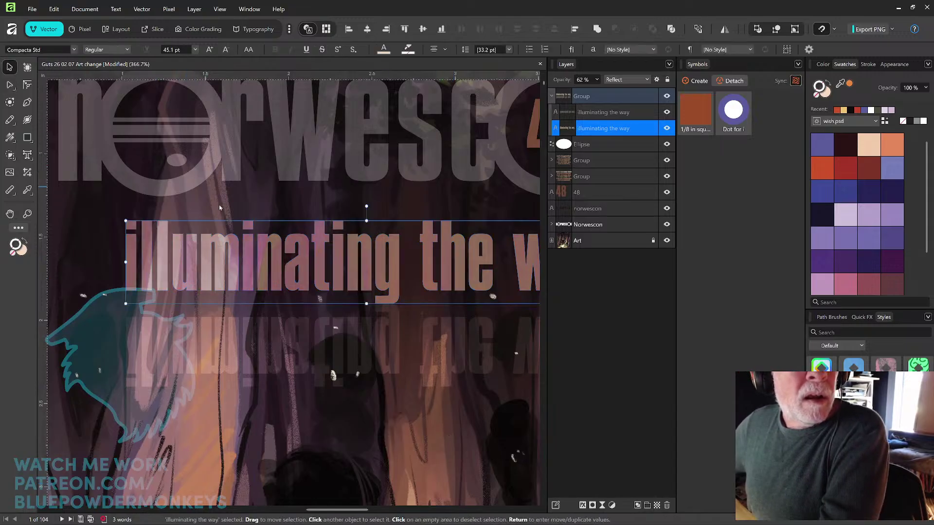
{"action": "left_click", "coordinate": [235, 344], "text": "shift"}
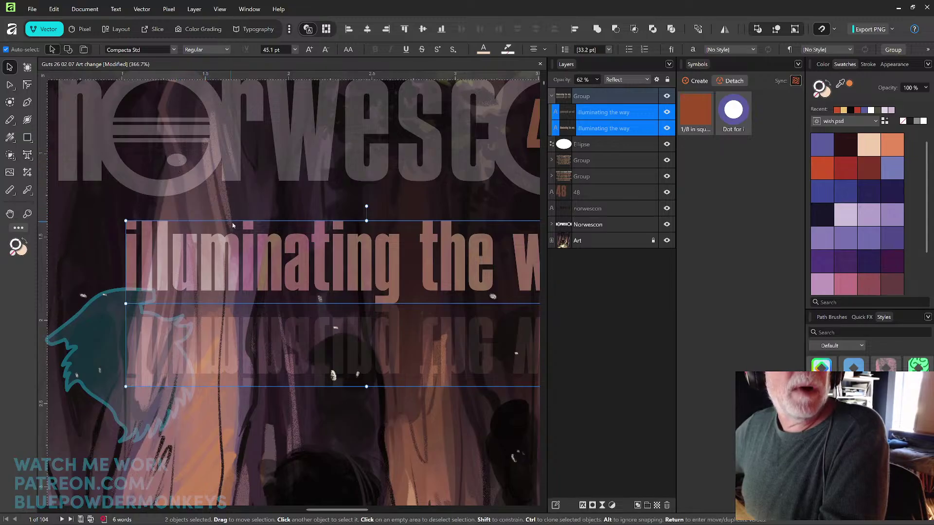
{"action": "right_click", "coordinate": [299, 267]}
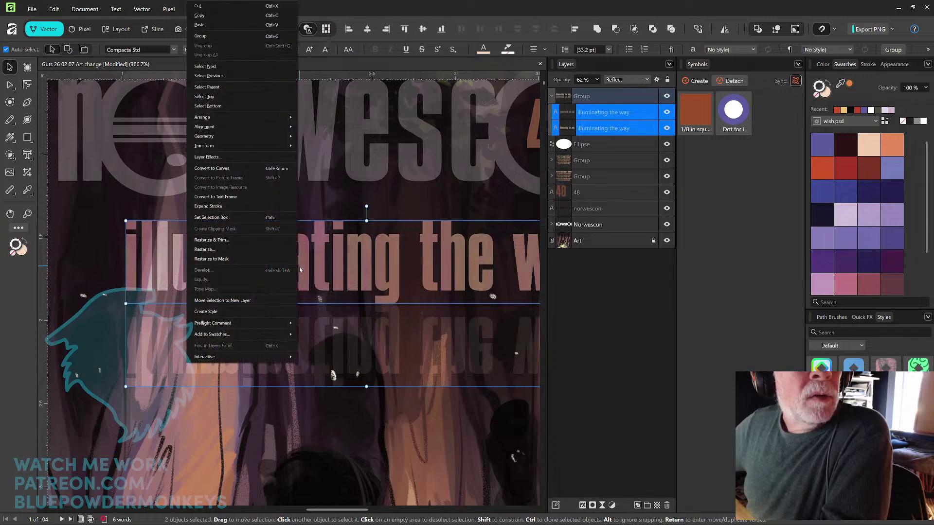
{"action": "left_click", "coordinate": [269, 169]}
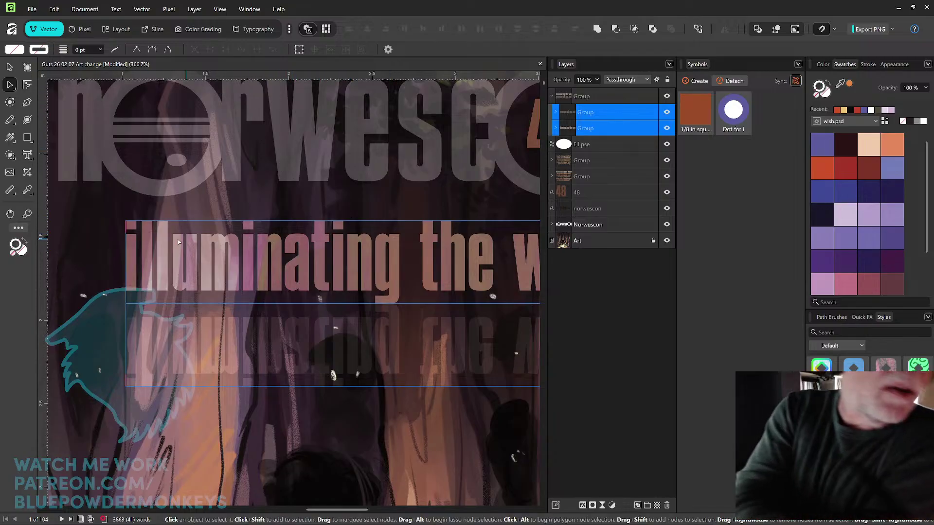
Step: Delete the square dots from the three i's in both the upright "illuminating the way" tagline and its mirrored reflection
{"action": "left_click", "coordinate": [137, 235]}
{"action": "left_click", "coordinate": [136, 234]}
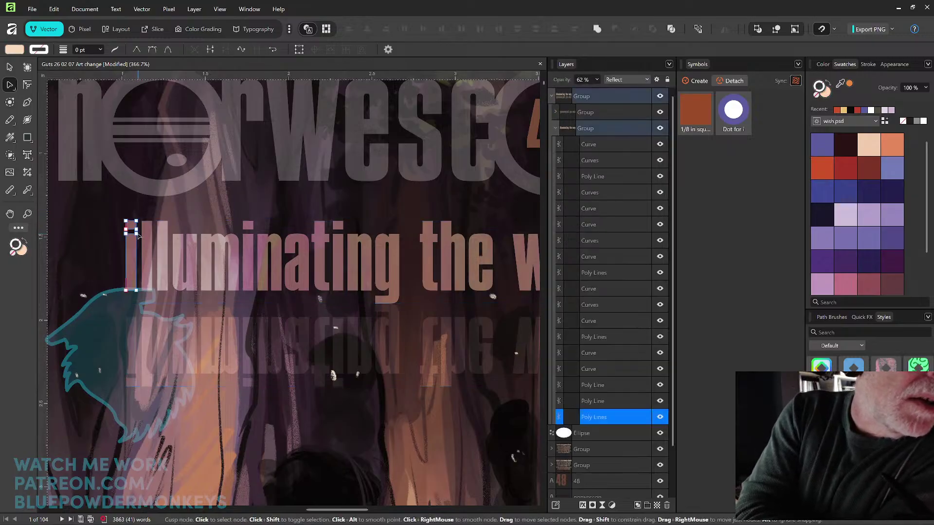
{"action": "left_click_drag", "start_coordinate": [138, 222], "coordinate": [125, 225]}
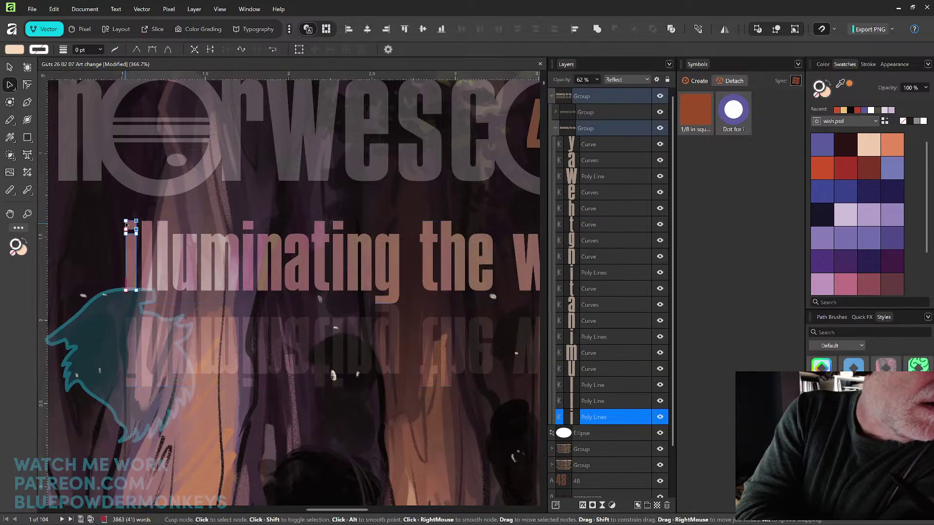
{"action": "left_click", "coordinate": [249, 232], "text": "shift"}
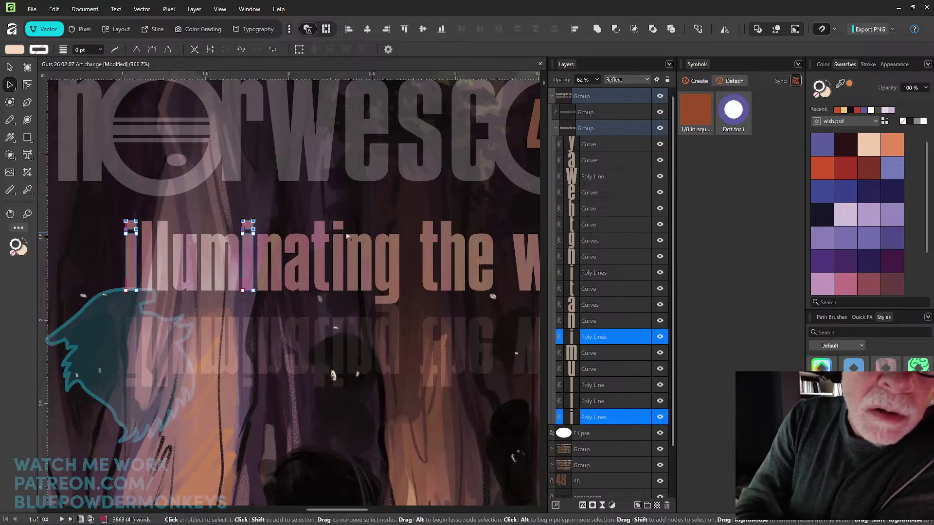
{"action": "left_click", "coordinate": [342, 232], "text": "shift"}
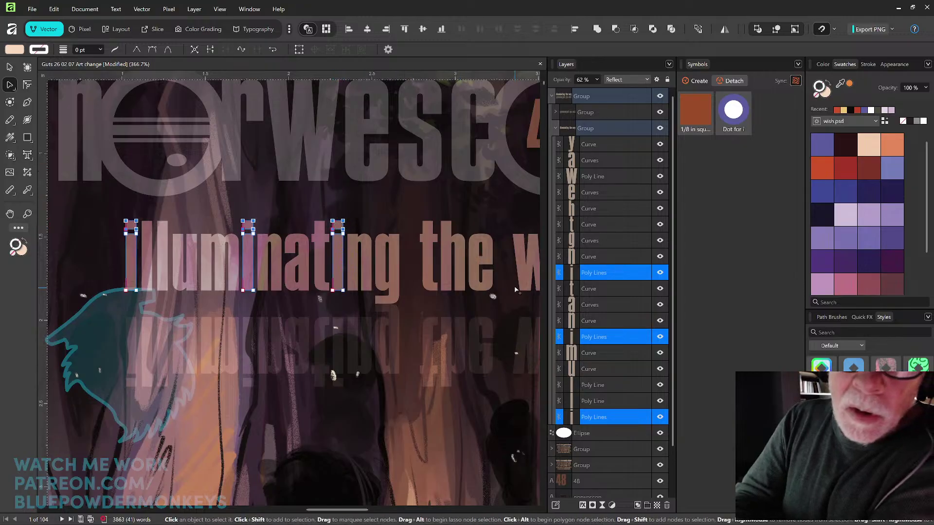
{"action": "left_click", "coordinate": [341, 388], "text": "shift"}
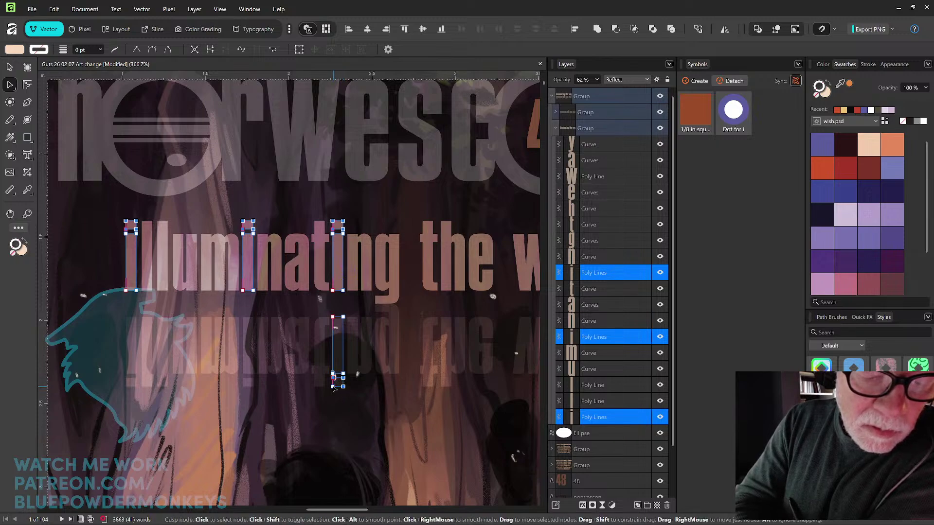
{"action": "left_click", "coordinate": [250, 387], "text": "shift"}
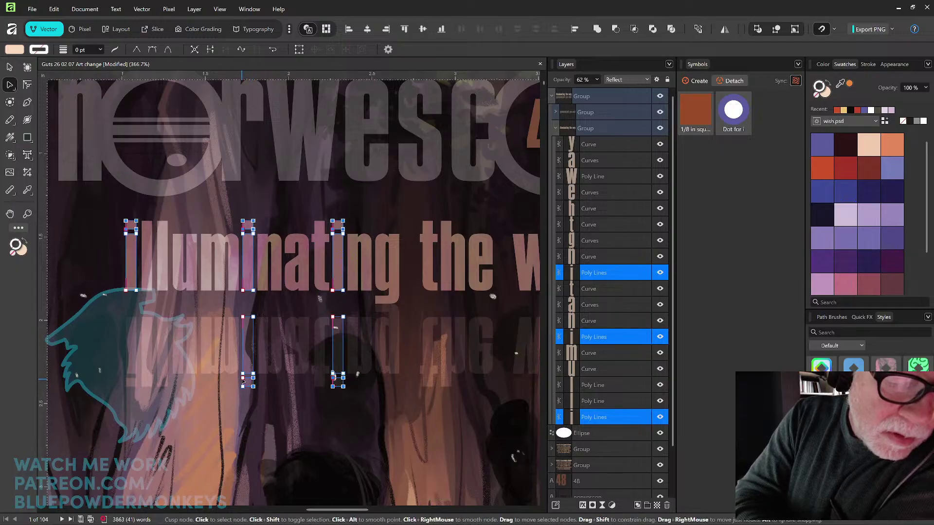
{"action": "left_click", "coordinate": [136, 387], "text": "shift"}
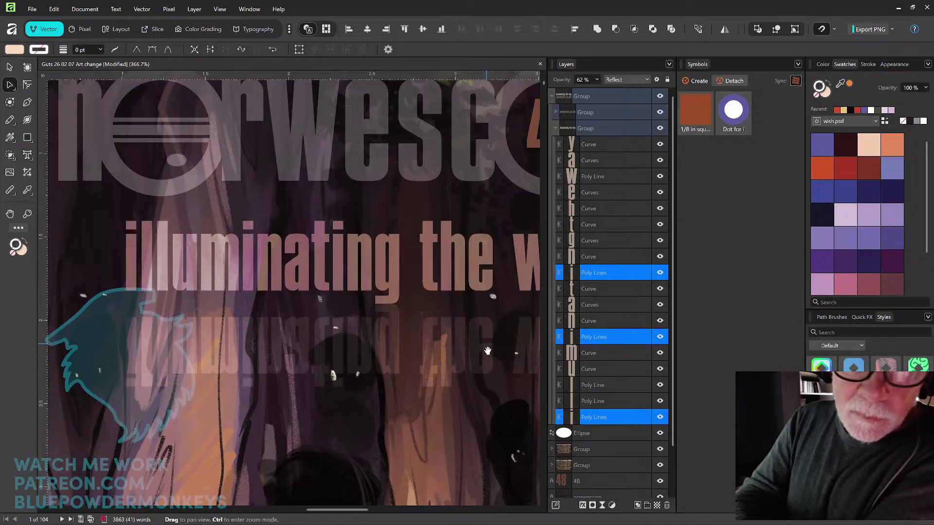
{"action": "scroll", "coordinate": [219, 341], "scroll_direction": "right", "scroll_amount": 8}
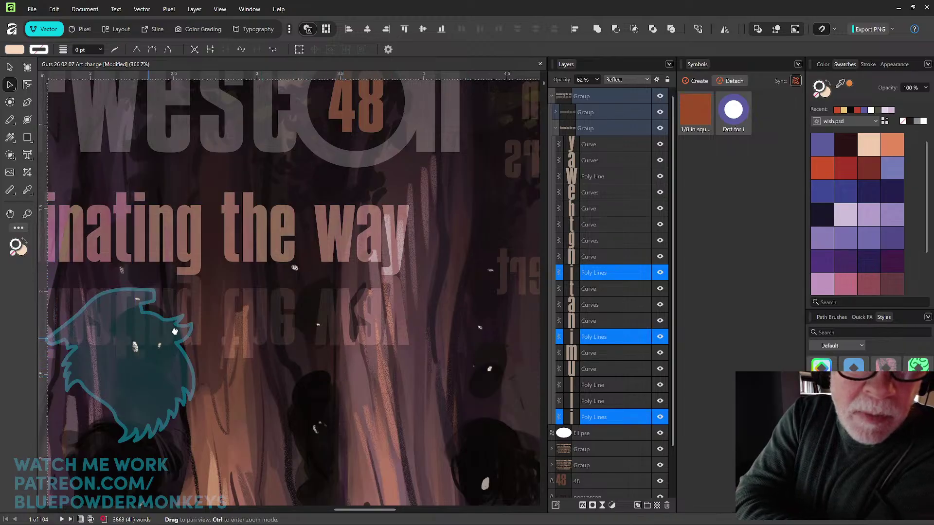
{"action": "scroll", "coordinate": [262, 354], "scroll_direction": "left", "scroll_amount": 8}
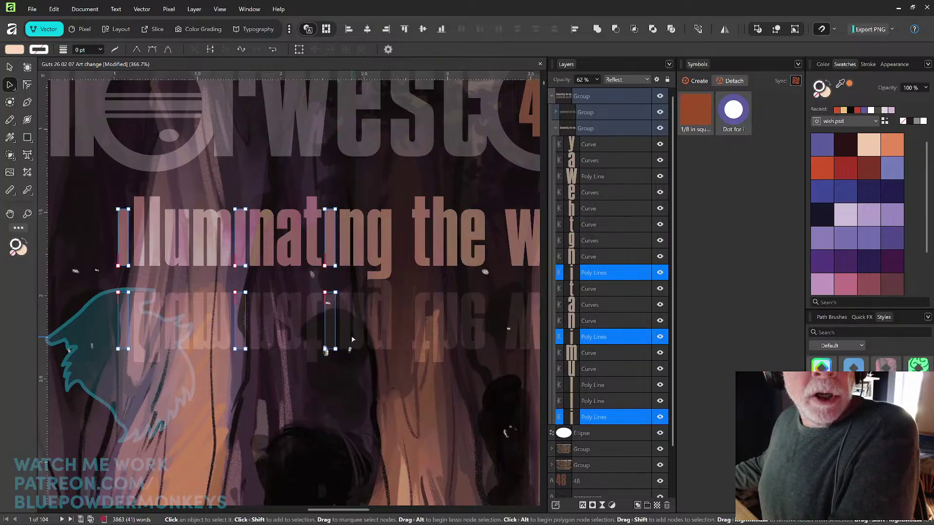
{"action": "left_click", "coordinate": [11, 66]}
{"action": "left_click", "coordinate": [291, 379]}
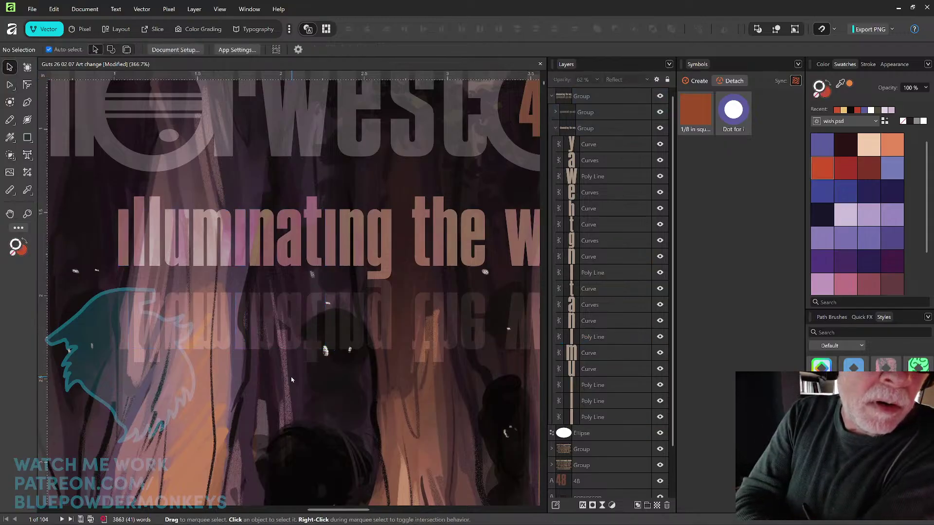
Step: Place an instance of the "Dot for i" symbol on the cover just before the start of the upright tagline
{"action": "scroll", "coordinate": [335, 328], "scroll_direction": "left", "scroll_amount": 4}
{"action": "scroll", "coordinate": [335, 328], "scroll_direction": "up", "scroll_amount": 2}
{"action": "left_click_drag", "start_coordinate": [738, 110], "coordinate": [276, 215]}
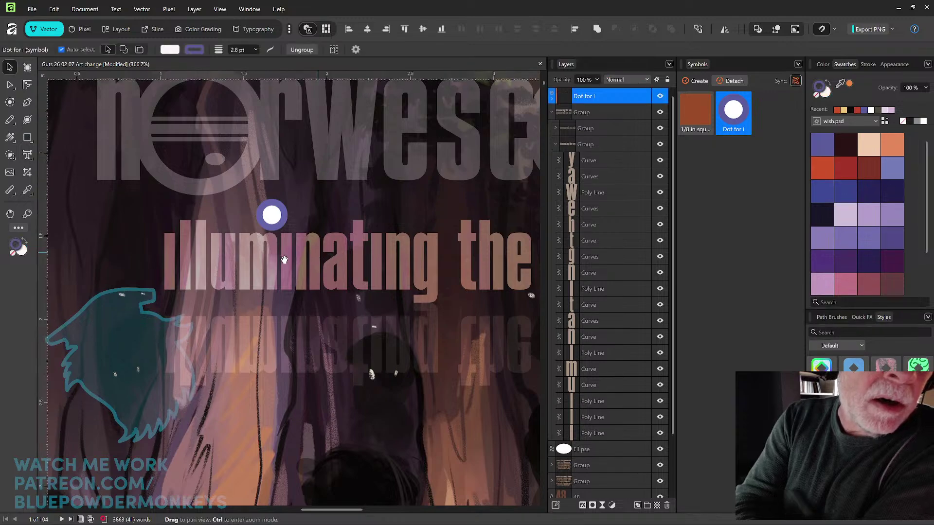
{"action": "left_click_drag", "start_coordinate": [284, 260], "coordinate": [419, 279]}
{"action": "left_click_drag", "start_coordinate": [411, 234], "coordinate": [266, 246]}
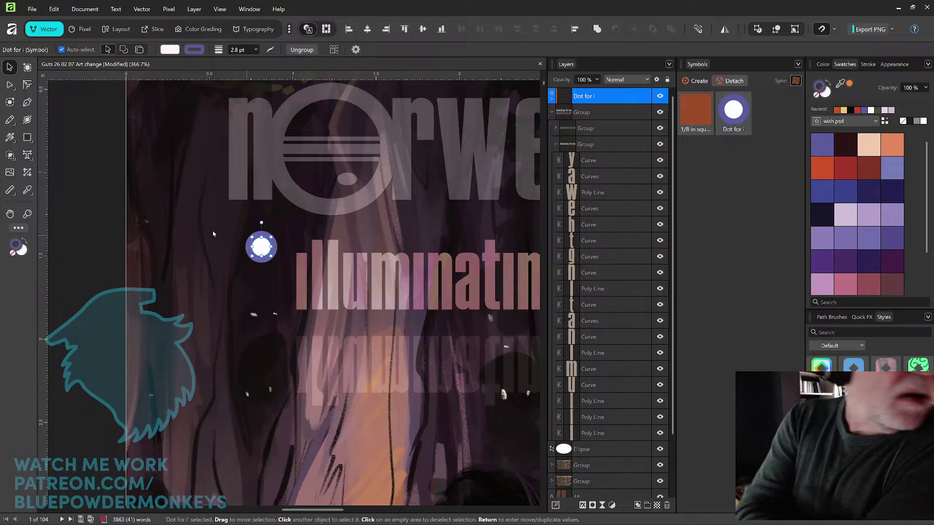
Step: Copy the first i's full style onto the placed dot with the Style Picker
{"action": "left_click", "coordinate": [27, 189]}
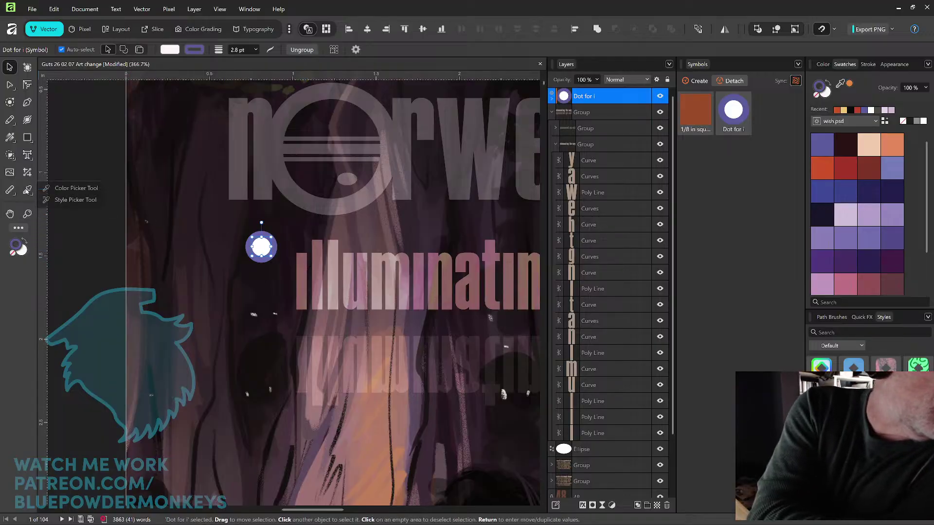
{"action": "left_click", "coordinate": [61, 201]}
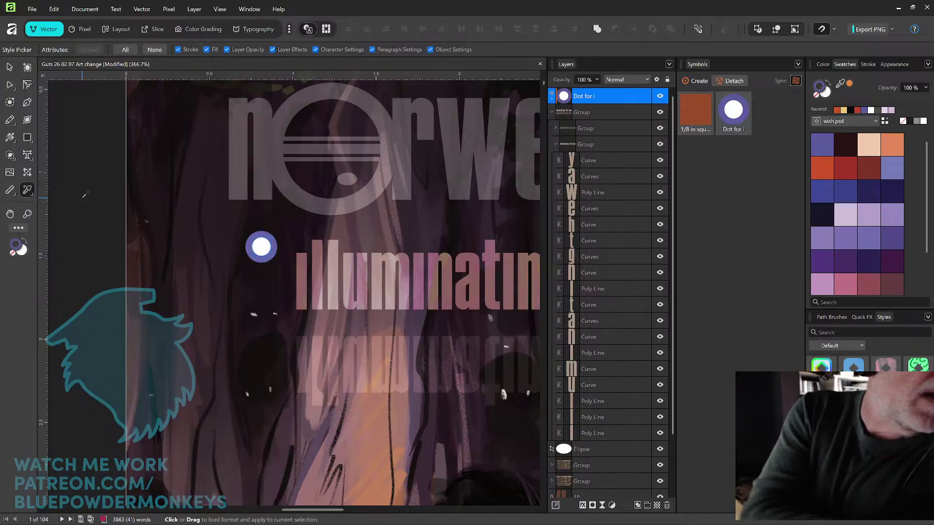
{"action": "left_click", "coordinate": [303, 260]}
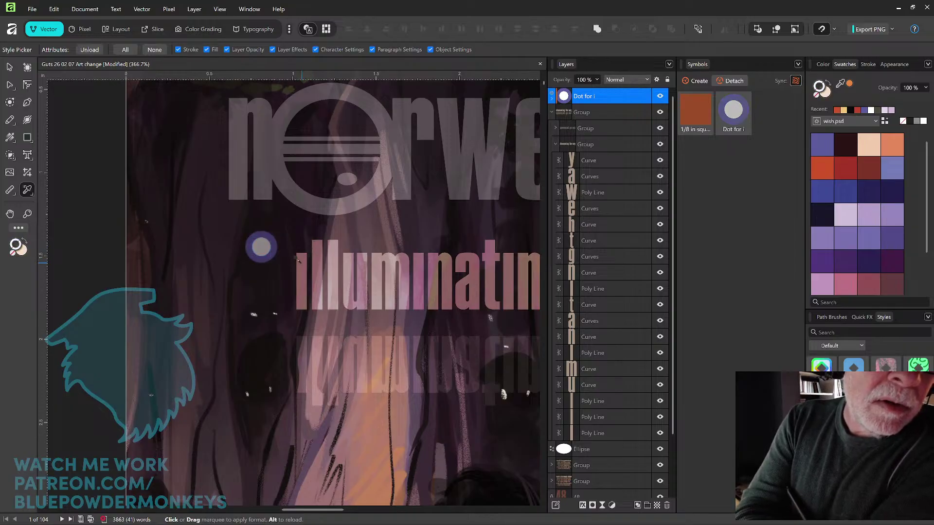
{"action": "left_click", "coordinate": [256, 243]}
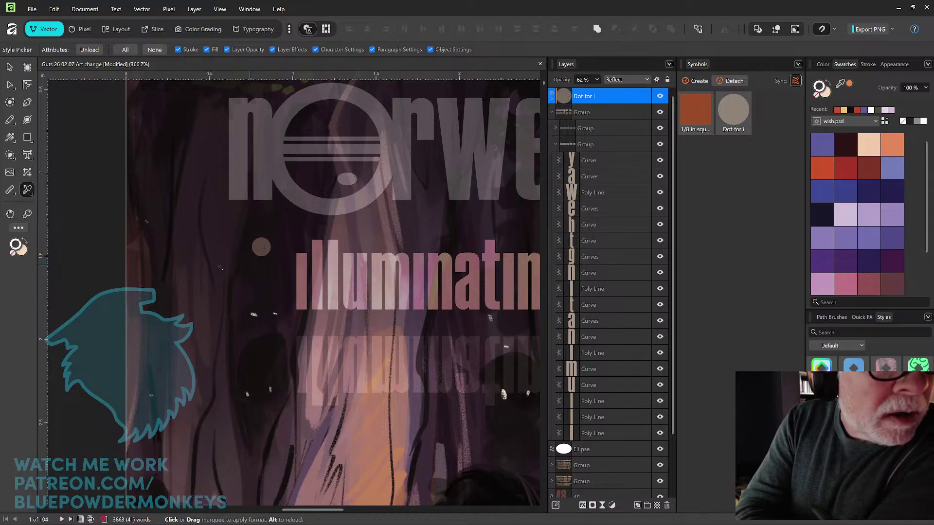
{"action": "left_click", "coordinate": [9, 68]}
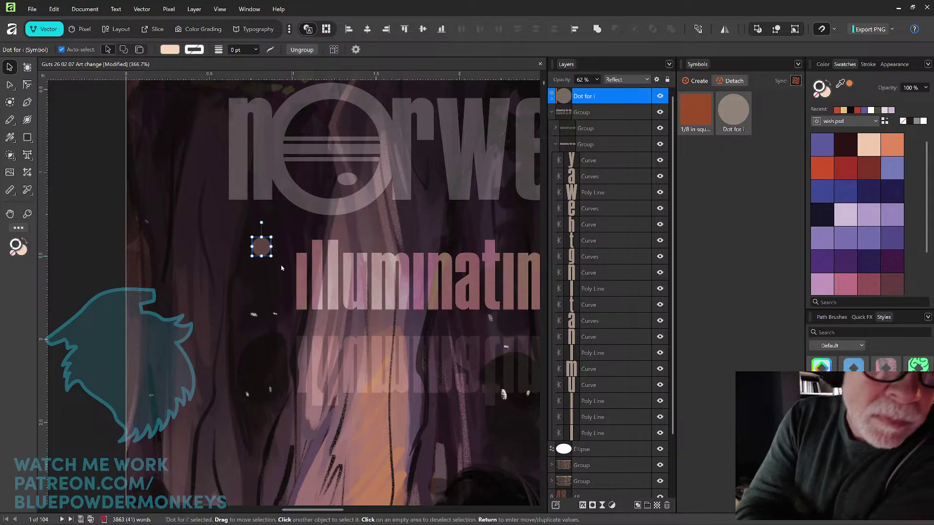
Step: Move the dot above the first i's stem in "illuminating" and shrink it to roughly the stem's width
{"action": "left_click_drag", "start_coordinate": [261, 246], "coordinate": [304, 242]}
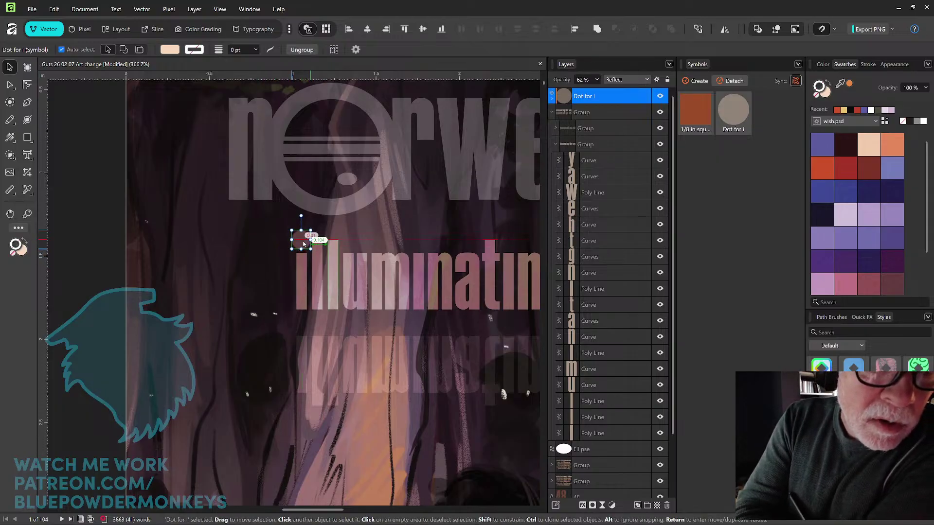
{"action": "scroll", "coordinate": [320, 222], "scroll_direction": "up", "scroll_amount": 4}
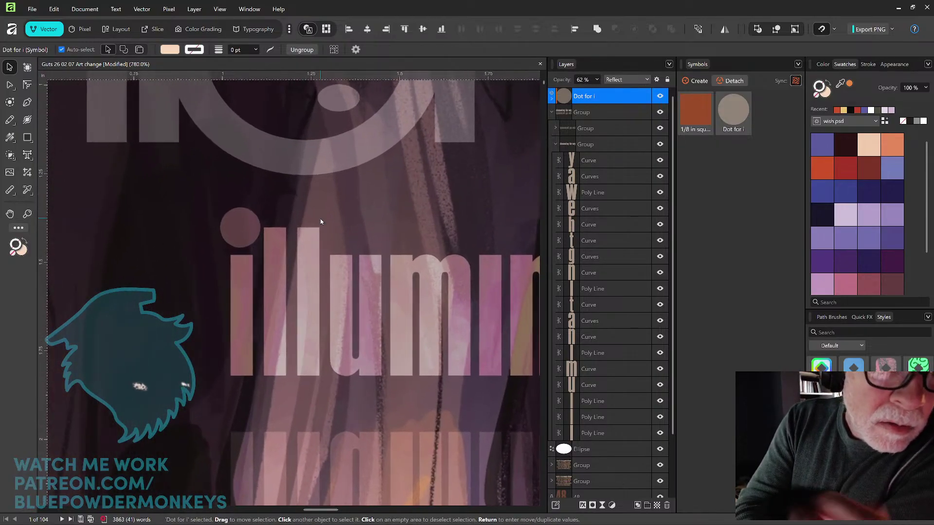
{"action": "left_click_drag", "start_coordinate": [261, 207], "coordinate": [250, 218]}
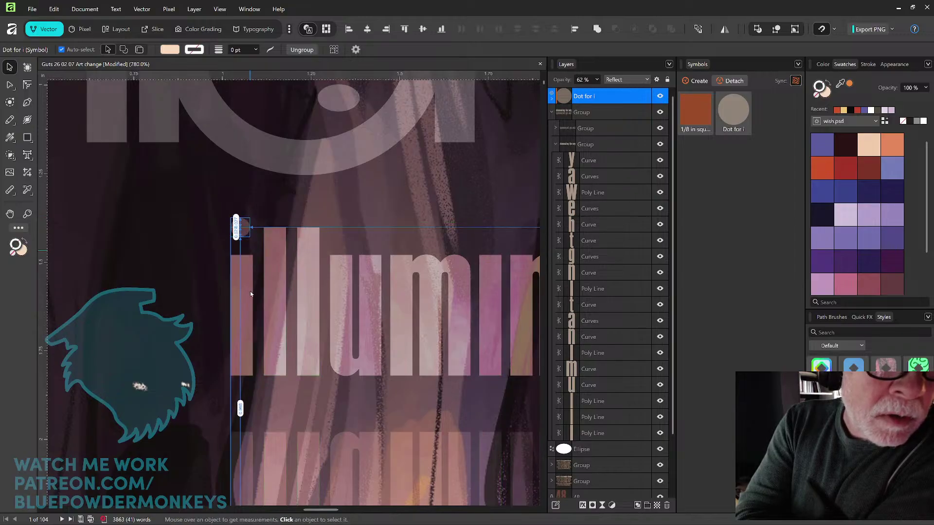
{"action": "left_click", "coordinate": [331, 179]}
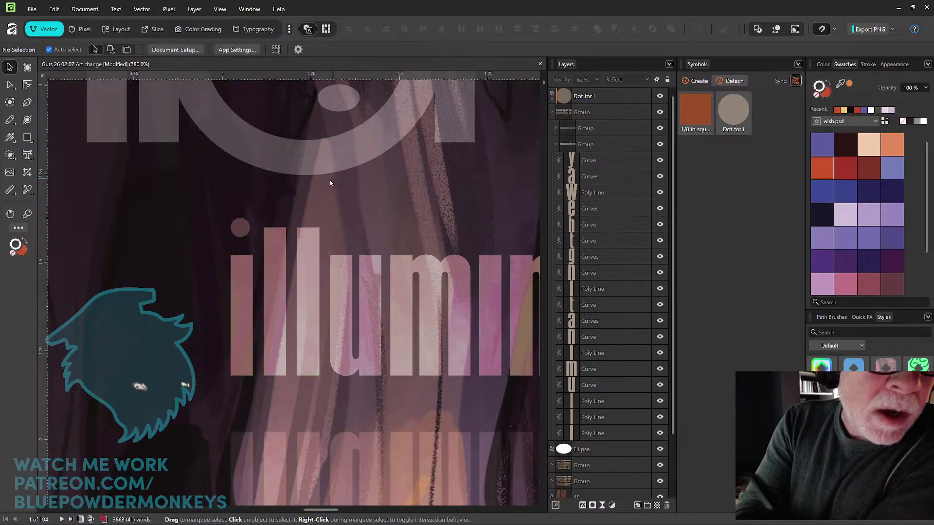
Step: Enlarge the dot slightly beyond the stem's width and lower it until its top aligns with the neighbouring l
{"action": "left_click", "coordinate": [240, 228]}
{"action": "left_click_drag", "start_coordinate": [251, 216], "coordinate": [254, 212]}
{"action": "left_click", "coordinate": [286, 198]}
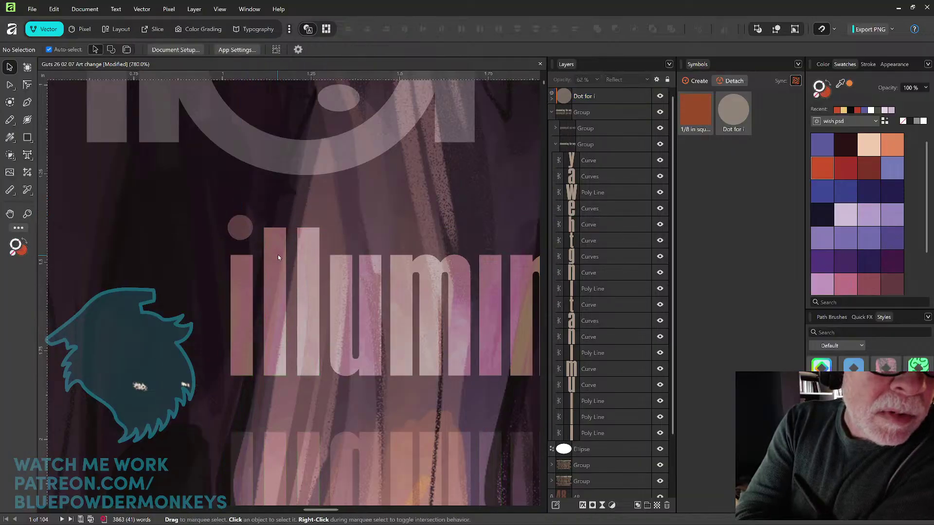
{"action": "left_click_drag", "start_coordinate": [243, 230], "coordinate": [244, 244]}
{"action": "left_click", "coordinate": [300, 191]}
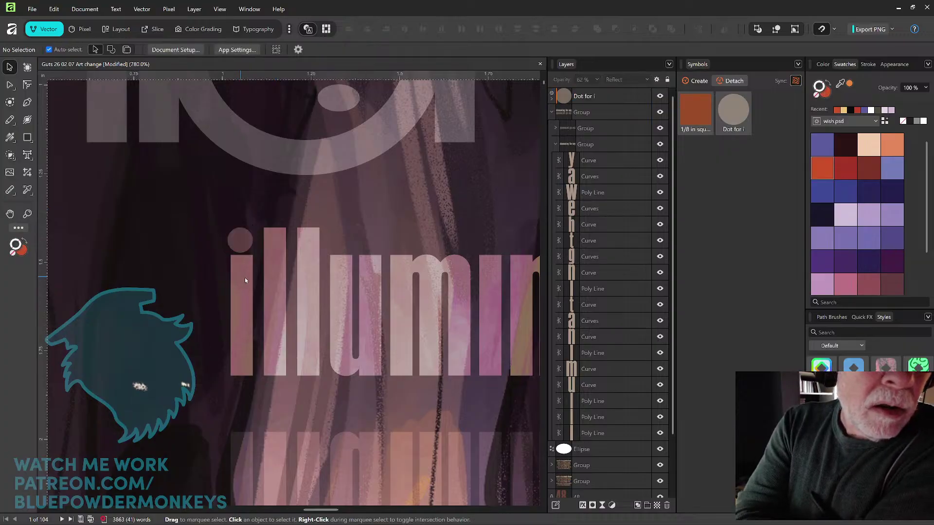
Step: Drill into the tagline group and select the first l to inspect its letter curve
{"action": "left_click", "coordinate": [276, 274]}
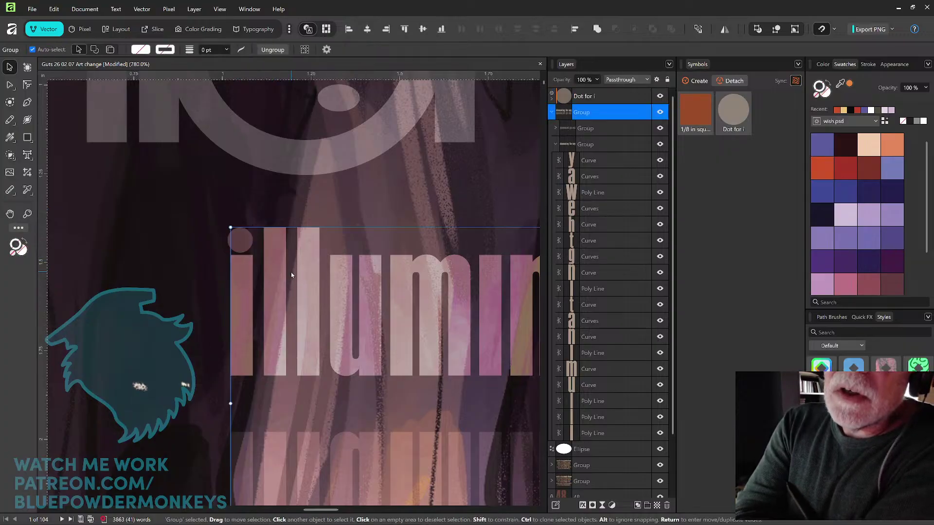
{"action": "double_click", "coordinate": [291, 275]}
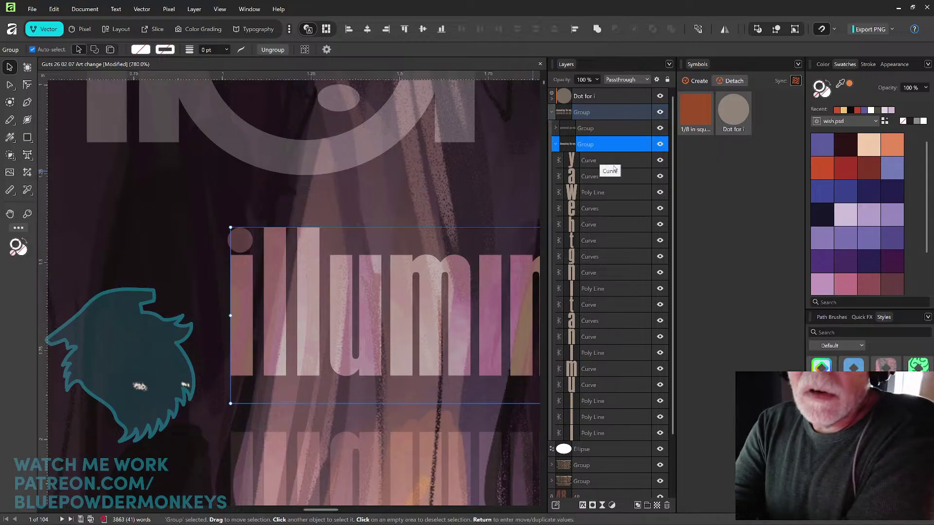
{"action": "double_click", "coordinate": [278, 314]}
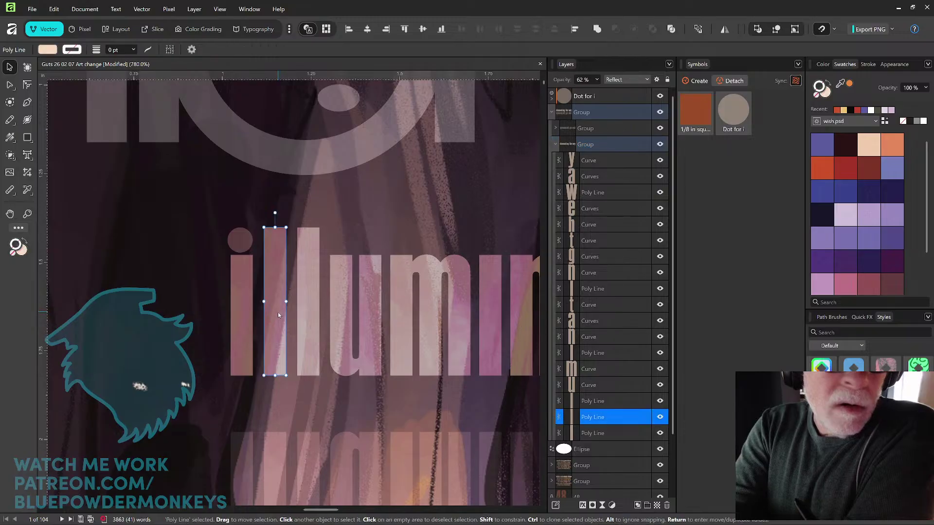
Step: Try the round dot above the u, and move it back above the first i
{"action": "left_click", "coordinate": [245, 242]}
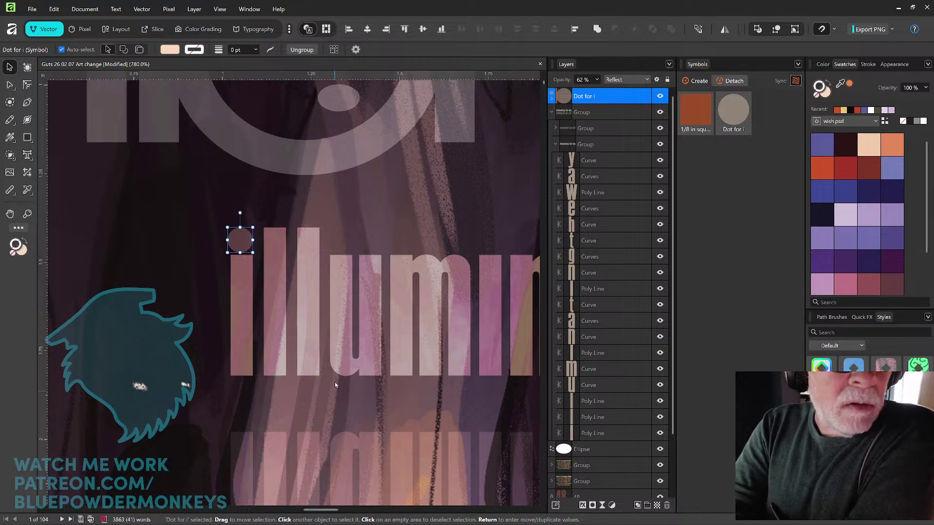
{"action": "left_click_drag", "start_coordinate": [242, 246], "coordinate": [366, 238]}
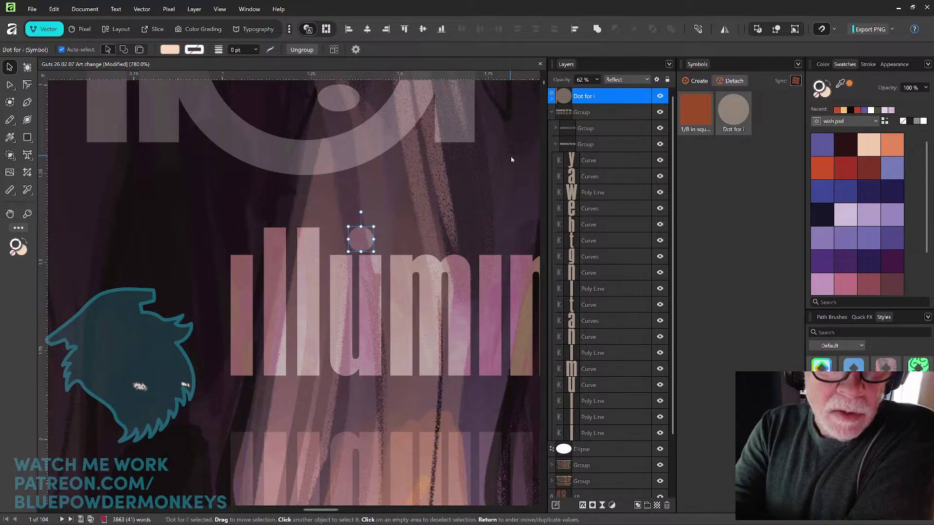
{"action": "mouse_move", "coordinate": [364, 246]}
{"action": "left_mouse_down"}
{"action": "mouse_move", "coordinate": [284, 221]}
{"action": "mouse_move", "coordinate": [244, 246]}
{"action": "left_mouse_up"}
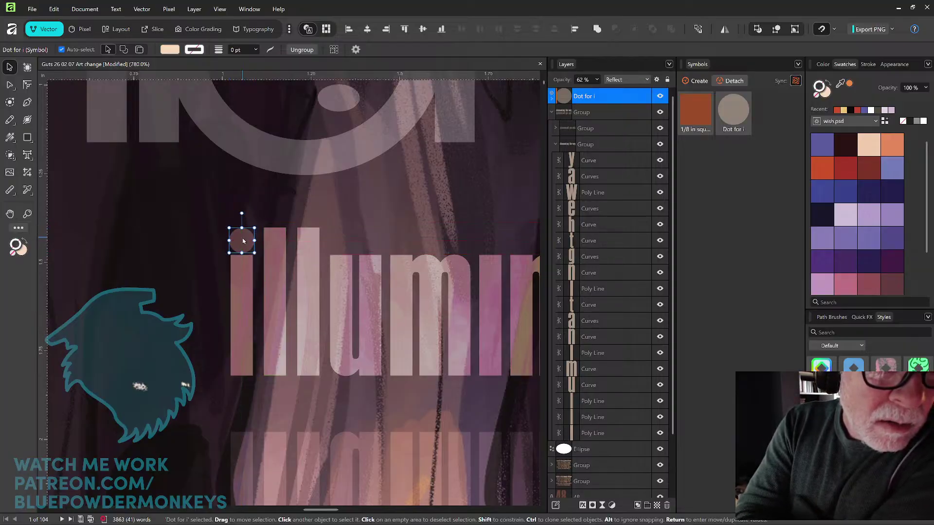
{"action": "left_click", "coordinate": [338, 180]}
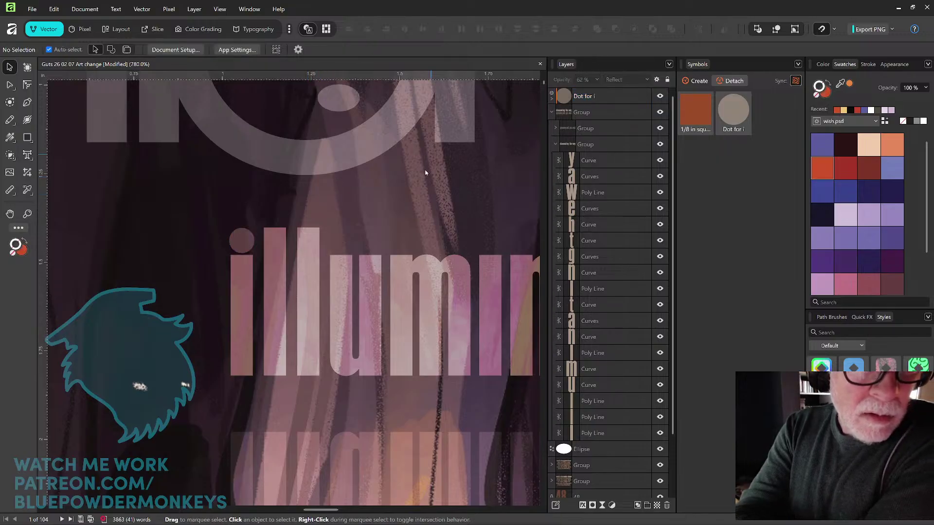
Step: Copy the round dot from the first i to above the second i in "illuminating", keeping the same height
{"action": "left_click_drag", "start_coordinate": [396, 277], "coordinate": [244, 267]}
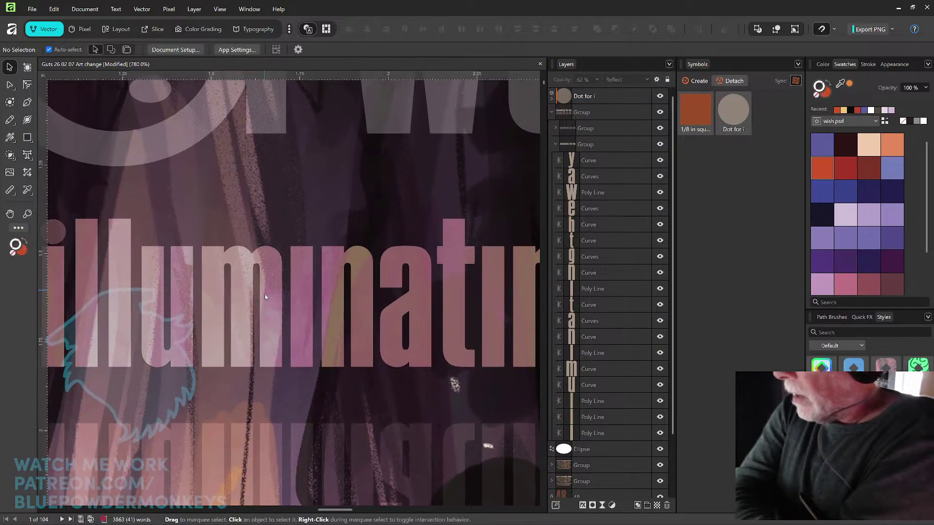
{"action": "left_click_drag", "start_coordinate": [59, 233], "coordinate": [116, 218]}
{"action": "left_click", "coordinate": [116, 185]}
{"action": "left_click", "coordinate": [58, 233]}
{"action": "left_click_drag", "start_coordinate": [58, 236], "coordinate": [305, 235]}
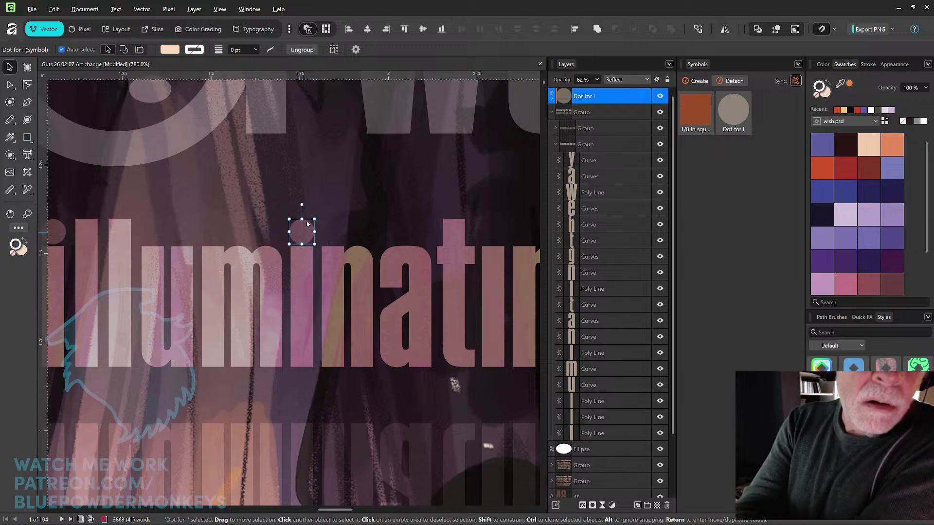
Step: Copy the round dot to above the third i in "illuminating" at the same height and deselect everything
{"action": "key", "text": "ctrl+j"}
{"action": "left_click_drag", "start_coordinate": [429, 271], "coordinate": [366, 241]}
{"action": "left_click_drag", "start_coordinate": [299, 249], "coordinate": [296, 250]}
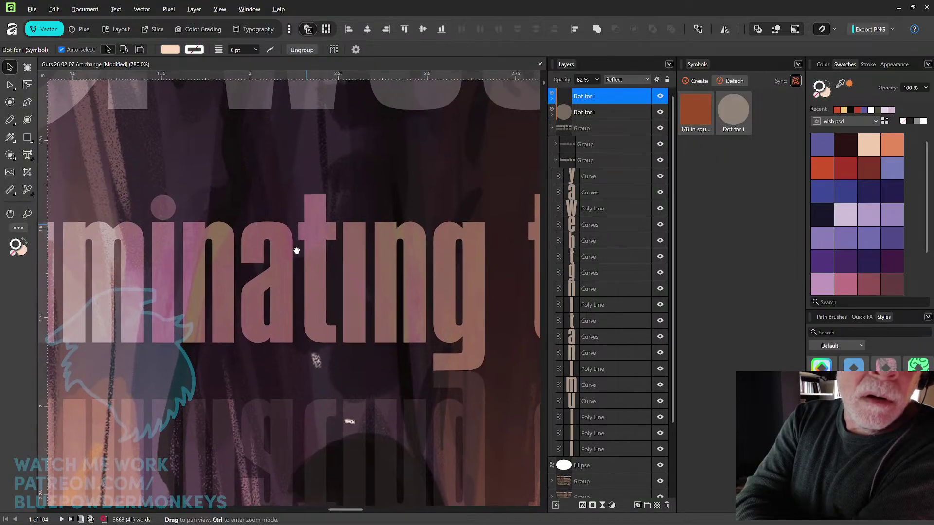
{"action": "mouse_move", "coordinate": [165, 217]}
{"action": "left_mouse_down"}
{"action": "mouse_move", "coordinate": [382, 217]}
{"action": "mouse_move", "coordinate": [353, 220]}
{"action": "left_mouse_up"}
{"action": "key", "text": "ctrl+d"}
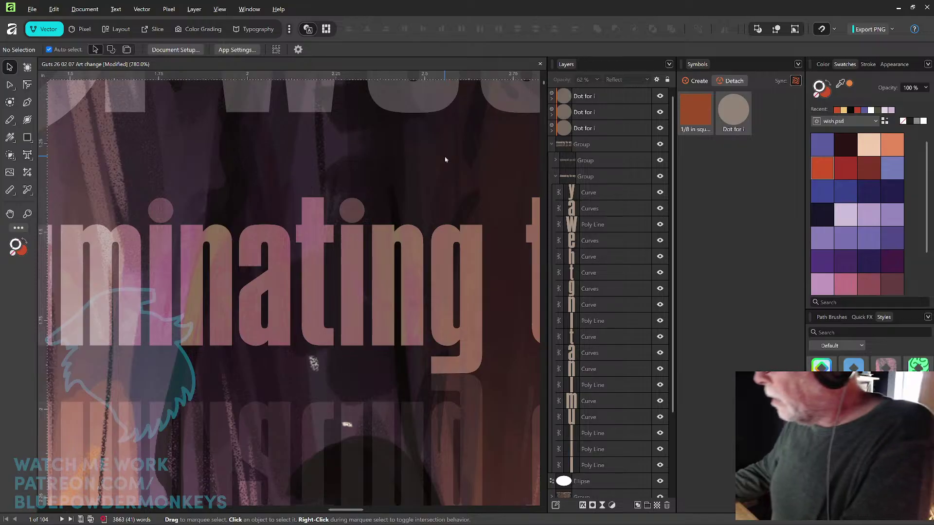
{"action": "key", "text": "ctrl+minus"}
{"action": "key", "text": "ctrl+minus"}
{"action": "key", "text": "ctrl+minus"}
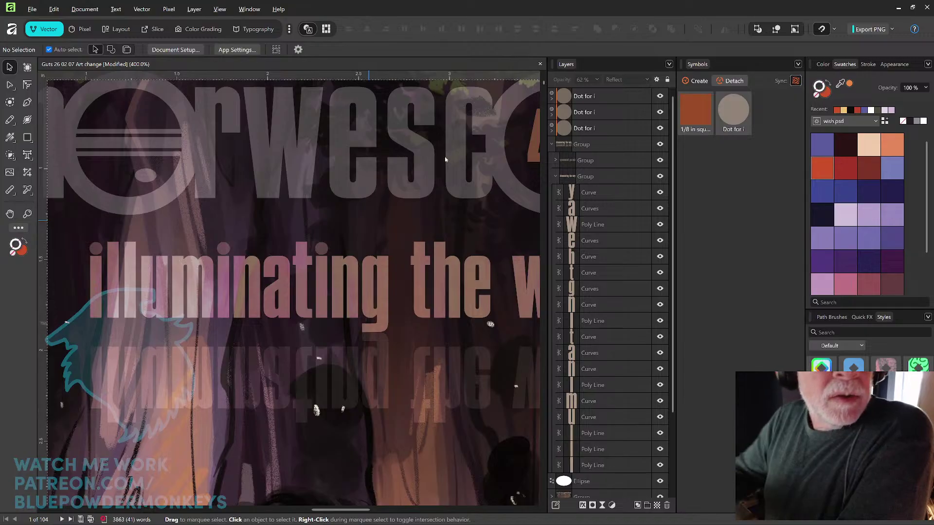
Step: Compare the tagline and its reflection with the guest names' lettering and reflections across the cover
{"action": "scroll", "coordinate": [445, 160], "scroll_direction": "right", "scroll_amount": 10}
{"action": "scroll", "coordinate": [445, 160], "scroll_direction": "down", "scroll_amount": 2}
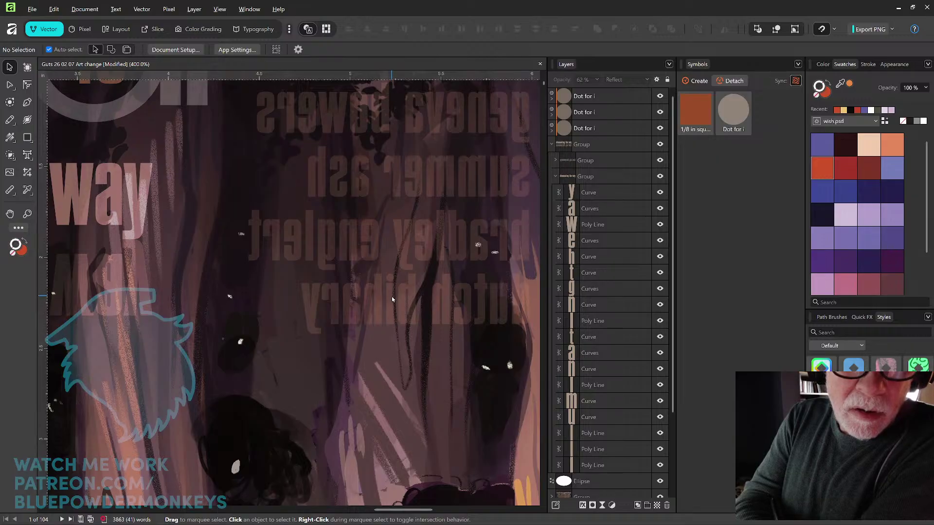
{"action": "scroll", "coordinate": [389, 321], "scroll_direction": "left", "scroll_amount": 8}
{"action": "scroll", "coordinate": [387, 347], "scroll_direction": "up", "scroll_amount": 1}
{"action": "scroll", "coordinate": [388, 347], "scroll_direction": "left", "scroll_amount": 4}
{"action": "scroll", "coordinate": [388, 347], "scroll_direction": "up", "scroll_amount": 1}
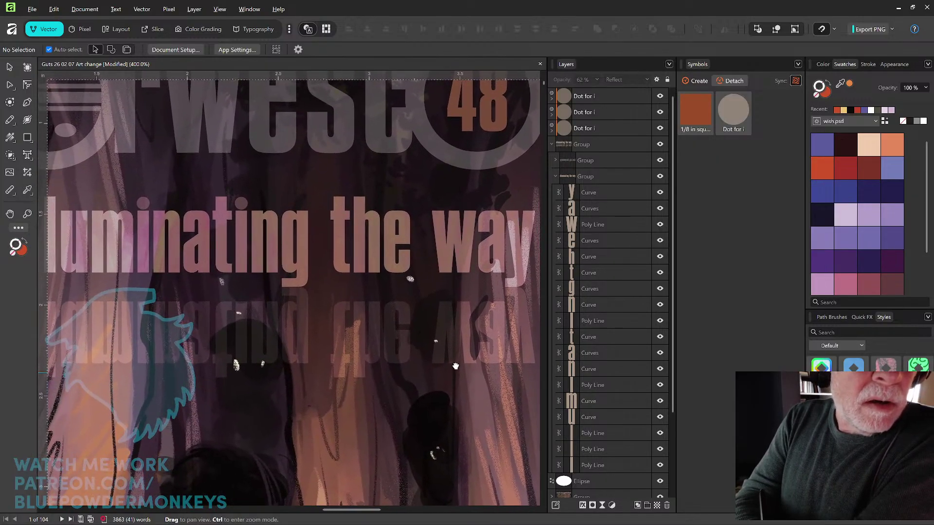
{"action": "scroll", "coordinate": [452, 360], "scroll_direction": "right", "scroll_amount": 8}
{"action": "scroll", "coordinate": [452, 360], "scroll_direction": "down", "scroll_amount": 2}
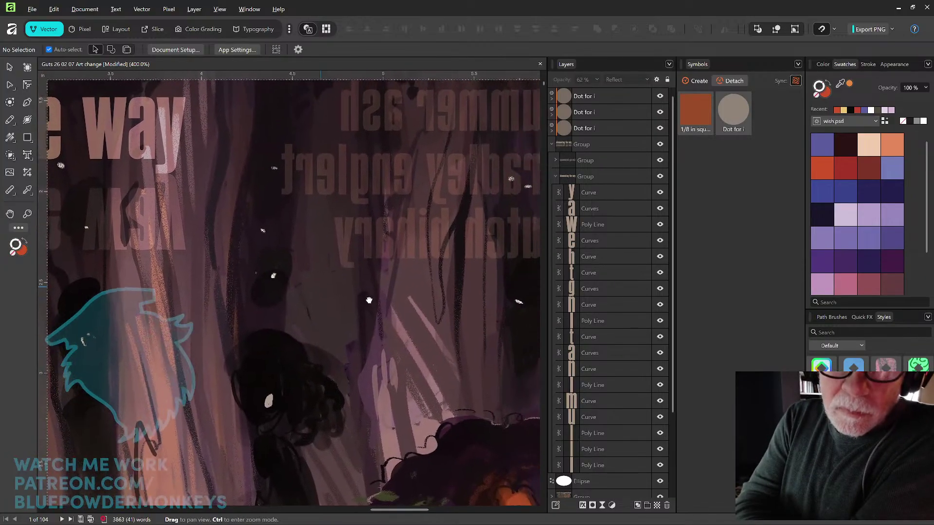
{"action": "left_click_drag", "start_coordinate": [366, 302], "coordinate": [305, 341]}
{"action": "scroll", "coordinate": [305, 341], "scroll_direction": "up", "scroll_amount": 1}
{"action": "scroll", "coordinate": [305, 340], "scroll_direction": "right", "scroll_amount": 6}
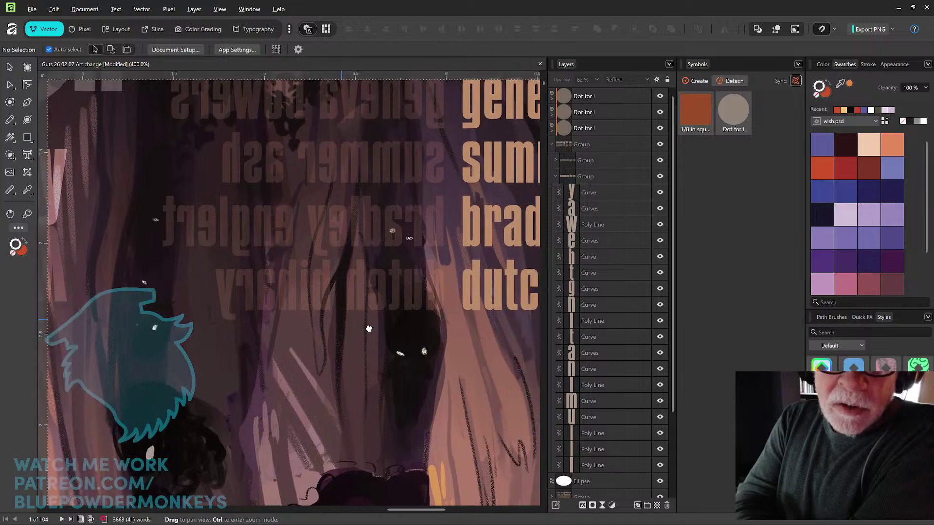
{"action": "scroll", "coordinate": [289, 339], "scroll_direction": "right", "scroll_amount": 4}
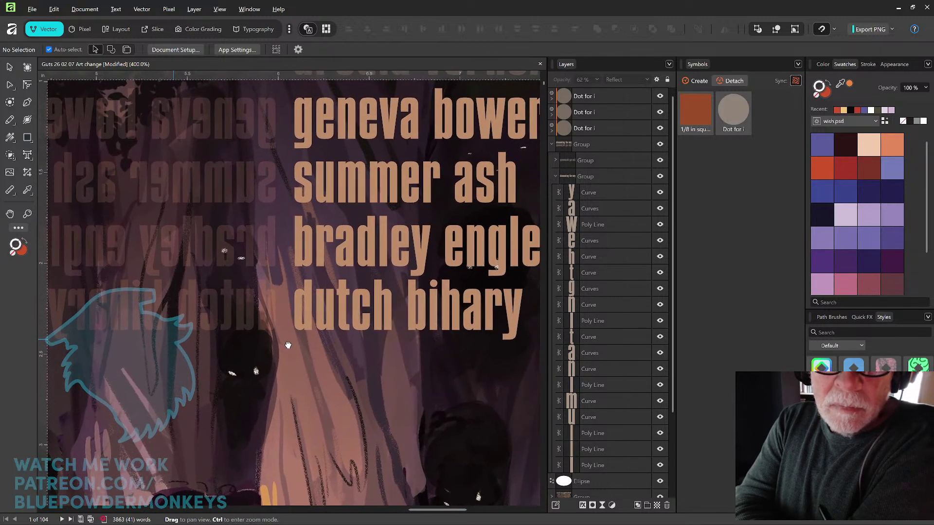
{"action": "scroll", "coordinate": [288, 345], "scroll_direction": "left", "scroll_amount": 15}
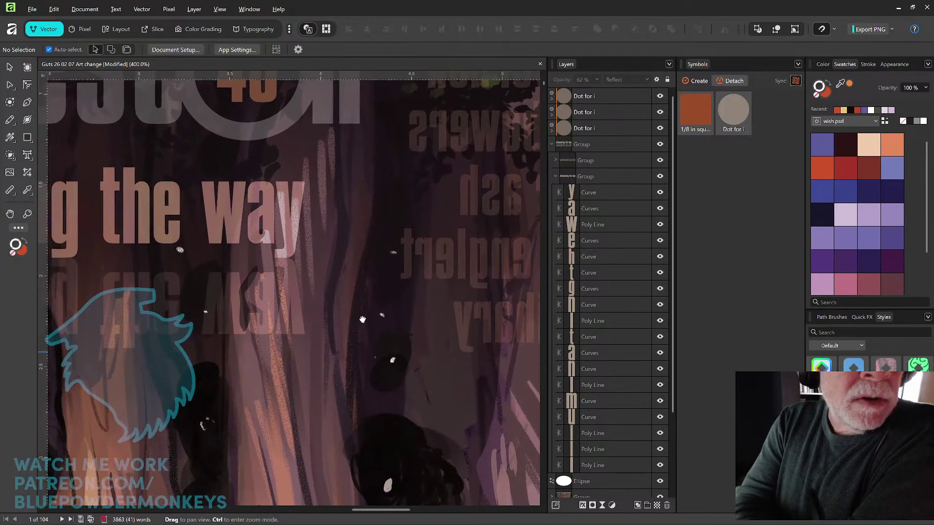
{"action": "scroll", "coordinate": [356, 319], "scroll_direction": "left", "scroll_amount": 4}
{"action": "scroll", "coordinate": [395, 319], "scroll_direction": "left", "scroll_amount": 11}
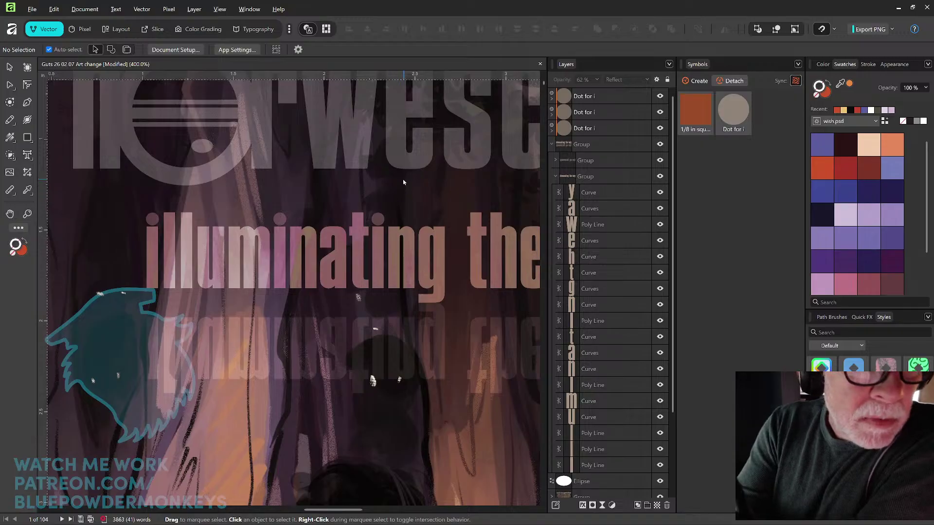
Step: Shrink the third i's round dot to the stem's width, place it above the stem level with the top of the t, and deselect it
{"action": "left_click", "coordinate": [377, 220]}
{"action": "left_click_drag", "start_coordinate": [375, 218], "coordinate": [375, 219]}
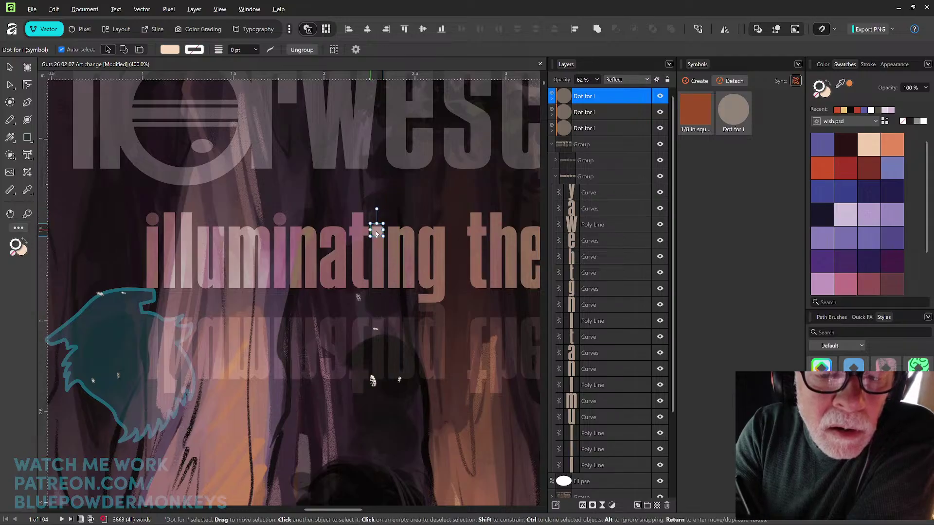
{"action": "scroll", "coordinate": [392, 198], "scroll_direction": "up", "scroll_amount": 6}
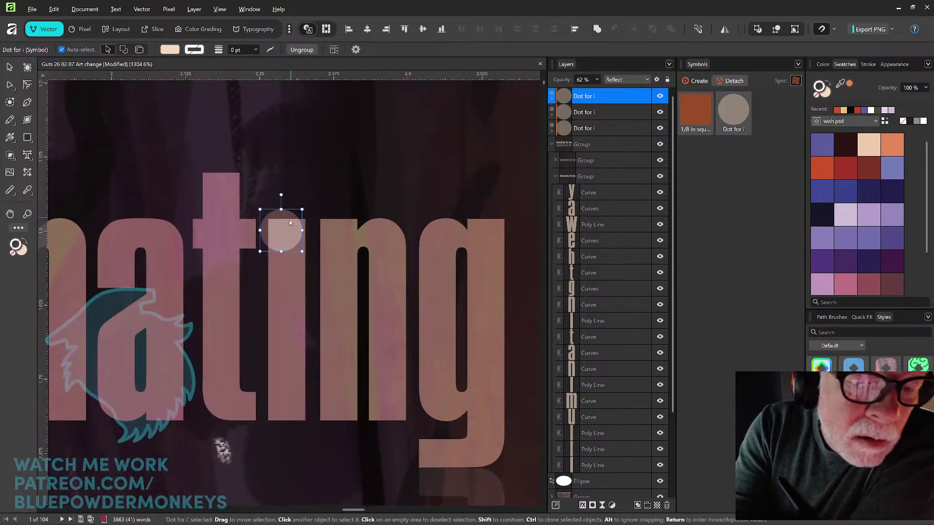
{"action": "left_click_drag", "start_coordinate": [286, 217], "coordinate": [416, 162]}
{"action": "left_click", "coordinate": [520, 113]}
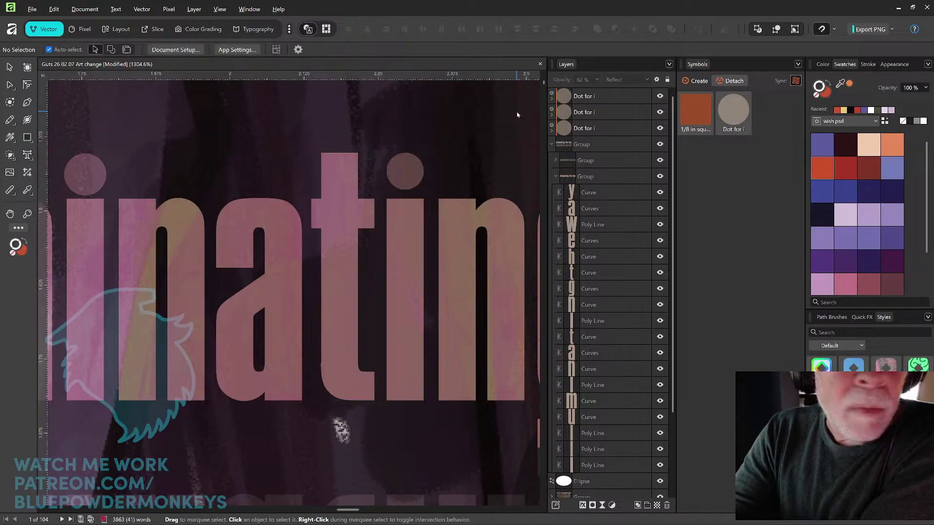
Step: Delete the larger round dots above the first and second i in "illuminating"
{"action": "scroll", "coordinate": [417, 256], "scroll_direction": "down", "scroll_amount": 5}
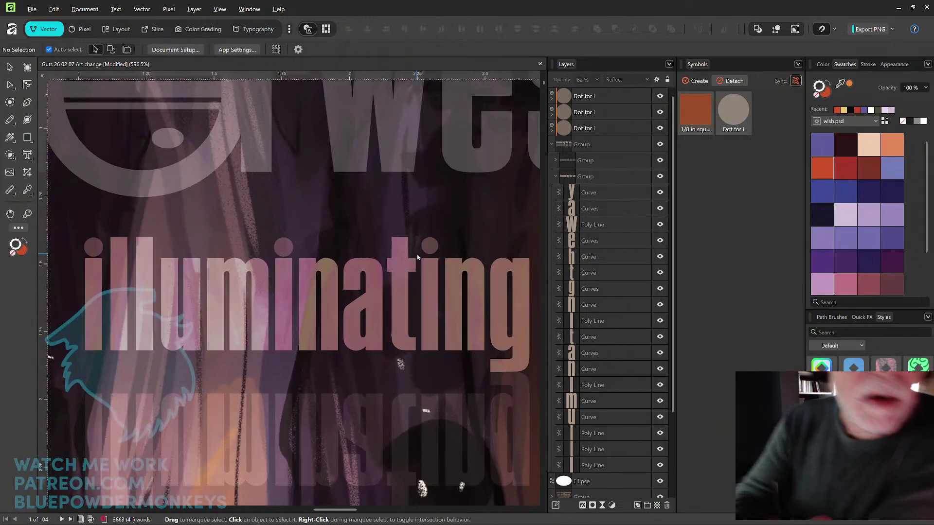
{"action": "left_click", "coordinate": [283, 247]}
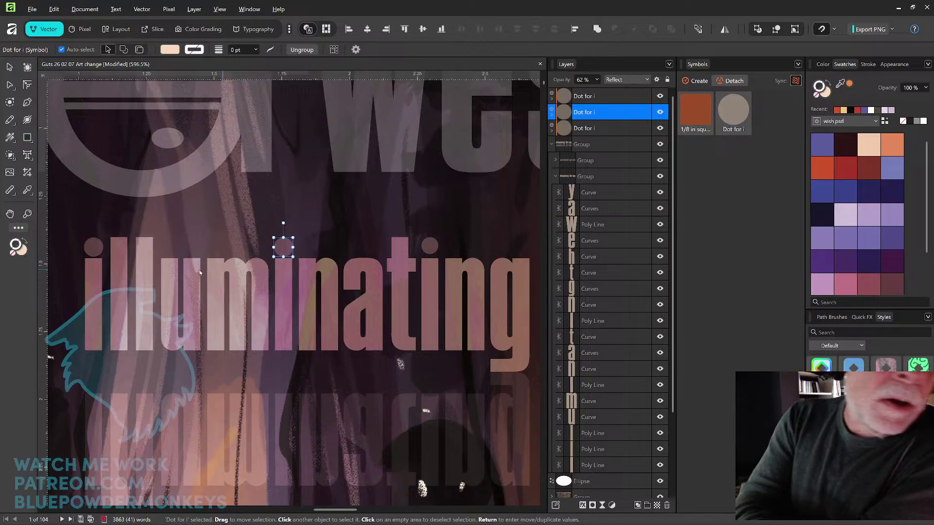
{"action": "left_click", "coordinate": [96, 250], "text": "shift"}
{"action": "key", "text": "ctrl+g"}
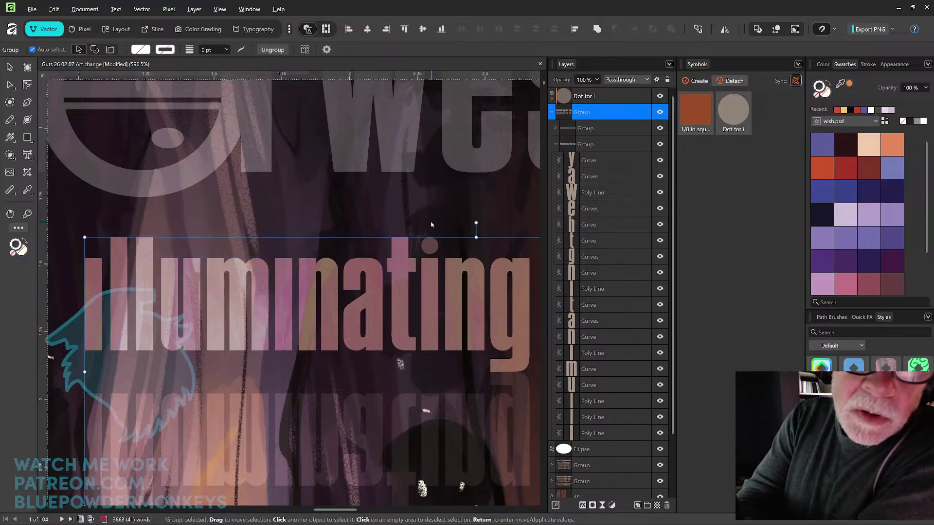
Step: Copy the resized dot from the third i to above the second and first i at the same height, and deselect everything
{"action": "left_click", "coordinate": [430, 249]}
{"action": "mouse_move", "coordinate": [423, 249]}
{"action": "left_mouse_down"}
{"action": "mouse_move", "coordinate": [116, 245]}
{"action": "mouse_move", "coordinate": [95, 236]}
{"action": "left_mouse_up"}
{"action": "left_click", "coordinate": [400, 206]}
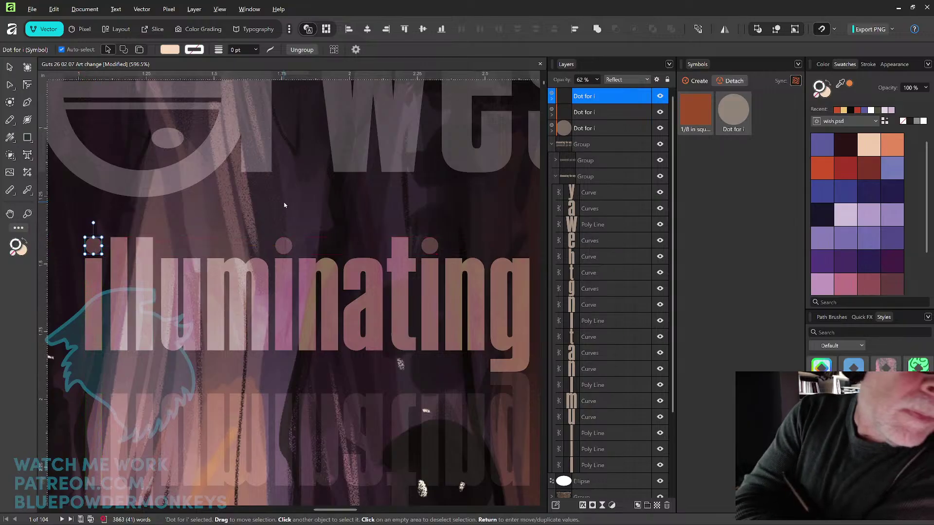
{"action": "key", "text": "ctrl+d"}
Step: Copy the first i's dot down to beneath the first i in the tagline's reflection
{"action": "scroll", "coordinate": [404, 253], "scroll_direction": "down", "scroll_amount": 4}
{"action": "scroll", "coordinate": [404, 253], "scroll_direction": "left", "scroll_amount": 1}
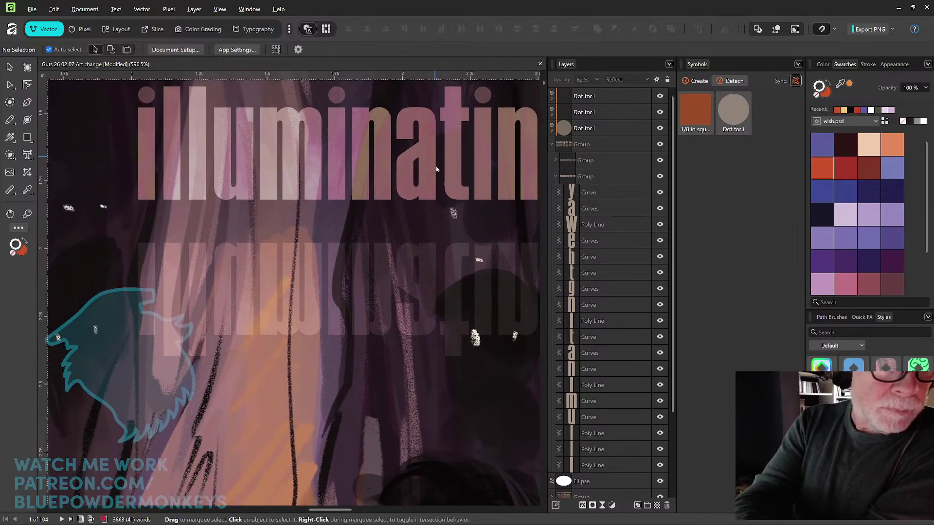
{"action": "left_click", "coordinate": [147, 96]}
{"action": "left_click_drag", "start_coordinate": [149, 96], "coordinate": [168, 348]}
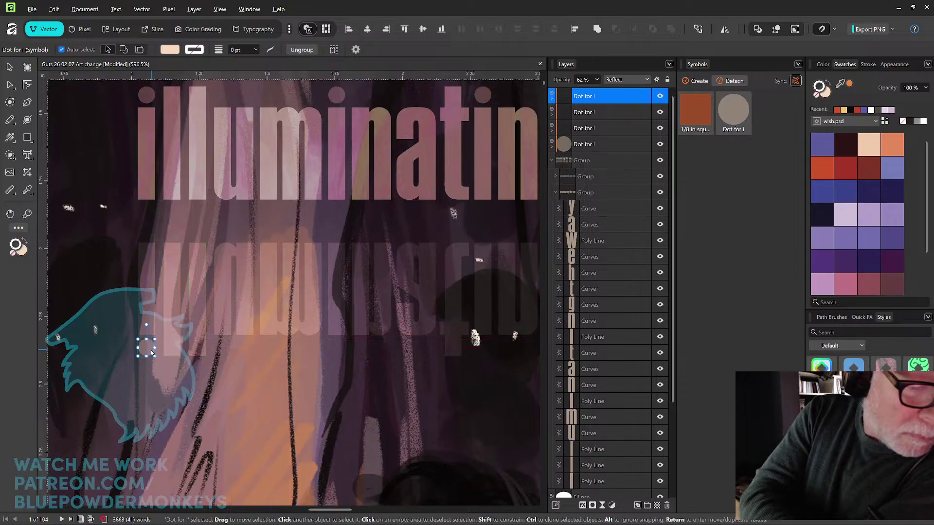
{"action": "left_click_drag", "start_coordinate": [147, 354], "coordinate": [151, 349]}
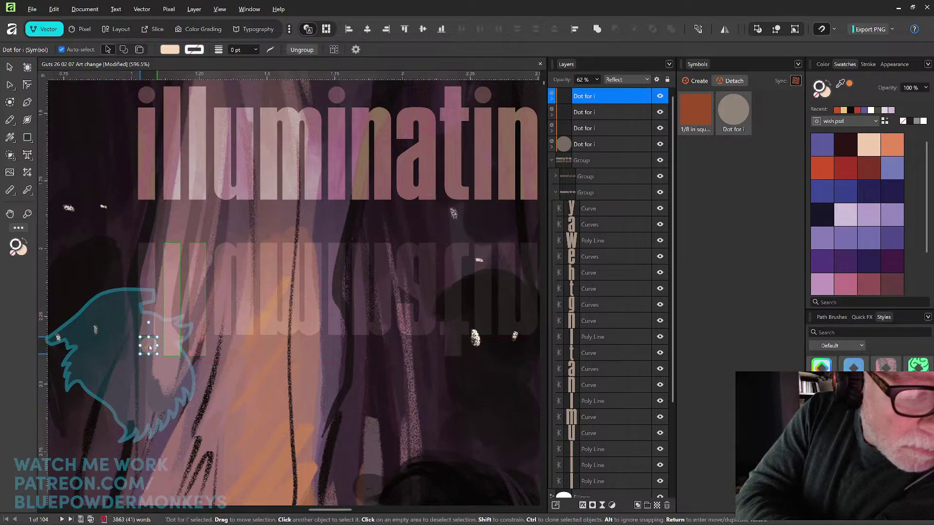
Step: Fine-tune the reflected dot under the first i so its lower edge is level with the ends of the reflected l's, and deselect it
{"action": "scroll", "coordinate": [163, 331], "scroll_direction": "up", "scroll_amount": 3}
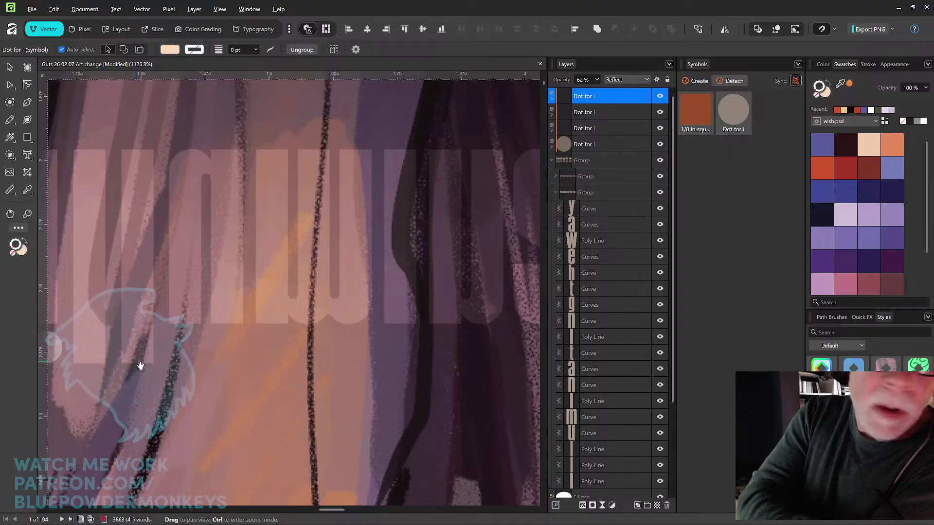
{"action": "left_click_drag", "start_coordinate": [142, 367], "coordinate": [436, 242]}
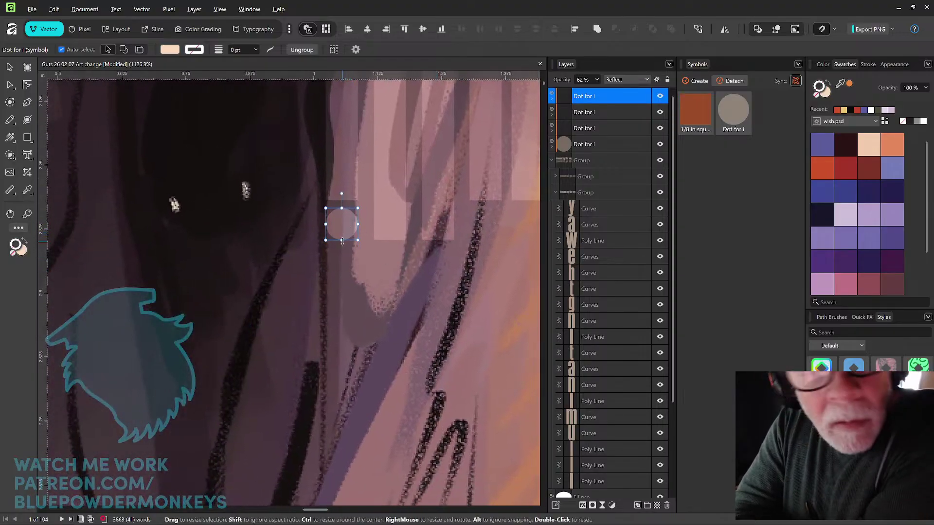
{"action": "left_click_drag", "start_coordinate": [342, 230], "coordinate": [341, 235]}
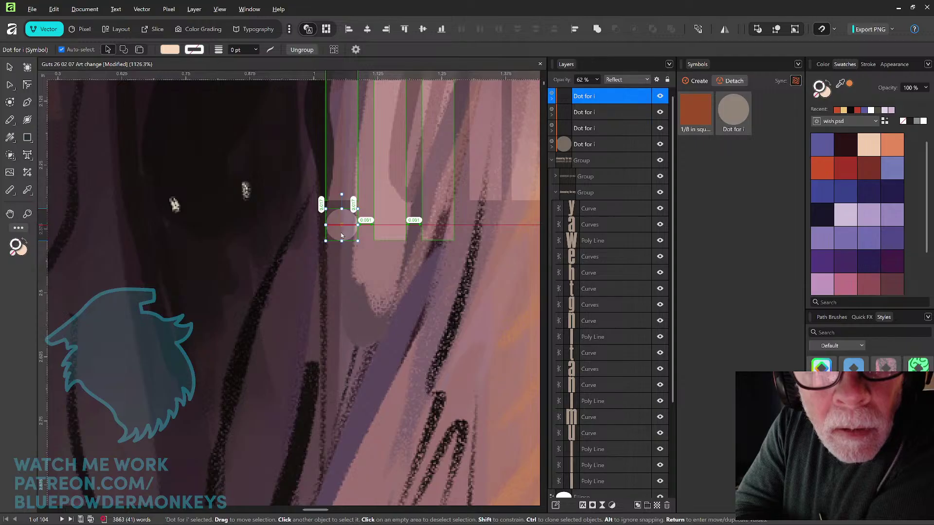
{"action": "left_click_drag", "start_coordinate": [342, 233], "coordinate": [341, 232]}
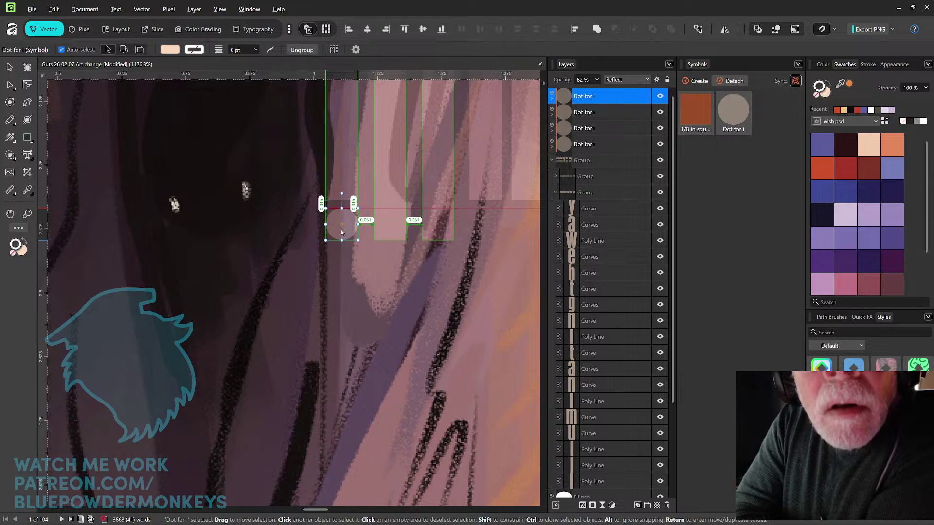
{"action": "left_click_drag", "start_coordinate": [341, 233], "coordinate": [342, 233]}
{"action": "left_click", "coordinate": [367, 283]}
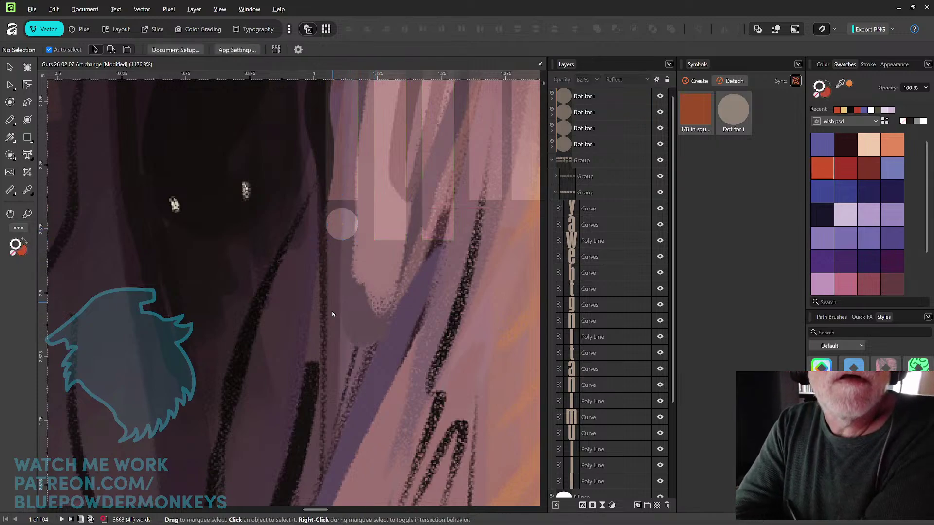
Step: Drill into the reflection group and select the first reflected l to inspect its blend mode and opacity
{"action": "left_click", "coordinate": [395, 224]}
{"action": "left_click", "coordinate": [395, 224]}
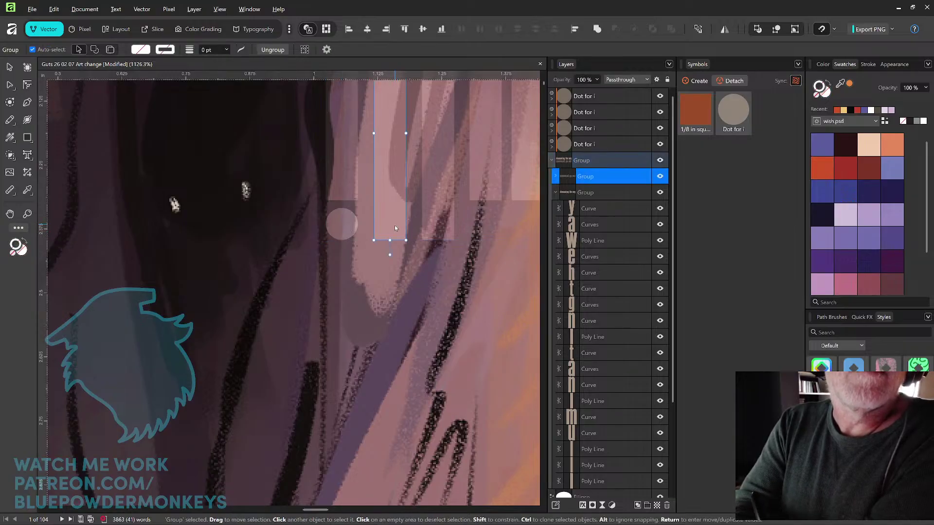
{"action": "left_click", "coordinate": [395, 227]}
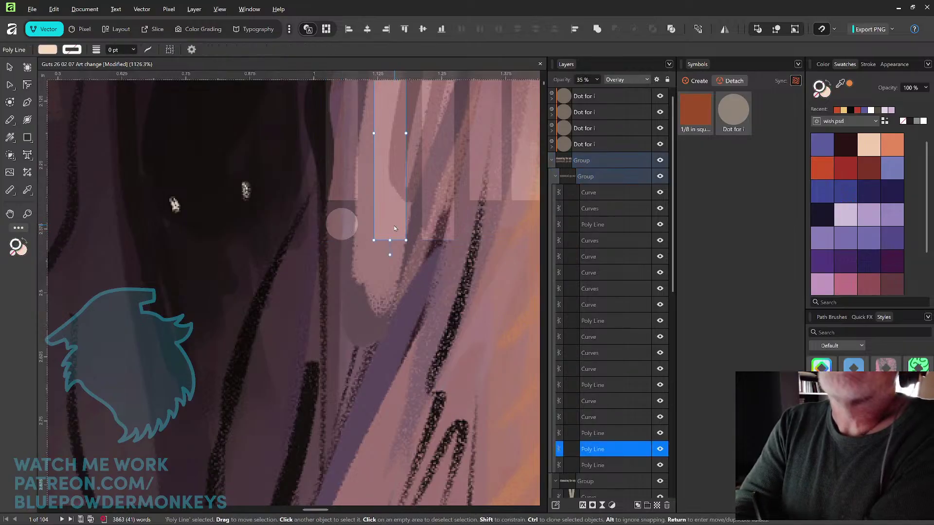
Step: Set the reflected dot's blend mode to Overlay and its opacity to 35%, and deselect it
{"action": "left_click", "coordinate": [342, 224]}
{"action": "left_click", "coordinate": [648, 79]}
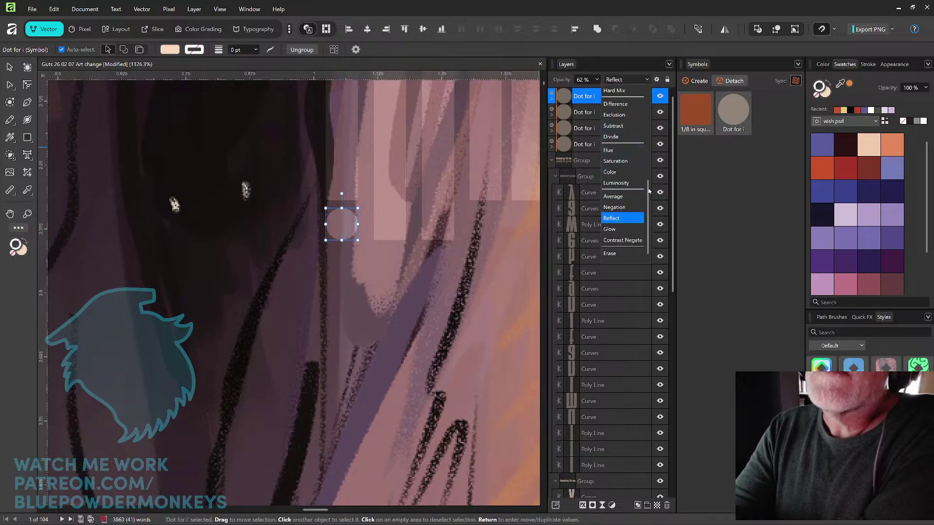
{"action": "scroll", "coordinate": [651, 170], "scroll_direction": "up", "scroll_amount": 3}
{"action": "scroll", "coordinate": [651, 170], "scroll_direction": "up", "scroll_amount": 2}
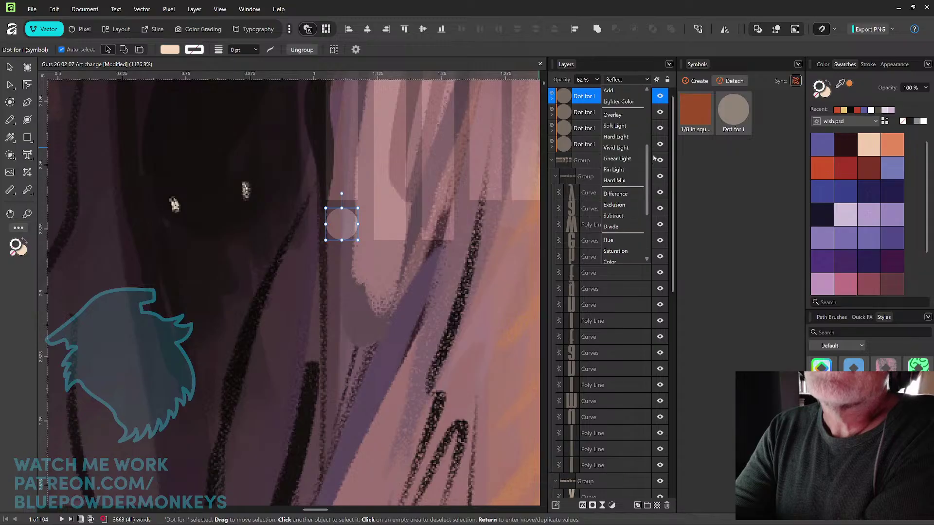
{"action": "left_click", "coordinate": [636, 140]}
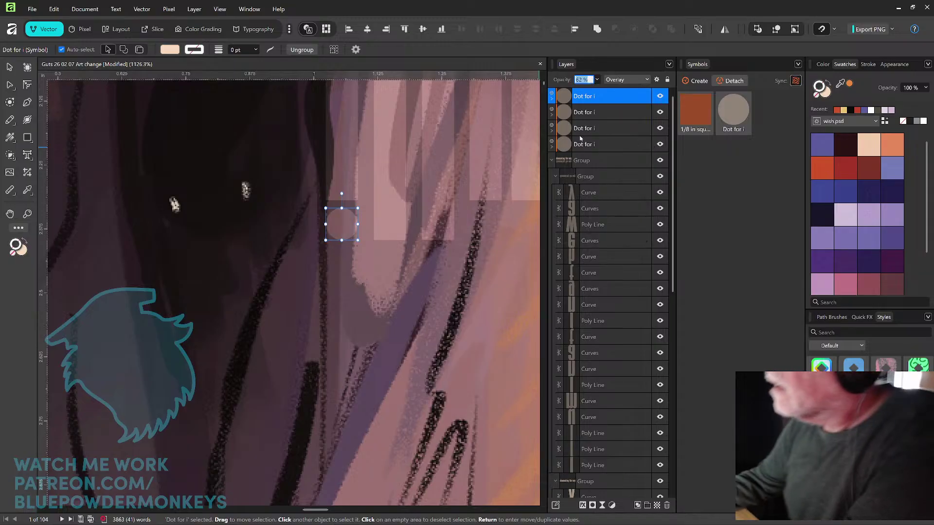
{"action": "type", "text": "3"}
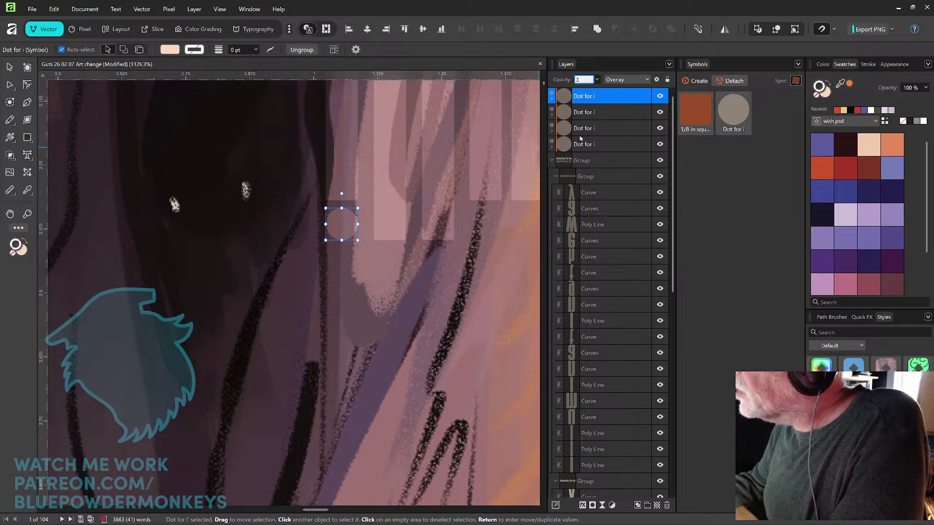
{"action": "type", "text": "5"}
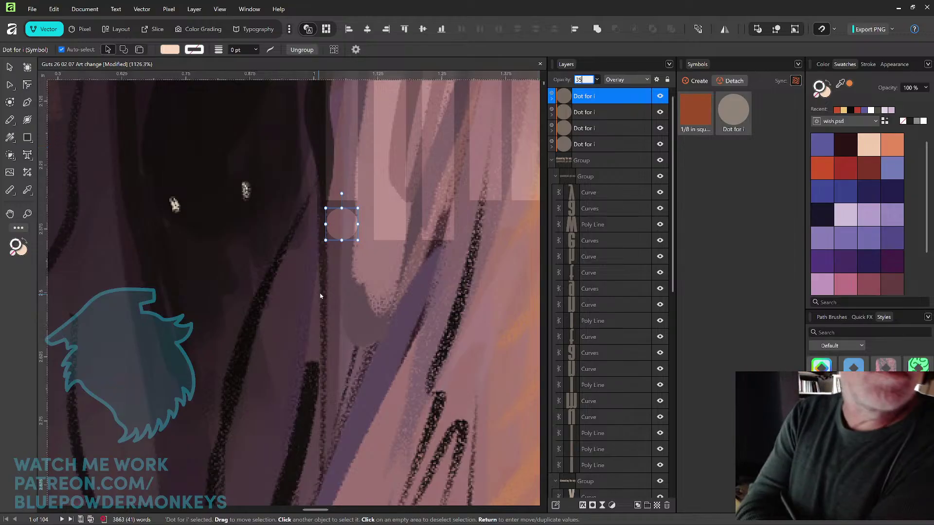
{"action": "left_click", "coordinate": [413, 307]}
Step: Copy the reflected dot from the first i to beneath the second i in the reflection, keeping the same height
{"action": "left_click_drag", "start_coordinate": [444, 299], "coordinate": [271, 313]}
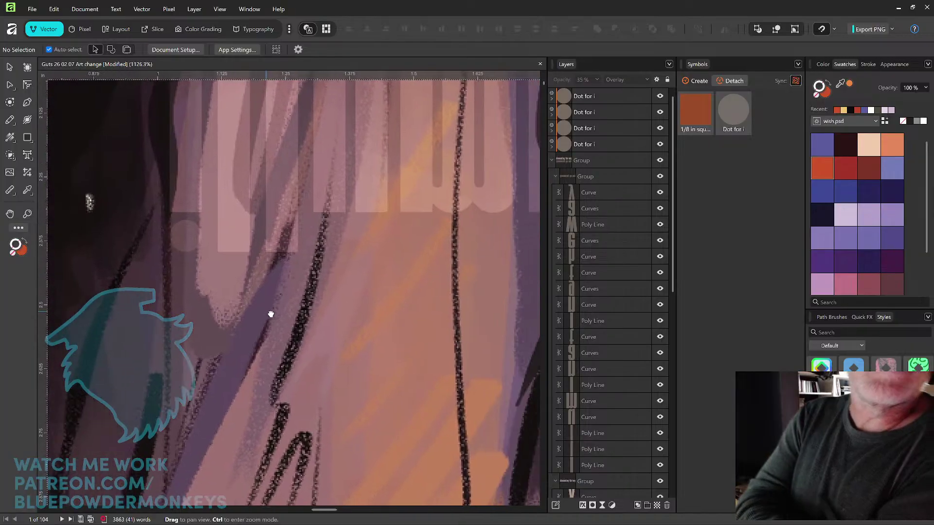
{"action": "scroll", "coordinate": [330, 329], "scroll_direction": "down", "scroll_amount": 5}
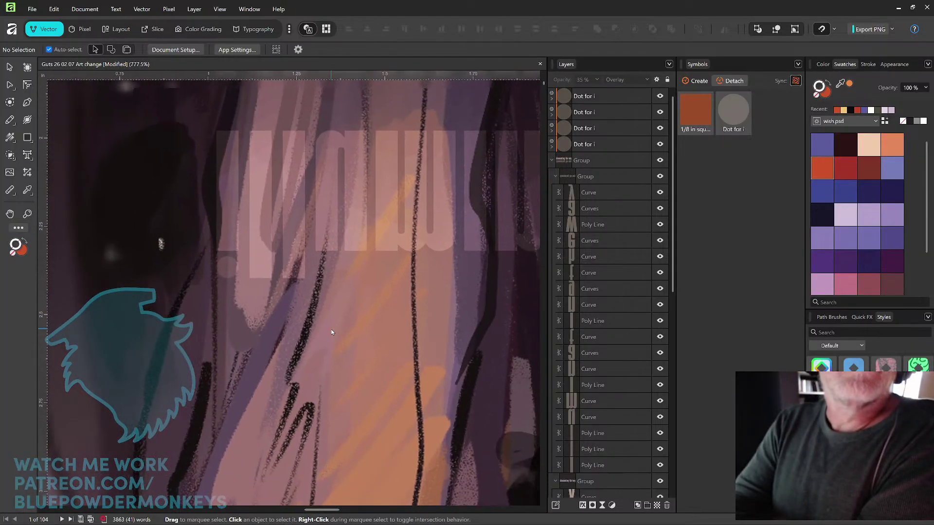
{"action": "scroll", "coordinate": [332, 332], "scroll_direction": "down", "scroll_amount": 2}
{"action": "left_click_drag", "start_coordinate": [454, 292], "coordinate": [314, 299]}
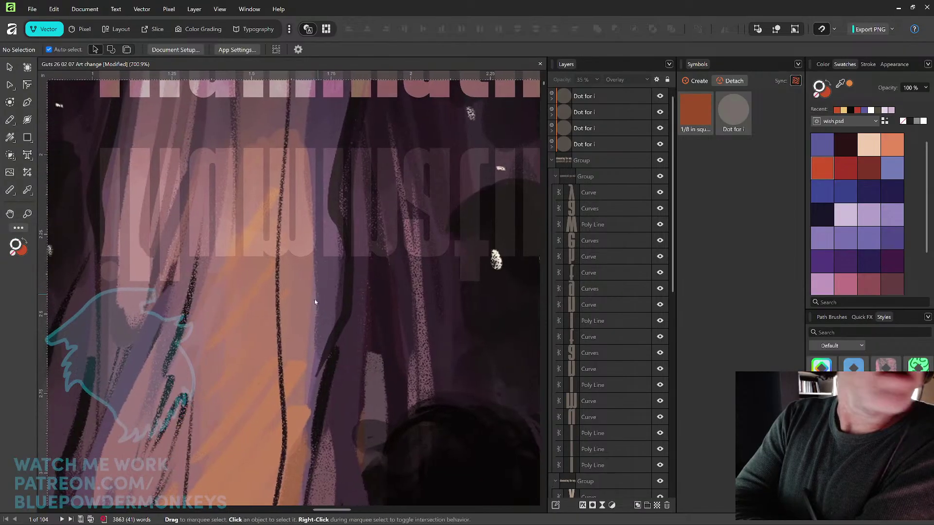
{"action": "left_click", "coordinate": [116, 277]}
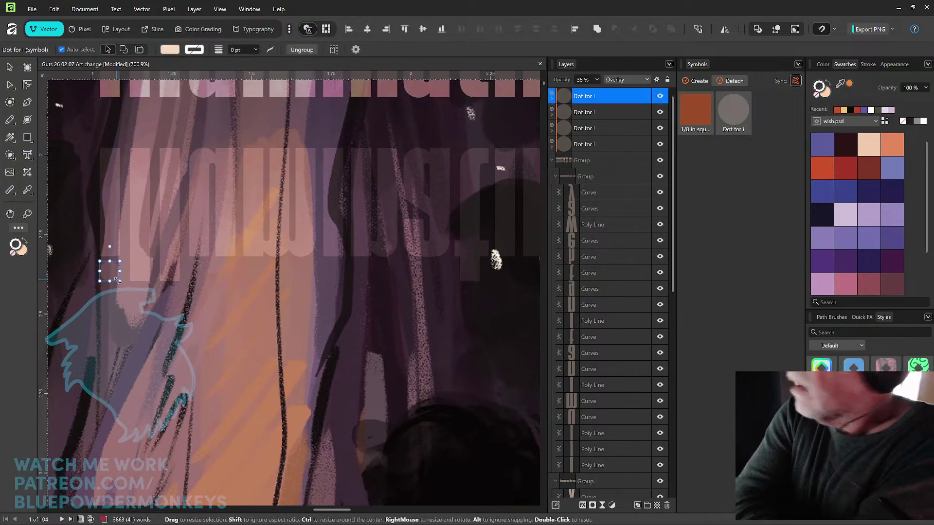
{"action": "left_click_drag", "start_coordinate": [116, 279], "coordinate": [337, 285]}
{"action": "key", "text": "ctrl+j"}
{"action": "scroll", "coordinate": [337, 285], "scroll_direction": "up", "scroll_amount": 1}
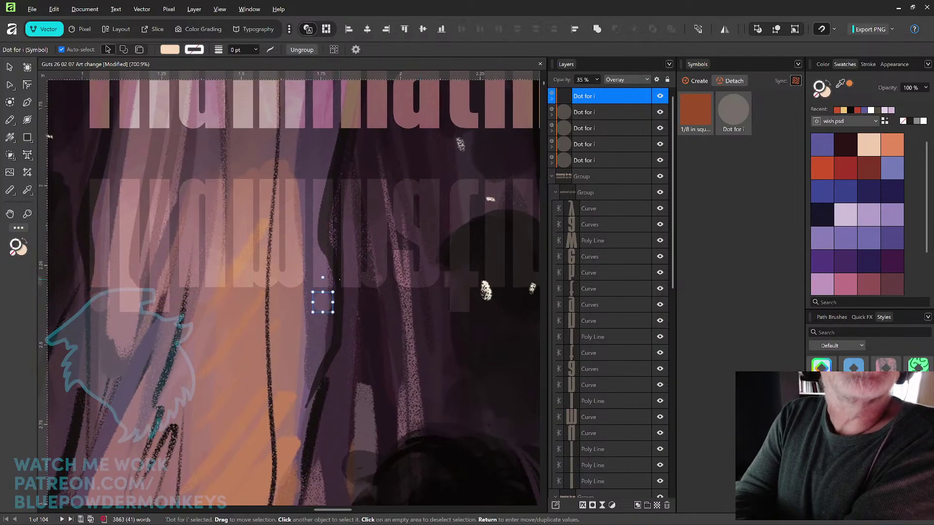
{"action": "scroll", "coordinate": [337, 285], "scroll_direction": "down", "scroll_amount": 2}
{"action": "left_click_drag", "start_coordinate": [425, 340], "coordinate": [329, 333]}
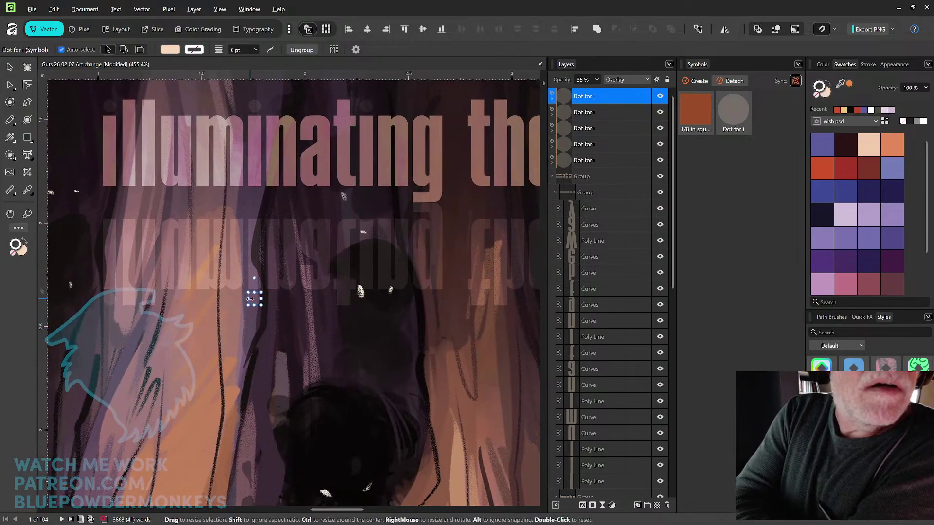
Step: Copy the reflected dot to beneath the third i in the tagline's reflection and centre it under the stem
{"action": "left_click_drag", "start_coordinate": [257, 307], "coordinate": [368, 307]}
{"action": "scroll", "coordinate": [369, 307], "scroll_direction": "up", "scroll_amount": 5}
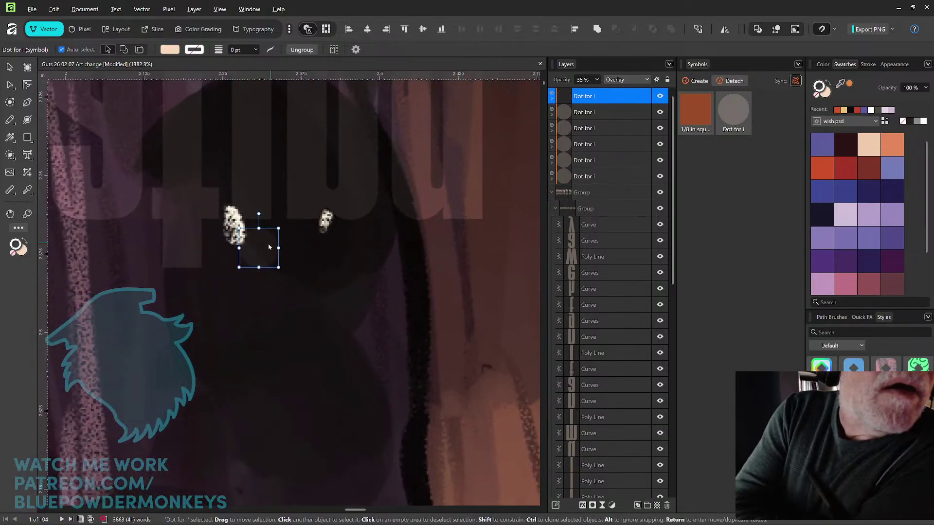
{"action": "left_click_drag", "start_coordinate": [265, 251], "coordinate": [258, 251]}
{"action": "scroll", "coordinate": [266, 250], "scroll_direction": "down", "scroll_amount": 5}
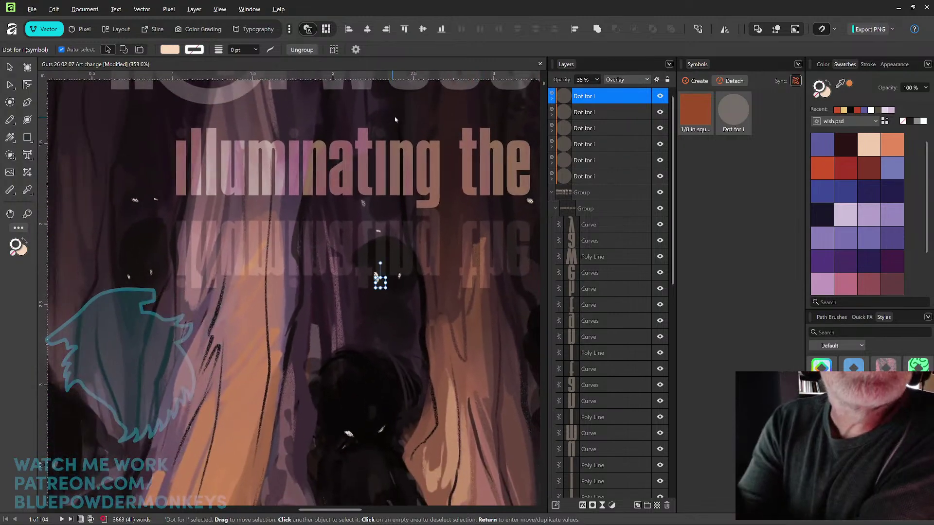
Step: Select all six round dots of the tagline and its reflection, detach them from their symbol, and deselect them
{"action": "left_click", "coordinate": [381, 134]}
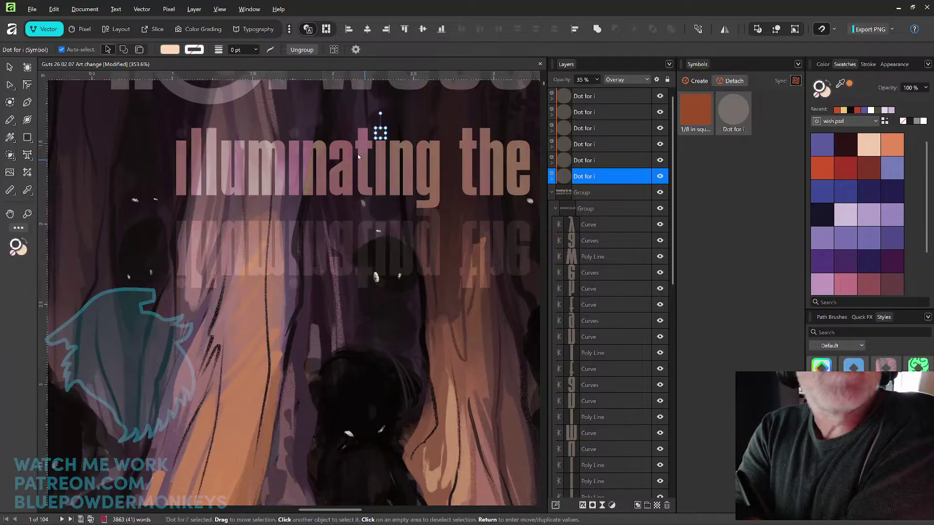
{"action": "left_click", "coordinate": [295, 133]}
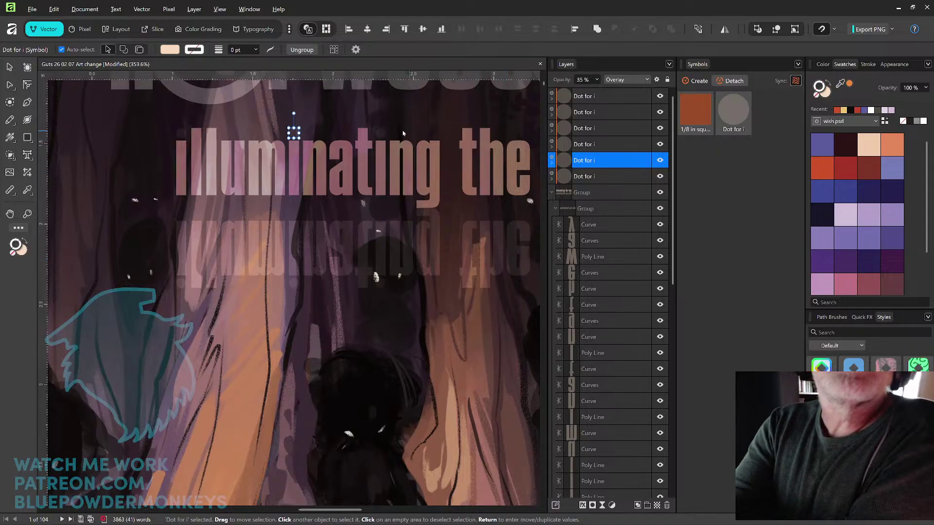
{"action": "left_click", "coordinate": [382, 137], "text": "shift"}
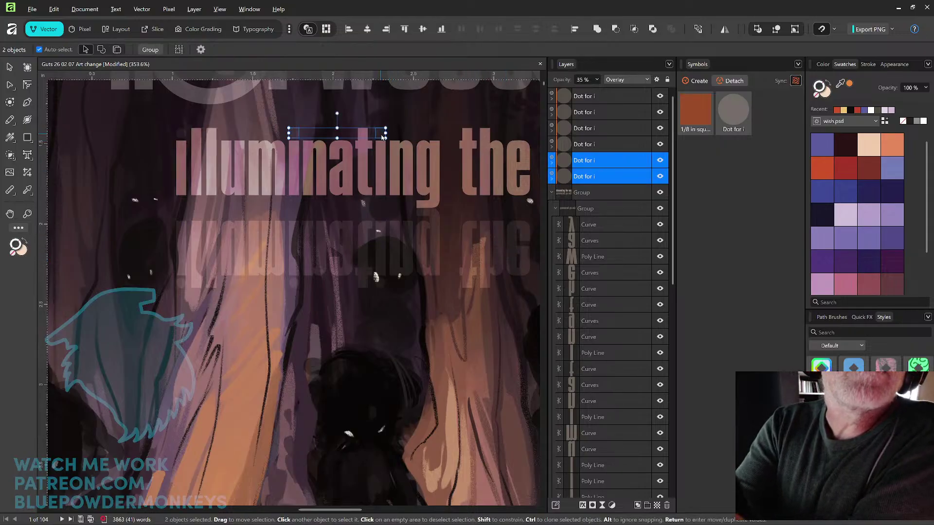
{"action": "left_click", "coordinate": [375, 276], "text": "shift"}
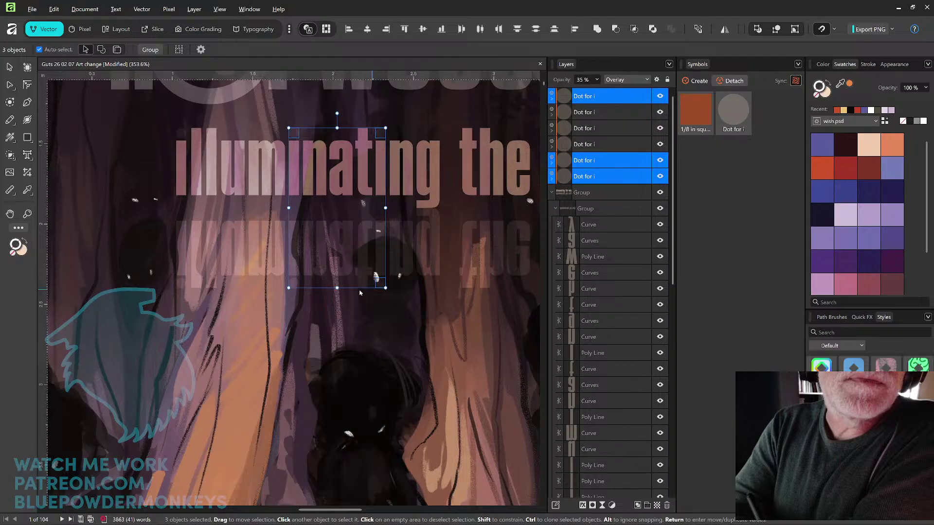
{"action": "left_click", "coordinate": [296, 285], "text": "shift"}
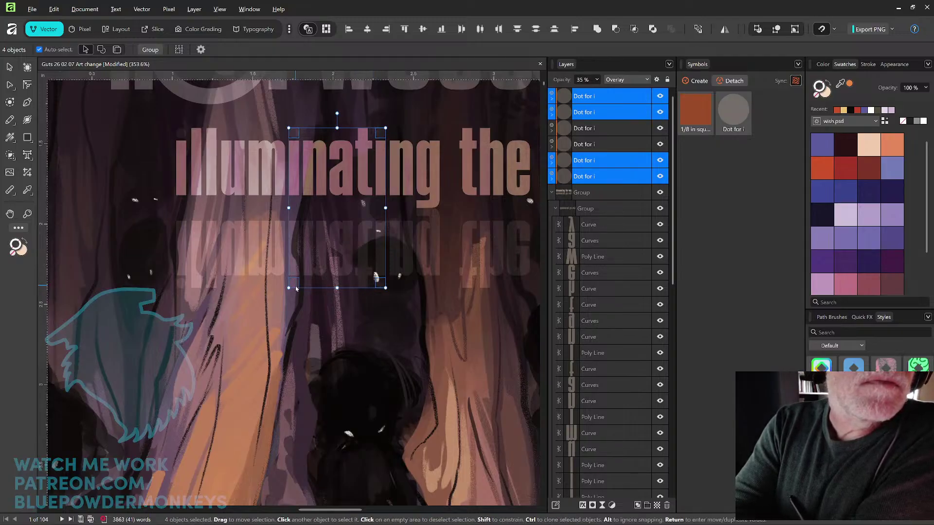
{"action": "left_click", "coordinate": [180, 283], "text": "shift"}
{"action": "left_click", "coordinate": [181, 132], "text": "shift"}
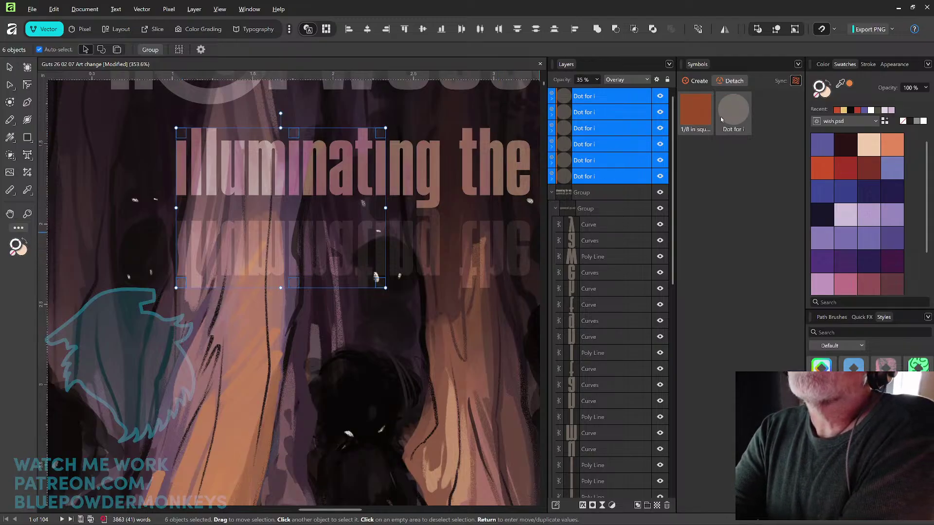
{"action": "left_click", "coordinate": [730, 82]}
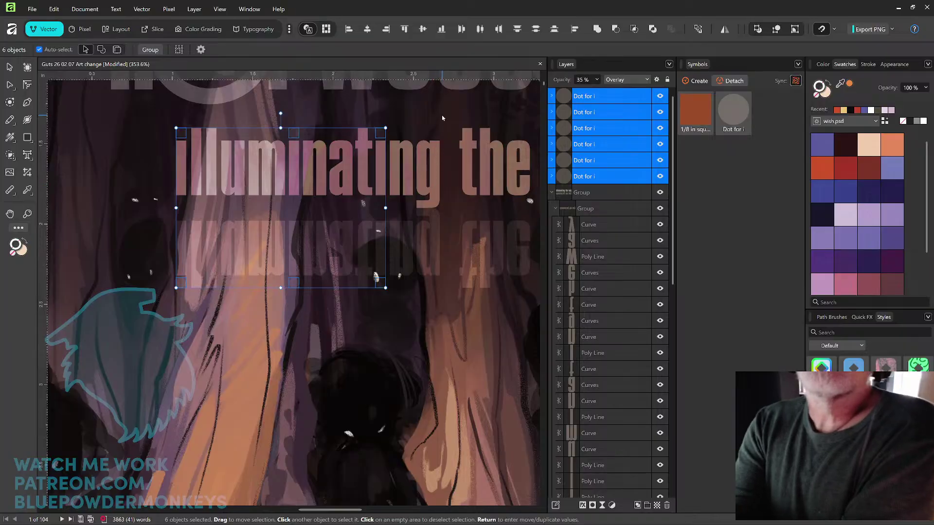
{"action": "left_click", "coordinate": [435, 126]}
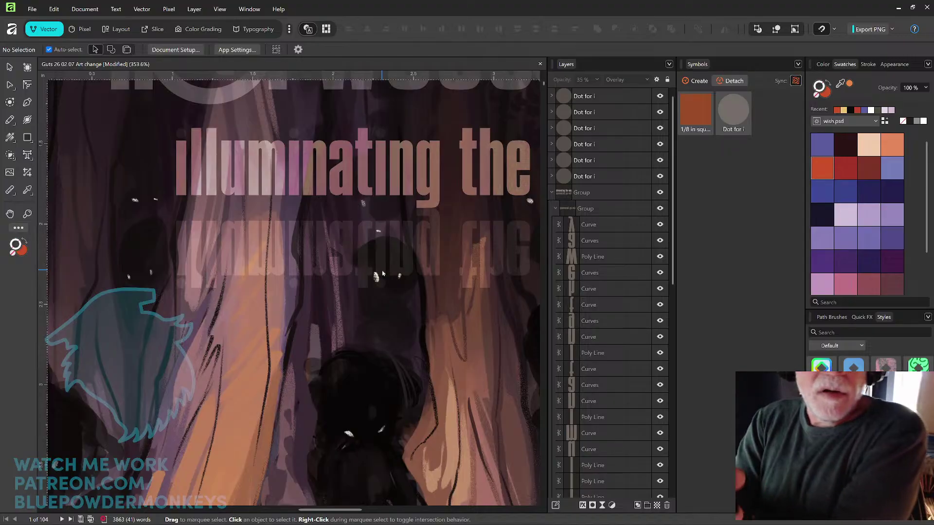
Step: Drill into the upright tagline group and select the first n to inspect its blend mode and opacity
{"action": "left_click_drag", "start_coordinate": [480, 240], "coordinate": [486, 318]}
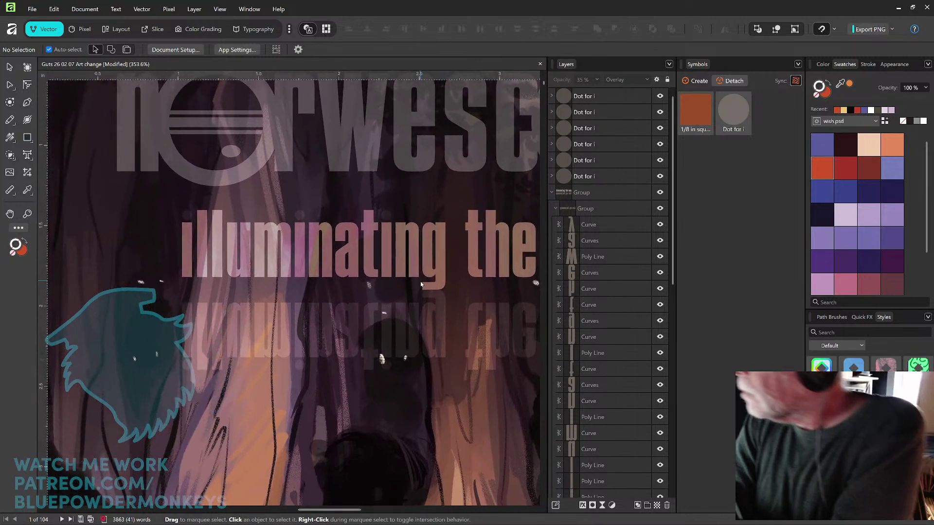
{"action": "left_click", "coordinate": [387, 215]}
{"action": "left_click", "coordinate": [302, 214], "text": "shift"}
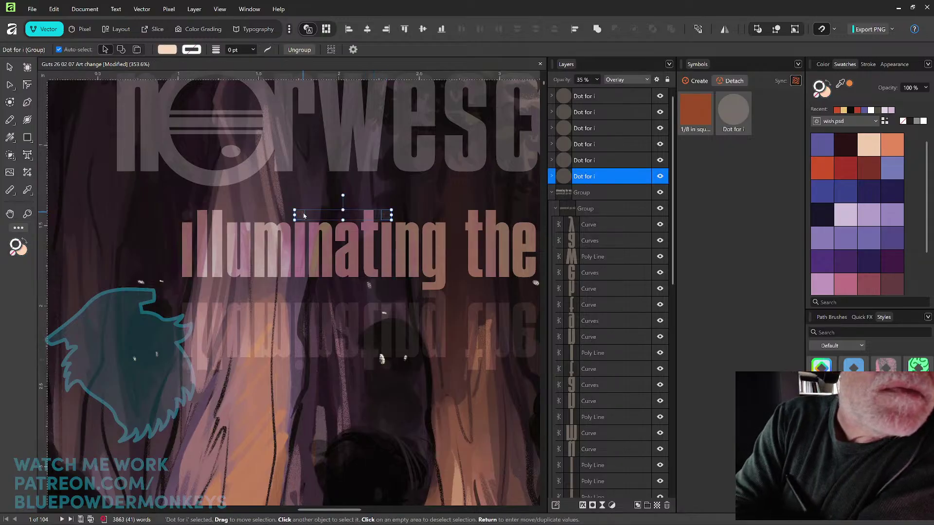
{"action": "left_click", "coordinate": [197, 215], "text": "shift"}
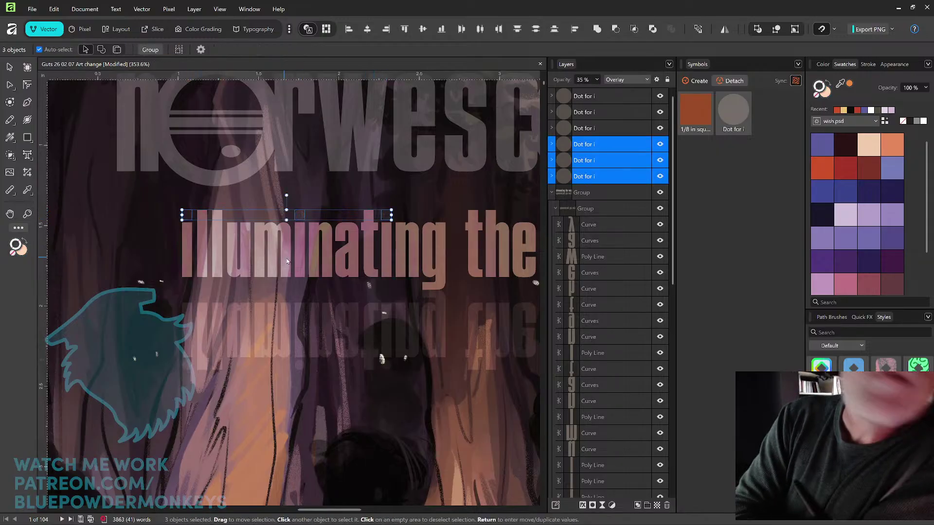
{"action": "left_click", "coordinate": [313, 258]}
{"action": "double_click", "coordinate": [313, 258]}
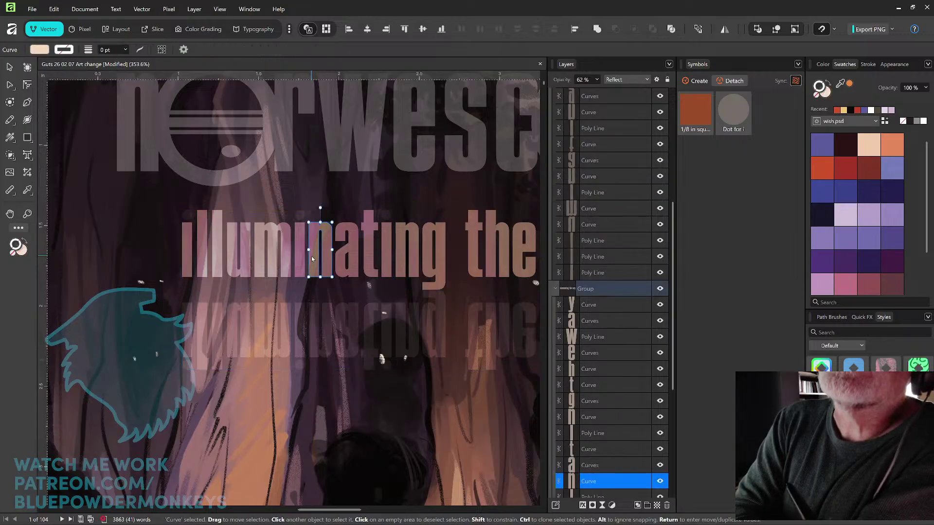
{"action": "key", "text": "ctrl+z"}
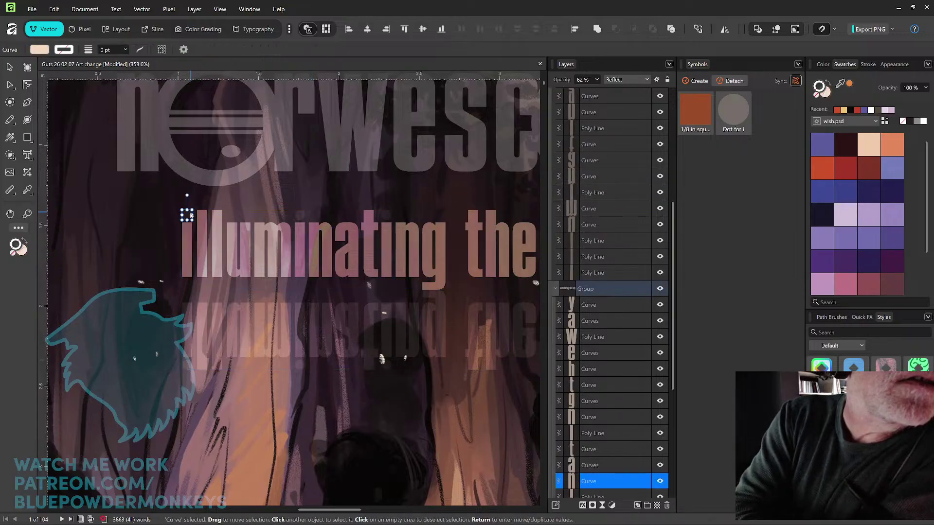
Step: Select the three dots above the upright tagline's i's and look through the available blend modes
{"action": "left_click", "coordinate": [305, 216], "text": "shift"}
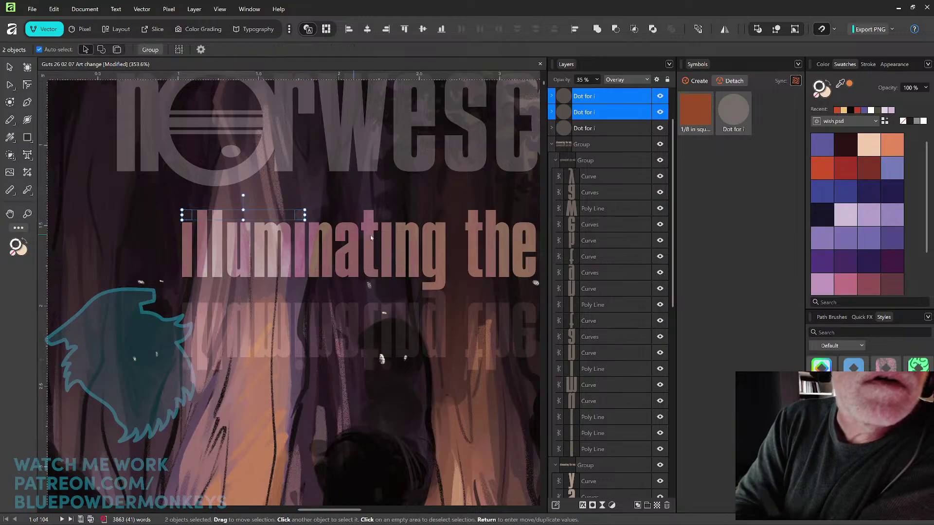
{"action": "left_click", "coordinate": [389, 216], "text": "shift"}
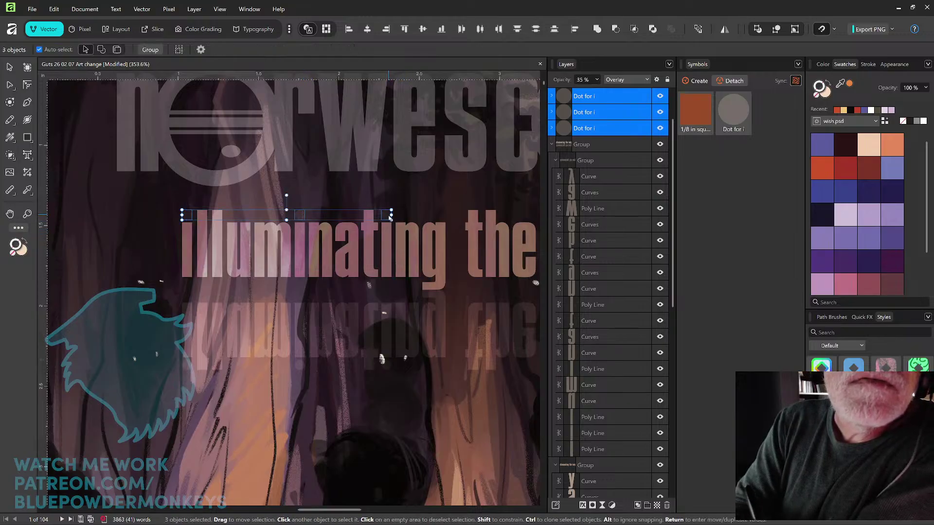
{"action": "left_click", "coordinate": [632, 79]}
{"action": "mouse_move", "coordinate": [647, 166]}
{"action": "left_mouse_down"}
{"action": "mouse_move", "coordinate": [647, 196]}
{"action": "mouse_move", "coordinate": [652, 150]}
{"action": "mouse_move", "coordinate": [649, 166]}
{"action": "left_mouse_up"}
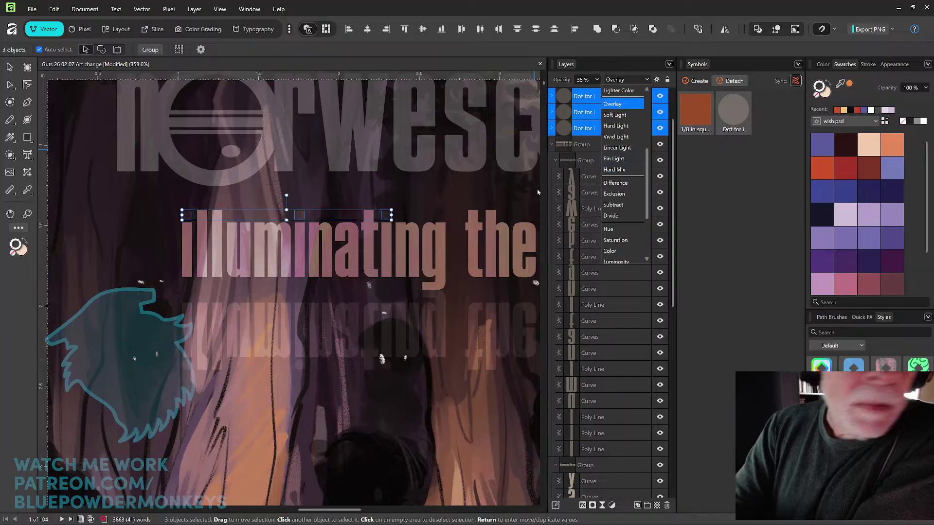
{"action": "key", "text": "Escape"}
Step: Copy the tagline lettering's style onto the three upper dots with the Style Picker Tool, applying Reflect blending at 62% opacity
{"action": "left_click", "coordinate": [26, 190]}
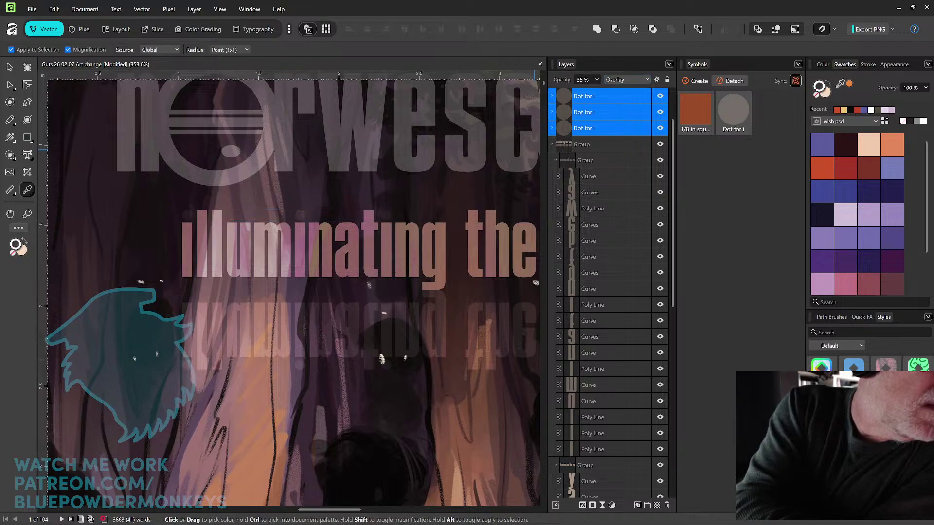
{"action": "left_click_drag", "start_coordinate": [26, 193], "coordinate": [85, 206]}
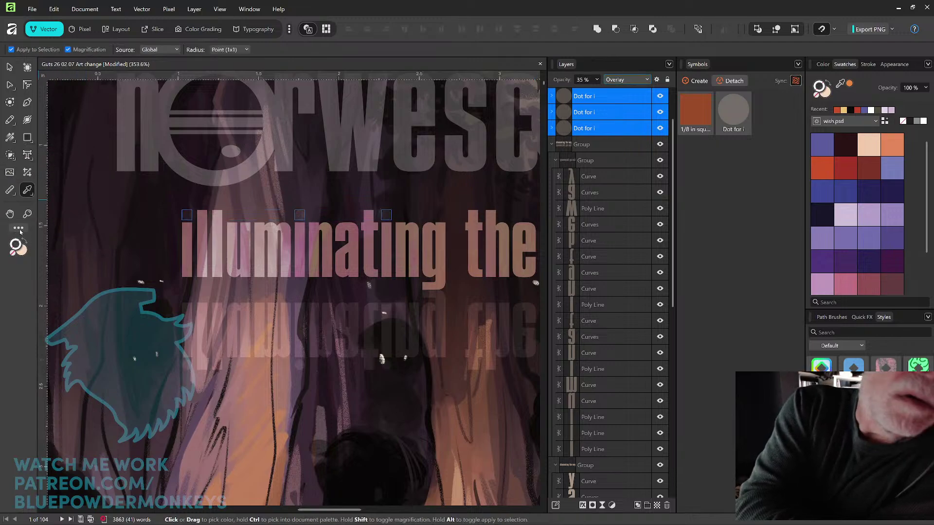
{"action": "left_click", "coordinate": [27, 190]}
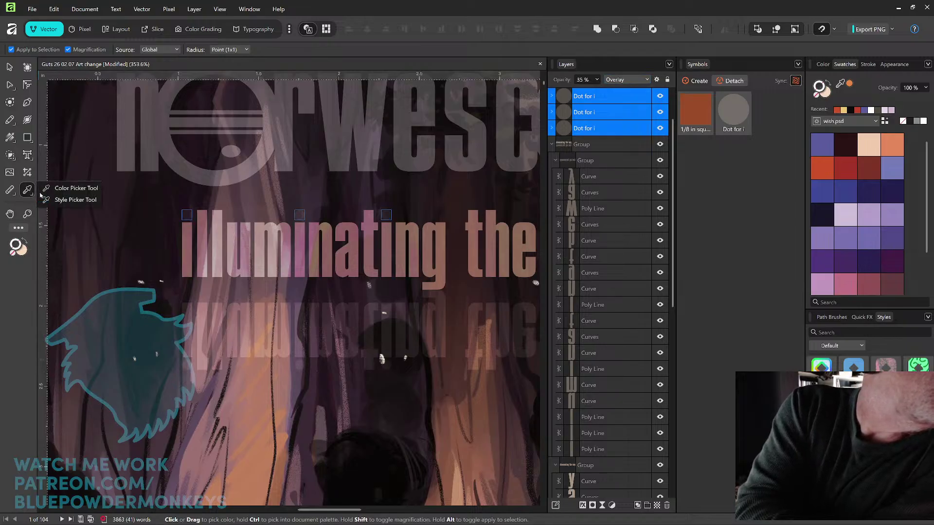
{"action": "left_click", "coordinate": [53, 201]}
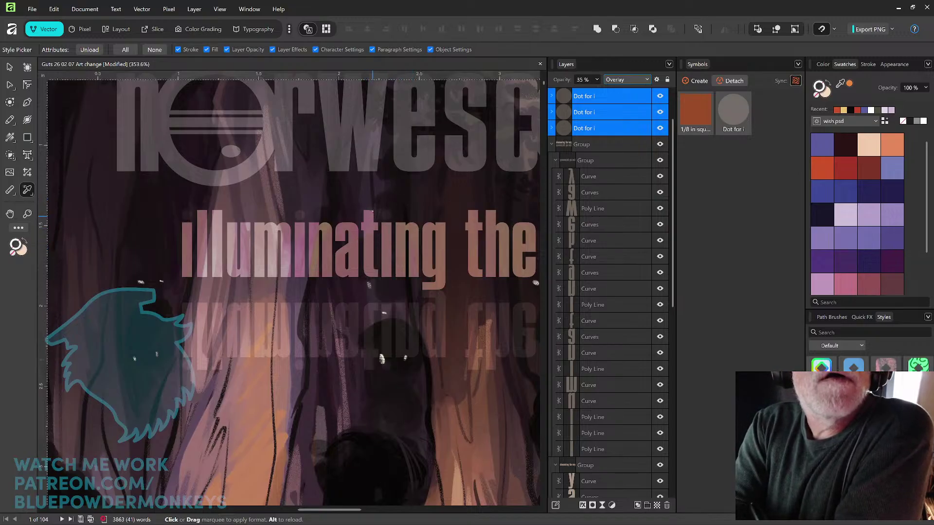
{"action": "left_click", "coordinate": [377, 227]}
{"action": "left_click", "coordinate": [386, 232]}
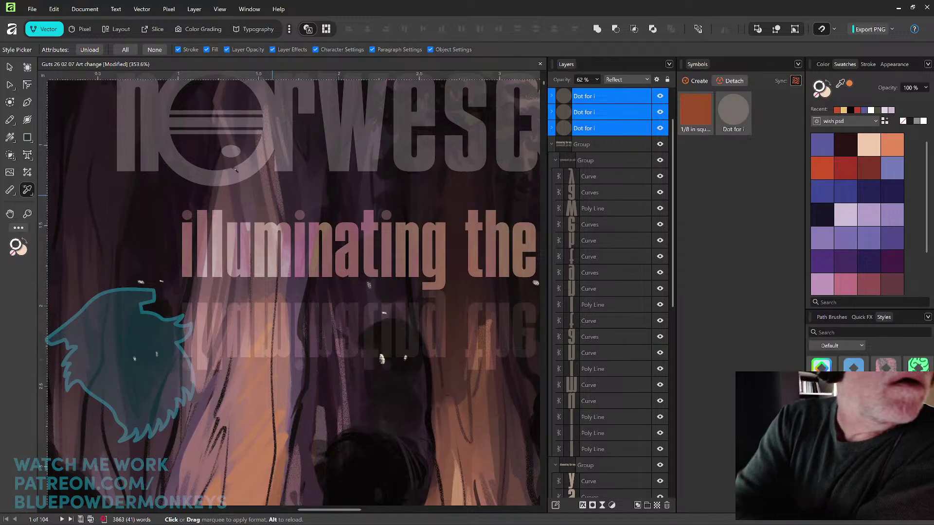
{"action": "key", "text": "v"}
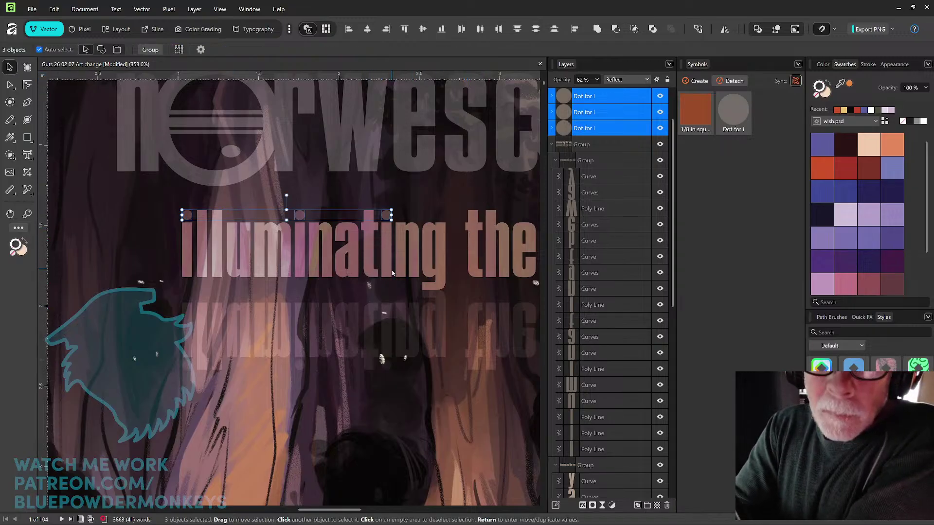
Step: Select the tagline group and examine the round dots against the Norwescon 48 title and the whole cover
{"action": "left_click", "coordinate": [387, 253]}
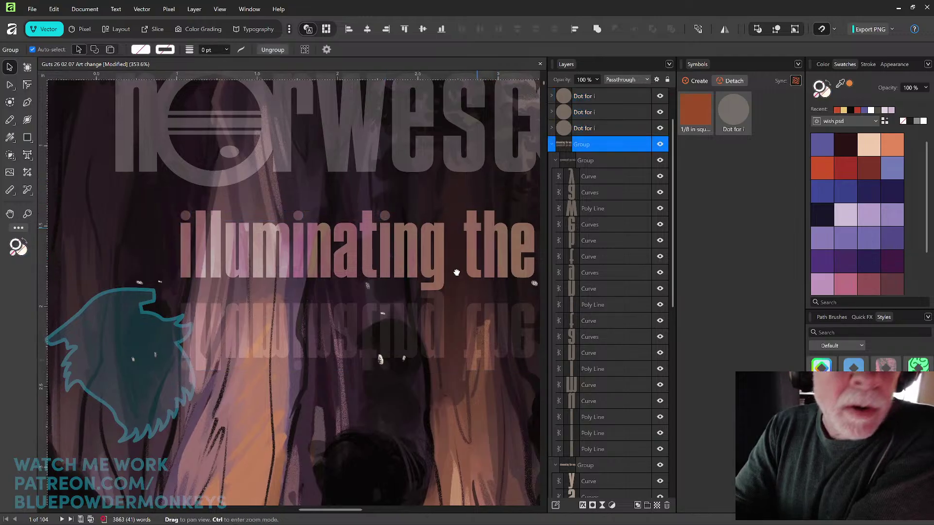
{"action": "scroll", "coordinate": [370, 282], "scroll_direction": "right", "scroll_amount": 3}
{"action": "scroll", "coordinate": [370, 283], "scroll_direction": "up", "scroll_amount": 1}
{"action": "key", "text": "ctrl+minus"}
{"action": "key", "text": "ctrl+minus"}
{"action": "key", "text": "ctrl+minus"}
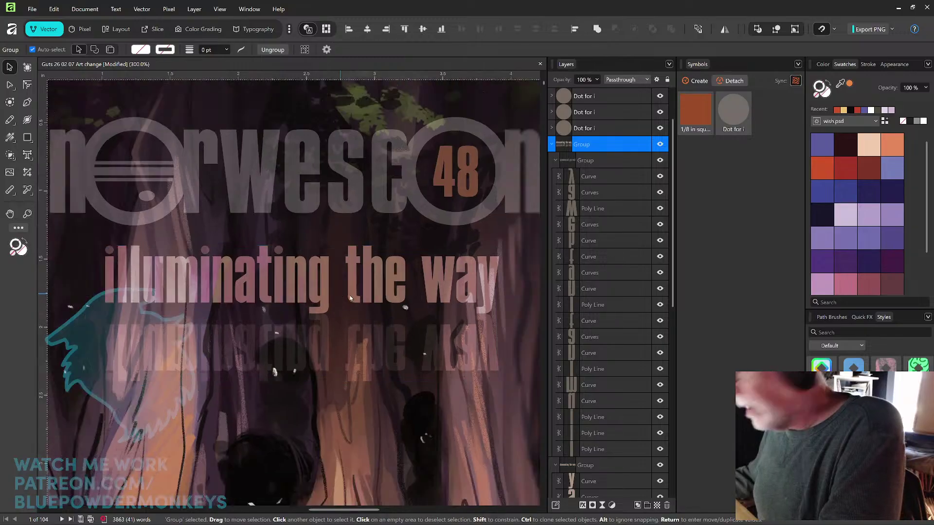
{"action": "key", "text": "ctrl+minus"}
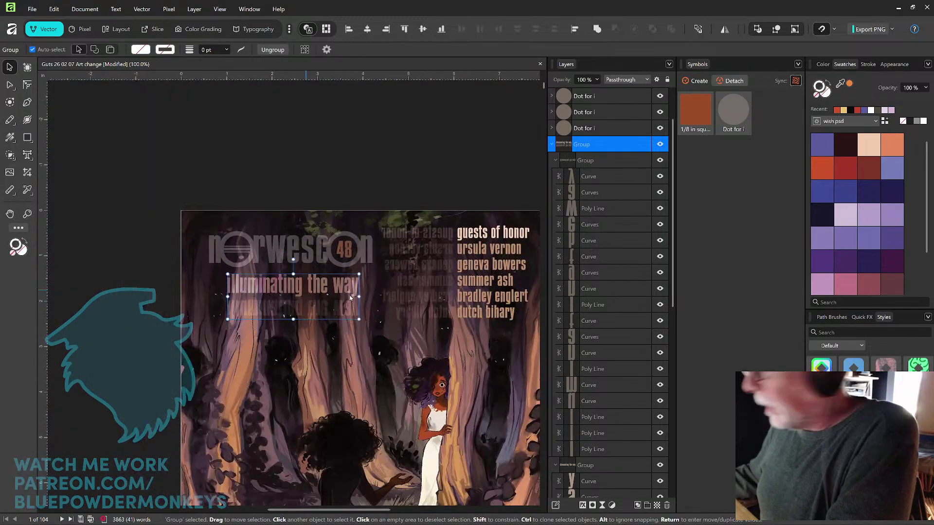
{"action": "key", "text": "ctrl+minus"}
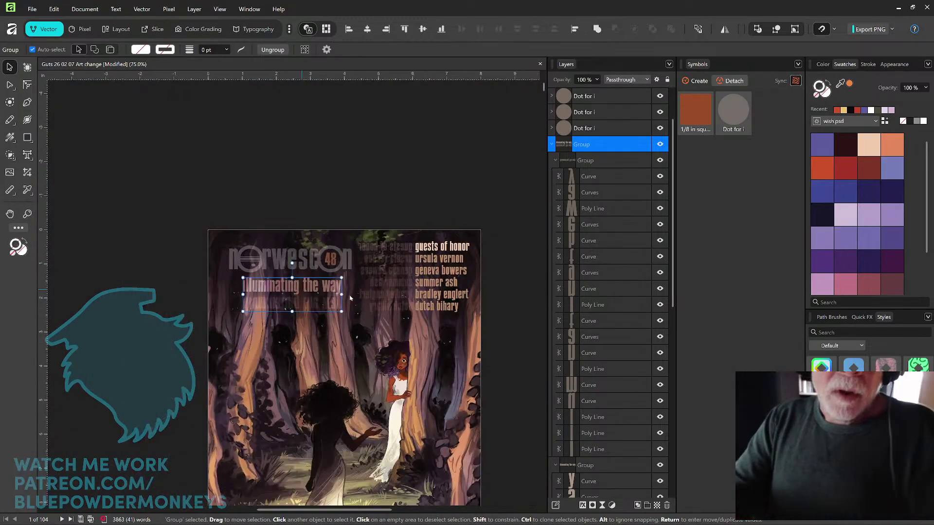
Step: Examine the table of contents page and the chair's "illuminating the way" spread, and return to the cover
{"action": "scroll", "coordinate": [350, 298], "scroll_direction": "down", "scroll_amount": 10}
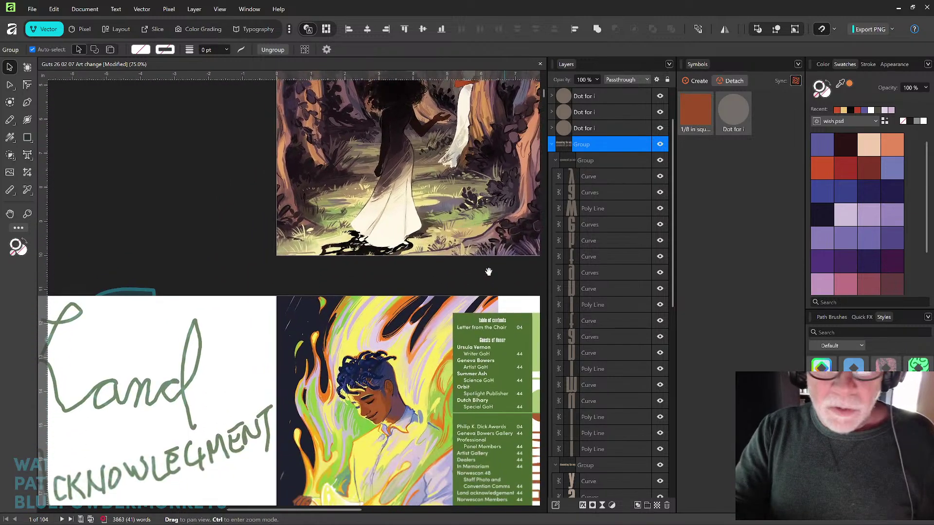
{"action": "scroll", "coordinate": [488, 256], "scroll_direction": "down", "scroll_amount": 5}
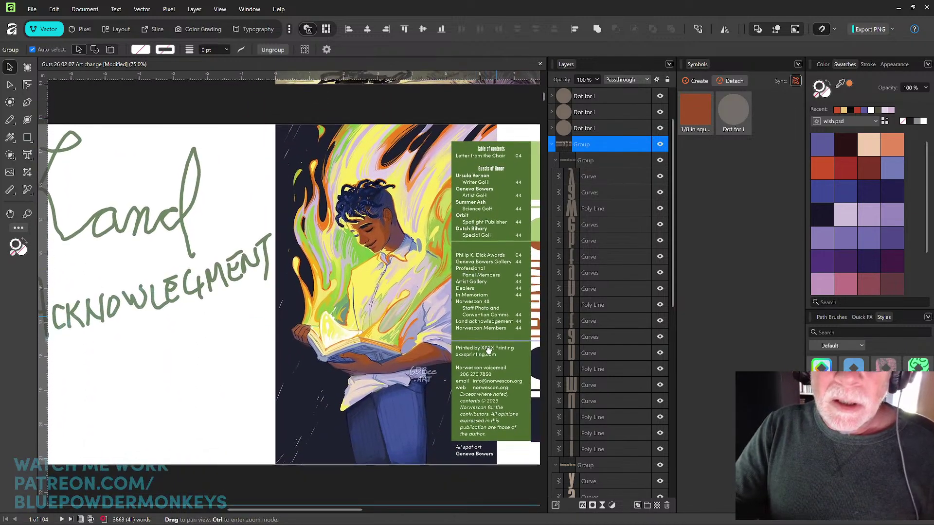
{"action": "scroll", "coordinate": [488, 351], "scroll_direction": "down", "scroll_amount": 1}
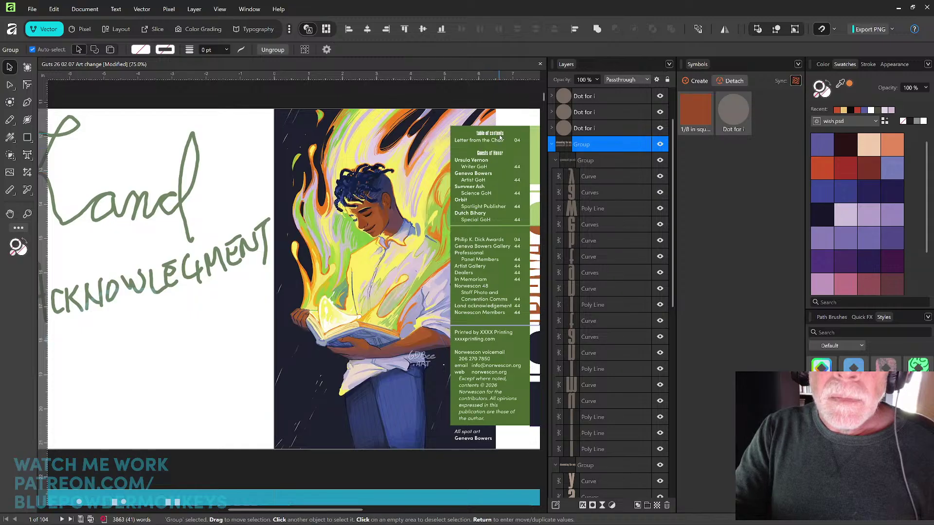
{"action": "scroll", "coordinate": [467, 265], "scroll_direction": "down", "scroll_amount": 3}
{"action": "scroll", "coordinate": [467, 265], "scroll_direction": "down", "scroll_amount": 2}
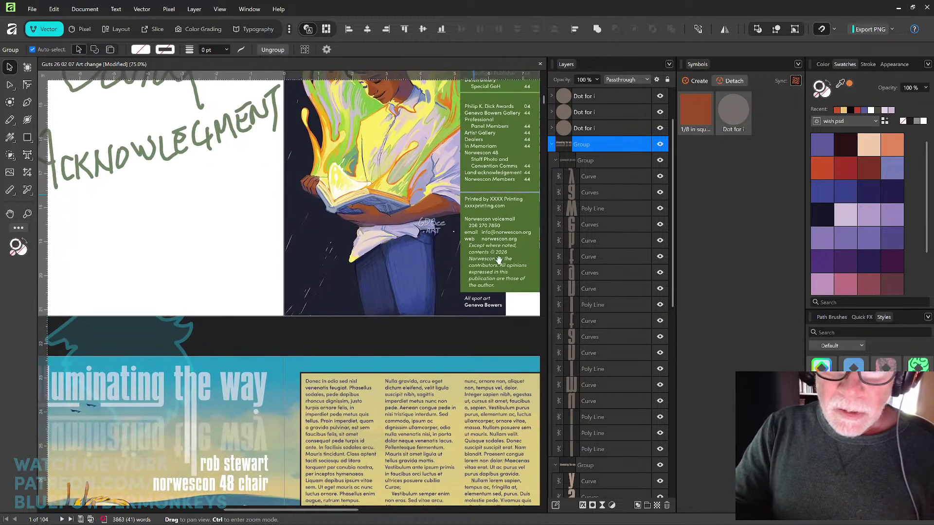
{"action": "scroll", "coordinate": [434, 321], "scroll_direction": "down", "scroll_amount": 4}
{"action": "scroll", "coordinate": [434, 321], "scroll_direction": "left", "scroll_amount": 2}
{"action": "scroll", "coordinate": [434, 321], "scroll_direction": "down", "scroll_amount": 1}
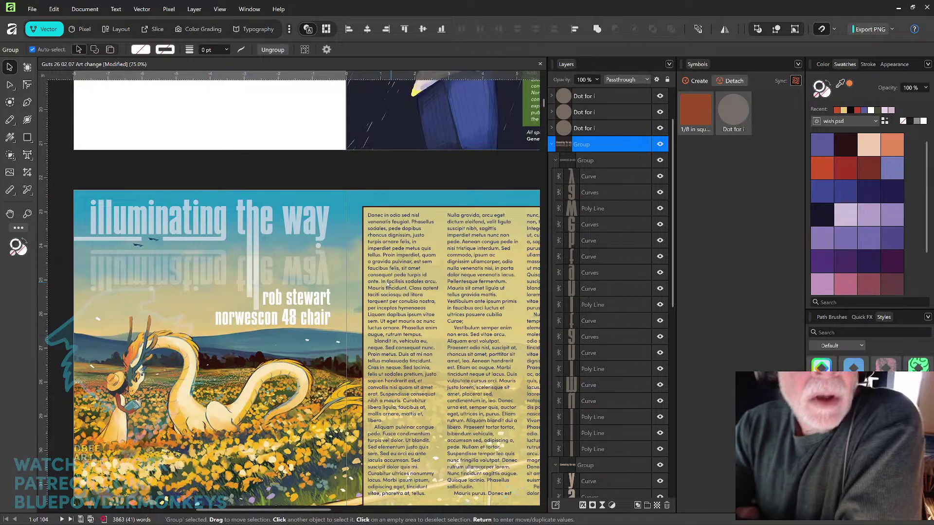
{"action": "scroll", "coordinate": [423, 217], "scroll_direction": "up", "scroll_amount": 10}
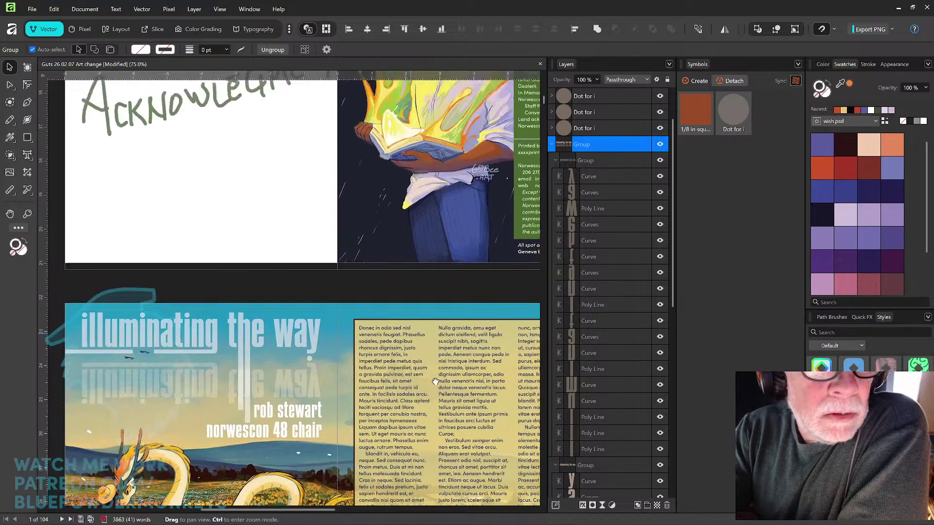
{"action": "scroll", "coordinate": [409, 305], "scroll_direction": "up", "scroll_amount": 8}
{"action": "scroll", "coordinate": [409, 305], "scroll_direction": "right", "scroll_amount": 3}
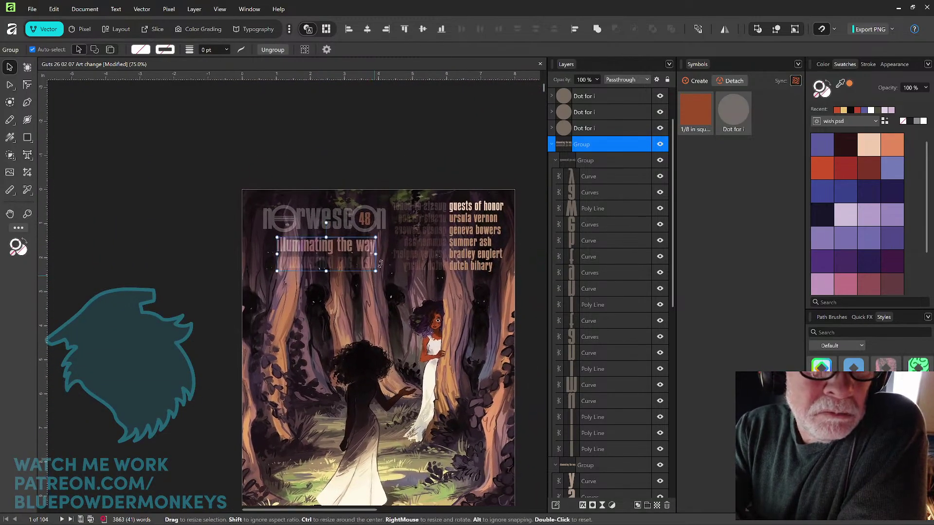
Step: Examine the program book's spreads from the cover past the artist guest of honor pages to the Philip K. Dick Award 2026 spread
{"action": "scroll", "coordinate": [398, 275], "scroll_direction": "down", "scroll_amount": 2}
{"action": "scroll", "coordinate": [398, 275], "scroll_direction": "down", "scroll_amount": 15}
{"action": "scroll", "coordinate": [398, 276], "scroll_direction": "right", "scroll_amount": 4}
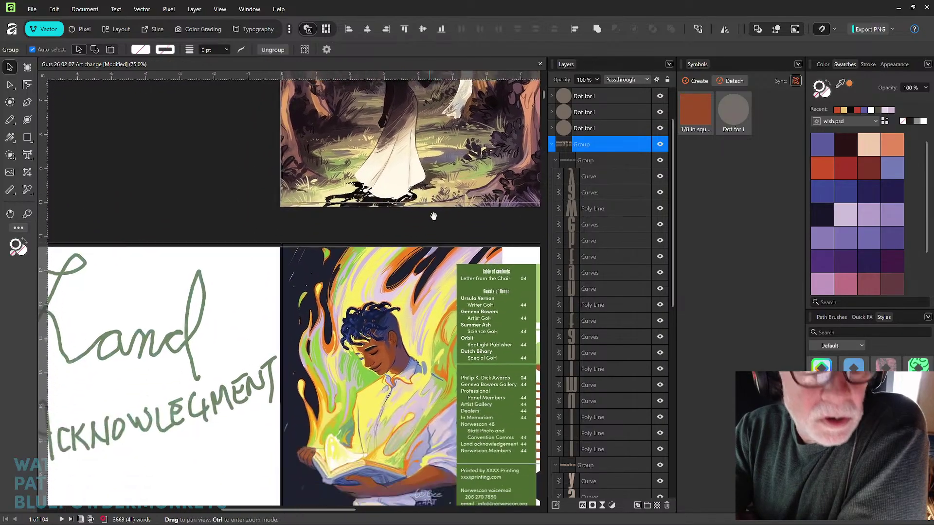
{"action": "scroll", "coordinate": [415, 307], "scroll_direction": "down", "scroll_amount": 6}
{"action": "scroll", "coordinate": [415, 307], "scroll_direction": "left", "scroll_amount": 2}
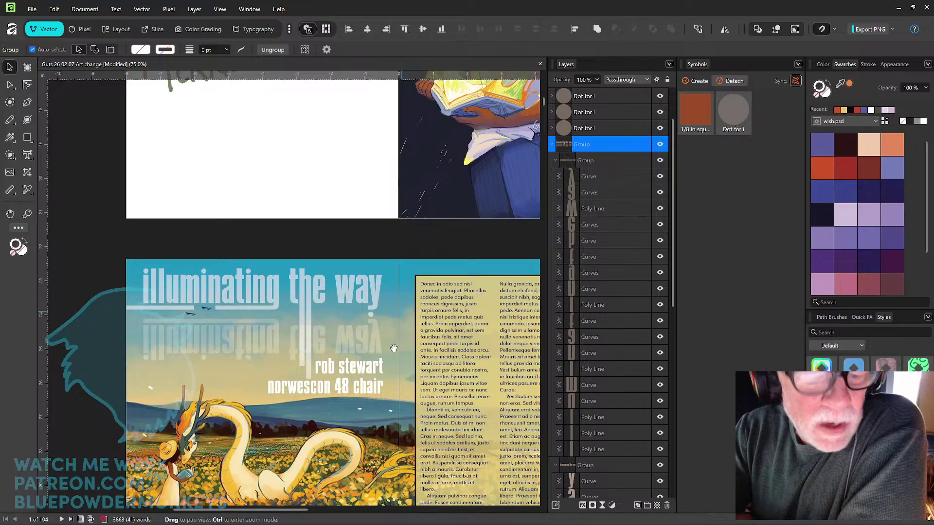
{"action": "scroll", "coordinate": [438, 292], "scroll_direction": "down", "scroll_amount": 4}
{"action": "scroll", "coordinate": [448, 284], "scroll_direction": "right", "scroll_amount": 3}
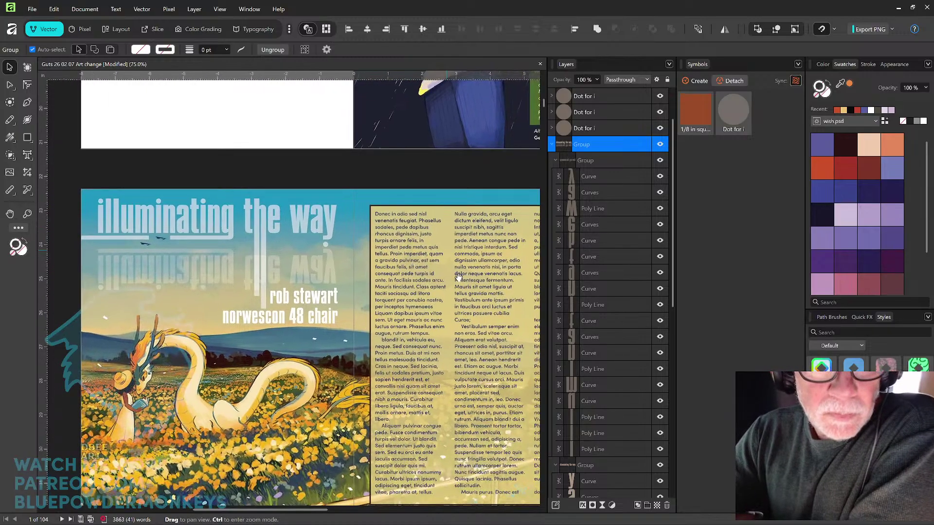
{"action": "left_click_drag", "start_coordinate": [456, 278], "coordinate": [395, 291]}
{"action": "scroll", "coordinate": [395, 291], "scroll_direction": "down", "scroll_amount": 12}
{"action": "scroll", "coordinate": [395, 290], "scroll_direction": "left", "scroll_amount": 2}
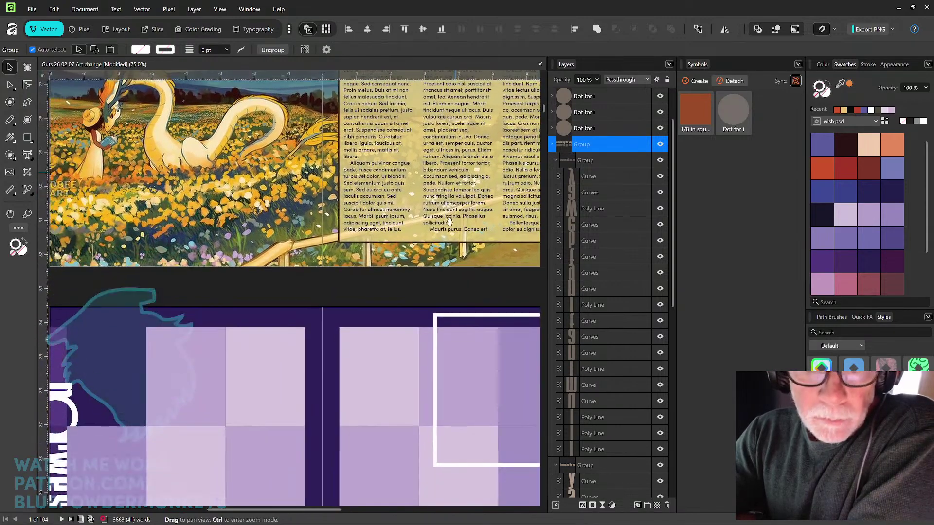
{"action": "scroll", "coordinate": [422, 339], "scroll_direction": "down", "scroll_amount": 10}
{"action": "scroll", "coordinate": [422, 339], "scroll_direction": "left", "scroll_amount": 1}
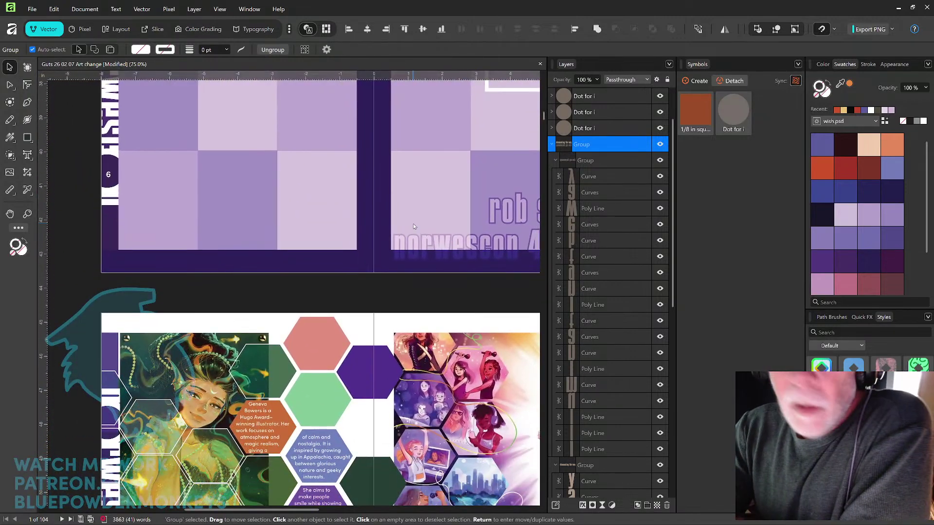
{"action": "scroll", "coordinate": [451, 268], "scroll_direction": "down", "scroll_amount": 3}
{"action": "scroll", "coordinate": [451, 268], "scroll_direction": "right", "scroll_amount": 2}
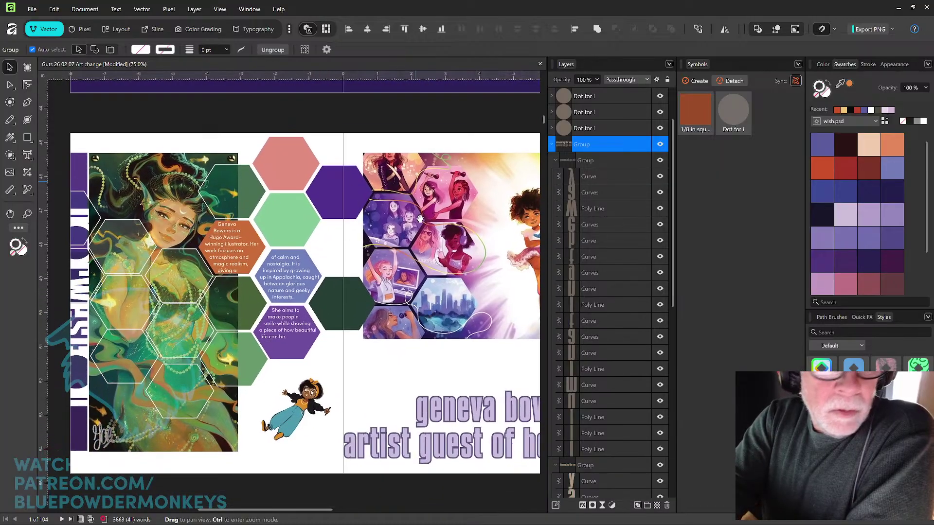
{"action": "scroll", "coordinate": [443, 242], "scroll_direction": "down", "scroll_amount": 1}
{"action": "scroll", "coordinate": [443, 241], "scroll_direction": "right", "scroll_amount": 2}
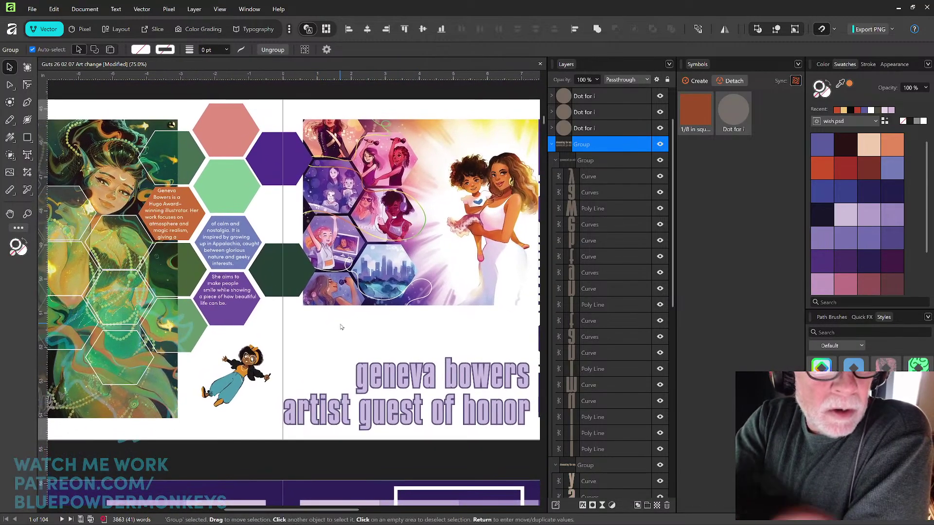
{"action": "scroll", "coordinate": [421, 336], "scroll_direction": "down", "scroll_amount": 15}
{"action": "scroll", "coordinate": [421, 336], "scroll_direction": "left", "scroll_amount": 2}
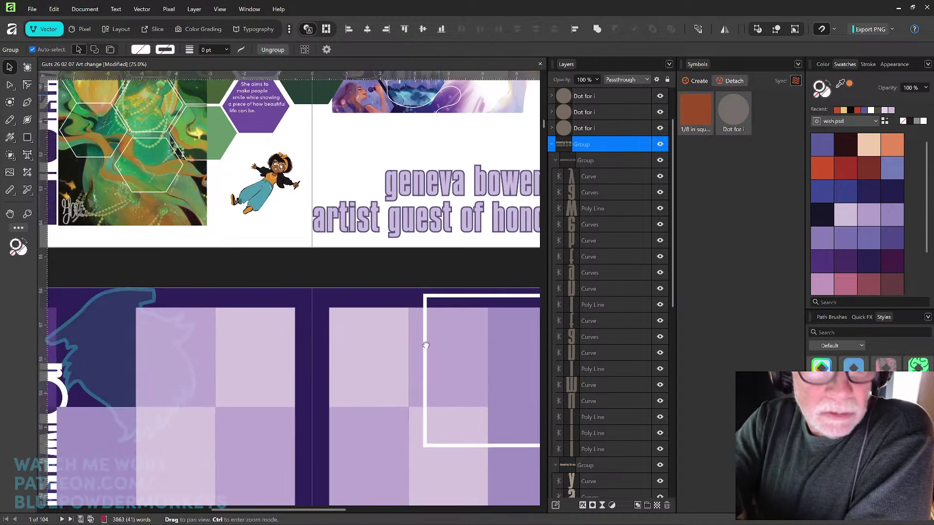
{"action": "scroll", "coordinate": [425, 342], "scroll_direction": "down", "scroll_amount": 20}
{"action": "scroll", "coordinate": [424, 342], "scroll_direction": "left", "scroll_amount": 2}
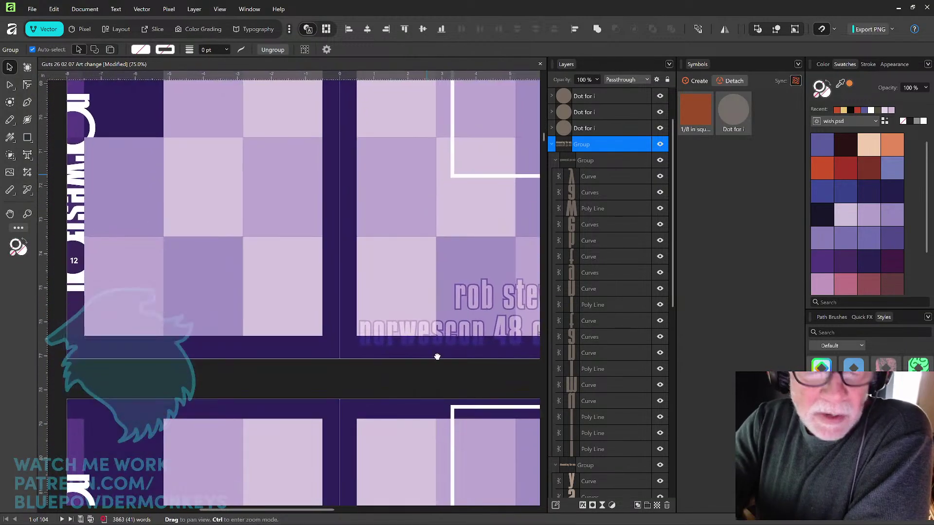
{"action": "scroll", "coordinate": [435, 265], "scroll_direction": "down", "scroll_amount": 4}
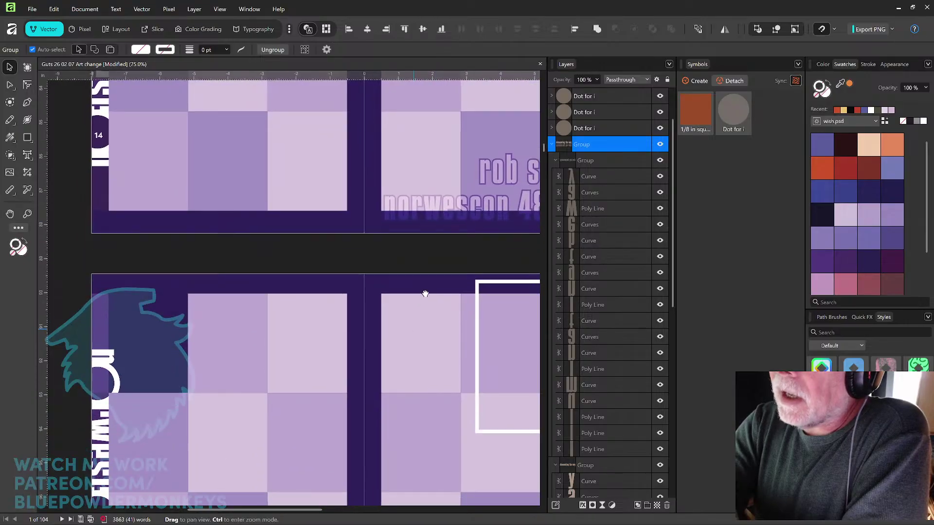
{"action": "scroll", "coordinate": [403, 348], "scroll_direction": "down", "scroll_amount": 8}
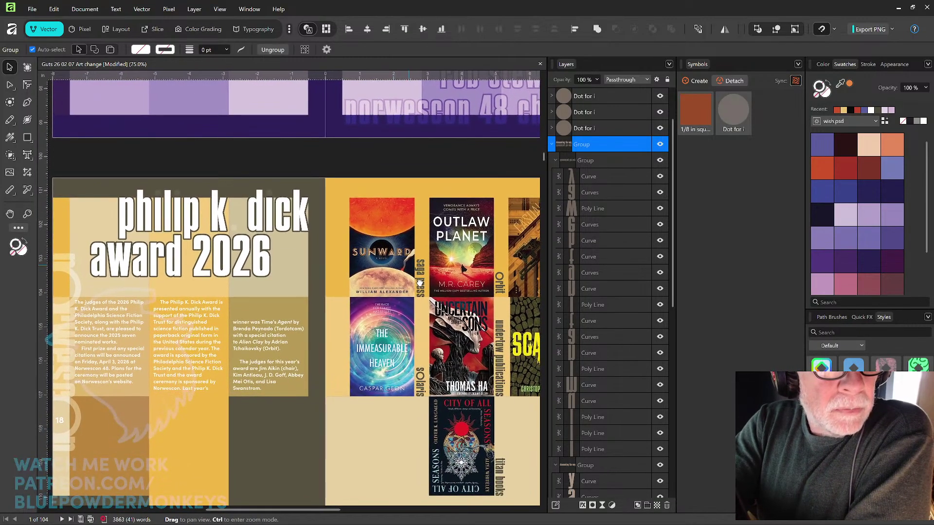
Step: Try to copy the "philip k dick" lettering's style onto the period after the k with the Style Picker Tool, and undo it
{"action": "left_click", "coordinate": [237, 231]}
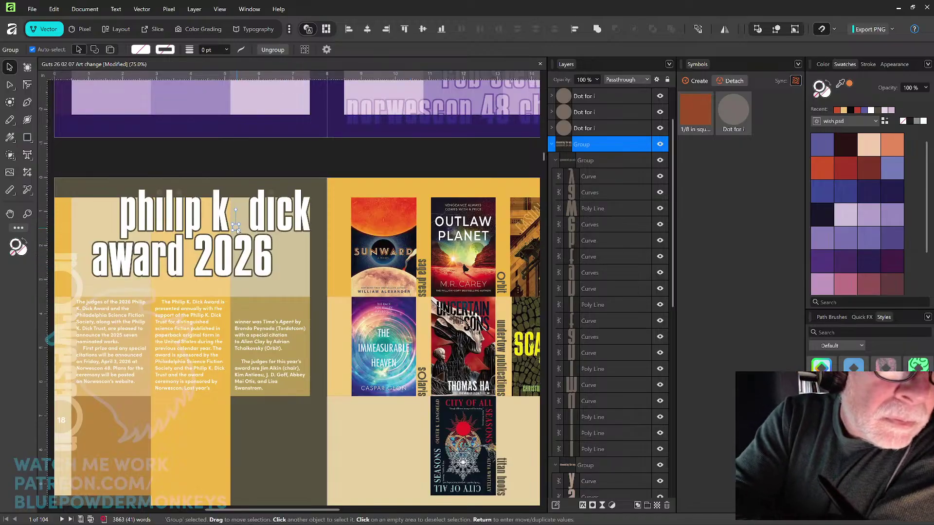
{"action": "left_click", "coordinate": [28, 192]}
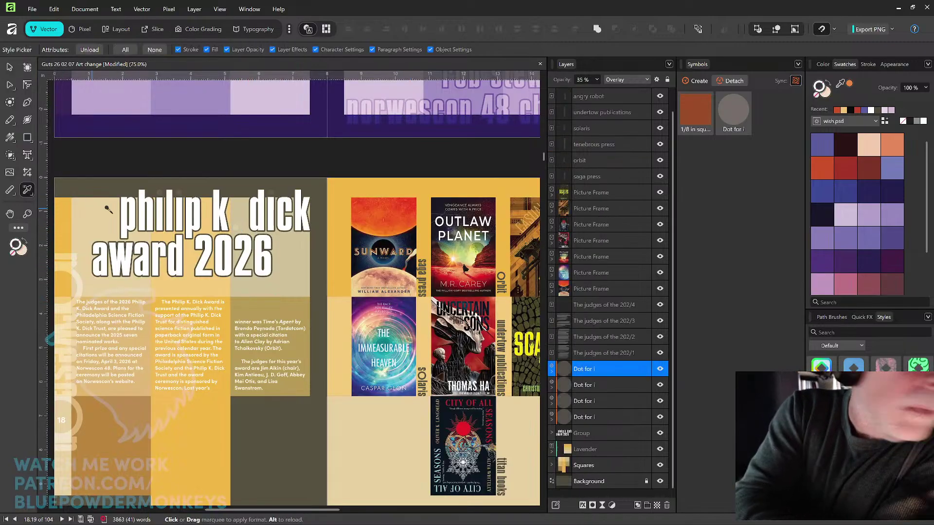
{"action": "left_click", "coordinate": [222, 210]}
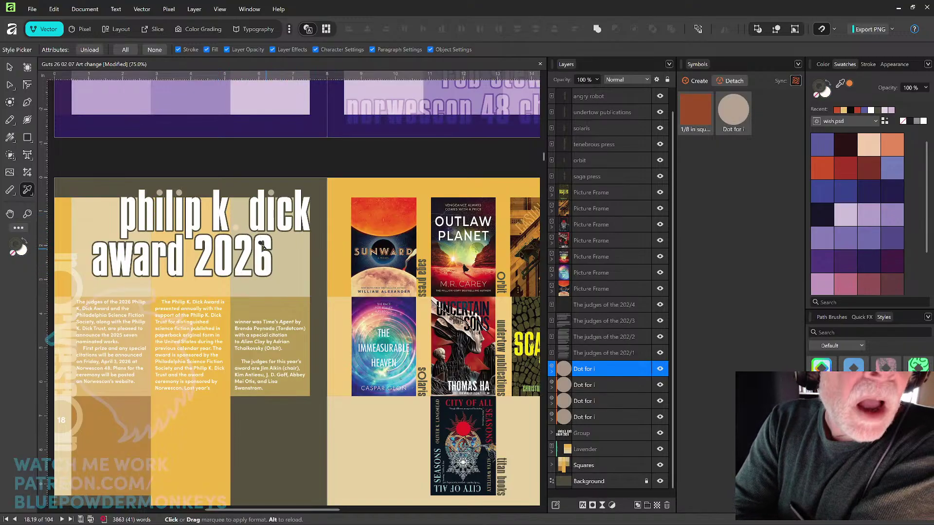
{"action": "key", "text": "ctrl+z"}
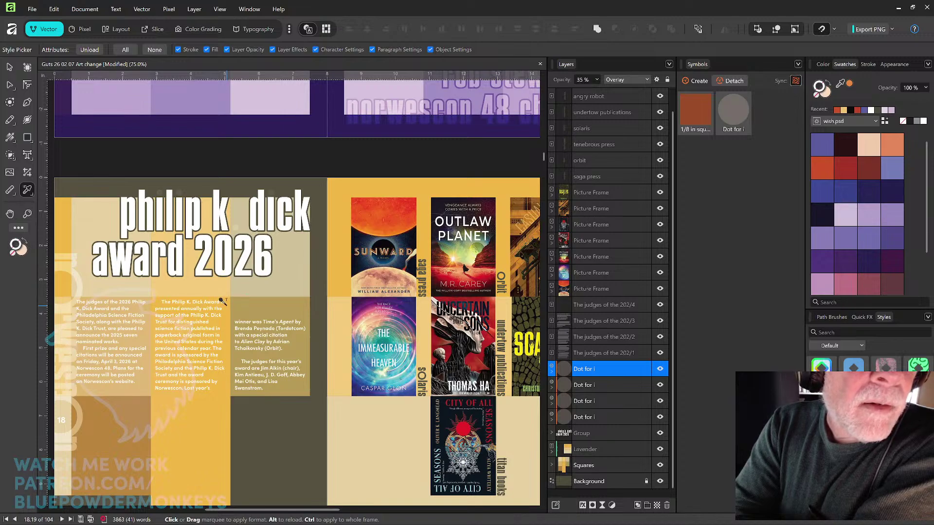
Step: Select the three i dots and the period in the "philip k. dick" title and detach them from the "Dot for i" symbol
{"action": "key", "text": "v"}
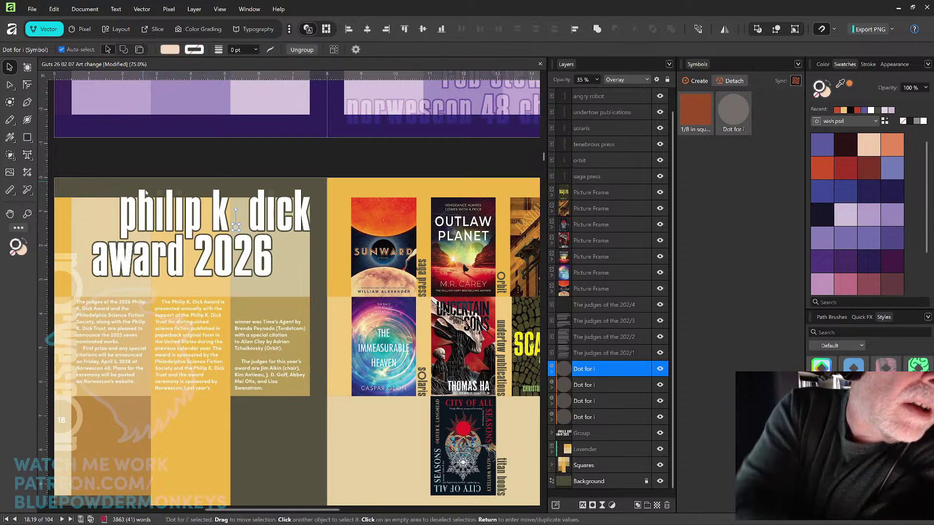
{"action": "left_click", "coordinate": [160, 193]}
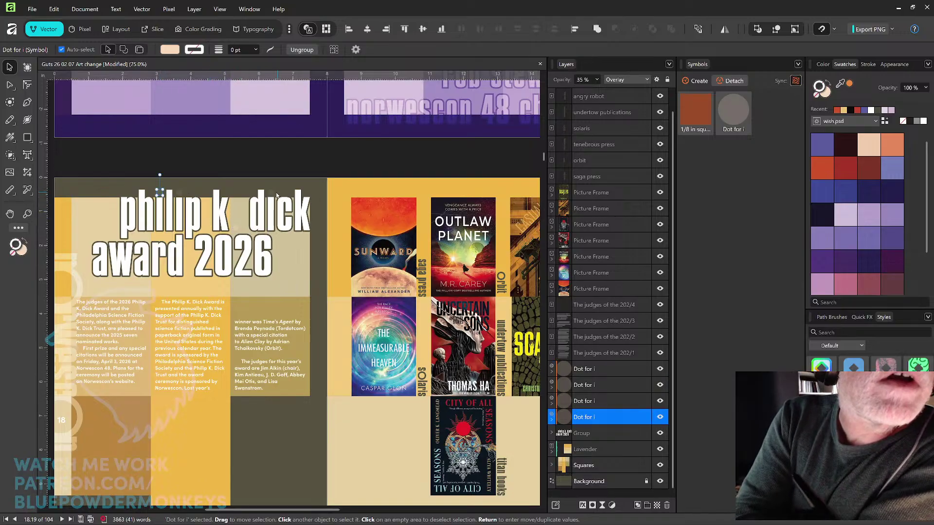
{"action": "left_click", "coordinate": [179, 193], "text": "shift"}
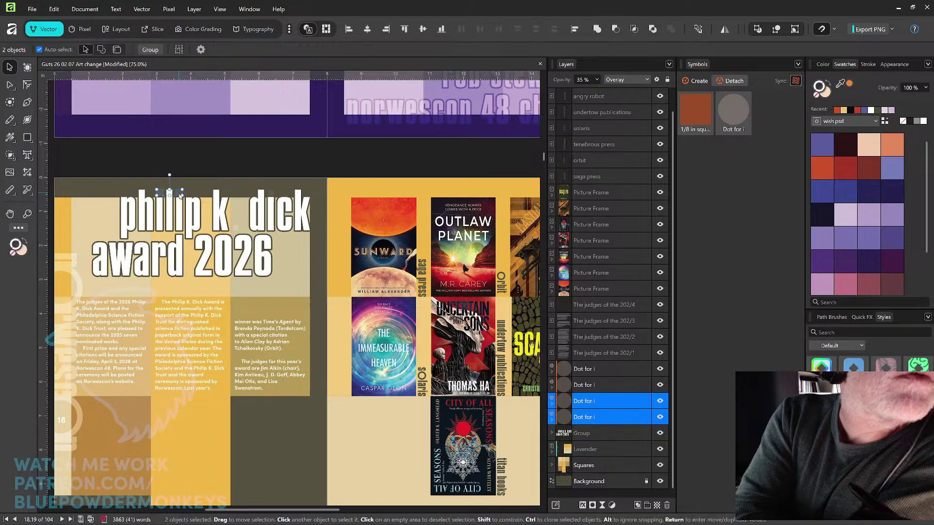
{"action": "left_click", "coordinate": [273, 193], "text": "shift"}
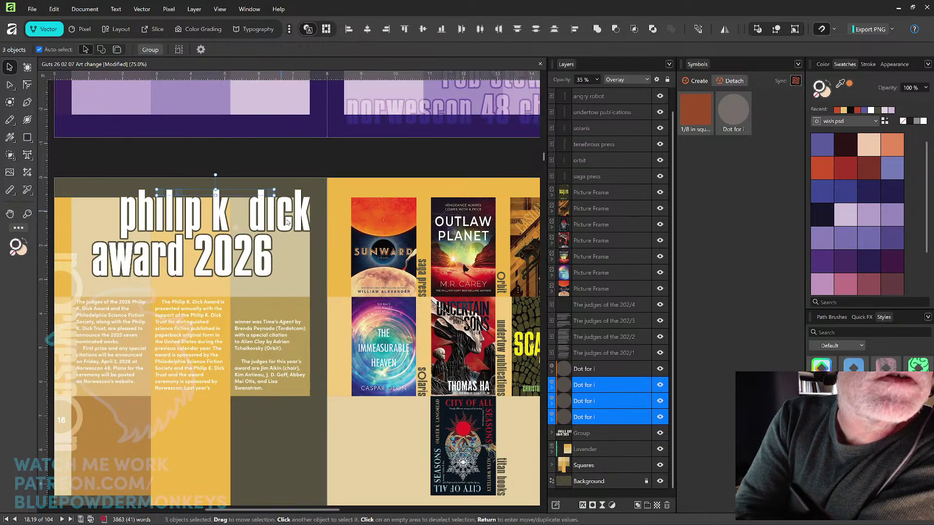
{"action": "left_click", "coordinate": [235, 228], "text": "shift"}
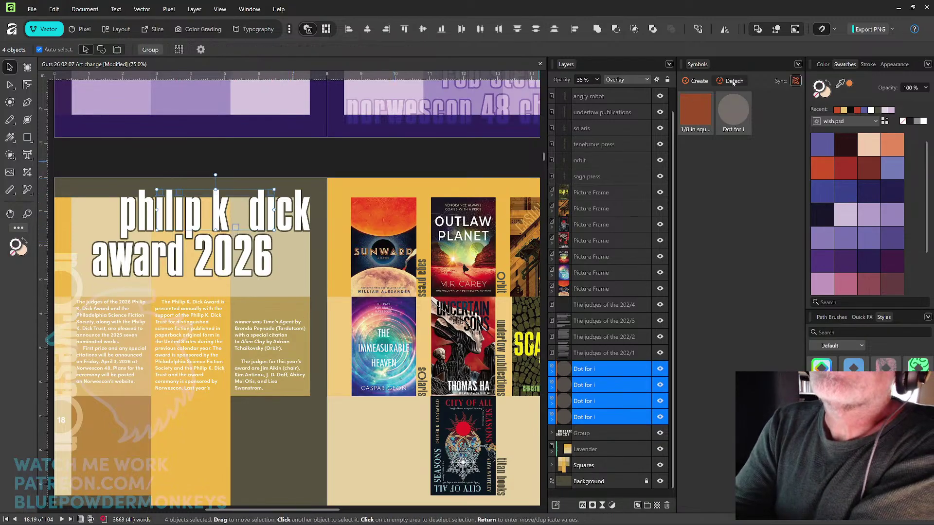
Step: Copy the "award 2026" lettering's style onto the four detached dots with the Style Picker Tool, applying Passthrough blending at 100% opacity
{"action": "left_click", "coordinate": [28, 214]}
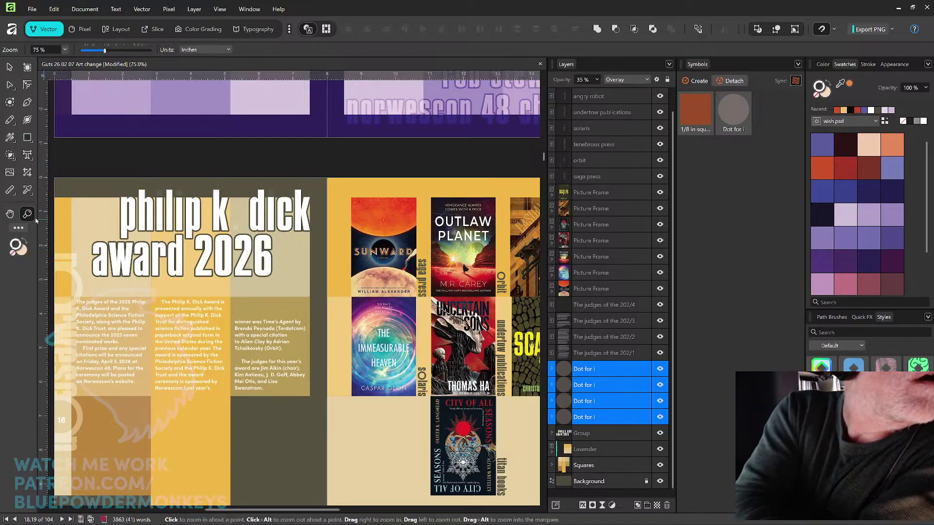
{"action": "left_click", "coordinate": [27, 190]}
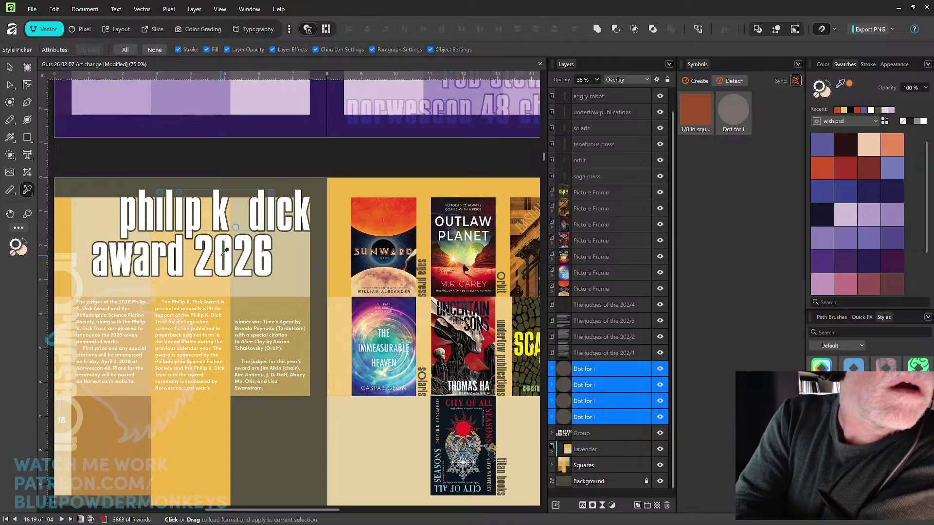
{"action": "left_click", "coordinate": [221, 251]}
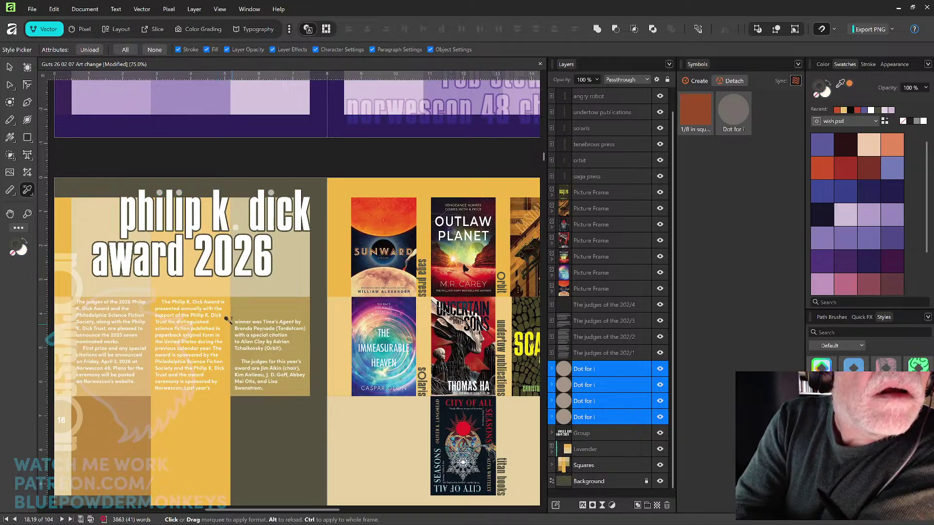
{"action": "key", "text": "Escape"}
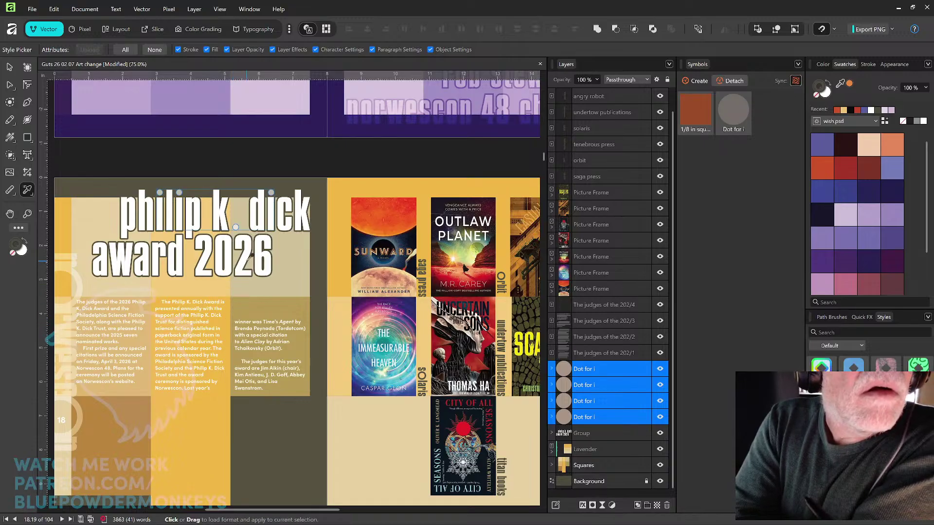
{"action": "left_click", "coordinate": [235, 270]}
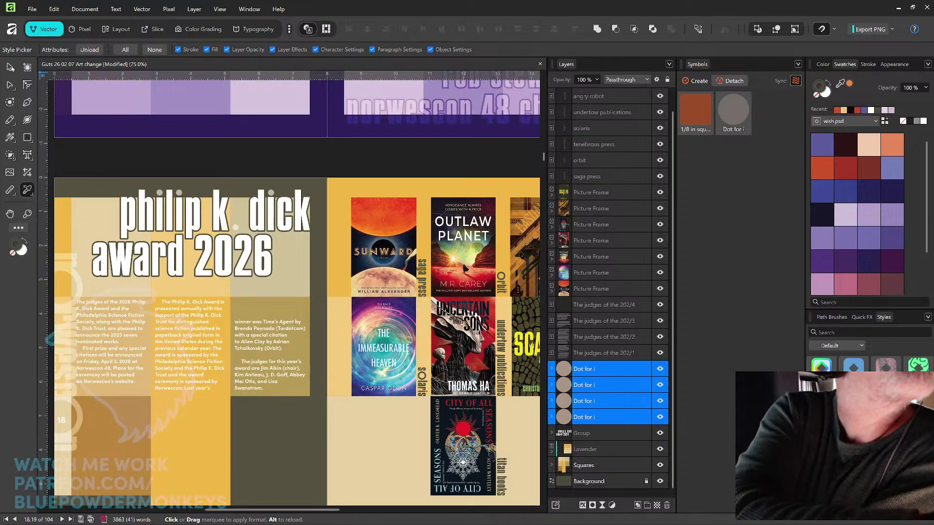
Step: Set the four title dots' blend mode to Normal and bring them to the front of the layer stack
{"action": "key", "text": "v"}
{"action": "left_click_drag", "start_coordinate": [273, 271], "coordinate": [349, 249]}
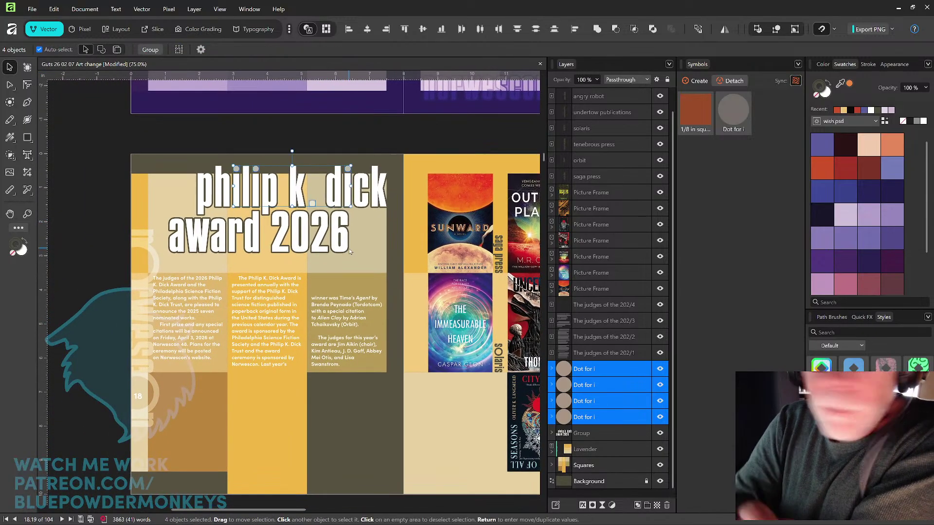
{"action": "key", "text": "ctrl+plus"}
{"action": "key", "text": "ctrl+plus"}
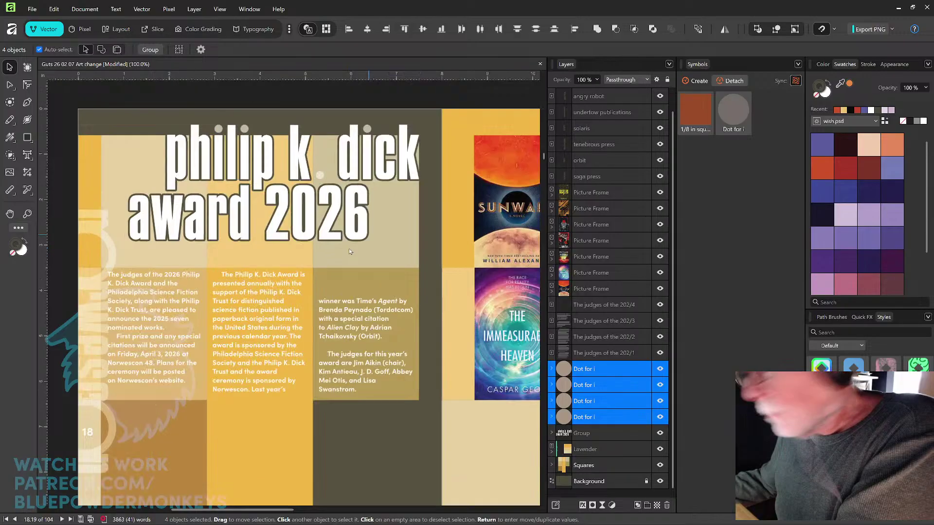
{"action": "left_click_drag", "start_coordinate": [377, 178], "coordinate": [408, 332]}
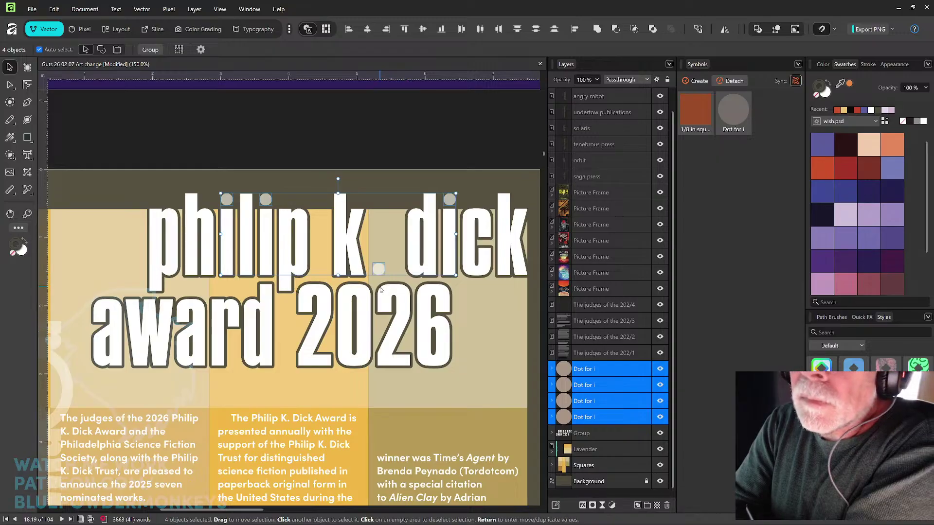
{"action": "left_click", "coordinate": [647, 80]}
{"action": "left_click", "coordinate": [632, 101]}
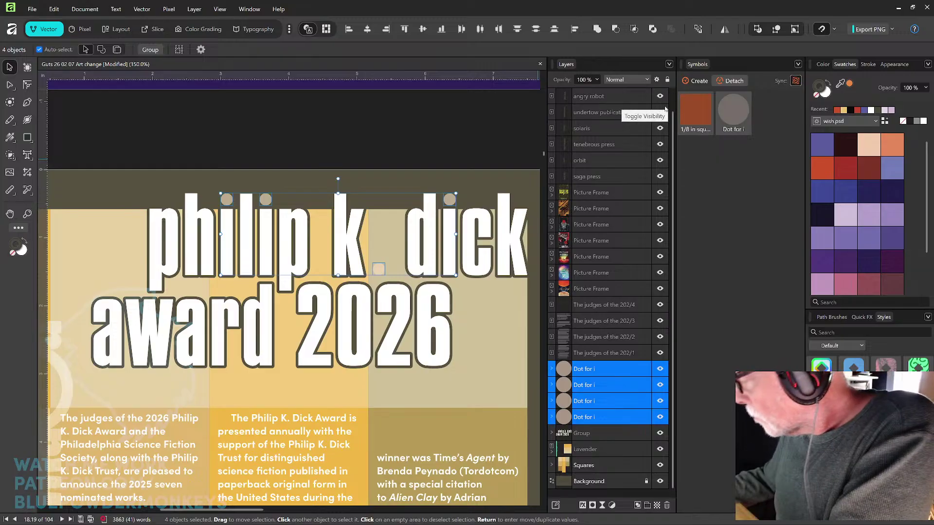
{"action": "key", "text": "ctrl+shift+bracketright"}
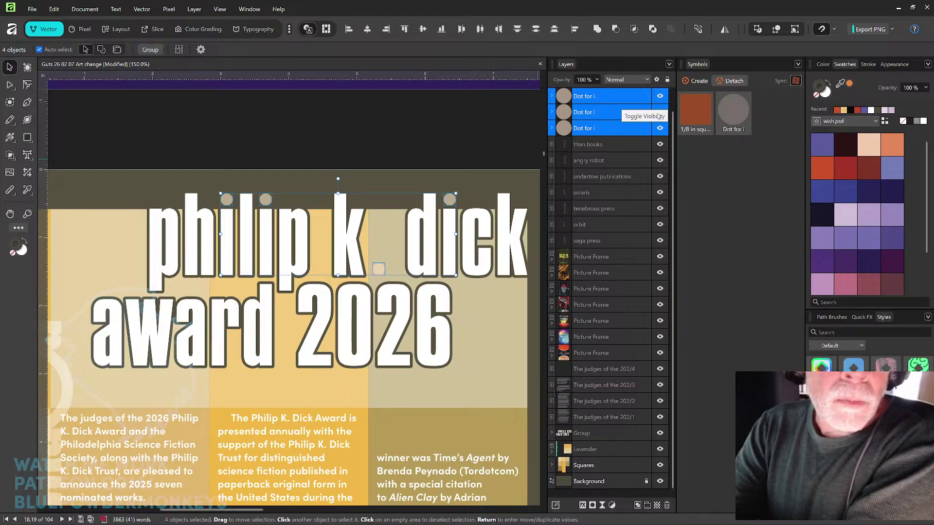
{"action": "left_click_drag", "start_coordinate": [673, 124], "coordinate": [674, 111]}
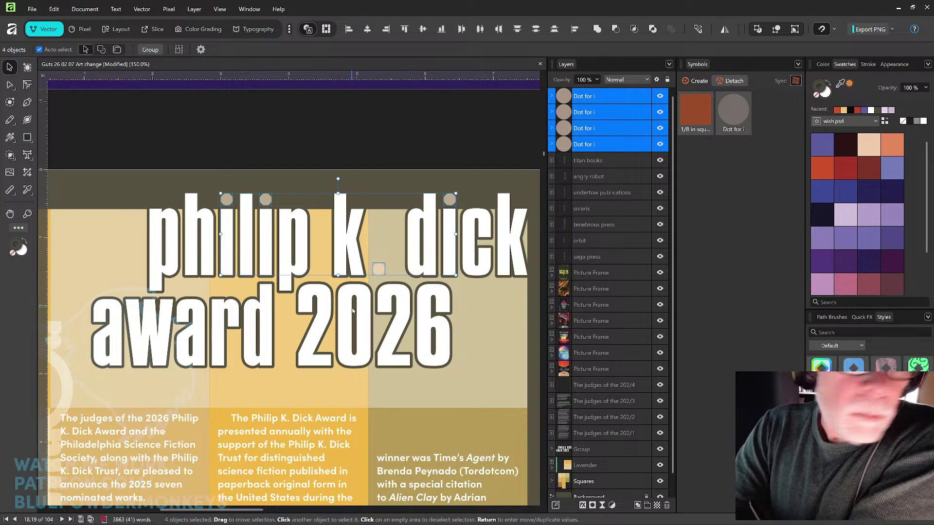
Step: Reapply the "award 2026" lettering's style with Passthrough blending to the four front-most dots using the Style Picker Tool
{"action": "left_click", "coordinate": [27, 191]}
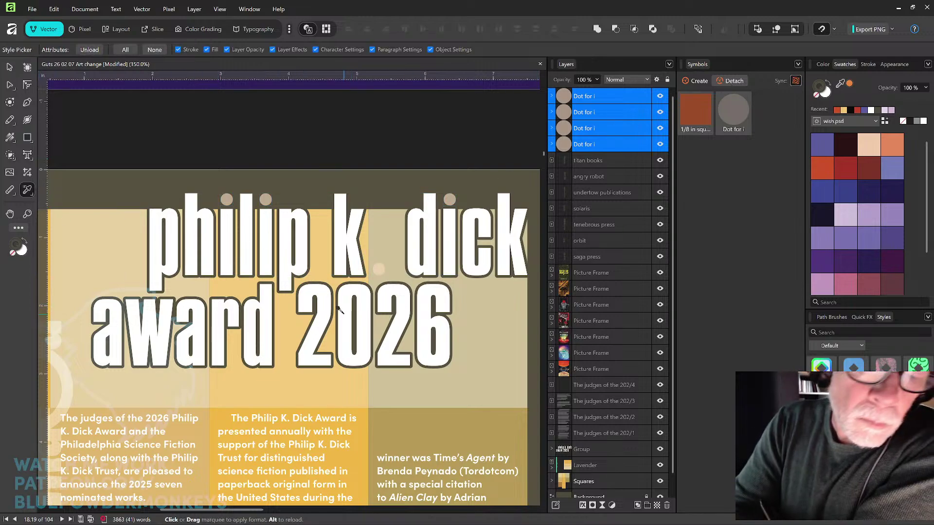
{"action": "left_click", "coordinate": [346, 324]}
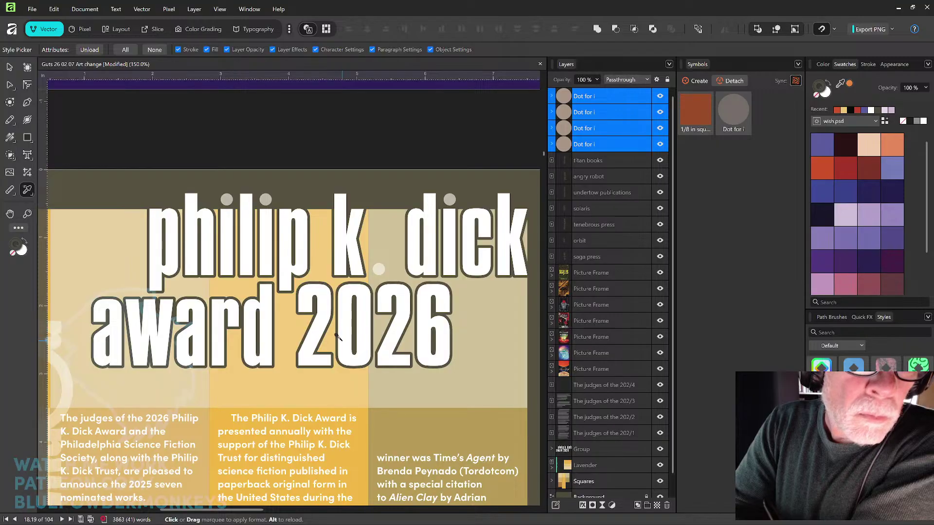
{"action": "left_click", "coordinate": [10, 68]}
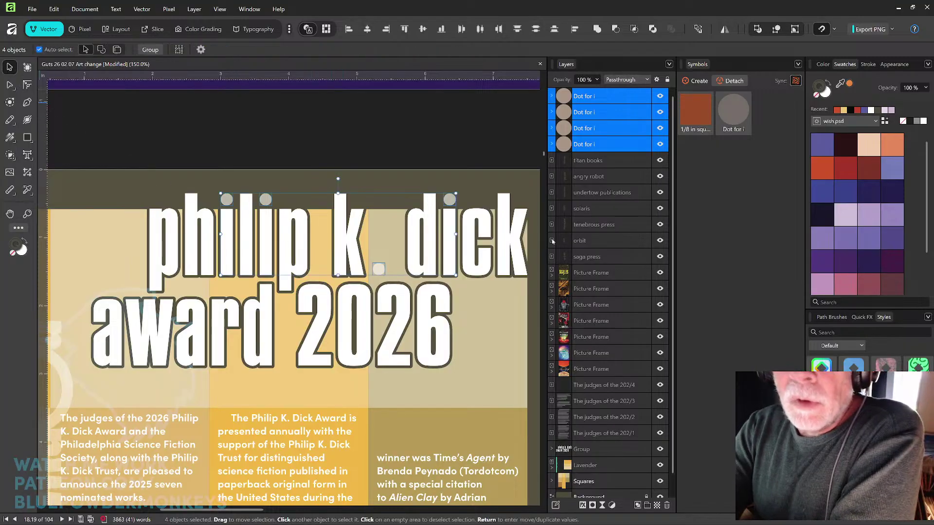
{"action": "left_click_drag", "start_coordinate": [542, 153], "coordinate": [551, 92]}
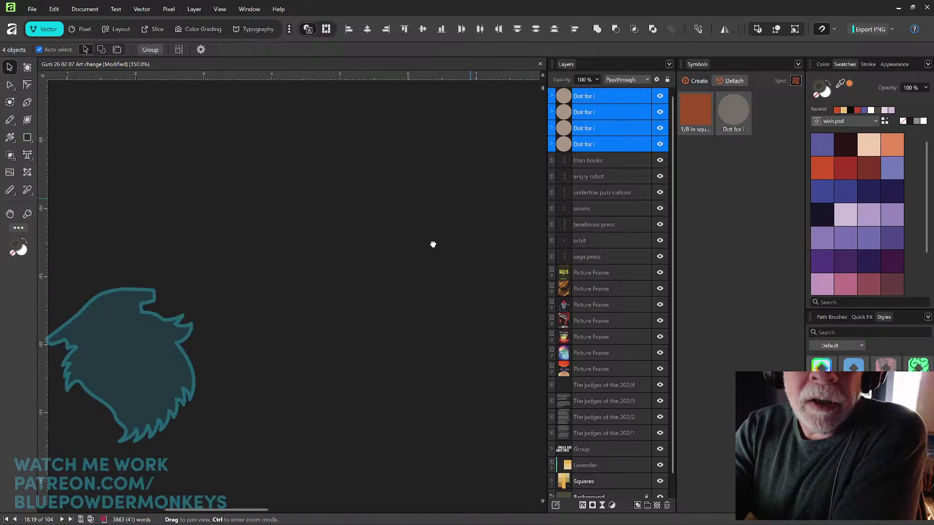
Step: Examine the opacity and blend mode of the "illuminating the way" i dot on the cover, and return to the "philip k. dick" title
{"action": "scroll", "coordinate": [251, 305], "scroll_direction": "right", "scroll_amount": 5}
{"action": "scroll", "coordinate": [251, 305], "scroll_direction": "right", "scroll_amount": 5}
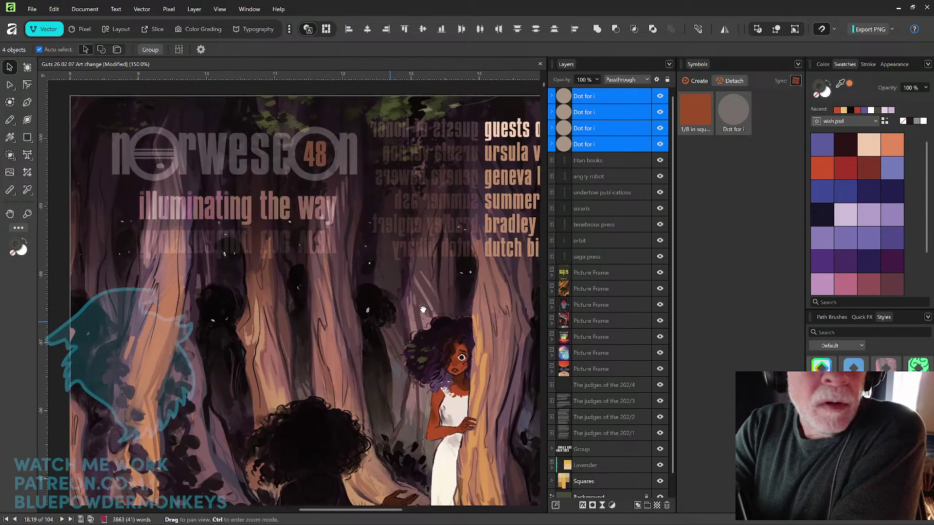
{"action": "scroll", "coordinate": [423, 309], "scroll_direction": "left", "scroll_amount": 2}
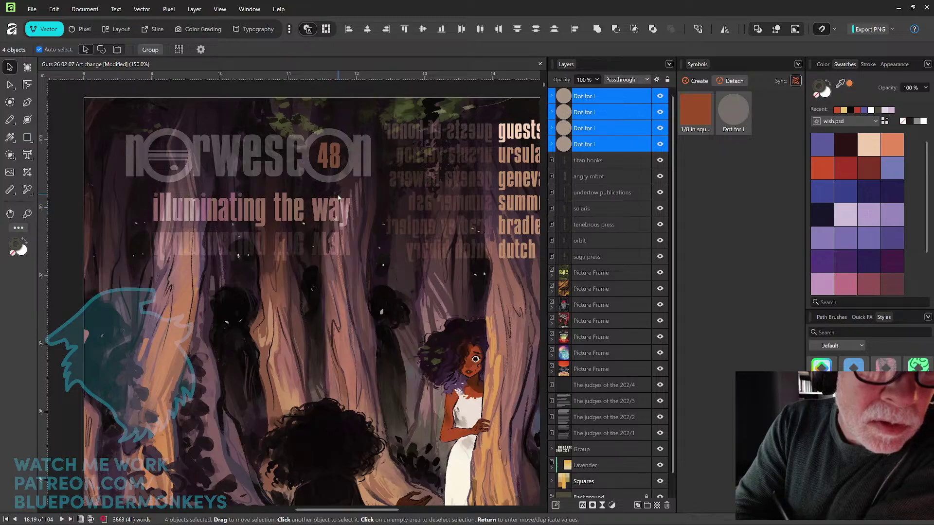
{"action": "left_click", "coordinate": [241, 195]}
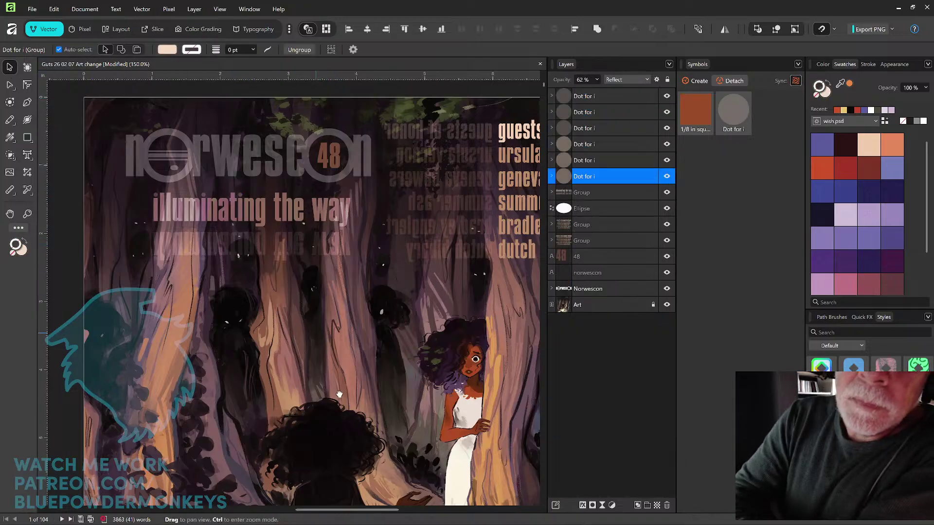
{"action": "scroll", "coordinate": [338, 390], "scroll_direction": "down", "scroll_amount": 10}
{"action": "scroll", "coordinate": [245, 328], "scroll_direction": "up", "scroll_amount": 10}
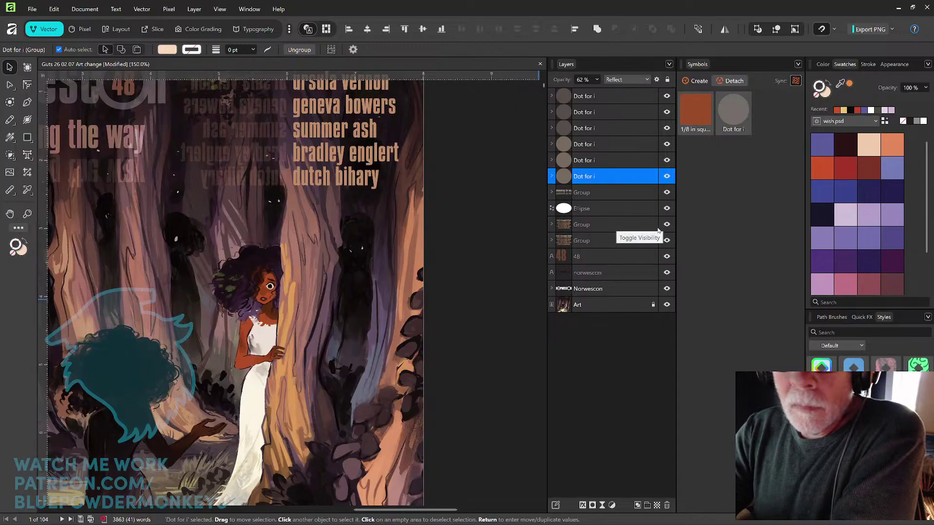
{"action": "left_click_drag", "start_coordinate": [543, 87], "coordinate": [526, 146]}
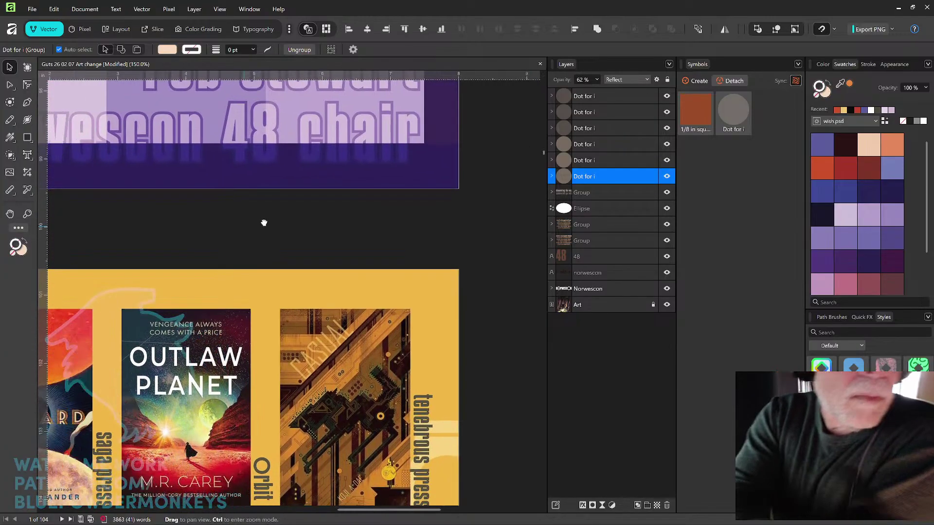
{"action": "scroll", "coordinate": [287, 223], "scroll_direction": "left", "scroll_amount": 10}
{"action": "scroll", "coordinate": [360, 259], "scroll_direction": "down", "scroll_amount": 3}
{"action": "scroll", "coordinate": [360, 259], "scroll_direction": "left", "scroll_amount": 6}
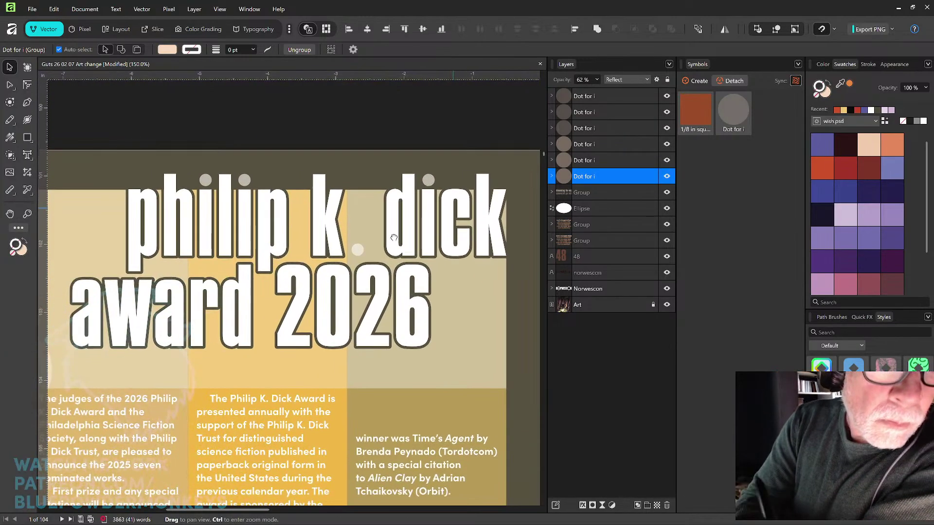
{"action": "scroll", "coordinate": [302, 262], "scroll_direction": "up", "scroll_amount": 2}
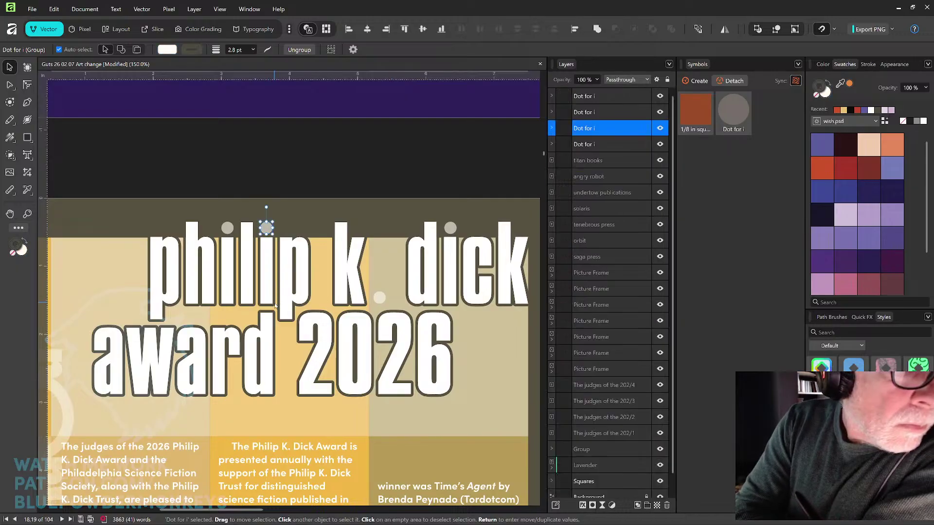
Step: Inspect the layer structure of the "philip" lettering's p and the circle nested inside the word's second i dot
{"action": "left_click", "coordinate": [300, 287]}
{"action": "double_click", "coordinate": [300, 288]}
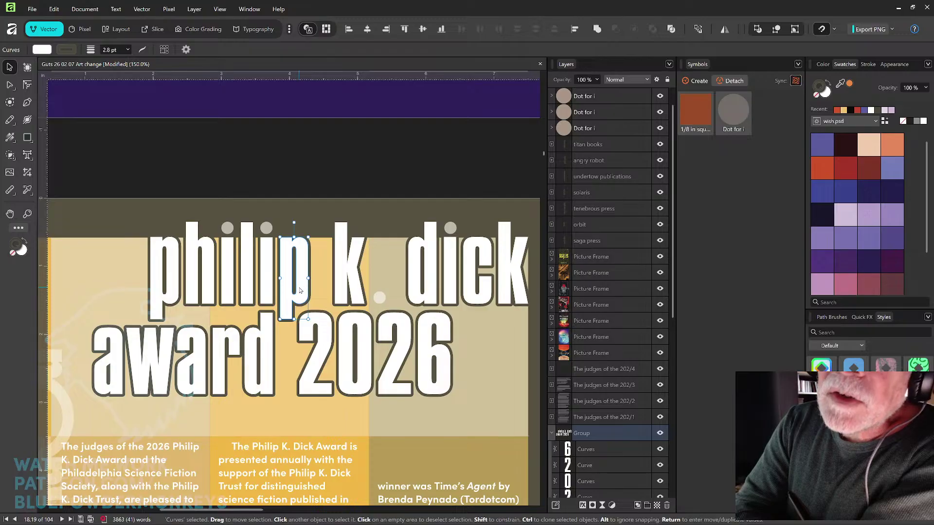
{"action": "left_click", "coordinate": [266, 228]}
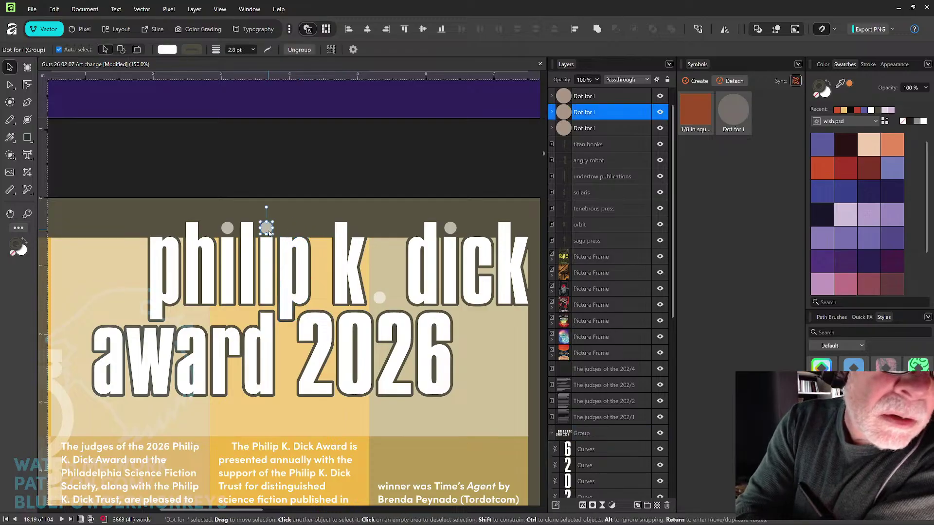
{"action": "double_click", "coordinate": [266, 228]}
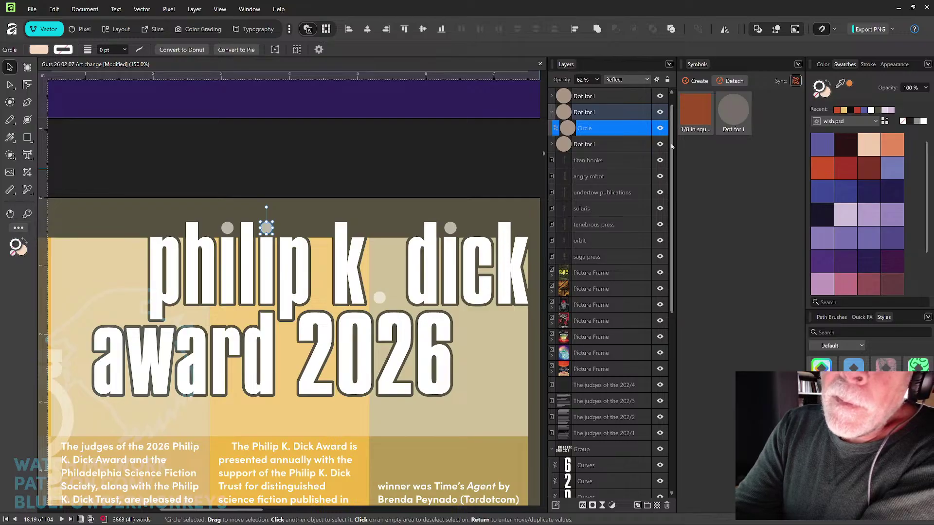
{"action": "scroll", "coordinate": [674, 141], "scroll_direction": "up", "scroll_amount": 1}
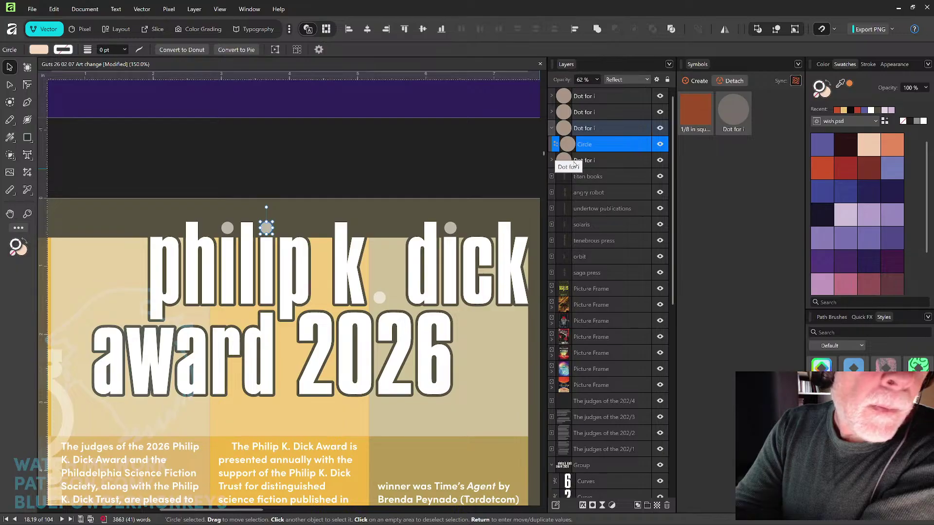
{"action": "left_click", "coordinate": [451, 228]}
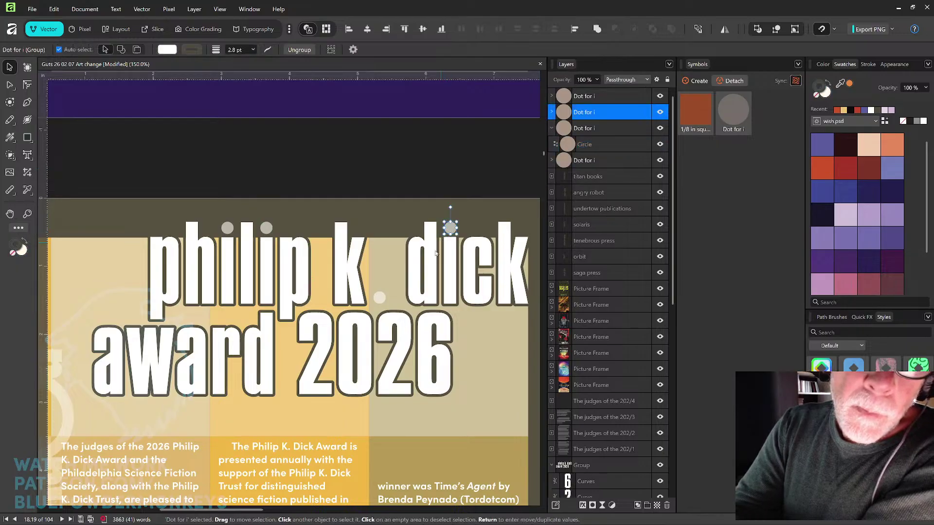
Step: Select the "philip k. dick" title's period and three i dots, activate the Style Picker Tool and expand the dot groups to show their circles
{"action": "left_click", "coordinate": [379, 298]}
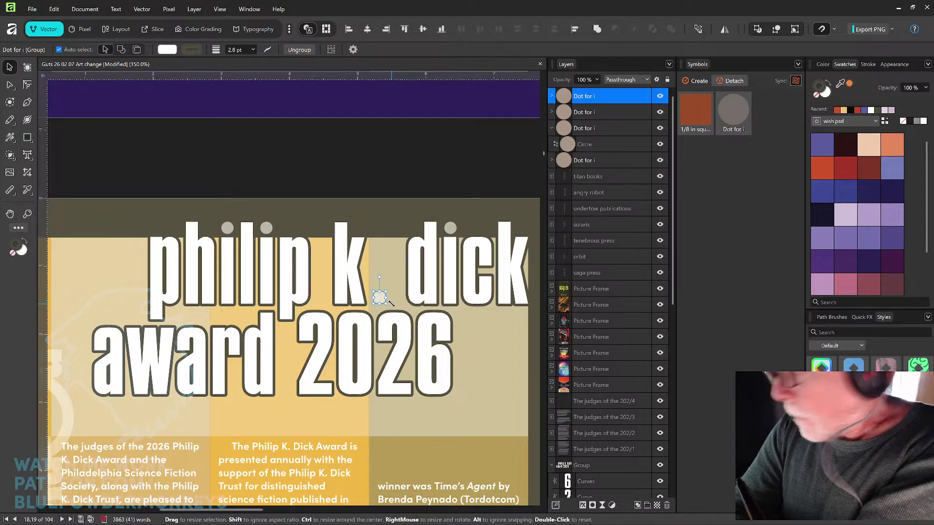
{"action": "left_click", "coordinate": [267, 228], "text": "shift"}
{"action": "left_click", "coordinate": [227, 228], "text": "shift"}
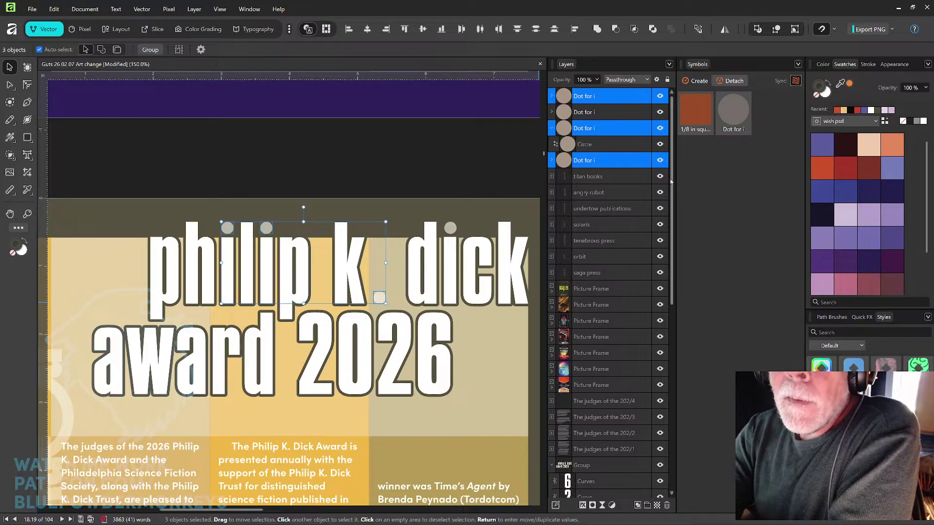
{"action": "left_click", "coordinate": [451, 228], "text": "shift"}
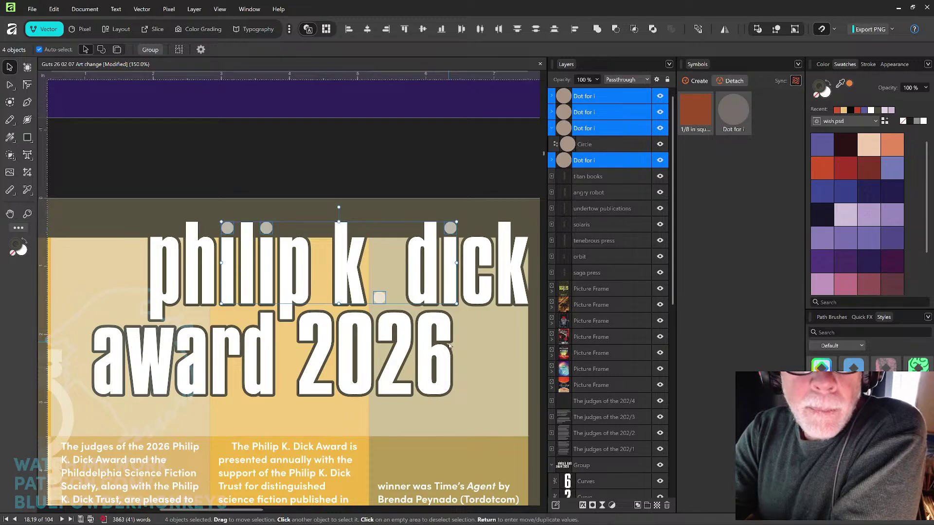
{"action": "key", "text": "i"}
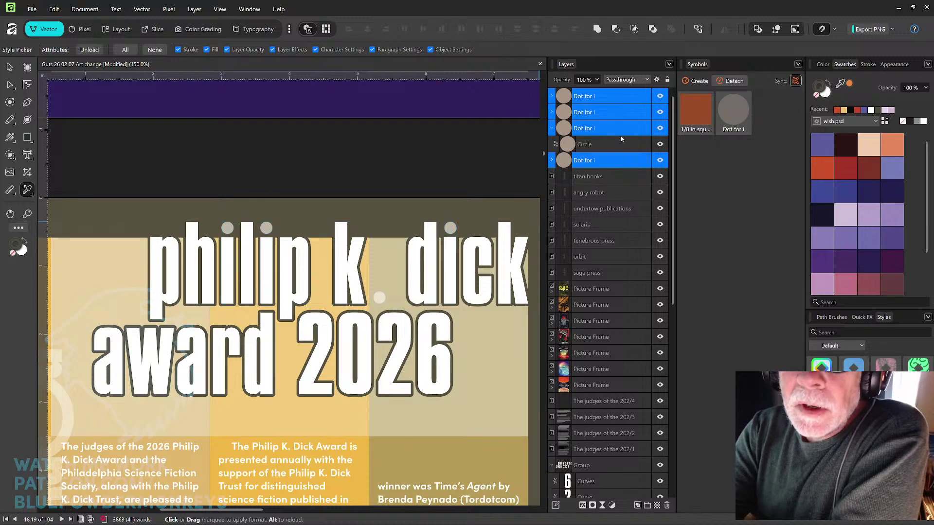
{"action": "left_click", "coordinate": [551, 112]}
{"action": "left_click", "coordinate": [552, 97]}
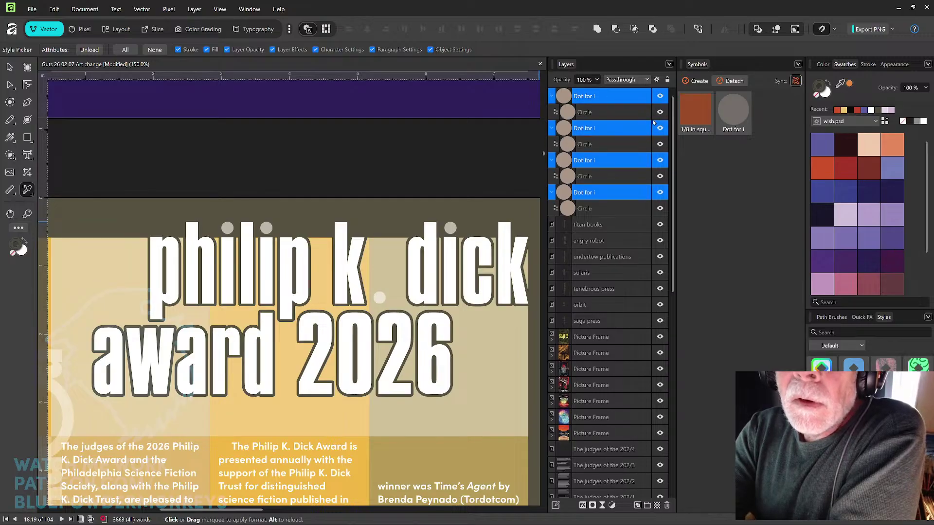
Step: Select the four nested Circle layers and apply the "award 2026" lettering's white, outlined style to them with the Style Picker Tool
{"action": "left_click", "coordinate": [621, 116]}
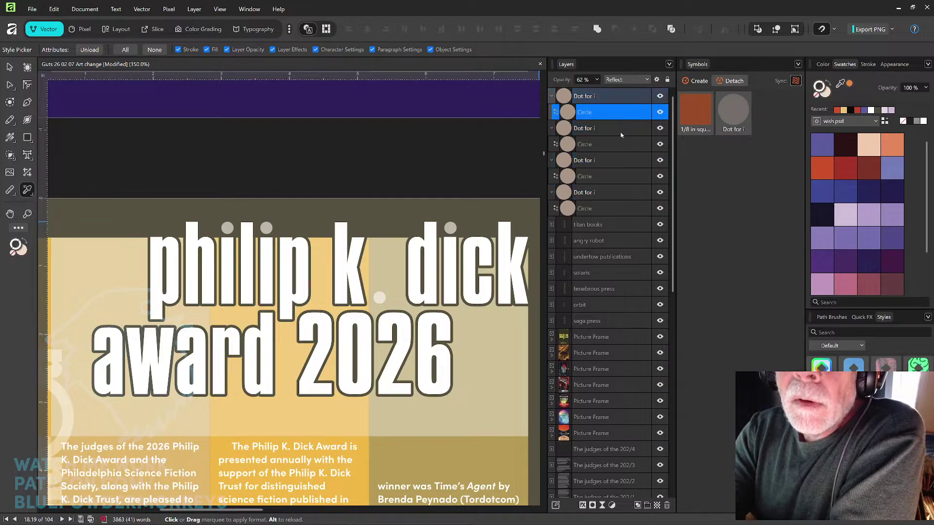
{"action": "left_click", "coordinate": [615, 146], "text": "ctrl"}
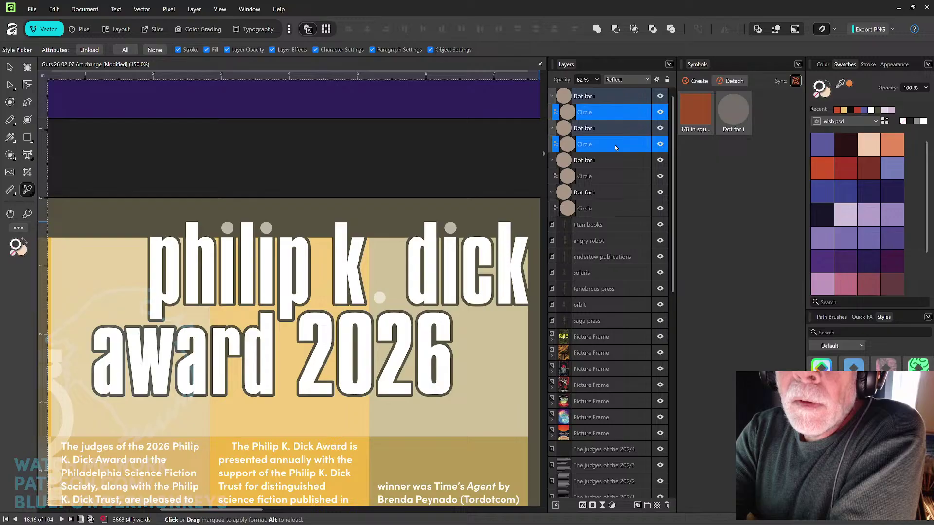
{"action": "left_click", "coordinate": [612, 176], "text": "ctrl"}
{"action": "left_click", "coordinate": [607, 212], "text": "ctrl"}
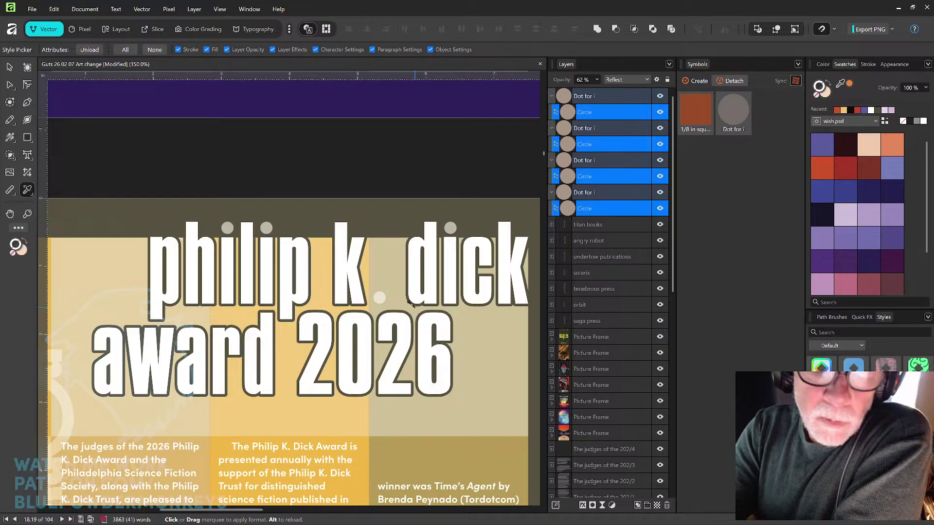
{"action": "left_click", "coordinate": [408, 330]}
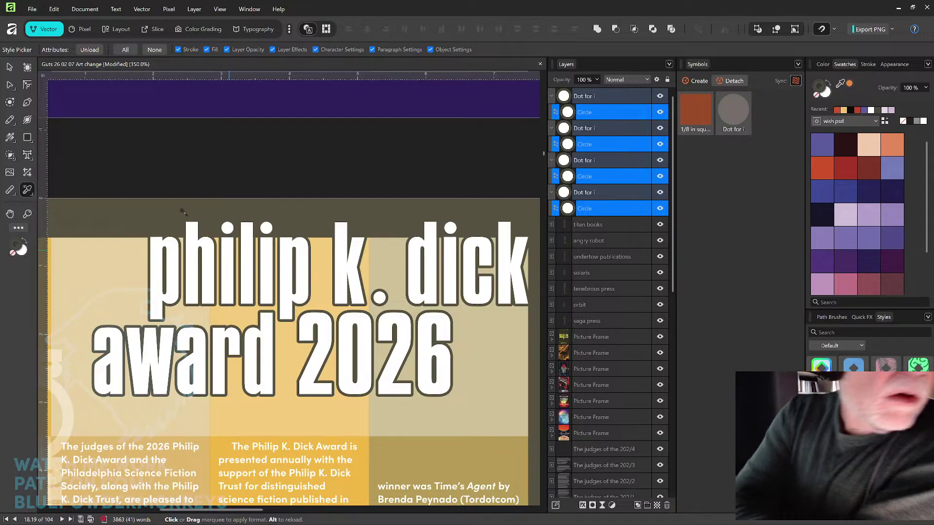
{"action": "left_click", "coordinate": [10, 67]}
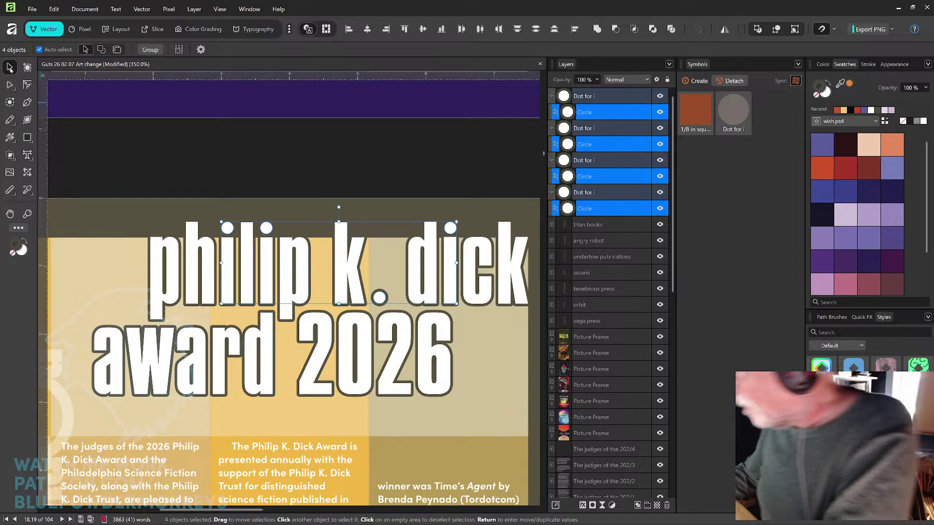
Step: Review the cover and the Philip K. Dick Award spread, checking the i dots in the vertical publisher names beside the book covers
{"action": "key", "text": "ctrl+0"}
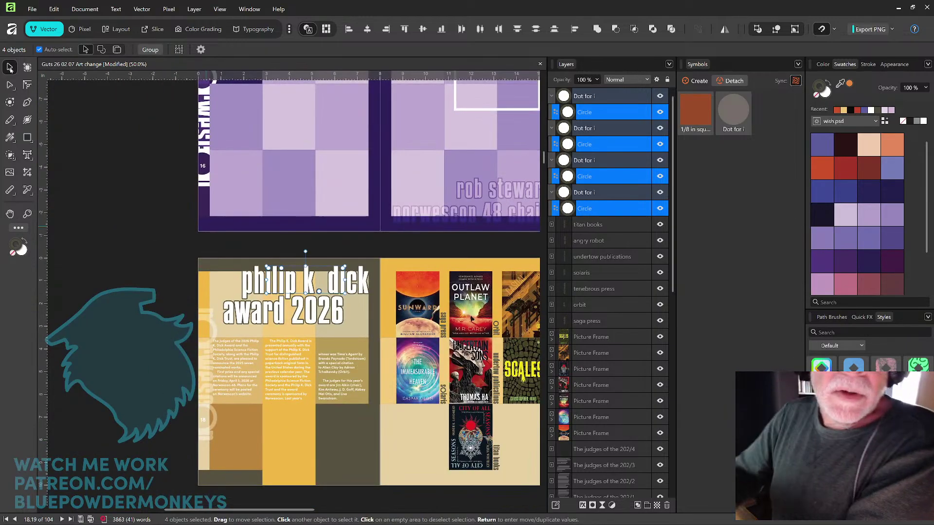
{"action": "left_click_drag", "start_coordinate": [447, 156], "coordinate": [390, 346]}
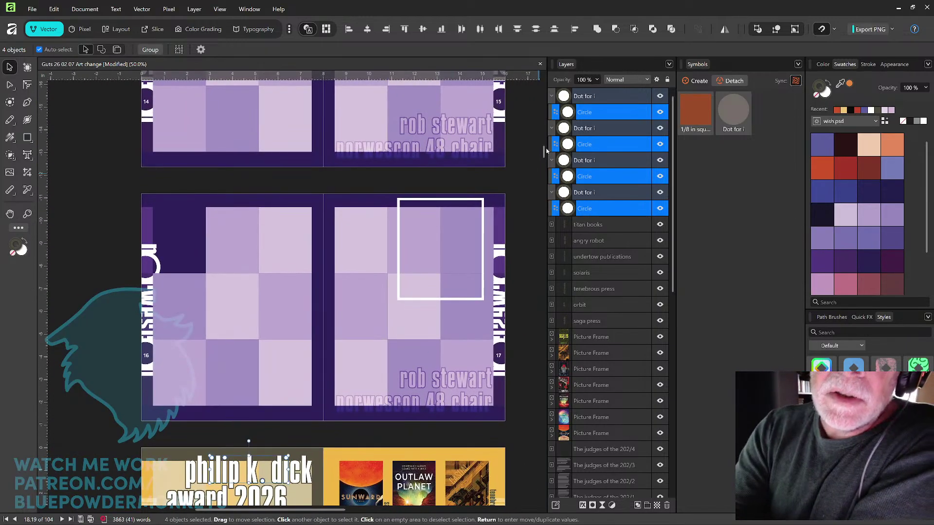
{"action": "left_click_drag", "start_coordinate": [544, 151], "coordinate": [551, 95]}
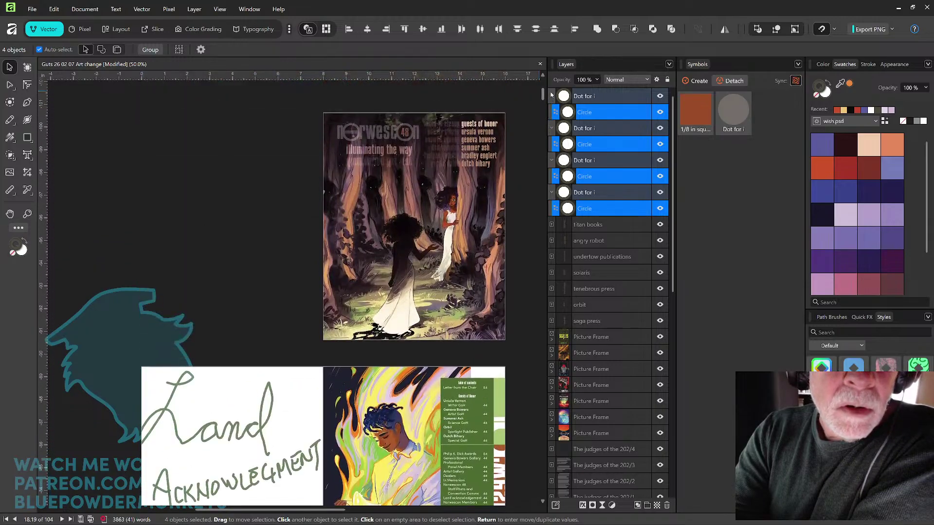
{"action": "mouse_move", "coordinate": [421, 199]}
{"action": "left_mouse_down"}
{"action": "mouse_move", "coordinate": [414, 177]}
{"action": "mouse_move", "coordinate": [396, 214]}
{"action": "mouse_move", "coordinate": [430, 276]}
{"action": "left_mouse_up"}
{"action": "left_click_drag", "start_coordinate": [544, 95], "coordinate": [538, 164]}
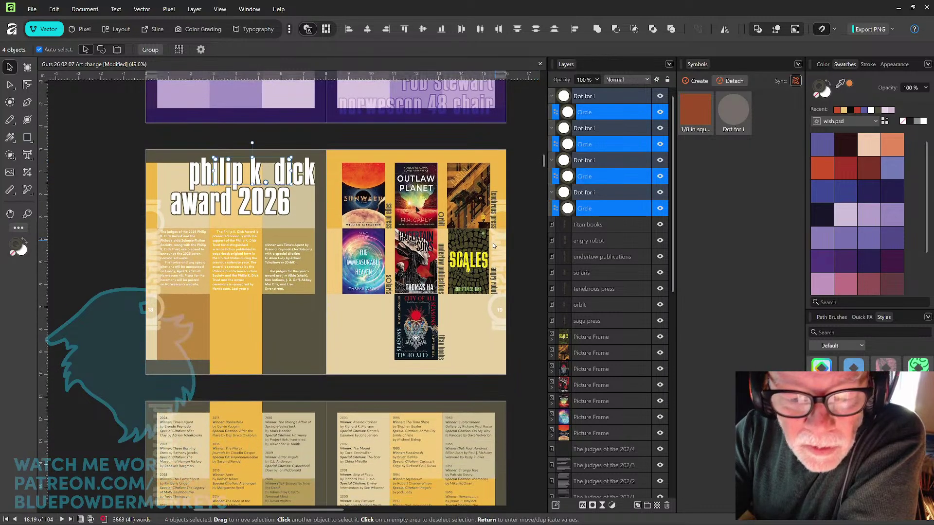
{"action": "scroll", "coordinate": [475, 272], "scroll_direction": "up", "scroll_amount": 4}
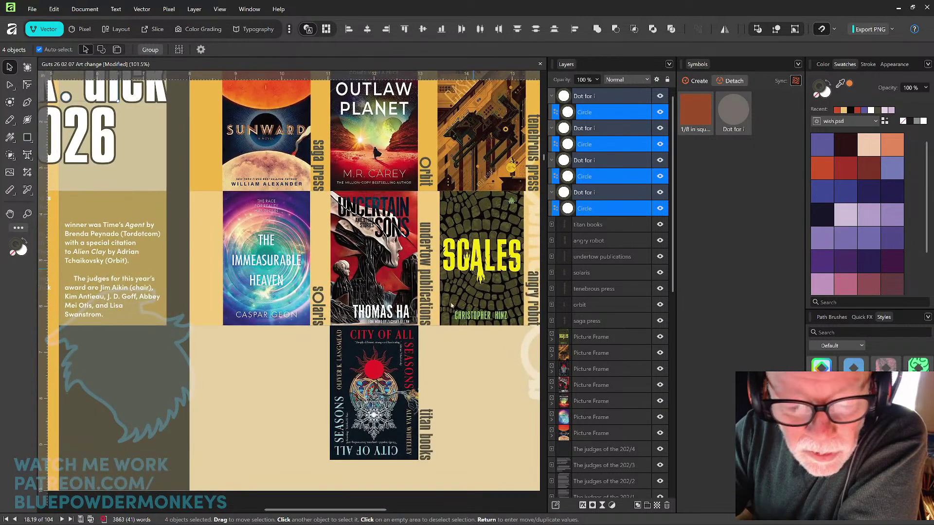
{"action": "scroll", "coordinate": [448, 308], "scroll_direction": "up", "scroll_amount": 4}
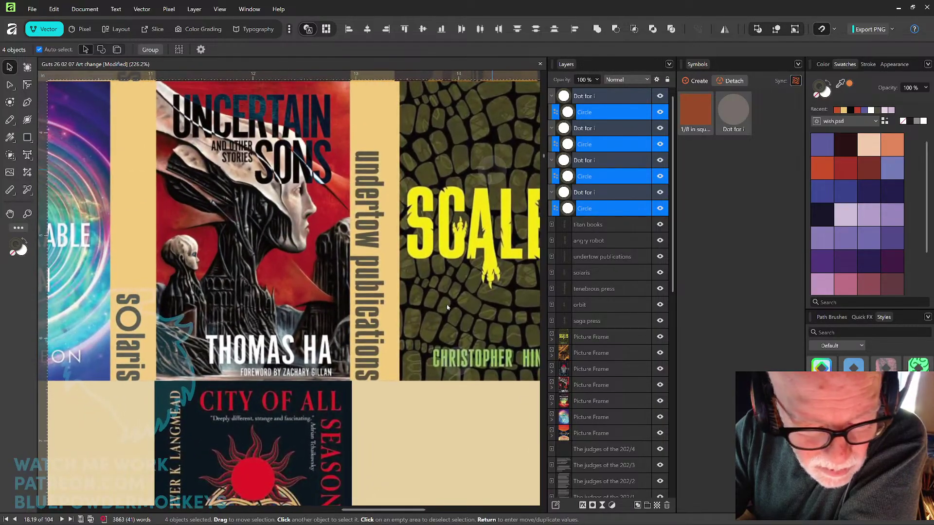
{"action": "scroll", "coordinate": [446, 306], "scroll_direction": "down", "scroll_amount": 5}
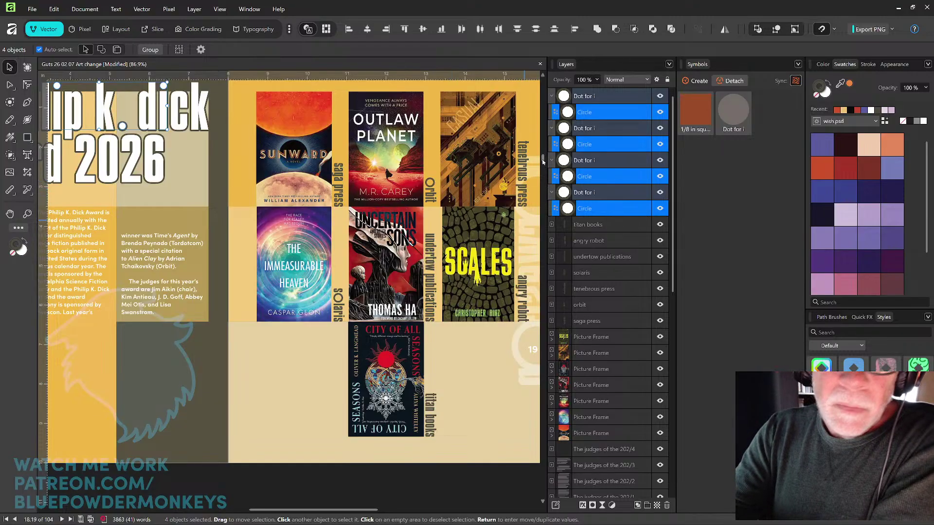
{"action": "scroll", "coordinate": [544, 159], "scroll_direction": "down", "scroll_amount": 2}
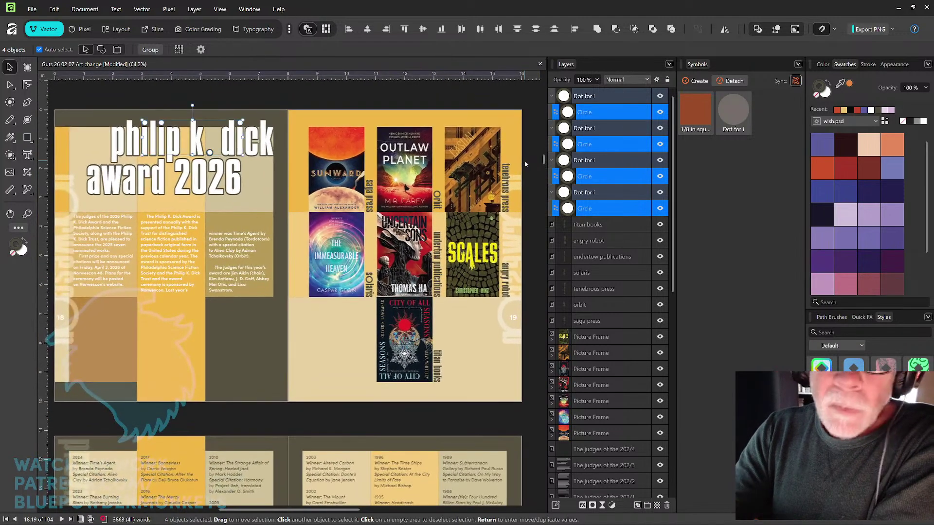
Step: Look through the following spreads for display titles containing an i, as far as the "artists and art gallery" title on page 38
{"action": "left_click_drag", "start_coordinate": [544, 159], "coordinate": [508, 170]}
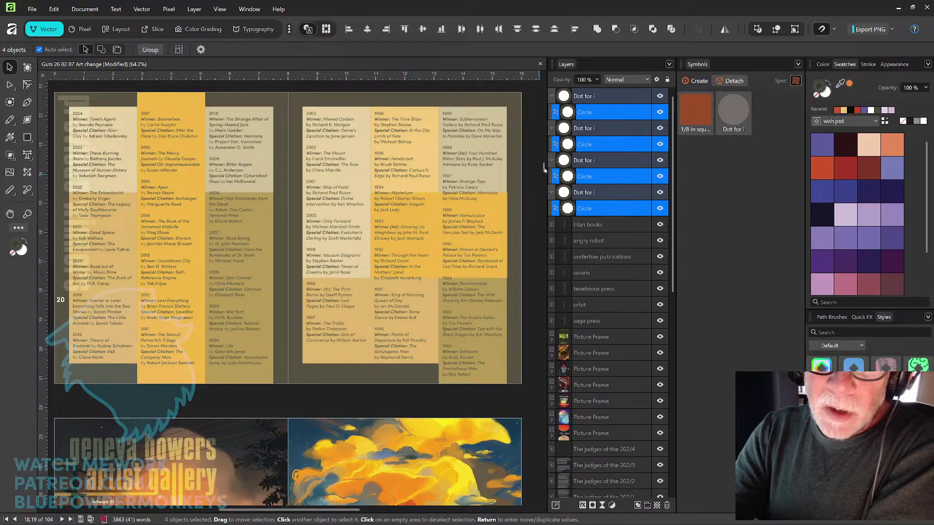
{"action": "scroll", "coordinate": [544, 171], "scroll_direction": "down", "scroll_amount": 3}
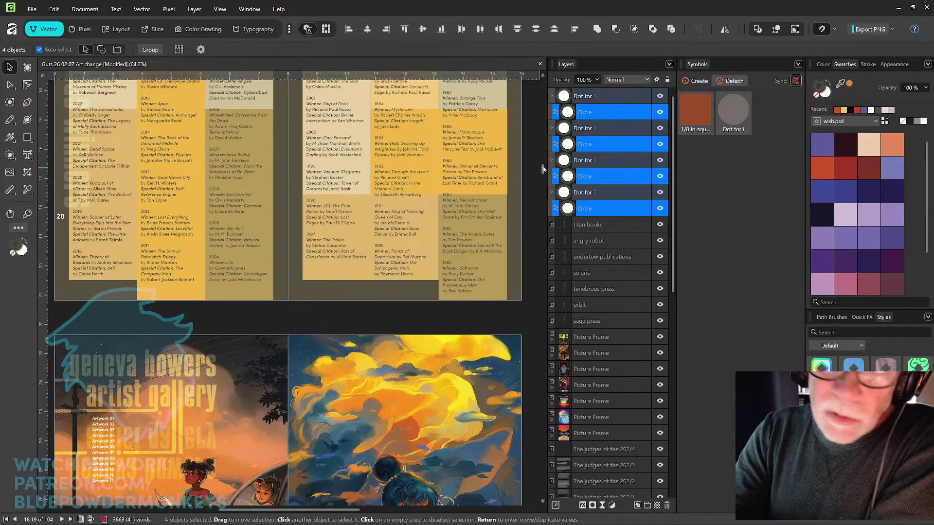
{"action": "left_click_drag", "start_coordinate": [543, 170], "coordinate": [543, 173]}
{"action": "scroll", "coordinate": [543, 173], "scroll_direction": "up", "scroll_amount": 1}
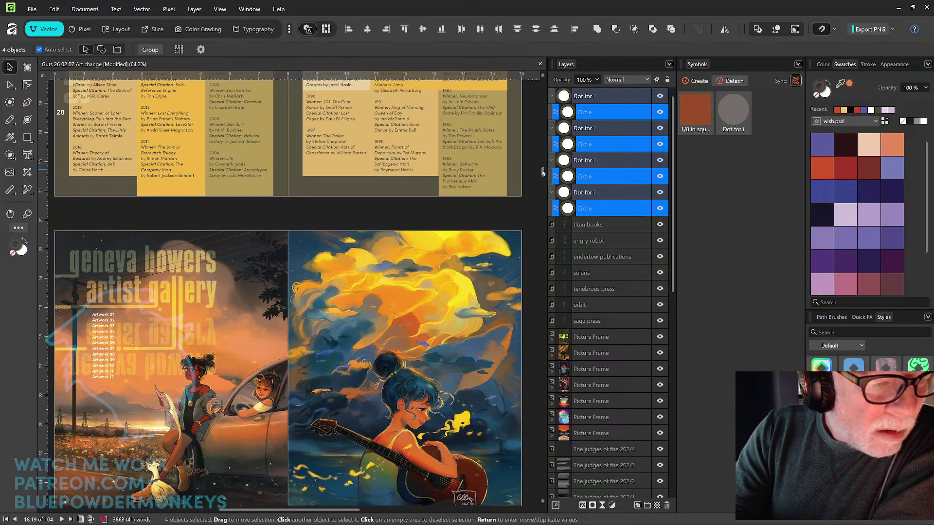
{"action": "left_click_drag", "start_coordinate": [542, 172], "coordinate": [534, 236]}
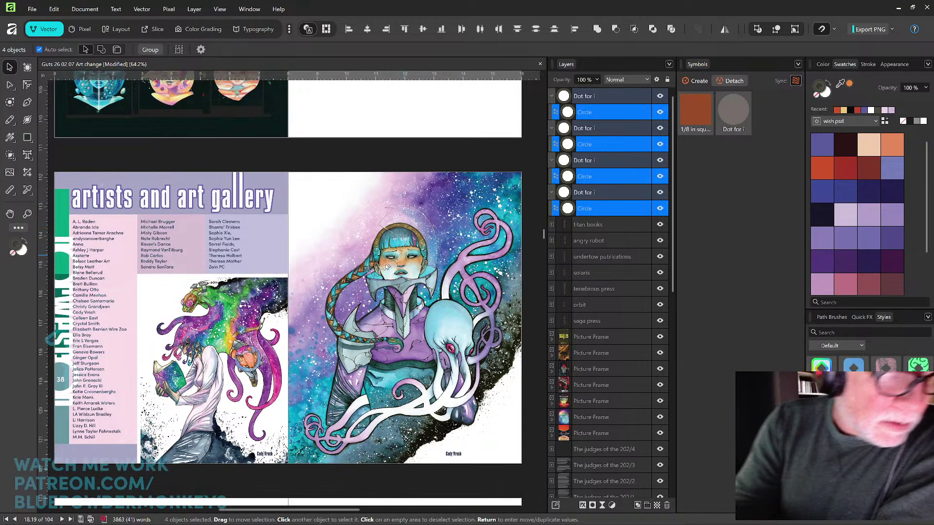
{"action": "scroll", "coordinate": [370, 238], "scroll_direction": "up", "scroll_amount": 5}
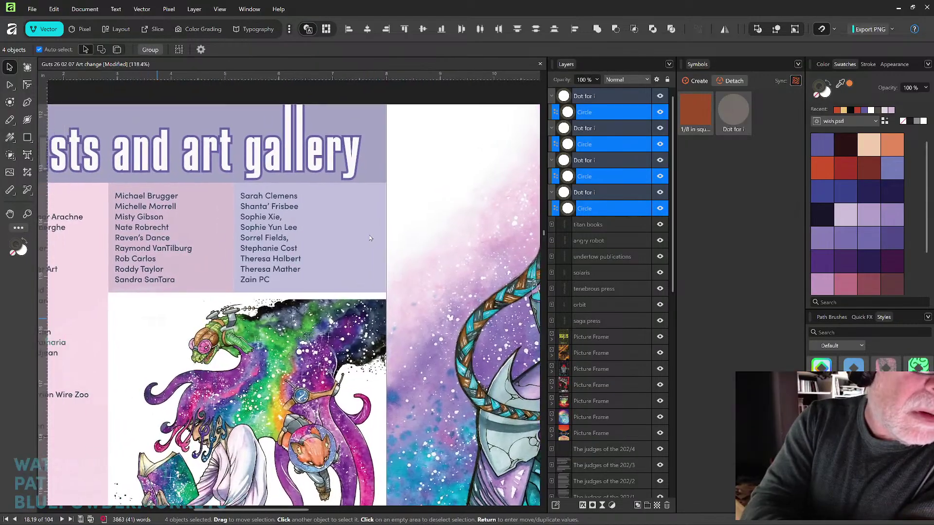
Step: Detach the i dot in the "artists and art gallery" title from its symbol and apply the lettering's white, outlined style to its circle with the Style Picker
{"action": "scroll", "coordinate": [370, 238], "scroll_direction": "left", "scroll_amount": 4}
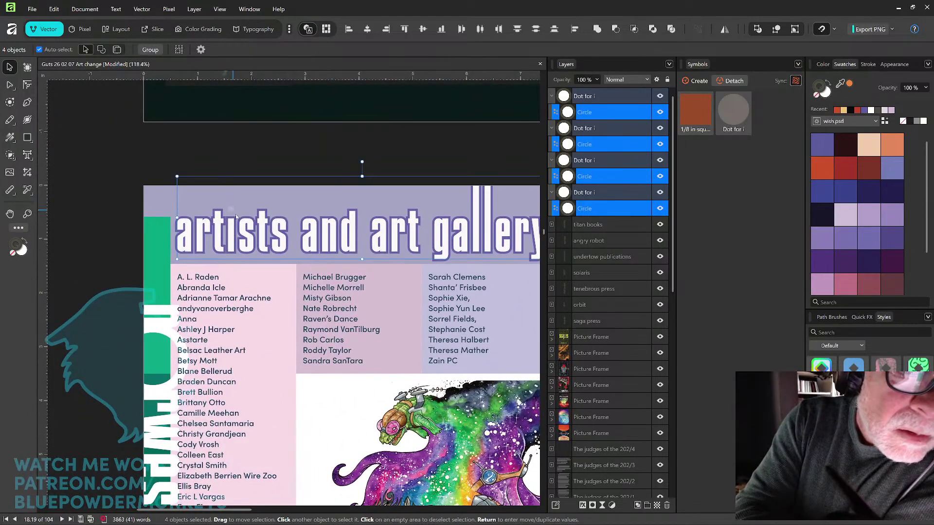
{"action": "left_click", "coordinate": [232, 210]}
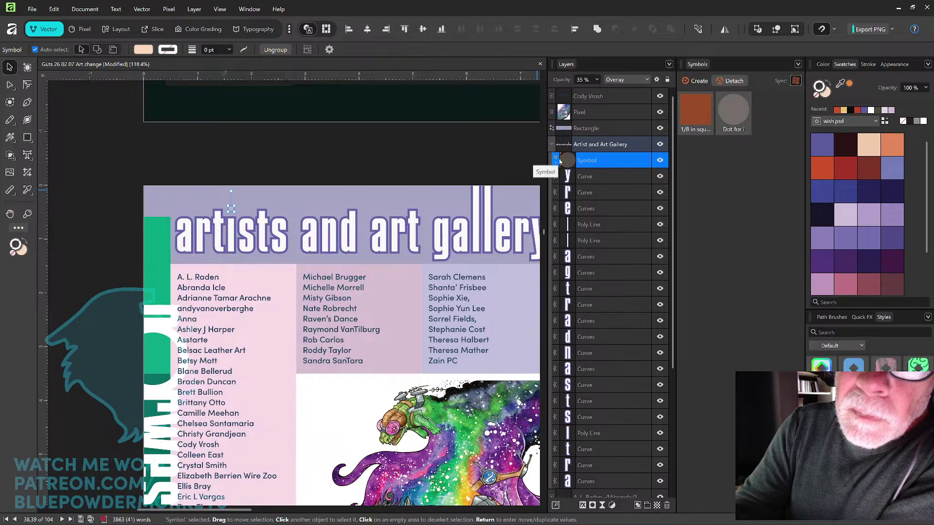
{"action": "left_click", "coordinate": [732, 81]}
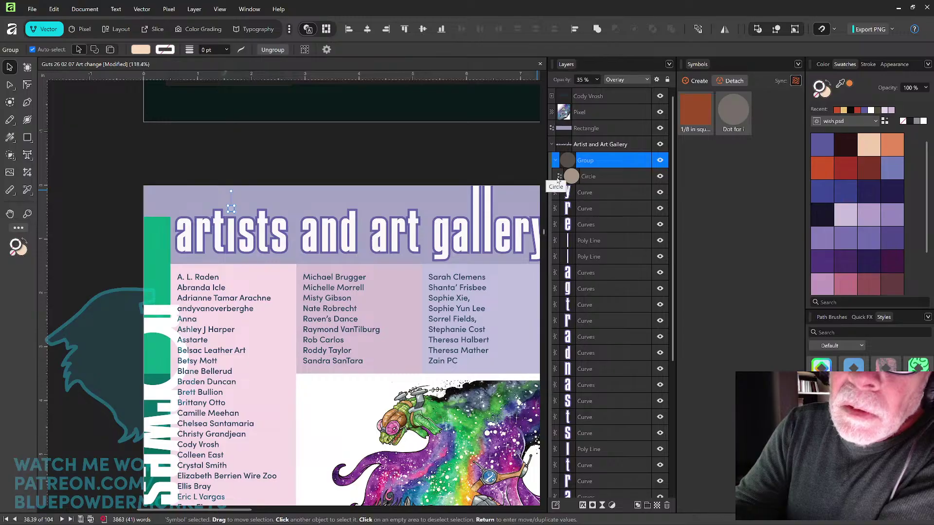
{"action": "left_click", "coordinate": [603, 177]}
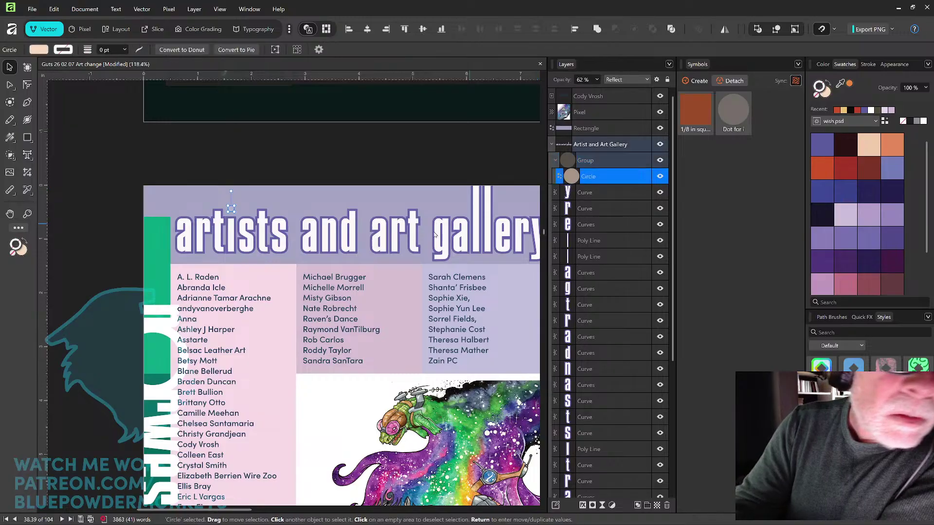
{"action": "left_click", "coordinate": [27, 190]}
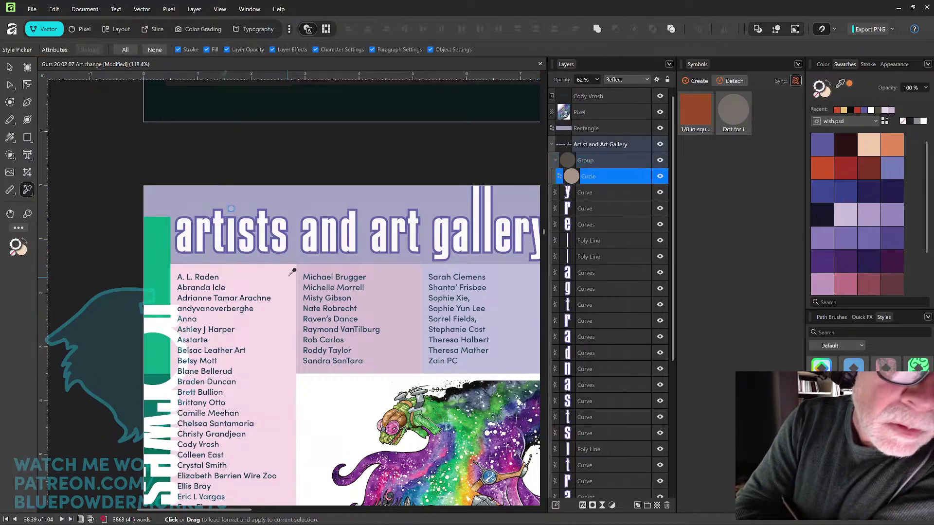
{"action": "left_click", "coordinate": [314, 232]}
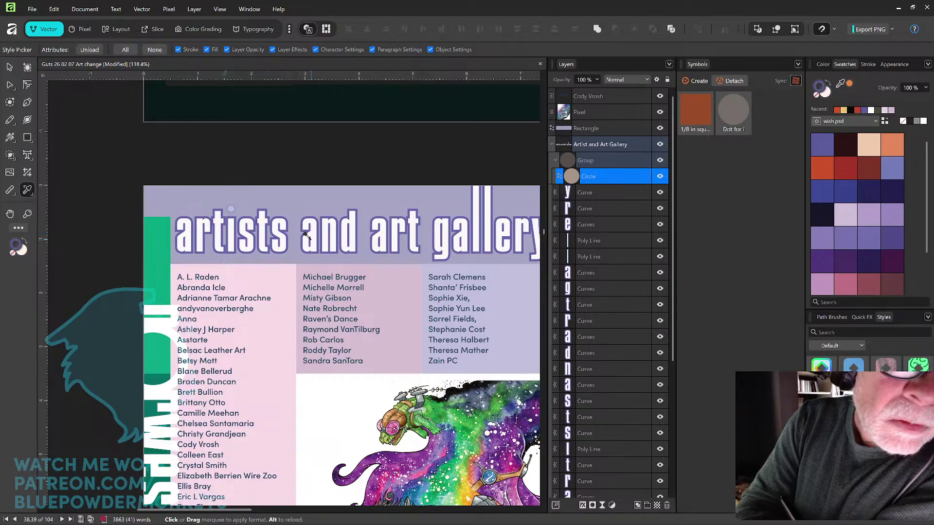
Step: Ungroup the "artists and art gallery" title's dot to remove its enclosing Overlay group, return to the Move Tool and deselect
{"action": "left_click", "coordinate": [555, 161]}
{"action": "left_click", "coordinate": [600, 165]}
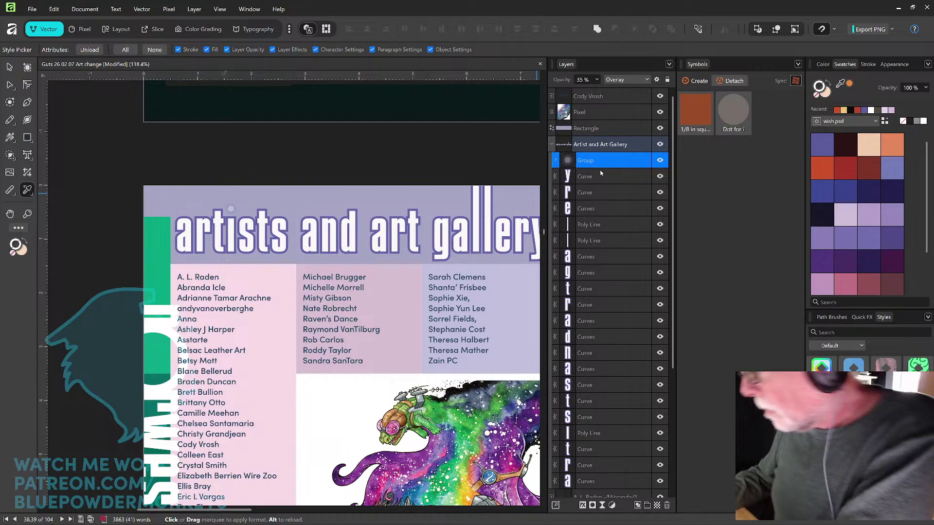
{"action": "key", "text": "ctrl+shift+g"}
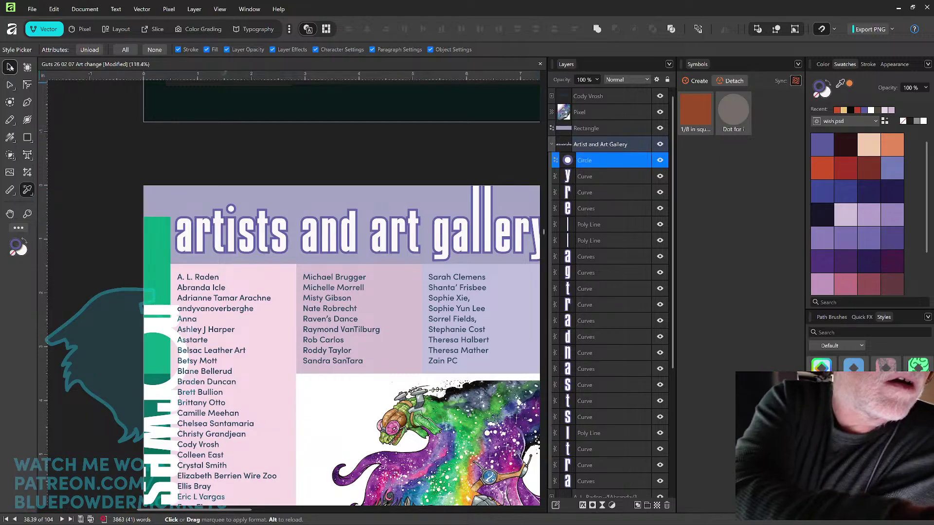
{"action": "left_click", "coordinate": [9, 68]}
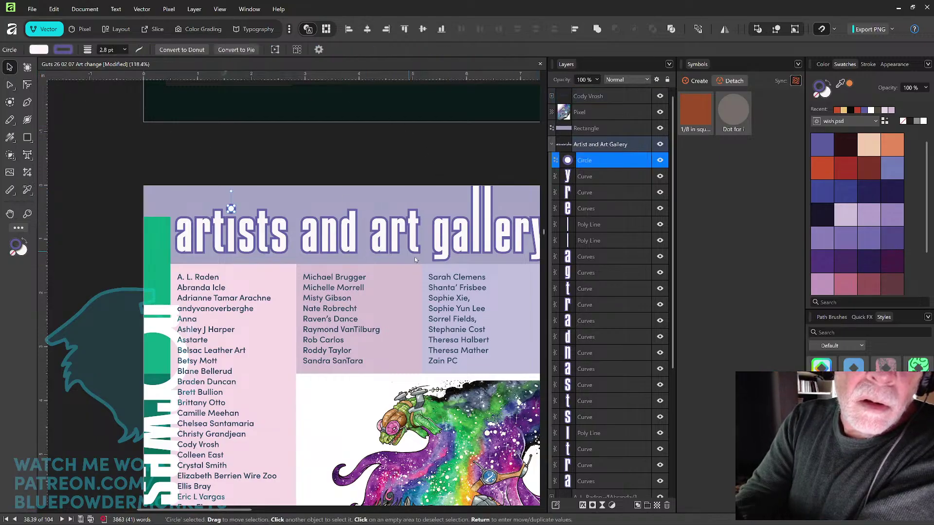
{"action": "left_click", "coordinate": [471, 160]}
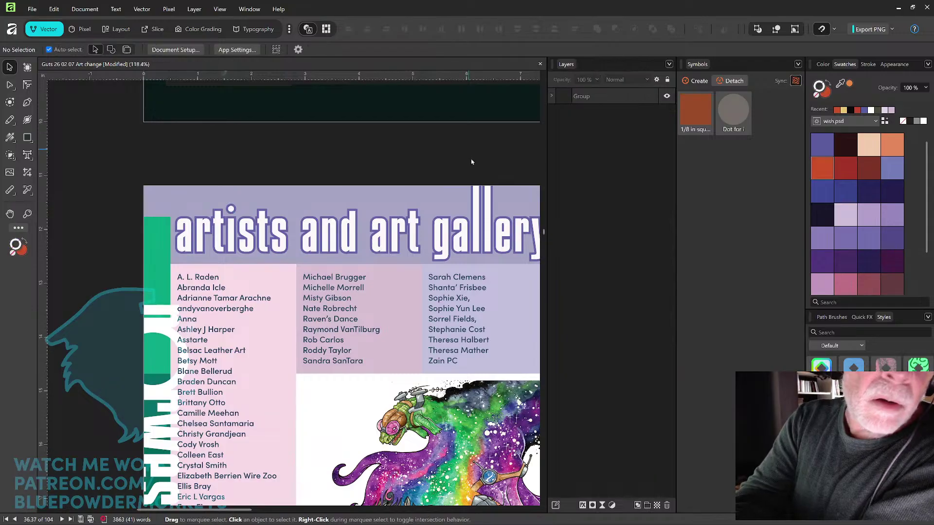
Step: Look over the art gallery spread on pages 38 and 39 and the artwork on pages 40 and 41, checking lettering for i dots
{"action": "scroll", "coordinate": [418, 180], "scroll_direction": "right", "scroll_amount": 4}
{"action": "scroll", "coordinate": [364, 201], "scroll_direction": "down", "scroll_amount": 2}
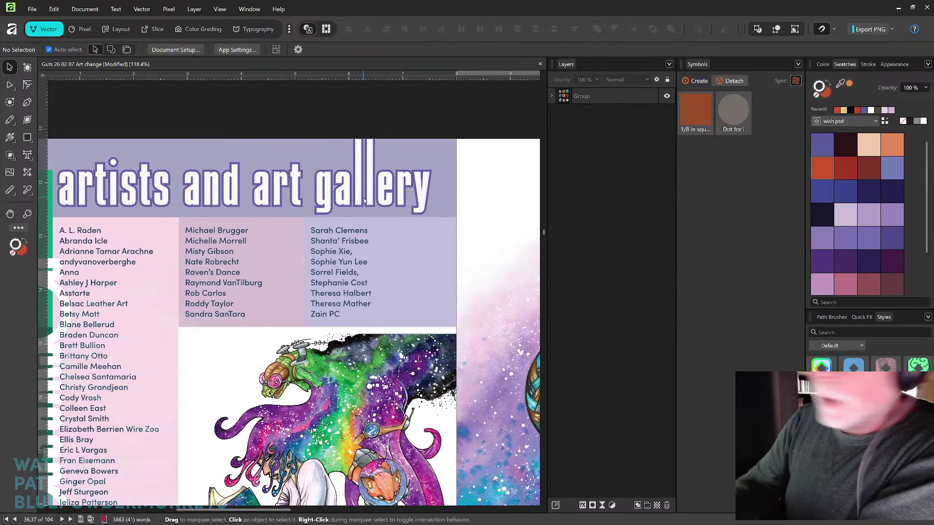
{"action": "scroll", "coordinate": [364, 201], "scroll_direction": "down", "scroll_amount": 5}
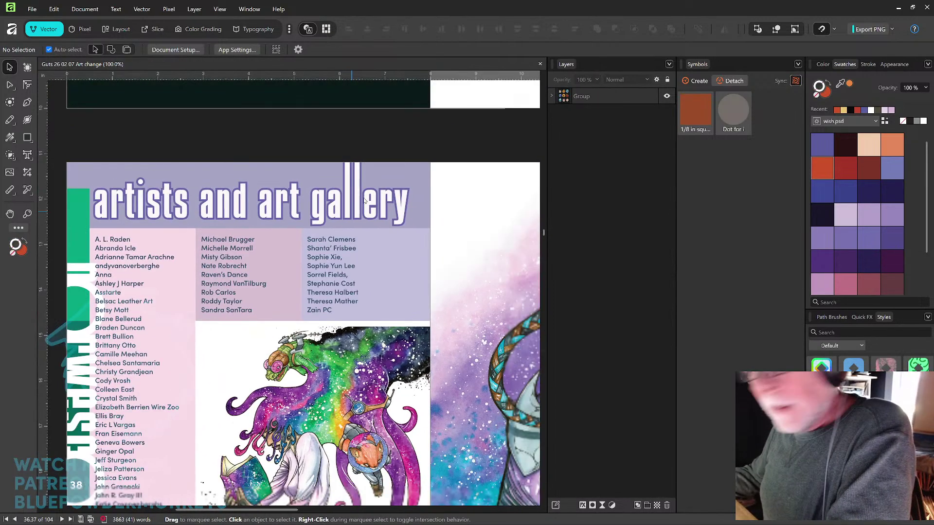
{"action": "scroll", "coordinate": [364, 201], "scroll_direction": "down", "scroll_amount": 5}
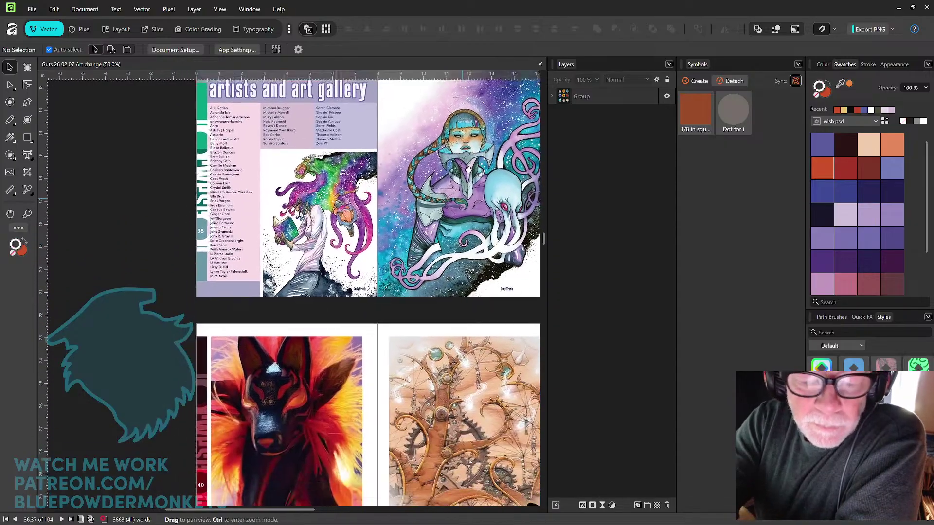
{"action": "scroll", "coordinate": [465, 335], "scroll_direction": "up", "scroll_amount": 3}
{"action": "scroll", "coordinate": [465, 336], "scroll_direction": "up", "scroll_amount": 3}
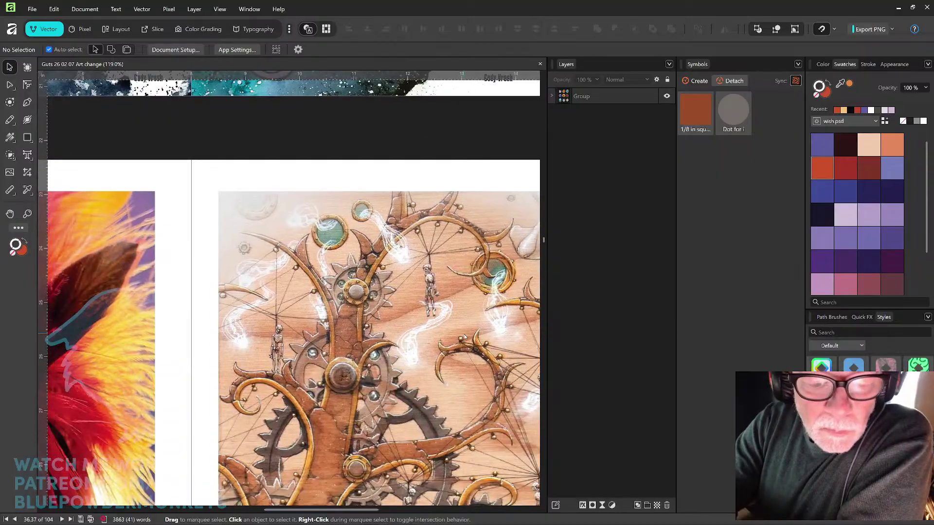
{"action": "key", "text": "ctrl+z"}
{"action": "scroll", "coordinate": [465, 336], "scroll_direction": "down", "scroll_amount": 2}
{"action": "key", "text": "ctrl+z"}
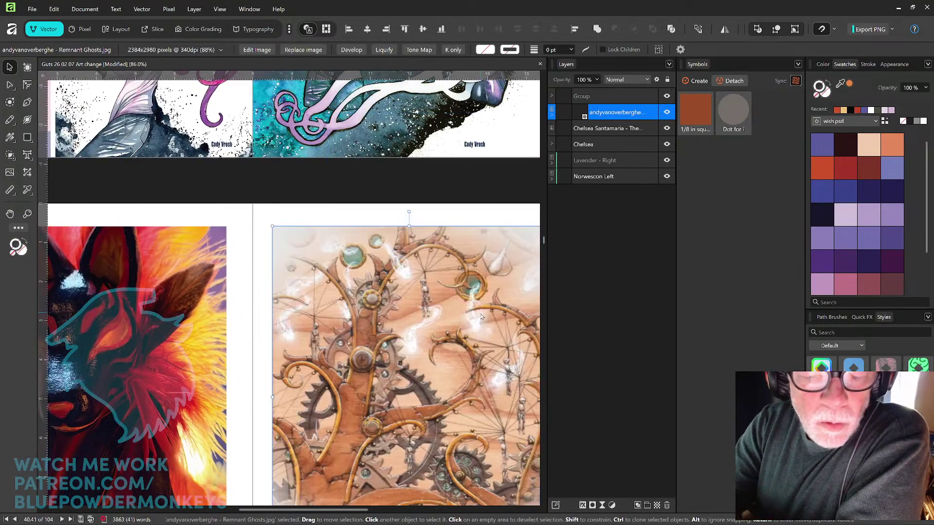
{"action": "left_click_drag", "start_coordinate": [344, 360], "coordinate": [453, 206]}
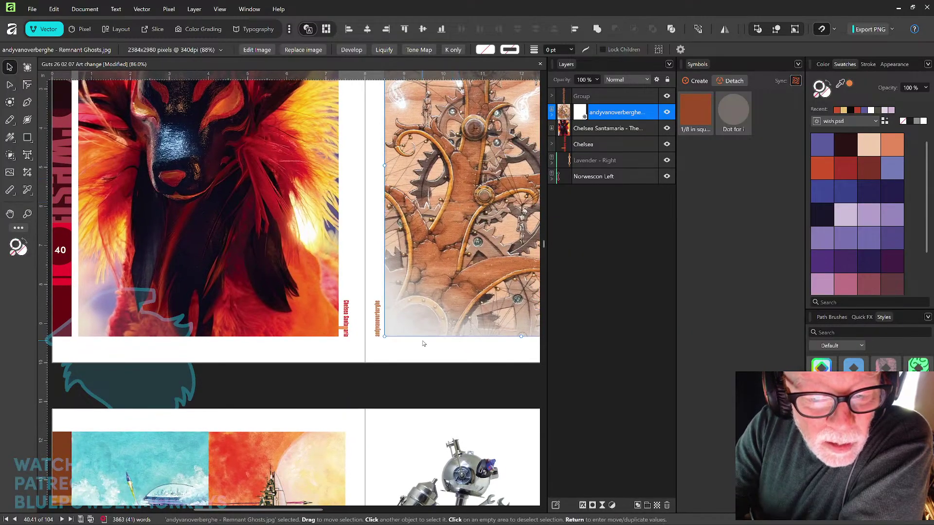
{"action": "scroll", "coordinate": [422, 342], "scroll_direction": "down", "scroll_amount": 3}
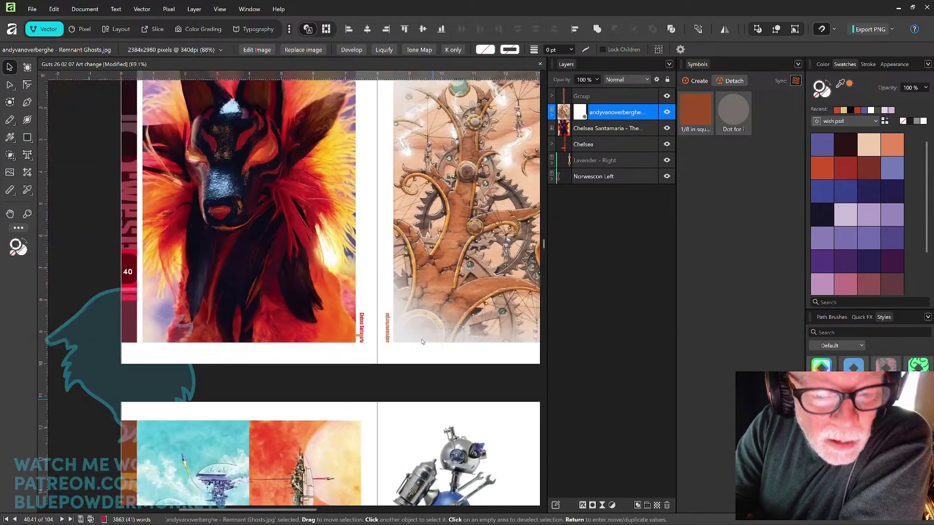
Step: Examine the artist credits beside the artwork on pages 42 and 43 up close for i dots
{"action": "left_click_drag", "start_coordinate": [494, 349], "coordinate": [446, 235]}
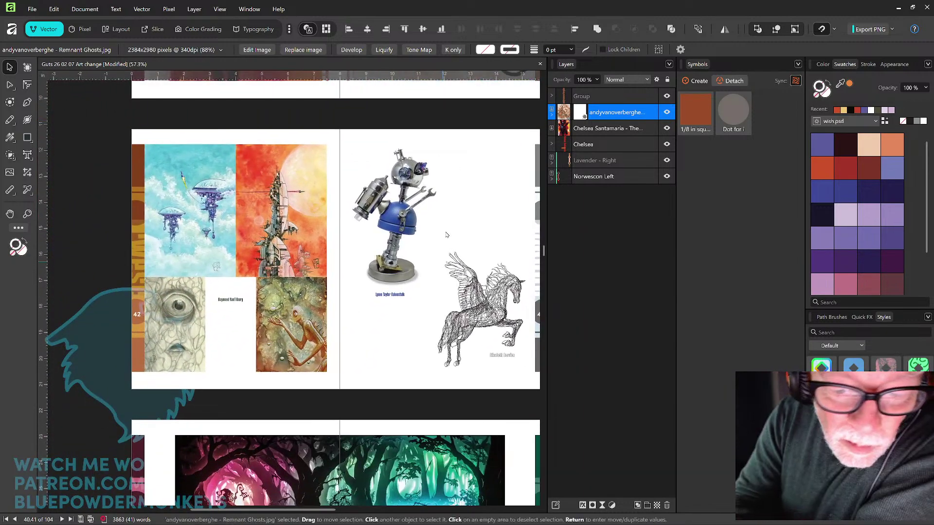
{"action": "scroll", "coordinate": [446, 235], "scroll_direction": "up", "scroll_amount": 5}
{"action": "scroll", "coordinate": [446, 235], "scroll_direction": "down", "scroll_amount": 2}
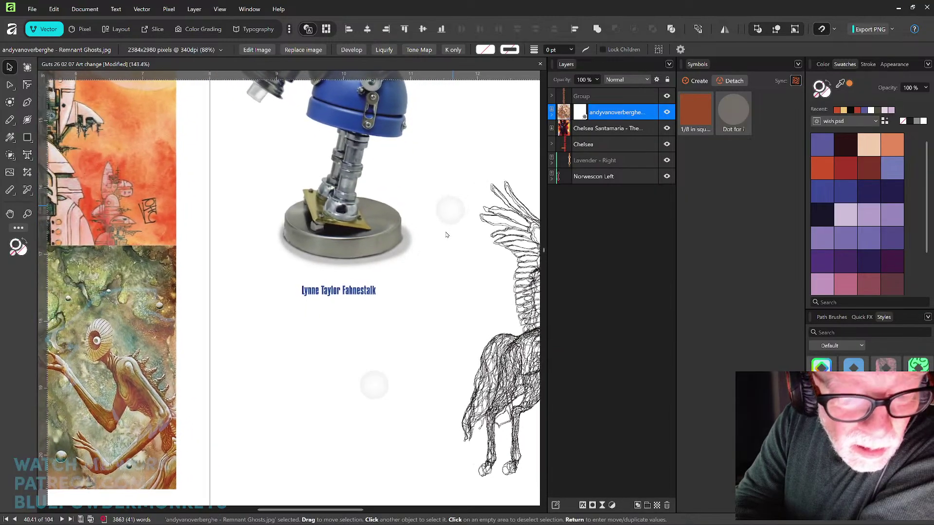
{"action": "scroll", "coordinate": [446, 235], "scroll_direction": "up", "scroll_amount": 1}
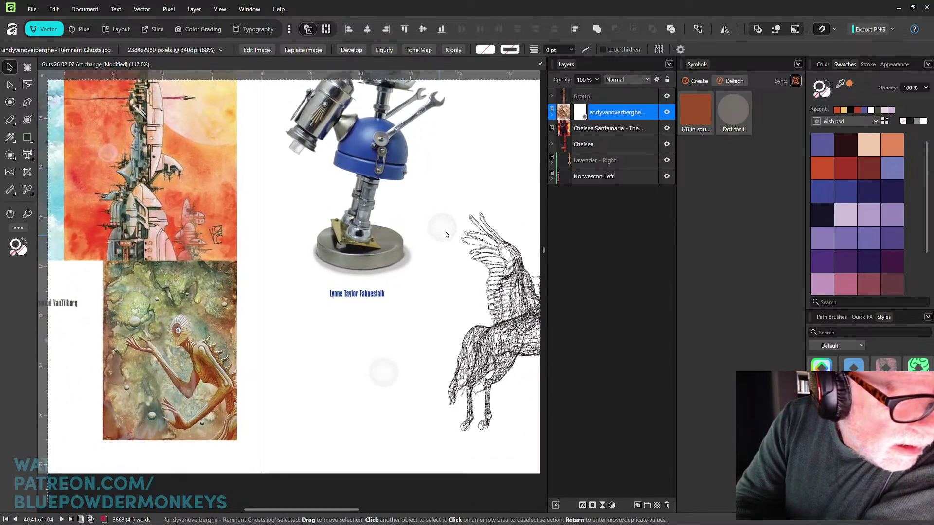
{"action": "scroll", "coordinate": [446, 235], "scroll_direction": "left", "scroll_amount": 5}
{"action": "scroll", "coordinate": [446, 235], "scroll_direction": "up", "scroll_amount": 4}
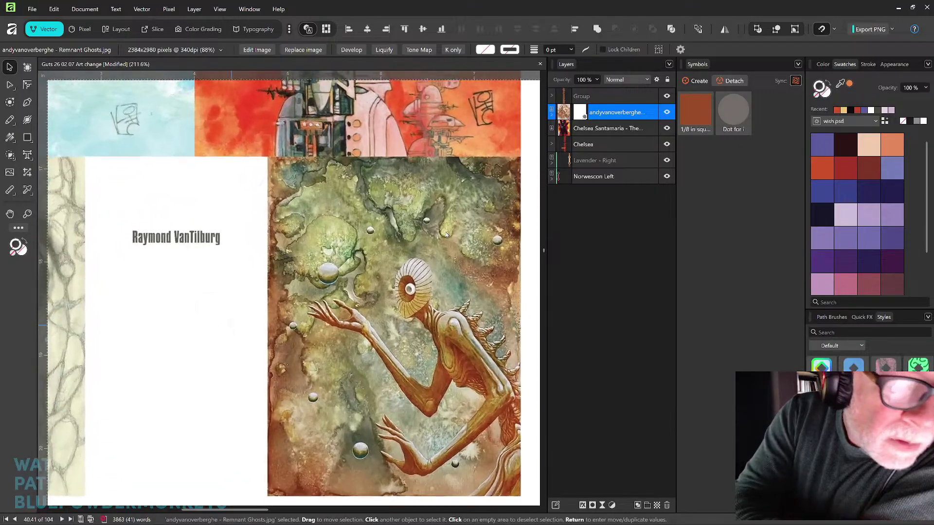
{"action": "scroll", "coordinate": [446, 235], "scroll_direction": "down", "scroll_amount": 1}
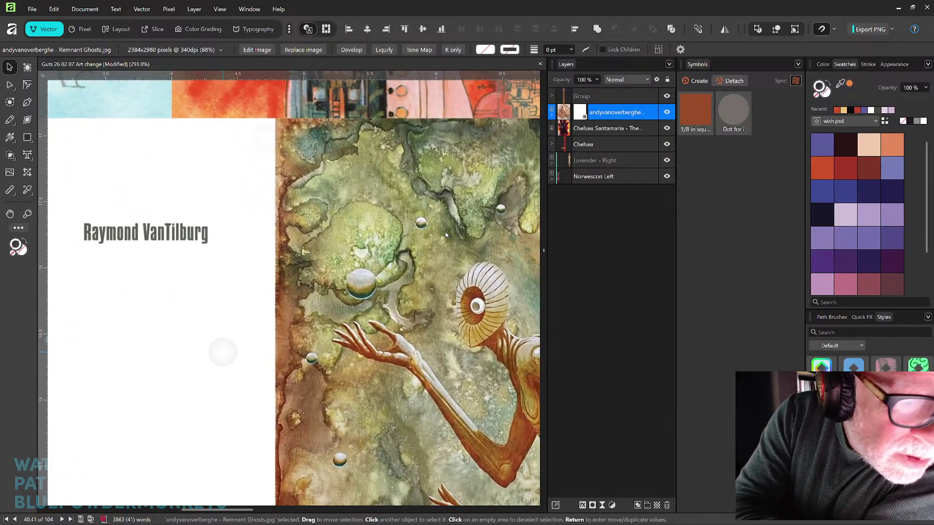
{"action": "scroll", "coordinate": [446, 235], "scroll_direction": "right", "scroll_amount": 5}
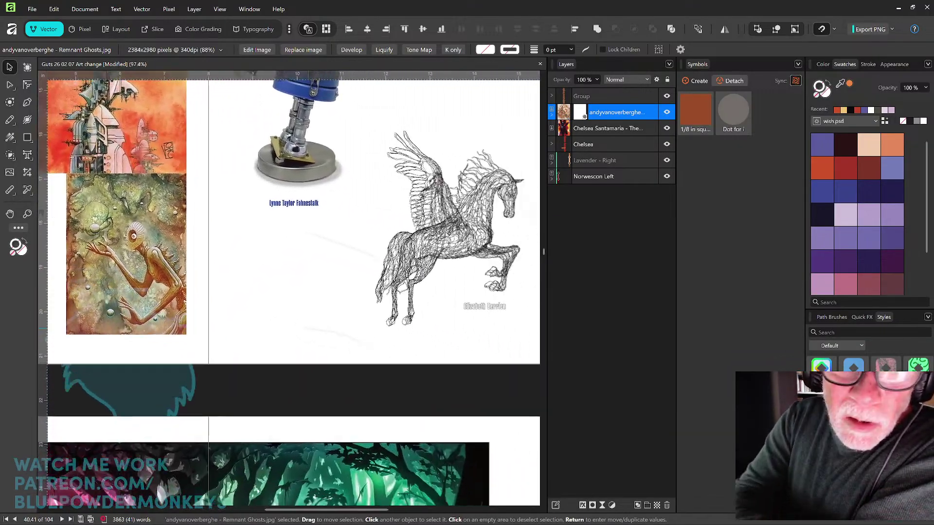
{"action": "scroll", "coordinate": [446, 234], "scroll_direction": "up", "scroll_amount": 1}
{"action": "scroll", "coordinate": [446, 235], "scroll_direction": "up", "scroll_amount": 3}
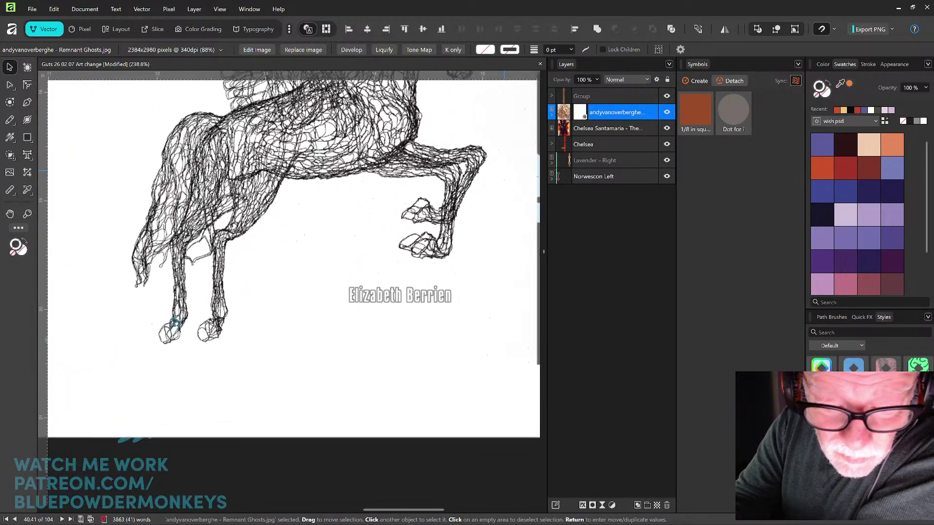
{"action": "scroll", "coordinate": [446, 235], "scroll_direction": "down", "scroll_amount": 6}
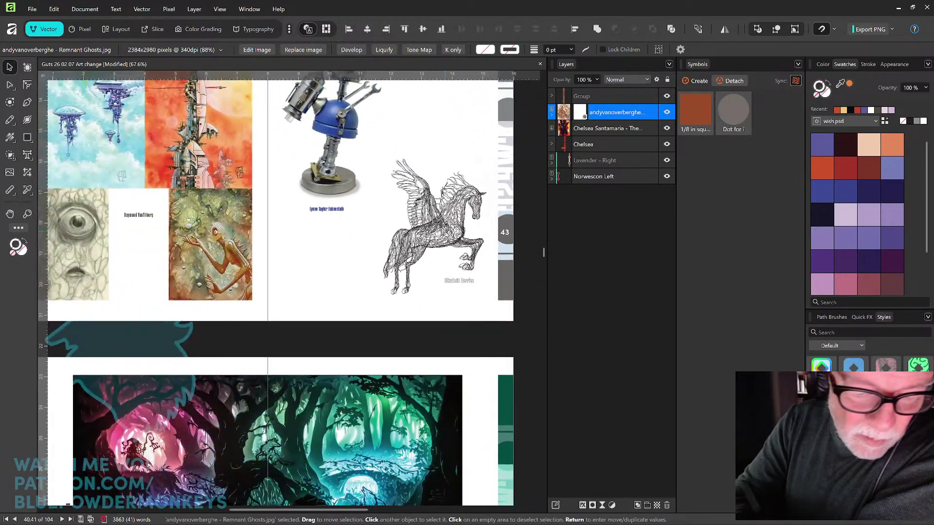
Step: Examine the vertical artist credits beside the forest and portrait artwork on page 44 for i dots
{"action": "scroll", "coordinate": [407, 210], "scroll_direction": "down", "scroll_amount": 5}
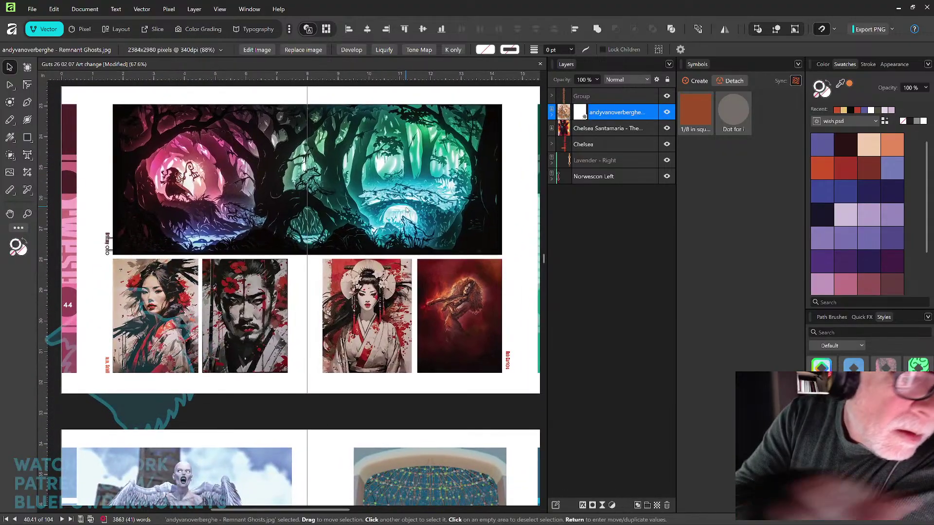
{"action": "scroll", "coordinate": [407, 210], "scroll_direction": "up", "scroll_amount": 3}
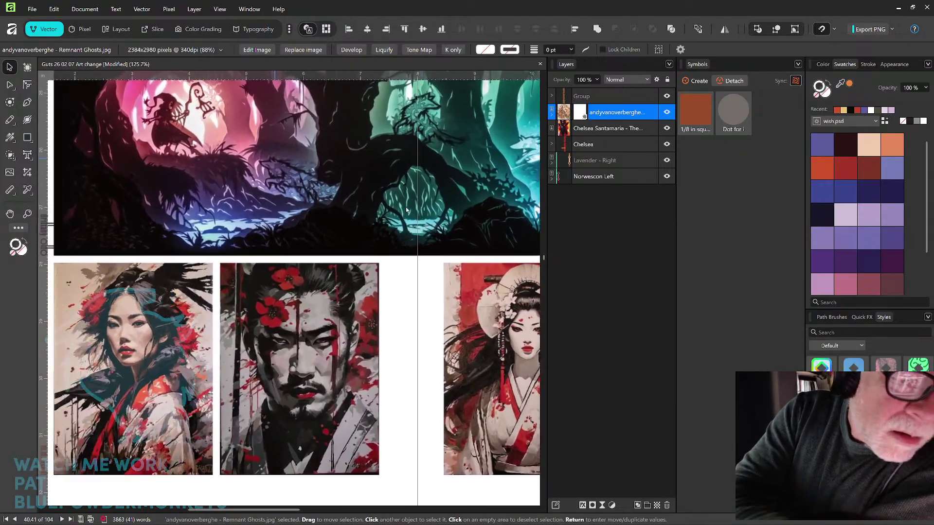
{"action": "scroll", "coordinate": [407, 211], "scroll_direction": "left", "scroll_amount": 3}
{"action": "scroll", "coordinate": [407, 210], "scroll_direction": "down", "scroll_amount": 2}
{"action": "scroll", "coordinate": [406, 211], "scroll_direction": "right", "scroll_amount": 1}
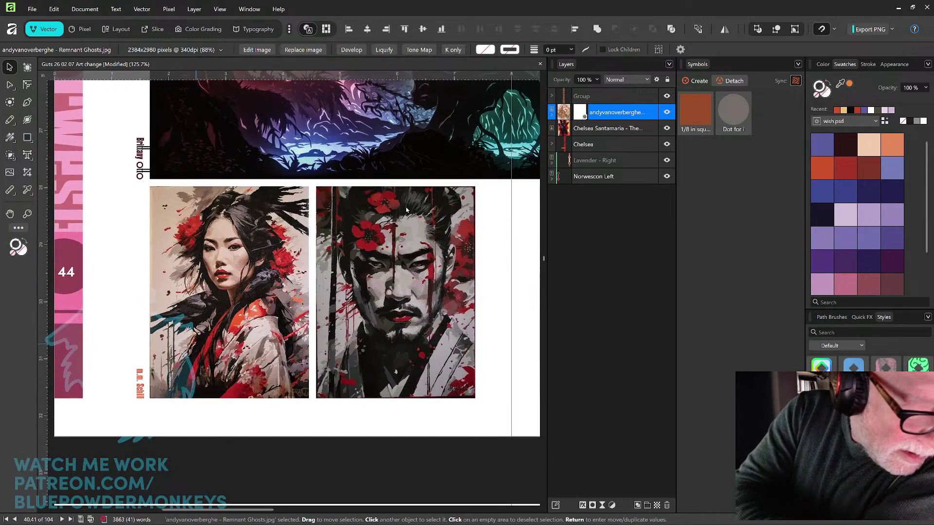
{"action": "scroll", "coordinate": [406, 210], "scroll_direction": "up", "scroll_amount": 3}
{"action": "scroll", "coordinate": [407, 210], "scroll_direction": "down", "scroll_amount": 1}
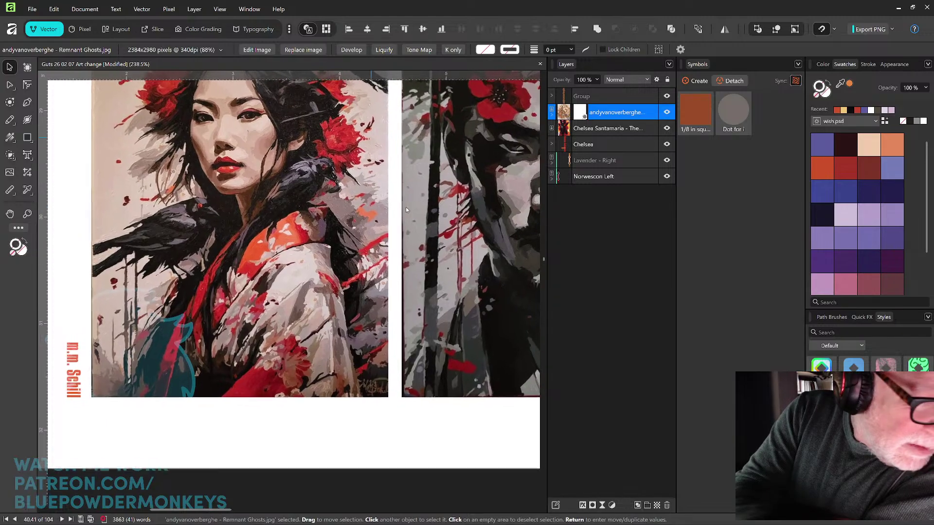
{"action": "scroll", "coordinate": [407, 210], "scroll_direction": "down", "scroll_amount": 3}
{"action": "scroll", "coordinate": [407, 210], "scroll_direction": "left", "scroll_amount": 3}
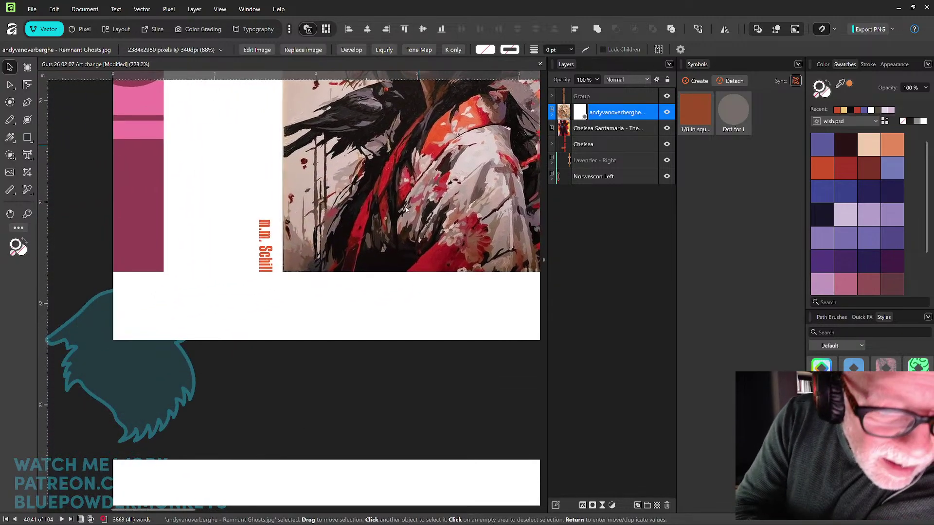
{"action": "scroll", "coordinate": [407, 210], "scroll_direction": "up", "scroll_amount": 3}
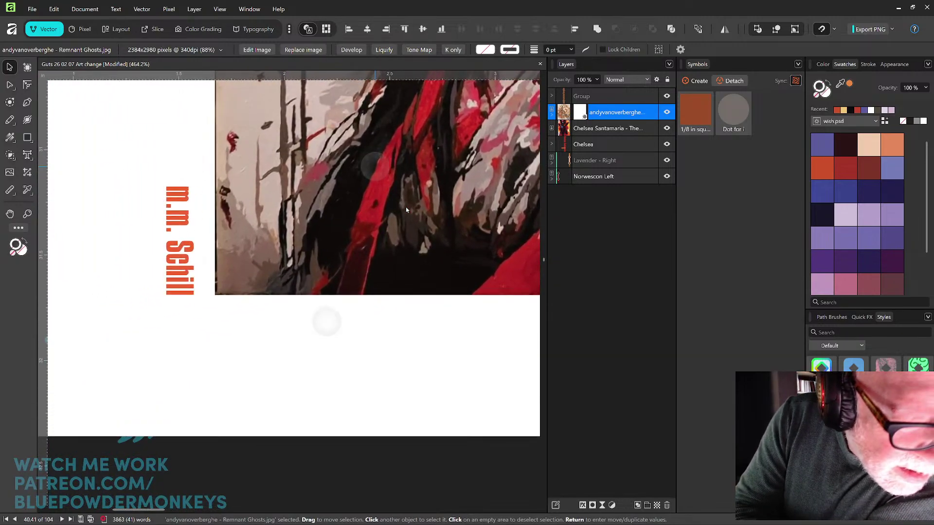
Step: Inspect the vertical red artist credit beside the dark red artwork on the page facing page 44 up close
{"action": "scroll", "coordinate": [406, 210], "scroll_direction": "down", "scroll_amount": 4}
{"action": "scroll", "coordinate": [406, 210], "scroll_direction": "right", "scroll_amount": 3}
{"action": "scroll", "coordinate": [406, 210], "scroll_direction": "right", "scroll_amount": 5}
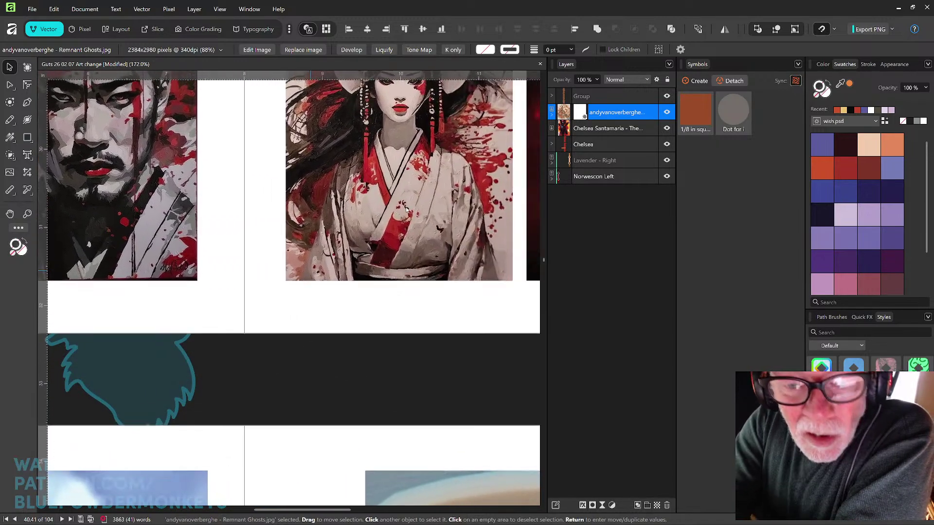
{"action": "scroll", "coordinate": [406, 210], "scroll_direction": "up", "scroll_amount": 2}
{"action": "left_click_drag", "start_coordinate": [493, 291], "coordinate": [241, 309]}
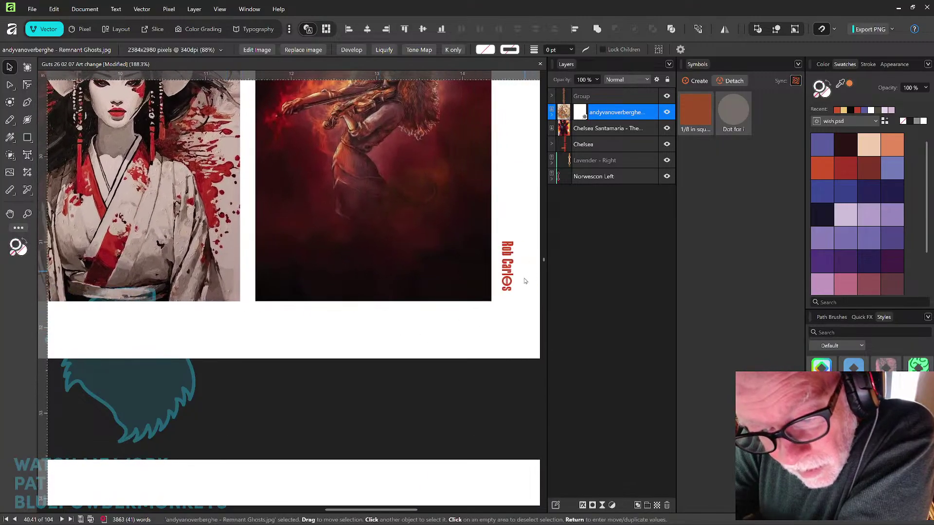
{"action": "scroll", "coordinate": [524, 269], "scroll_direction": "up", "scroll_amount": 4}
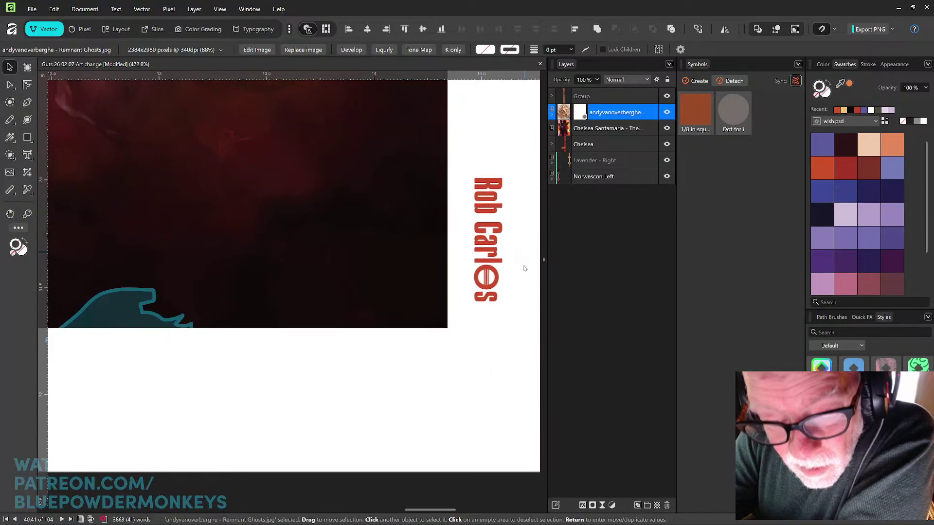
{"action": "scroll", "coordinate": [524, 268], "scroll_direction": "up", "scroll_amount": 3}
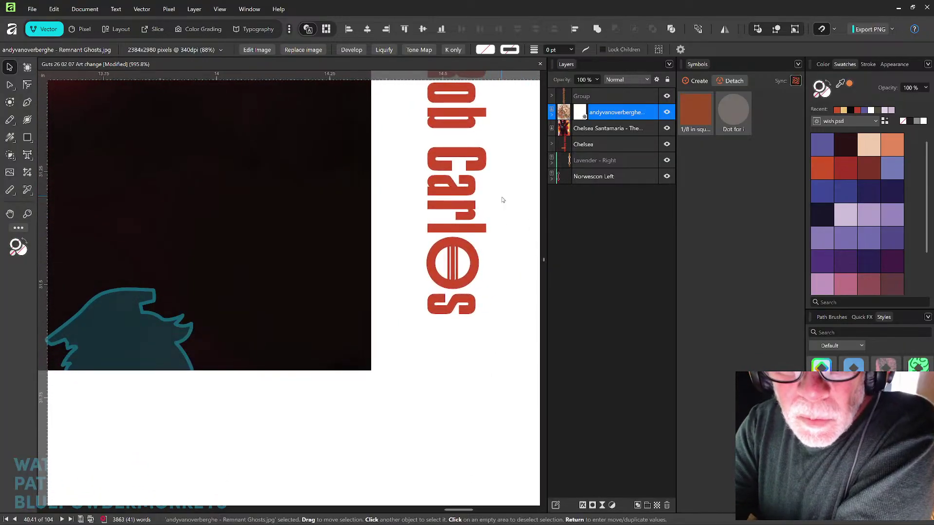
Step: Move the two outer thin bars inside the round letter o of page 45's vertical red artist credit farther from the middle bar
{"action": "scroll", "coordinate": [503, 200], "scroll_direction": "down", "scroll_amount": 4}
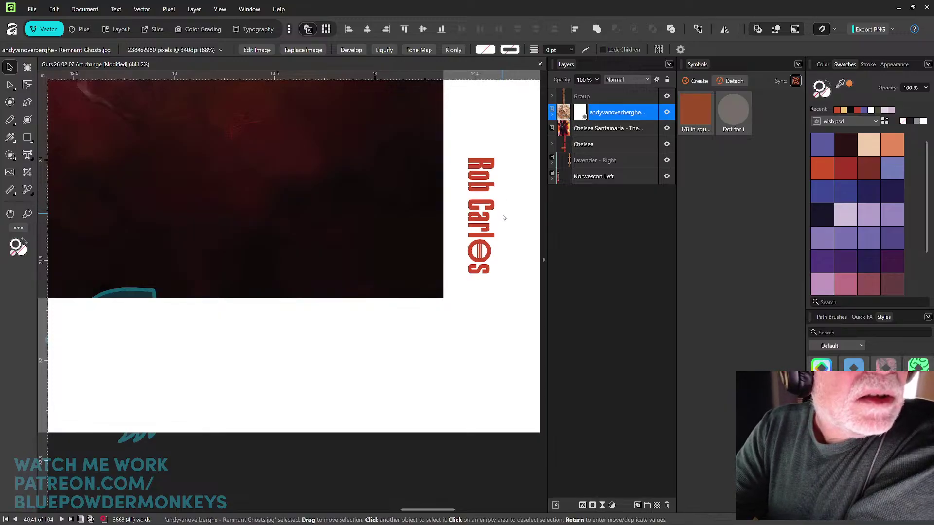
{"action": "scroll", "coordinate": [504, 209], "scroll_direction": "down", "scroll_amount": 4}
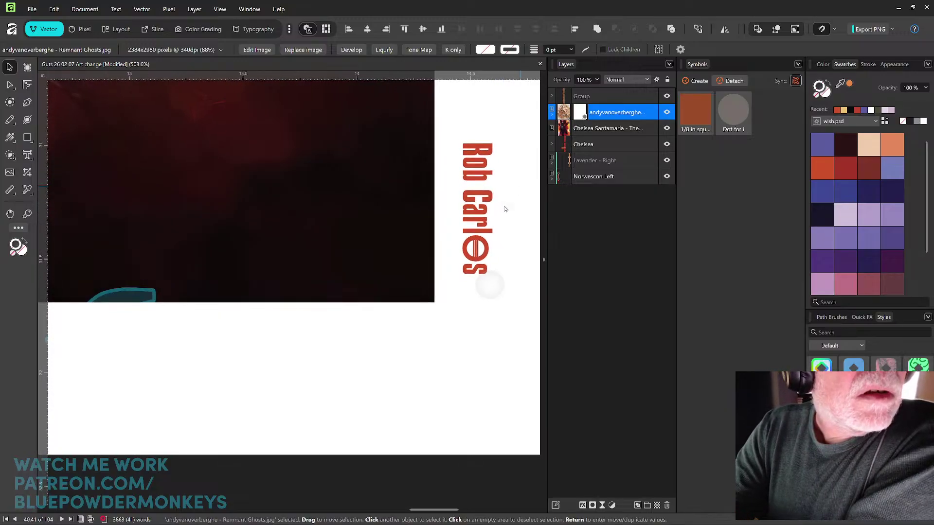
{"action": "scroll", "coordinate": [504, 209], "scroll_direction": "down", "scroll_amount": 3}
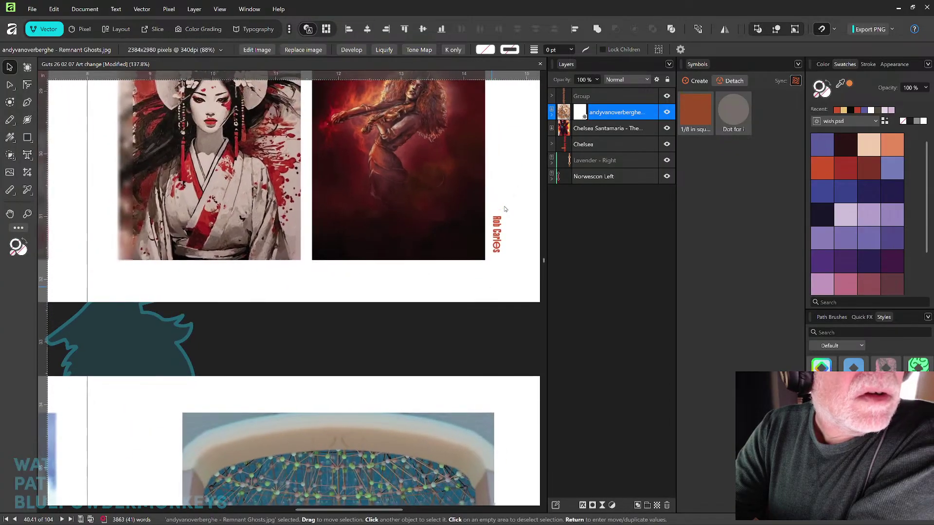
{"action": "scroll", "coordinate": [504, 209], "scroll_direction": "down", "scroll_amount": 1}
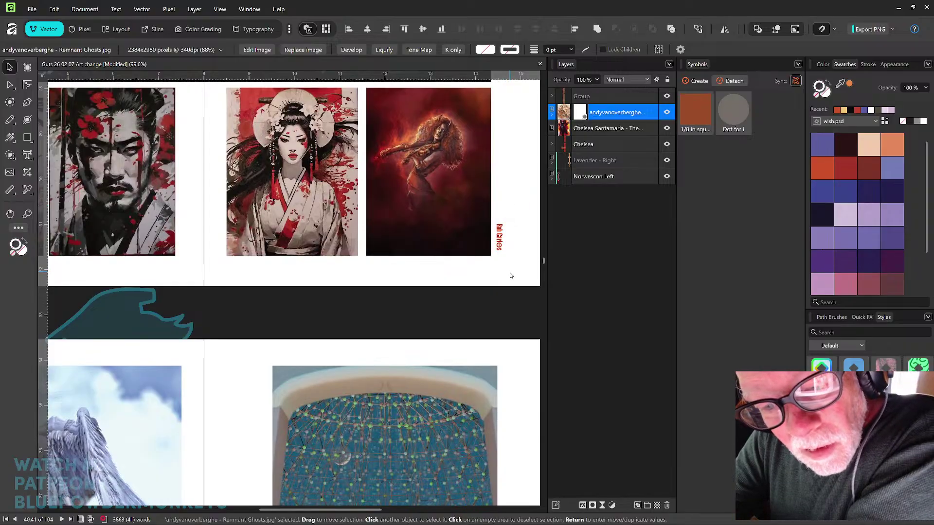
{"action": "scroll", "coordinate": [513, 264], "scroll_direction": "up", "scroll_amount": 9}
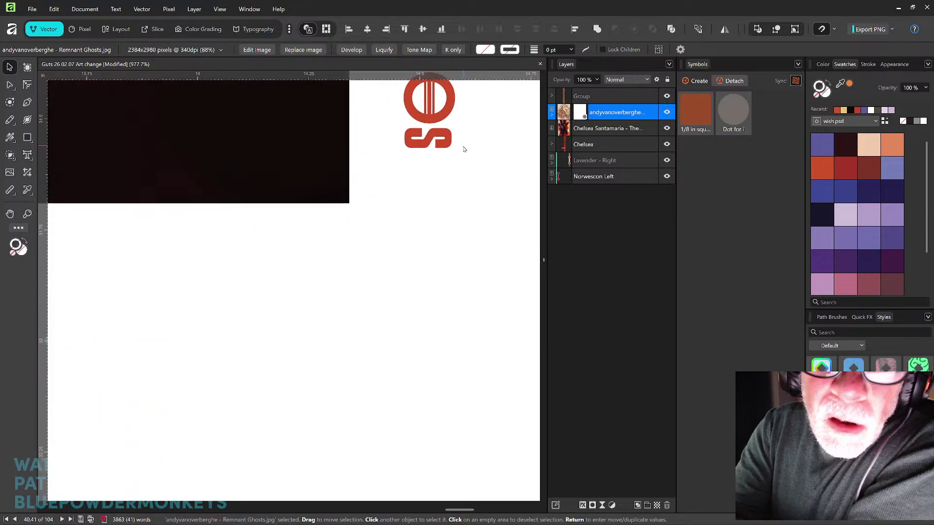
{"action": "scroll", "coordinate": [461, 227], "scroll_direction": "up", "scroll_amount": 2}
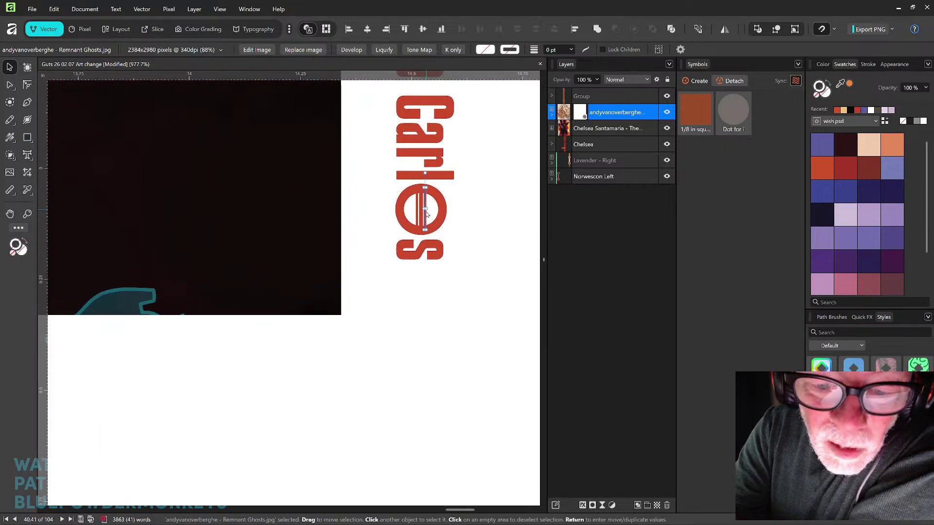
{"action": "left_click", "coordinate": [426, 215]}
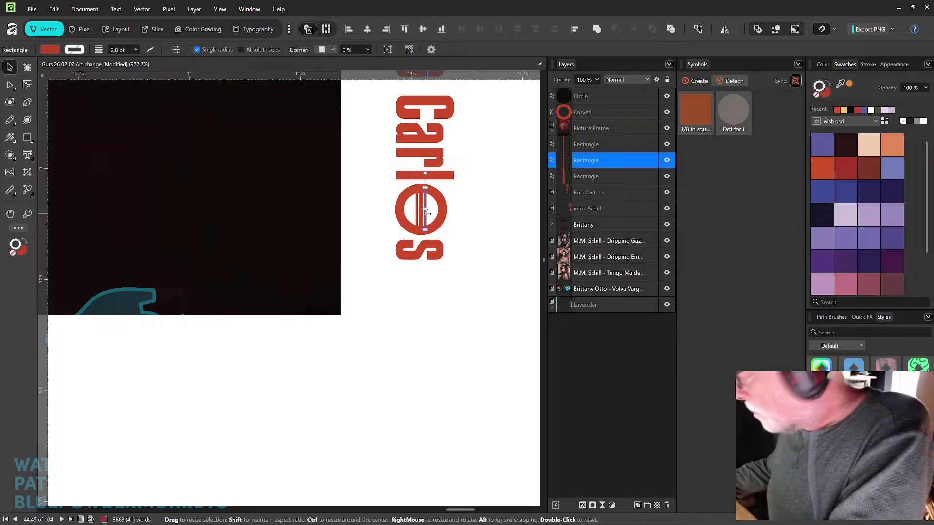
{"action": "left_click_drag", "start_coordinate": [427, 214], "coordinate": [428, 218]}
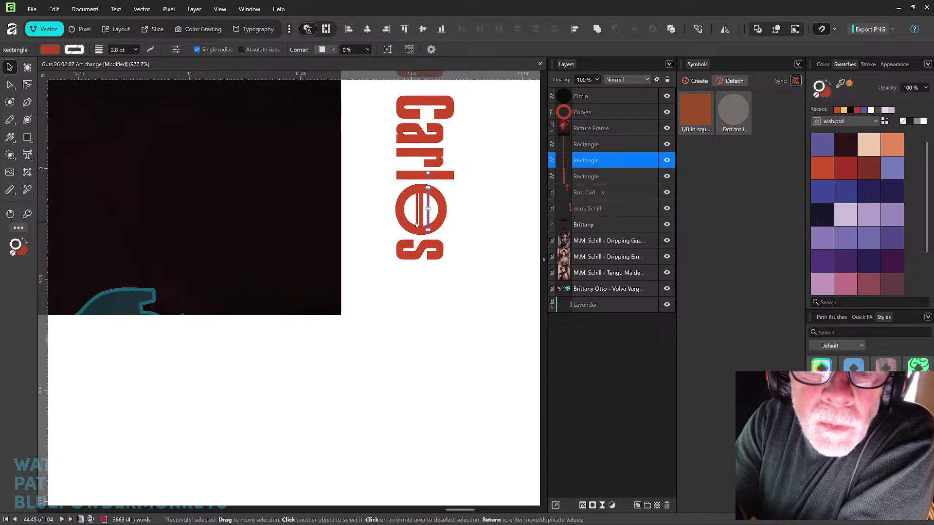
{"action": "left_click", "coordinate": [418, 223]}
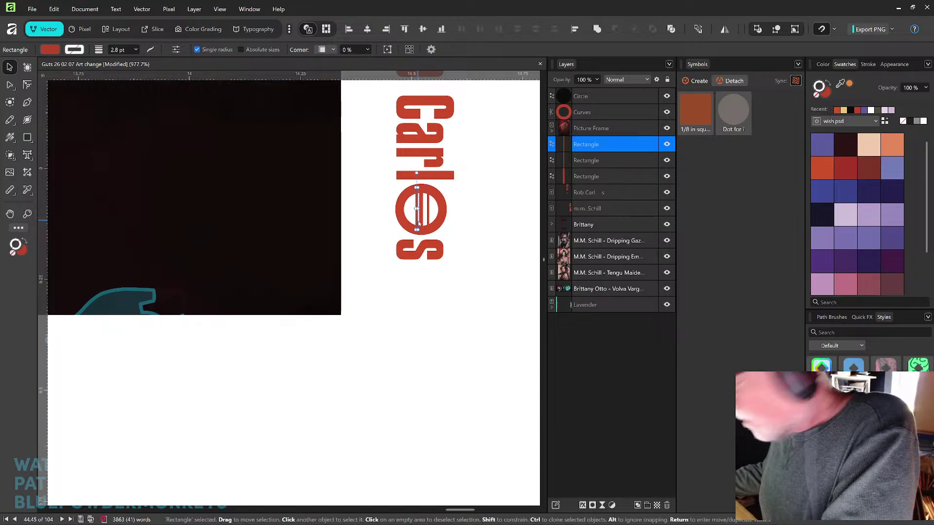
{"action": "left_click_drag", "start_coordinate": [418, 224], "coordinate": [415, 225]}
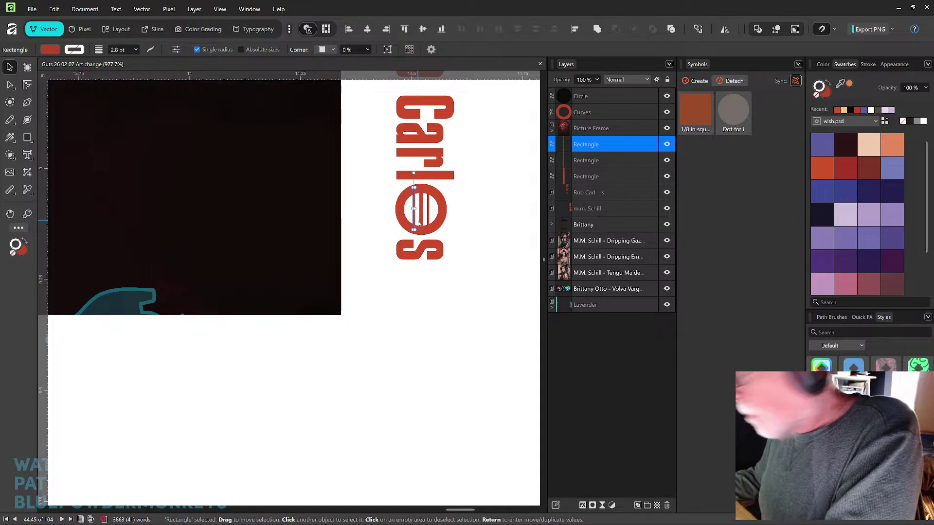
Step: Look over the artwork and vertical credits on pages 44 and 45 and the spreads around them, leaving nothing selected
{"action": "scroll", "coordinate": [418, 223], "scroll_direction": "down", "scroll_amount": 3}
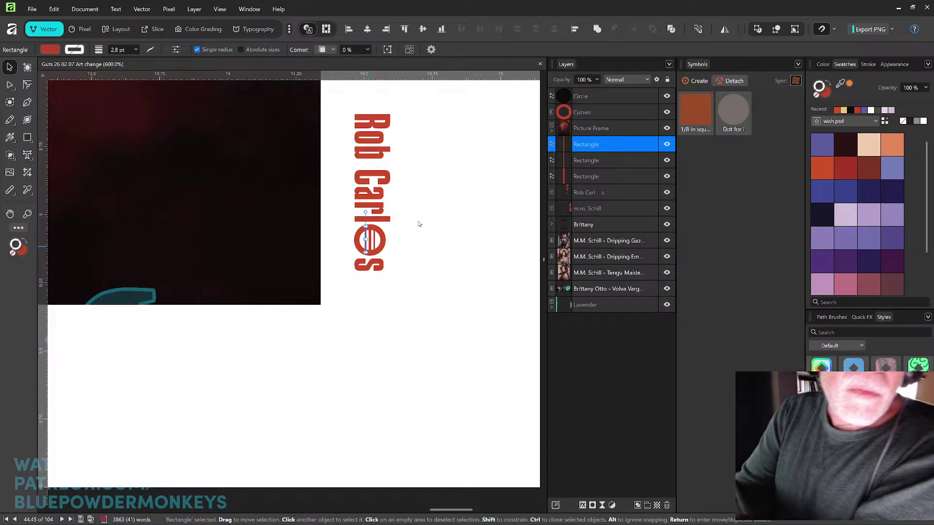
{"action": "mouse_move", "coordinate": [225, 279]}
{"action": "left_mouse_down"}
{"action": "mouse_move", "coordinate": [355, 246]}
{"action": "mouse_move", "coordinate": [452, 258]}
{"action": "mouse_move", "coordinate": [474, 308]}
{"action": "left_mouse_up"}
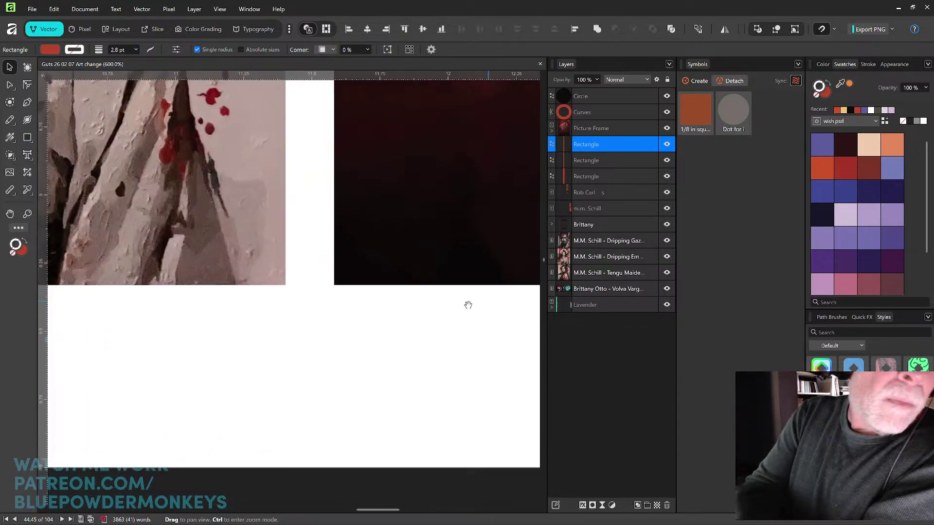
{"action": "scroll", "coordinate": [473, 308], "scroll_direction": "left", "scroll_amount": 10}
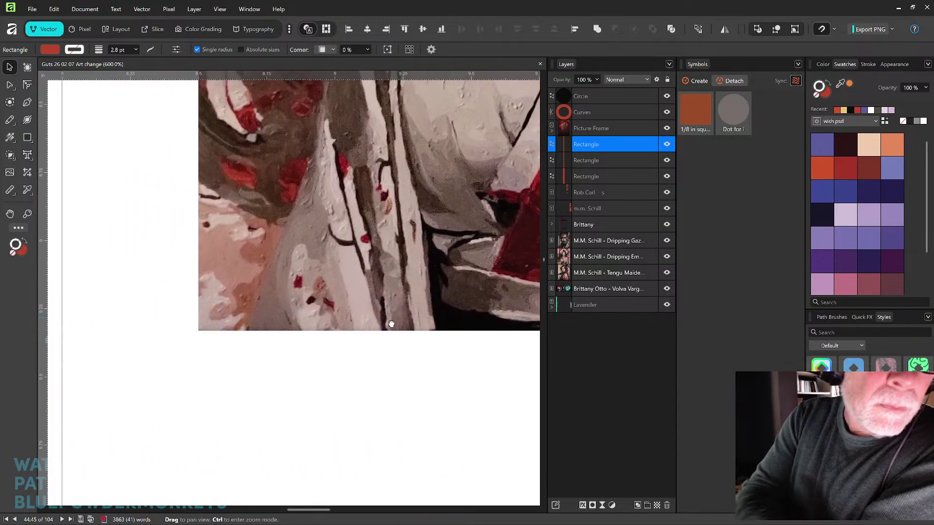
{"action": "scroll", "coordinate": [391, 324], "scroll_direction": "up", "scroll_amount": 5}
{"action": "scroll", "coordinate": [391, 324], "scroll_direction": "left", "scroll_amount": 3}
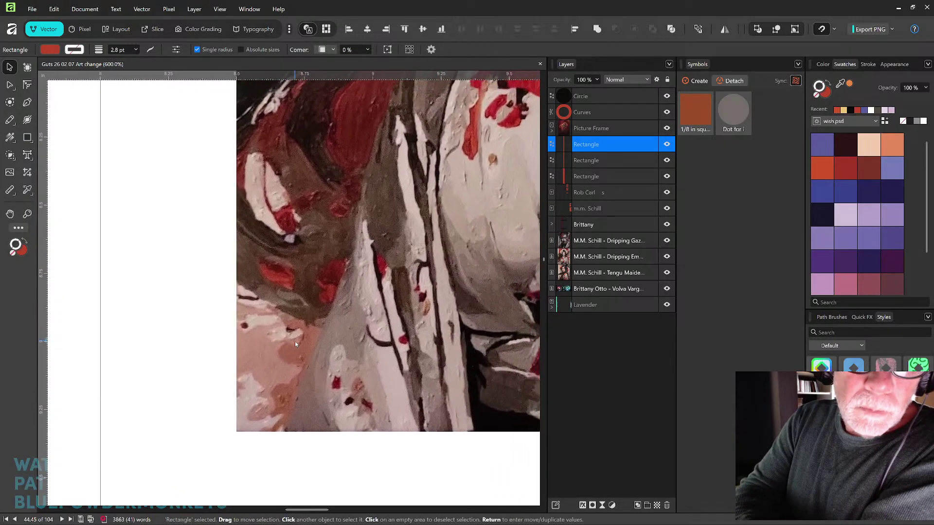
{"action": "key", "text": "ctrl+1"}
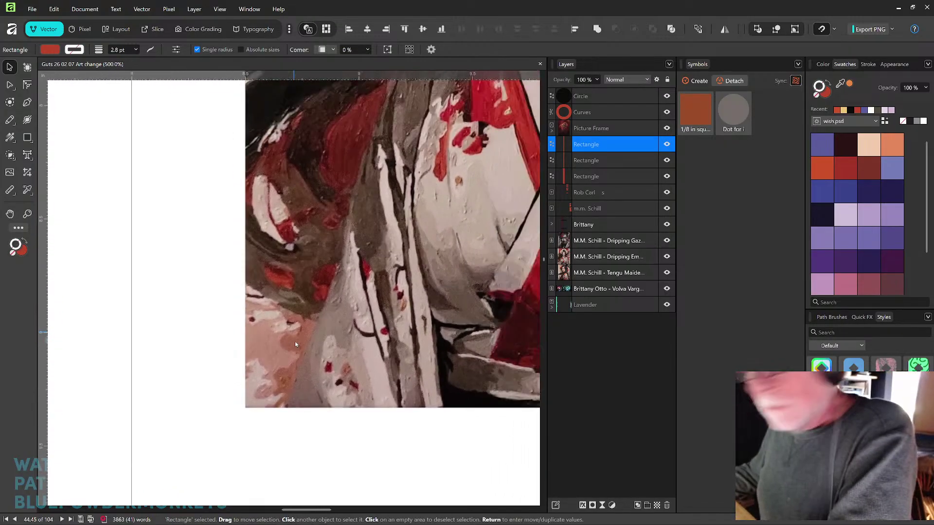
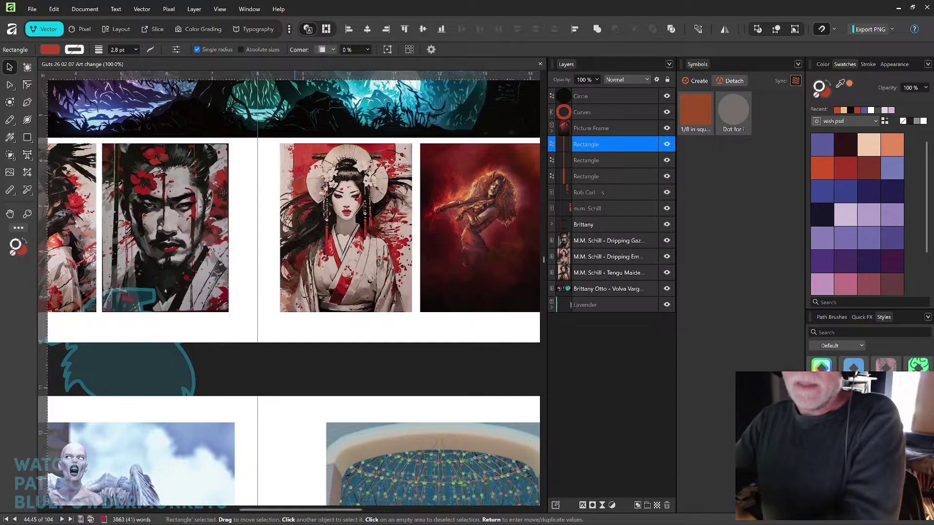
{"action": "left_click_drag", "start_coordinate": [474, 139], "coordinate": [471, 160]}
{"action": "scroll", "coordinate": [471, 160], "scroll_direction": "down", "scroll_amount": 1}
{"action": "scroll", "coordinate": [427, 242], "scroll_direction": "down", "scroll_amount": 2}
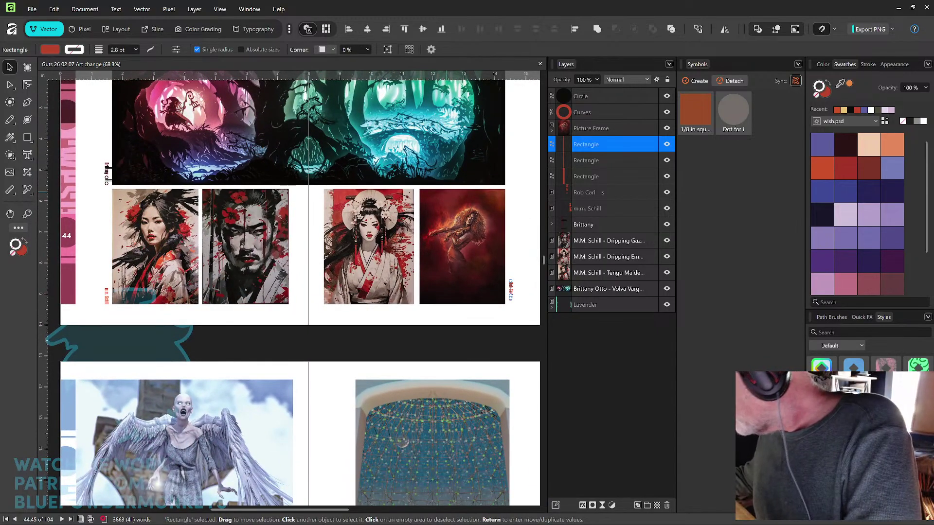
{"action": "scroll", "coordinate": [291, 288], "scroll_direction": "down", "scroll_amount": 2}
{"action": "scroll", "coordinate": [291, 287], "scroll_direction": "down", "scroll_amount": 3}
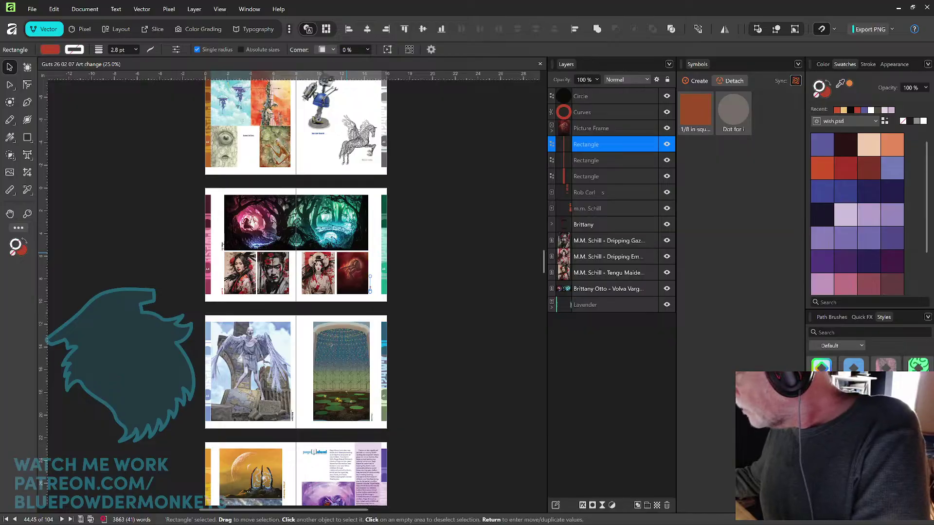
{"action": "scroll", "coordinate": [291, 287], "scroll_direction": "up", "scroll_amount": 3}
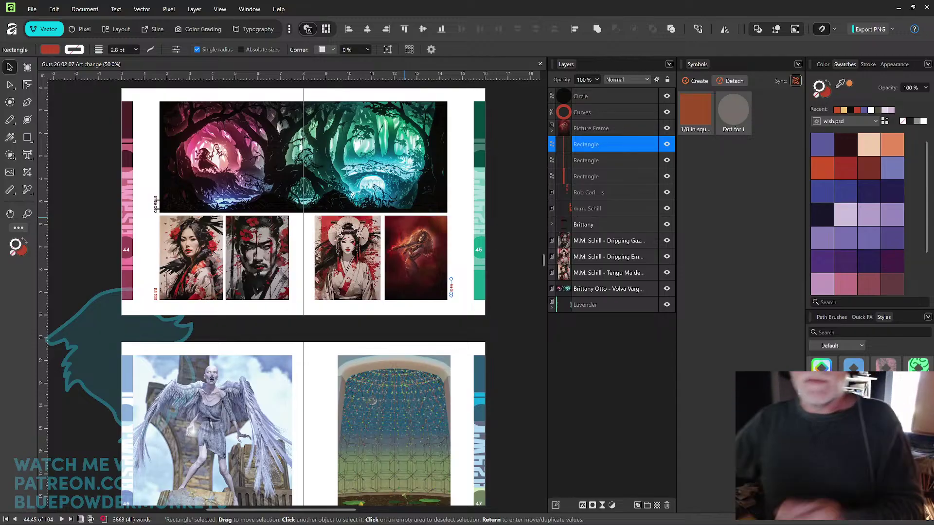
{"action": "left_click", "coordinate": [461, 180]}
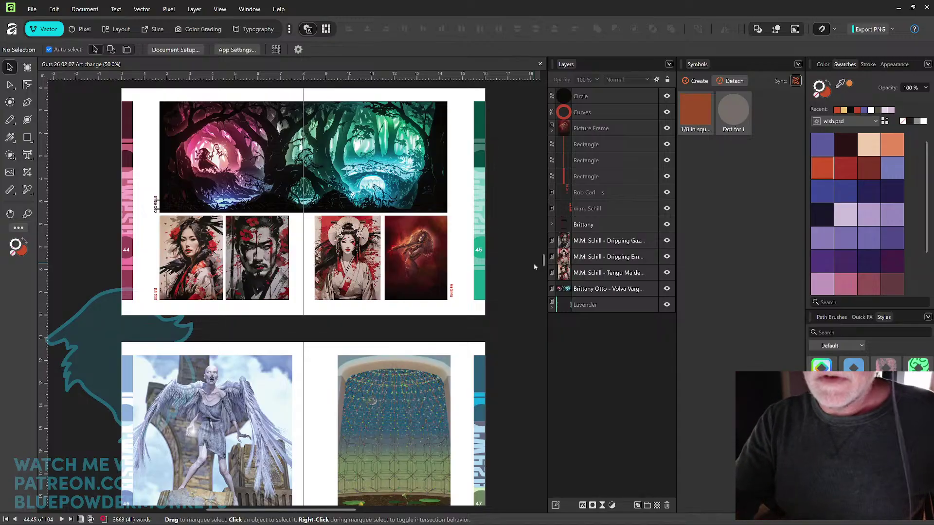
Step: Convert the two-line "artist guest of honor" title on page 9 to curves and leave it deselected
{"action": "left_click_drag", "start_coordinate": [544, 261], "coordinate": [565, 96]}
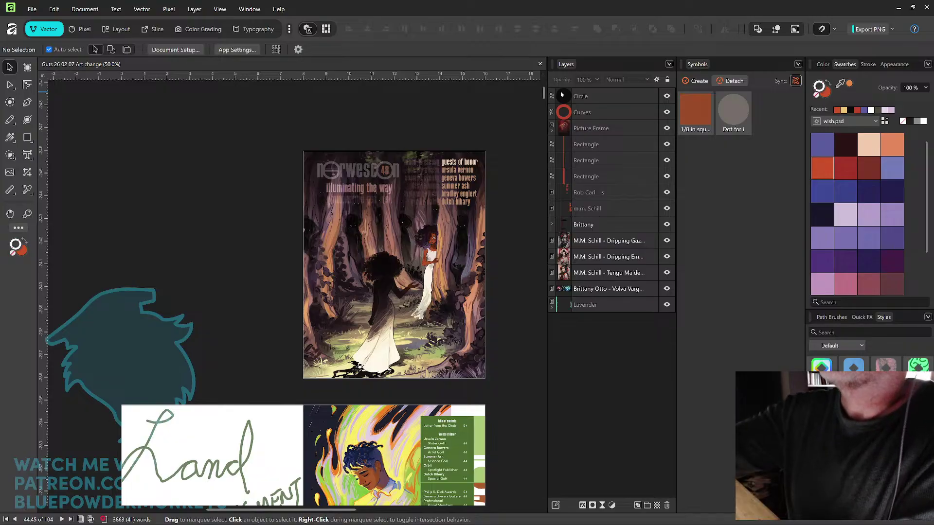
{"action": "left_click_drag", "start_coordinate": [545, 94], "coordinate": [545, 130]}
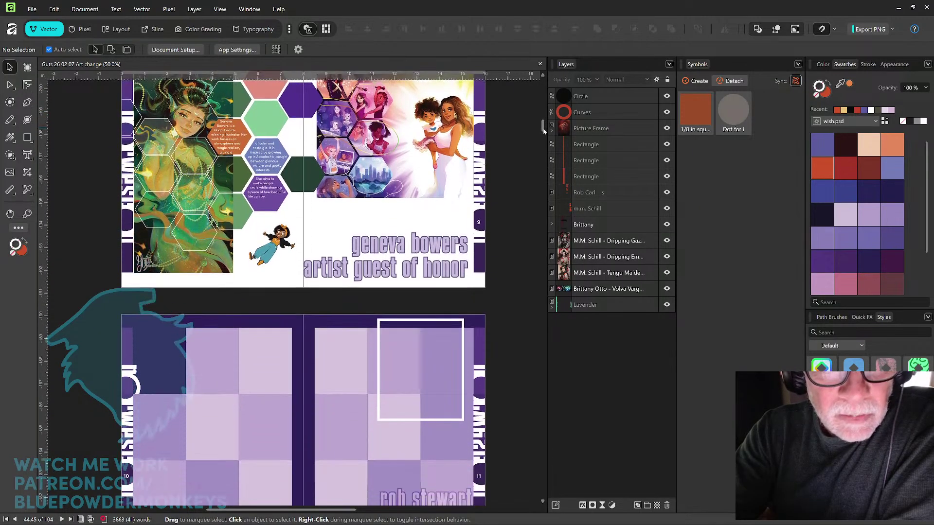
{"action": "scroll", "coordinate": [544, 130], "scroll_direction": "up", "scroll_amount": 1}
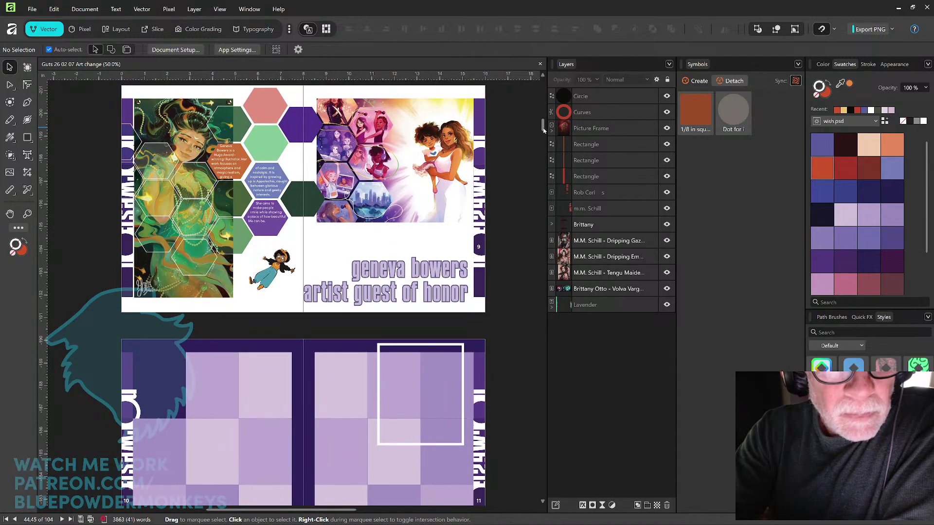
{"action": "scroll", "coordinate": [543, 129], "scroll_direction": "up", "scroll_amount": 1}
{"action": "scroll", "coordinate": [414, 271], "scroll_direction": "up", "scroll_amount": 5}
{"action": "left_click_drag", "start_coordinate": [204, 276], "coordinate": [406, 242]}
{"action": "left_click", "coordinate": [376, 289]}
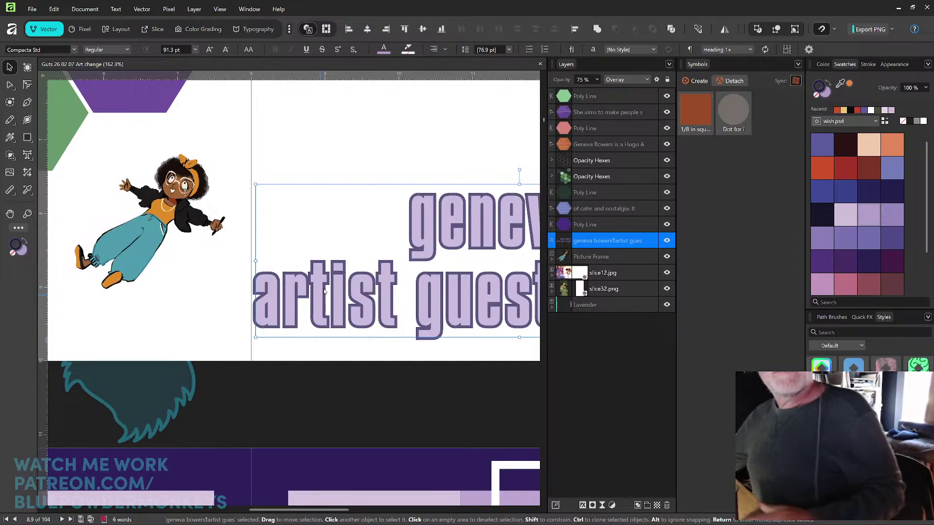
{"action": "right_click", "coordinate": [337, 227]}
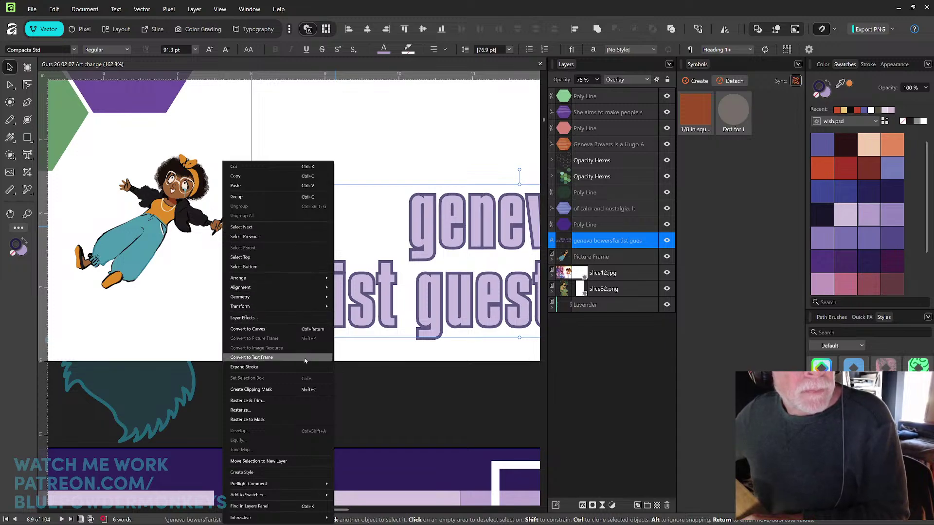
{"action": "left_click", "coordinate": [306, 329]}
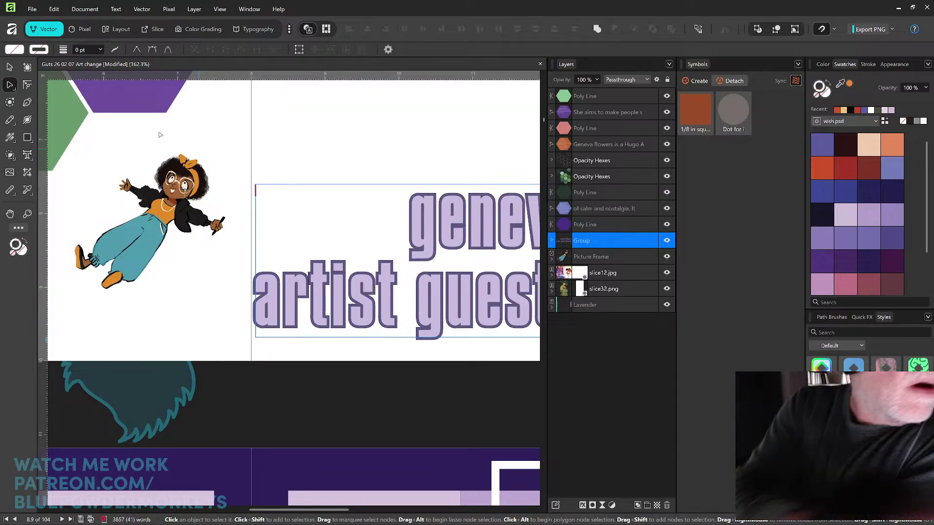
{"action": "key", "text": "v"}
{"action": "left_click", "coordinate": [371, 170]}
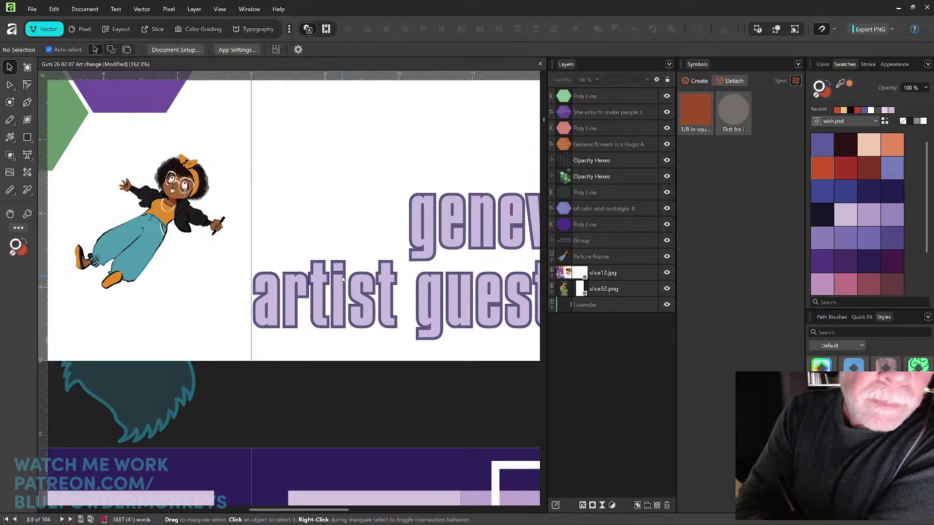
Step: Draw a small circle above the word "artist" and copy the title lettering's purple fill and outline style onto it
{"action": "left_click", "coordinate": [28, 140]}
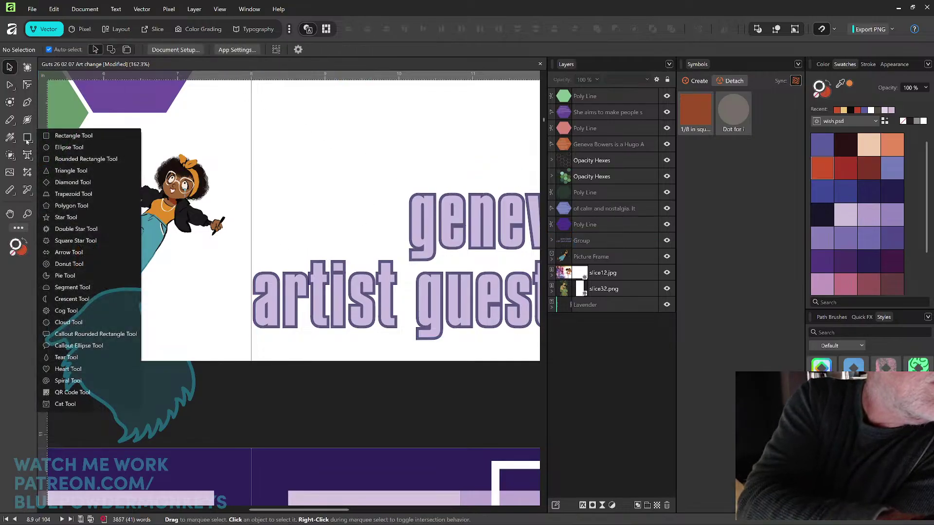
{"action": "left_click", "coordinate": [74, 148]}
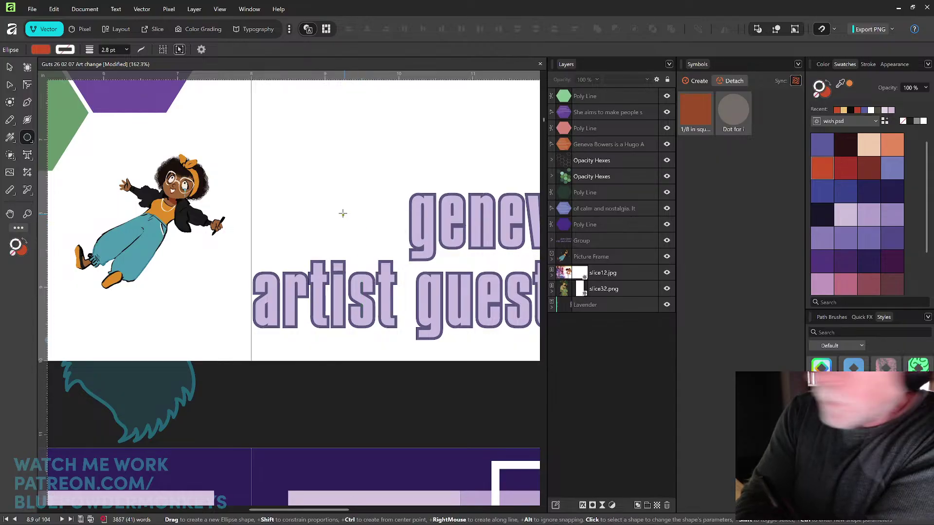
{"action": "left_click_drag", "start_coordinate": [342, 212], "coordinate": [352, 230]}
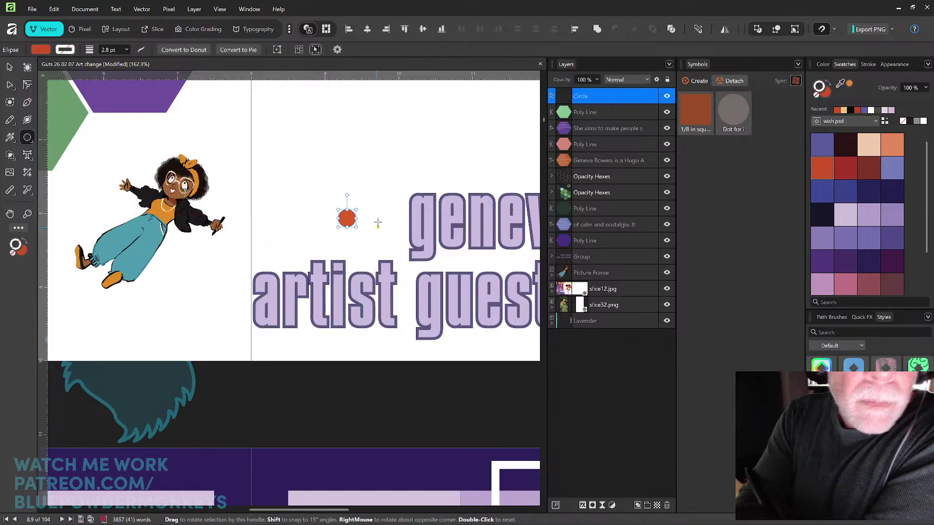
{"action": "left_click", "coordinate": [27, 190]}
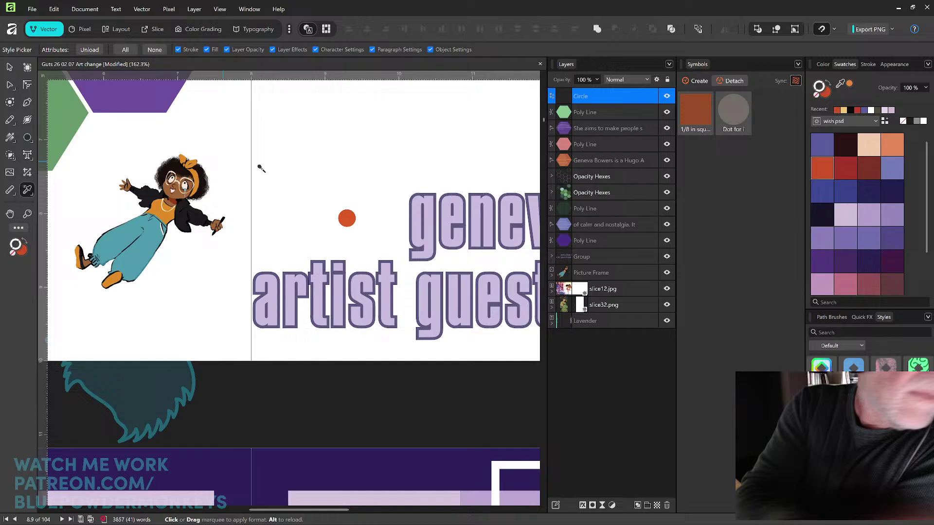
{"action": "left_click", "coordinate": [384, 271]}
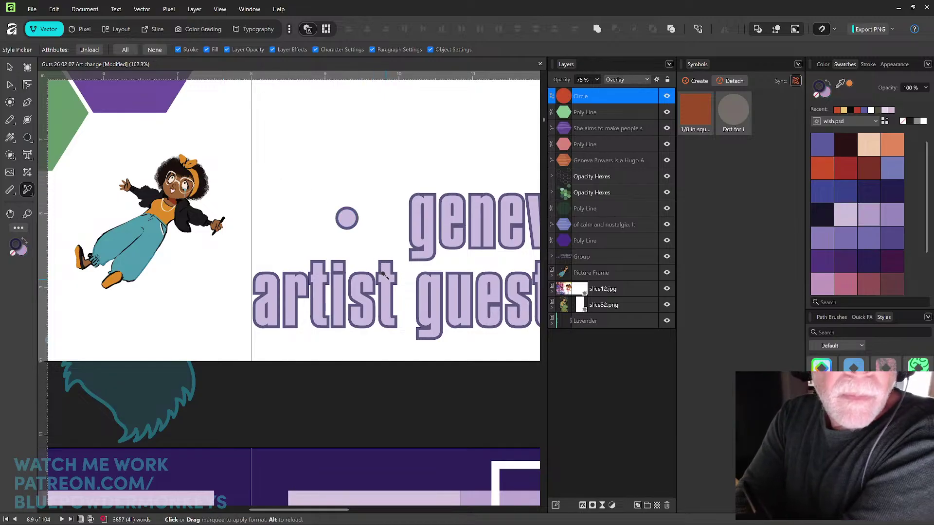
Step: Delete the square dot from the i in "artist", keeping the letter's stem
{"action": "left_click", "coordinate": [10, 84]}
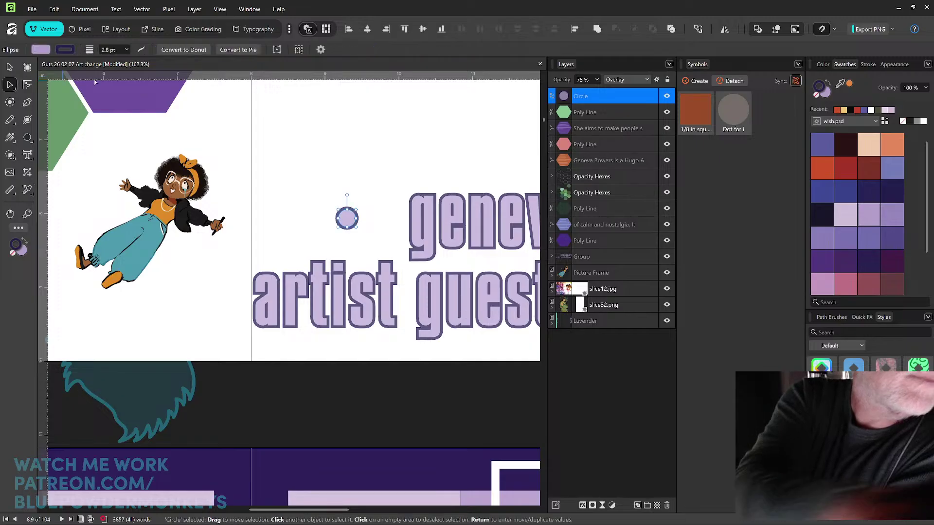
{"action": "left_click", "coordinate": [343, 266]}
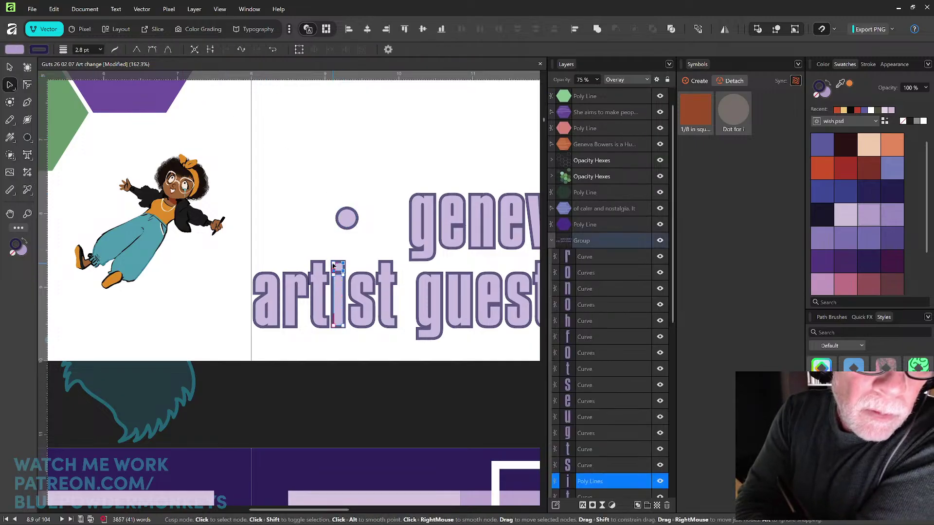
{"action": "key", "text": "Delete"}
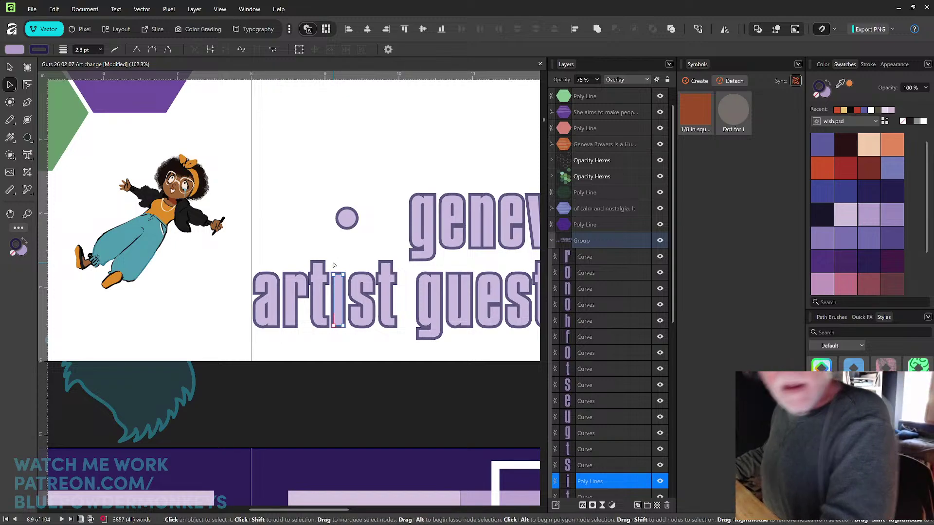
Step: Move the purple circle above the i stem in "artist", leaving a small gap, and deselect it
{"action": "key", "text": "v"}
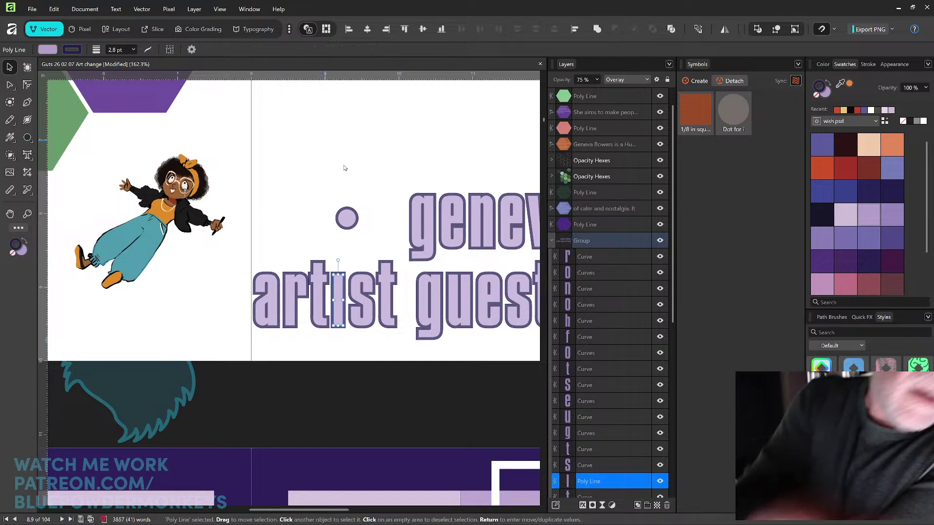
{"action": "left_click_drag", "start_coordinate": [351, 222], "coordinate": [338, 258]}
{"action": "scroll", "coordinate": [339, 257], "scroll_direction": "up", "scroll_amount": 6}
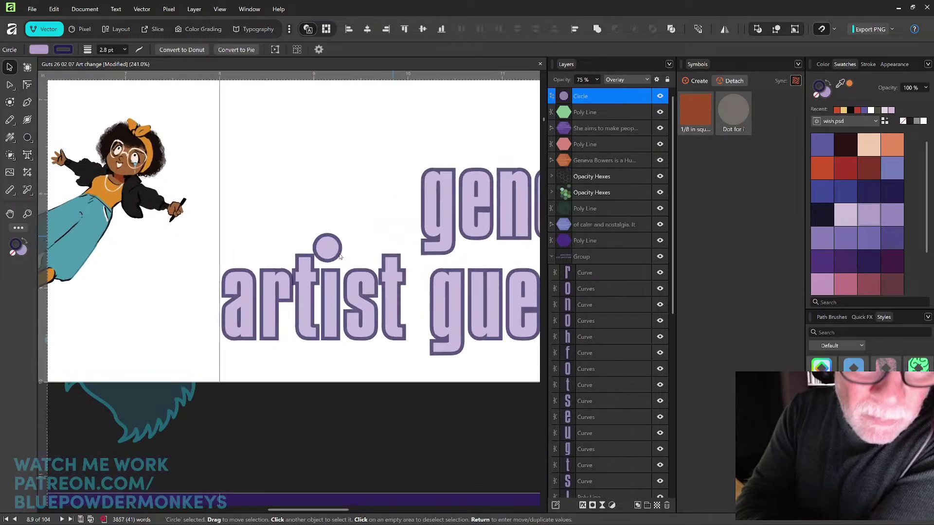
{"action": "left_click_drag", "start_coordinate": [240, 227], "coordinate": [251, 236]}
{"action": "scroll", "coordinate": [343, 203], "scroll_direction": "down", "scroll_amount": 3}
{"action": "scroll", "coordinate": [343, 203], "scroll_direction": "down", "scroll_amount": 4}
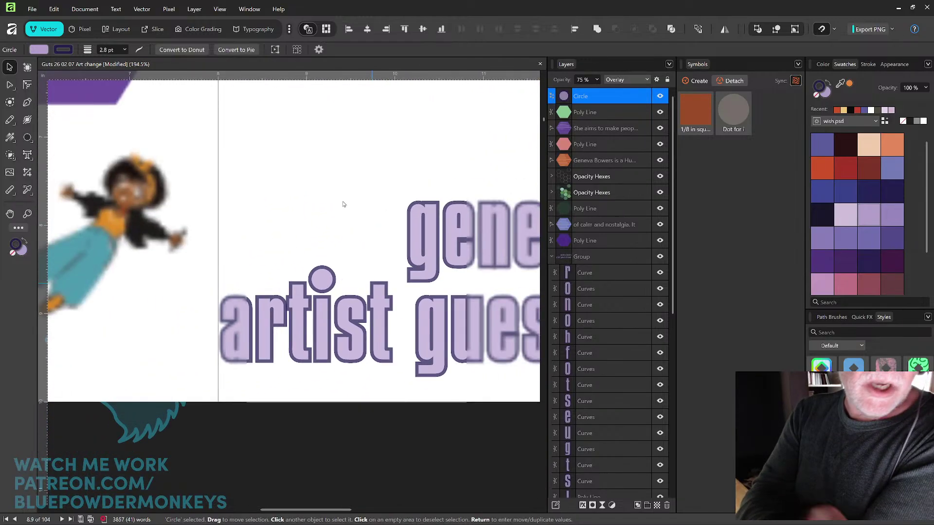
{"action": "scroll", "coordinate": [344, 204], "scroll_direction": "down", "scroll_amount": 1}
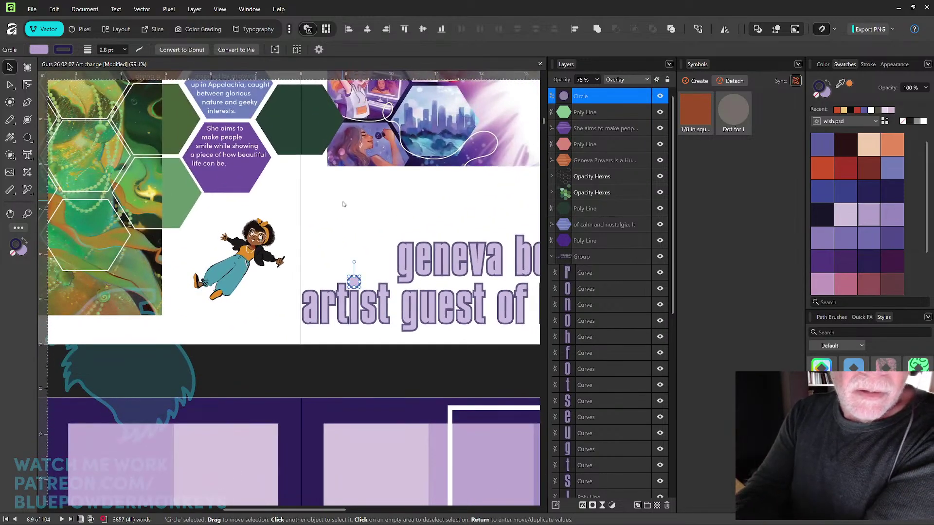
{"action": "left_click_drag", "start_coordinate": [432, 279], "coordinate": [427, 297]}
{"action": "left_click_drag", "start_coordinate": [350, 302], "coordinate": [350, 287]}
{"action": "left_click", "coordinate": [442, 228]}
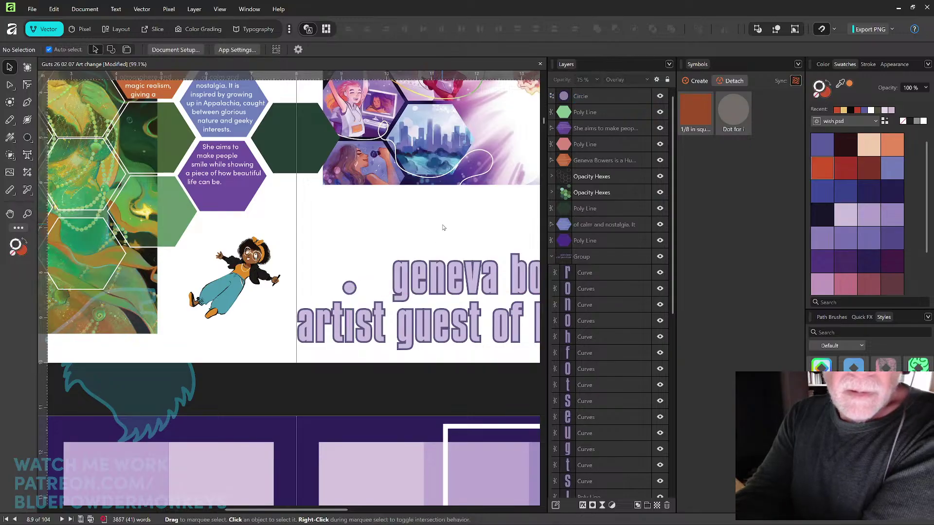
Step: Look over the page 9 title and the following spreads through to the Philip K. Dick Award covers and publisher credits on page 19
{"action": "scroll", "coordinate": [442, 283], "scroll_direction": "right", "scroll_amount": 5}
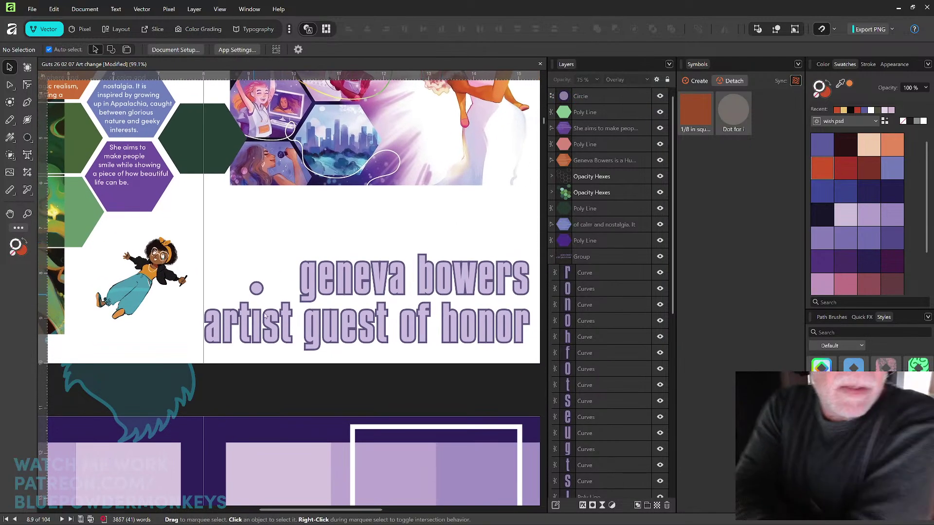
{"action": "scroll", "coordinate": [450, 362], "scroll_direction": "up", "scroll_amount": 5}
{"action": "scroll", "coordinate": [450, 362], "scroll_direction": "left", "scroll_amount": 2}
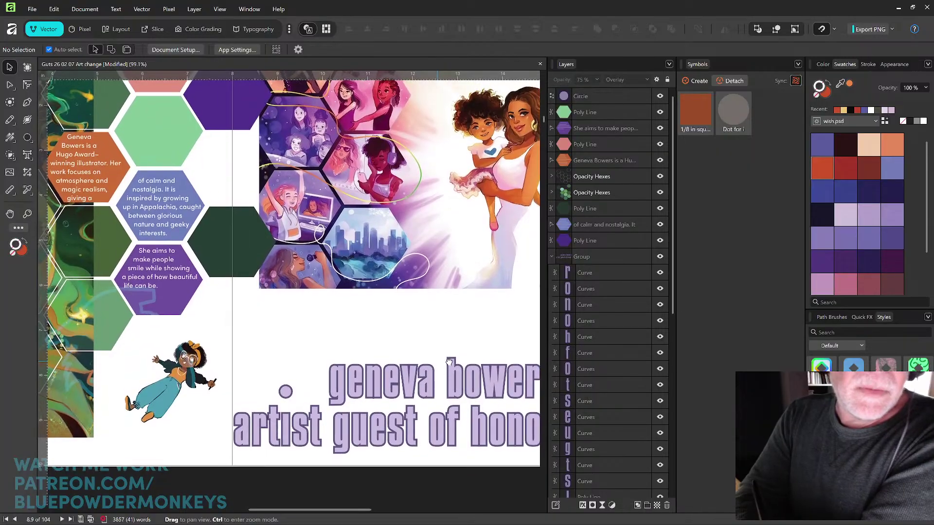
{"action": "scroll", "coordinate": [450, 362], "scroll_direction": "down", "scroll_amount": 8}
{"action": "scroll", "coordinate": [452, 207], "scroll_direction": "down", "scroll_amount": 3}
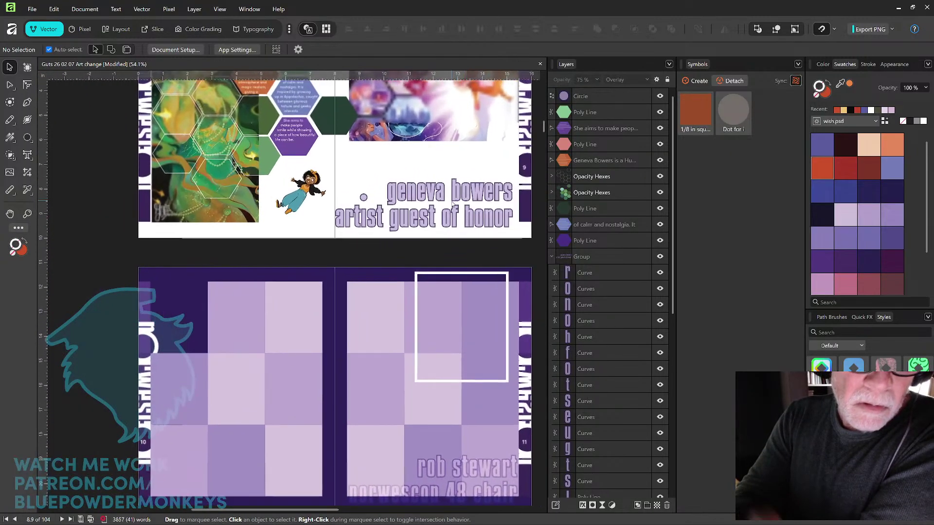
{"action": "scroll", "coordinate": [432, 340], "scroll_direction": "down", "scroll_amount": 6}
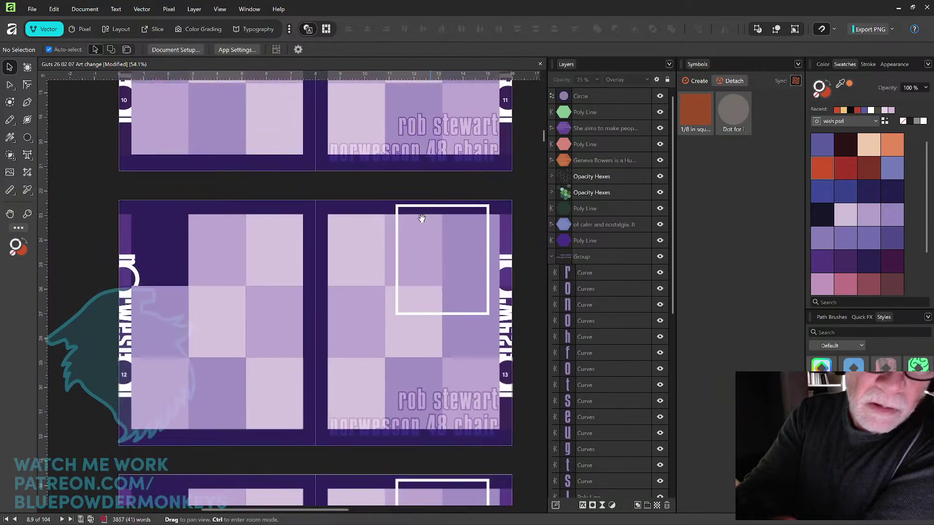
{"action": "scroll", "coordinate": [421, 219], "scroll_direction": "down", "scroll_amount": 10}
{"action": "scroll", "coordinate": [422, 218], "scroll_direction": "right", "scroll_amount": 2}
{"action": "scroll", "coordinate": [389, 195], "scroll_direction": "down", "scroll_amount": 4}
{"action": "scroll", "coordinate": [390, 194], "scroll_direction": "left", "scroll_amount": 2}
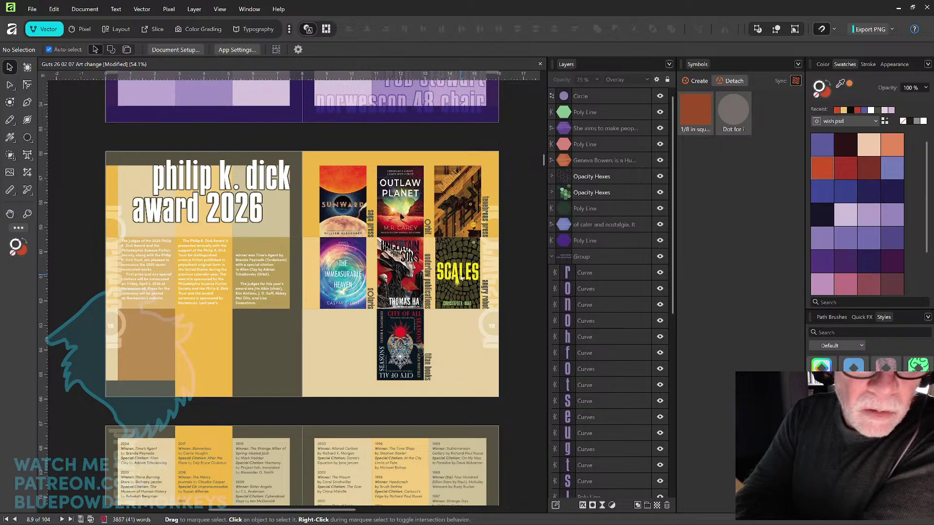
{"action": "scroll", "coordinate": [457, 277], "scroll_direction": "up", "scroll_amount": 5}
{"action": "scroll", "coordinate": [462, 276], "scroll_direction": "up", "scroll_amount": 2}
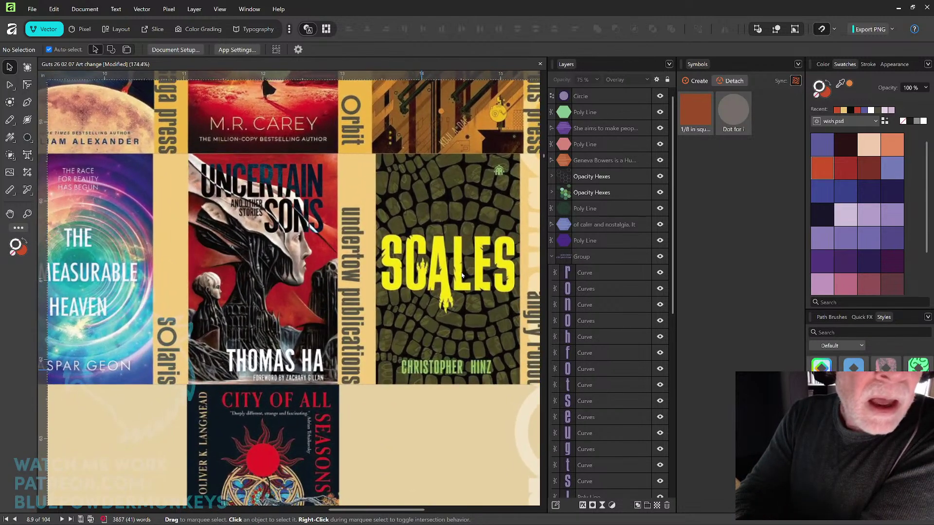
Step: Draw a circle about 0.13 in wide below the vertical "solaris" credit and copy the credit's dark fill and no-outline style onto it
{"action": "left_click_drag", "start_coordinate": [231, 371], "coordinate": [346, 247]}
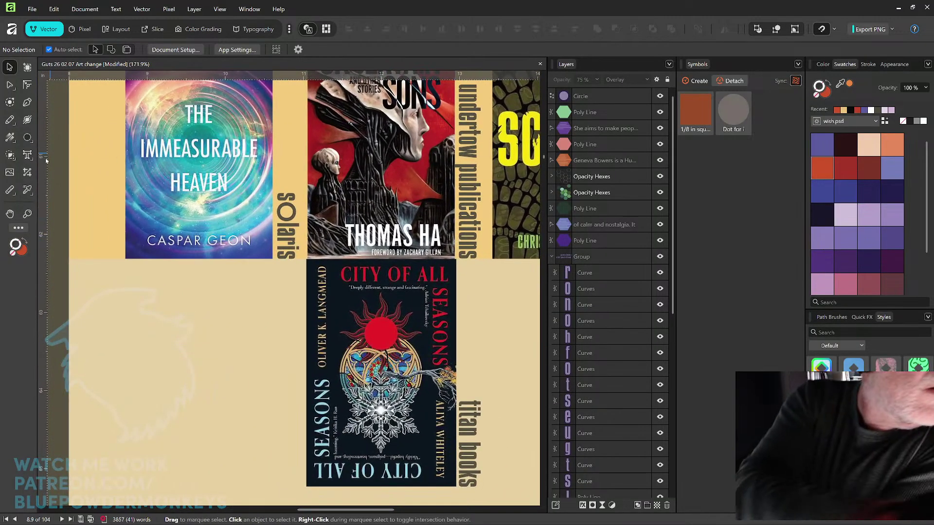
{"action": "left_click", "coordinate": [28, 137]}
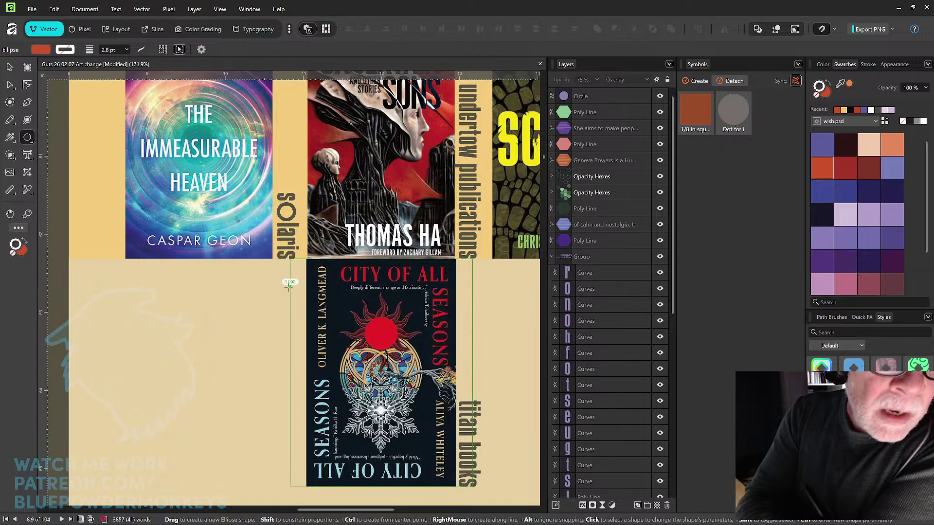
{"action": "left_click_drag", "start_coordinate": [293, 296], "coordinate": [301, 286]}
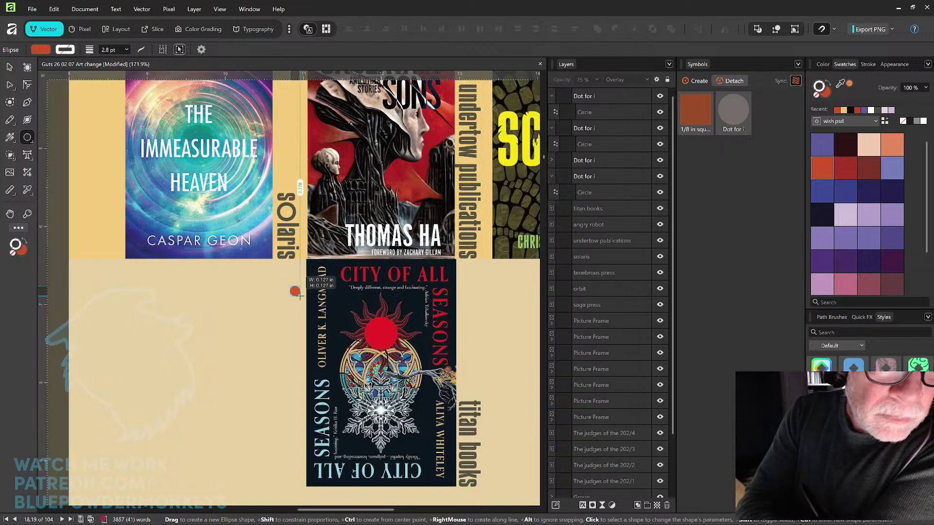
{"action": "key", "text": "i"}
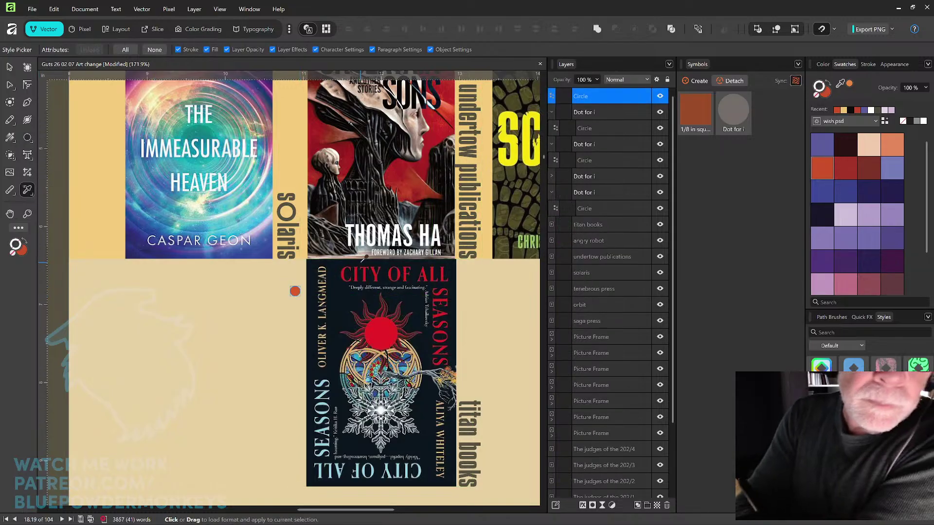
{"action": "left_click", "coordinate": [294, 251]}
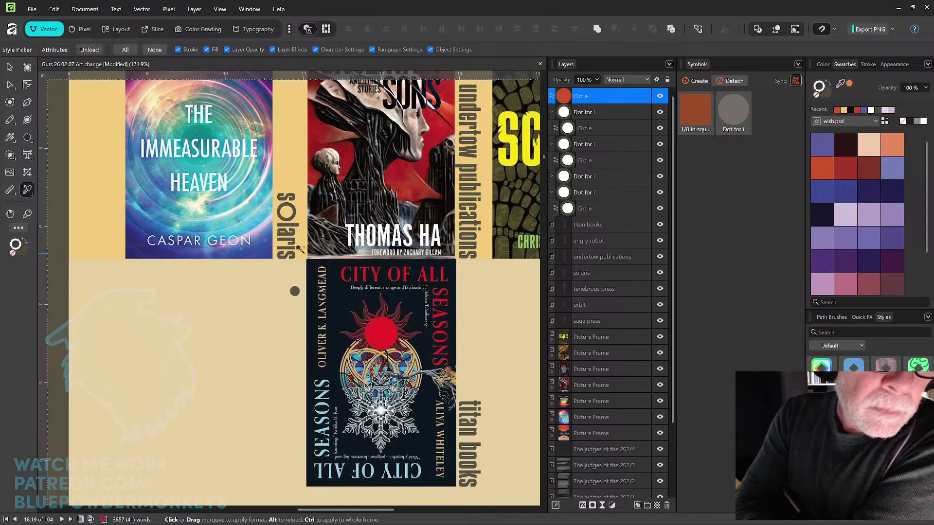
{"action": "key", "text": "v"}
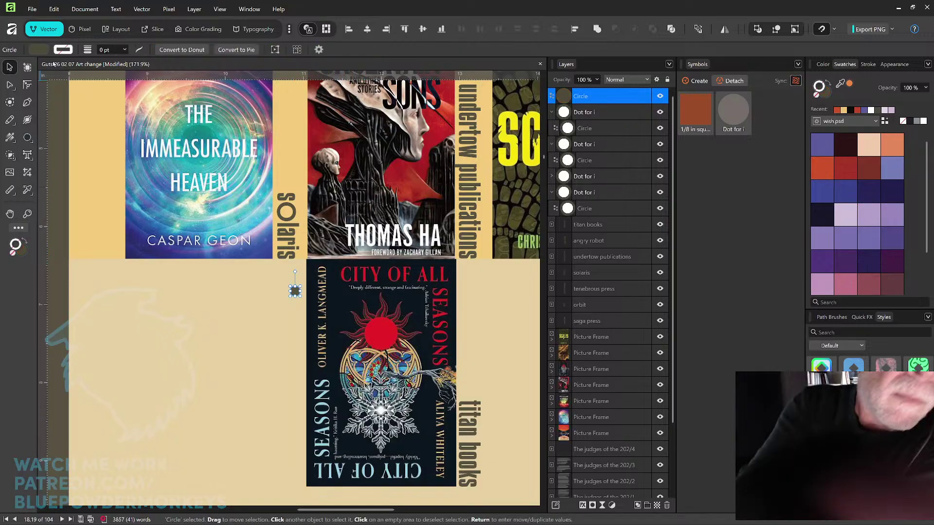
Step: Convert the vertical credits "solaris", "orbit", "undertow publications" and "titan books" on page 19 to curves and leave them deselected
{"action": "left_click", "coordinate": [473, 261]}
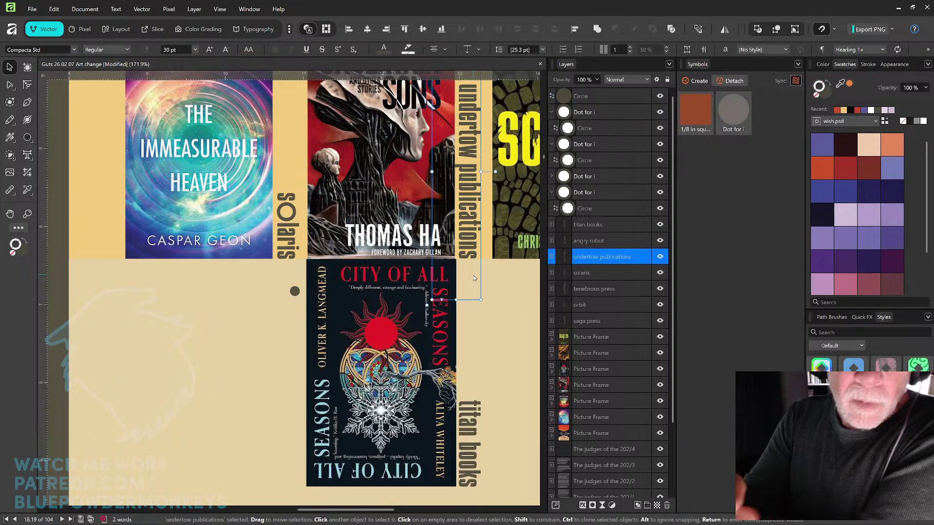
{"action": "scroll", "coordinate": [474, 265], "scroll_direction": "down", "scroll_amount": 2}
{"action": "scroll", "coordinate": [472, 275], "scroll_direction": "down", "scroll_amount": 2}
{"action": "left_click_drag", "start_coordinate": [471, 273], "coordinate": [377, 343]}
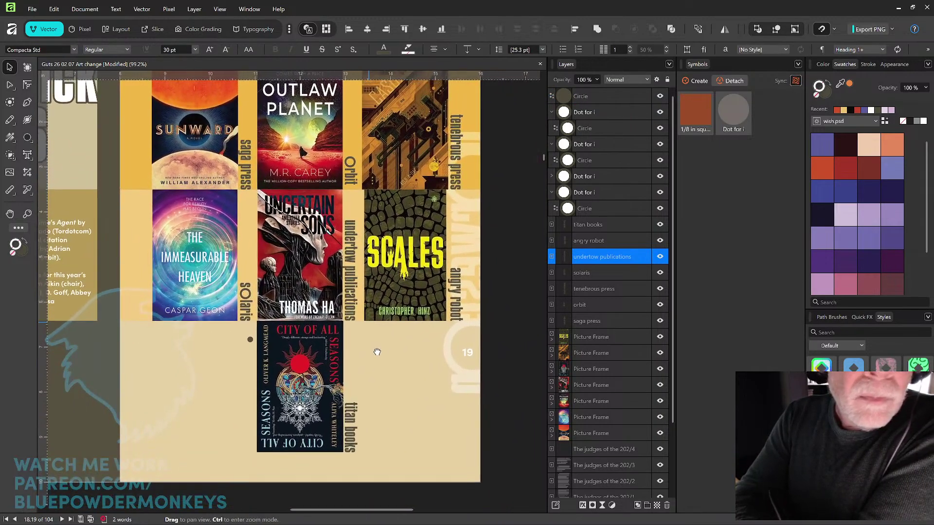
{"action": "left_click", "coordinate": [249, 308]}
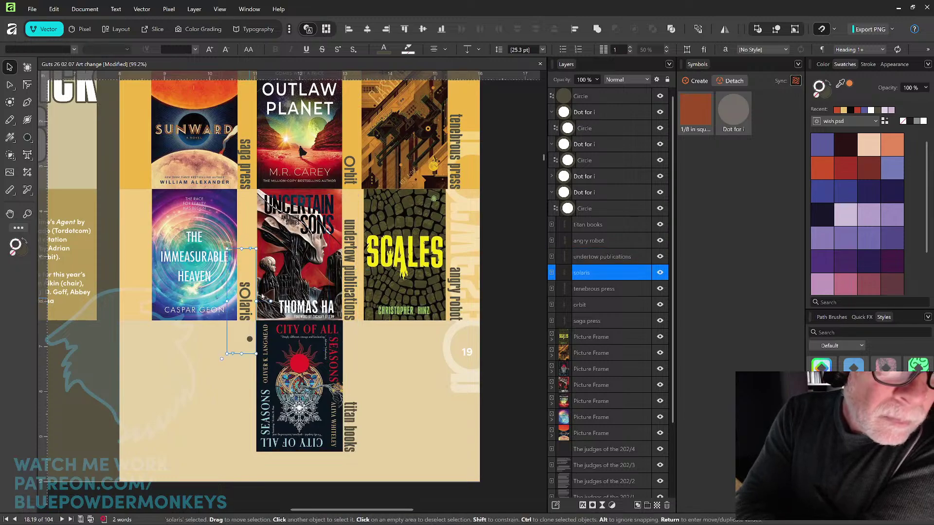
{"action": "left_click", "coordinate": [354, 179], "text": "shift"}
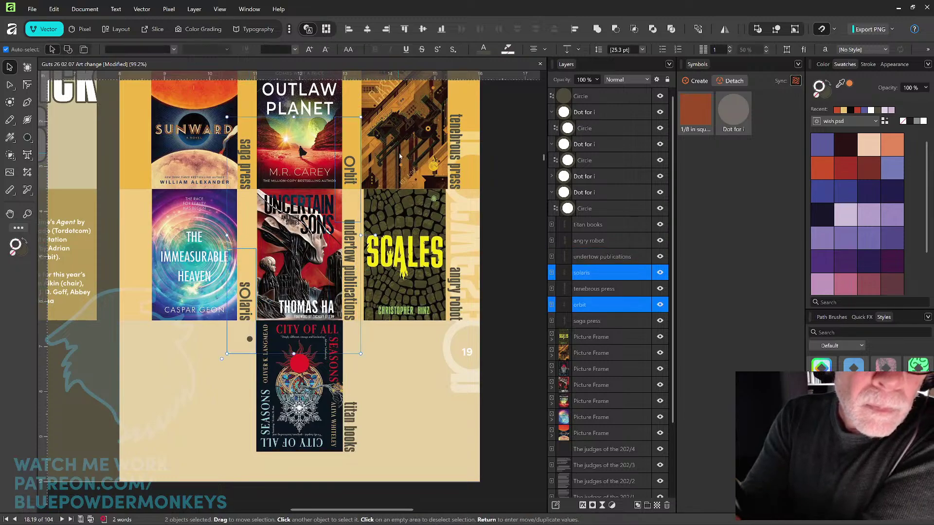
{"action": "left_click", "coordinate": [354, 270], "text": "shift"}
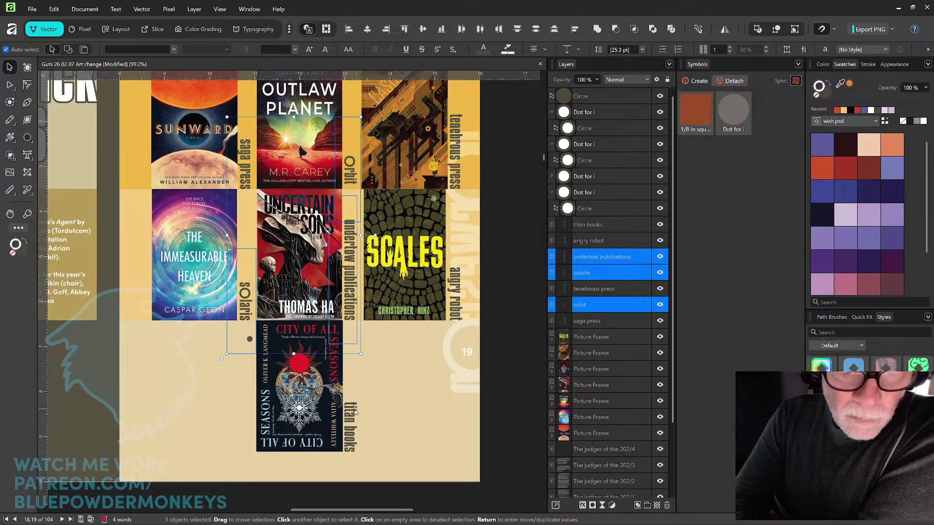
{"action": "left_click", "coordinate": [356, 413], "text": "shift"}
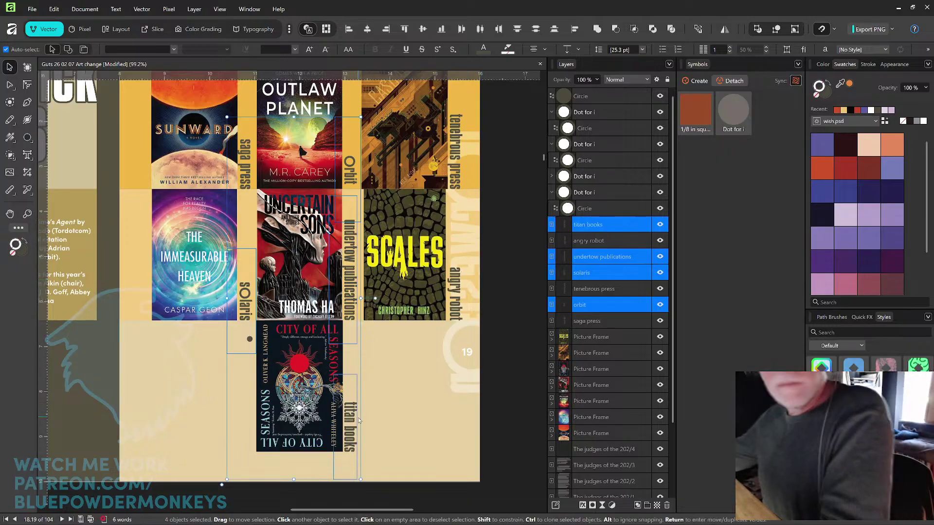
{"action": "right_click", "coordinate": [355, 417]}
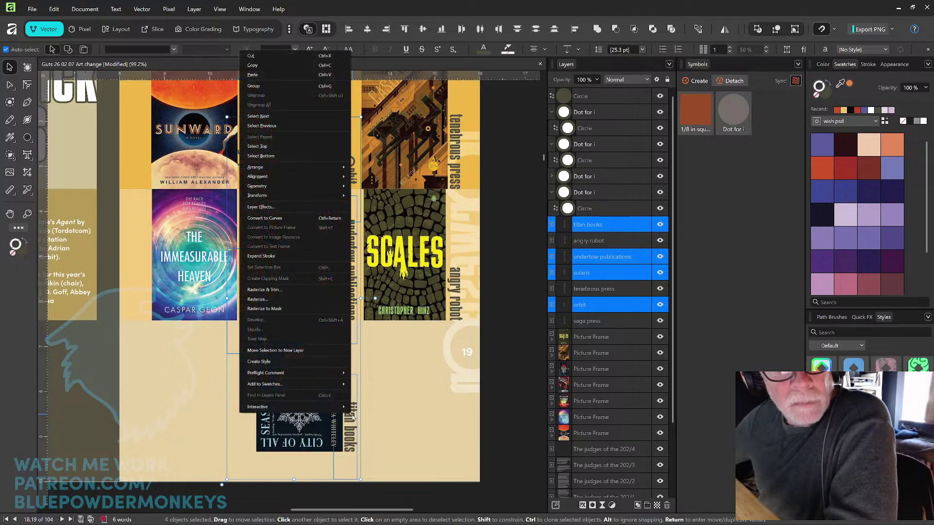
{"action": "left_click", "coordinate": [301, 219]}
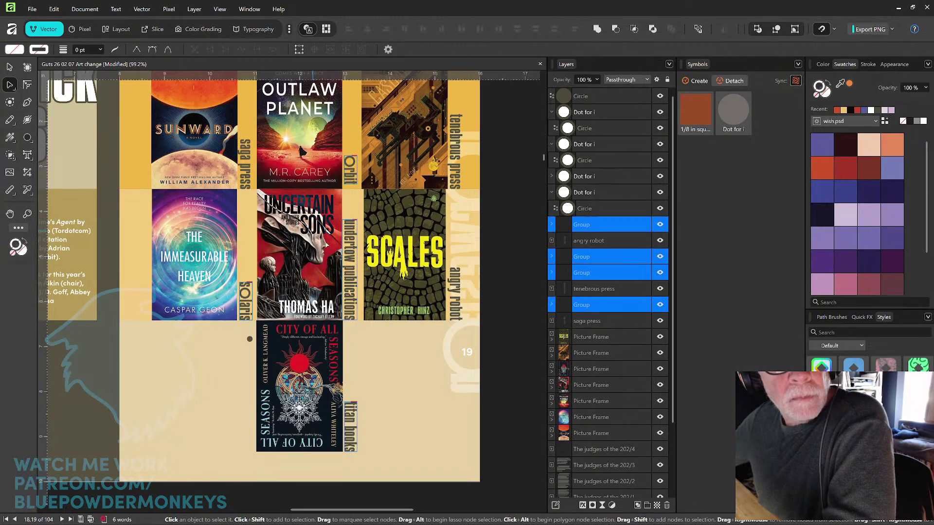
{"action": "left_click", "coordinate": [403, 356]}
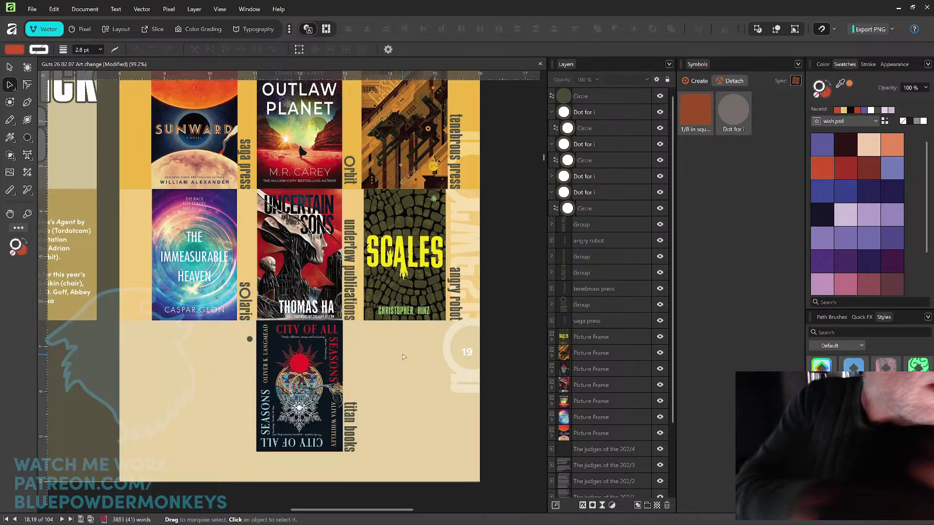
Step: Select the i shape in "titan books" and both i shapes in "undertow publications" together for node editing
{"action": "scroll", "coordinate": [437, 345], "scroll_direction": "up", "scroll_amount": 3}
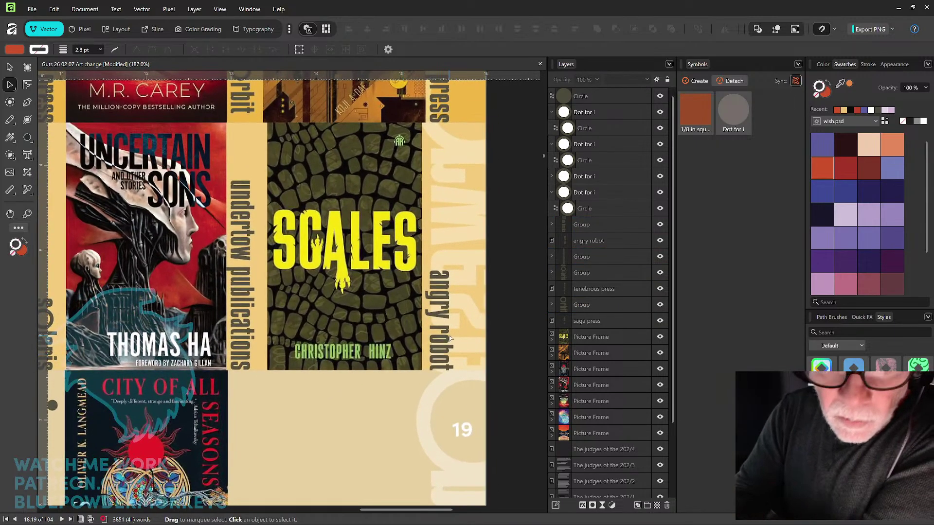
{"action": "key", "text": "space"}
{"action": "left_click_drag", "start_coordinate": [461, 212], "coordinate": [492, 195]}
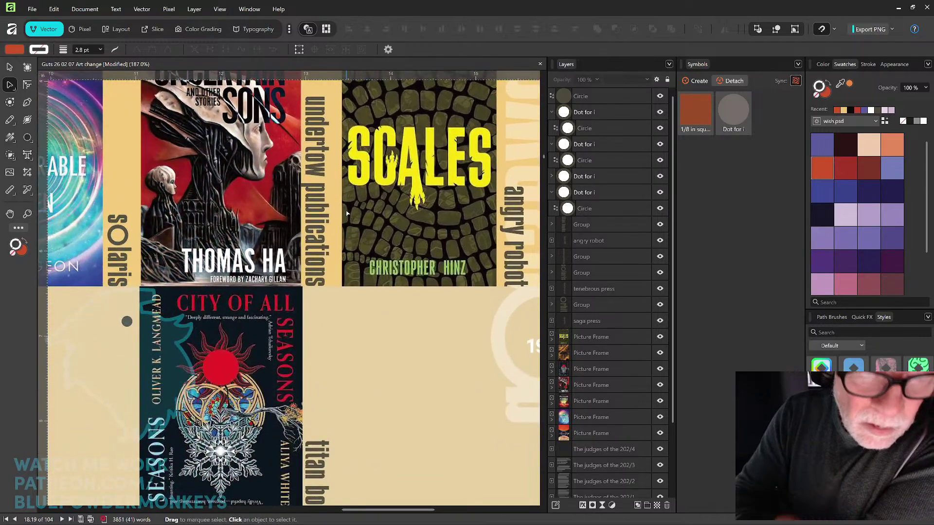
{"action": "scroll", "coordinate": [429, 204], "scroll_direction": "down", "scroll_amount": 3}
{"action": "scroll", "coordinate": [427, 199], "scroll_direction": "up", "scroll_amount": 4}
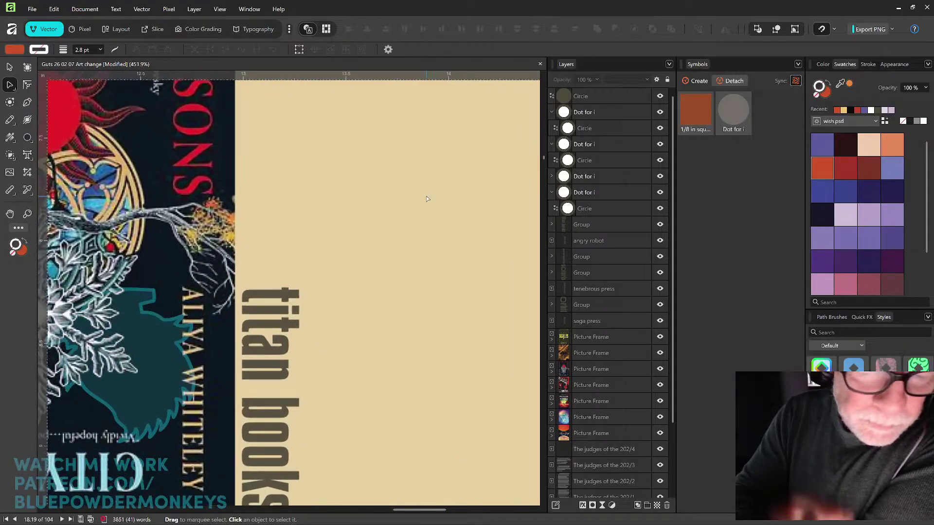
{"action": "double_click", "coordinate": [299, 310]}
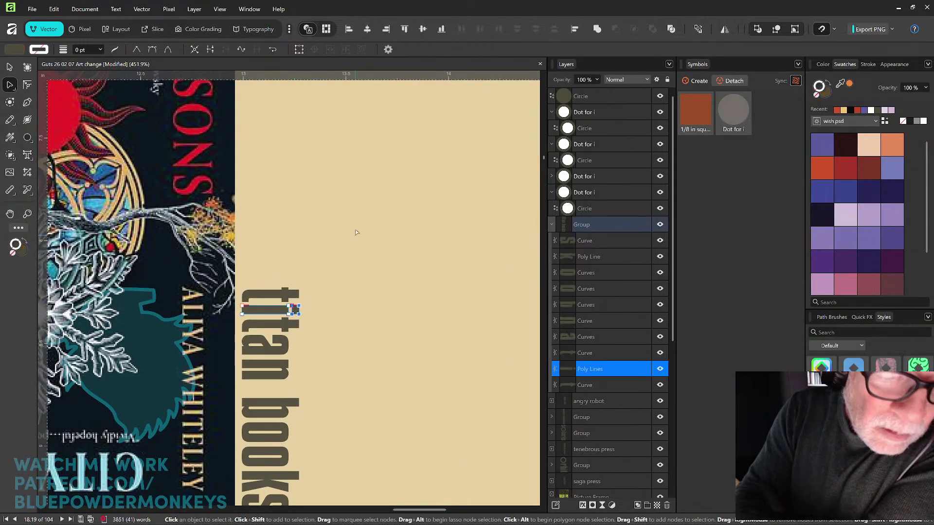
{"action": "left_click_drag", "start_coordinate": [340, 154], "coordinate": [381, 384]}
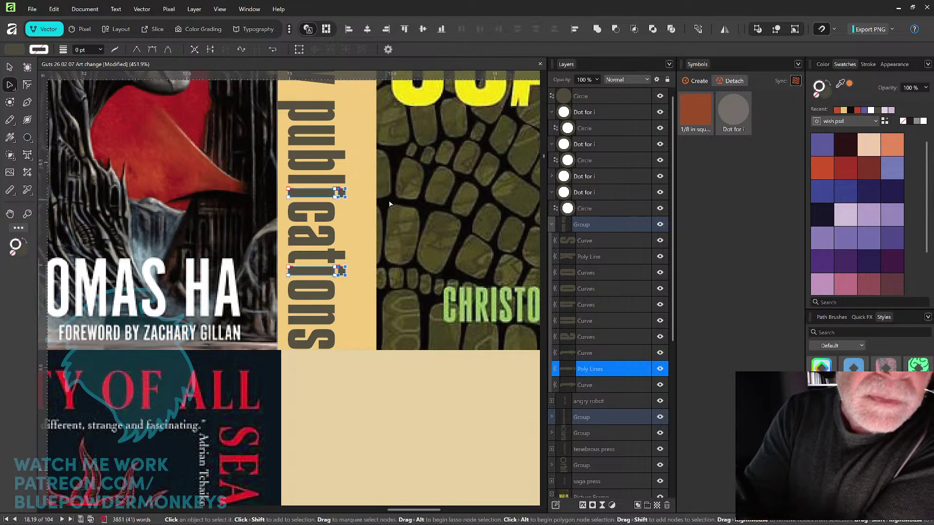
Step: Add the i shapes in the "orbit" and "solaris" credits to the node-editing selection
{"action": "left_click_drag", "start_coordinate": [419, 375], "coordinate": [416, 120]}
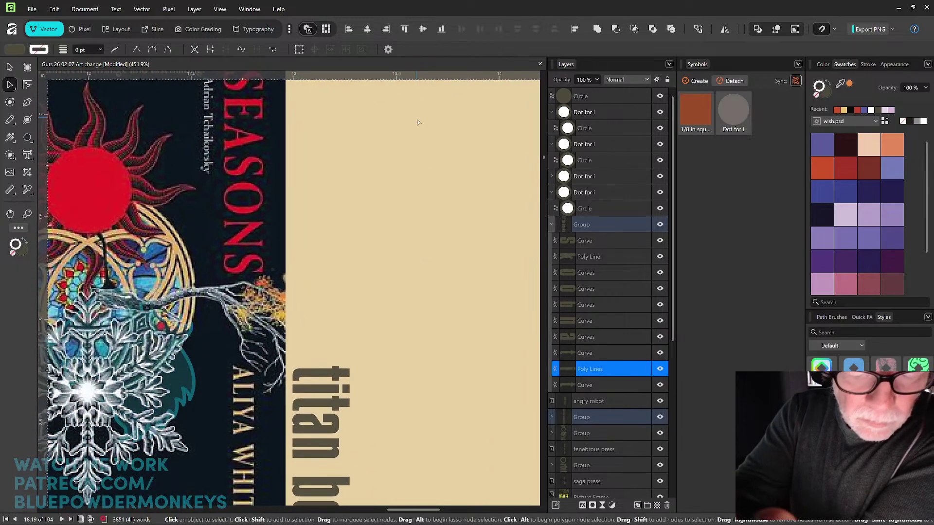
{"action": "left_click_drag", "start_coordinate": [411, 150], "coordinate": [380, 313]}
{"action": "left_click", "coordinate": [375, 325]}
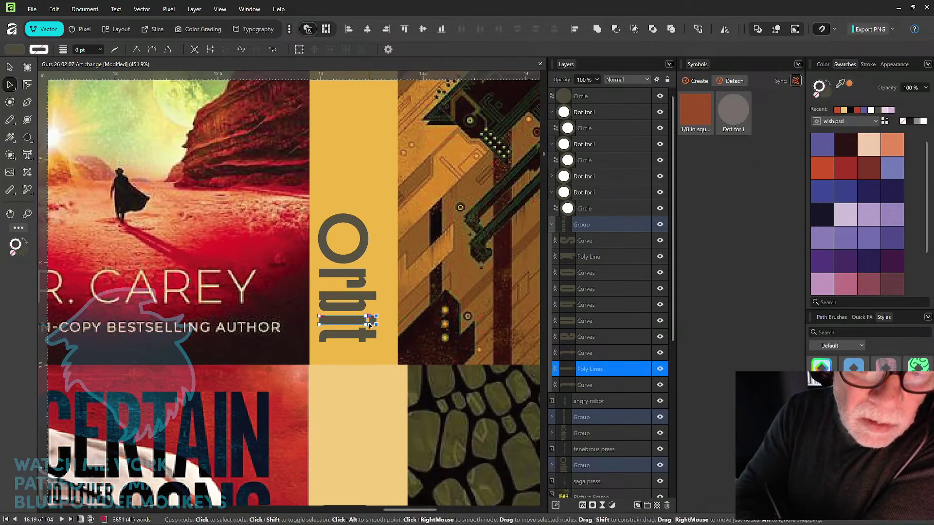
{"action": "left_click_drag", "start_coordinate": [407, 335], "coordinate": [448, 263]}
{"action": "left_click_drag", "start_coordinate": [70, 274], "coordinate": [360, 15]}
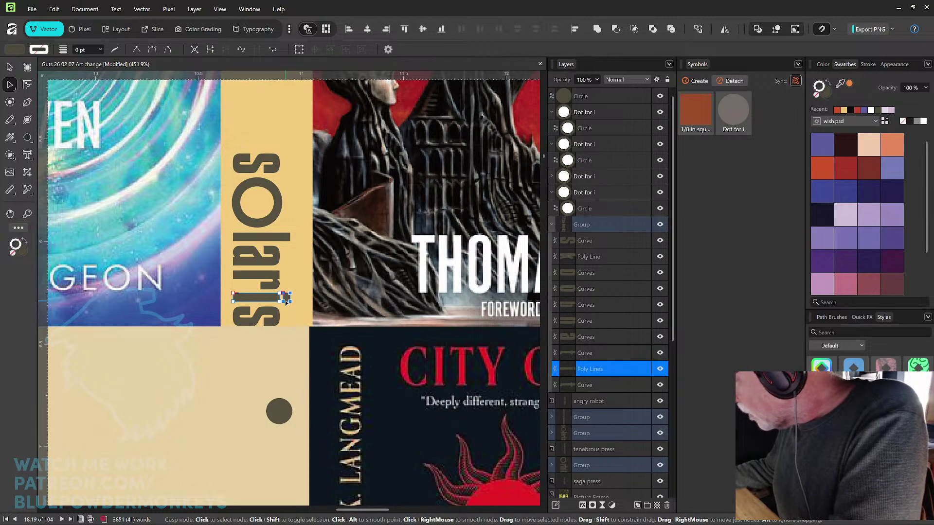
{"action": "scroll", "coordinate": [286, 301], "scroll_direction": "down", "scroll_amount": 5}
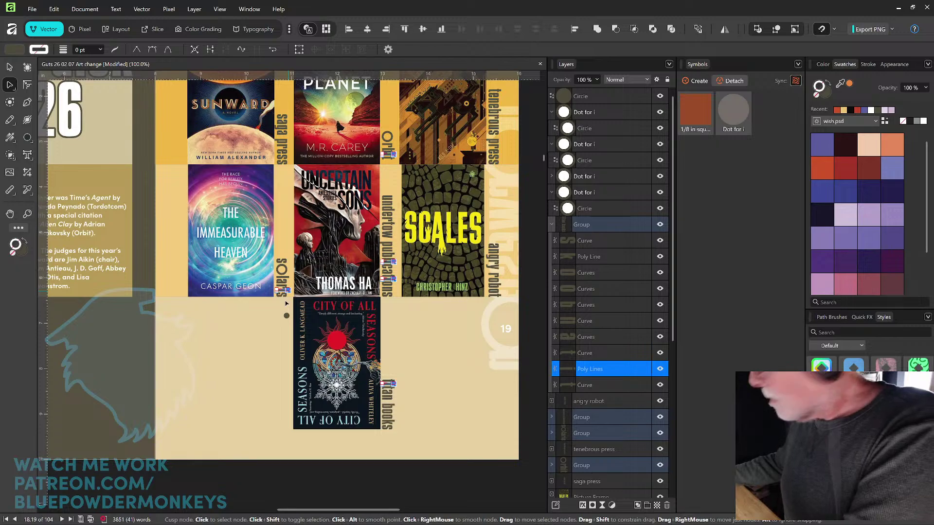
Step: Delete the square dots of the i shapes in "solaris", "orbit", "undertow publications" and "titan books" and deselect everything
{"action": "left_click", "coordinate": [285, 301]}
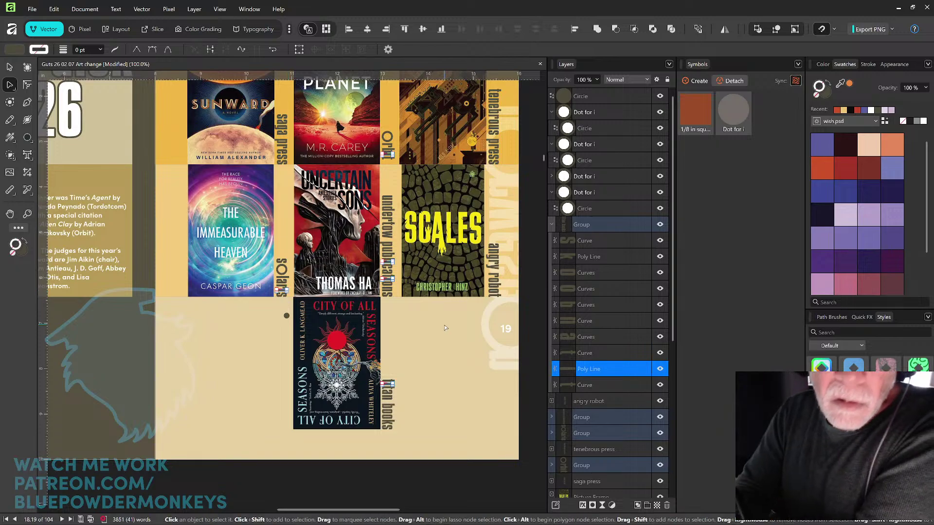
{"action": "left_click", "coordinate": [457, 339]}
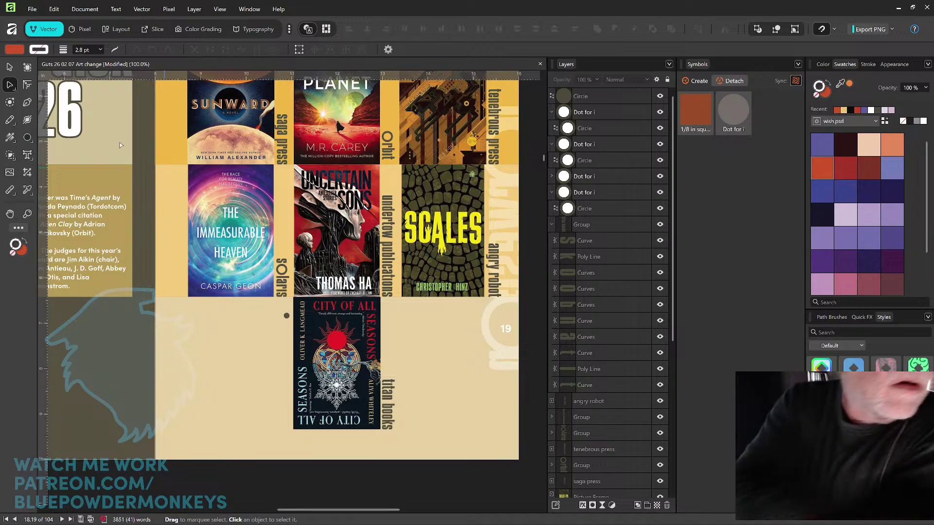
{"action": "left_click", "coordinate": [10, 70]}
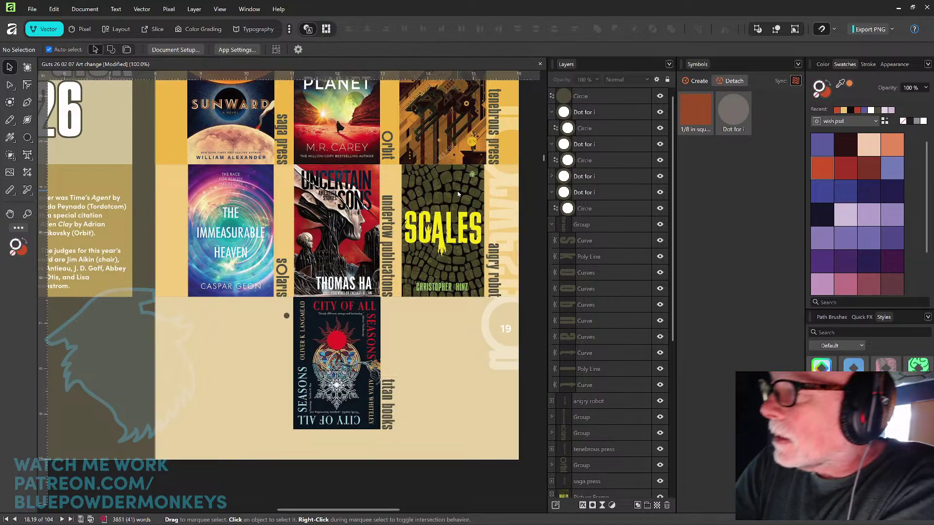
{"action": "left_click", "coordinate": [267, 3]}
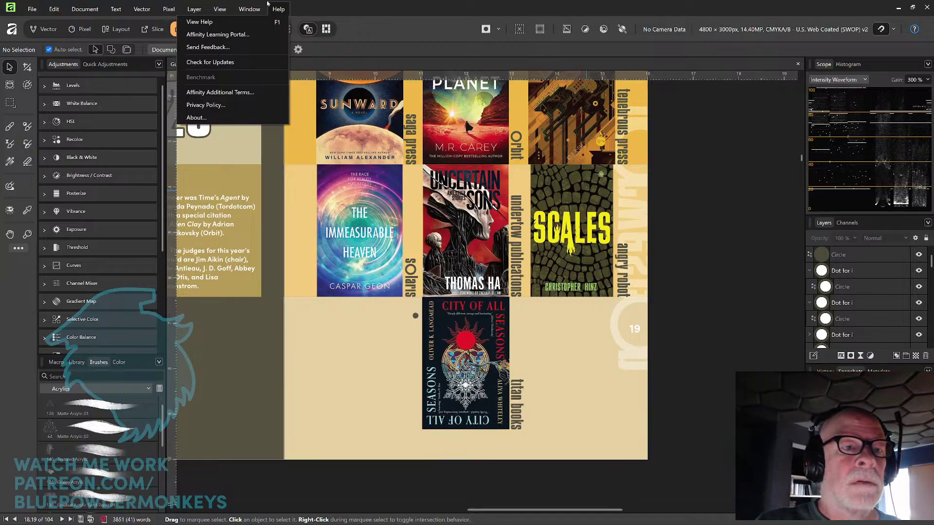
{"action": "left_click", "coordinate": [30, 13]}
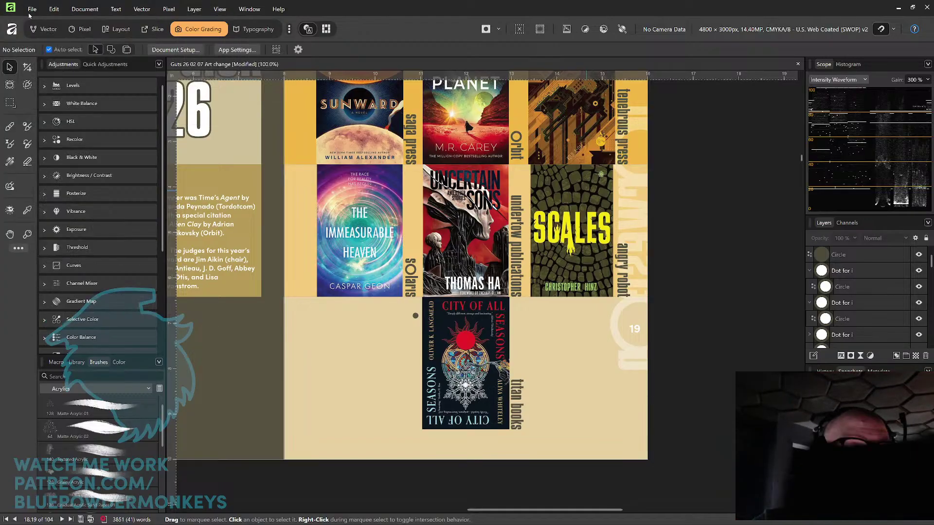
{"action": "left_click", "coordinate": [29, 11]}
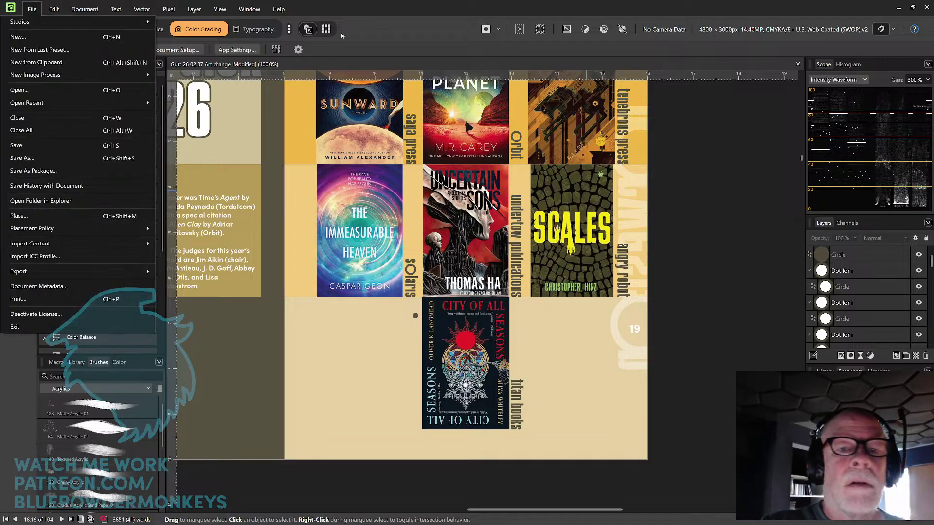
{"action": "left_click", "coordinate": [353, 16]}
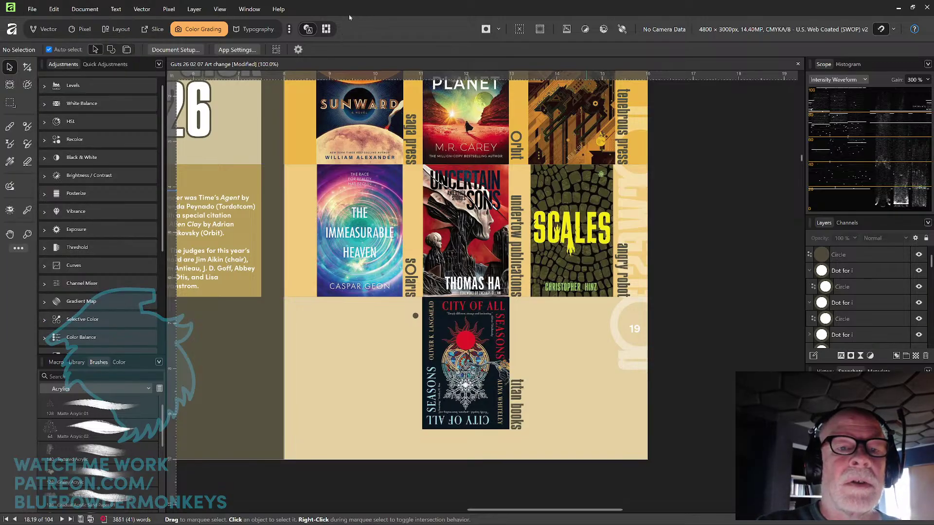
Step: Switch to the Layout workspace and select the dark circle below the vertical "solaris" credit on page 19
{"action": "left_click", "coordinate": [117, 30]}
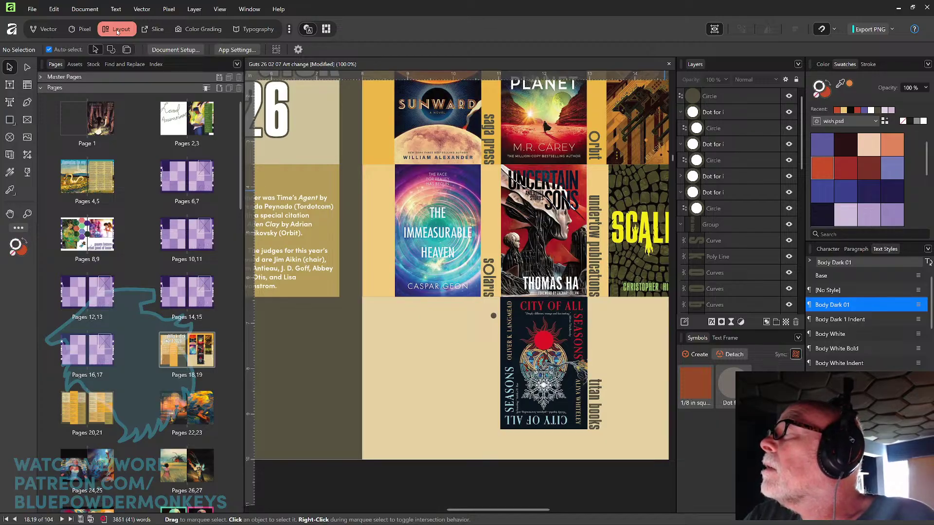
{"action": "left_click_drag", "start_coordinate": [543, 262], "coordinate": [422, 333]}
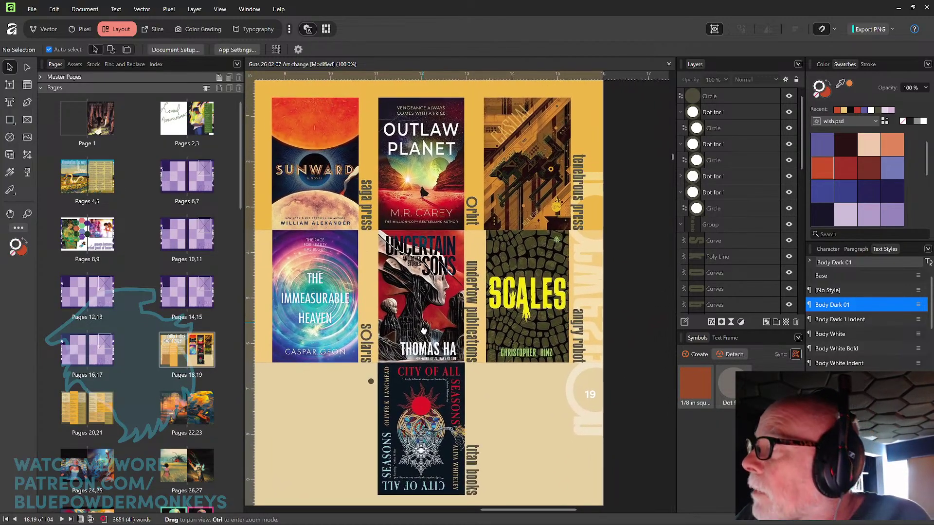
{"action": "scroll", "coordinate": [384, 328], "scroll_direction": "up", "scroll_amount": 5}
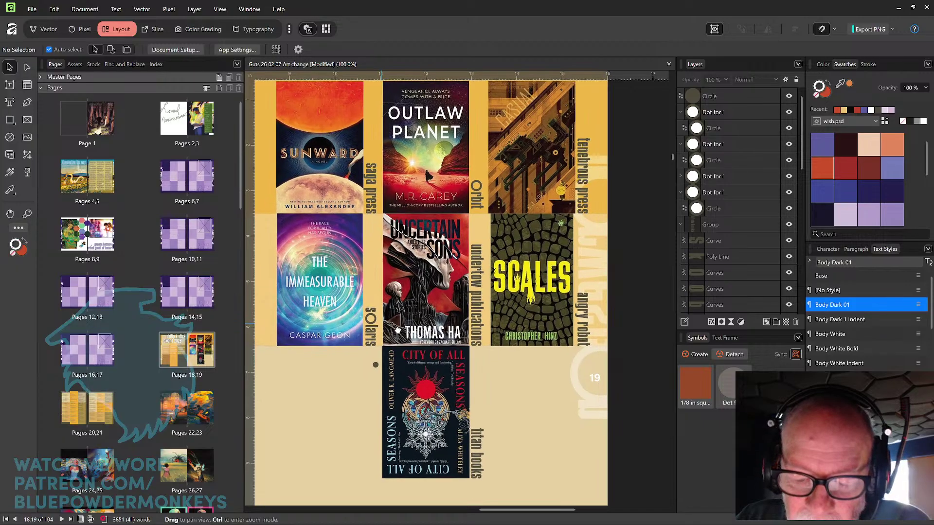
{"action": "scroll", "coordinate": [391, 322], "scroll_direction": "up", "scroll_amount": 3}
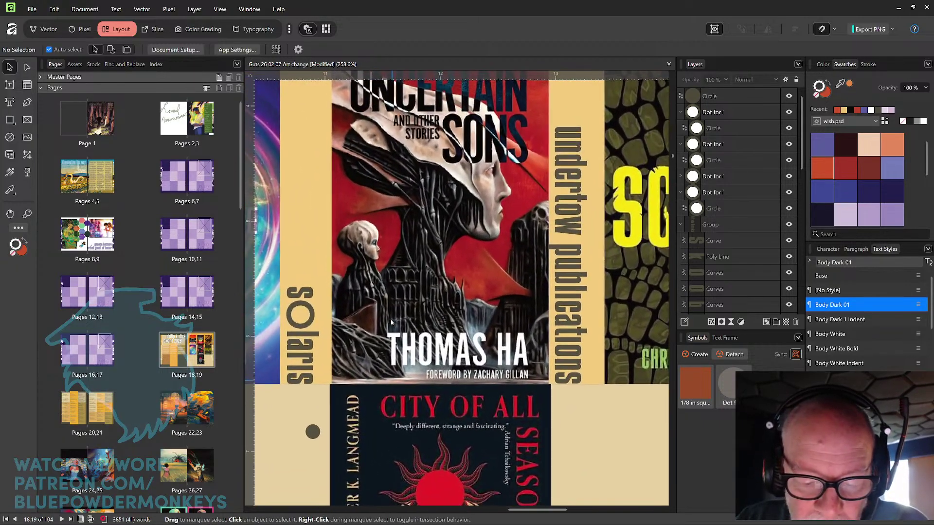
{"action": "scroll", "coordinate": [385, 341], "scroll_direction": "down", "scroll_amount": 3}
{"action": "scroll", "coordinate": [385, 341], "scroll_direction": "left", "scroll_amount": 3}
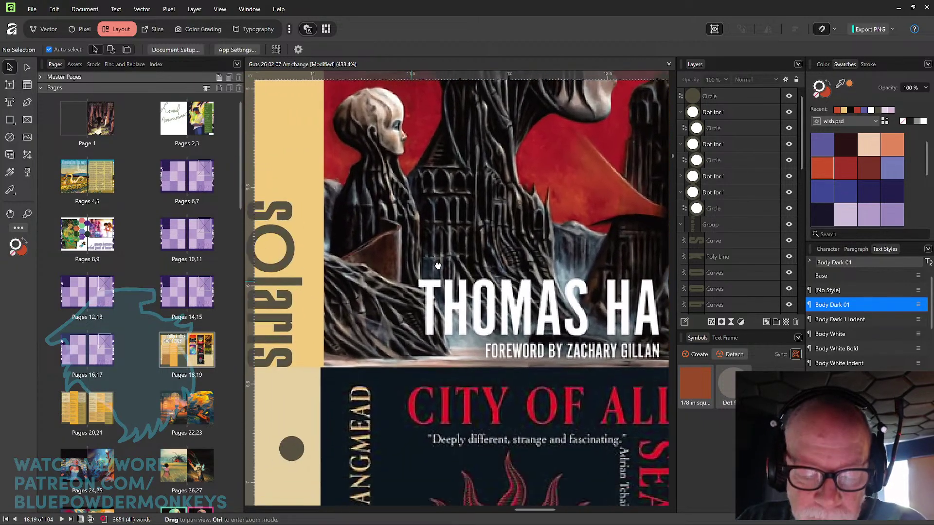
{"action": "left_click", "coordinate": [356, 379]}
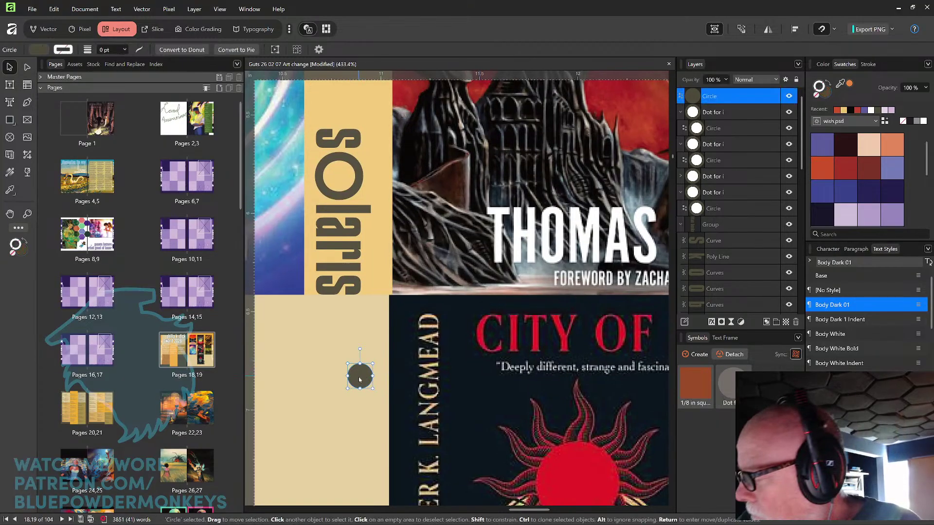
Step: Move the circle to the dot position of the i in "solaris" and shrink it to match the i stem's width
{"action": "left_click_drag", "start_coordinate": [368, 370], "coordinate": [368, 269]}
{"action": "scroll", "coordinate": [368, 269], "scroll_direction": "up", "scroll_amount": 5}
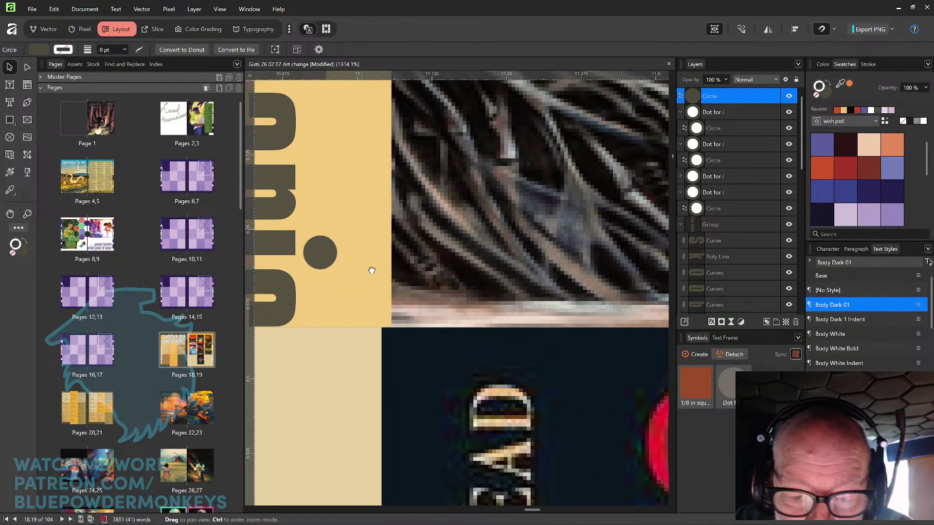
{"action": "scroll", "coordinate": [438, 267], "scroll_direction": "up", "scroll_amount": 3}
{"action": "mouse_move", "coordinate": [445, 267]}
{"action": "left_mouse_down"}
{"action": "mouse_move", "coordinate": [421, 270]}
{"action": "mouse_move", "coordinate": [446, 266]}
{"action": "mouse_move", "coordinate": [467, 282]}
{"action": "mouse_move", "coordinate": [411, 295]}
{"action": "mouse_move", "coordinate": [421, 296]}
{"action": "left_mouse_up"}
{"action": "left_click", "coordinate": [474, 251]}
{"action": "left_click", "coordinate": [429, 296]}
{"action": "left_click_drag", "start_coordinate": [454, 231], "coordinate": [442, 294]}
{"action": "scroll", "coordinate": [442, 294], "scroll_direction": "down", "scroll_amount": 10}
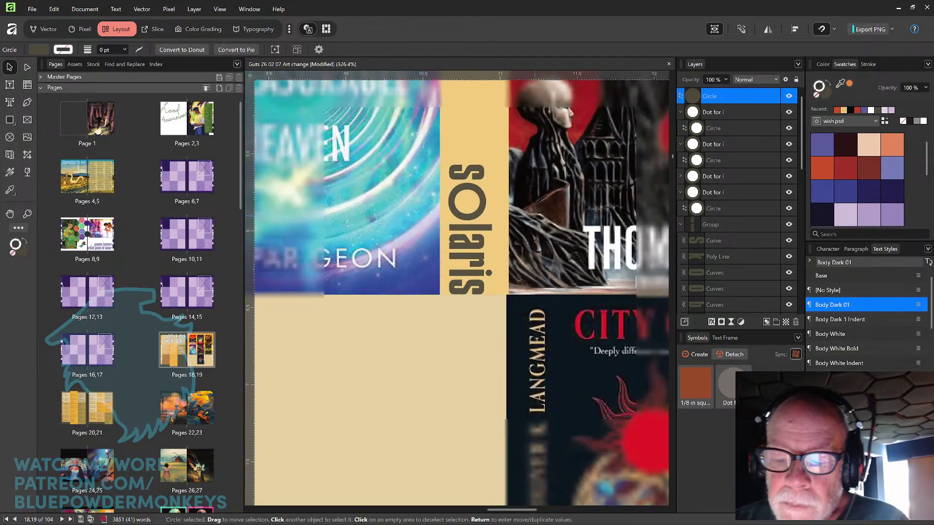
Step: Duplicate the round "solaris" dot and place the copy beside the i stem in the vertical "orbit" credit
{"action": "left_click_drag", "start_coordinate": [532, 201], "coordinate": [447, 335]}
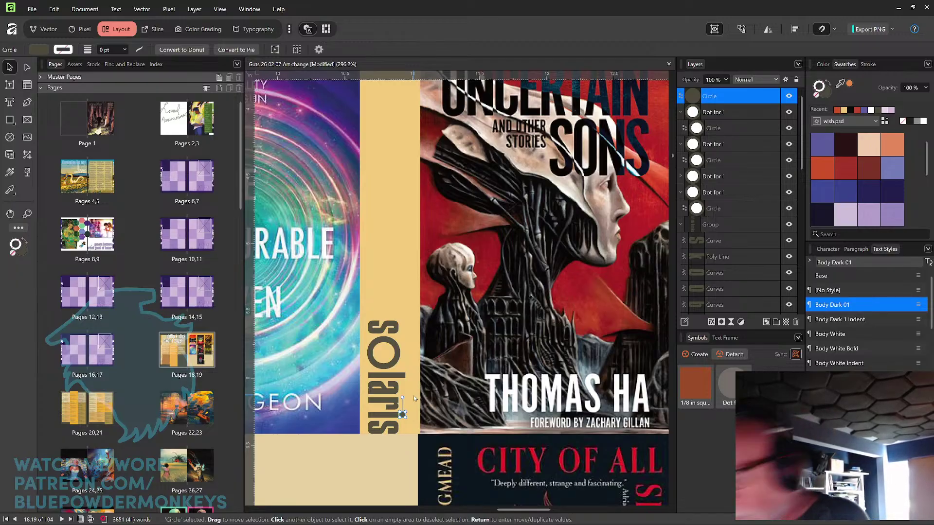
{"action": "scroll", "coordinate": [406, 203], "scroll_direction": "up", "scroll_amount": 6}
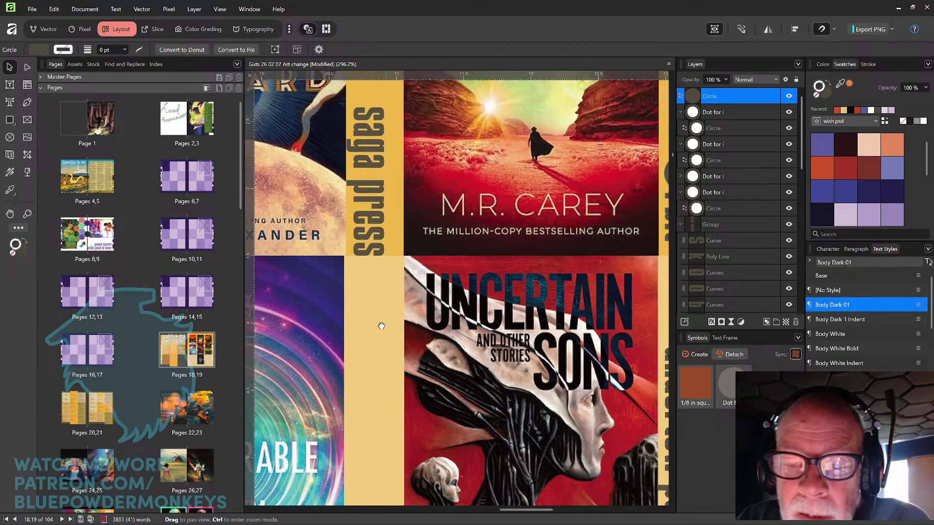
{"action": "scroll", "coordinate": [381, 286], "scroll_direction": "up", "scroll_amount": 3}
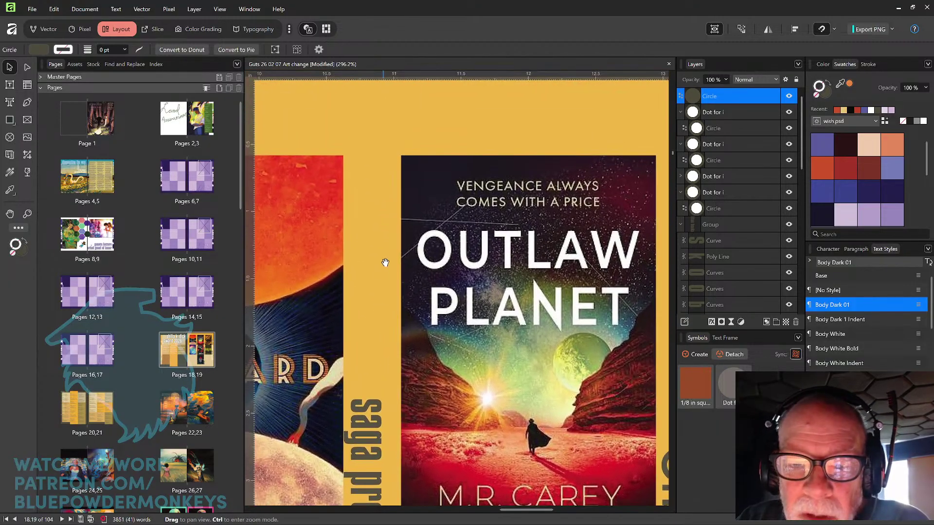
{"action": "scroll", "coordinate": [397, 173], "scroll_direction": "down", "scroll_amount": 9}
{"action": "scroll", "coordinate": [399, 180], "scroll_direction": "left", "scroll_amount": 4}
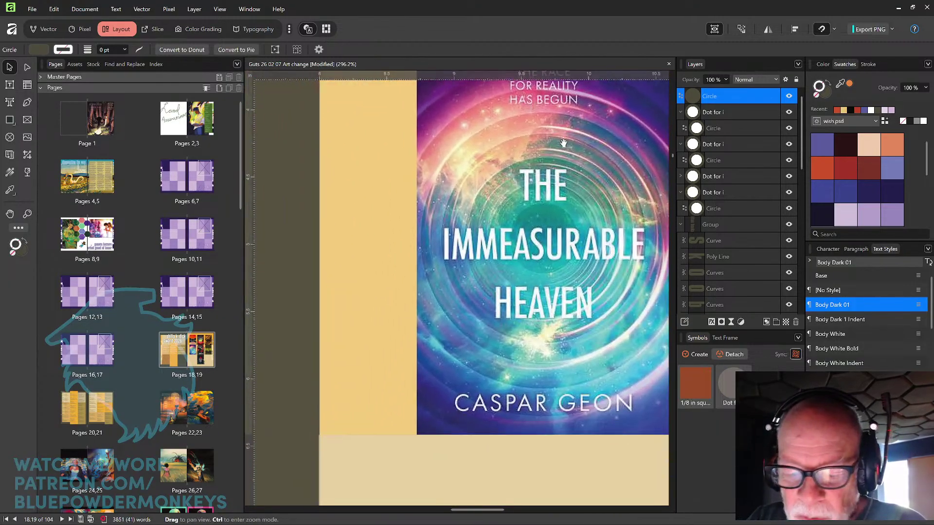
{"action": "scroll", "coordinate": [403, 191], "scroll_direction": "right", "scroll_amount": 10}
{"action": "scroll", "coordinate": [444, 278], "scroll_direction": "up", "scroll_amount": 4}
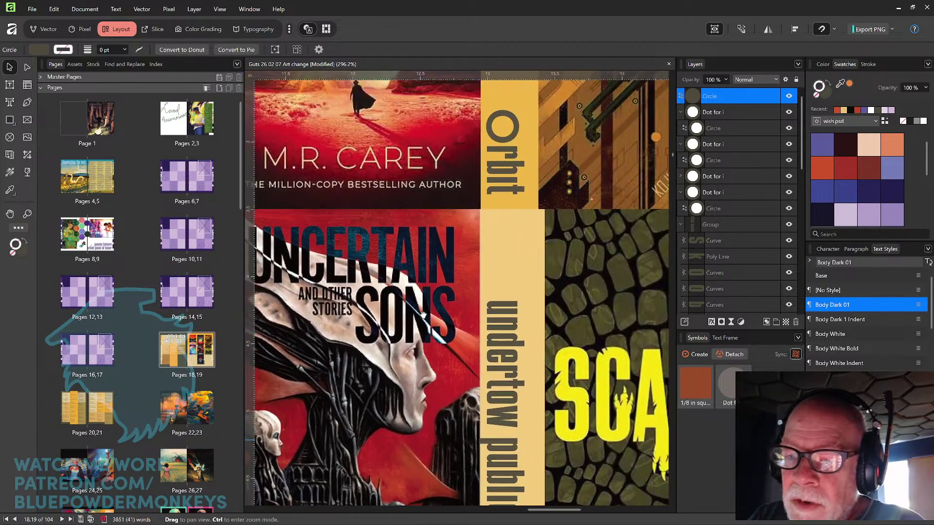
{"action": "scroll", "coordinate": [445, 277], "scroll_direction": "right", "scroll_amount": 3}
{"action": "scroll", "coordinate": [438, 263], "scroll_direction": "up", "scroll_amount": 2}
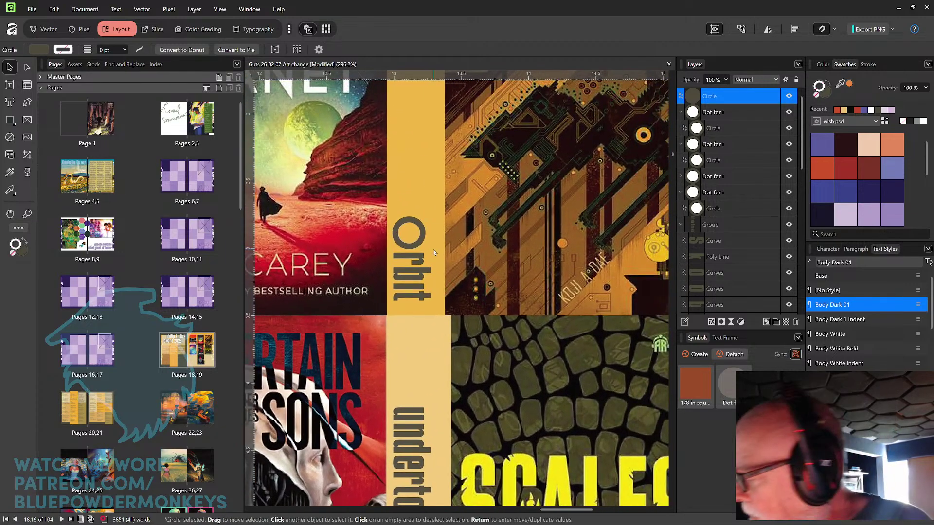
{"action": "key", "text": "ctrl+j"}
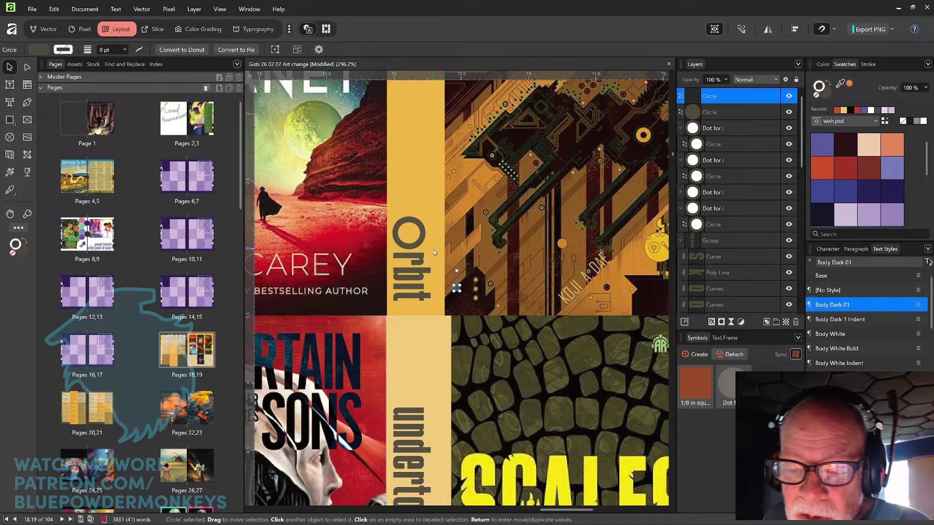
{"action": "scroll", "coordinate": [434, 252], "scroll_direction": "up", "scroll_amount": 3}
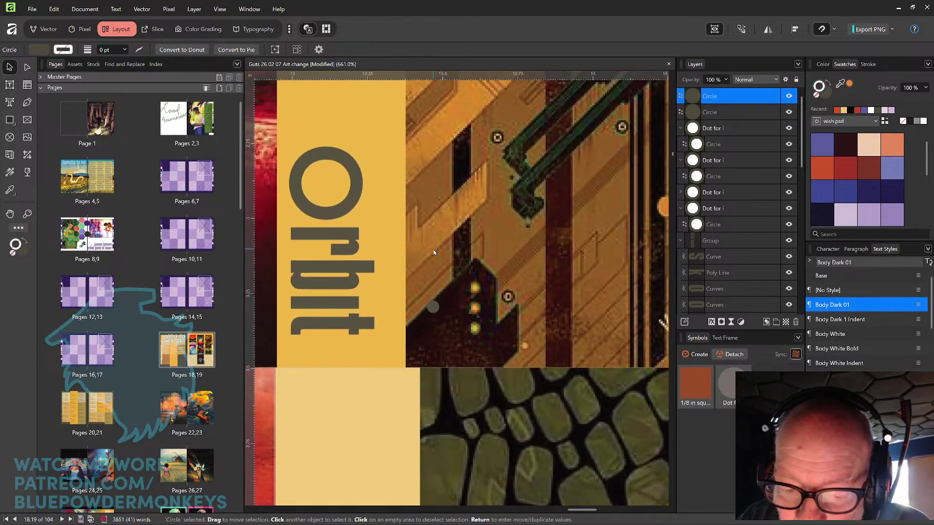
{"action": "scroll", "coordinate": [488, 276], "scroll_direction": "up", "scroll_amount": 2}
{"action": "left_click_drag", "start_coordinate": [488, 276], "coordinate": [427, 274]}
{"action": "scroll", "coordinate": [427, 274], "scroll_direction": "up", "scroll_amount": 3}
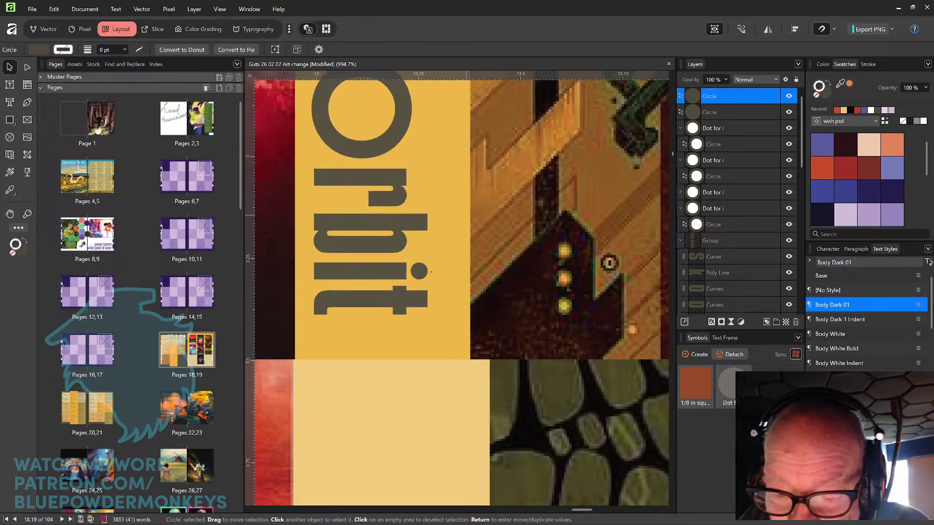
Step: Fine-tune the dot's gap from the i stem in "orbit" while keeping it centred on the stem
{"action": "scroll", "coordinate": [469, 256], "scroll_direction": "down", "scroll_amount": 2}
{"action": "scroll", "coordinate": [452, 238], "scroll_direction": "left", "scroll_amount": 2}
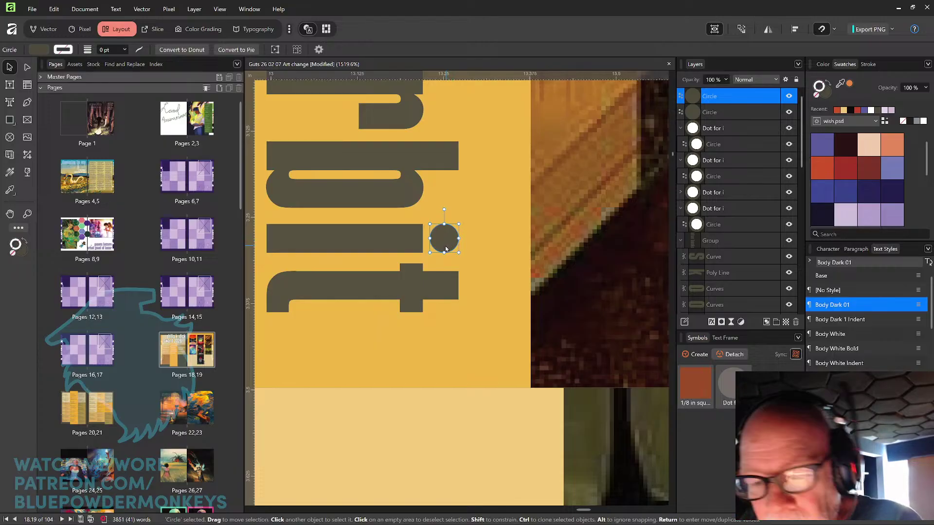
{"action": "mouse_move", "coordinate": [442, 243]}
{"action": "left_mouse_down"}
{"action": "mouse_move", "coordinate": [435, 243]}
{"action": "mouse_move", "coordinate": [447, 243]}
{"action": "left_mouse_up"}
{"action": "scroll", "coordinate": [446, 244], "scroll_direction": "down", "scroll_amount": 5}
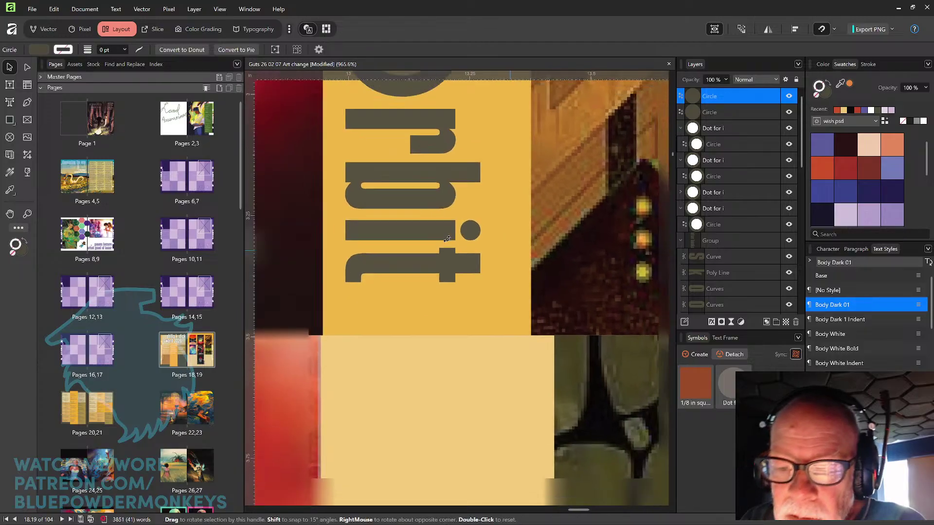
Step: Duplicate the "orbit" dot and align the copy with the first dotless i in "undertow publications"
{"action": "scroll", "coordinate": [541, 222], "scroll_direction": "down", "scroll_amount": 3}
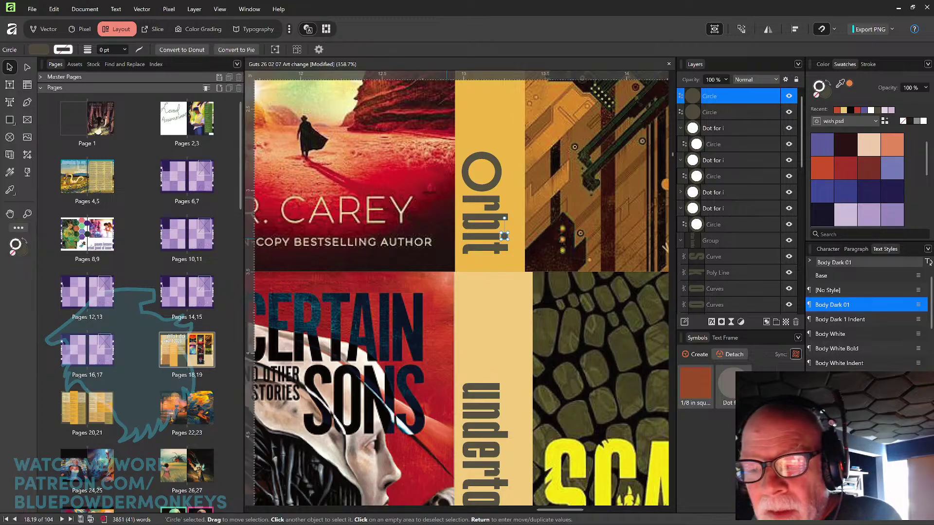
{"action": "scroll", "coordinate": [548, 290], "scroll_direction": "down", "scroll_amount": 5}
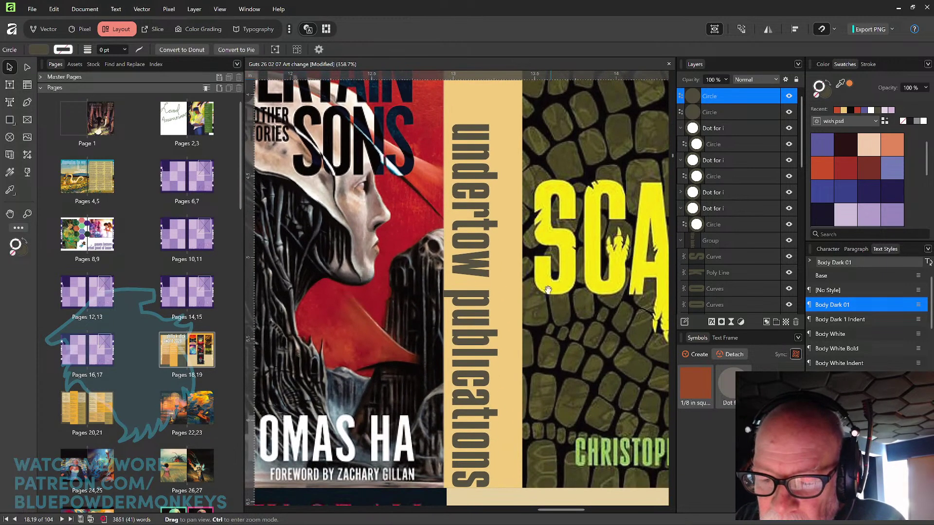
{"action": "left_click_drag", "start_coordinate": [549, 291], "coordinate": [551, 277]}
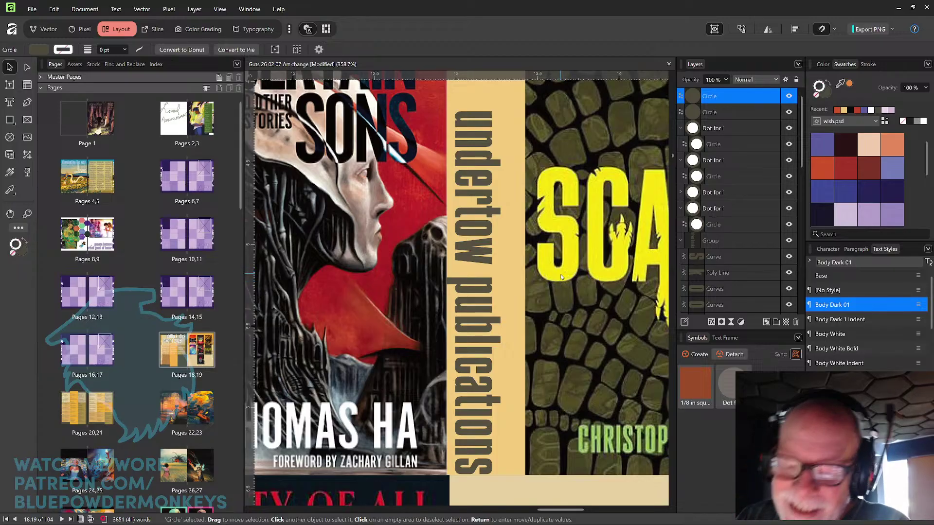
{"action": "left_click_drag", "start_coordinate": [560, 274], "coordinate": [542, 266]}
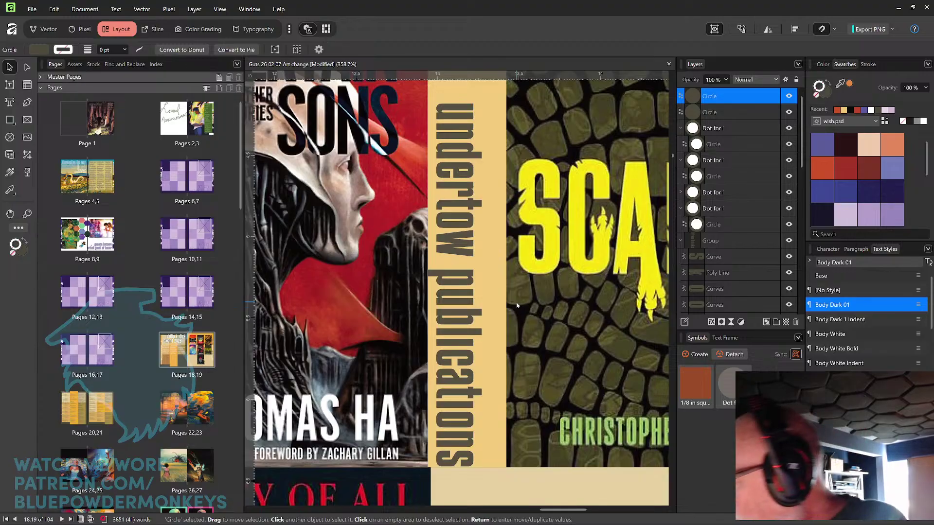
{"action": "key", "text": "ctrl+j"}
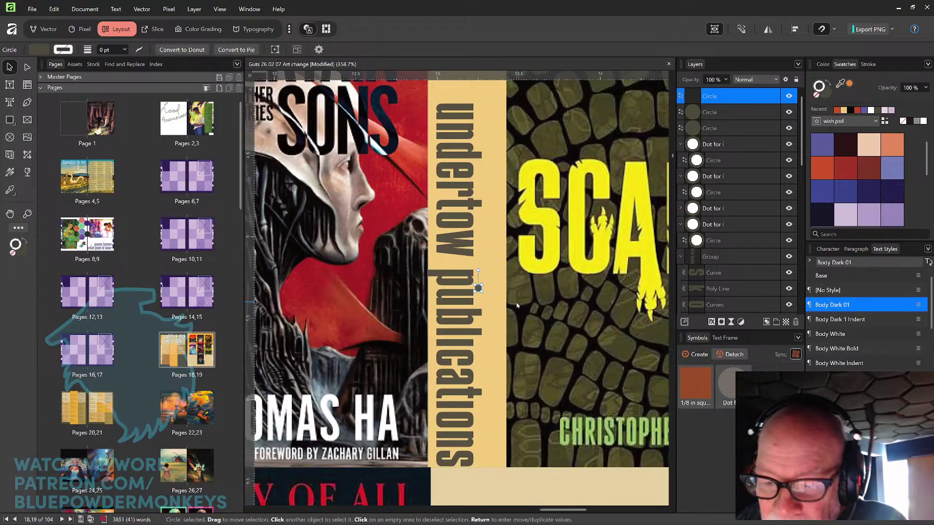
{"action": "scroll", "coordinate": [499, 305], "scroll_direction": "down", "scroll_amount": 2}
{"action": "left_click_drag", "start_coordinate": [481, 247], "coordinate": [480, 295]}
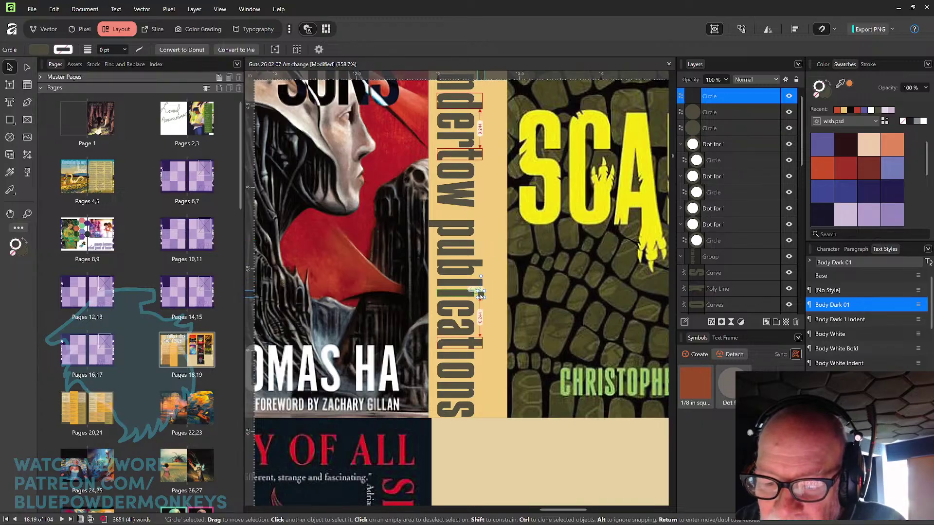
{"action": "scroll", "coordinate": [481, 295], "scroll_direction": "up", "scroll_amount": 3}
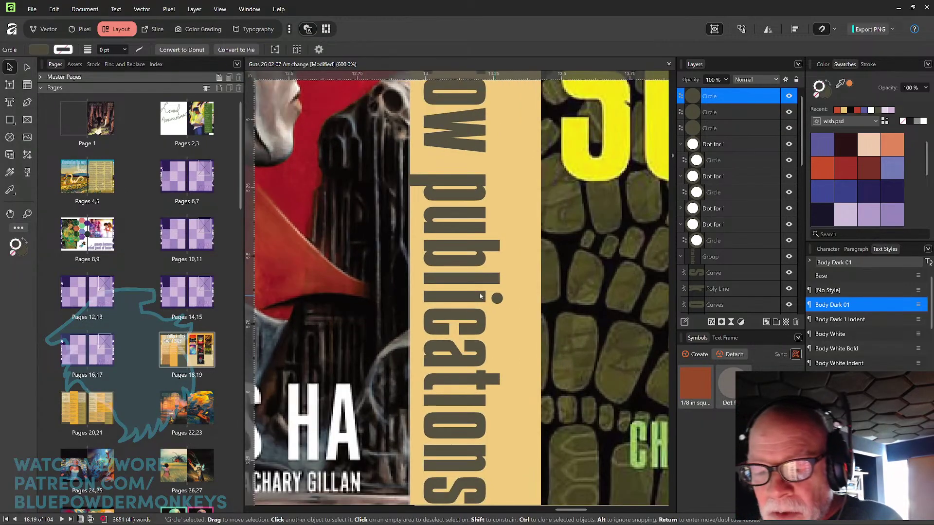
{"action": "scroll", "coordinate": [481, 296], "scroll_direction": "up", "scroll_amount": 4}
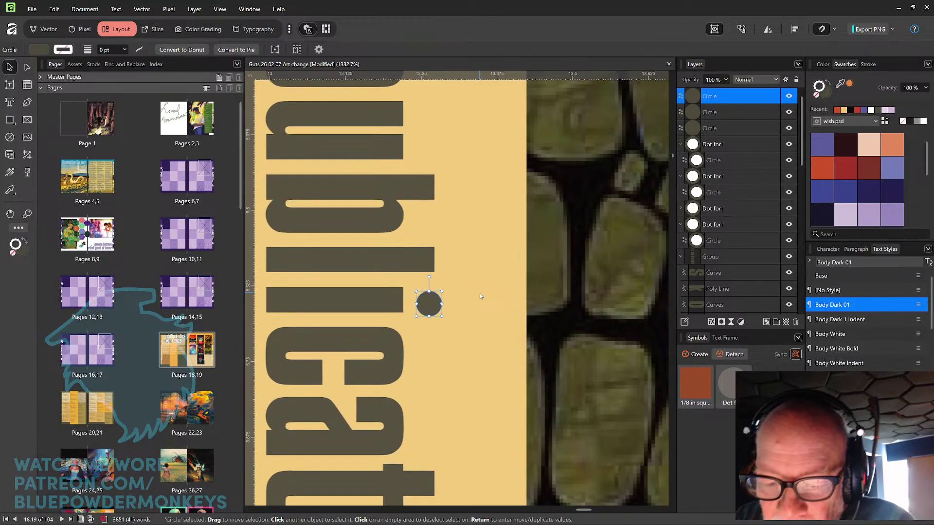
{"action": "left_click_drag", "start_coordinate": [429, 308], "coordinate": [420, 300]}
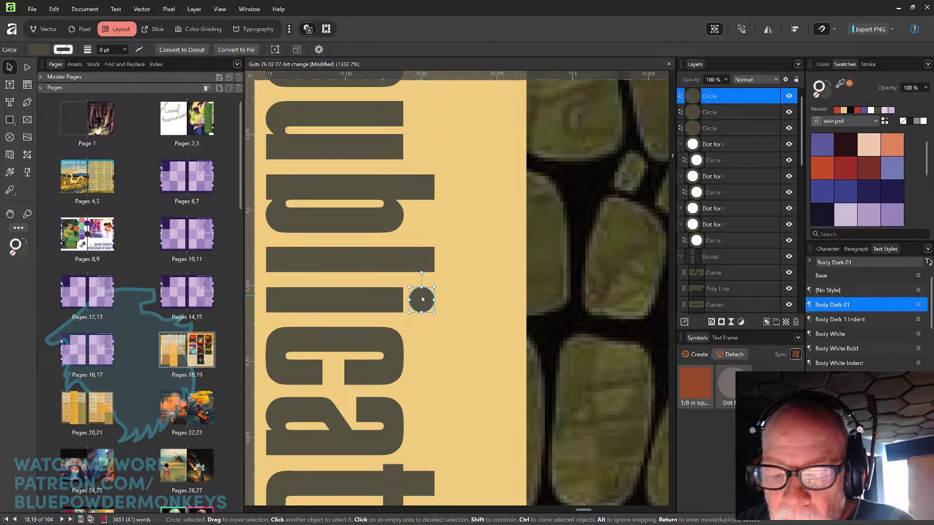
Step: Add a copy of that dot to the second i in "undertow publications", centred on its stem
{"action": "left_click_drag", "start_coordinate": [482, 339], "coordinate": [494, 159]}
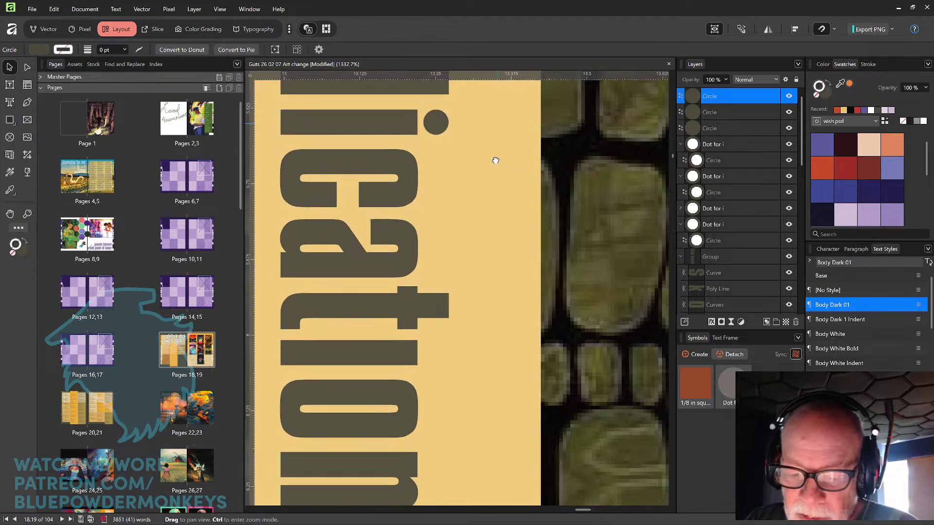
{"action": "mouse_move", "coordinate": [441, 130]}
{"action": "left_mouse_down"}
{"action": "mouse_move", "coordinate": [442, 358]}
{"action": "mouse_move", "coordinate": [440, 344]}
{"action": "left_mouse_up"}
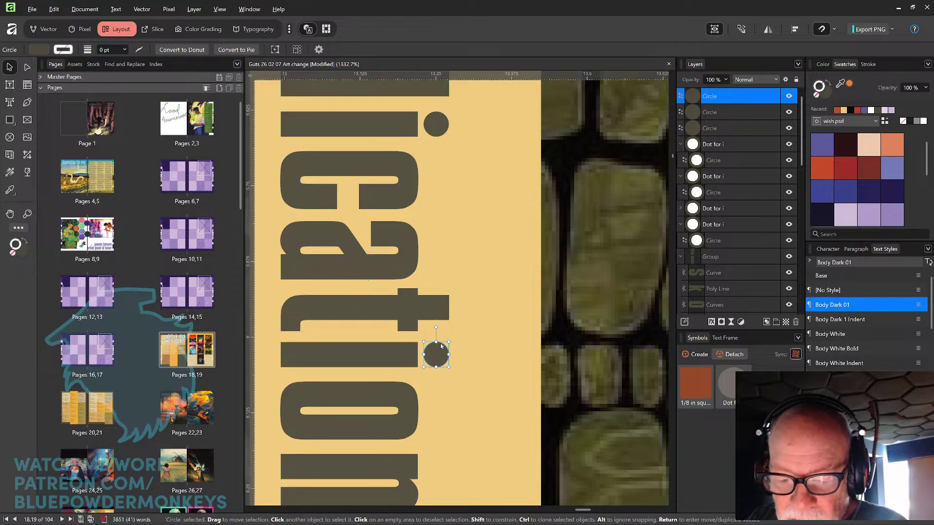
{"action": "left_click_drag", "start_coordinate": [506, 359], "coordinate": [498, 313]}
{"action": "scroll", "coordinate": [498, 313], "scroll_direction": "down", "scroll_amount": 10}
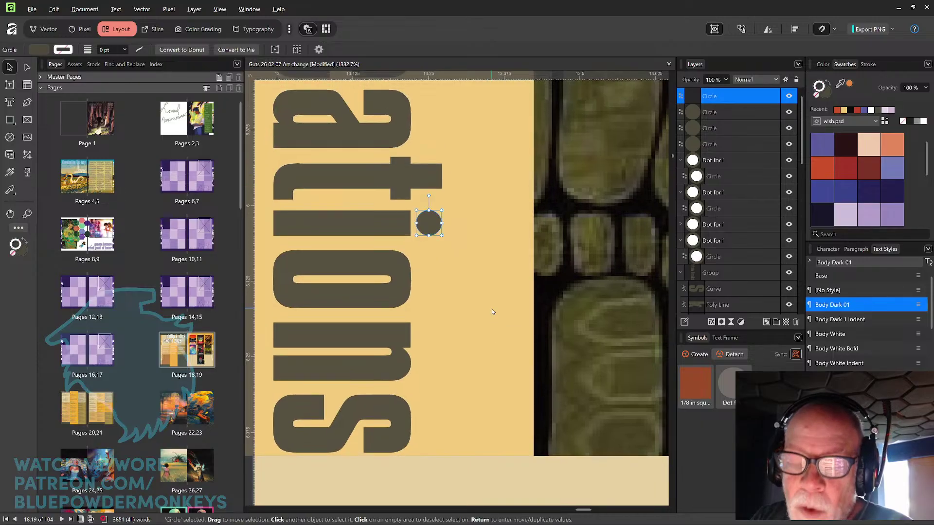
Step: Place a copy of the dark circle as the dot of the i in the rotated "titan books" label beside the City of All Seasons cover
{"action": "scroll", "coordinate": [490, 308], "scroll_direction": "down", "scroll_amount": 4}
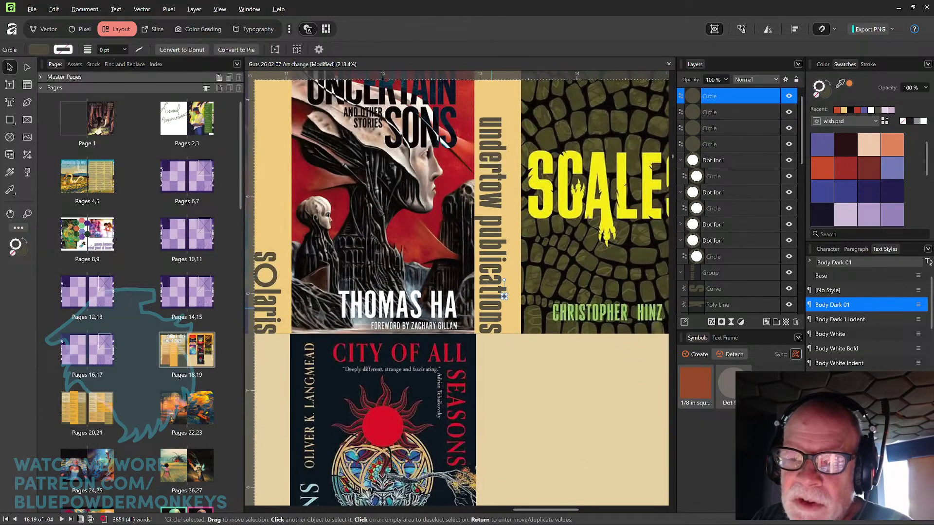
{"action": "left_click_drag", "start_coordinate": [580, 358], "coordinate": [528, 332]}
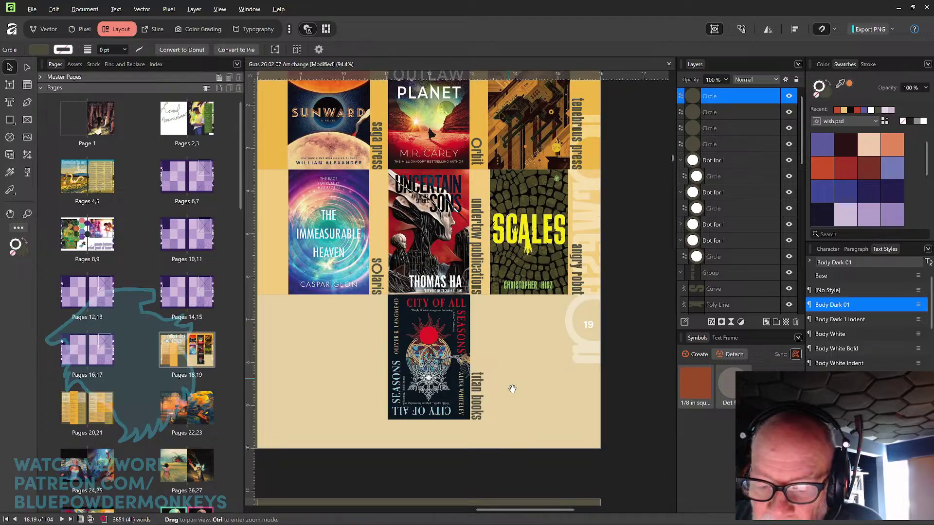
{"action": "scroll", "coordinate": [519, 318], "scroll_direction": "up", "scroll_amount": 6}
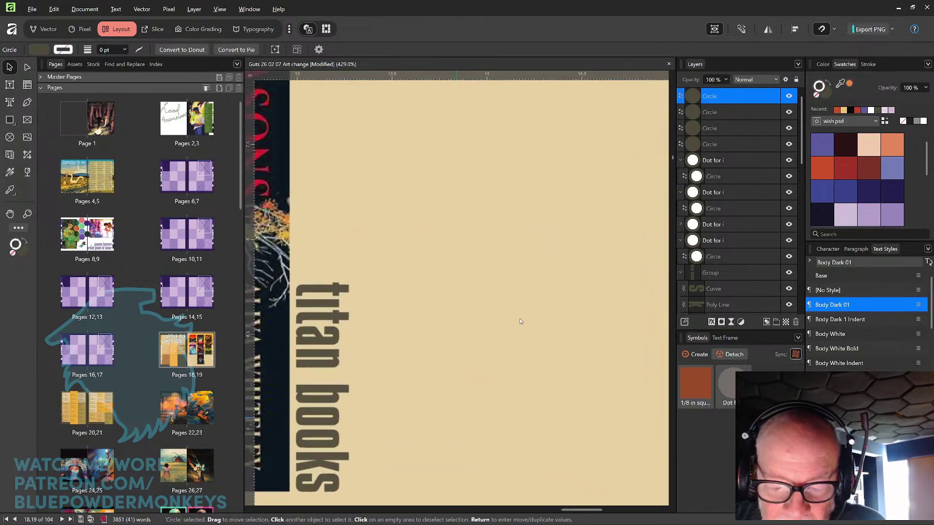
{"action": "scroll", "coordinate": [491, 279], "scroll_direction": "up", "scroll_amount": 2}
{"action": "left_click", "coordinate": [488, 276]}
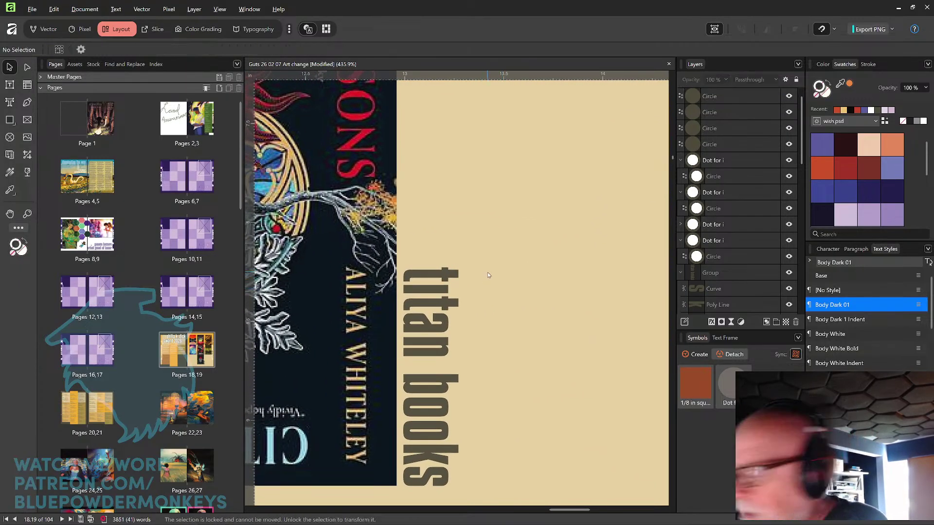
{"action": "left_click", "coordinate": [488, 275]}
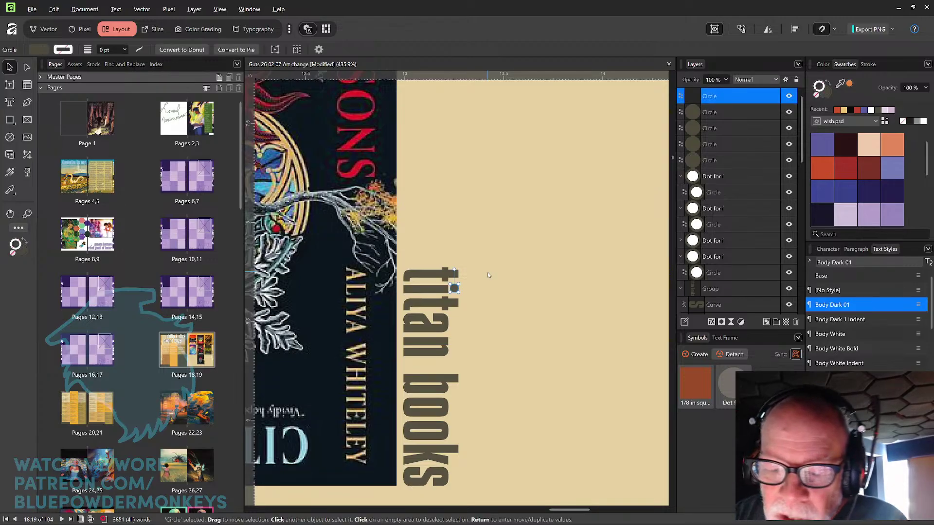
{"action": "scroll", "coordinate": [489, 275], "scroll_direction": "up", "scroll_amount": 3}
{"action": "scroll", "coordinate": [488, 275], "scroll_direction": "up", "scroll_amount": 1}
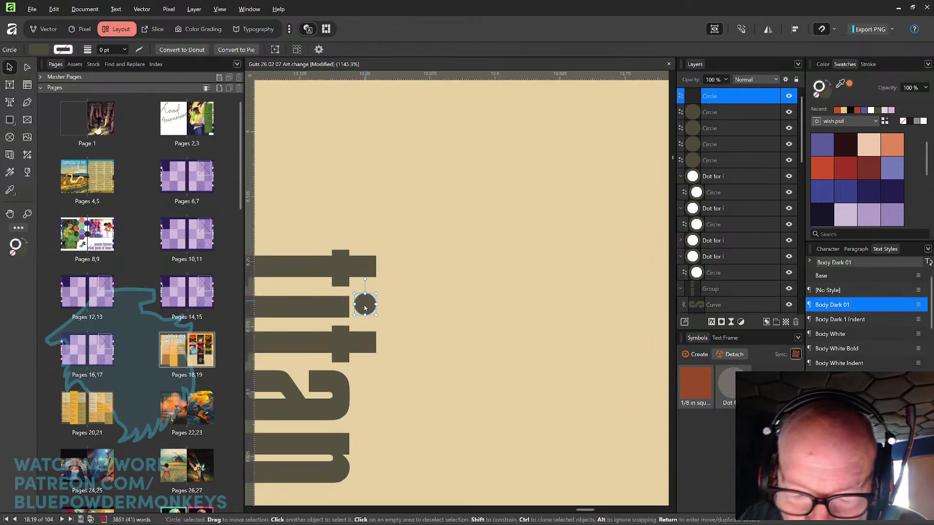
{"action": "left_click_drag", "start_coordinate": [369, 310], "coordinate": [368, 308]}
{"action": "left_click", "coordinate": [475, 238]}
Step: Examine the publisher labels on page 19 and the award-list spread on pages 20 and 21
{"action": "scroll", "coordinate": [475, 238], "scroll_direction": "down", "scroll_amount": 6}
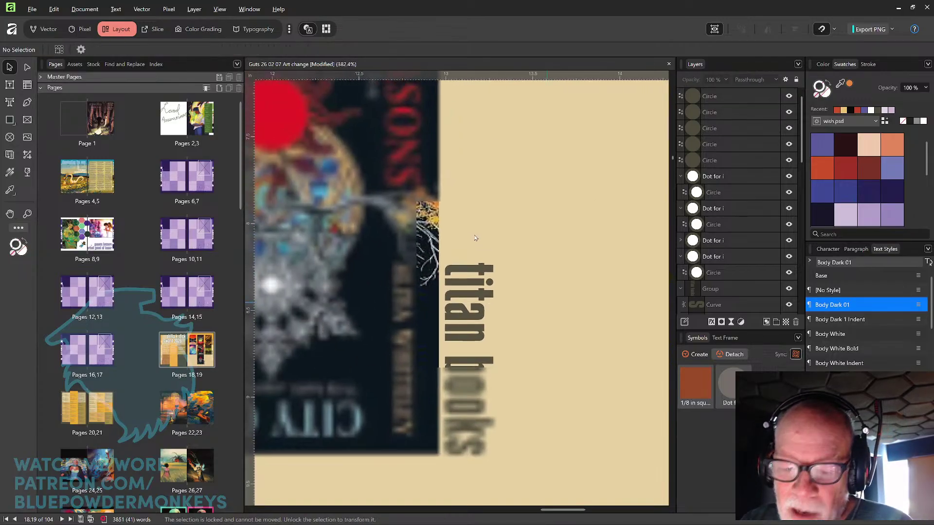
{"action": "left_click_drag", "start_coordinate": [610, 205], "coordinate": [493, 332]}
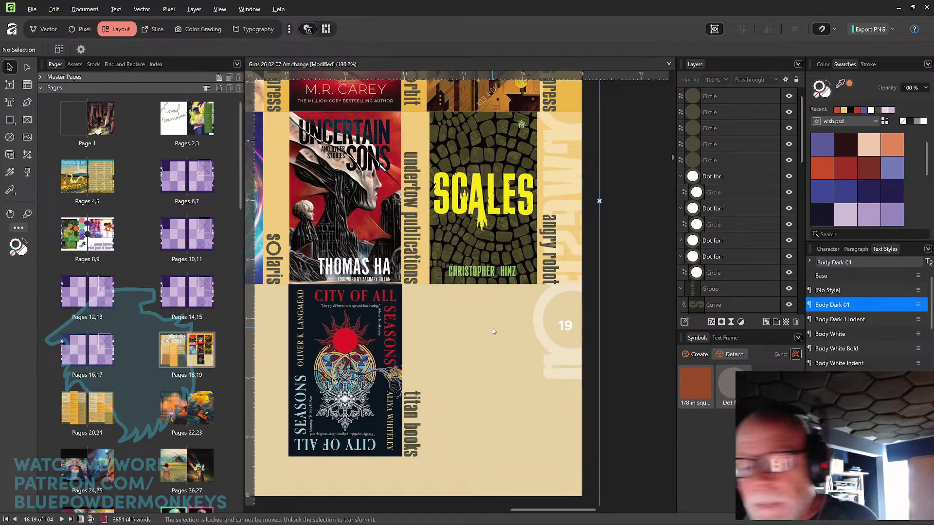
{"action": "scroll", "coordinate": [494, 331], "scroll_direction": "down", "scroll_amount": 3}
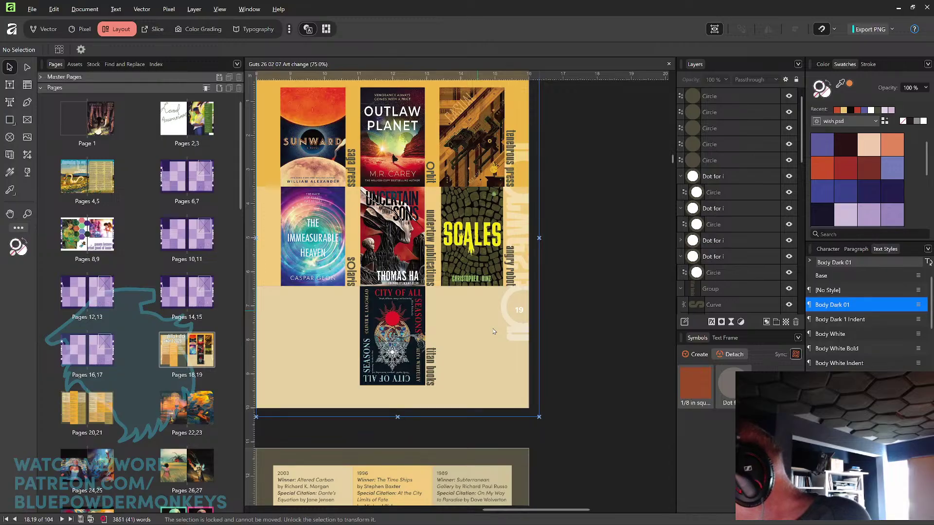
{"action": "scroll", "coordinate": [494, 332], "scroll_direction": "down", "scroll_amount": 10}
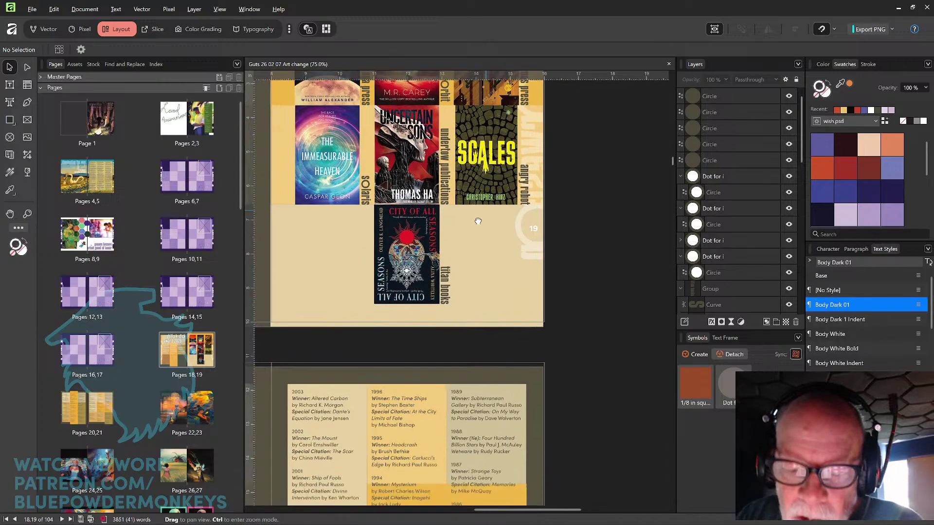
{"action": "scroll", "coordinate": [555, 295], "scroll_direction": "up", "scroll_amount": 2}
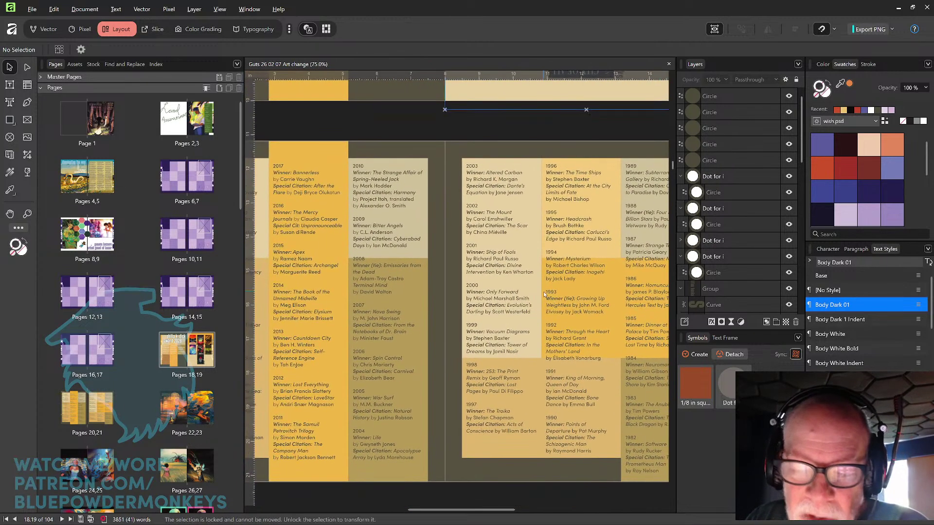
{"action": "scroll", "coordinate": [545, 294], "scroll_direction": "down", "scroll_amount": 3}
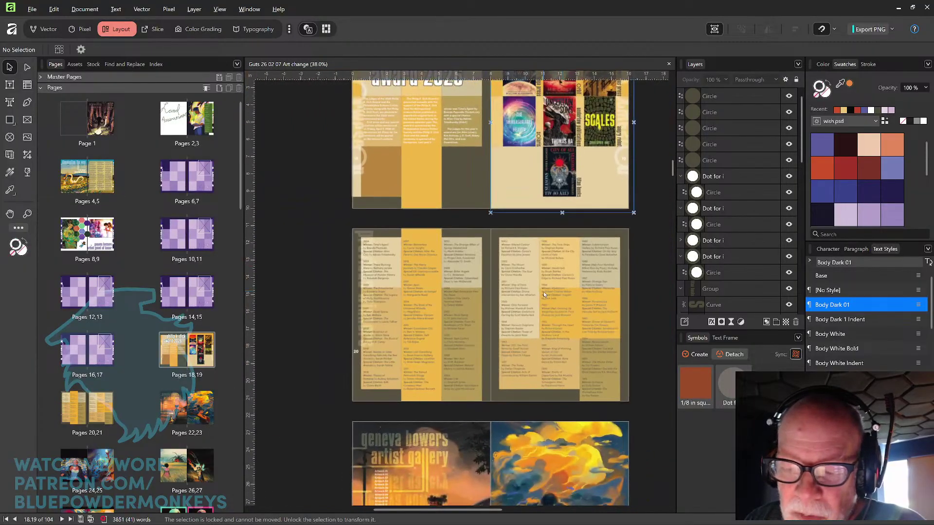
{"action": "left_click_drag", "start_coordinate": [634, 274], "coordinate": [587, 261]}
{"action": "scroll", "coordinate": [587, 261], "scroll_direction": "down", "scroll_amount": 3}
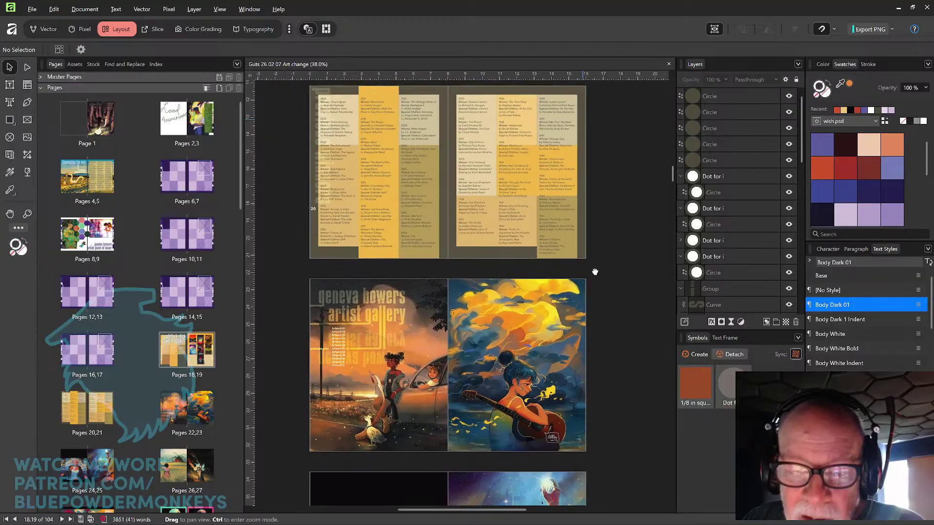
{"action": "left_click_drag", "start_coordinate": [596, 267], "coordinate": [602, 245]}
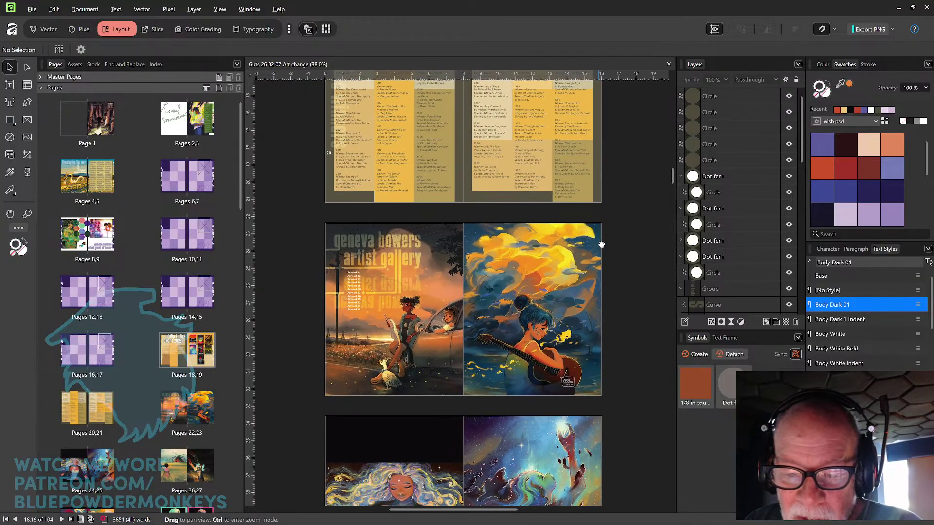
Step: Duplicate the yellow circle in the "artist gallery" title on page 22 and place the copy just beneath the y of "gallery"
{"action": "scroll", "coordinate": [598, 230], "scroll_direction": "up", "scroll_amount": 5}
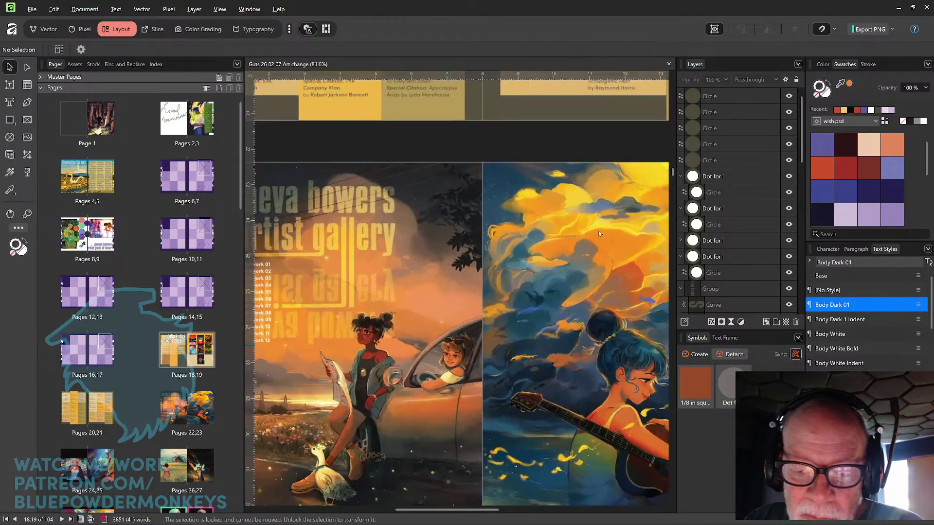
{"action": "left_click_drag", "start_coordinate": [434, 249], "coordinate": [489, 266]}
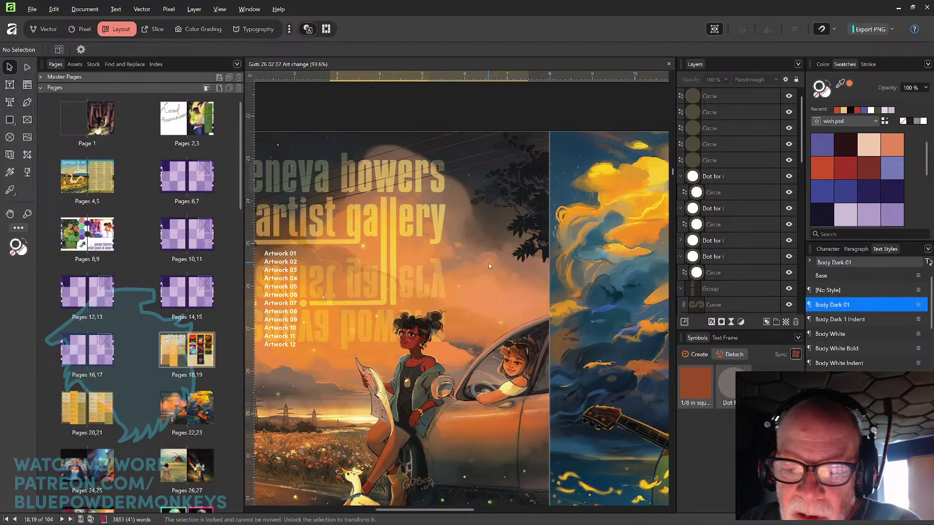
{"action": "scroll", "coordinate": [489, 263], "scroll_direction": "up", "scroll_amount": 3}
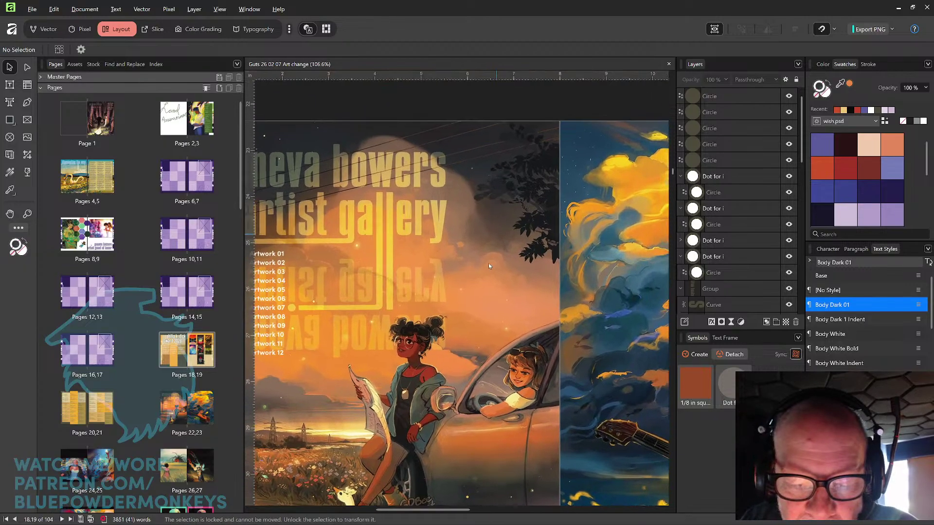
{"action": "left_click_drag", "start_coordinate": [420, 298], "coordinate": [507, 311]}
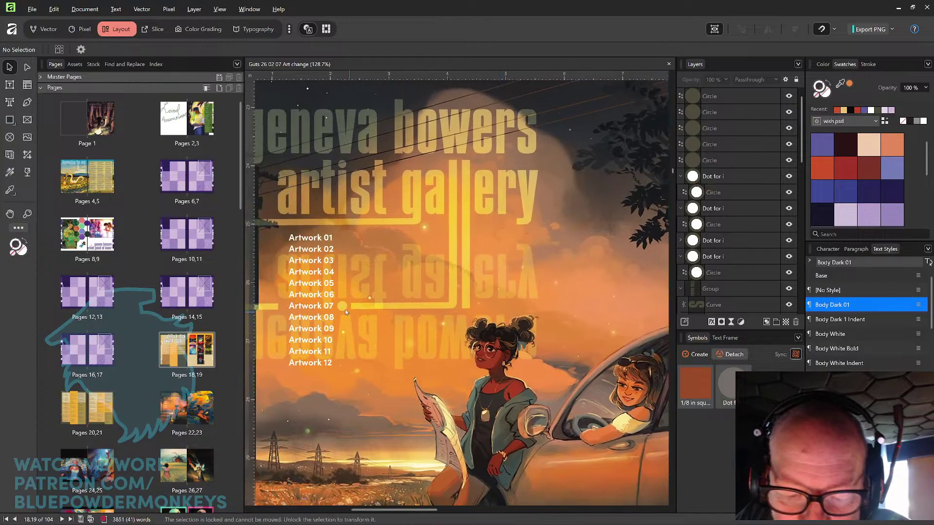
{"action": "left_click", "coordinate": [343, 307]}
{"action": "left_click", "coordinate": [343, 307]}
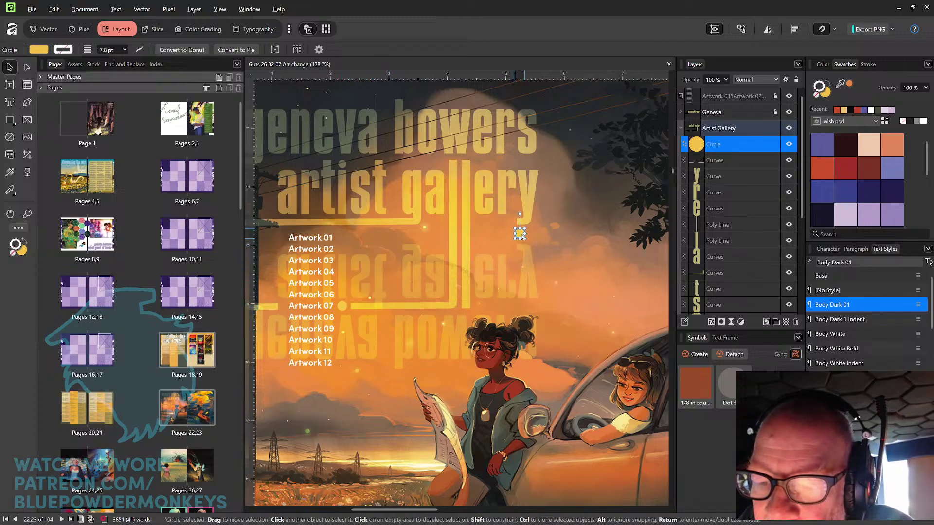
{"action": "key", "text": "ctrl+j"}
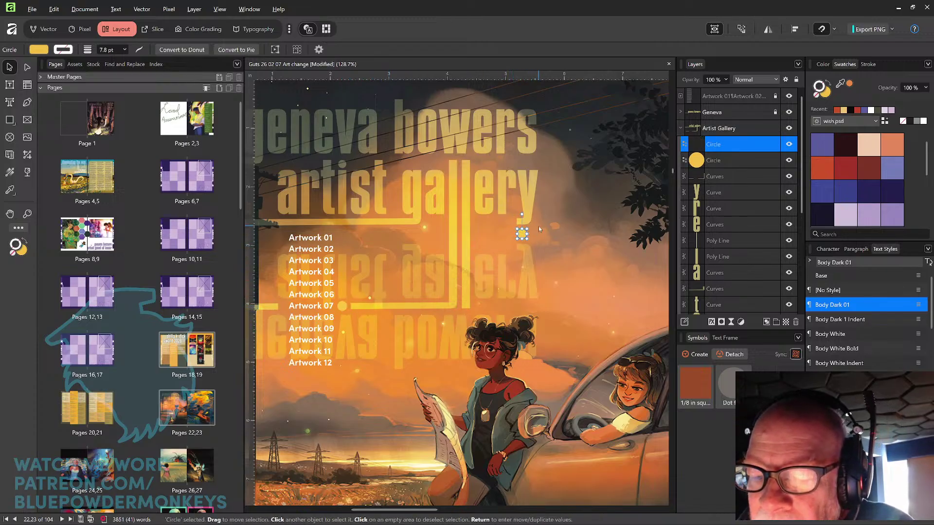
{"action": "scroll", "coordinate": [538, 227], "scroll_direction": "up", "scroll_amount": 3}
{"action": "left_click_drag", "start_coordinate": [459, 235], "coordinate": [460, 237]}
{"action": "left_click", "coordinate": [530, 212]}
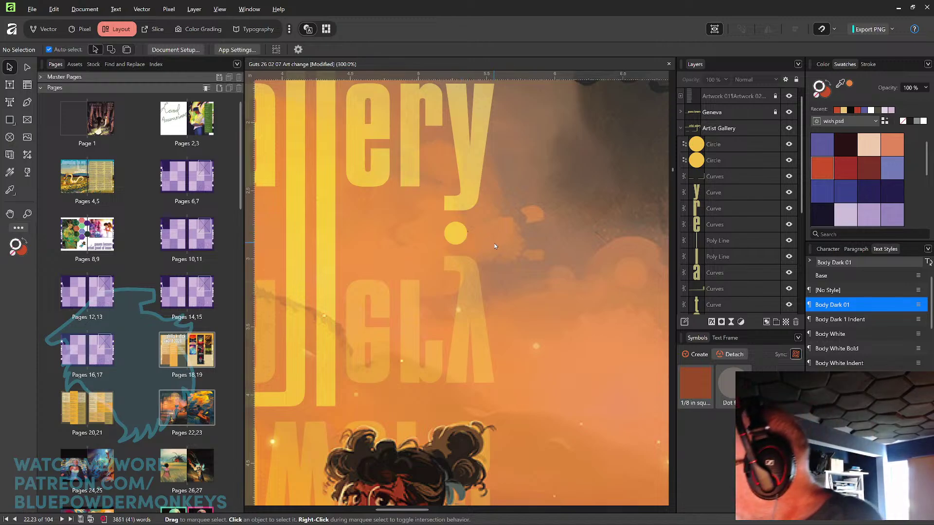
Step: Look through the artwork spreads from pages 22 and 23 up to the "artists and art gallery" spread
{"action": "scroll", "coordinate": [495, 246], "scroll_direction": "down", "scroll_amount": 6}
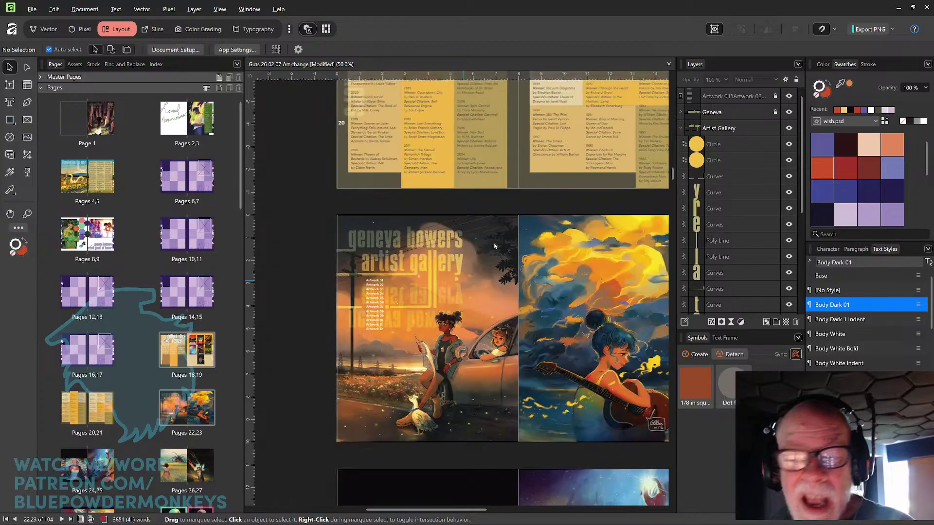
{"action": "left_click_drag", "start_coordinate": [494, 246], "coordinate": [407, 145]}
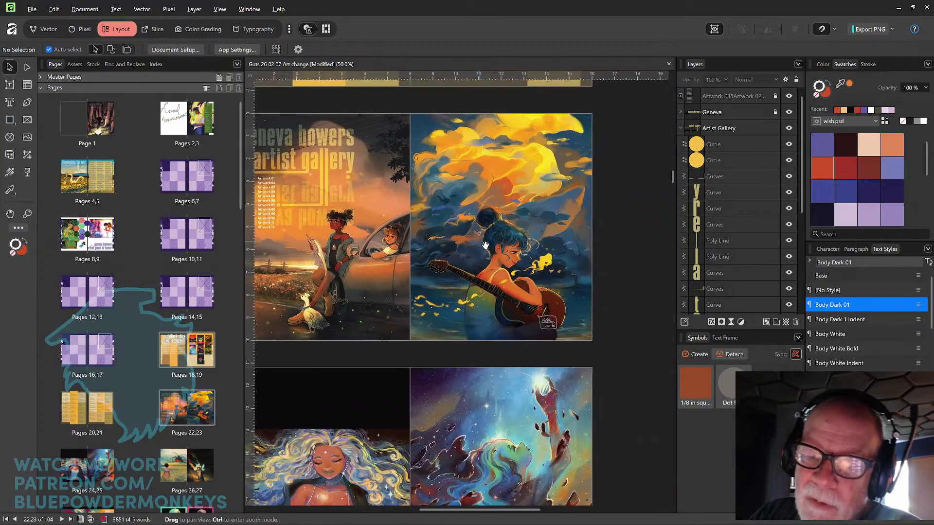
{"action": "left_click_drag", "start_coordinate": [505, 430], "coordinate": [526, 259]}
{"action": "scroll", "coordinate": [526, 259], "scroll_direction": "down", "scroll_amount": 10}
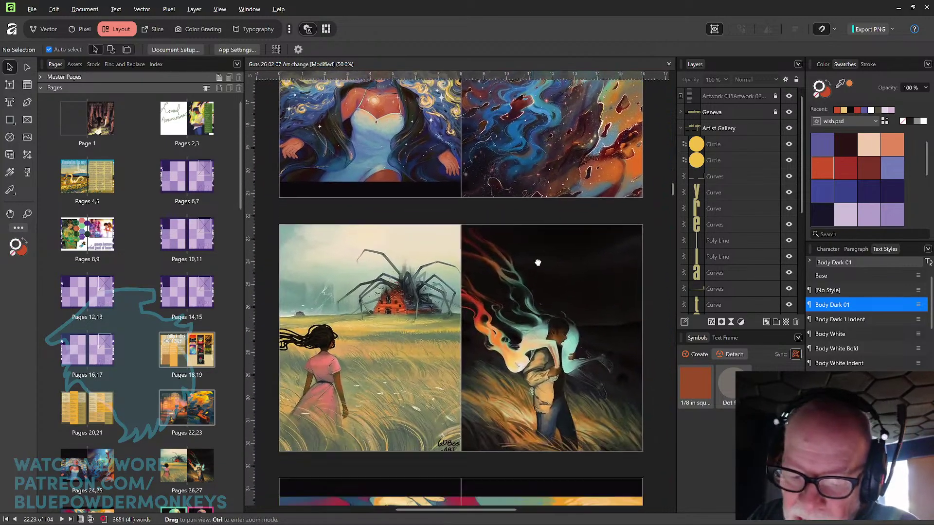
{"action": "scroll", "coordinate": [537, 333], "scroll_direction": "down", "scroll_amount": 8}
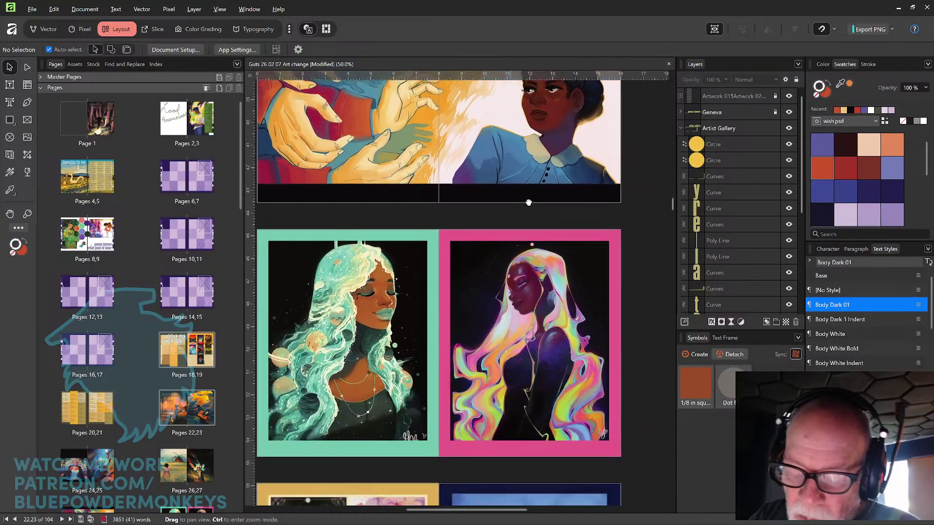
{"action": "scroll", "coordinate": [545, 342], "scroll_direction": "down", "scroll_amount": 8}
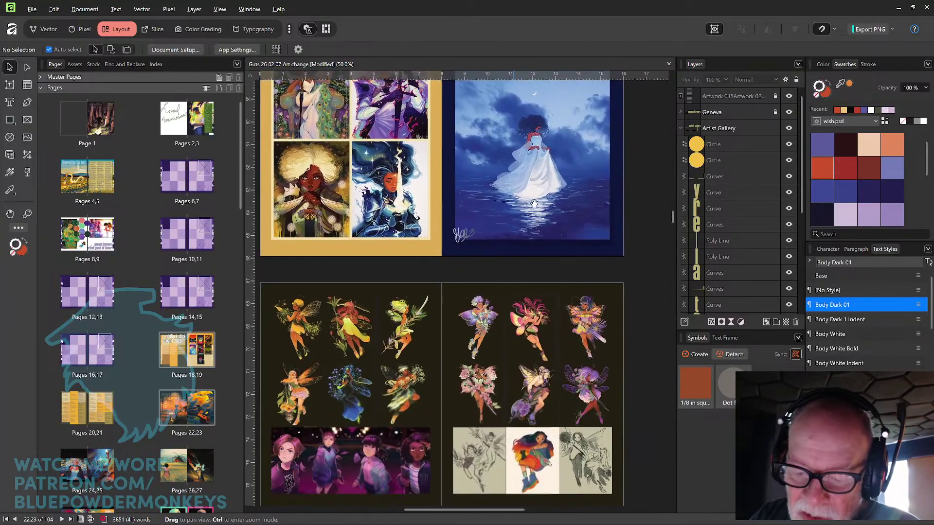
{"action": "scroll", "coordinate": [540, 336], "scroll_direction": "down", "scroll_amount": 8}
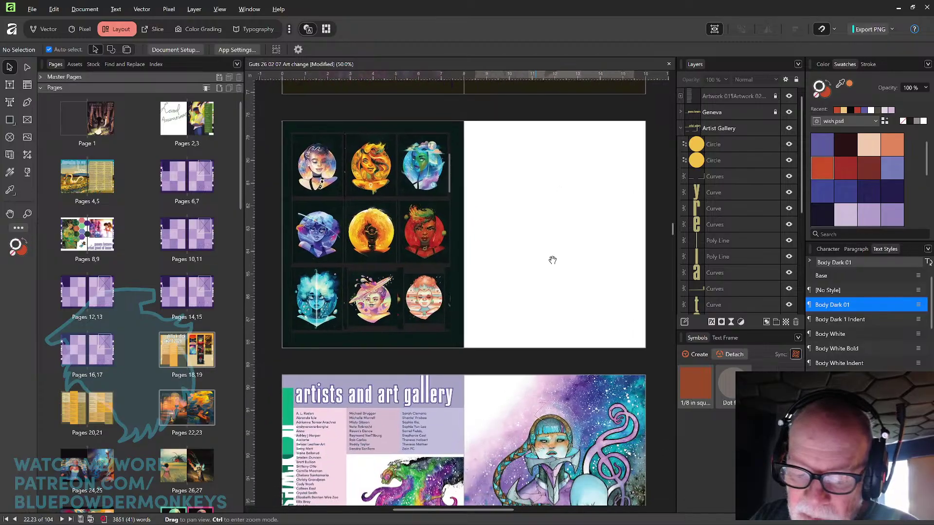
{"action": "scroll", "coordinate": [550, 248], "scroll_direction": "left", "scroll_amount": 2}
Step: Move the white dot over the i of "artists" in the "artists and art gallery" heading into line with the tops of the t letters
{"action": "scroll", "coordinate": [572, 255], "scroll_direction": "up", "scroll_amount": 6}
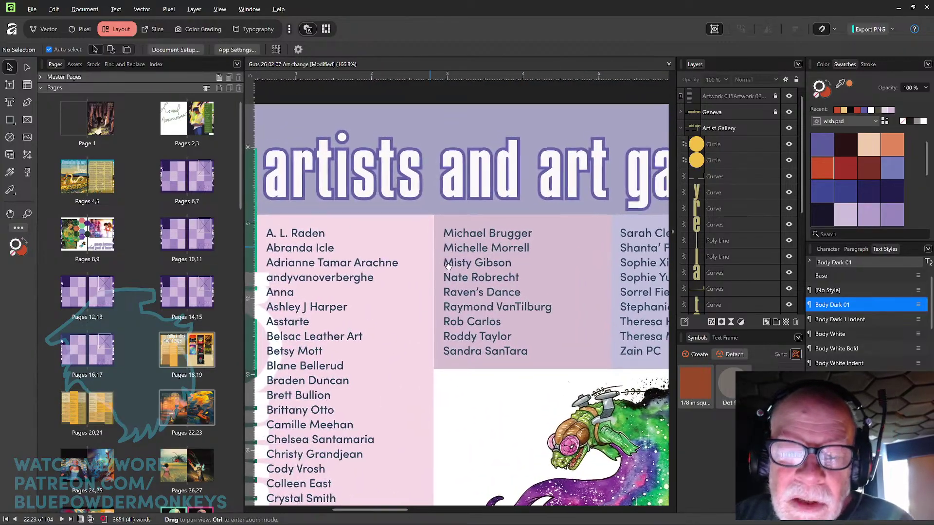
{"action": "scroll", "coordinate": [470, 277], "scroll_direction": "up", "scroll_amount": 3}
{"action": "scroll", "coordinate": [470, 278], "scroll_direction": "left", "scroll_amount": 2}
{"action": "scroll", "coordinate": [470, 277], "scroll_direction": "up", "scroll_amount": 5}
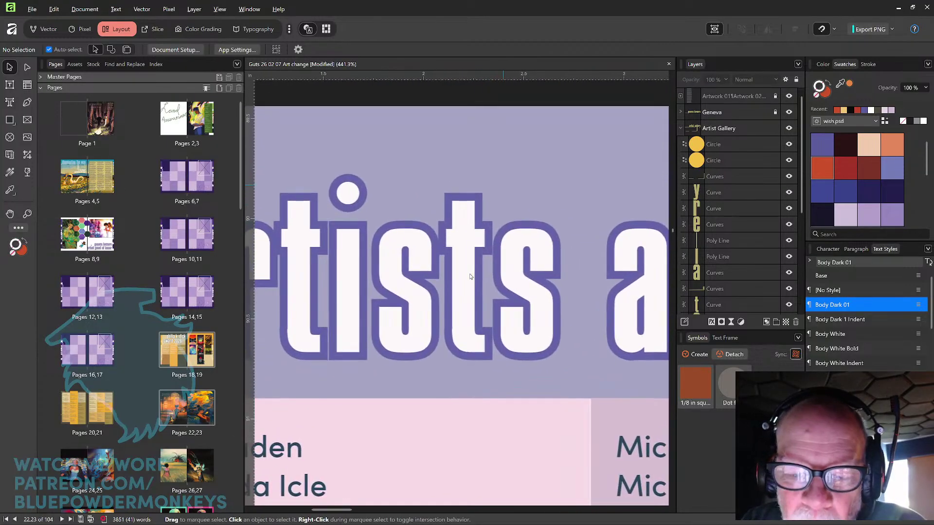
{"action": "left_click_drag", "start_coordinate": [494, 278], "coordinate": [503, 282]}
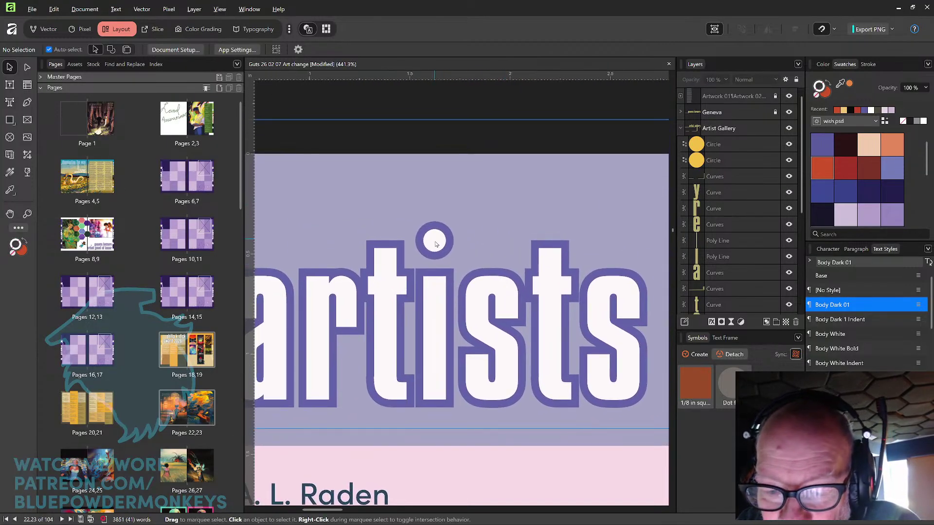
{"action": "left_click", "coordinate": [437, 244]}
{"action": "double_click", "coordinate": [437, 243]}
{"action": "left_click_drag", "start_coordinate": [437, 244], "coordinate": [435, 246]}
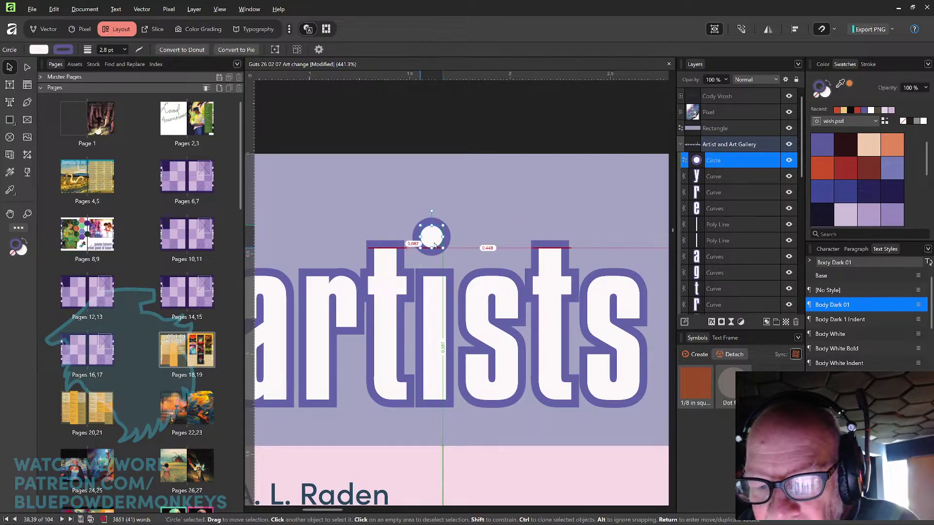
{"action": "mouse_move", "coordinate": [443, 226]}
{"action": "left_mouse_down"}
{"action": "mouse_move", "coordinate": [434, 235]}
{"action": "mouse_move", "coordinate": [442, 235]}
{"action": "left_mouse_up"}
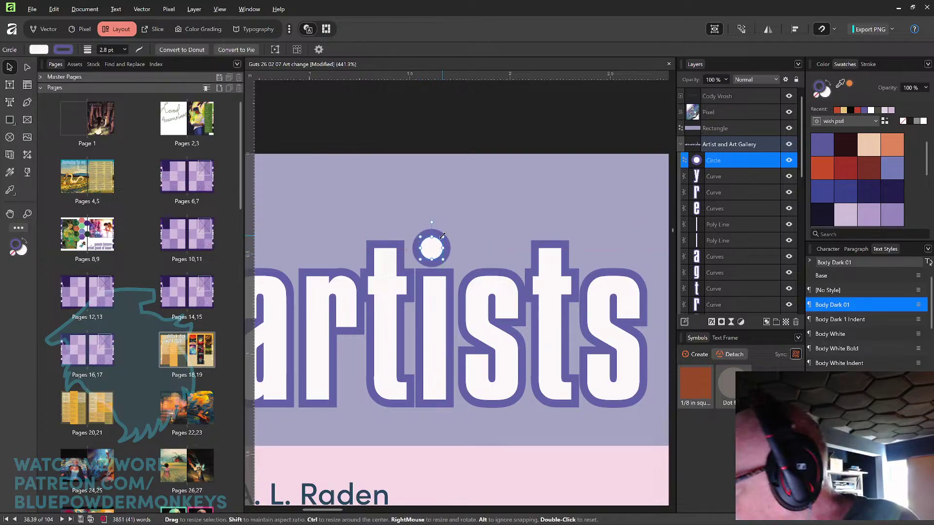
Step: Resize the white dot over the i of "artists" to 0.113 in, matching the stem's width, and raise it slightly above the letter
{"action": "left_click_drag", "start_coordinate": [445, 234], "coordinate": [424, 258]}
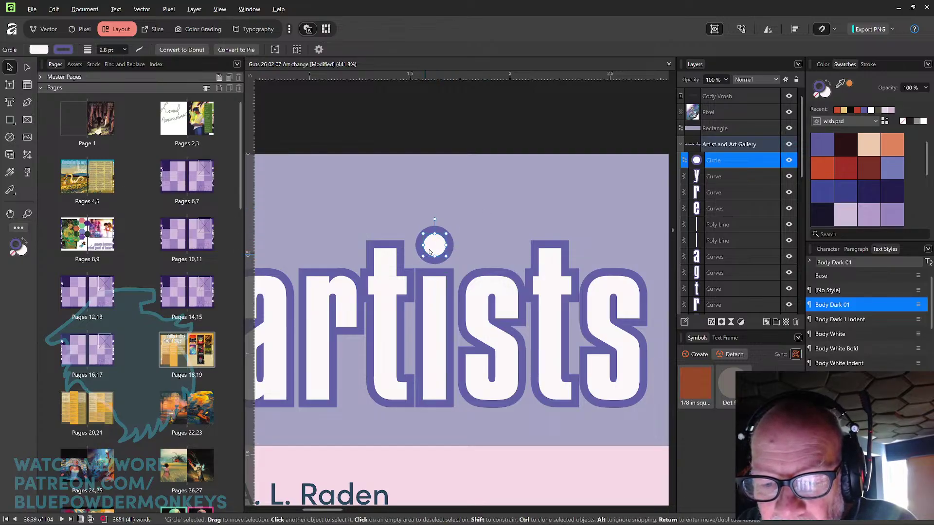
{"action": "left_click_drag", "start_coordinate": [423, 256], "coordinate": [418, 263]}
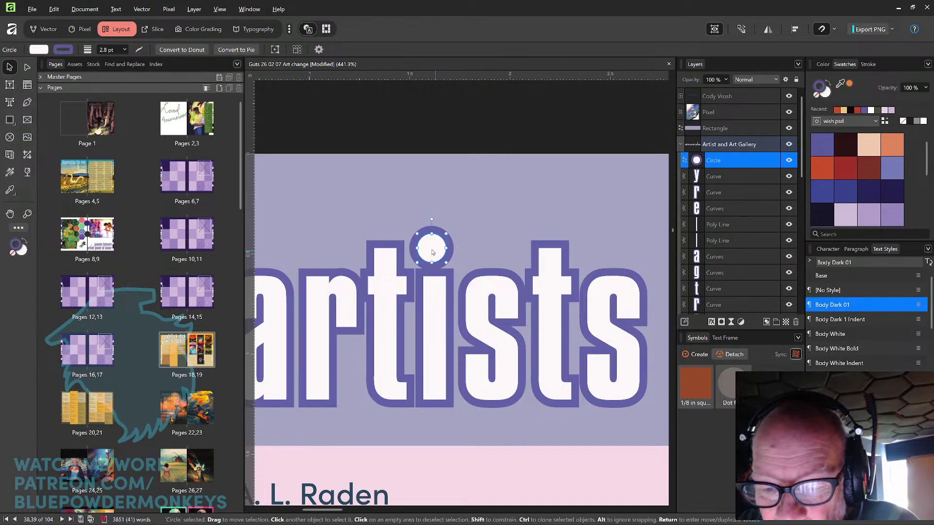
{"action": "left_click_drag", "start_coordinate": [433, 252], "coordinate": [422, 256]}
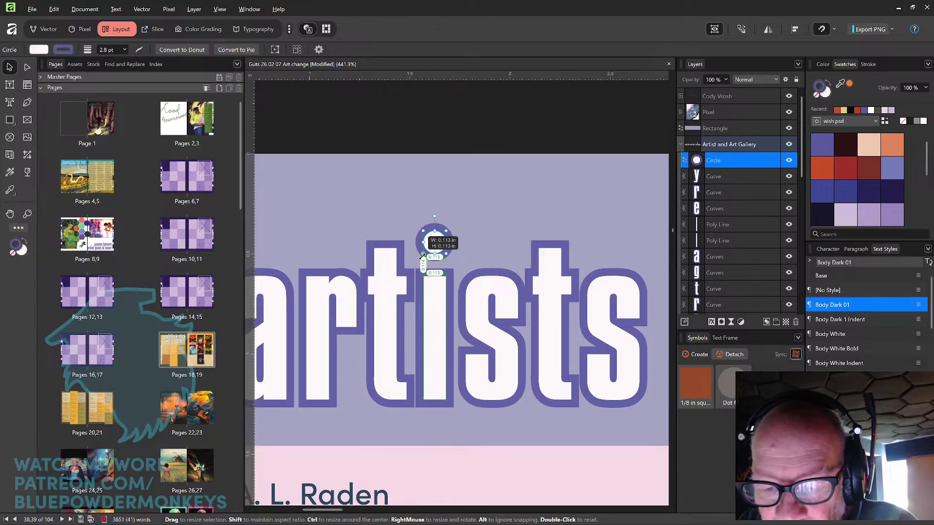
{"action": "left_click", "coordinate": [465, 223]}
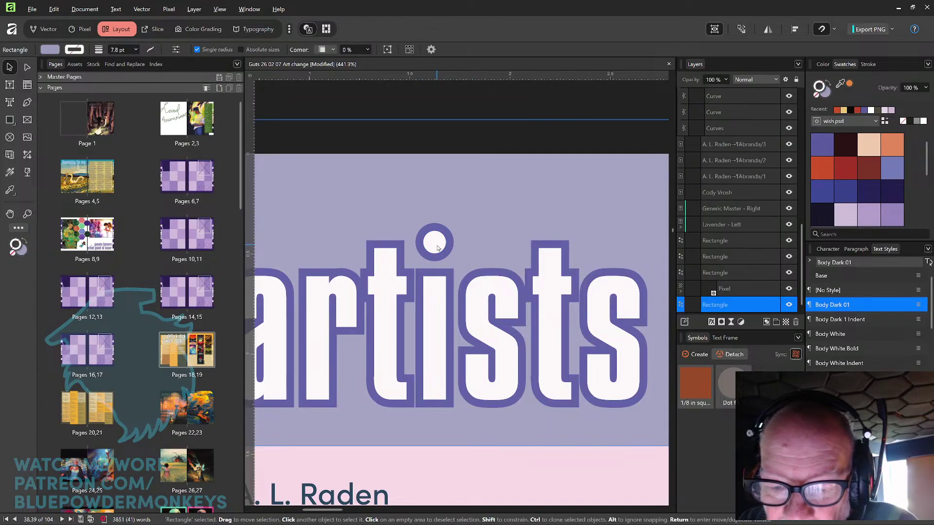
{"action": "left_click", "coordinate": [436, 249]}
{"action": "double_click", "coordinate": [437, 247]}
{"action": "left_click_drag", "start_coordinate": [437, 250], "coordinate": [437, 245]}
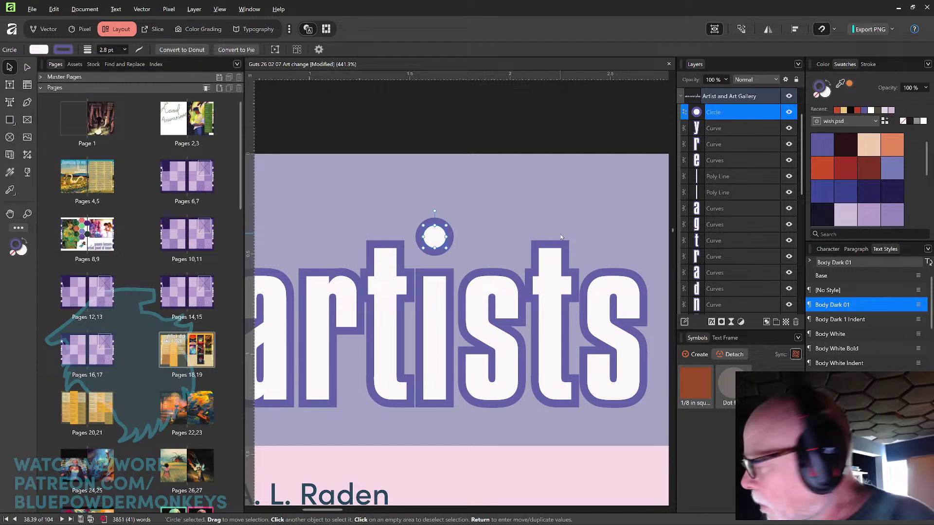
Step: Look through the artwork spread on pages 40 and 41, including the vertical artist credits and the circular signature
{"action": "scroll", "coordinate": [561, 237], "scroll_direction": "down", "scroll_amount": 8}
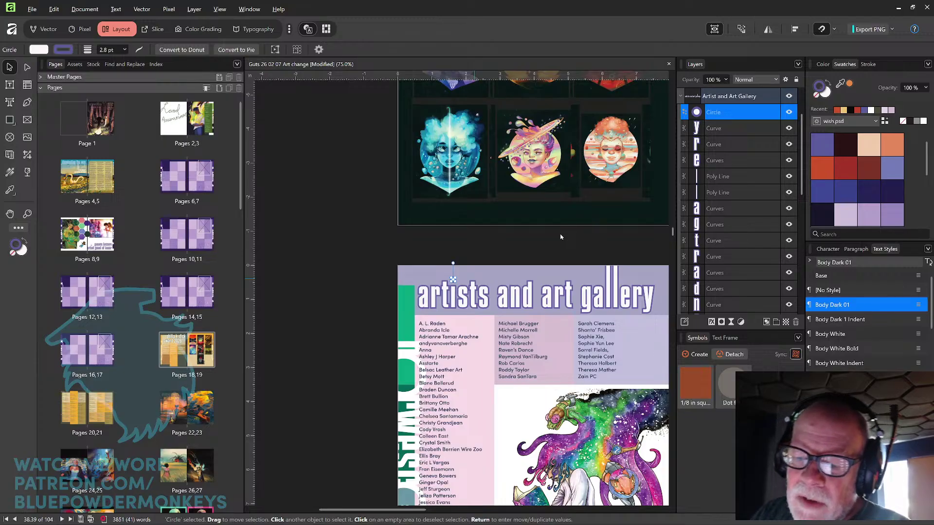
{"action": "scroll", "coordinate": [561, 237], "scroll_direction": "down", "scroll_amount": 4}
{"action": "scroll", "coordinate": [486, 272], "scroll_direction": "right", "scroll_amount": 6}
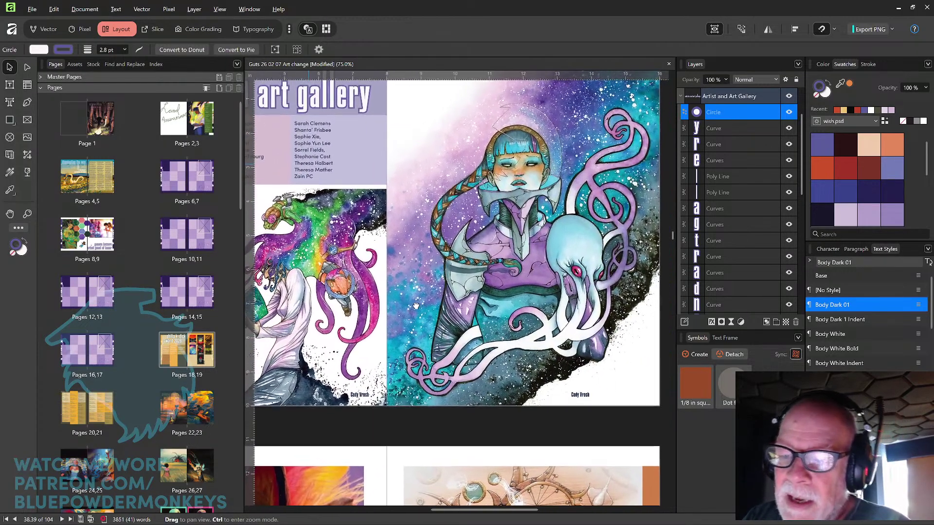
{"action": "scroll", "coordinate": [416, 306], "scroll_direction": "down", "scroll_amount": 5}
{"action": "scroll", "coordinate": [573, 310], "scroll_direction": "left", "scroll_amount": 2}
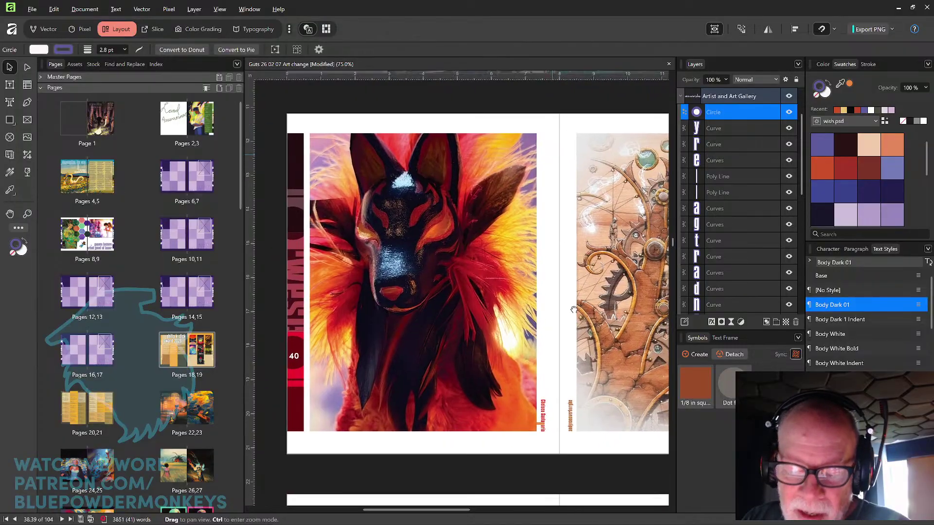
{"action": "scroll", "coordinate": [569, 308], "scroll_direction": "down", "scroll_amount": 1}
{"action": "scroll", "coordinate": [564, 306], "scroll_direction": "right", "scroll_amount": 2}
{"action": "scroll", "coordinate": [550, 303], "scroll_direction": "up", "scroll_amount": 5}
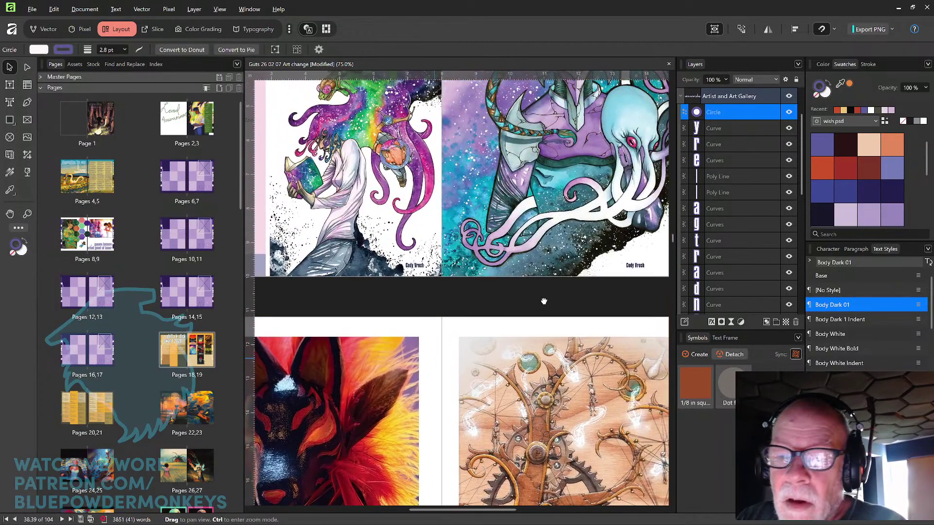
{"action": "scroll", "coordinate": [544, 302], "scroll_direction": "left", "scroll_amount": 2}
{"action": "scroll", "coordinate": [541, 308], "scroll_direction": "down", "scroll_amount": 4}
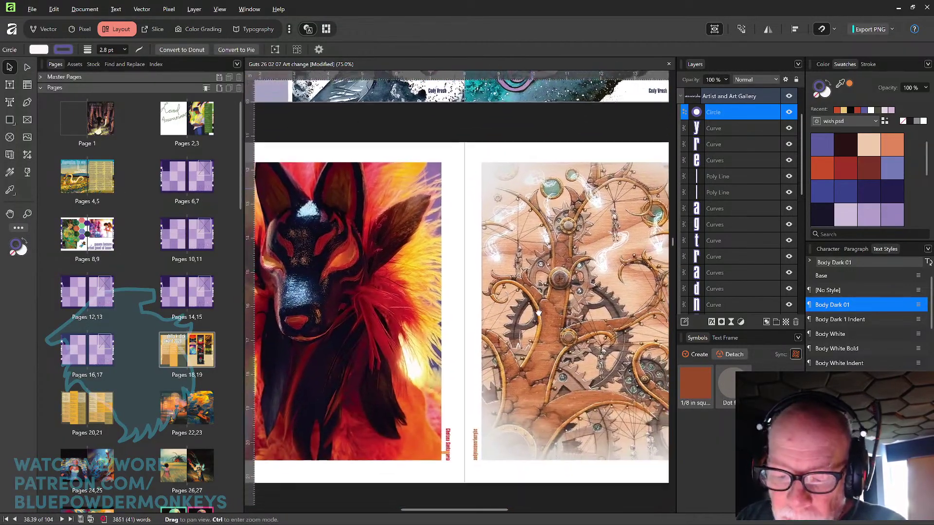
{"action": "scroll", "coordinate": [538, 312], "scroll_direction": "down", "scroll_amount": 3}
{"action": "scroll", "coordinate": [571, 283], "scroll_direction": "up", "scroll_amount": 5, "text": "ctrl"}
{"action": "scroll", "coordinate": [571, 282], "scroll_direction": "up", "scroll_amount": 1, "text": "ctrl"}
{"action": "scroll", "coordinate": [566, 291], "scroll_direction": "right", "scroll_amount": 6}
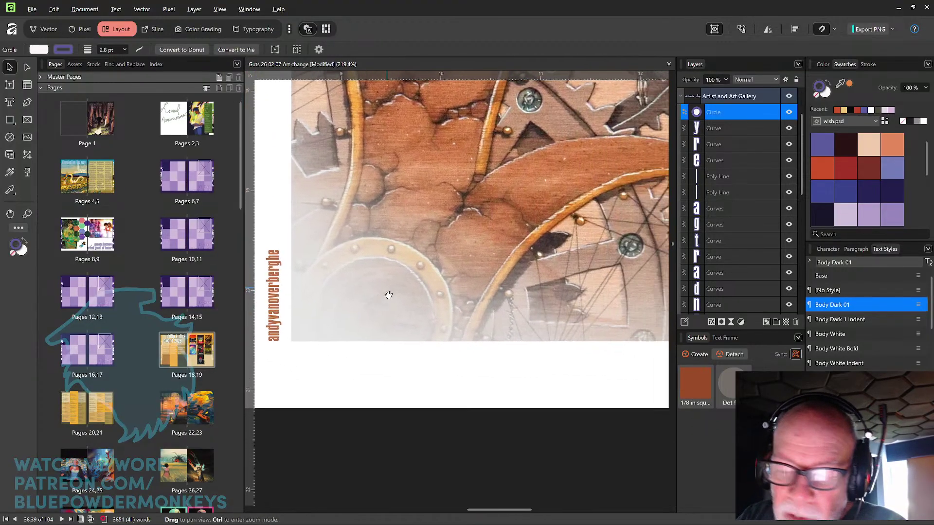
{"action": "scroll", "coordinate": [535, 323], "scroll_direction": "right", "scroll_amount": 5}
{"action": "scroll", "coordinate": [521, 322], "scroll_direction": "up", "scroll_amount": 2}
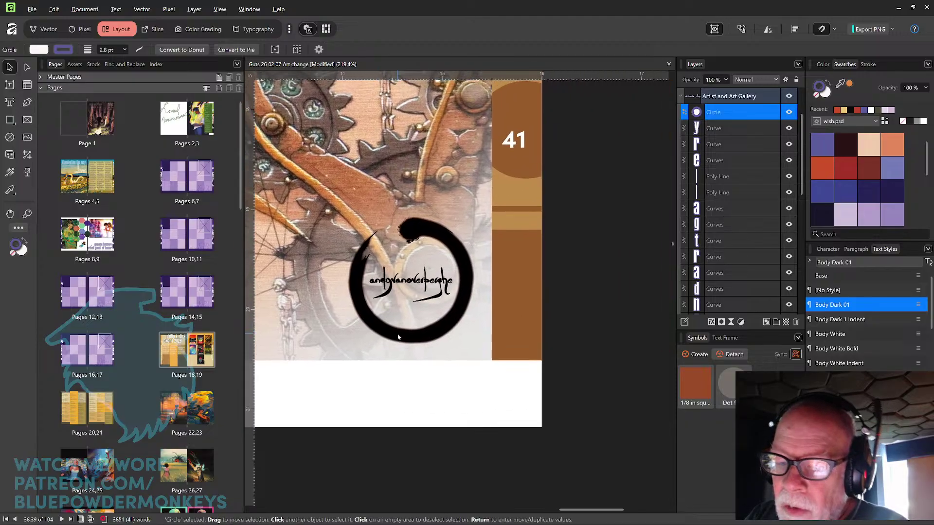
{"action": "scroll", "coordinate": [508, 321], "scroll_direction": "down", "scroll_amount": 5, "text": "ctrl"}
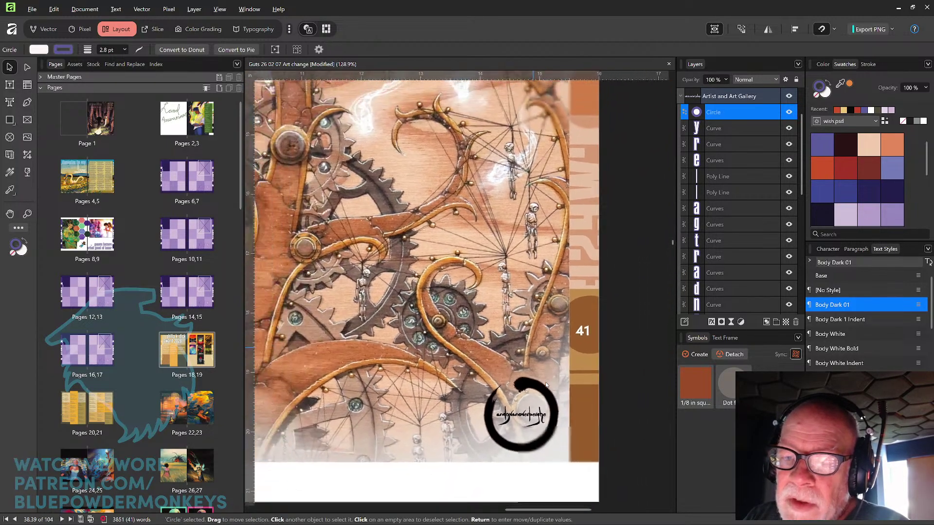
Step: Examine the spread on pages 42 and 43, focusing on the artist credit between the two lower artworks on page 42
{"action": "scroll", "coordinate": [519, 336], "scroll_direction": "down", "scroll_amount": 10}
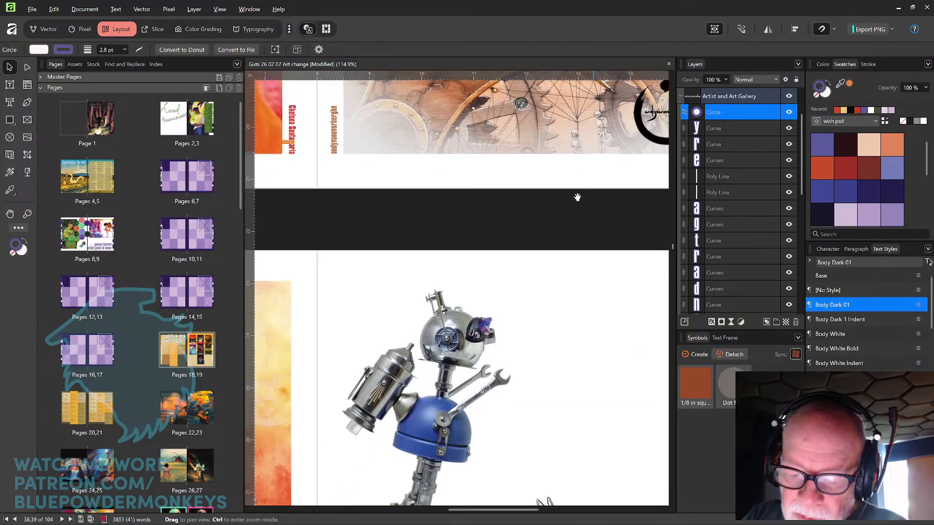
{"action": "scroll", "coordinate": [560, 226], "scroll_direction": "left", "scroll_amount": 6}
{"action": "scroll", "coordinate": [560, 226], "scroll_direction": "down", "scroll_amount": 1}
{"action": "scroll", "coordinate": [561, 226], "scroll_direction": "down", "scroll_amount": 2}
{"action": "scroll", "coordinate": [561, 226], "scroll_direction": "left", "scroll_amount": 4}
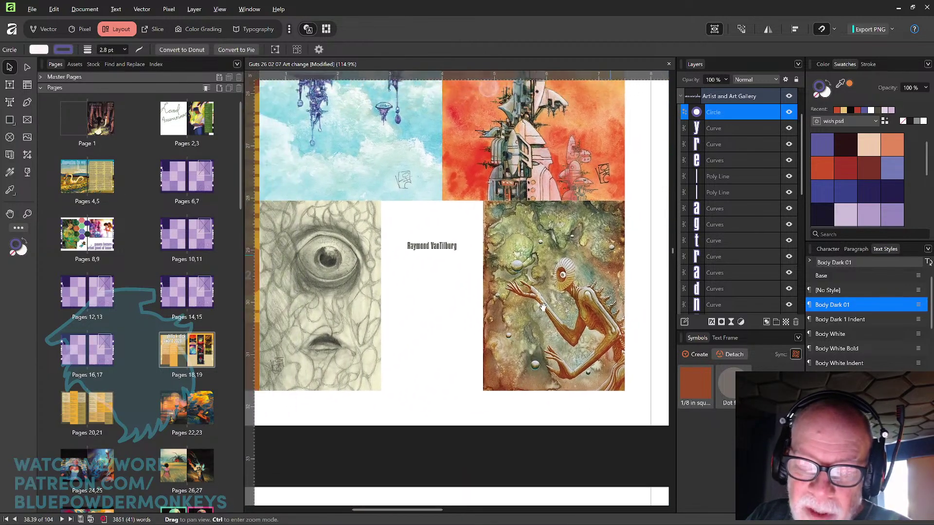
{"action": "scroll", "coordinate": [539, 304], "scroll_direction": "up", "scroll_amount": 4, "text": "ctrl"}
{"action": "scroll", "coordinate": [539, 304], "scroll_direction": "up", "scroll_amount": 4, "text": "ctrl"}
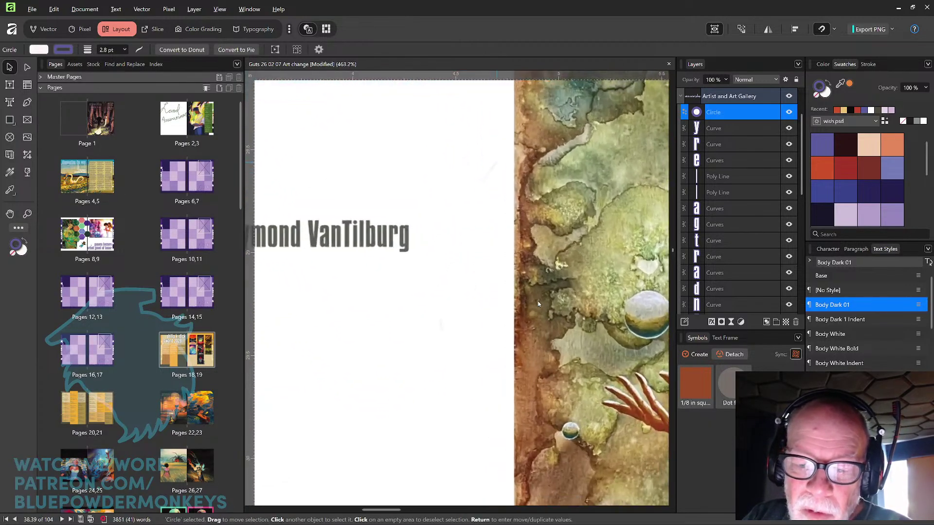
{"action": "scroll", "coordinate": [473, 274], "scroll_direction": "left", "scroll_amount": 2}
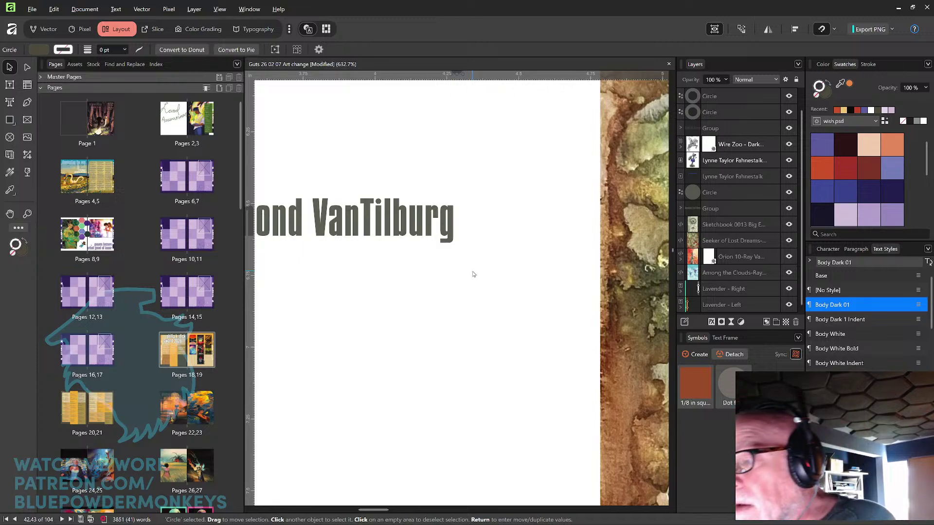
Step: Undo the last circle edit on pages 42 and 43 and clear the selection
{"action": "key", "text": "ctrl+z"}
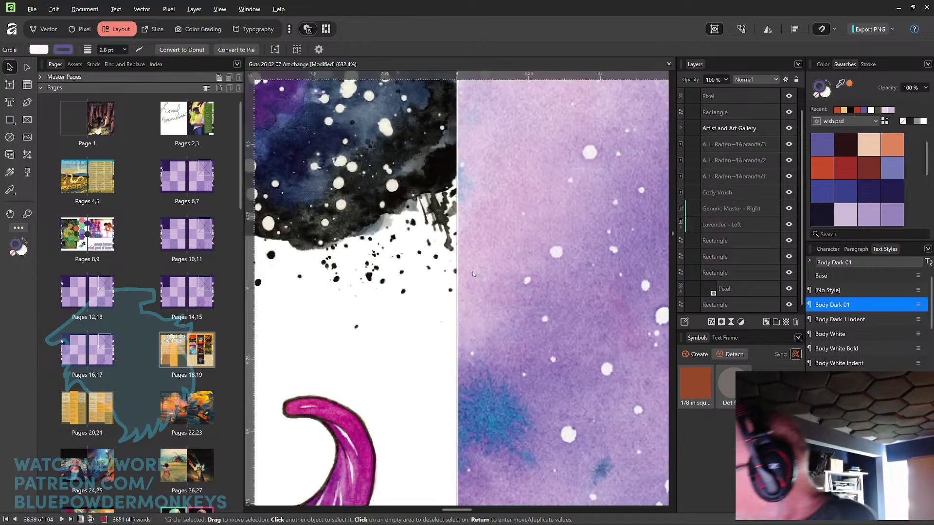
{"action": "key", "text": "ctrl+1"}
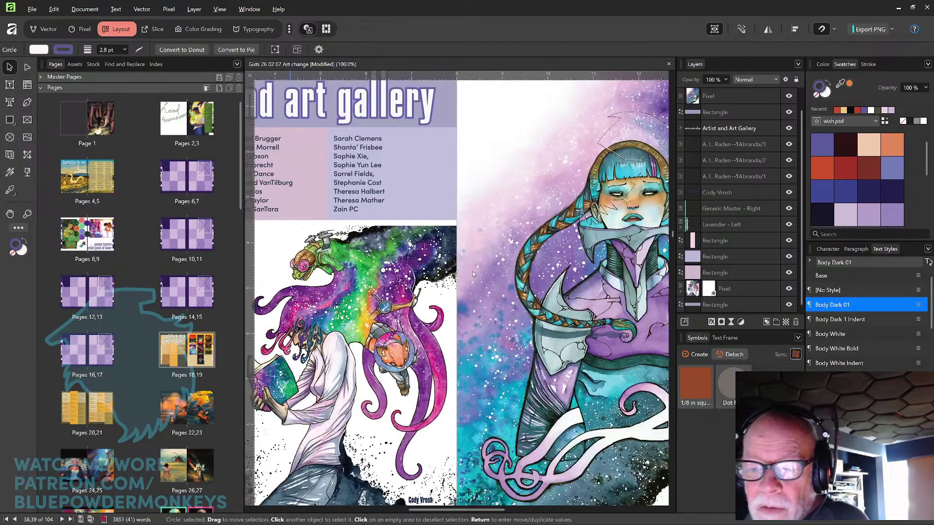
{"action": "key", "text": "ctrl+minus"}
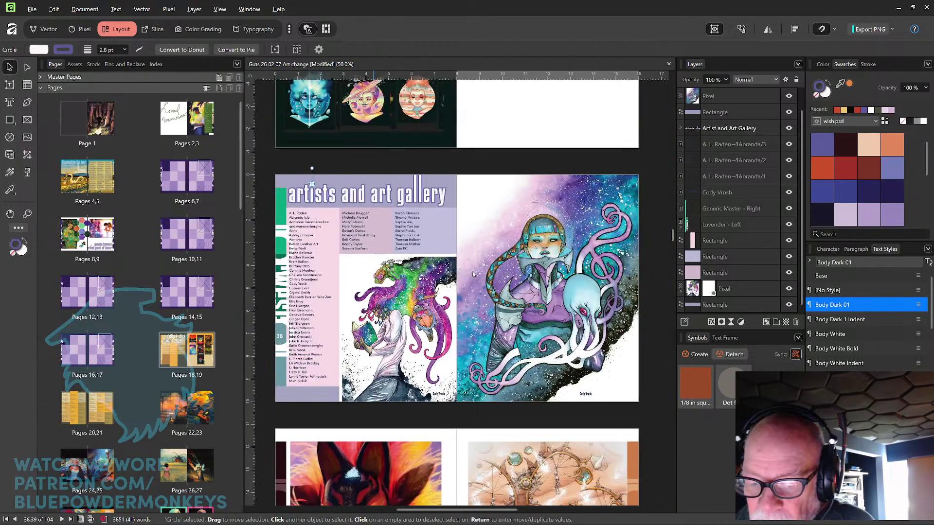
{"action": "key", "text": "Escape"}
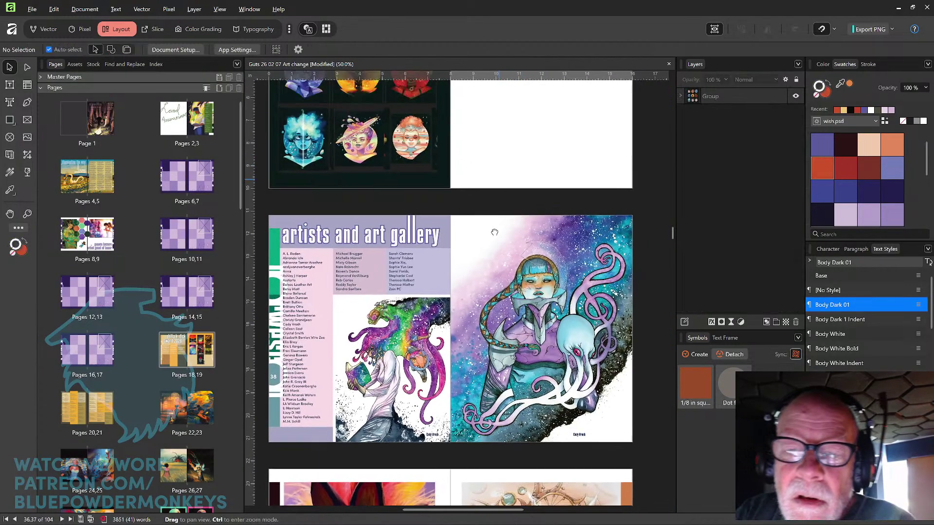
Step: Select the small dark dot over the i of the vertical "solaris" publisher label on page 19
{"action": "scroll", "coordinate": [481, 239], "scroll_direction": "up", "scroll_amount": 5}
{"action": "left_click_drag", "start_coordinate": [482, 240], "coordinate": [481, 392]}
{"action": "left_click_drag", "start_coordinate": [472, 223], "coordinate": [468, 326]}
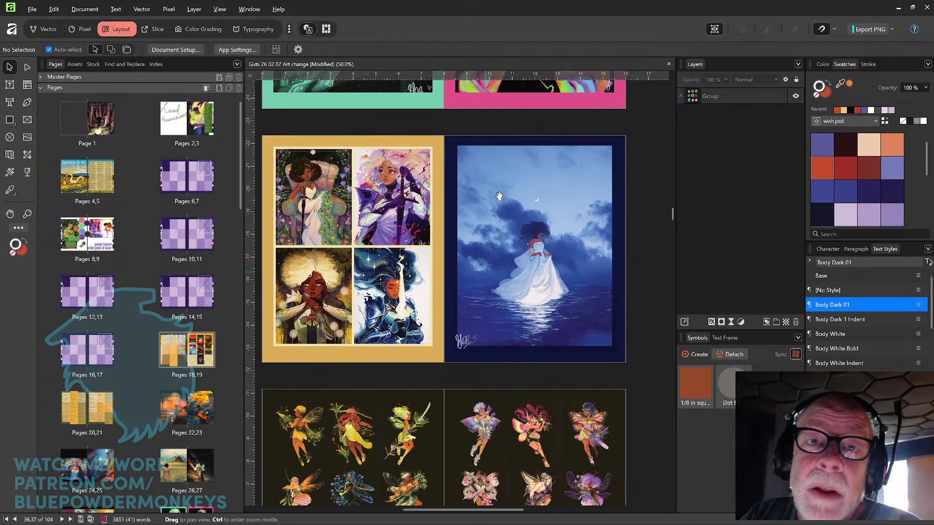
{"action": "left_click_drag", "start_coordinate": [499, 196], "coordinate": [506, 374]}
{"action": "left_click_drag", "start_coordinate": [508, 223], "coordinate": [519, 375]}
{"action": "left_click_drag", "start_coordinate": [508, 198], "coordinate": [504, 447]}
{"action": "left_click_drag", "start_coordinate": [495, 183], "coordinate": [501, 408]}
{"action": "left_click_drag", "start_coordinate": [503, 168], "coordinate": [503, 389]}
{"action": "left_click_drag", "start_coordinate": [499, 111], "coordinate": [498, 295]}
{"action": "left_click_drag", "start_coordinate": [496, 234], "coordinate": [488, 410]}
{"action": "left_click_drag", "start_coordinate": [493, 201], "coordinate": [508, 349]}
{"action": "left_click_drag", "start_coordinate": [490, 288], "coordinate": [466, 323]}
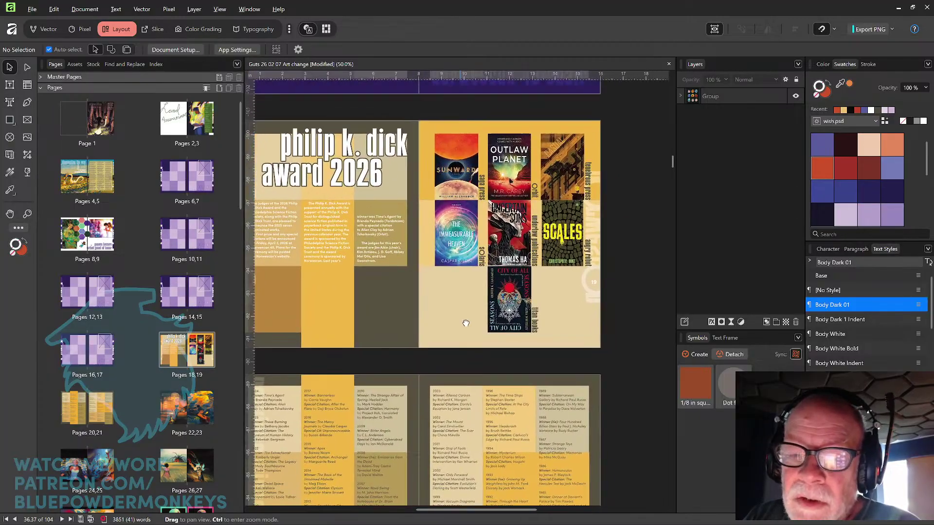
{"action": "scroll", "coordinate": [465, 307], "scroll_direction": "up", "scroll_amount": 8}
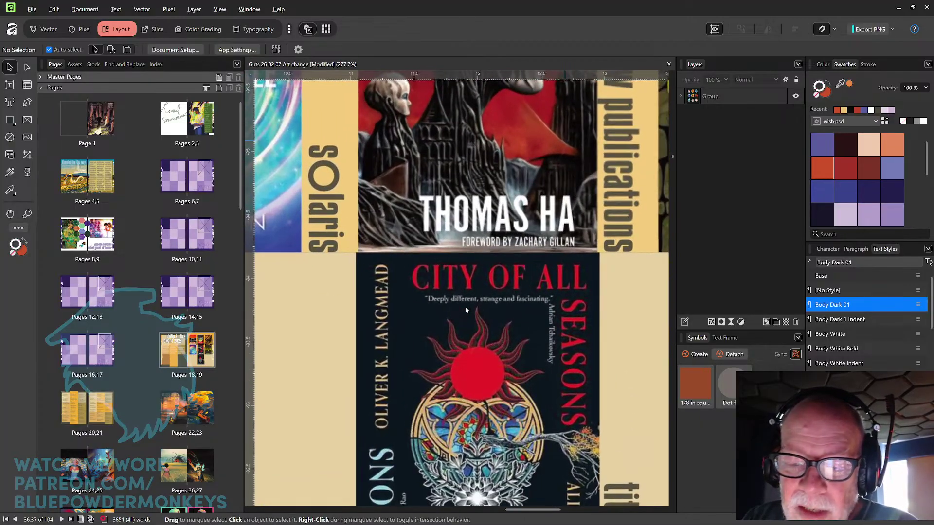
{"action": "left_click", "coordinate": [343, 236]}
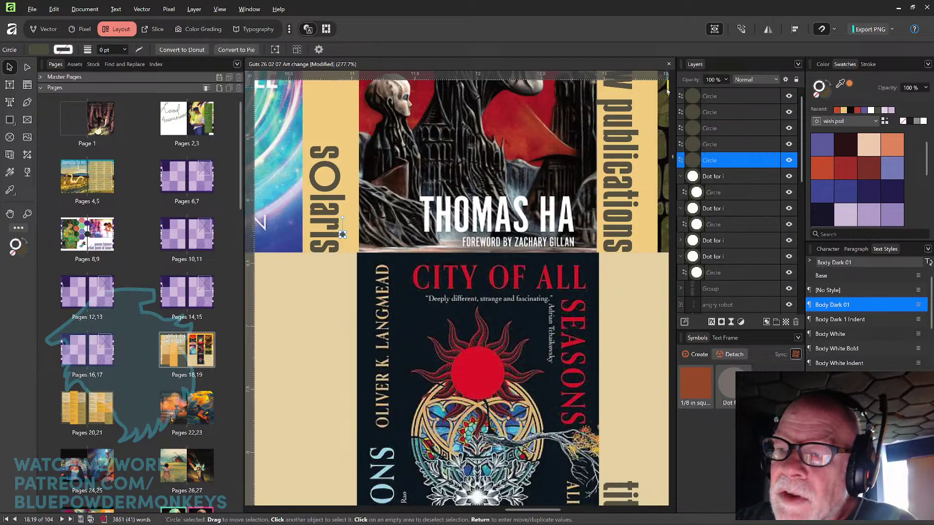
Step: Look through the spreads from page 19 down to pages 40 and 41 and examine the vertical artist credits there
{"action": "scroll", "coordinate": [637, 112], "scroll_direction": "down", "scroll_amount": 6}
{"action": "scroll", "coordinate": [638, 112], "scroll_direction": "up", "scroll_amount": 1}
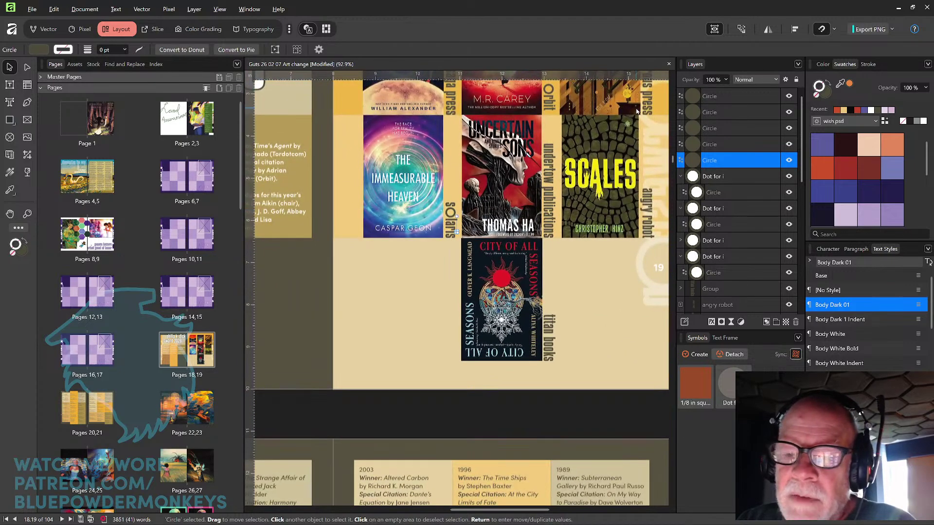
{"action": "scroll", "coordinate": [637, 111], "scroll_direction": "down", "scroll_amount": 2}
{"action": "scroll", "coordinate": [637, 112], "scroll_direction": "down", "scroll_amount": 15}
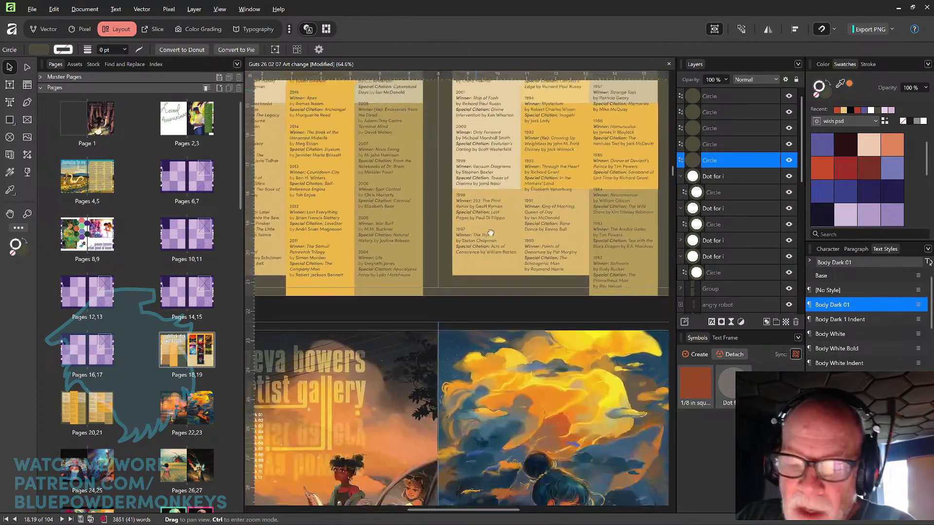
{"action": "scroll", "coordinate": [492, 370], "scroll_direction": "down", "scroll_amount": 15}
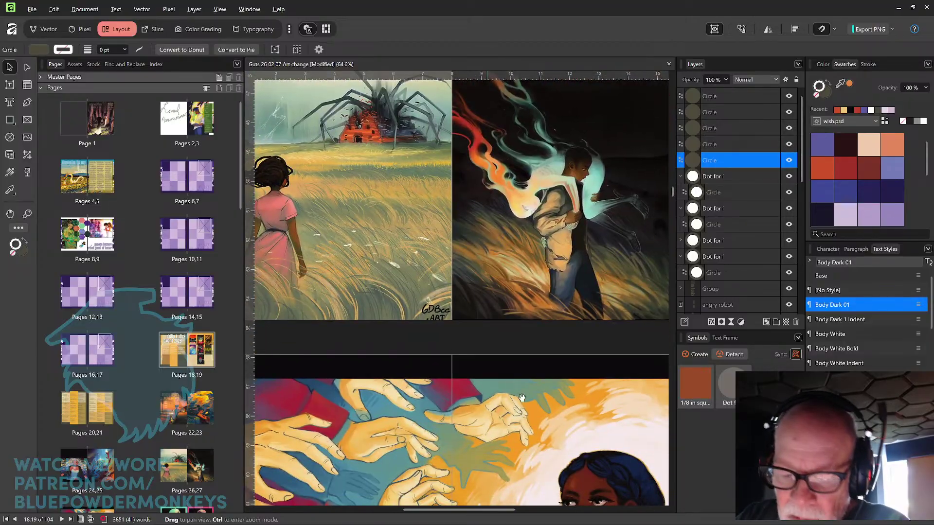
{"action": "scroll", "coordinate": [526, 282], "scroll_direction": "down", "scroll_amount": 13}
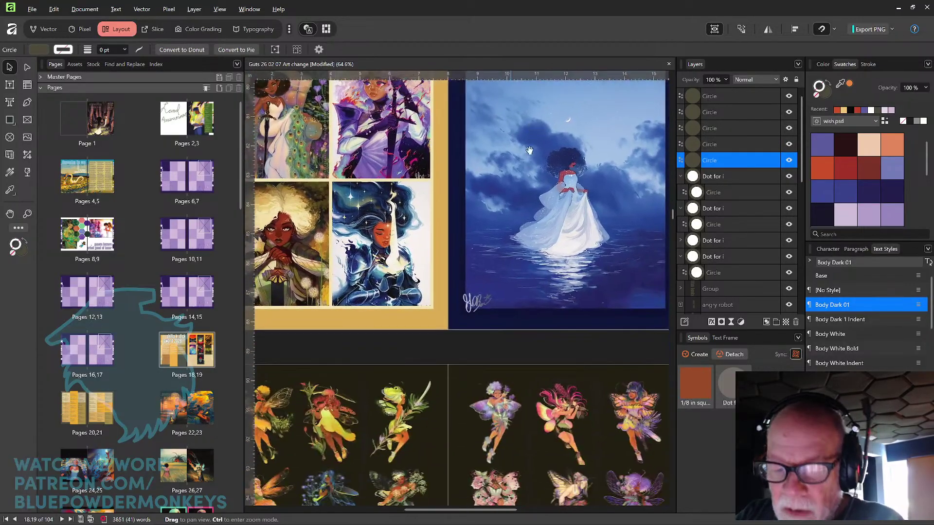
{"action": "scroll", "coordinate": [515, 248], "scroll_direction": "down", "scroll_amount": 15}
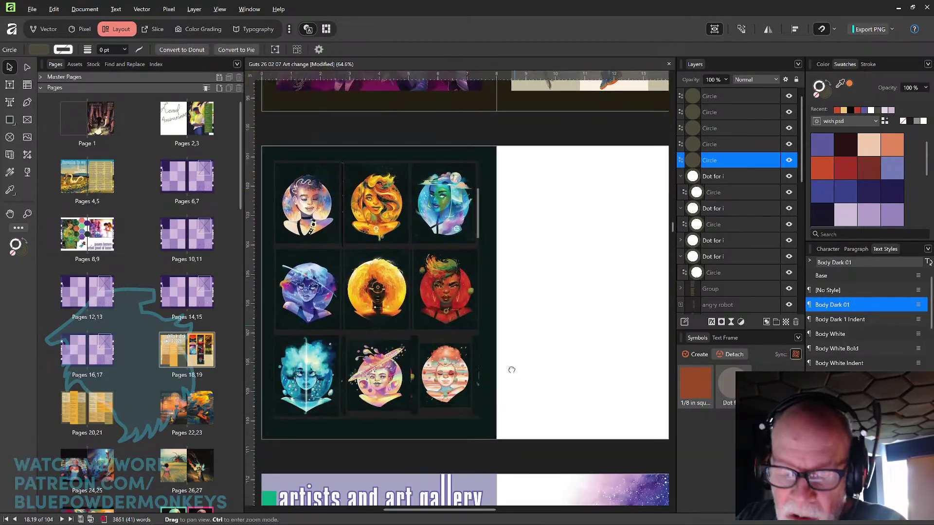
{"action": "scroll", "coordinate": [521, 251], "scroll_direction": "down", "scroll_amount": 14}
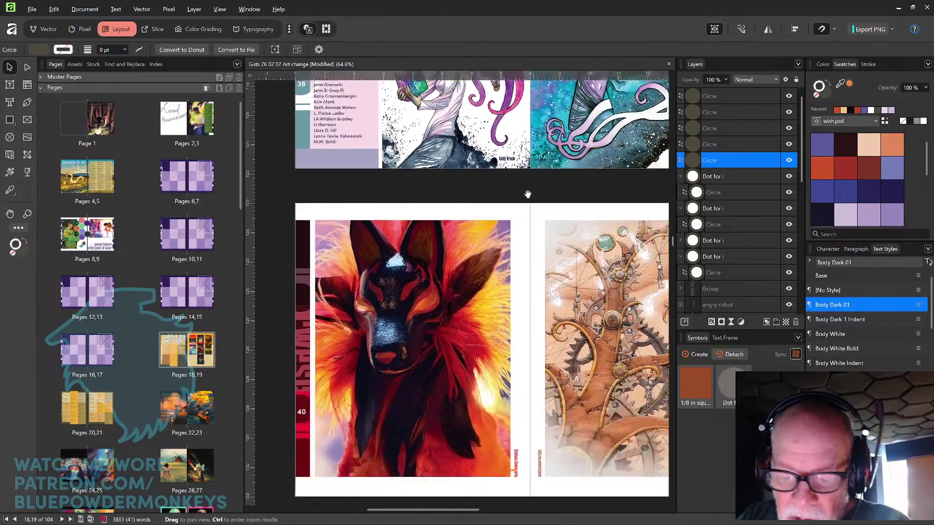
{"action": "scroll", "coordinate": [576, 342], "scroll_direction": "up", "scroll_amount": 3, "text": "ctrl"}
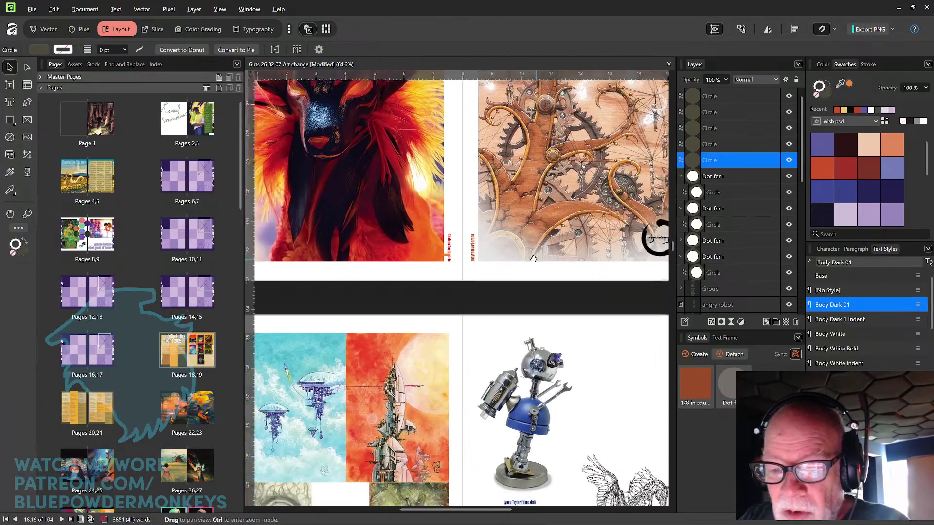
{"action": "scroll", "coordinate": [513, 242], "scroll_direction": "up", "scroll_amount": 2}
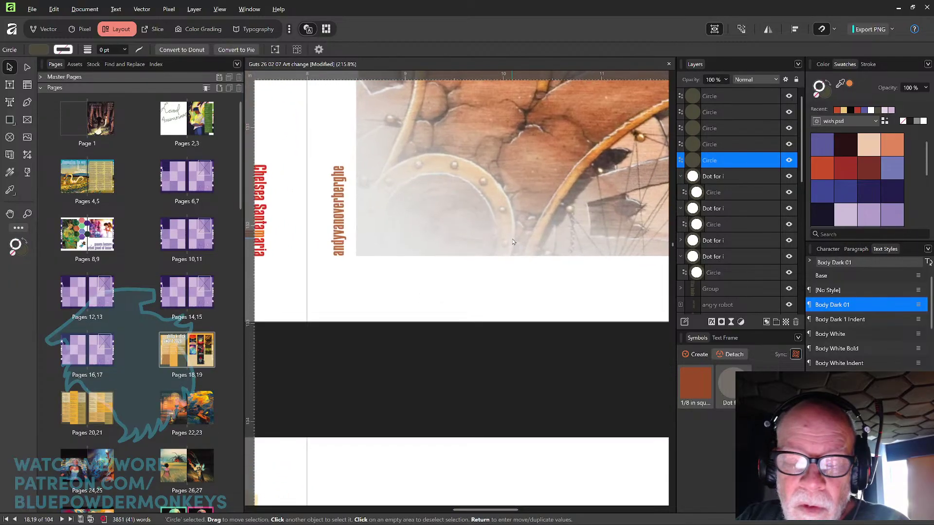
{"action": "scroll", "coordinate": [390, 240], "scroll_direction": "up", "scroll_amount": 2}
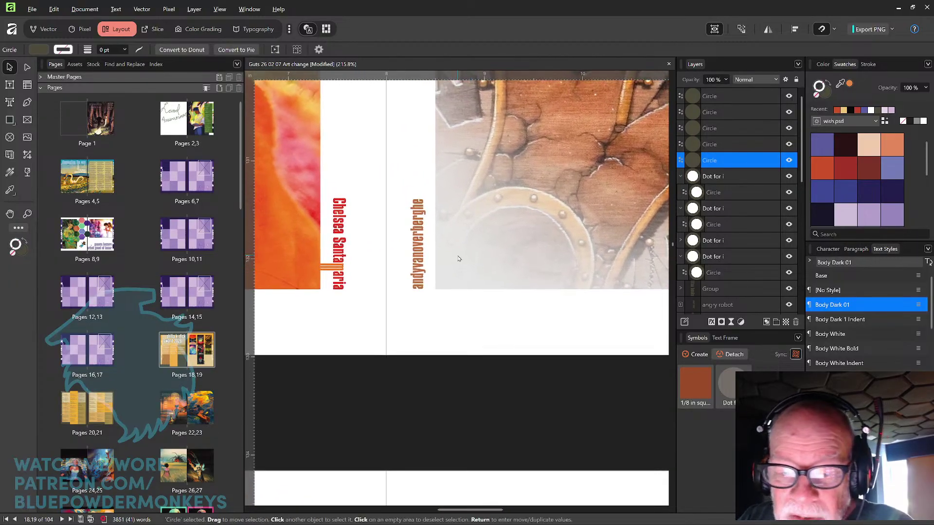
{"action": "left_click_drag", "start_coordinate": [546, 285], "coordinate": [329, 302]}
{"action": "left_click_drag", "start_coordinate": [527, 311], "coordinate": [289, 293]}
{"action": "left_click_drag", "start_coordinate": [462, 294], "coordinate": [592, 156]}
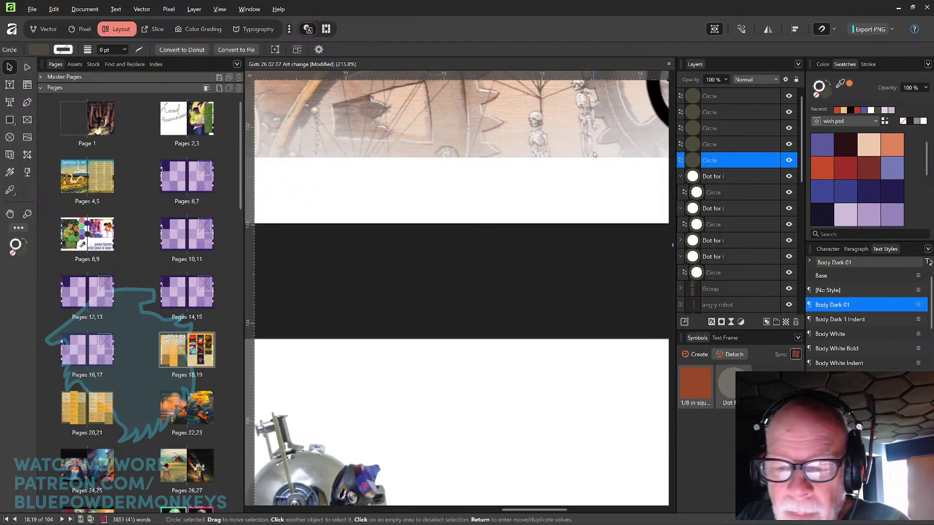
Step: Try to place a copy of the dark dot over the i of the artist credit between the lower artworks on page 42
{"action": "scroll", "coordinate": [594, 154], "scroll_direction": "down", "scroll_amount": 10}
{"action": "scroll", "coordinate": [494, 234], "scroll_direction": "left", "scroll_amount": 9}
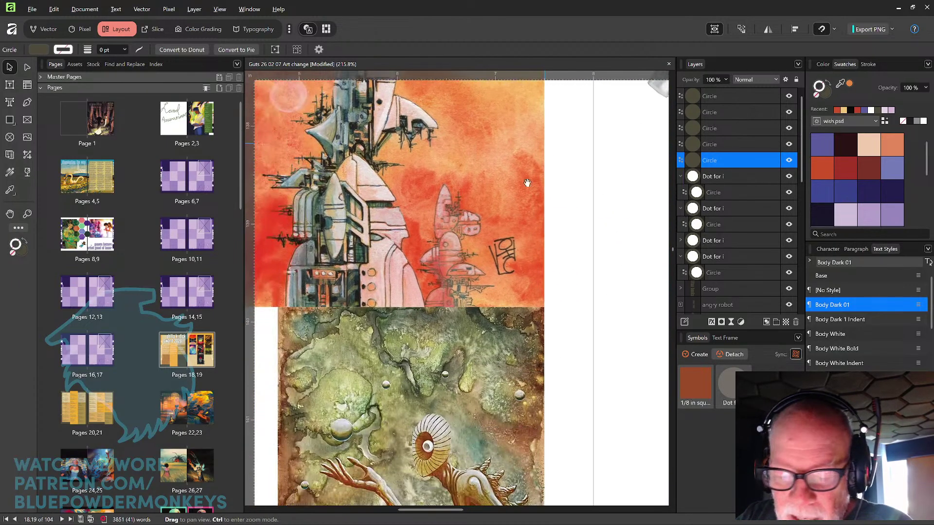
{"action": "scroll", "coordinate": [504, 302], "scroll_direction": "down", "scroll_amount": 3}
{"action": "scroll", "coordinate": [501, 296], "scroll_direction": "left", "scroll_amount": 4}
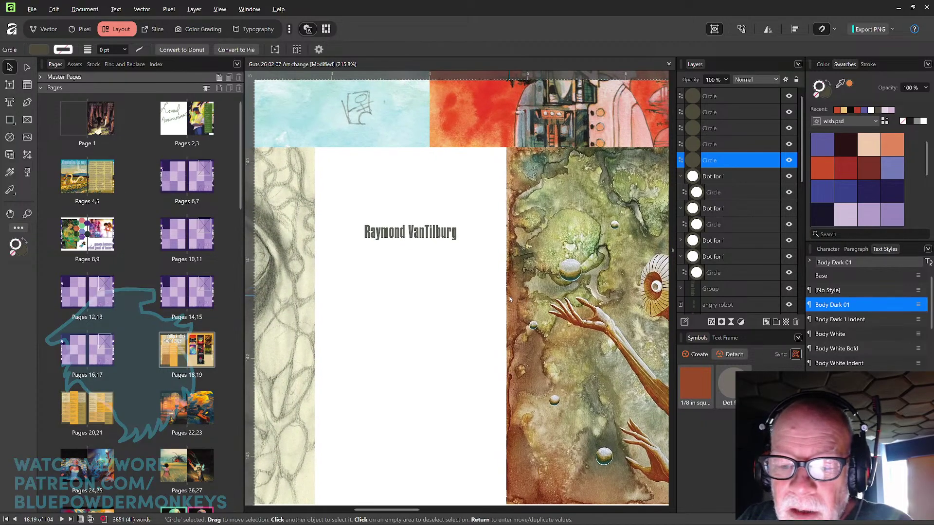
{"action": "scroll", "coordinate": [510, 299], "scroll_direction": "up", "scroll_amount": 6}
{"action": "left_click_drag", "start_coordinate": [444, 225], "coordinate": [495, 314]}
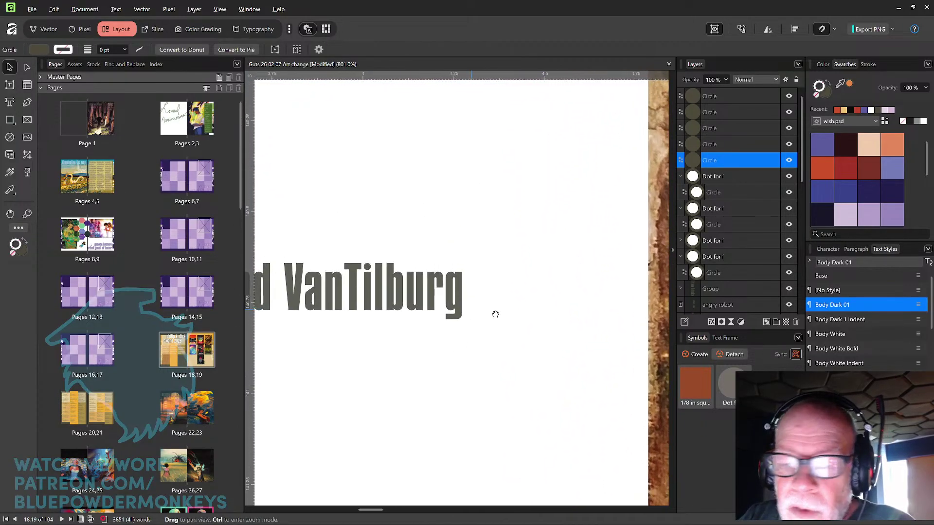
{"action": "key", "text": "ctrl+v"}
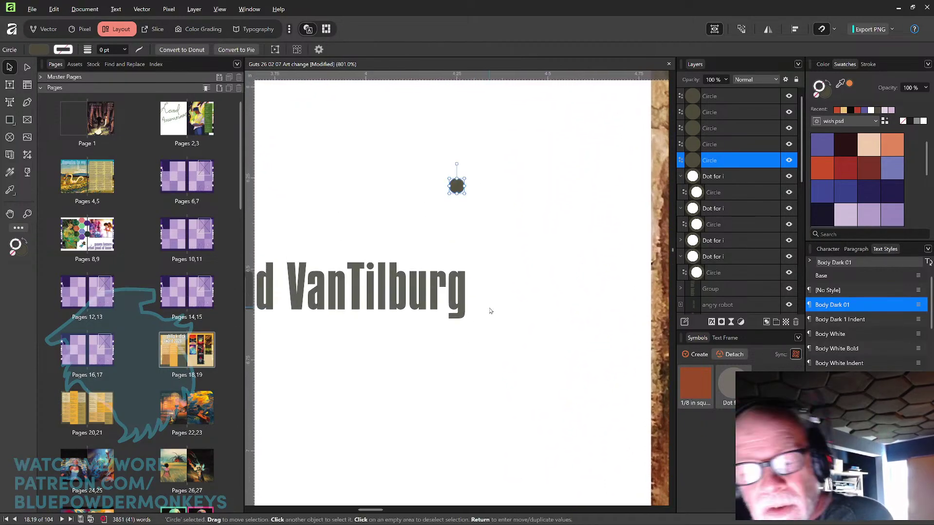
{"action": "left_click_drag", "start_coordinate": [457, 187], "coordinate": [406, 225]}
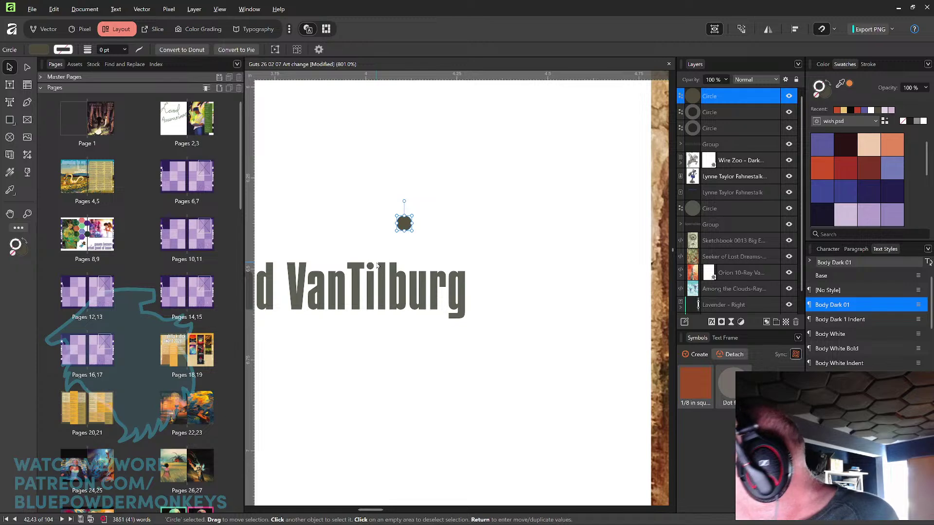
{"action": "key", "text": "ctrl+z"}
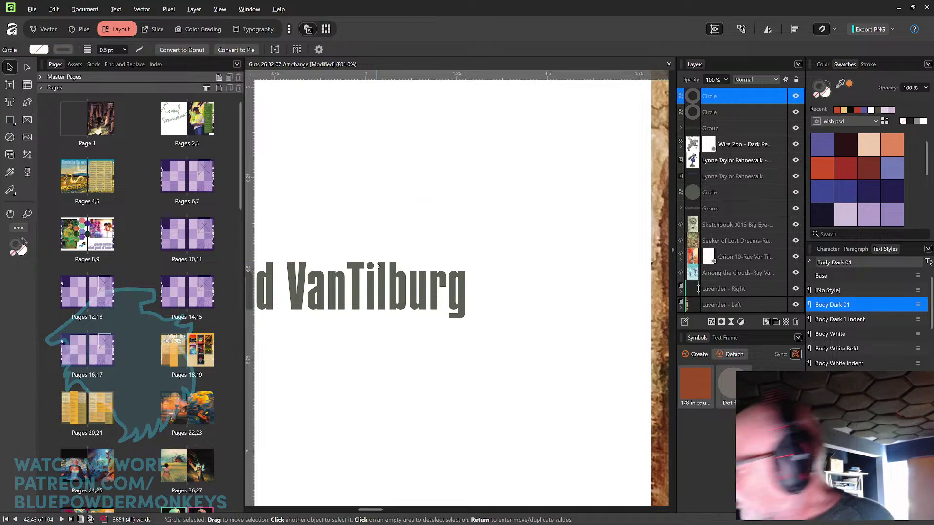
Step: Look across pages 42 and 43 and examine the artist credits beneath the robot and the wire horse
{"action": "key", "text": "ctrl+2"}
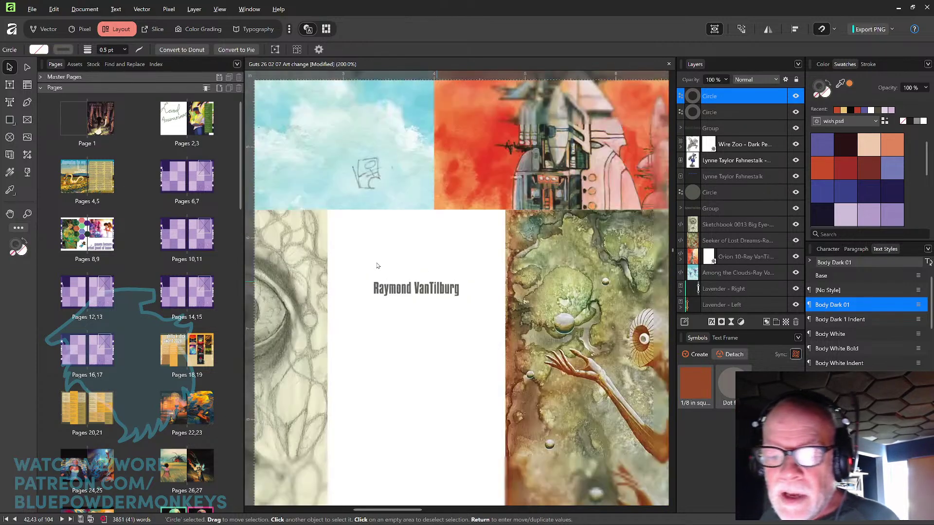
{"action": "left_click_drag", "start_coordinate": [657, 384], "coordinate": [444, 265]}
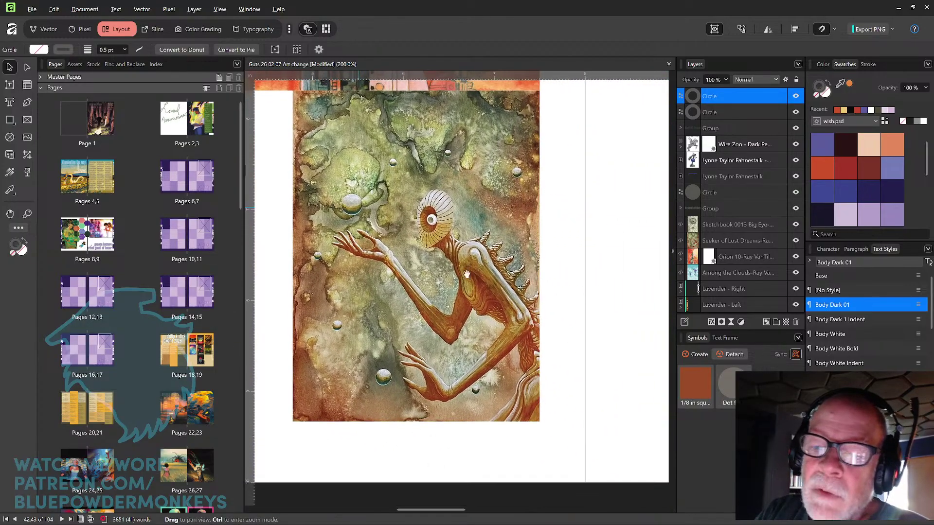
{"action": "left_click_drag", "start_coordinate": [550, 310], "coordinate": [457, 310]}
{"action": "left_click_drag", "start_coordinate": [439, 365], "coordinate": [526, 239]}
{"action": "left_click_drag", "start_coordinate": [463, 290], "coordinate": [307, 411]}
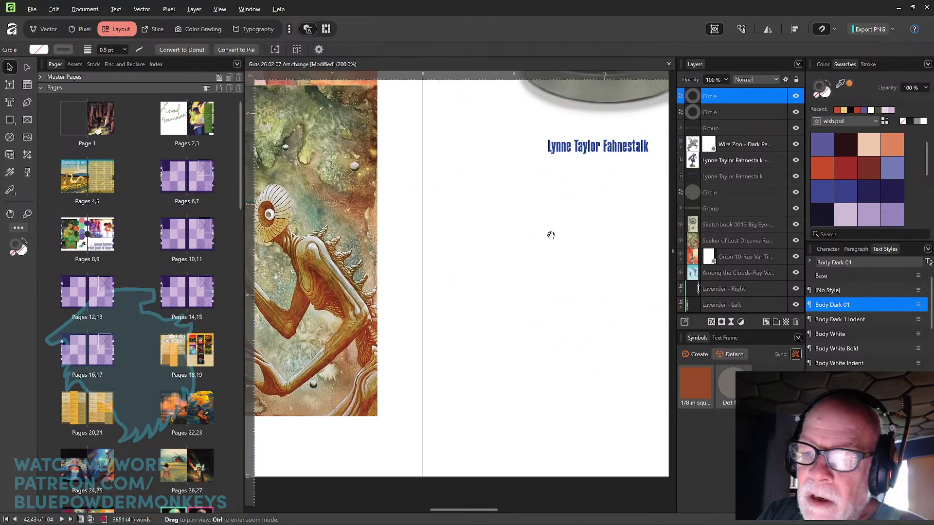
{"action": "left_click_drag", "start_coordinate": [550, 233], "coordinate": [450, 301]}
{"action": "left_click_drag", "start_coordinate": [517, 242], "coordinate": [463, 294]}
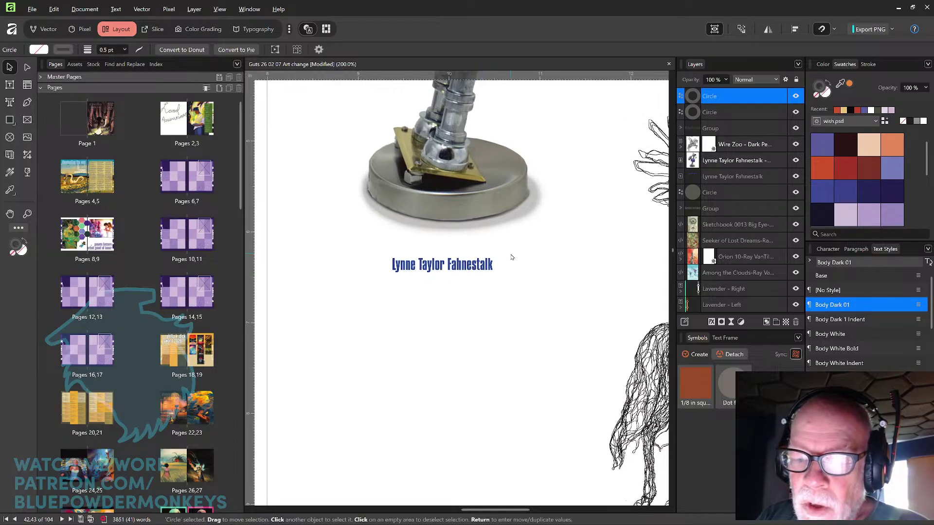
{"action": "mouse_move", "coordinate": [564, 270]}
{"action": "left_mouse_down"}
{"action": "mouse_move", "coordinate": [371, 254]}
{"action": "mouse_move", "coordinate": [467, 265]}
{"action": "left_mouse_up"}
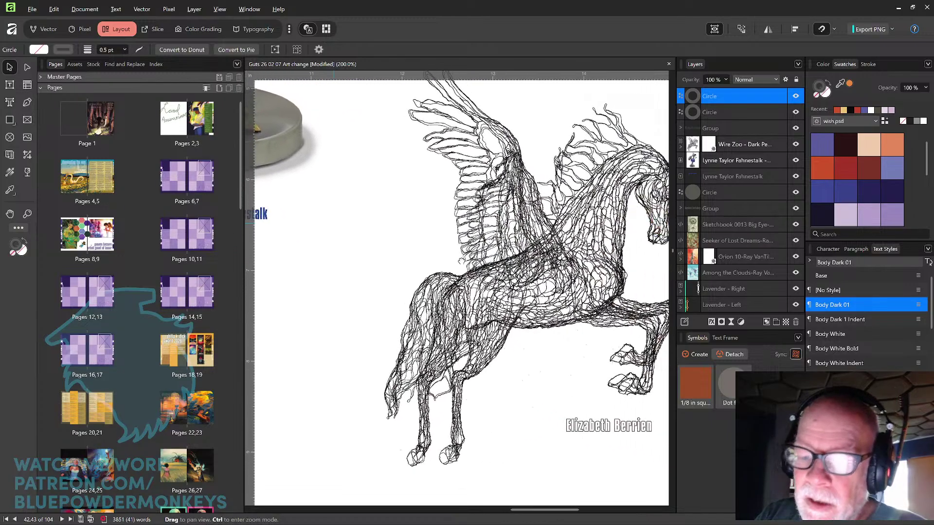
{"action": "left_click_drag", "start_coordinate": [574, 292], "coordinate": [489, 271]}
{"action": "left_click_drag", "start_coordinate": [606, 323], "coordinate": [548, 255]}
{"action": "scroll", "coordinate": [547, 255], "scroll_direction": "down", "scroll_amount": 8}
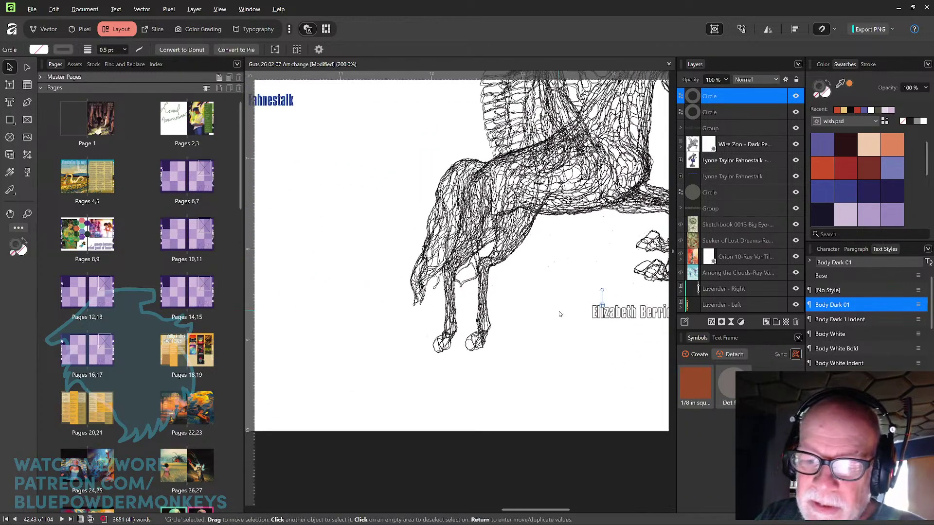
{"action": "scroll", "coordinate": [559, 314], "scroll_direction": "down", "scroll_amount": 4}
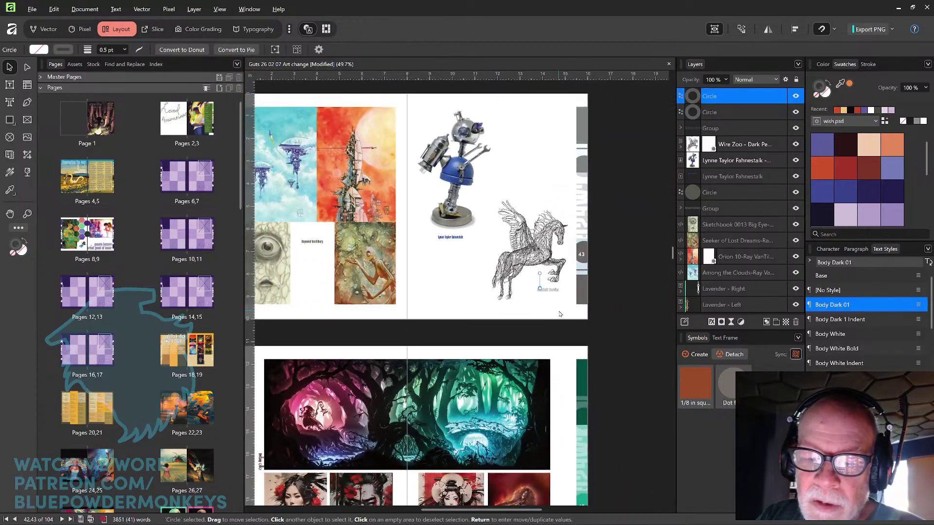
Step: Paste the dark dot onto page 44 and place it beside the vertical orange-red artist credit near the lower artwork
{"action": "left_click_drag", "start_coordinate": [491, 377], "coordinate": [599, 142]}
{"action": "scroll", "coordinate": [493, 243], "scroll_direction": "up", "scroll_amount": 8}
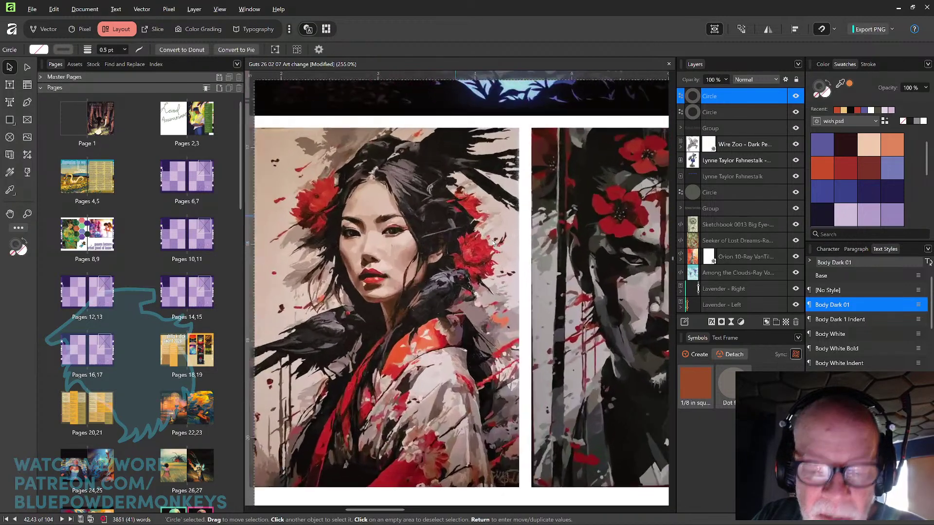
{"action": "scroll", "coordinate": [492, 243], "scroll_direction": "up", "scroll_amount": 2}
{"action": "left_click_drag", "start_coordinate": [493, 243], "coordinate": [615, 196]}
{"action": "left_click_drag", "start_coordinate": [469, 228], "coordinate": [498, 232]}
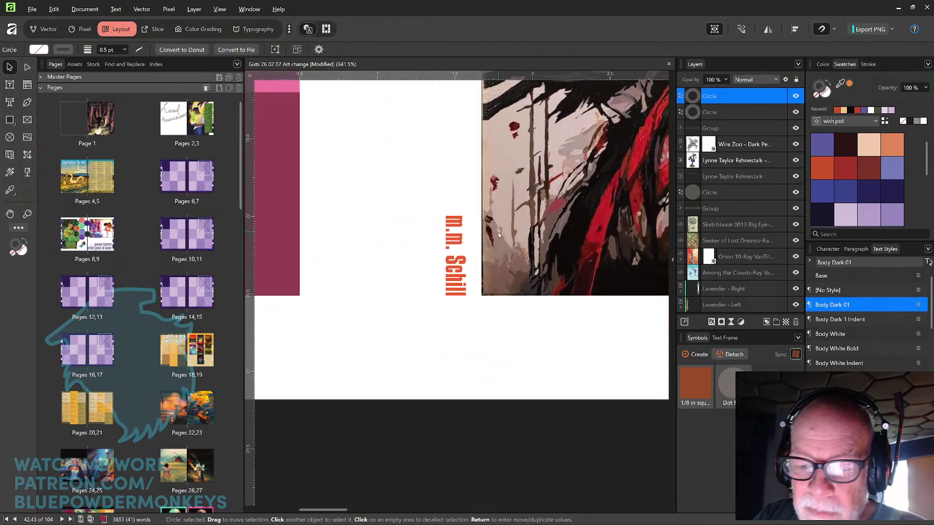
{"action": "scroll", "coordinate": [499, 233], "scroll_direction": "up", "scroll_amount": 4}
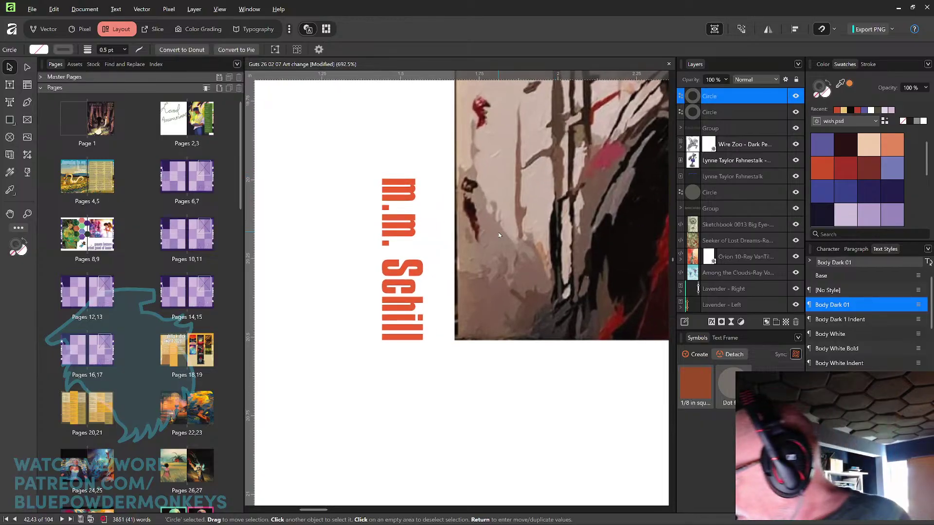
{"action": "key", "text": "Page_Down"}
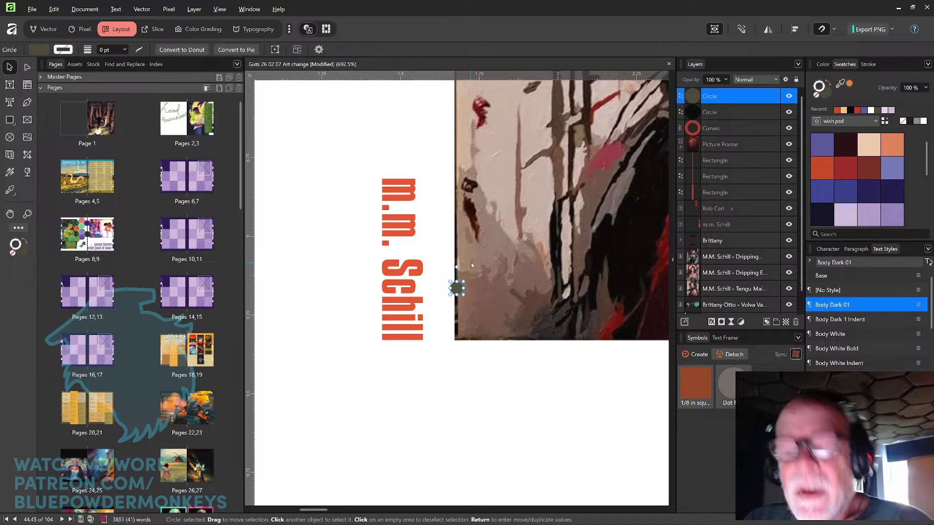
{"action": "left_click_drag", "start_coordinate": [456, 288], "coordinate": [342, 291]}
Step: Narrow the text frame of the vertical artist credit on page 44 and convert the text to curves
{"action": "scroll", "coordinate": [450, 245], "scroll_direction": "up", "scroll_amount": 3}
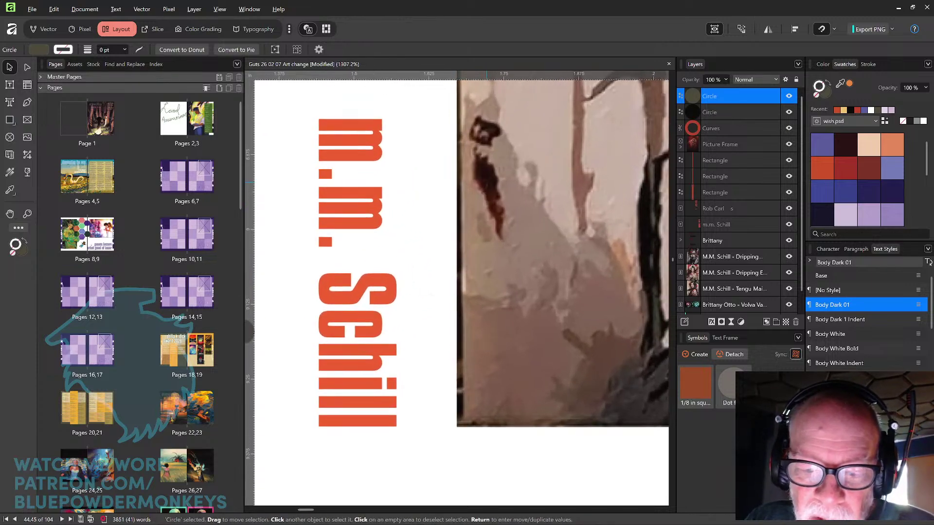
{"action": "scroll", "coordinate": [449, 245], "scroll_direction": "down", "scroll_amount": 1}
{"action": "left_click", "coordinate": [381, 272]}
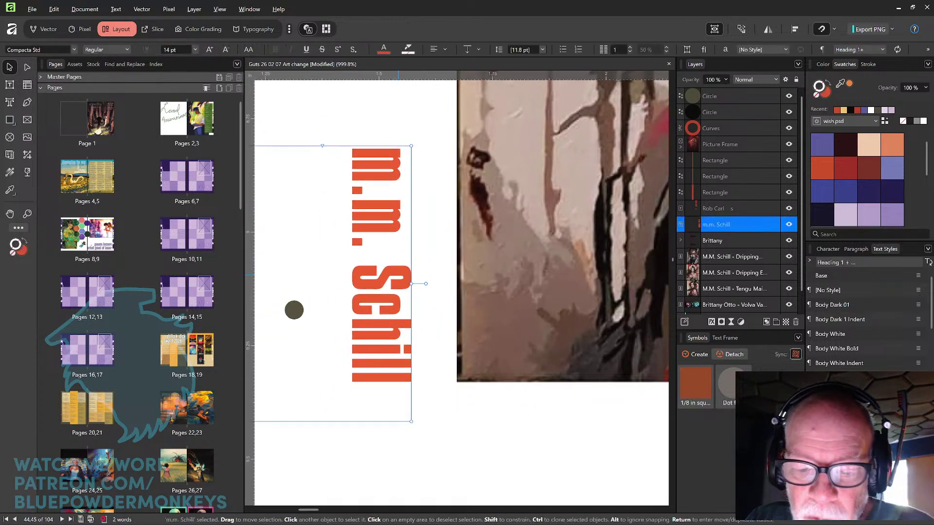
{"action": "scroll", "coordinate": [523, 220], "scroll_direction": "down", "scroll_amount": 4}
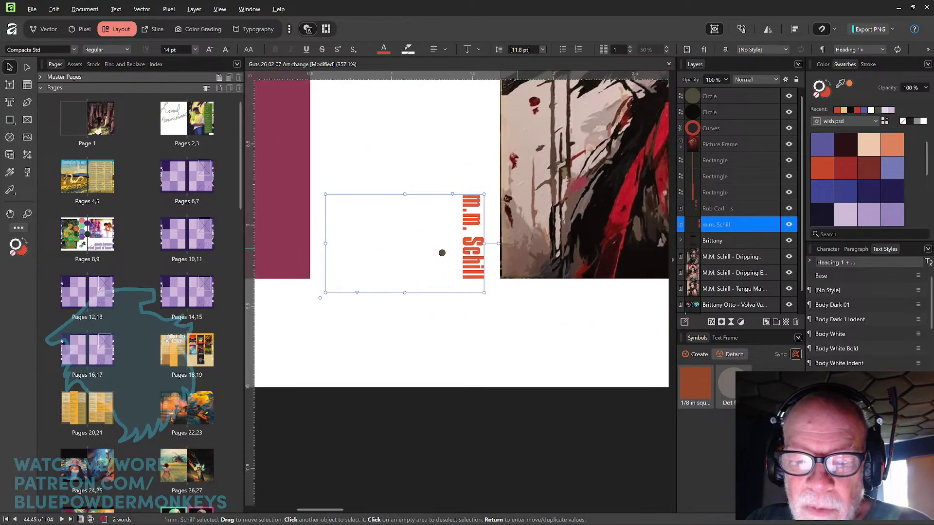
{"action": "left_click_drag", "start_coordinate": [325, 244], "coordinate": [405, 243]}
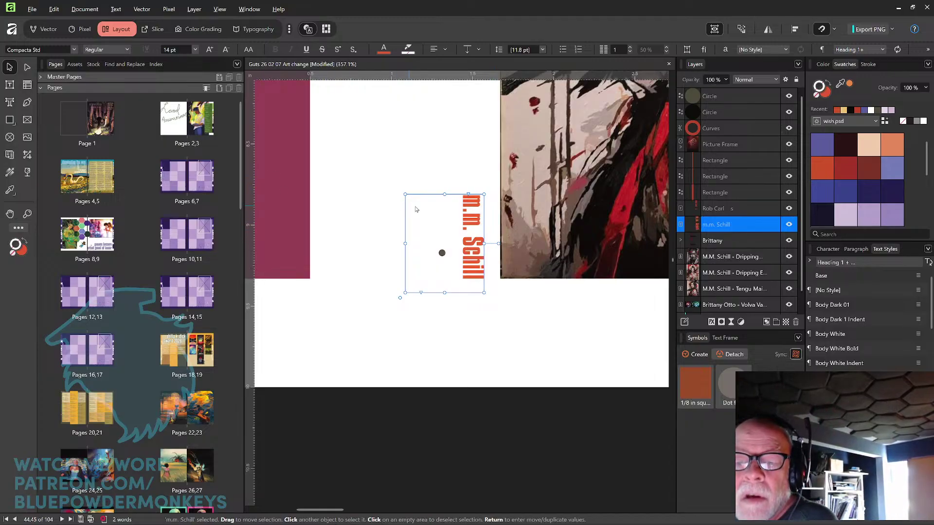
{"action": "right_click", "coordinate": [469, 228]}
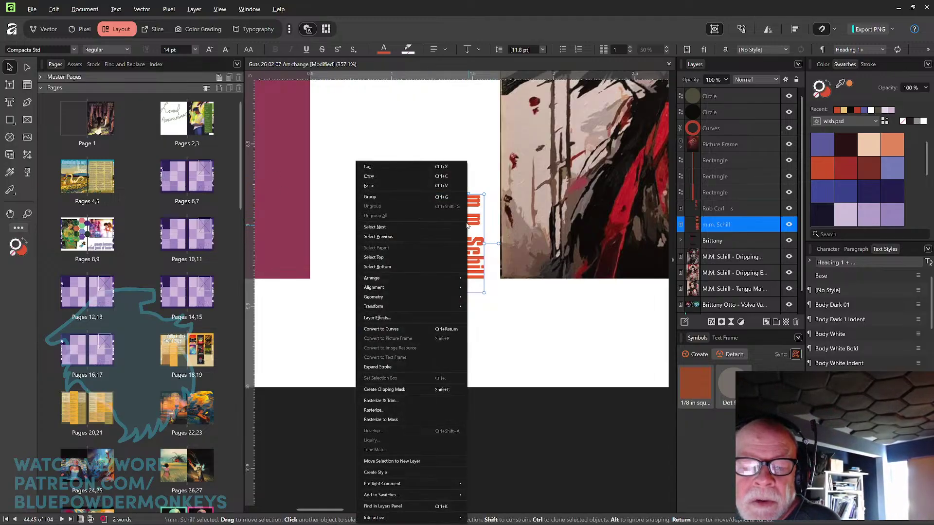
{"action": "left_click", "coordinate": [444, 330]}
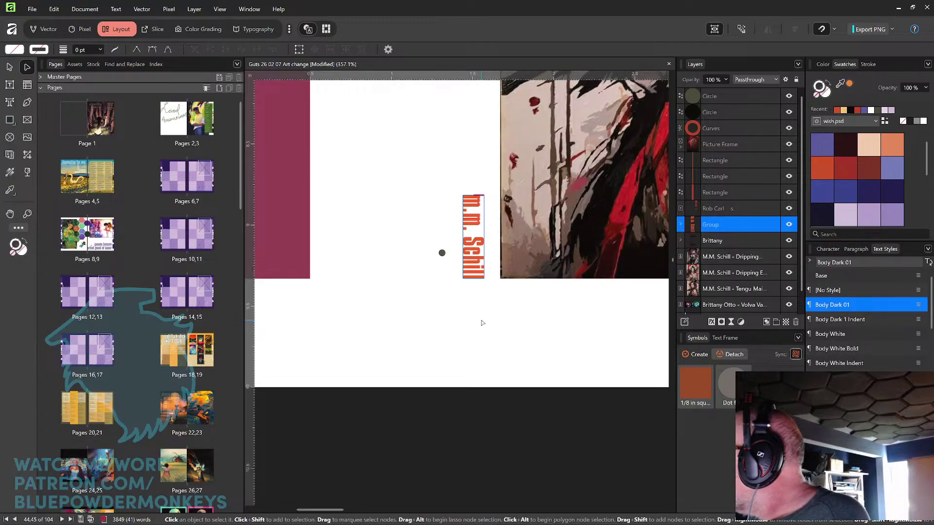
Step: Using the Node Tool, delete the two square periods and the square dot of the i from the outlined vertical credit
{"action": "scroll", "coordinate": [482, 323], "scroll_direction": "up", "scroll_amount": 3}
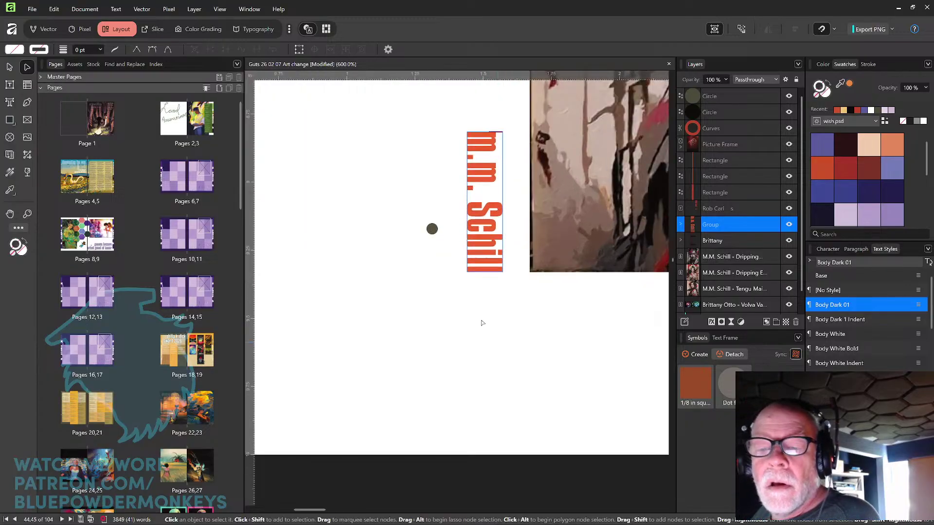
{"action": "left_click_drag", "start_coordinate": [535, 188], "coordinate": [491, 236]}
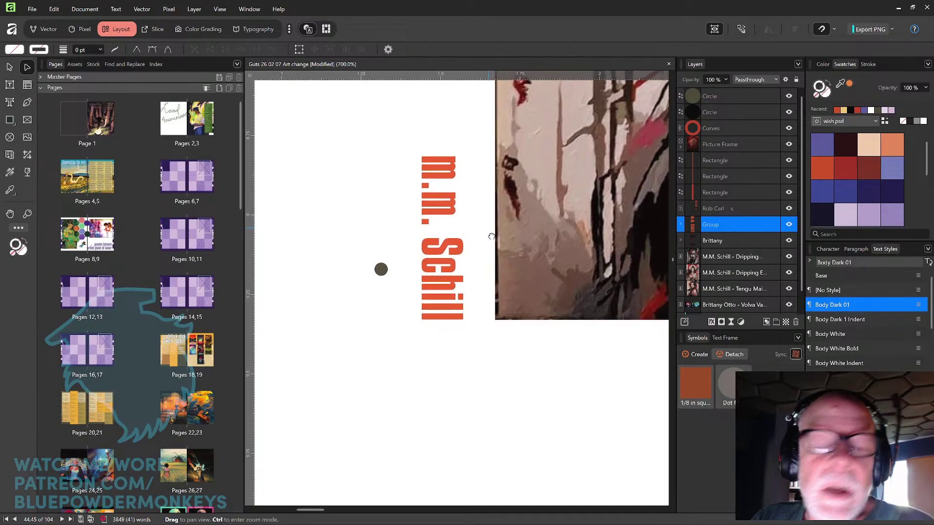
{"action": "left_click", "coordinate": [8, 68]}
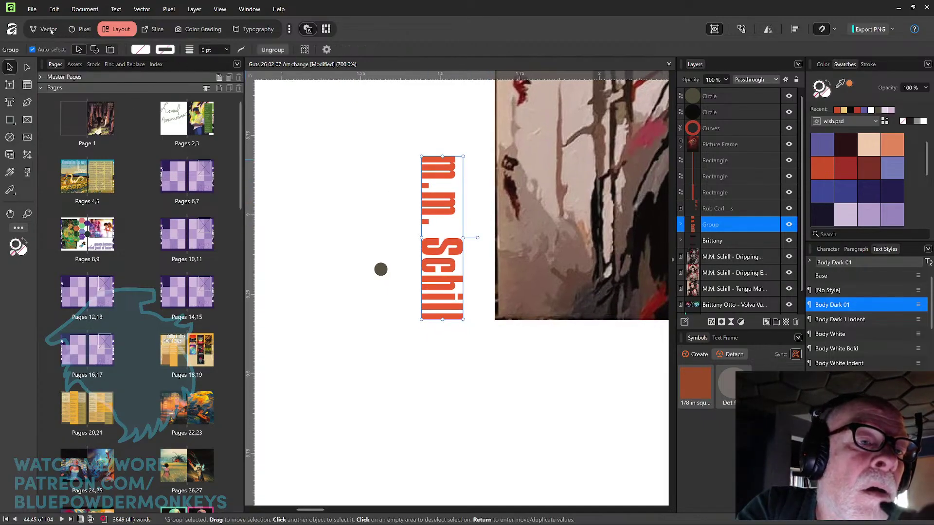
{"action": "key", "text": "ctrl+1"}
{"action": "scroll", "coordinate": [366, 222], "scroll_direction": "left", "scroll_amount": 4}
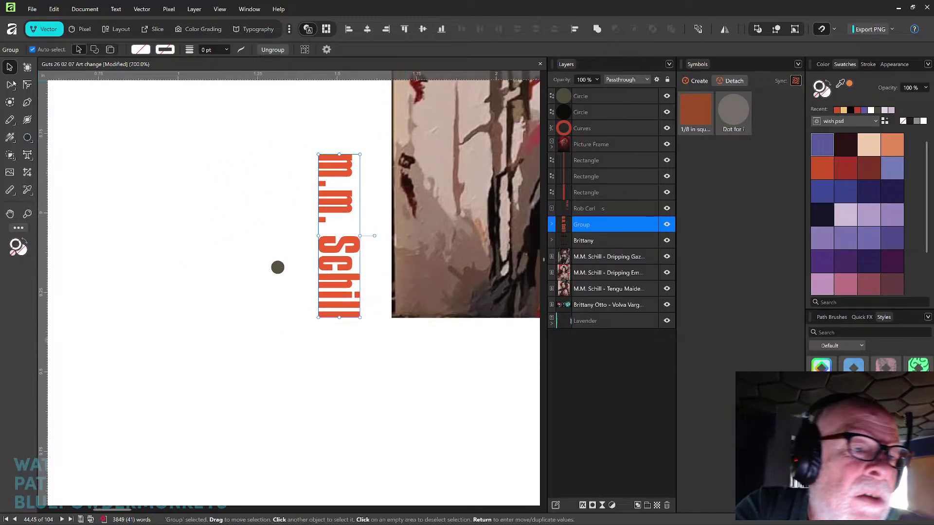
{"action": "left_click", "coordinate": [12, 85]}
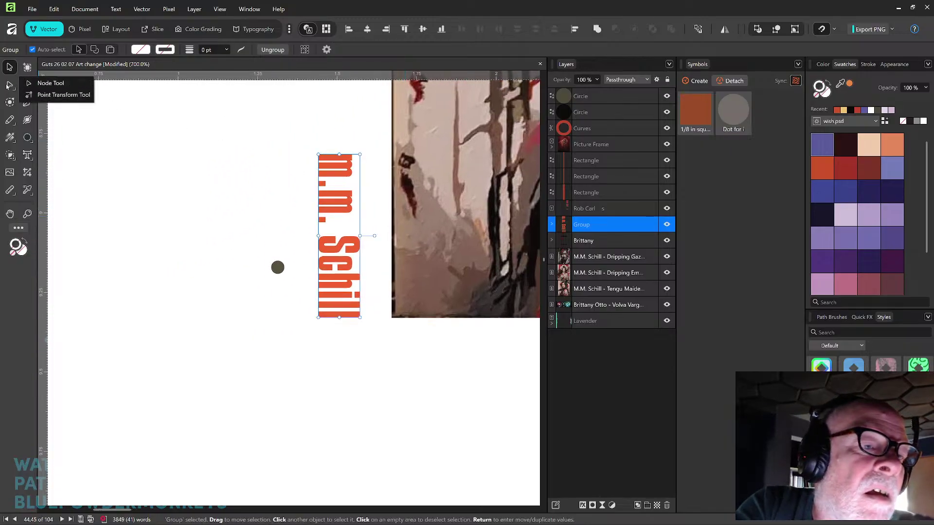
{"action": "left_click", "coordinate": [48, 83]}
{"action": "scroll", "coordinate": [382, 192], "scroll_direction": "up", "scroll_amount": 3}
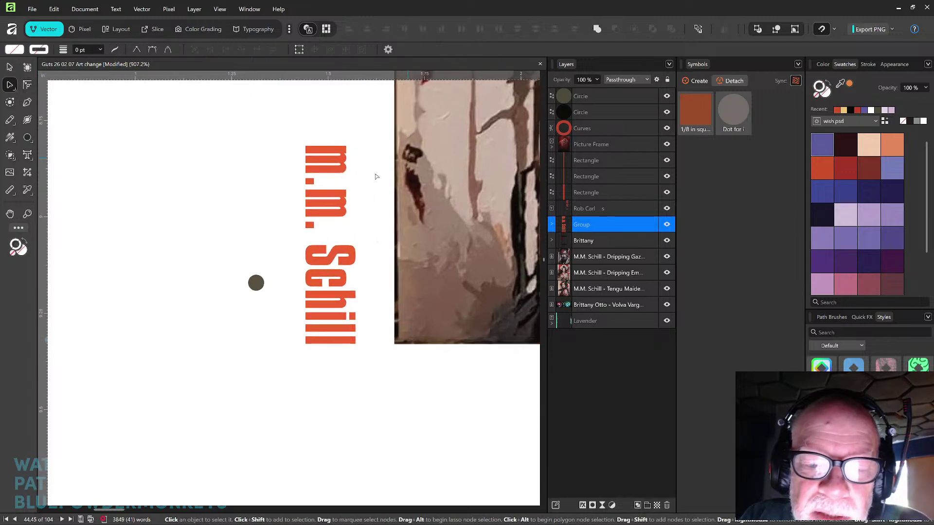
{"action": "left_click", "coordinate": [298, 178]}
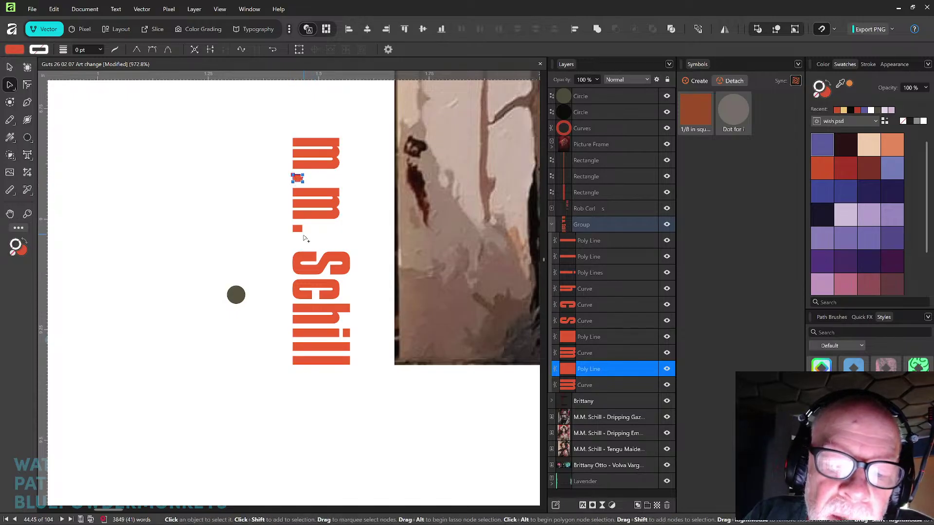
{"action": "left_click", "coordinate": [302, 232], "text": "shift"}
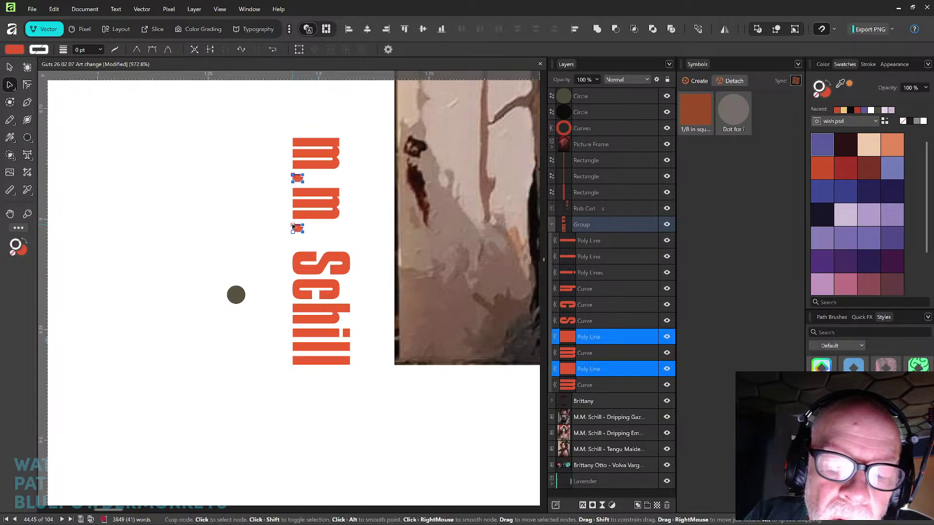
{"action": "left_click", "coordinate": [350, 333], "text": "shift"}
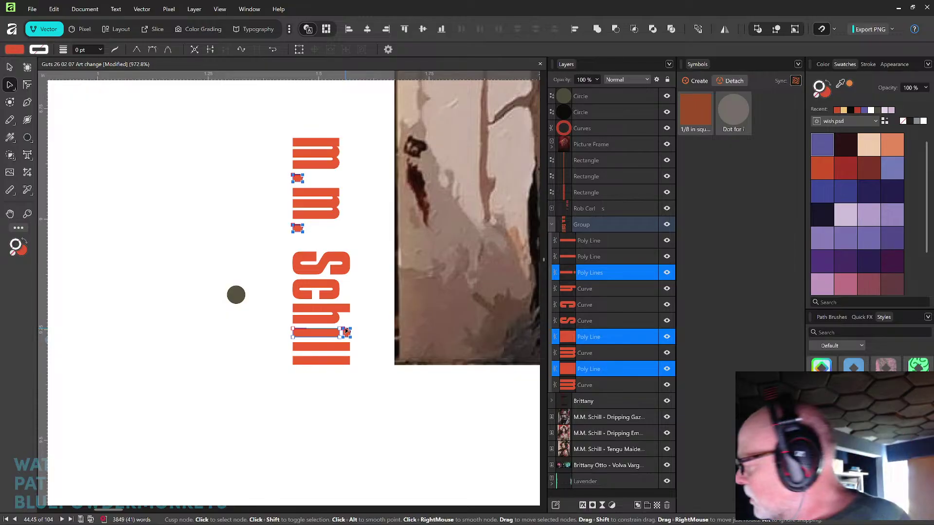
{"action": "key", "text": "Delete"}
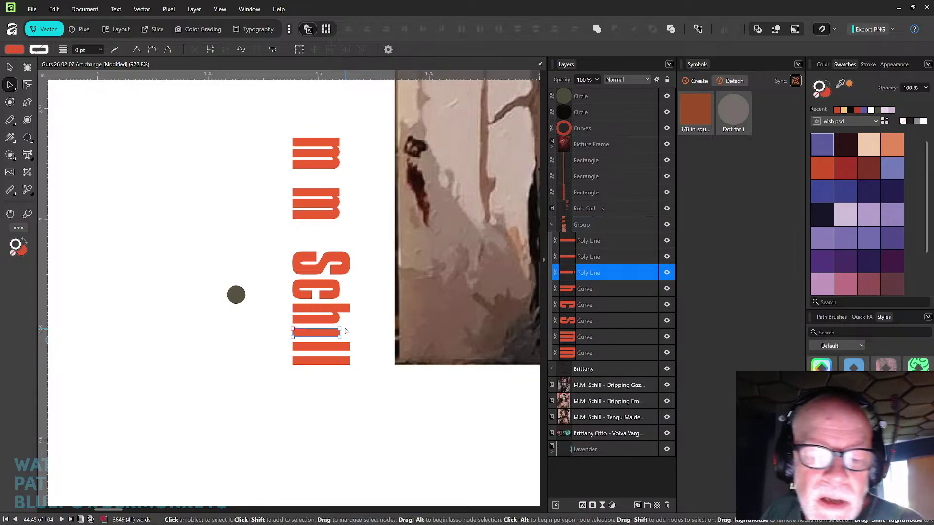
Step: Move the dark dot closer to the vertical credit and recolour it with the lettering's orange-red using the Color Picker Tool
{"action": "left_click", "coordinate": [10, 68]}
{"action": "left_click_drag", "start_coordinate": [237, 297], "coordinate": [255, 262]}
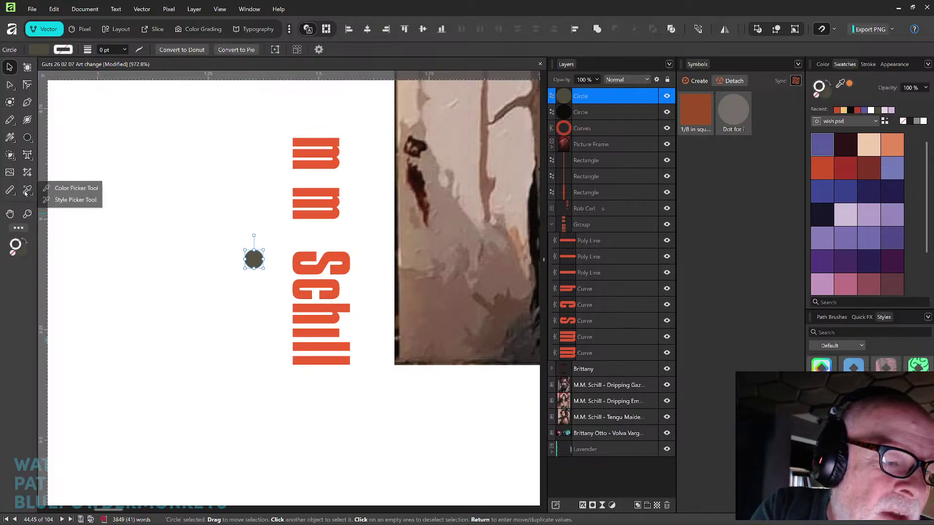
{"action": "left_click", "coordinate": [48, 188]}
{"action": "left_click_drag", "start_coordinate": [288, 195], "coordinate": [332, 203]}
{"action": "key", "text": "v"}
{"action": "left_click_drag", "start_coordinate": [259, 259], "coordinate": [290, 246]}
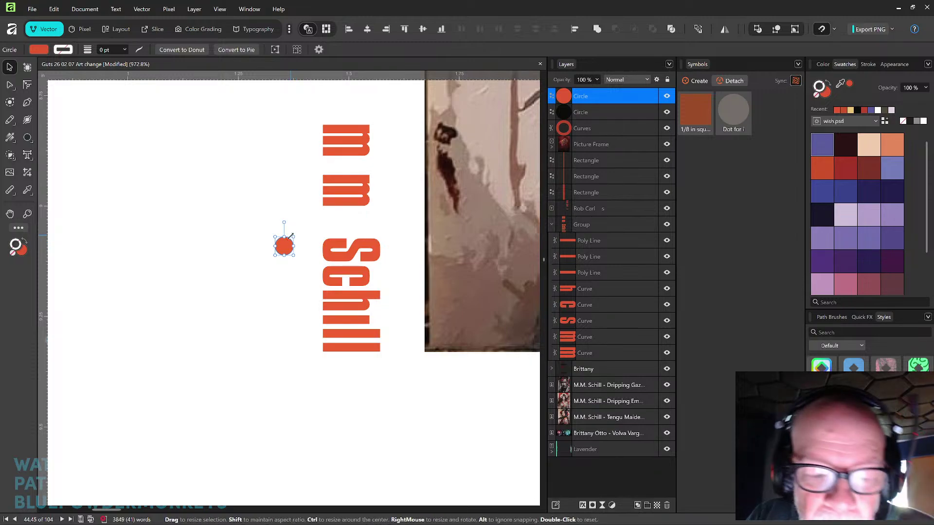
Step: Shrink the orange-red dot, place it as the period between the two initials, and copy it after the second initial
{"action": "left_click_drag", "start_coordinate": [292, 237], "coordinate": [290, 241]}
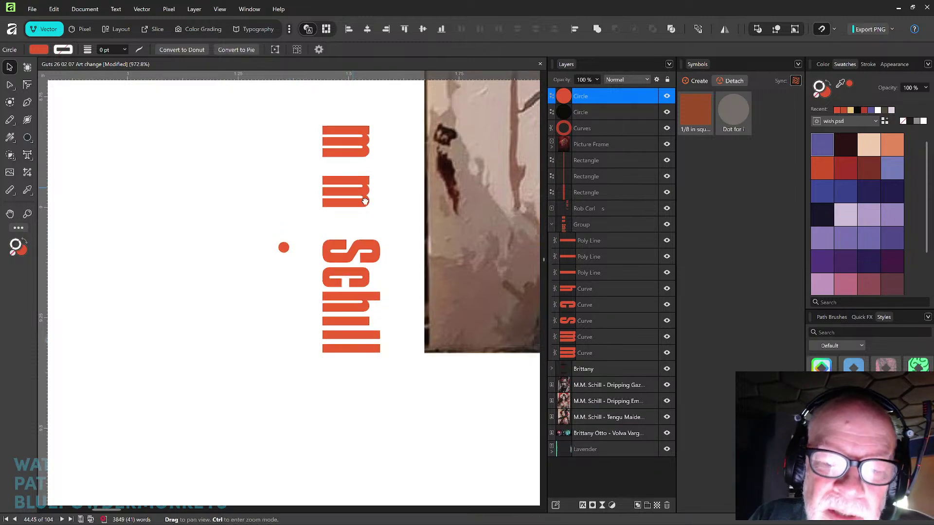
{"action": "left_click_drag", "start_coordinate": [364, 198], "coordinate": [364, 221]}
{"action": "left_click_drag", "start_coordinate": [283, 272], "coordinate": [326, 192]}
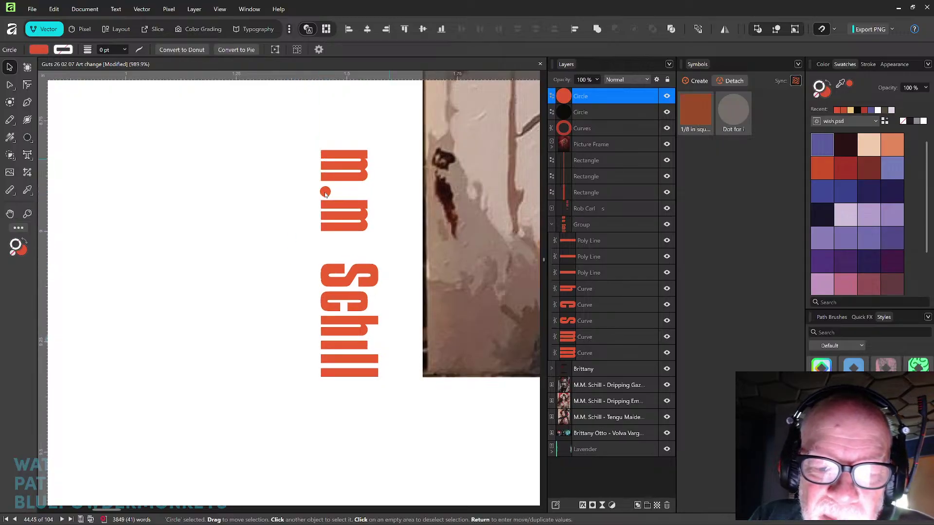
{"action": "scroll", "coordinate": [326, 192], "scroll_direction": "up", "scroll_amount": 4}
{"action": "left_click_drag", "start_coordinate": [261, 184], "coordinate": [263, 185]}
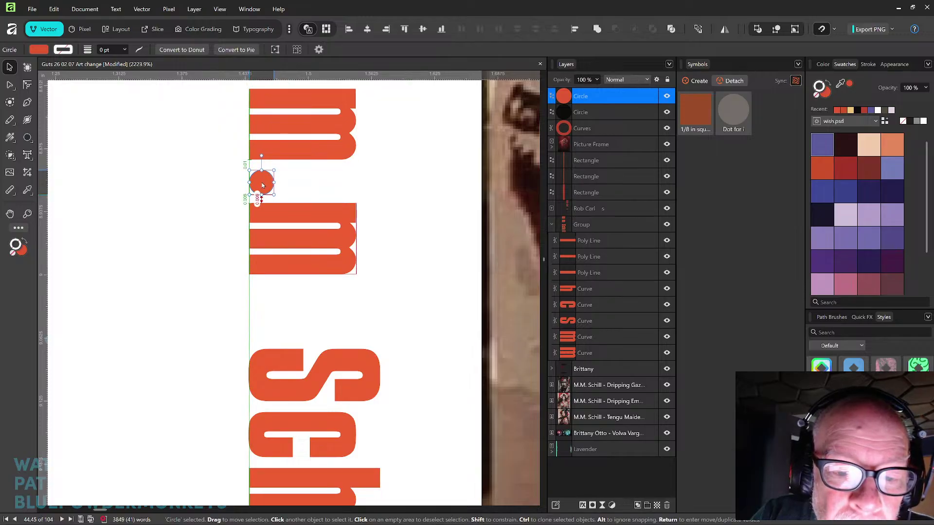
{"action": "left_click_drag", "start_coordinate": [263, 185], "coordinate": [262, 185]}
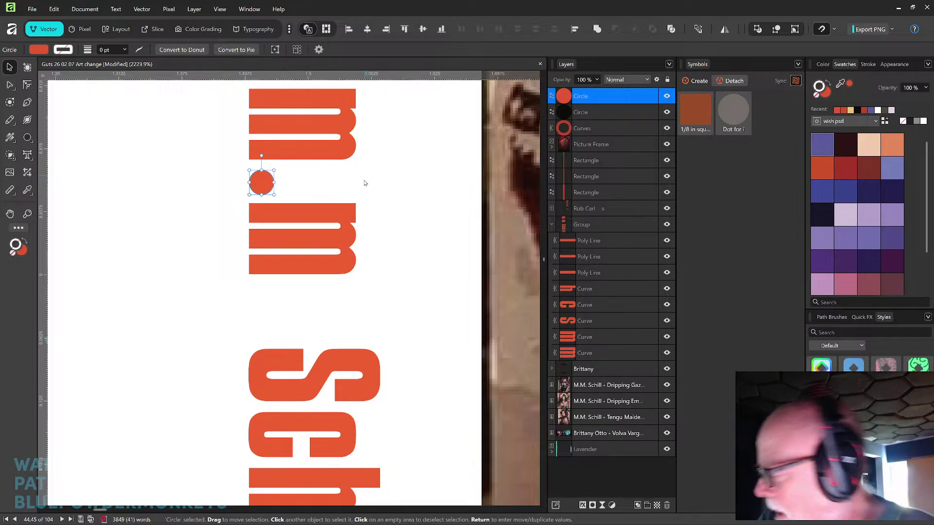
{"action": "left_click_drag", "start_coordinate": [265, 190], "coordinate": [274, 298]}
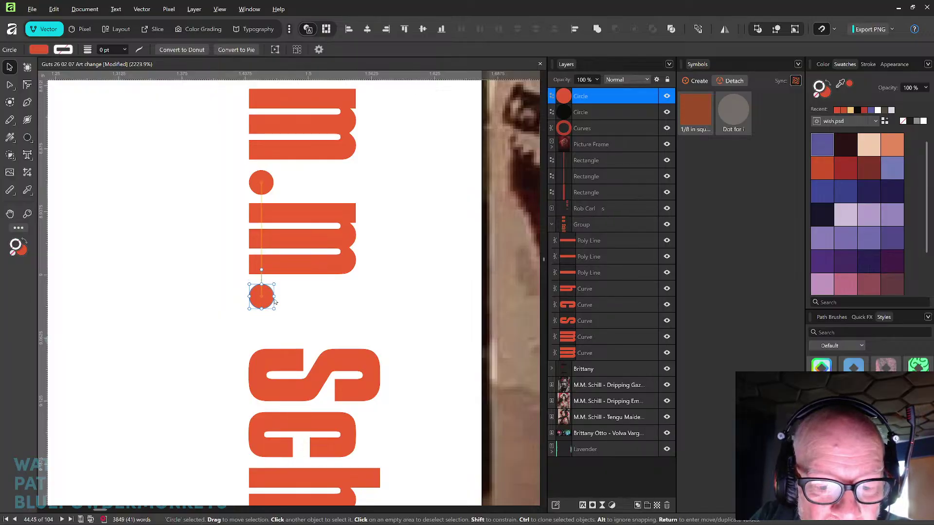
{"action": "left_click", "coordinate": [369, 260]}
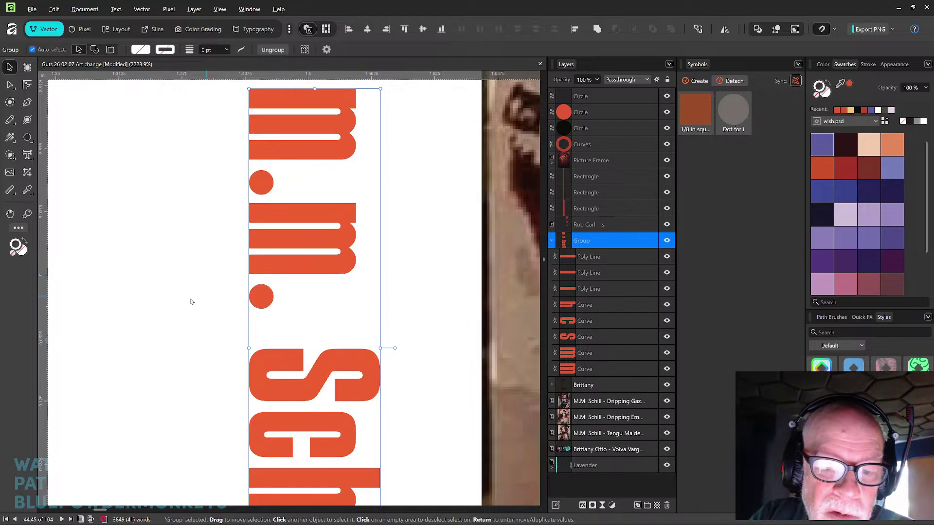
{"action": "left_click", "coordinate": [202, 287]}
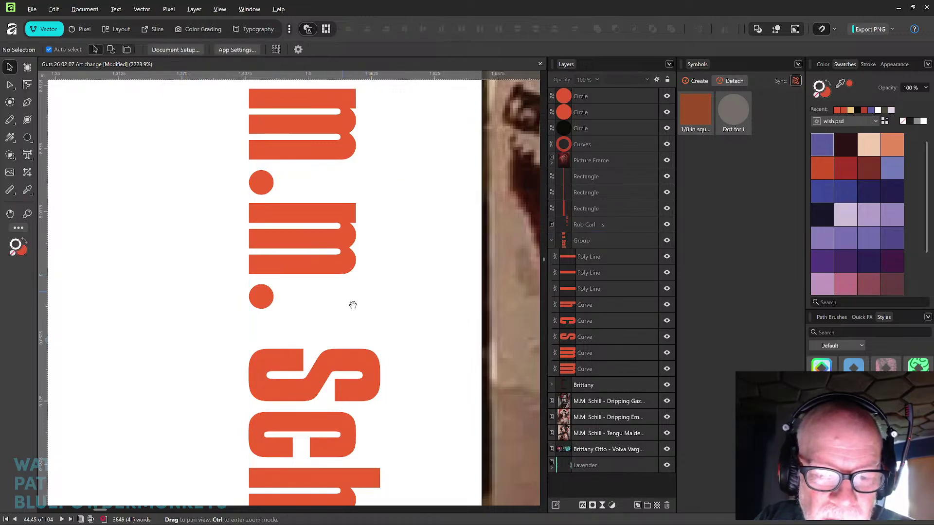
Step: Copy the period dot to the end of the i stem in the vertical credit's surname
{"action": "scroll", "coordinate": [355, 292], "scroll_direction": "down", "scroll_amount": 1}
{"action": "left_click_drag", "start_coordinate": [384, 269], "coordinate": [352, 141]}
{"action": "left_click", "coordinate": [250, 142]}
{"action": "mouse_move", "coordinate": [251, 142]}
{"action": "left_mouse_down"}
{"action": "mouse_move", "coordinate": [359, 294]}
{"action": "mouse_move", "coordinate": [359, 380]}
{"action": "left_mouse_up"}
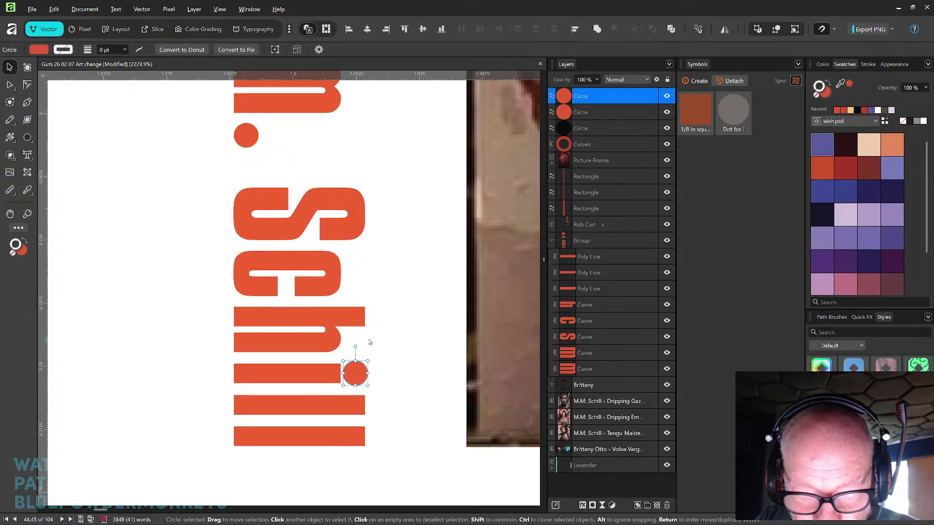
Step: Resize the i-dot to match the stem's thickness and position it in line with the stem, with a small gap
{"action": "scroll", "coordinate": [369, 342], "scroll_direction": "down", "scroll_amount": 4}
{"action": "mouse_move", "coordinate": [417, 223]}
{"action": "left_mouse_down"}
{"action": "mouse_move", "coordinate": [408, 221]}
{"action": "mouse_move", "coordinate": [412, 228]}
{"action": "left_mouse_up"}
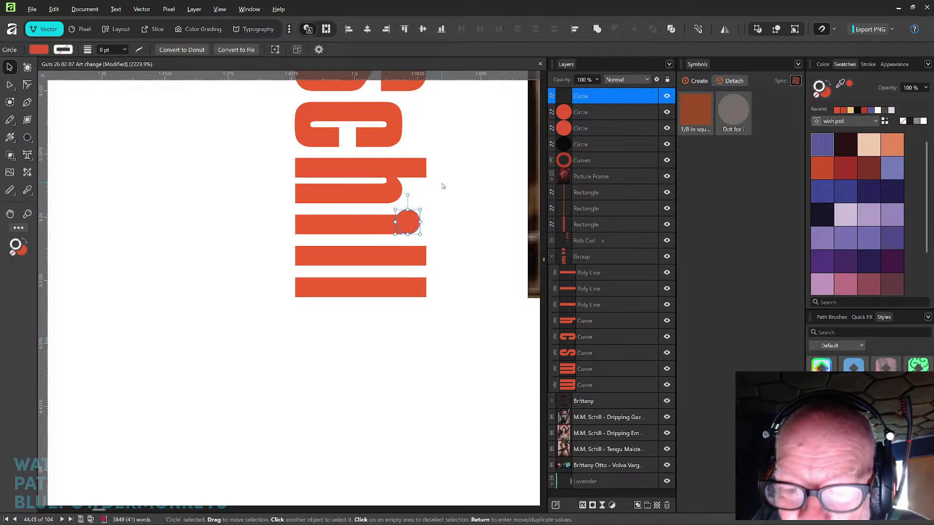
{"action": "scroll", "coordinate": [442, 186], "scroll_direction": "up", "scroll_amount": 5}
{"action": "left_click_drag", "start_coordinate": [351, 220], "coordinate": [351, 232]}
{"action": "left_click_drag", "start_coordinate": [372, 194], "coordinate": [363, 209]}
{"action": "scroll", "coordinate": [404, 198], "scroll_direction": "up", "scroll_amount": 1}
{"action": "scroll", "coordinate": [404, 198], "scroll_direction": "right", "scroll_amount": 1}
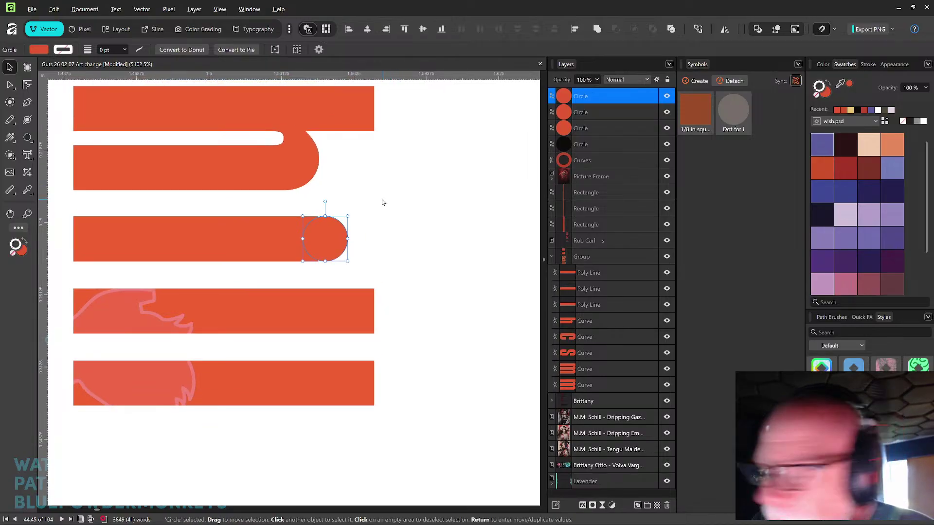
{"action": "left_click_drag", "start_coordinate": [335, 241], "coordinate": [360, 239]}
{"action": "scroll", "coordinate": [457, 197], "scroll_direction": "down", "scroll_amount": 5}
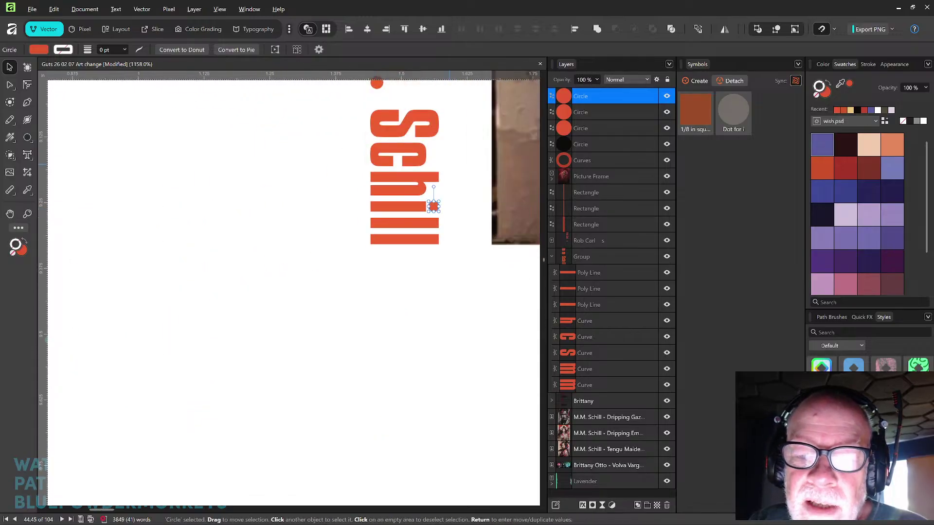
Step: Delete the two larger period dots beside the initials of the vertical credit
{"action": "scroll", "coordinate": [389, 281], "scroll_direction": "up", "scroll_amount": 3}
{"action": "scroll", "coordinate": [389, 281], "scroll_direction": "right", "scroll_amount": 2}
{"action": "left_click", "coordinate": [307, 204]}
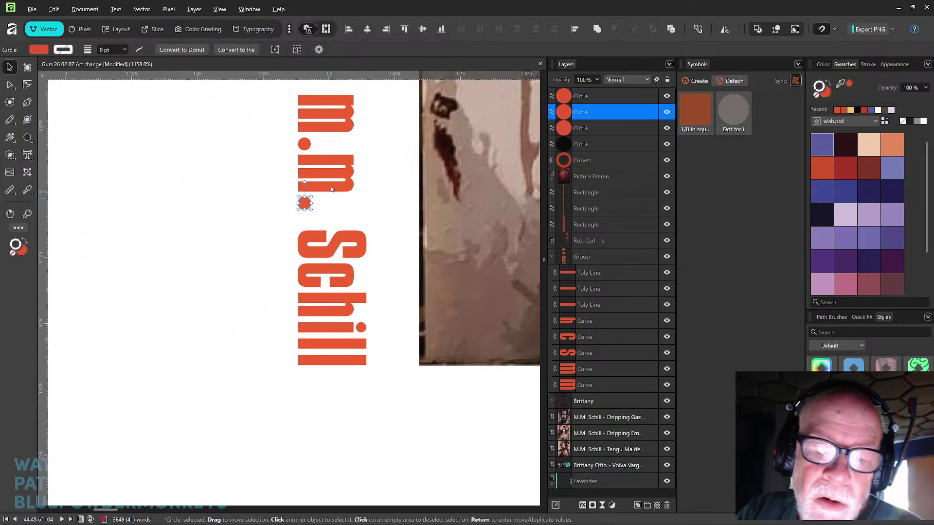
{"action": "key", "text": "Delete"}
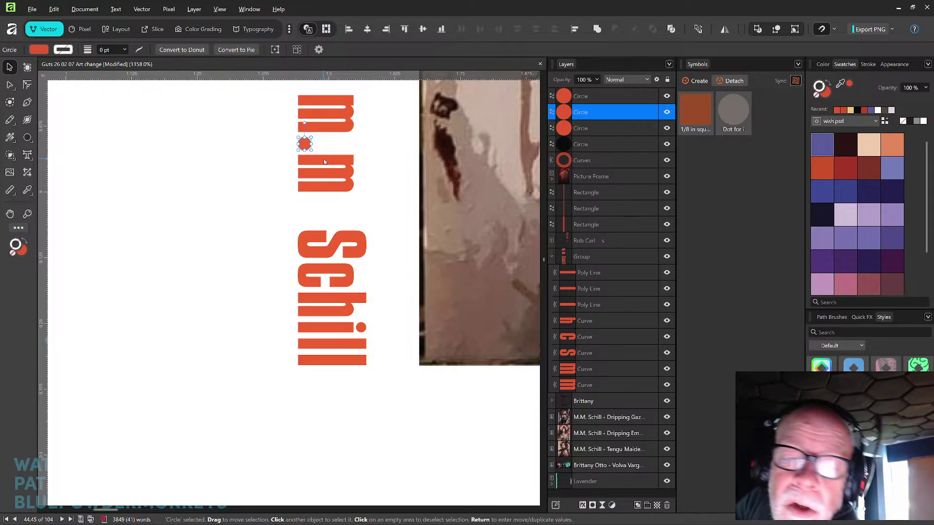
{"action": "key", "text": "Delete"}
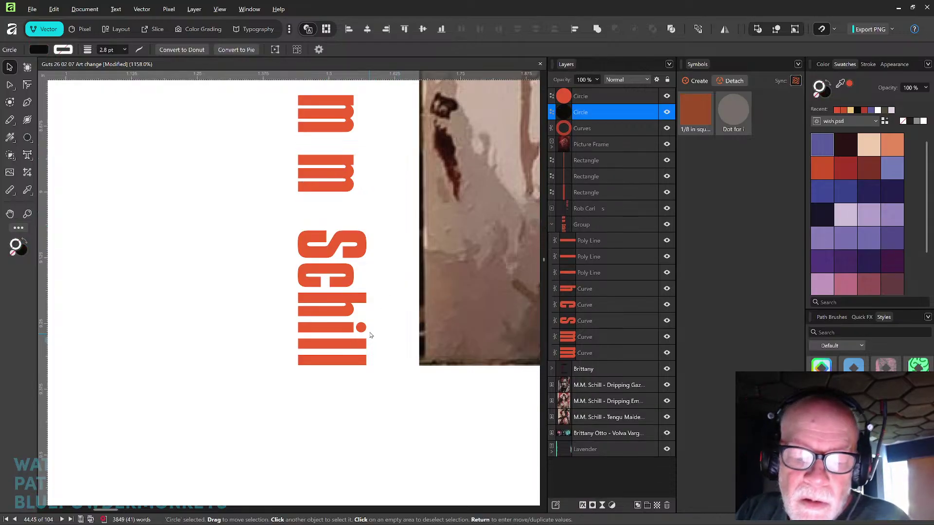
Step: Copy the resized i-dot to the period position after the second initial
{"action": "left_click", "coordinate": [362, 329]}
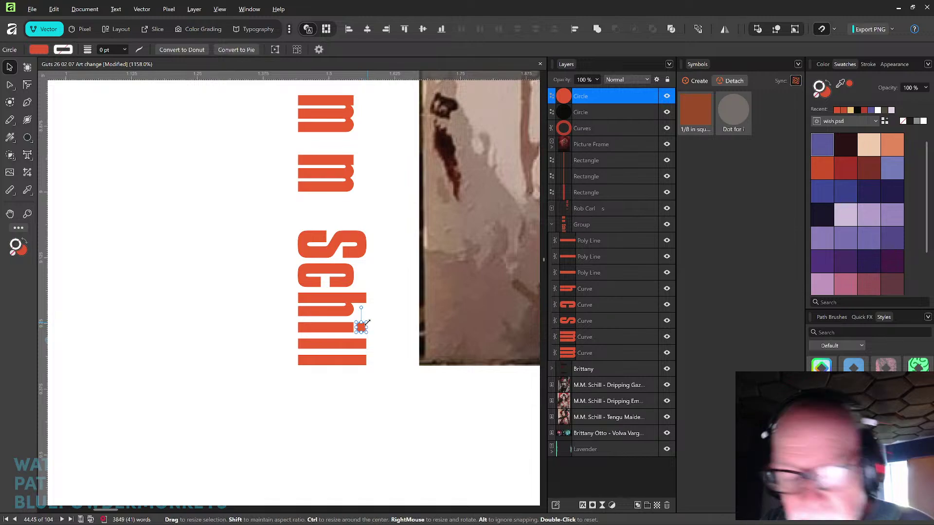
{"action": "left_click_drag", "start_coordinate": [361, 327], "coordinate": [306, 205]}
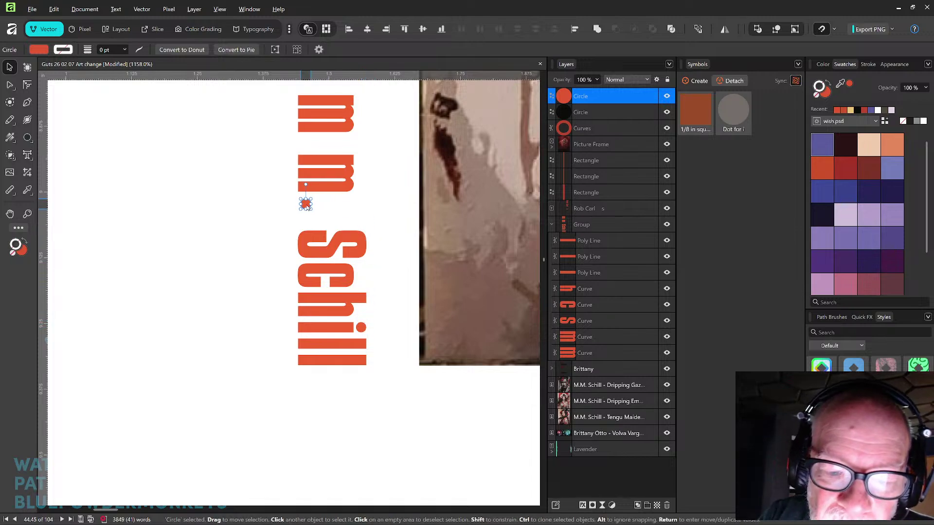
{"action": "key", "text": "ctrl+j"}
{"action": "scroll", "coordinate": [357, 226], "scroll_direction": "up", "scroll_amount": 2}
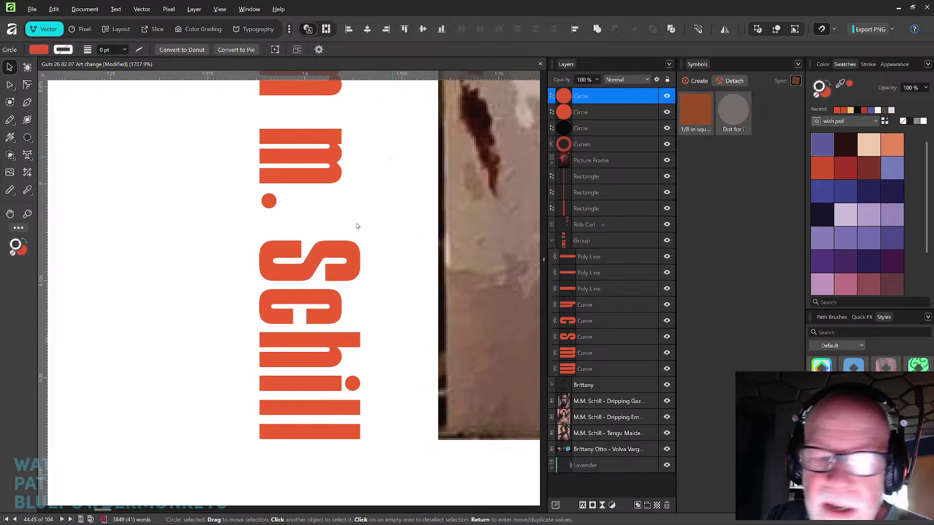
{"action": "left_click_drag", "start_coordinate": [360, 165], "coordinate": [411, 217]}
{"action": "scroll", "coordinate": [407, 203], "scroll_direction": "up", "scroll_amount": 1}
{"action": "scroll", "coordinate": [407, 203], "scroll_direction": "up", "scroll_amount": 2}
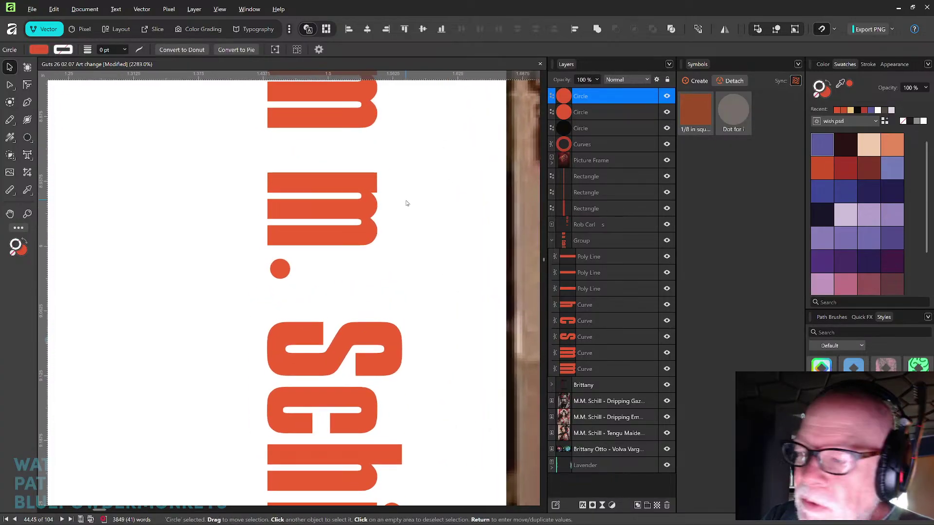
{"action": "left_click_drag", "start_coordinate": [698, 112], "coordinate": [234, 177]}
{"action": "left_click_drag", "start_coordinate": [353, 156], "coordinate": [354, 155]}
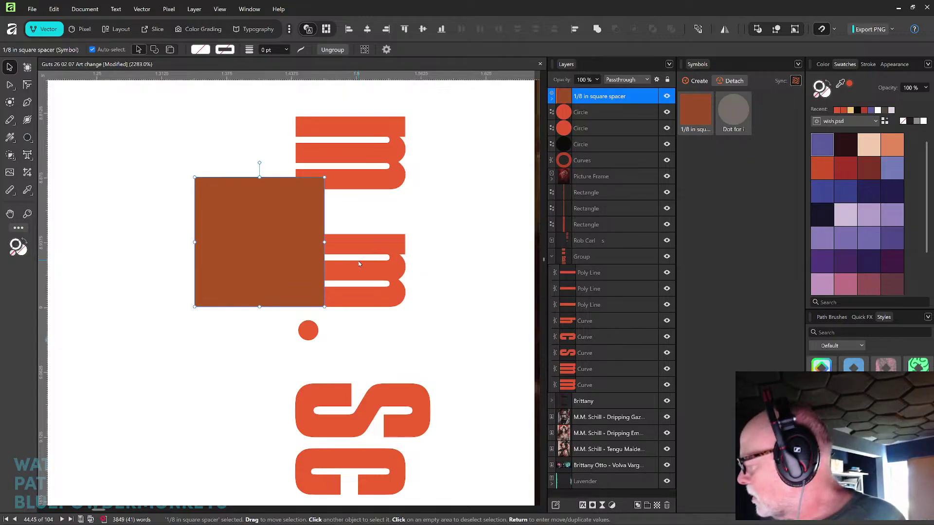
{"action": "key", "text": "Delete"}
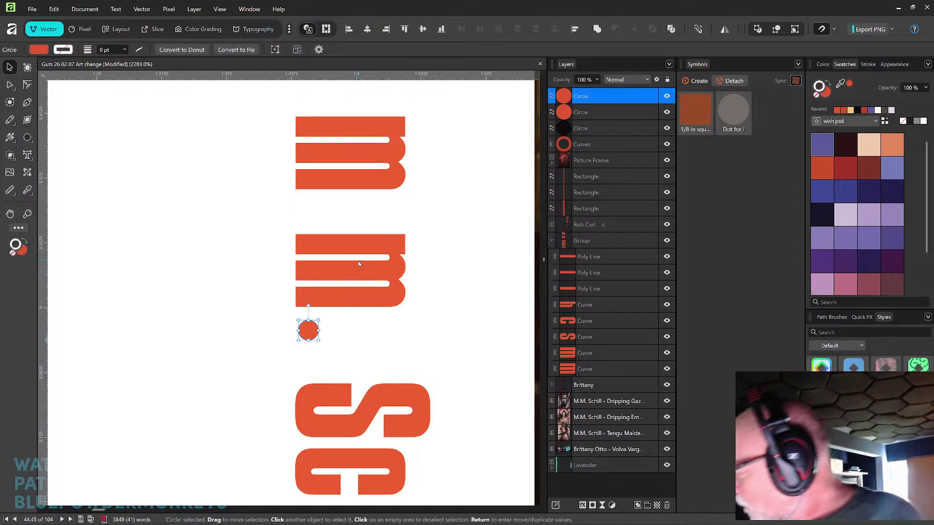
Step: Examine the vertical credit beside its artwork at page scale and close up
{"action": "key", "text": "ctrl+minus"}
{"action": "key", "text": "ctrl+minus"}
{"action": "key", "text": "ctrl+minus"}
{"action": "key", "text": "ctrl+minus"}
{"action": "key", "text": "ctrl+minus"}
{"action": "key", "text": "ctrl+minus"}
{"action": "key", "text": "ctrl+minus"}
{"action": "key", "text": "ctrl+minus"}
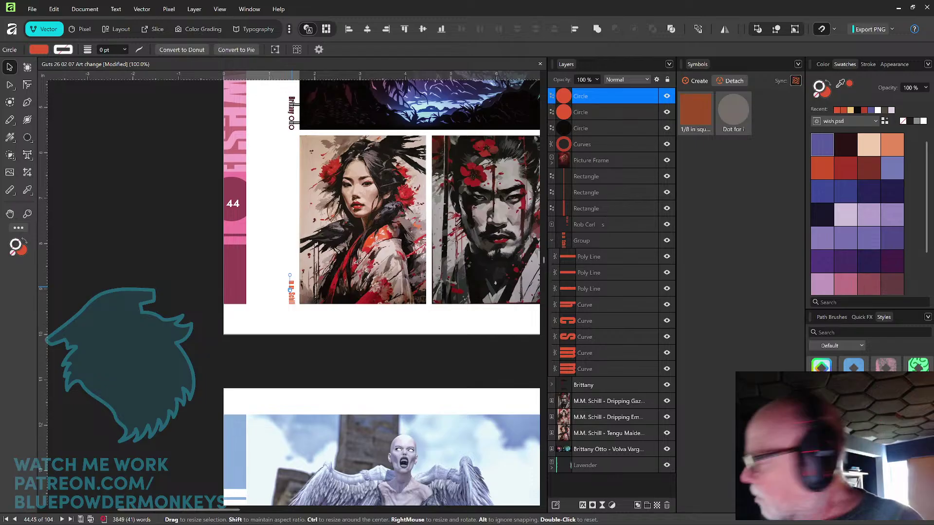
{"action": "key", "text": "ctrl+plus"}
{"action": "key", "text": "ctrl+plus"}
{"action": "key", "text": "ctrl+plus"}
{"action": "key", "text": "ctrl+plus"}
{"action": "key", "text": "ctrl+plus"}
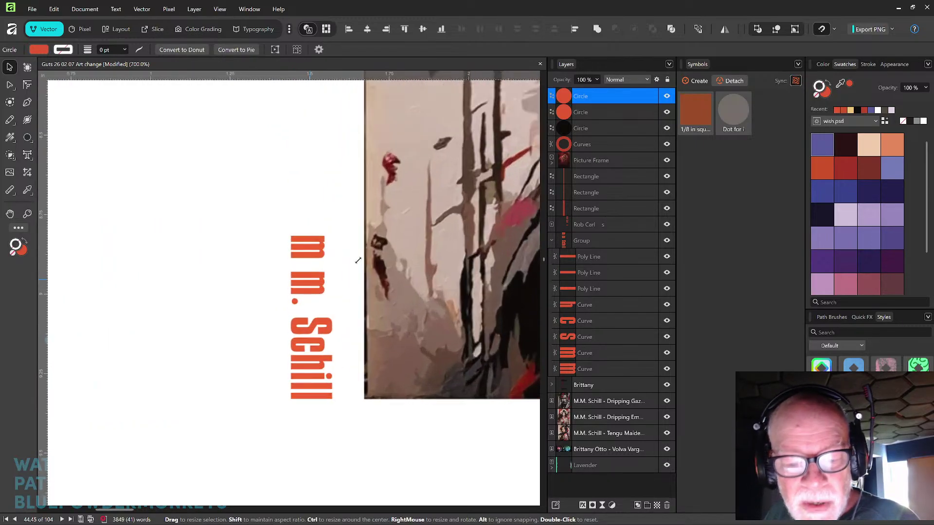
{"action": "key", "text": "ctrl+plus"}
{"action": "key", "text": "ctrl+plus"}
{"action": "key", "text": "ctrl+plus"}
{"action": "key", "text": "ctrl+plus"}
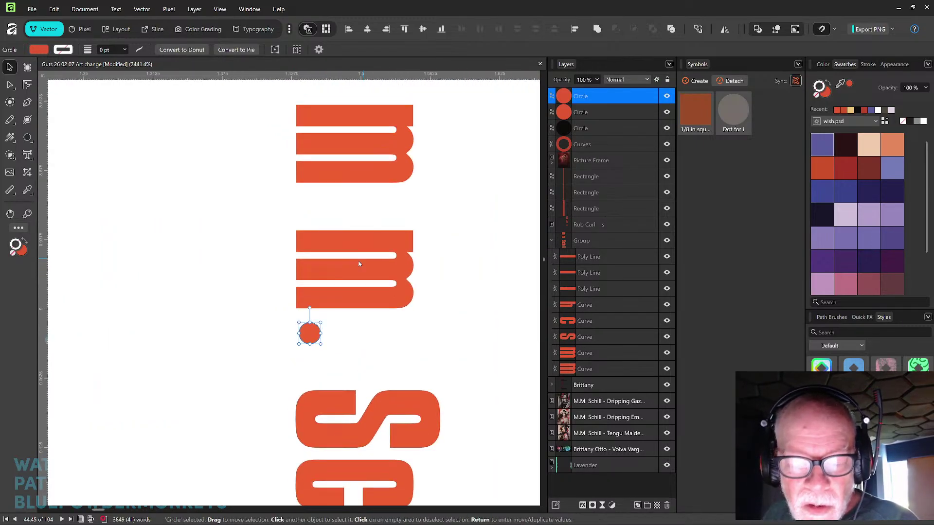
Step: Align the dot after the second initial with the letters' baseline and copy it between the two initials
{"action": "left_click_drag", "start_coordinate": [388, 323], "coordinate": [426, 226]}
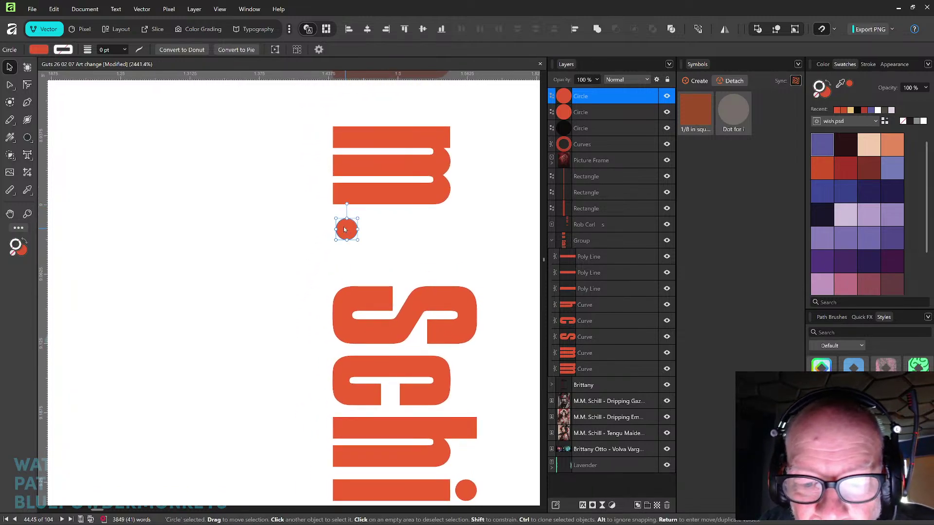
{"action": "left_click_drag", "start_coordinate": [345, 230], "coordinate": [342, 226]}
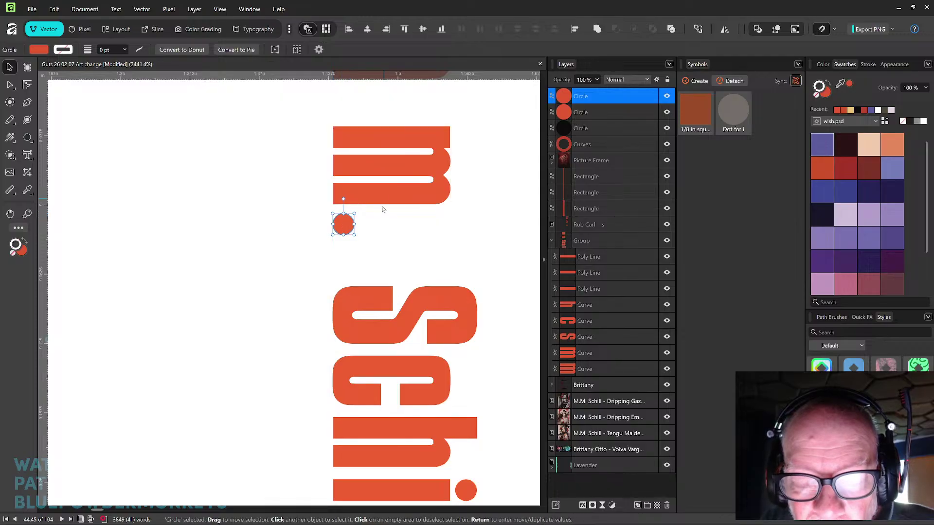
{"action": "left_click", "coordinate": [402, 188]}
{"action": "left_click_drag", "start_coordinate": [402, 188], "coordinate": [367, 286]}
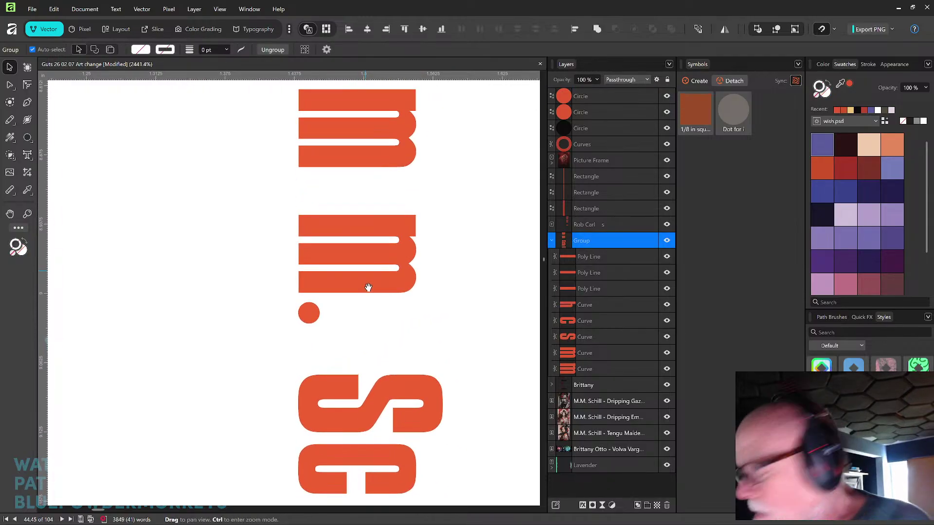
{"action": "left_click", "coordinate": [312, 313]}
{"action": "scroll", "coordinate": [360, 319], "scroll_direction": "up", "scroll_amount": 2}
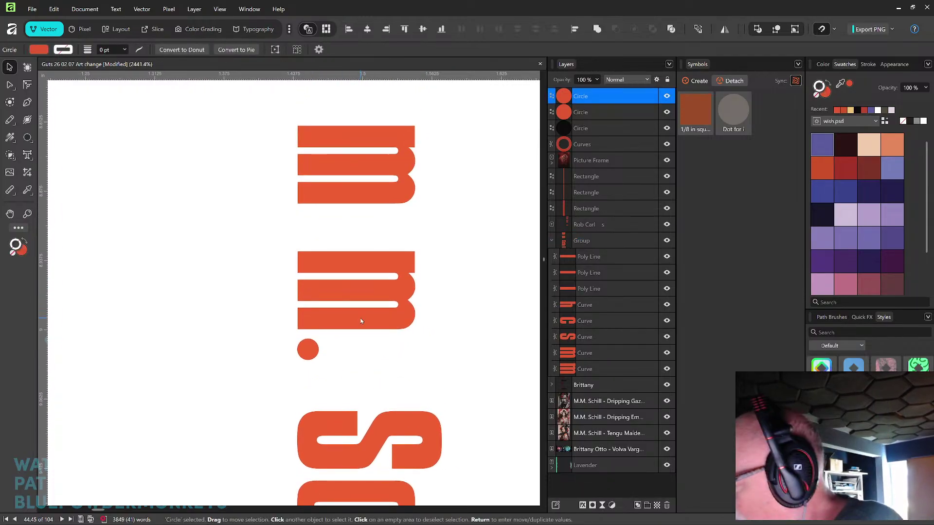
{"action": "left_click_drag", "start_coordinate": [322, 351], "coordinate": [322, 225]}
{"action": "left_click", "coordinate": [231, 316]}
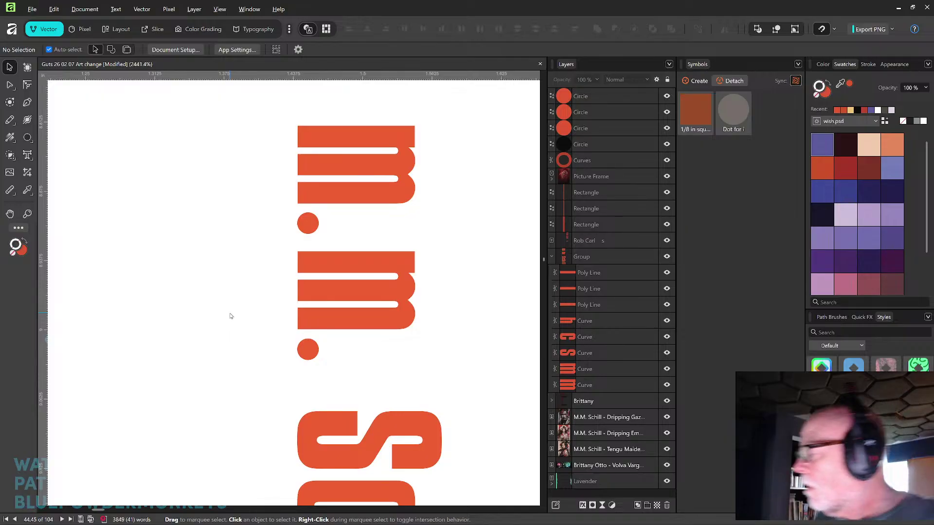
Step: Review the artworks and the red vertical artist credit across pages 44 and 45
{"action": "key", "text": "ctrl+minus"}
{"action": "key", "text": "ctrl+minus"}
{"action": "key", "text": "ctrl+minus"}
{"action": "key", "text": "ctrl+minus"}
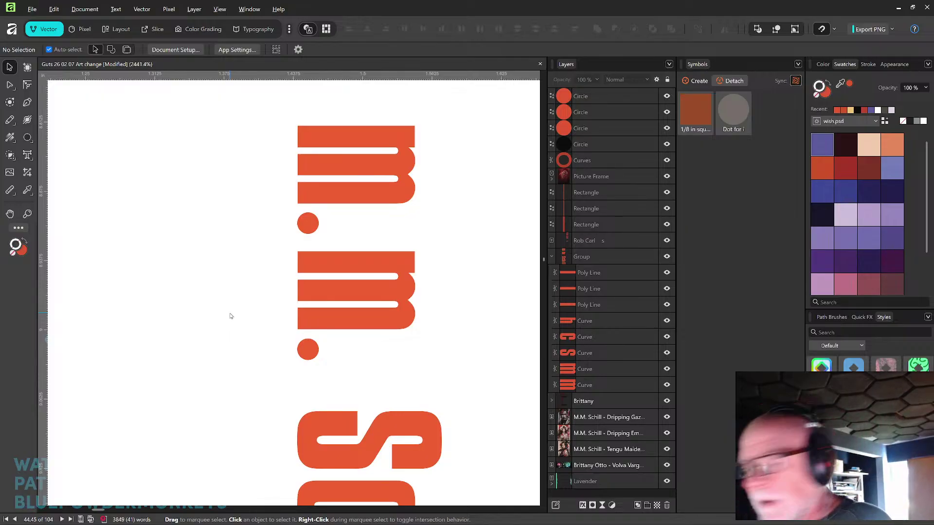
{"action": "key", "text": "ctrl+minus"}
{"action": "key", "text": "ctrl+minus"}
{"action": "key", "text": "ctrl+minus"}
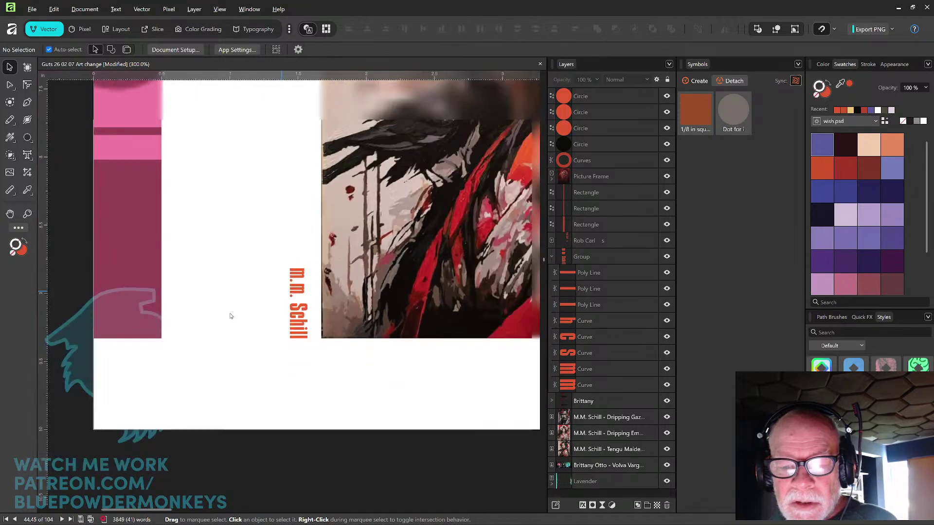
{"action": "left_click_drag", "start_coordinate": [505, 323], "coordinate": [321, 328]}
{"action": "left_click_drag", "start_coordinate": [443, 338], "coordinate": [375, 327]}
{"action": "mouse_move", "coordinate": [471, 308]}
{"action": "left_mouse_down"}
{"action": "mouse_move", "coordinate": [448, 309]}
{"action": "mouse_move", "coordinate": [453, 359]}
{"action": "mouse_move", "coordinate": [453, 331]}
{"action": "mouse_move", "coordinate": [469, 307]}
{"action": "left_mouse_up"}
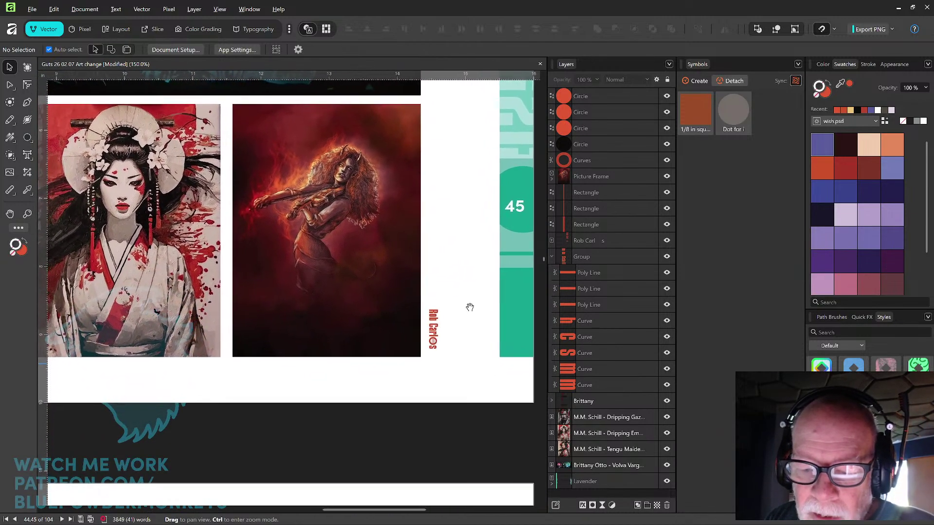
{"action": "left_click_drag", "start_coordinate": [350, 317], "coordinate": [508, 256]}
{"action": "left_click_drag", "start_coordinate": [152, 305], "coordinate": [383, 360]}
{"action": "scroll", "coordinate": [384, 360], "scroll_direction": "right", "scroll_amount": 5}
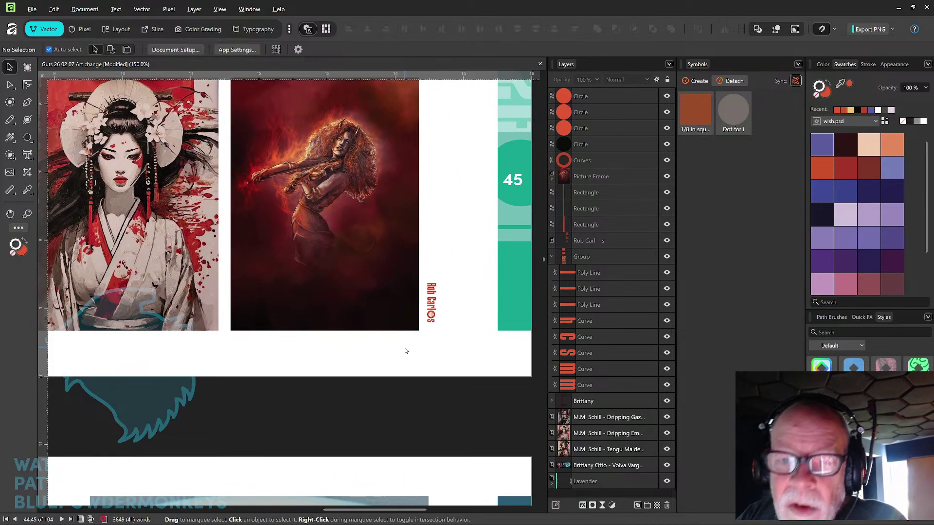
Step: Place the 1/8 in square spacer symbol against the fiery artwork's edge beside the red vertical credit on page 45
{"action": "left_click_drag", "start_coordinate": [695, 112], "coordinate": [423, 323]}
{"action": "scroll", "coordinate": [431, 314], "scroll_direction": "up", "scroll_amount": 5}
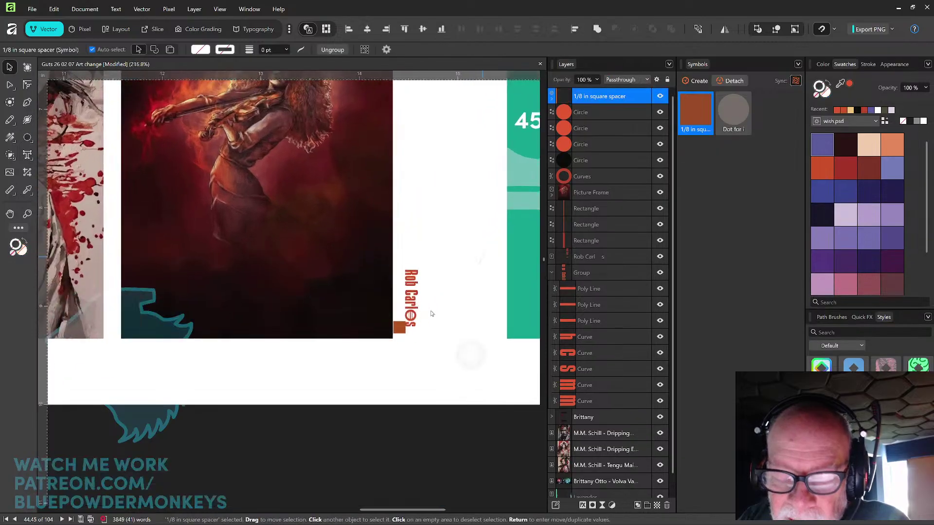
{"action": "scroll", "coordinate": [430, 314], "scroll_direction": "up", "scroll_amount": 3}
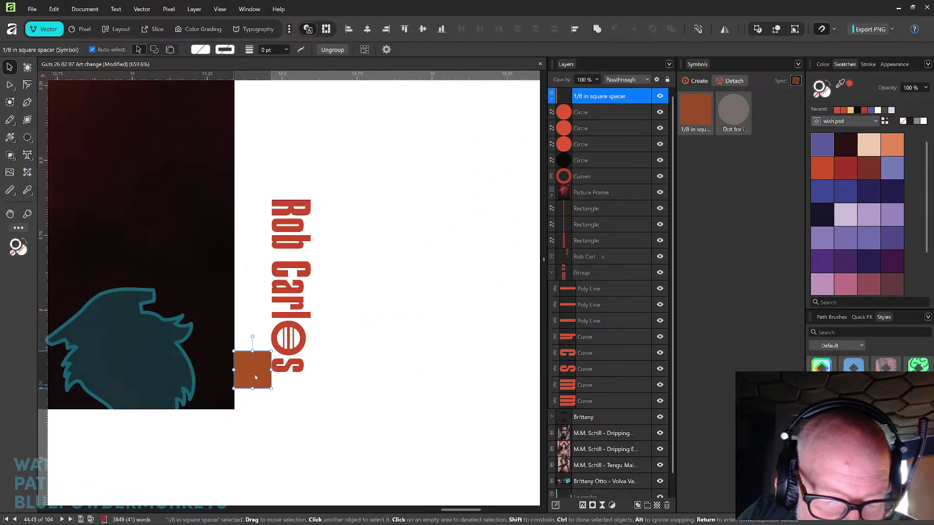
{"action": "left_click_drag", "start_coordinate": [259, 377], "coordinate": [260, 377]}
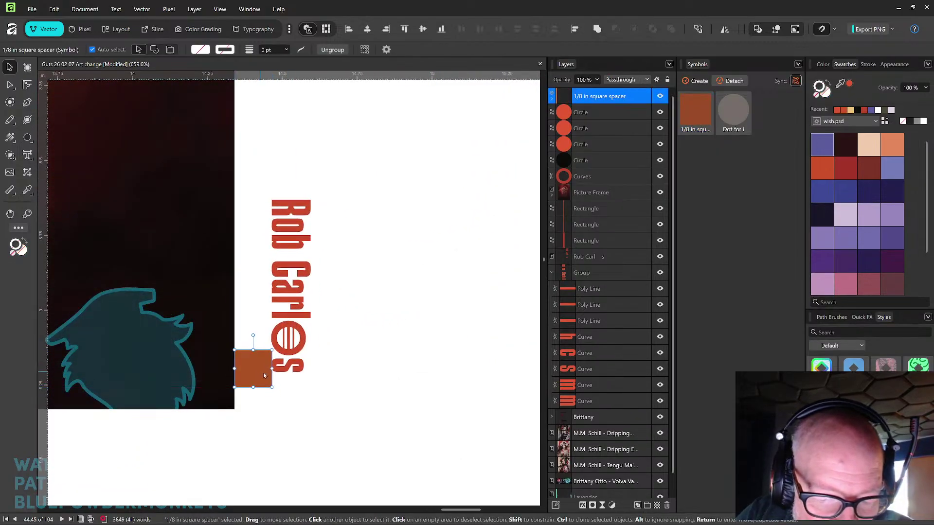
Step: Delete the 1/8 in square spacer beside the red vertical credit on page 45
{"action": "key", "text": "Delete"}
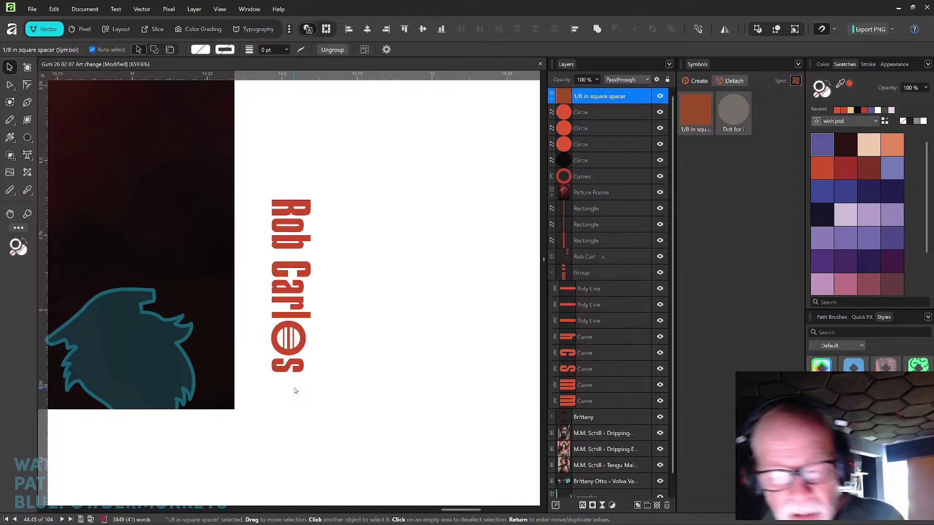
{"action": "scroll", "coordinate": [350, 345], "scroll_direction": "left", "scroll_amount": 1}
{"action": "scroll", "coordinate": [408, 302], "scroll_direction": "down", "scroll_amount": 1}
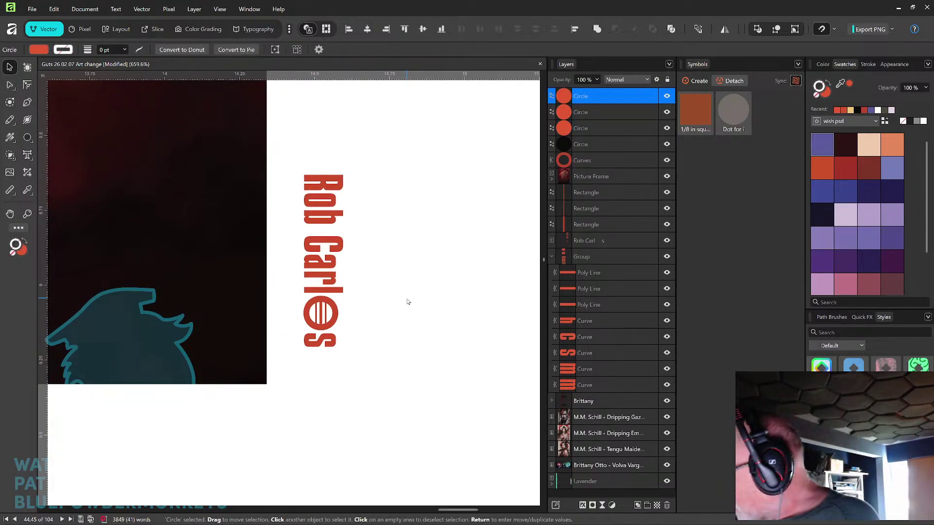
{"action": "scroll", "coordinate": [407, 302], "scroll_direction": "down", "scroll_amount": 5}
{"action": "scroll", "coordinate": [408, 302], "scroll_direction": "down", "scroll_amount": 2}
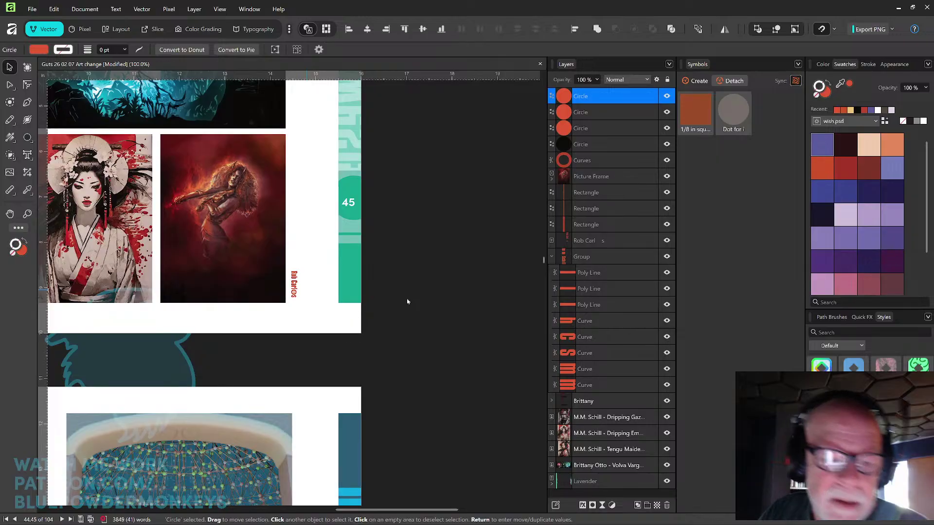
Step: Examine the vertical artist credits beside the artworks on pages 46 and 47, at page scale and close up
{"action": "scroll", "coordinate": [329, 270], "scroll_direction": "up", "scroll_amount": 1}
{"action": "left_click_drag", "start_coordinate": [329, 271], "coordinate": [369, 261]}
{"action": "scroll", "coordinate": [370, 262], "scroll_direction": "down", "scroll_amount": 6}
{"action": "scroll", "coordinate": [370, 261], "scroll_direction": "left", "scroll_amount": 3}
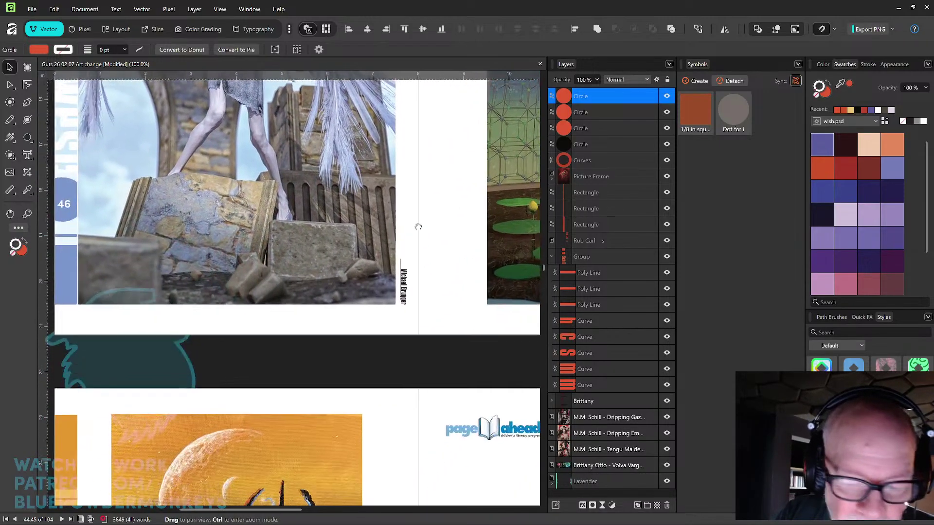
{"action": "scroll", "coordinate": [419, 225], "scroll_direction": "right", "scroll_amount": 1}
{"action": "scroll", "coordinate": [359, 180], "scroll_direction": "up", "scroll_amount": 6}
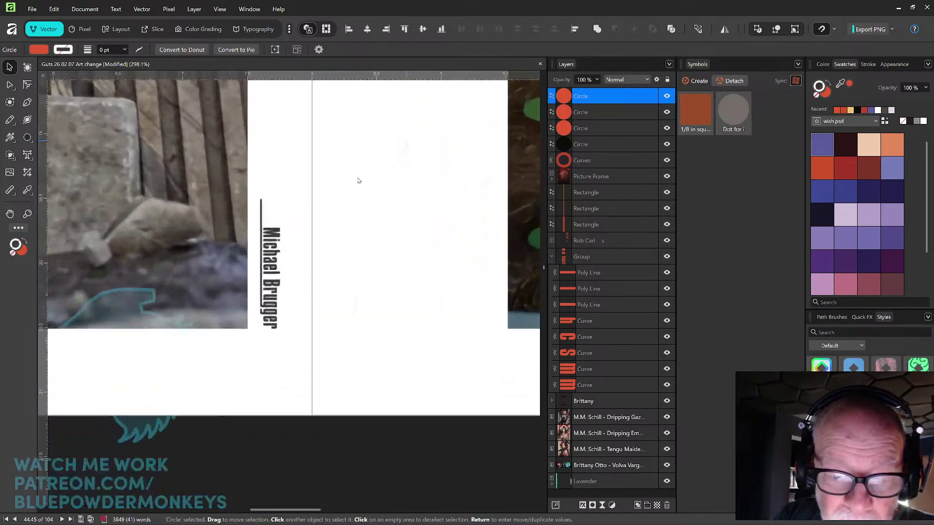
{"action": "scroll", "coordinate": [358, 181], "scroll_direction": "down", "scroll_amount": 4}
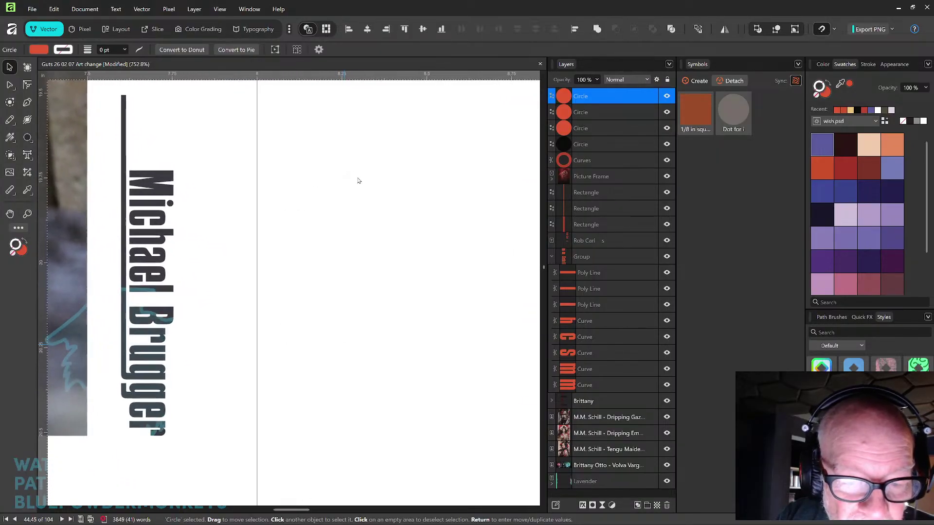
{"action": "scroll", "coordinate": [346, 171], "scroll_direction": "down", "scroll_amount": 5}
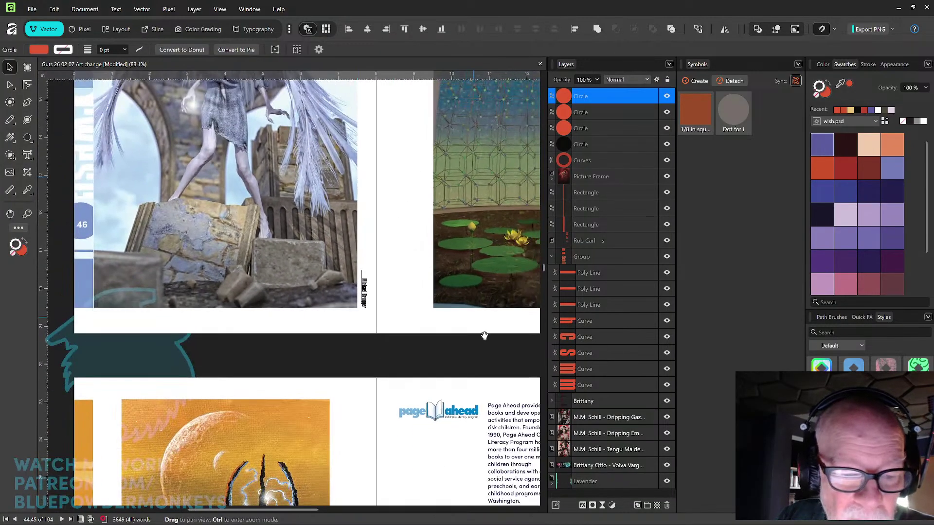
{"action": "left_click_drag", "start_coordinate": [484, 336], "coordinate": [194, 308]}
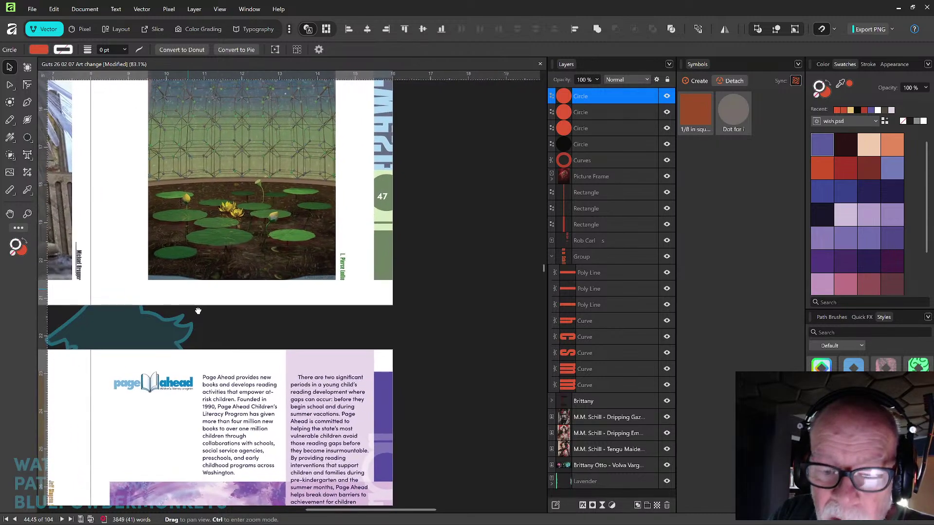
{"action": "scroll", "coordinate": [206, 293], "scroll_direction": "up", "scroll_amount": 4}
{"action": "scroll", "coordinate": [206, 294], "scroll_direction": "up", "scroll_amount": 3}
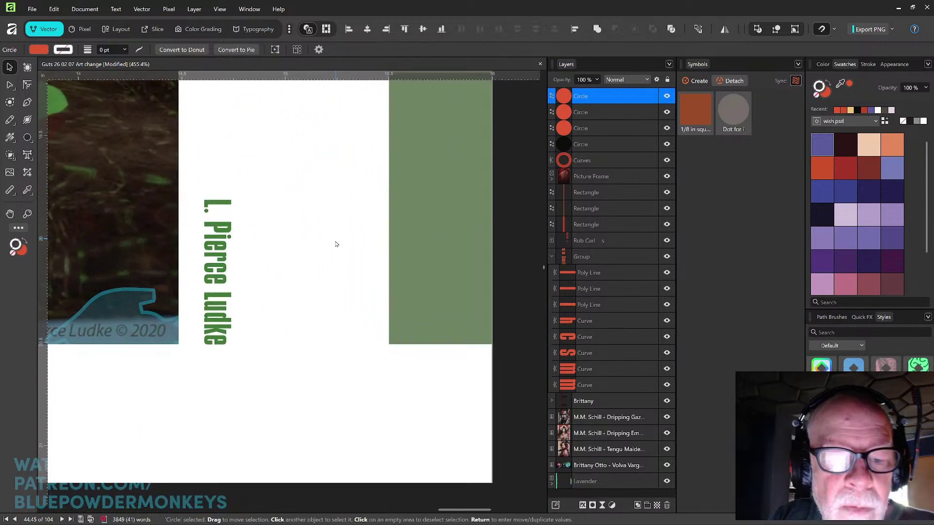
{"action": "left_click_drag", "start_coordinate": [323, 309], "coordinate": [438, 174]}
{"action": "scroll", "coordinate": [430, 211], "scroll_direction": "down", "scroll_amount": 3}
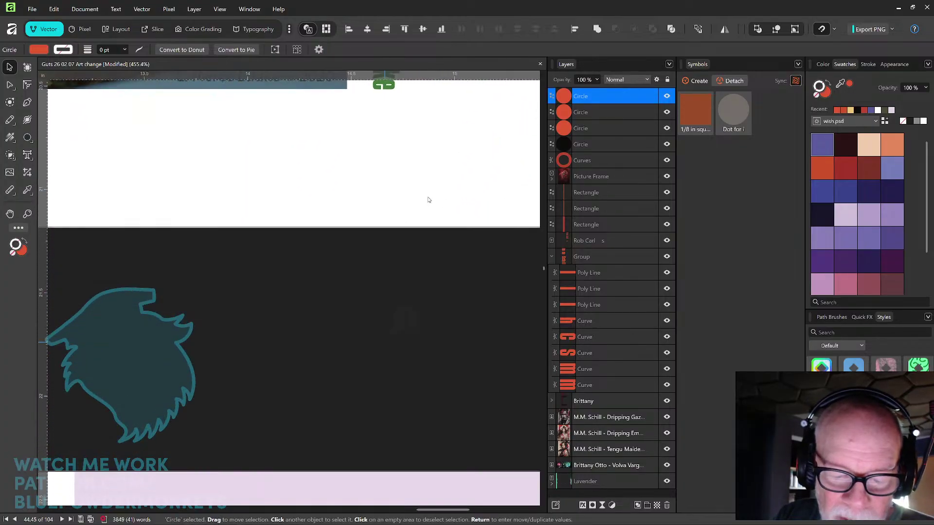
{"action": "scroll", "coordinate": [428, 199], "scroll_direction": "down", "scroll_amount": 3}
{"action": "scroll", "coordinate": [428, 200], "scroll_direction": "down", "scroll_amount": 4}
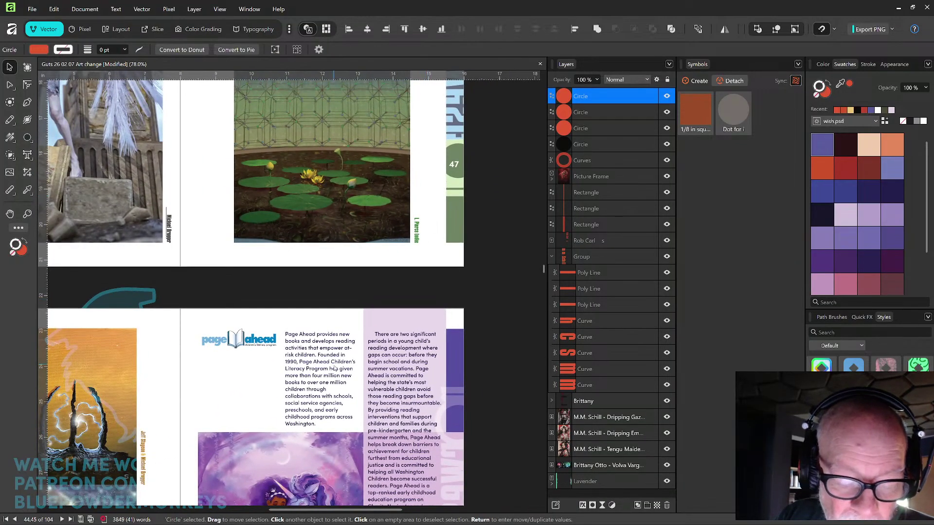
Step: Examine the two vertical artist credits beside the space artworks on page 48 and check page 49
{"action": "scroll", "coordinate": [402, 222], "scroll_direction": "up", "scroll_amount": 5}
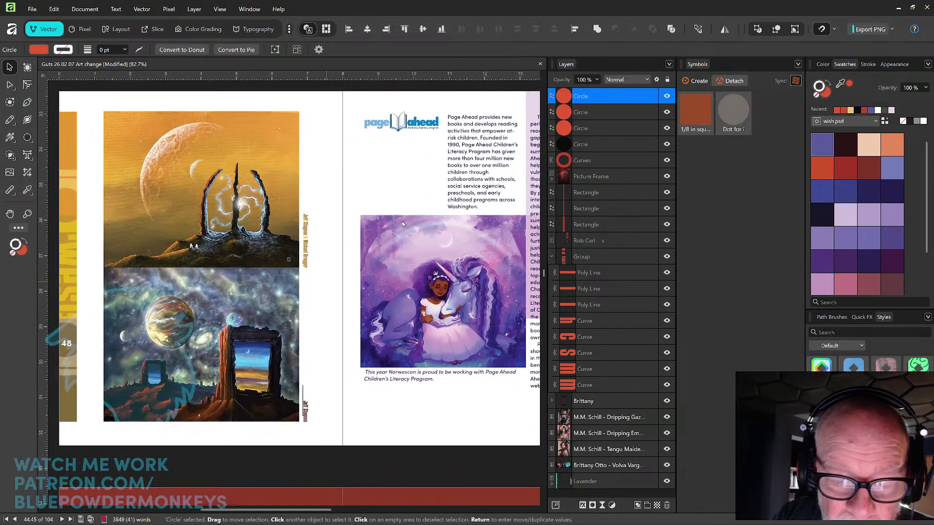
{"action": "scroll", "coordinate": [402, 222], "scroll_direction": "up", "scroll_amount": 3}
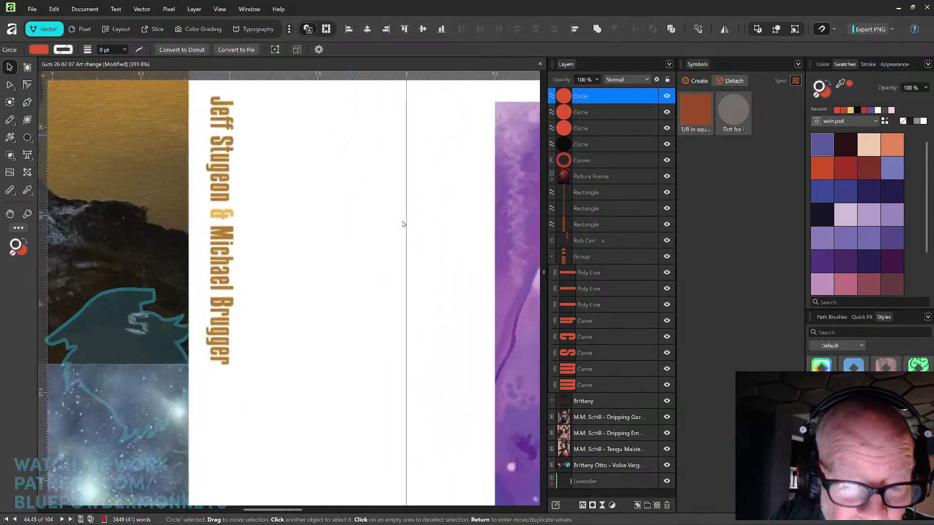
{"action": "scroll", "coordinate": [403, 224], "scroll_direction": "down", "scroll_amount": 8}
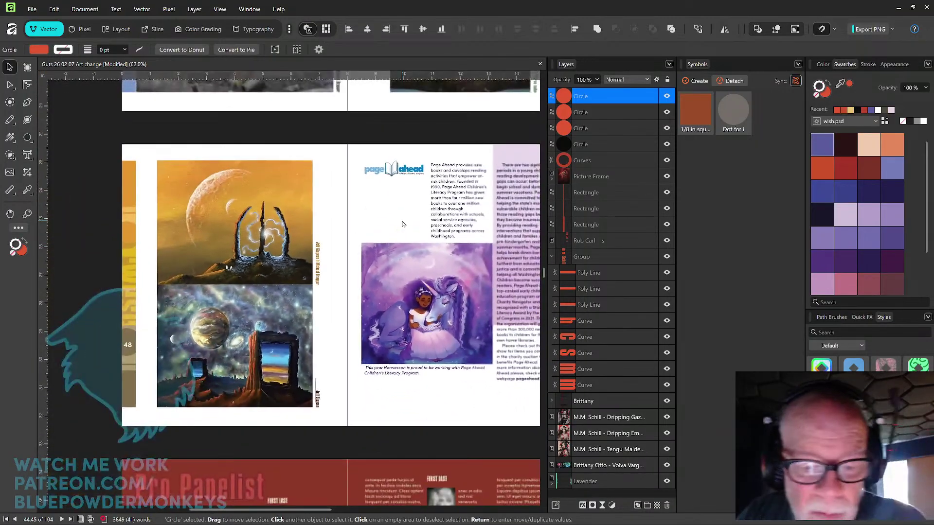
{"action": "left_click_drag", "start_coordinate": [397, 354], "coordinate": [406, 261]}
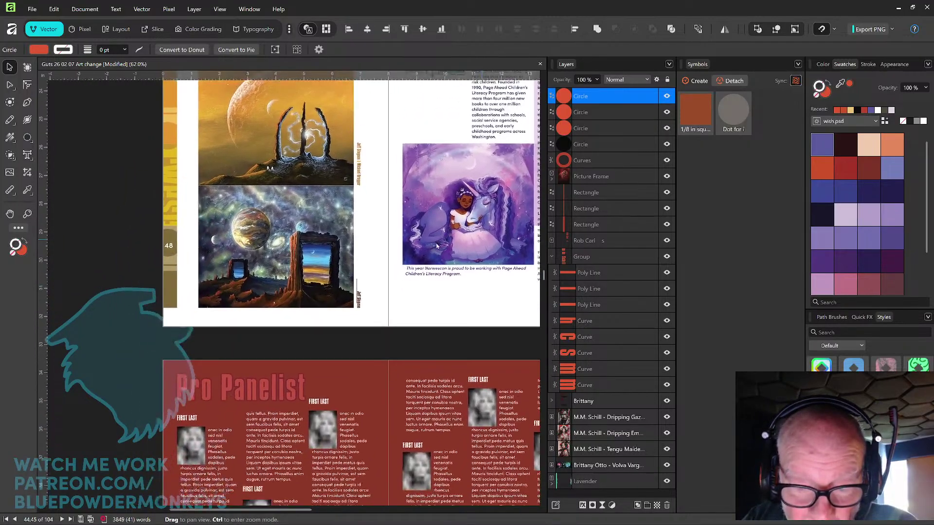
{"action": "scroll", "coordinate": [437, 247], "scroll_direction": "up", "scroll_amount": 4}
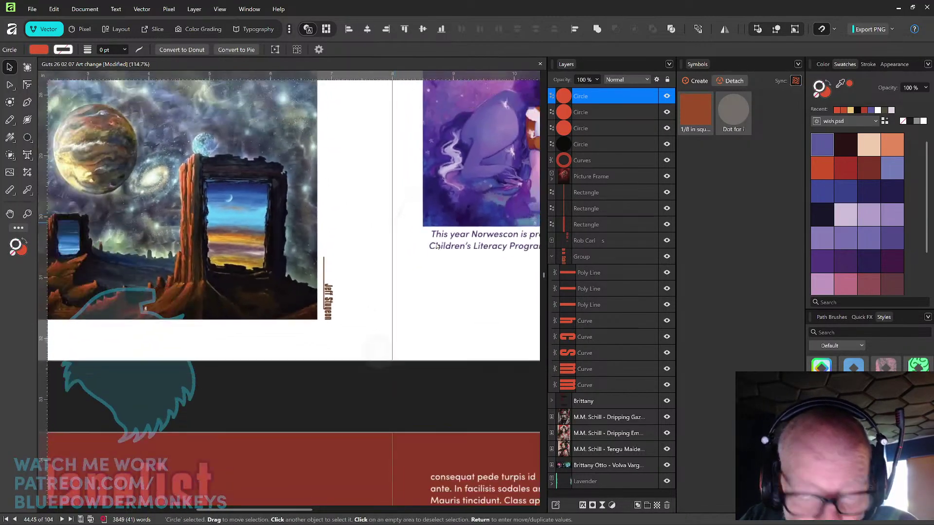
{"action": "scroll", "coordinate": [437, 247], "scroll_direction": "down", "scroll_amount": 3}
{"action": "left_click_drag", "start_coordinate": [437, 246], "coordinate": [260, 367]}
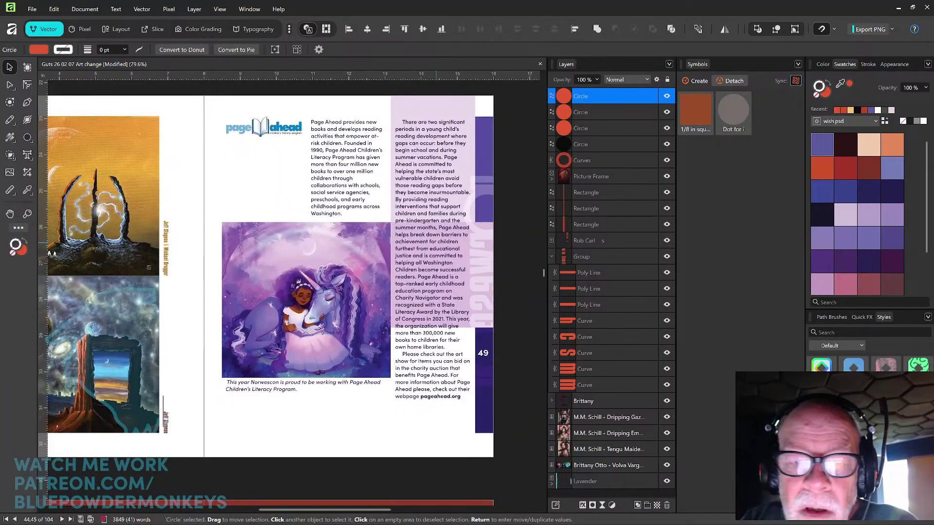
Step: Go to the dealers and club tables page and inspect the text frames holding its lists
{"action": "left_click_drag", "start_coordinate": [394, 489], "coordinate": [436, 290]}
{"action": "mouse_move", "coordinate": [391, 444]}
{"action": "left_mouse_down"}
{"action": "mouse_move", "coordinate": [416, 299]}
{"action": "mouse_move", "coordinate": [417, 233]}
{"action": "left_mouse_up"}
{"action": "scroll", "coordinate": [417, 232], "scroll_direction": "down", "scroll_amount": 3}
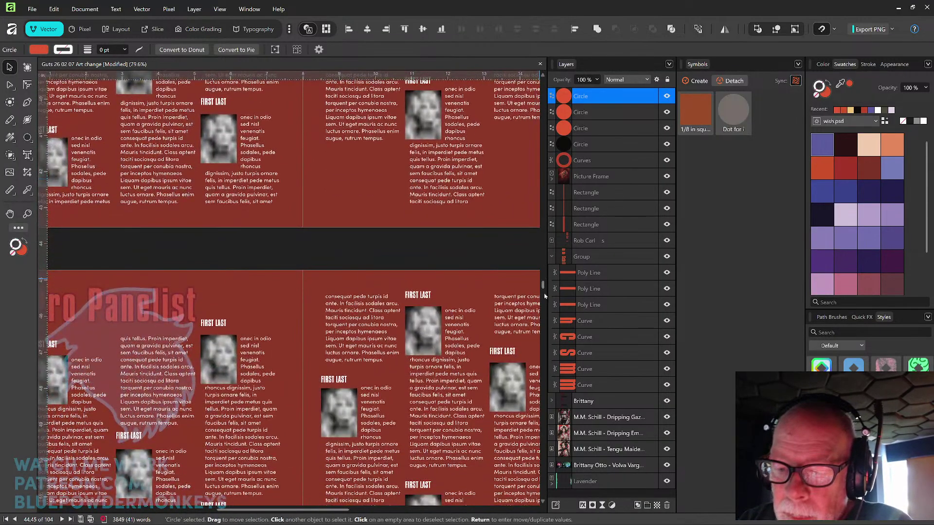
{"action": "left_click_drag", "start_coordinate": [544, 287], "coordinate": [534, 450]}
{"action": "left_click", "coordinate": [616, 353]}
{"action": "left_click_drag", "start_coordinate": [288, 297], "coordinate": [394, 258]}
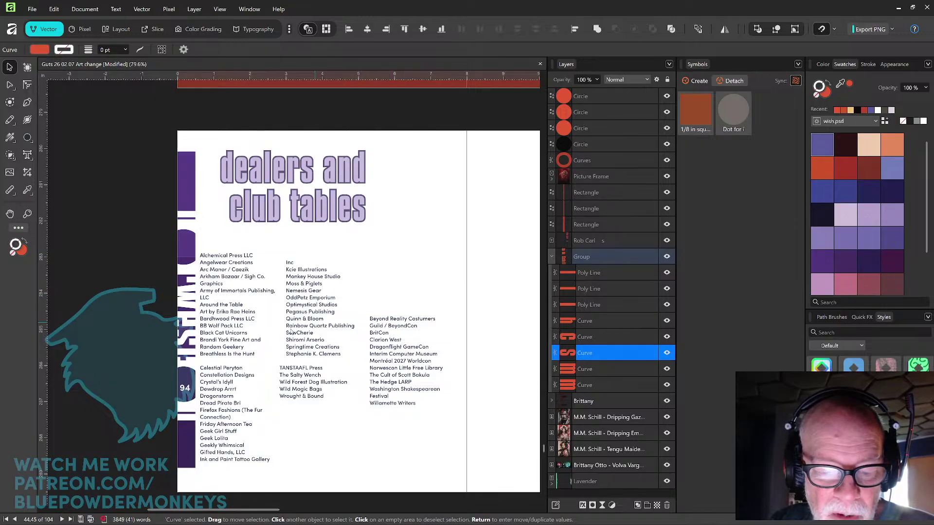
{"action": "left_click", "coordinate": [251, 332]}
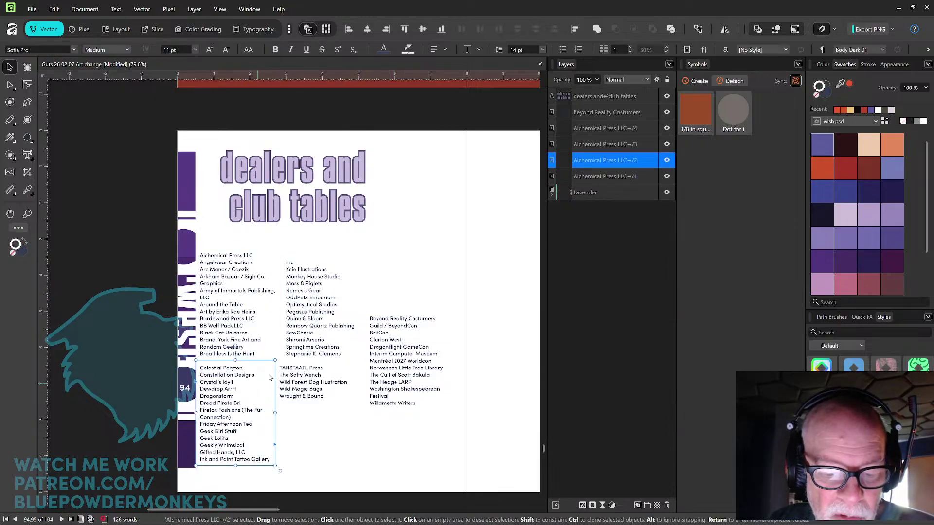
{"action": "left_click", "coordinate": [319, 323]}
{"action": "left_click", "coordinate": [349, 375]}
{"action": "left_click", "coordinate": [423, 343]}
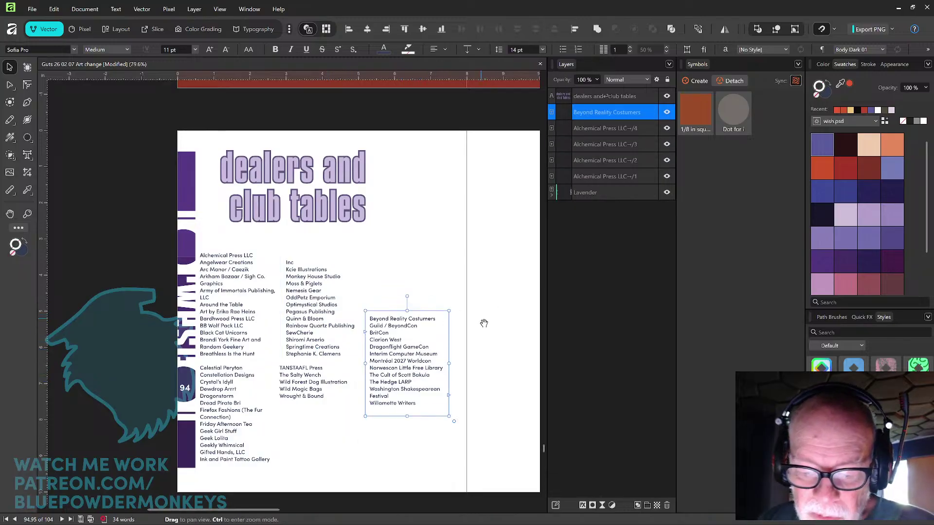
Step: Move the black and orange norwescon logos across the left page edge, clear of the In Memoriam body text on page 96
{"action": "scroll", "coordinate": [478, 350], "scroll_direction": "down", "scroll_amount": 2}
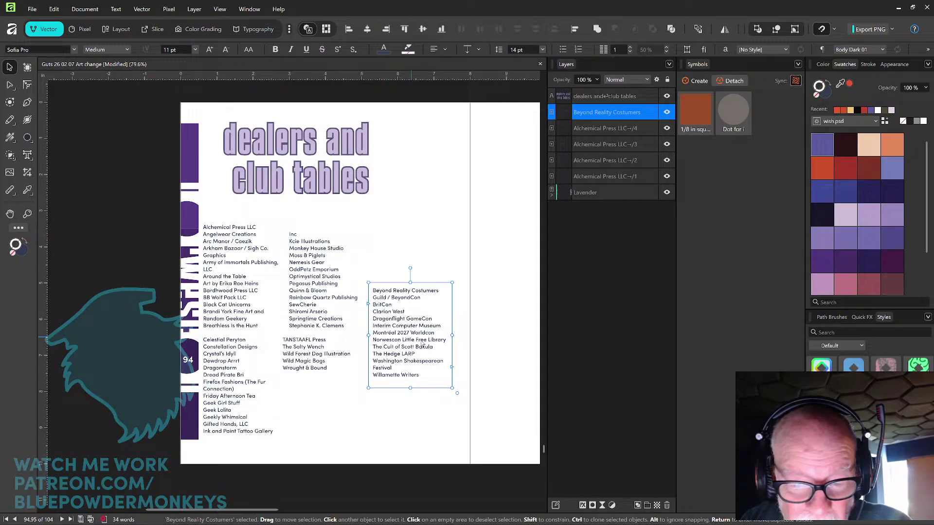
{"action": "scroll", "coordinate": [417, 343], "scroll_direction": "down", "scroll_amount": 1}
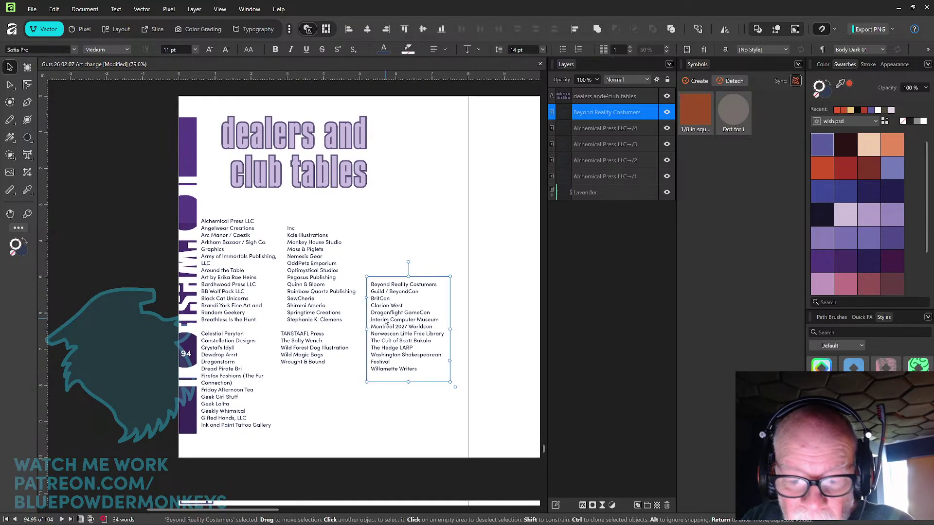
{"action": "scroll", "coordinate": [438, 321], "scroll_direction": "down", "scroll_amount": 3, "text": "ctrl"}
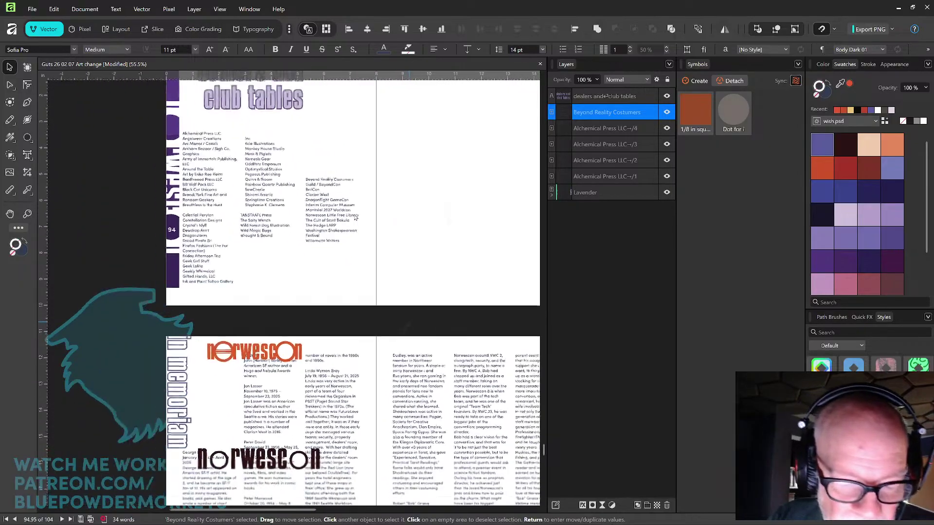
{"action": "scroll", "coordinate": [431, 239], "scroll_direction": "down", "scroll_amount": 5}
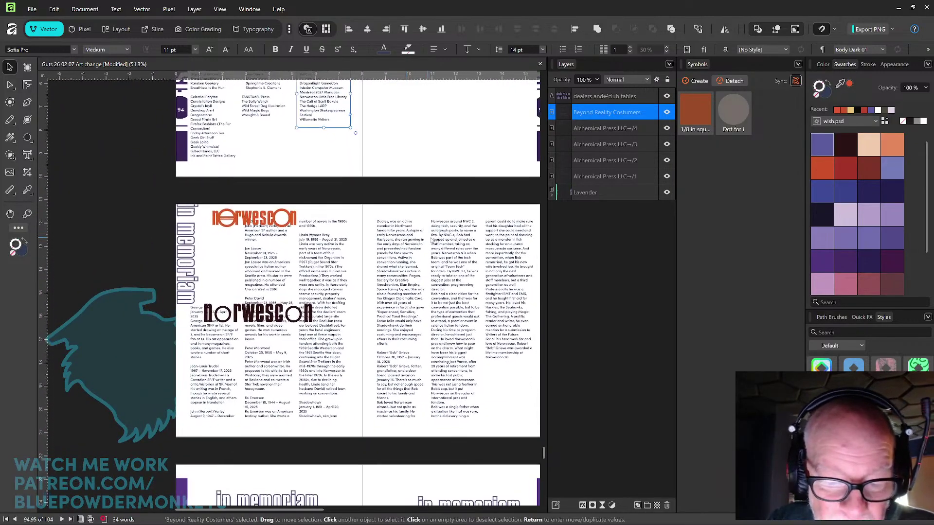
{"action": "left_click", "coordinate": [297, 319]}
{"action": "left_click_drag", "start_coordinate": [298, 318], "coordinate": [204, 270]}
{"action": "left_click", "coordinate": [249, 220]}
{"action": "left_click_drag", "start_coordinate": [250, 221], "coordinate": [184, 230]}
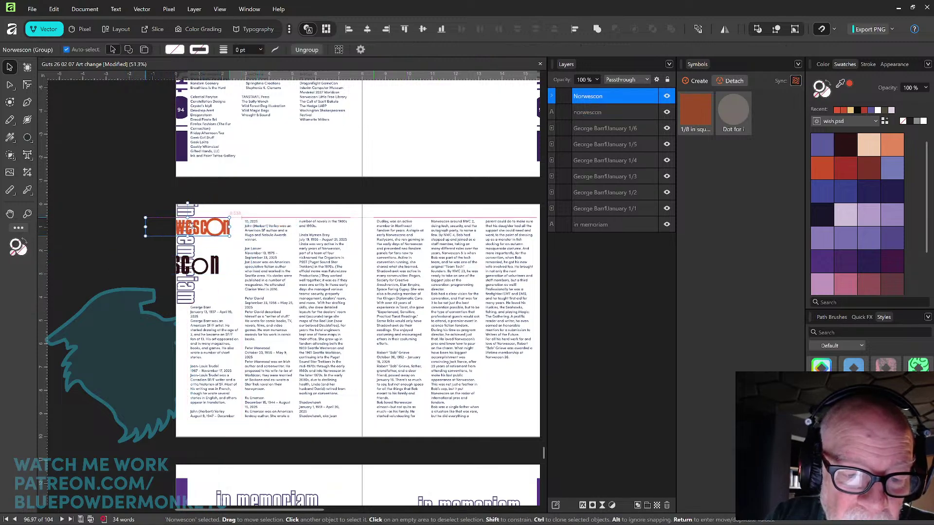
Step: Delete all the body text from the linked In Memoriam text frames on pages 96 and 97
{"action": "left_click", "coordinate": [220, 344]}
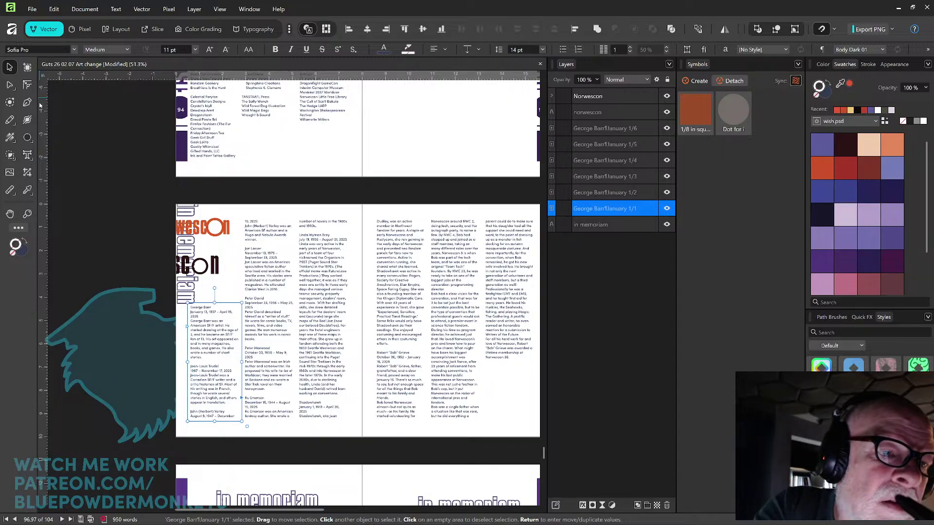
{"action": "left_click", "coordinate": [28, 155]}
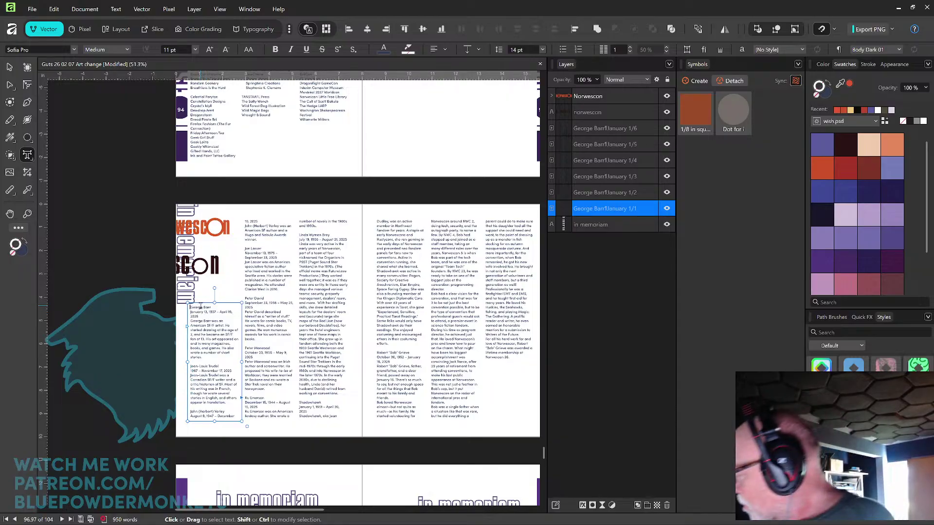
{"action": "key", "text": "ctrl+a"}
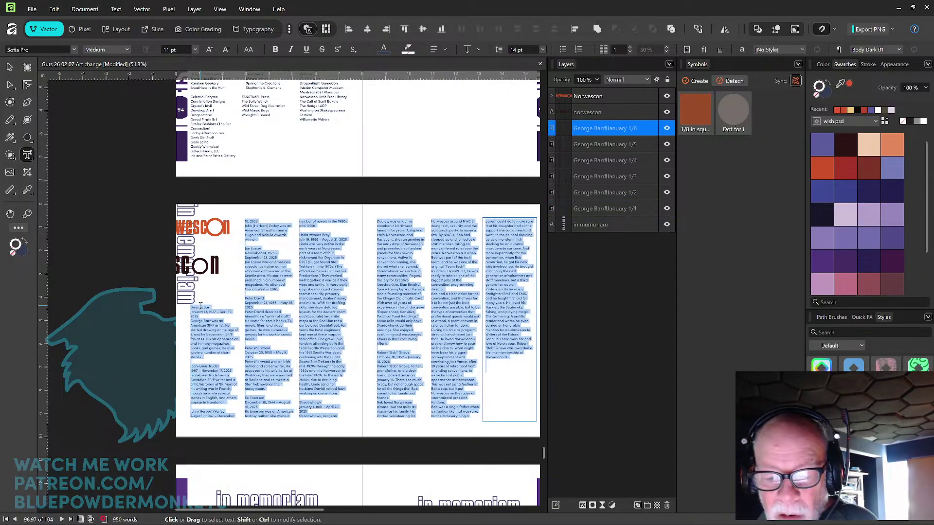
{"action": "key", "text": "Delete"}
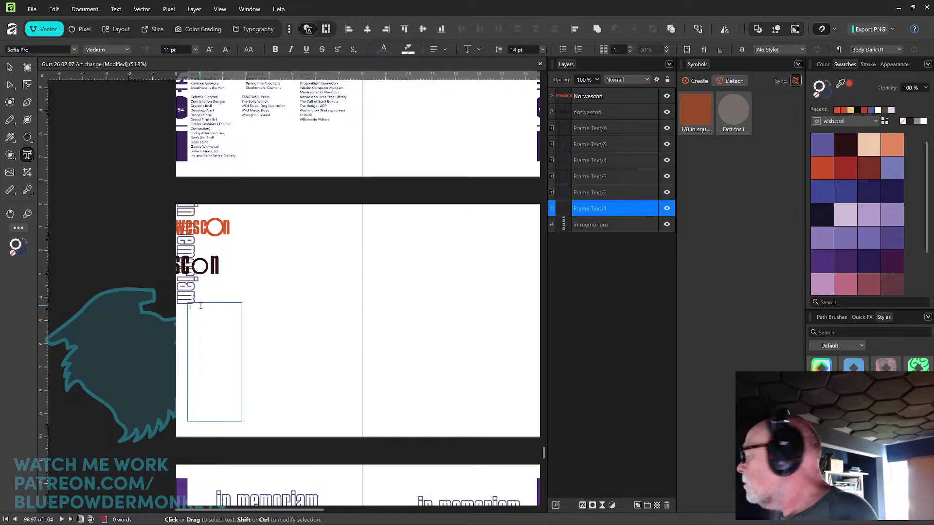
Step: Bring the text of Memorials edited.docx from the 2025 48 folder into the empty In Memoriam text frames starting on page 96
{"action": "left_click", "coordinate": [200, 305]}
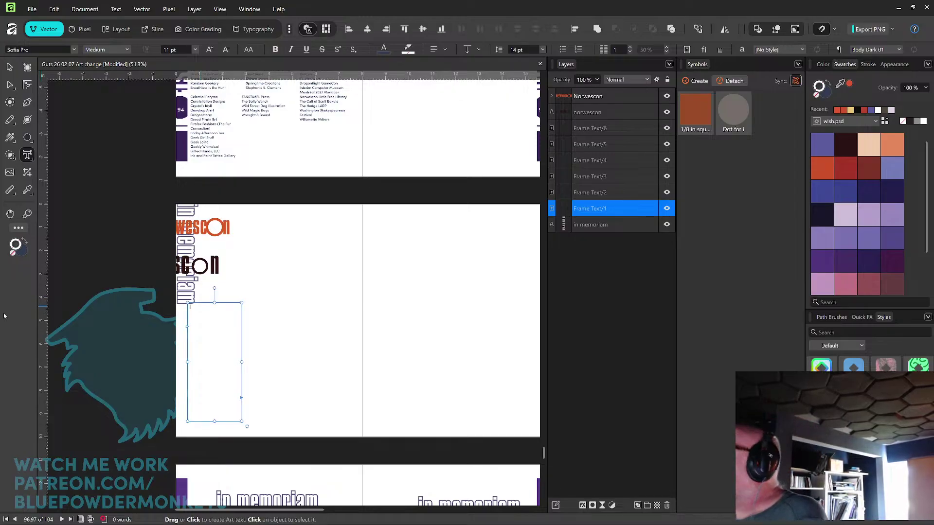
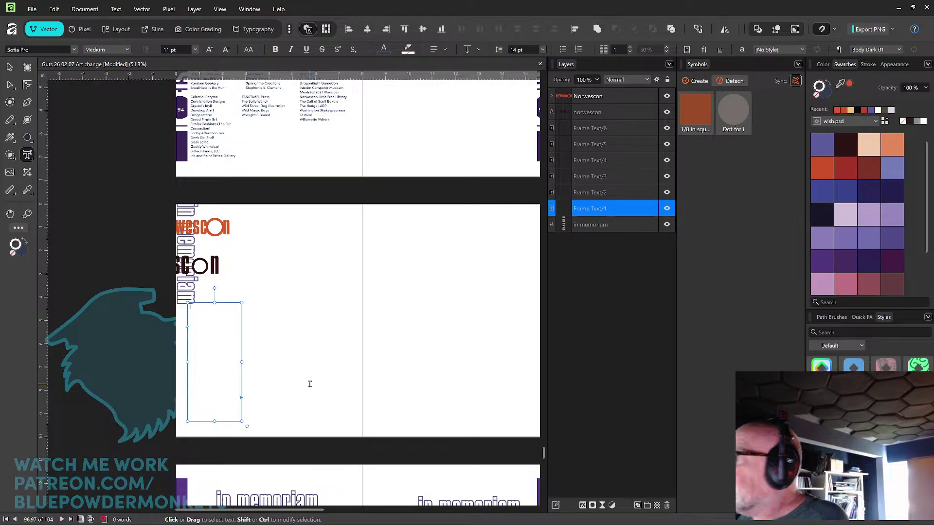
{"action": "left_click", "coordinate": [31, 9]}
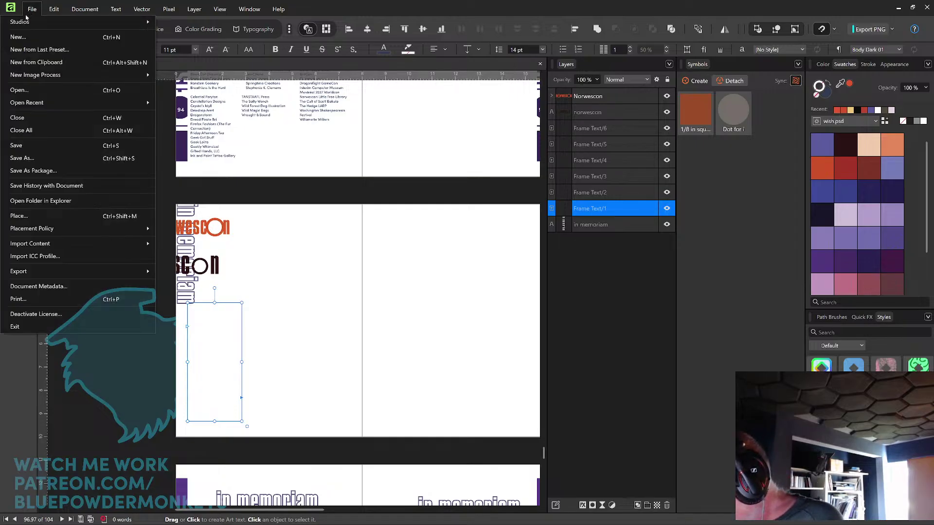
{"action": "left_click", "coordinate": [209, 311]}
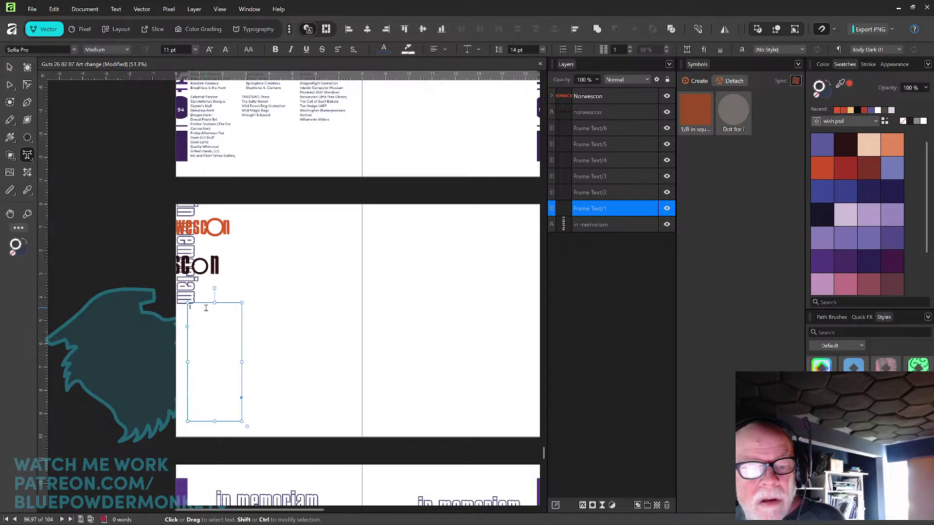
{"action": "key", "text": "ctrl+o"}
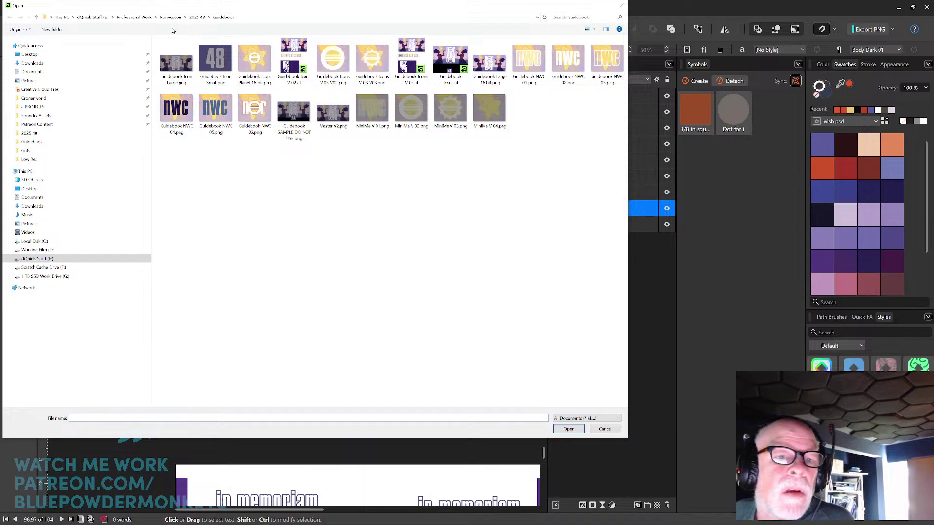
{"action": "left_click", "coordinate": [197, 17]}
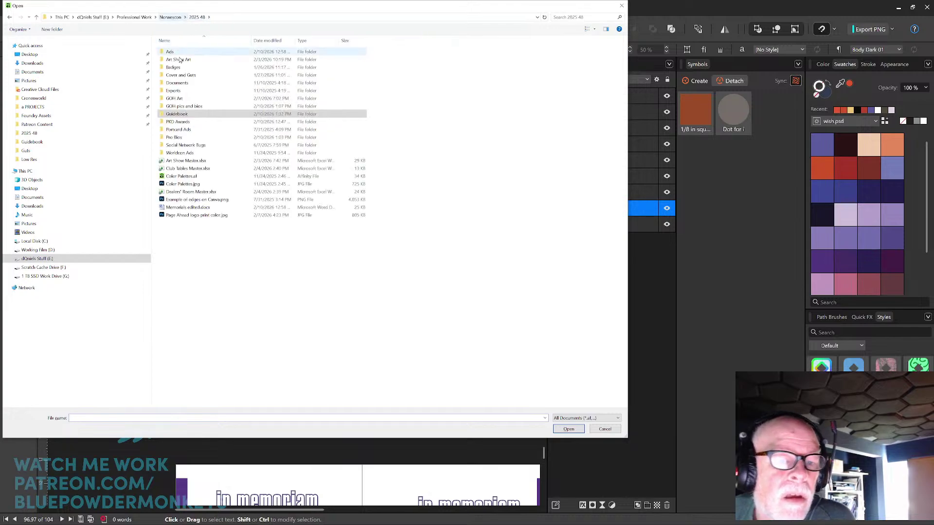
{"action": "left_click", "coordinate": [241, 209]}
{"action": "left_click", "coordinate": [568, 429]}
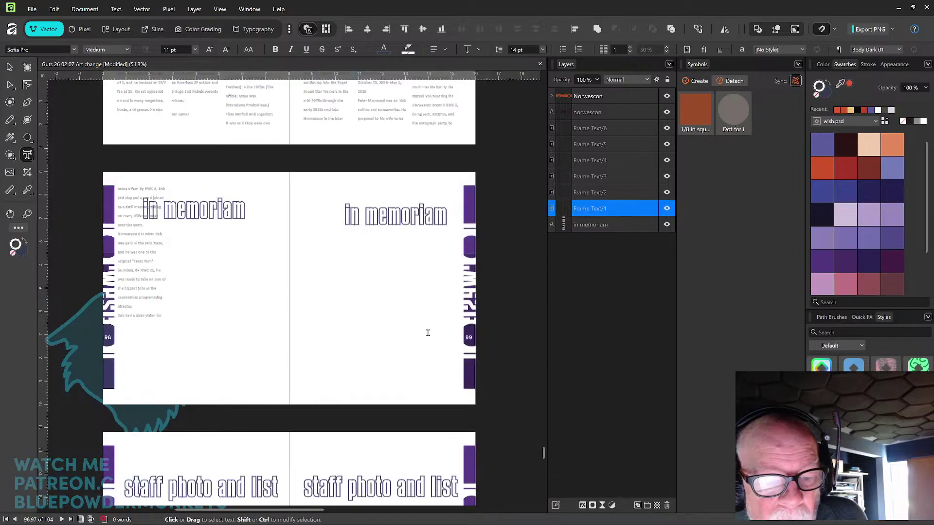
Step: Inspect the imported memorial text in the linked In Memoriam frames from page 98 back to page 96
{"action": "scroll", "coordinate": [181, 187], "scroll_direction": "up", "scroll_amount": 2}
{"action": "scroll", "coordinate": [181, 187], "scroll_direction": "up", "scroll_amount": 4}
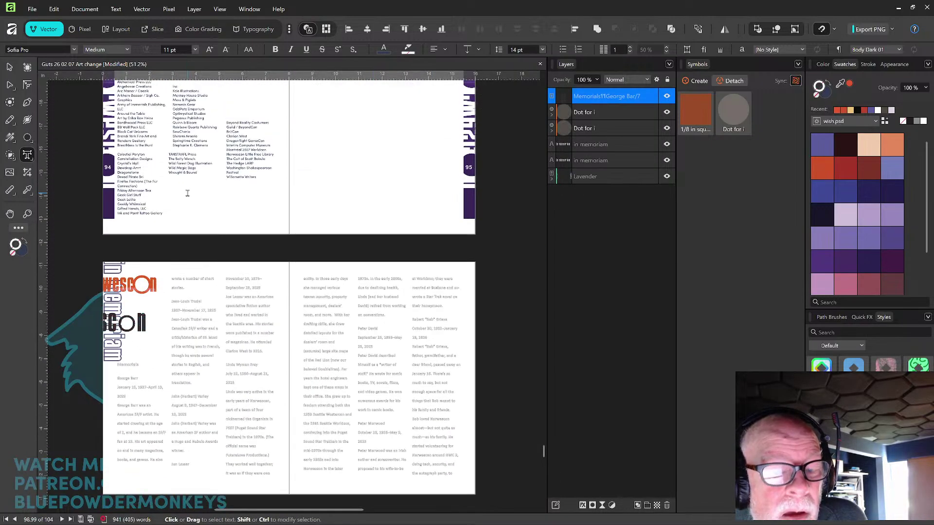
{"action": "scroll", "coordinate": [185, 190], "scroll_direction": "down", "scroll_amount": 2}
{"action": "key", "text": "ctrl+1"}
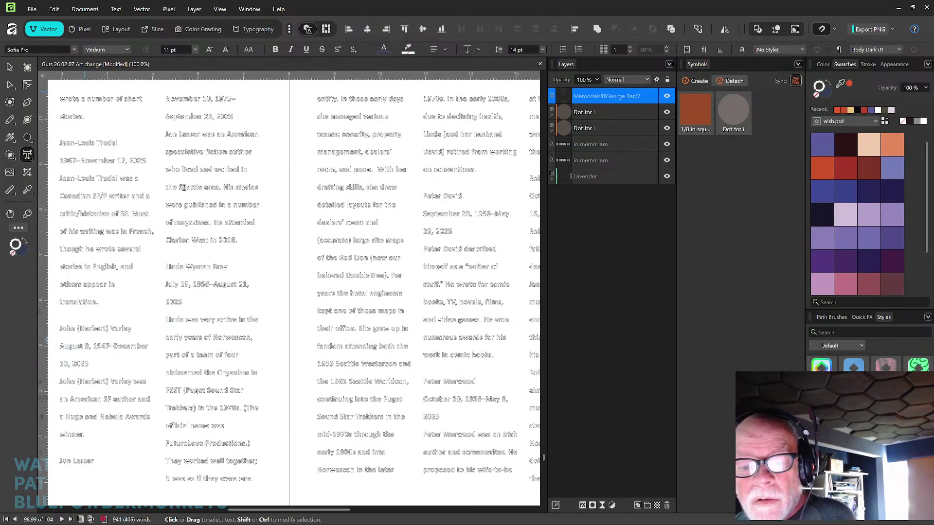
{"action": "left_click", "coordinate": [9, 68]}
{"action": "scroll", "coordinate": [431, 249], "scroll_direction": "left", "scroll_amount": 5}
{"action": "left_click_drag", "start_coordinate": [432, 249], "coordinate": [431, 246]}
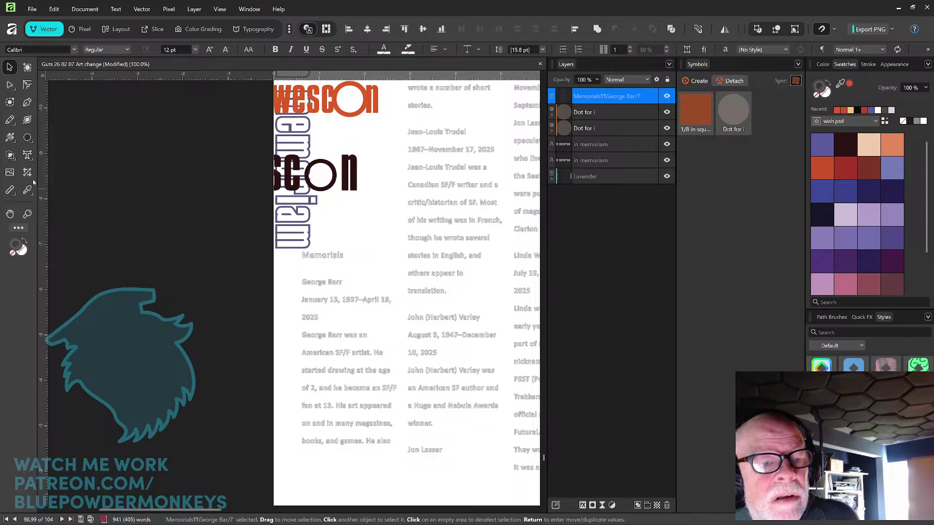
Step: Apply the Body Dark 01 text style to the memorial text in the overflow frame on page 98
{"action": "left_click", "coordinate": [29, 156]}
{"action": "left_click", "coordinate": [331, 255]}
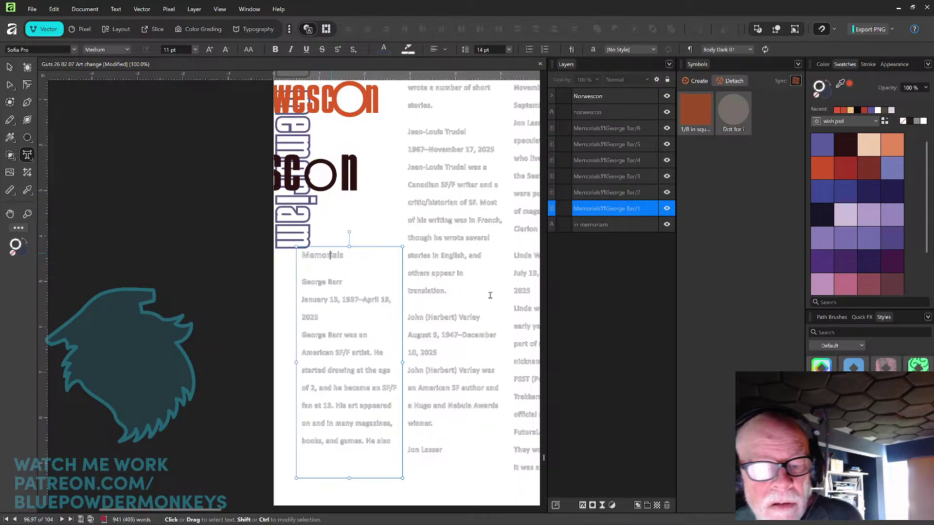
{"action": "key", "text": "Home"}
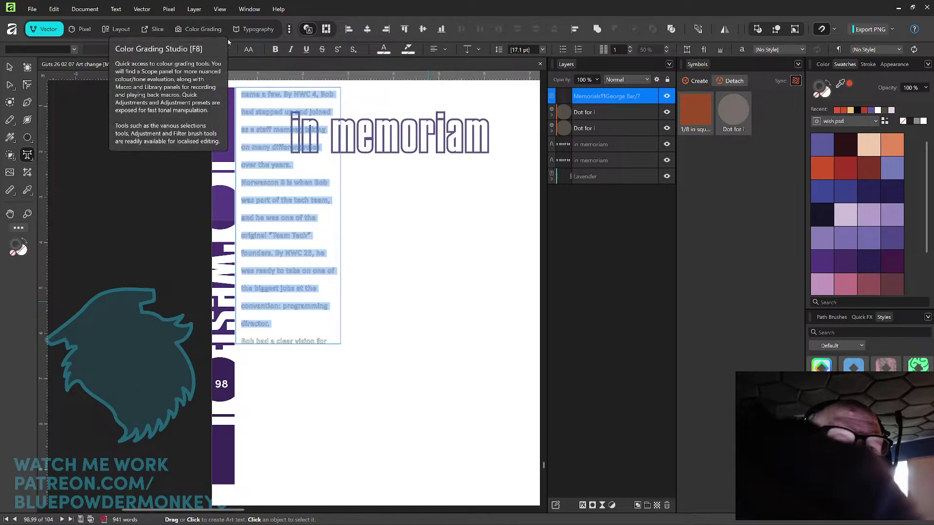
{"action": "left_click", "coordinate": [123, 33]}
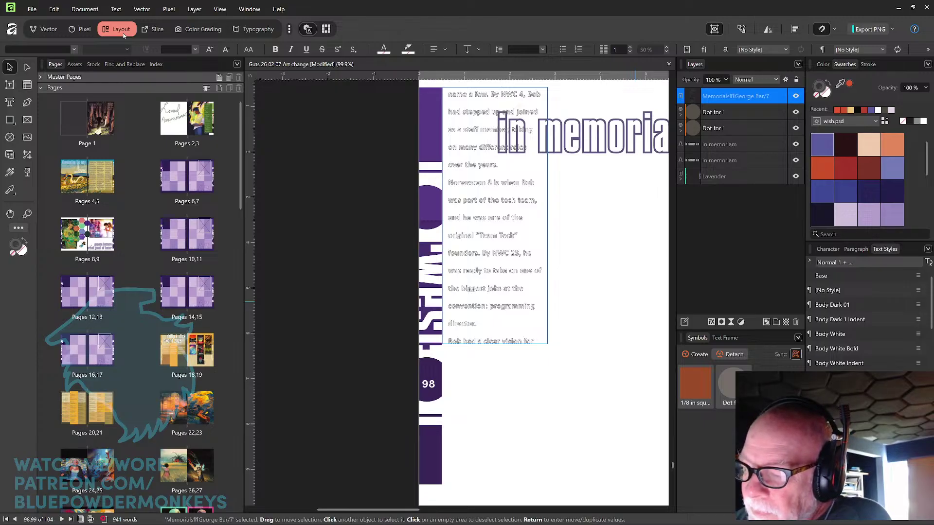
{"action": "left_click", "coordinate": [872, 308]}
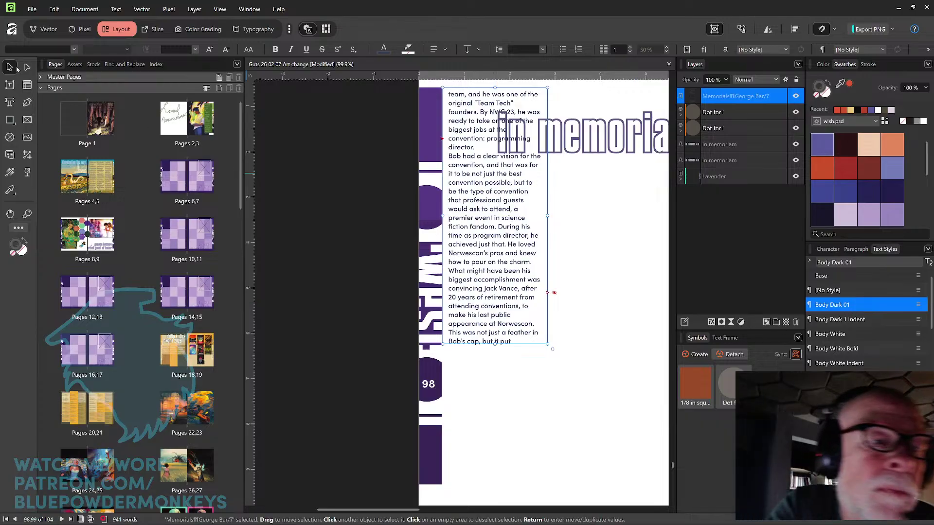
Step: Apply the Body Dark 01 text style to the entire memorial story across the linked In Memoriam frames
{"action": "left_click_drag", "start_coordinate": [559, 291], "coordinate": [520, 394]}
{"action": "scroll", "coordinate": [521, 394], "scroll_direction": "up", "scroll_amount": 5}
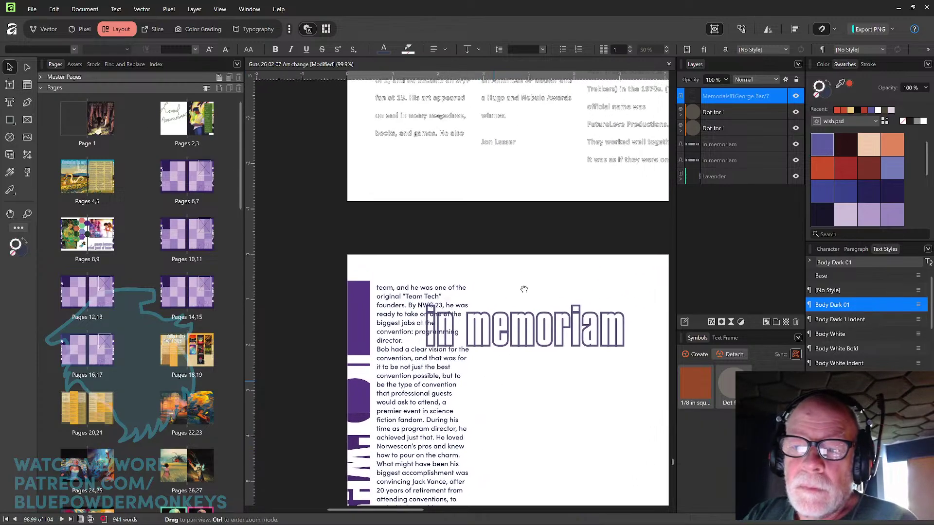
{"action": "scroll", "coordinate": [528, 233], "scroll_direction": "down", "scroll_amount": 2}
{"action": "left_click_drag", "start_coordinate": [528, 233], "coordinate": [488, 338]}
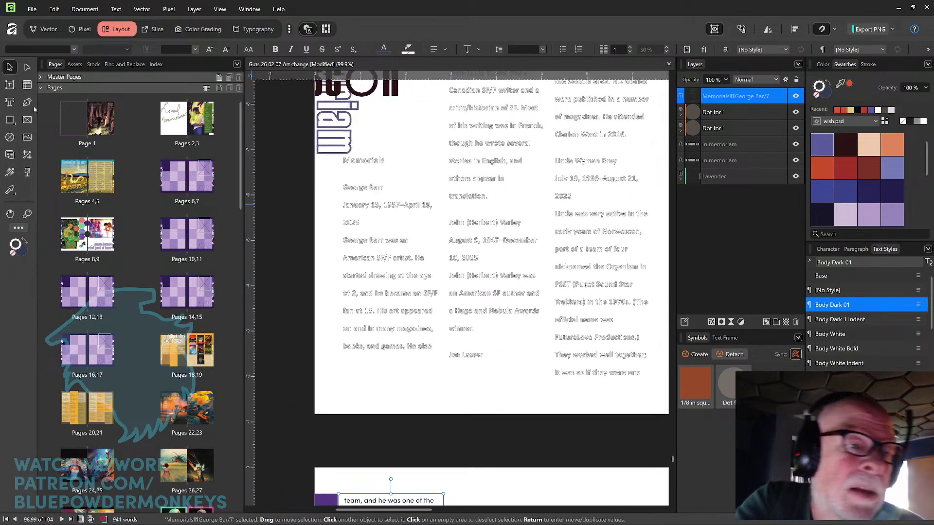
{"action": "key", "text": "t"}
{"action": "key", "text": "ctrl+a"}
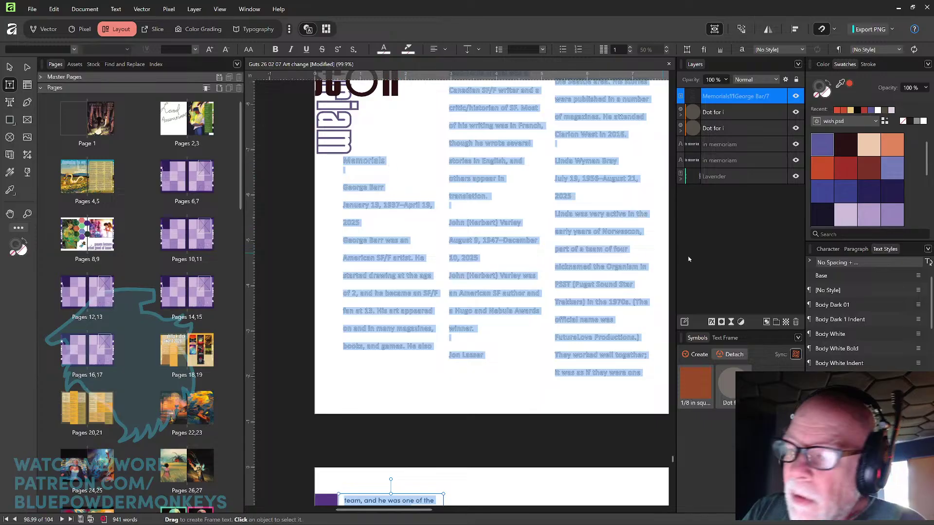
{"action": "left_click", "coordinate": [863, 306]}
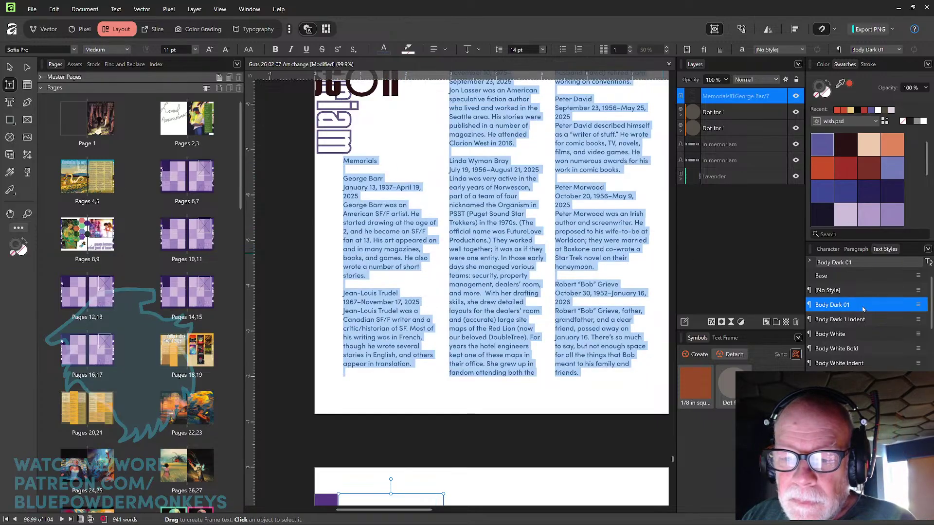
{"action": "key", "text": "Escape"}
{"action": "key", "text": "Escape"}
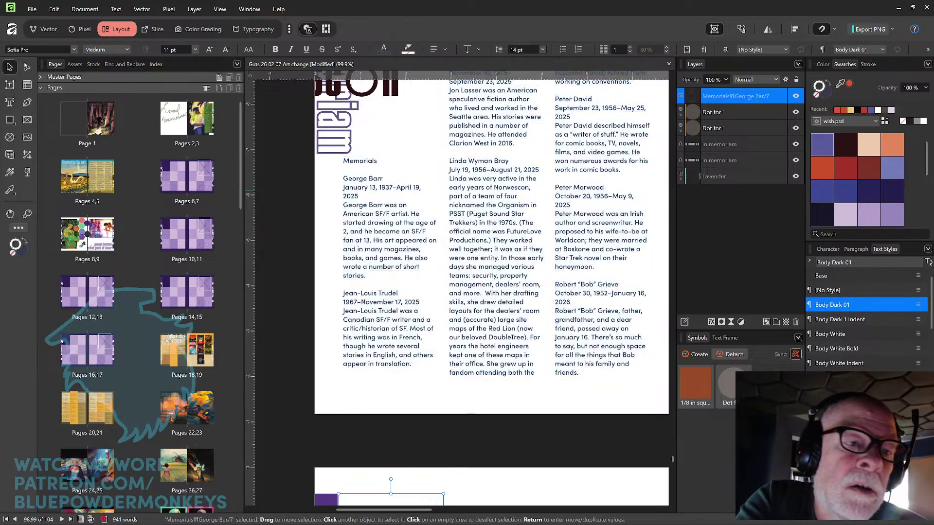
Step: Examine the restyled memorial text and its line breaks across all six columns on pages 96 and 97
{"action": "left_click_drag", "start_coordinate": [600, 354], "coordinate": [395, 327]}
{"action": "left_click_drag", "start_coordinate": [507, 278], "coordinate": [371, 276]}
{"action": "left_click_drag", "start_coordinate": [565, 285], "coordinate": [471, 424]}
{"action": "left_click_drag", "start_coordinate": [521, 355], "coordinate": [519, 362]}
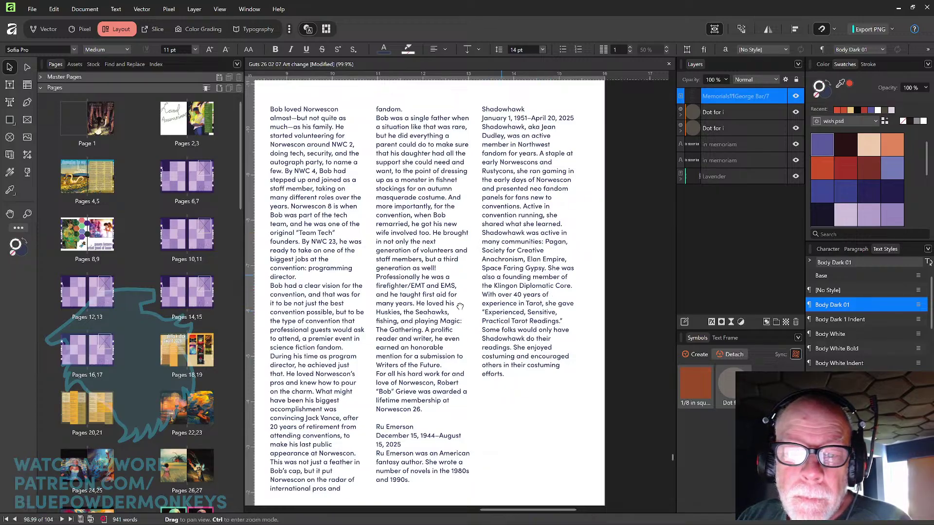
{"action": "left_click_drag", "start_coordinate": [490, 290], "coordinate": [553, 260]}
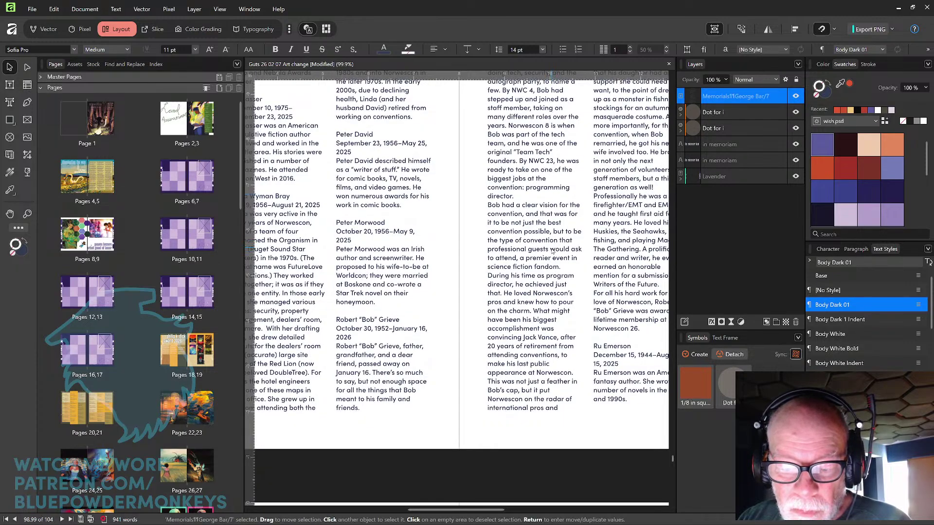
{"action": "left_click_drag", "start_coordinate": [552, 252], "coordinate": [529, 322]}
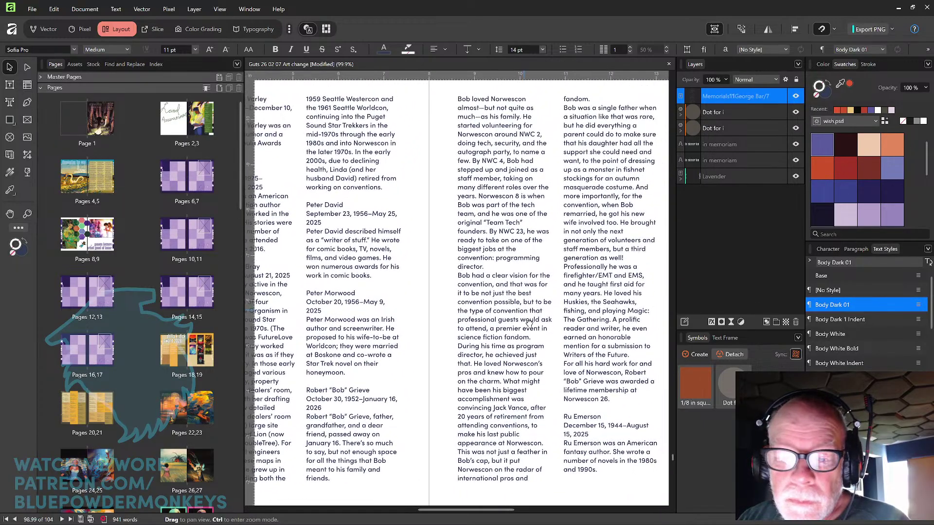
{"action": "left_click_drag", "start_coordinate": [530, 322], "coordinate": [583, 302]}
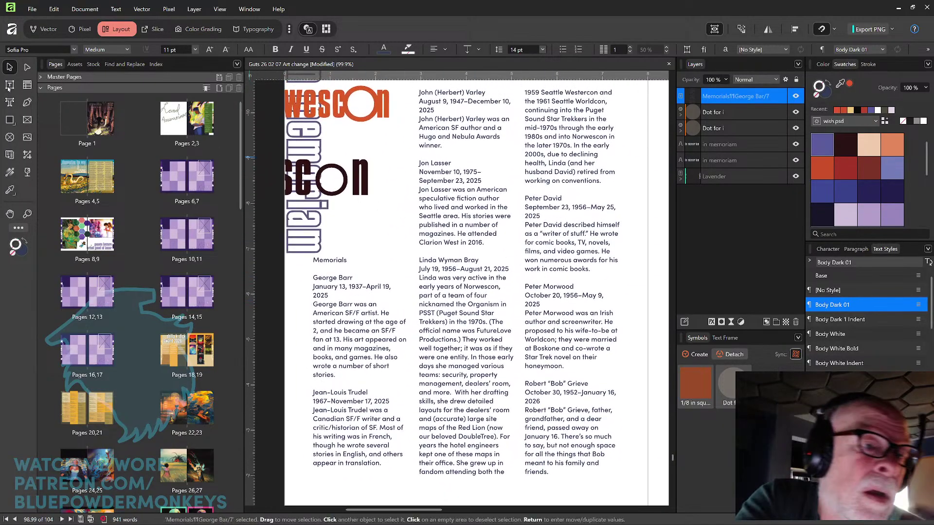
Step: Delete the "Memorials" heading and the blank line below it from the start of the page 96 text
{"action": "left_click", "coordinate": [10, 86]}
{"action": "left_click", "coordinate": [313, 261]}
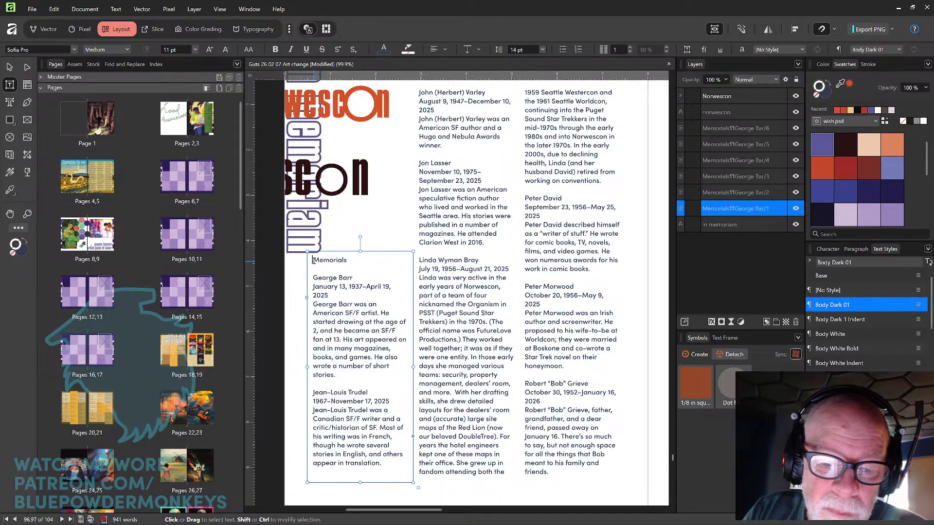
{"action": "triple_click", "coordinate": [312, 261]}
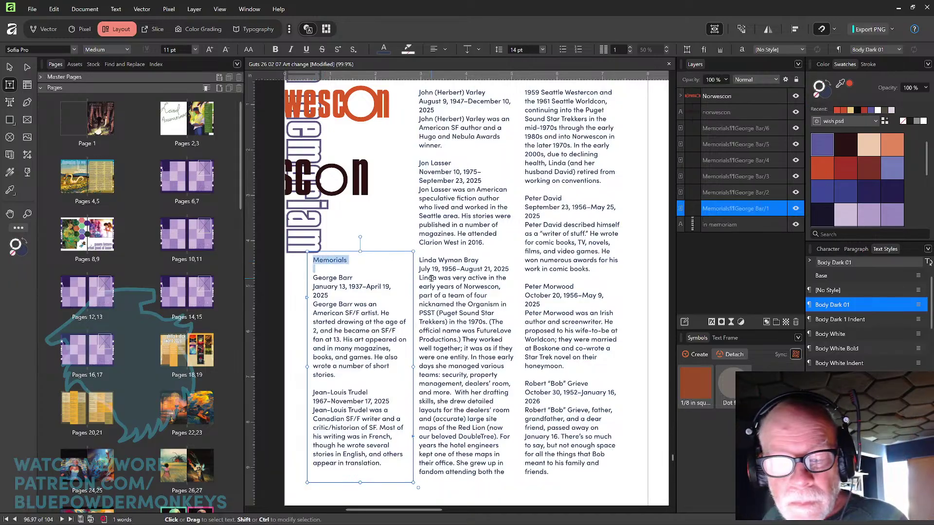
{"action": "key", "text": "BackSpace"}
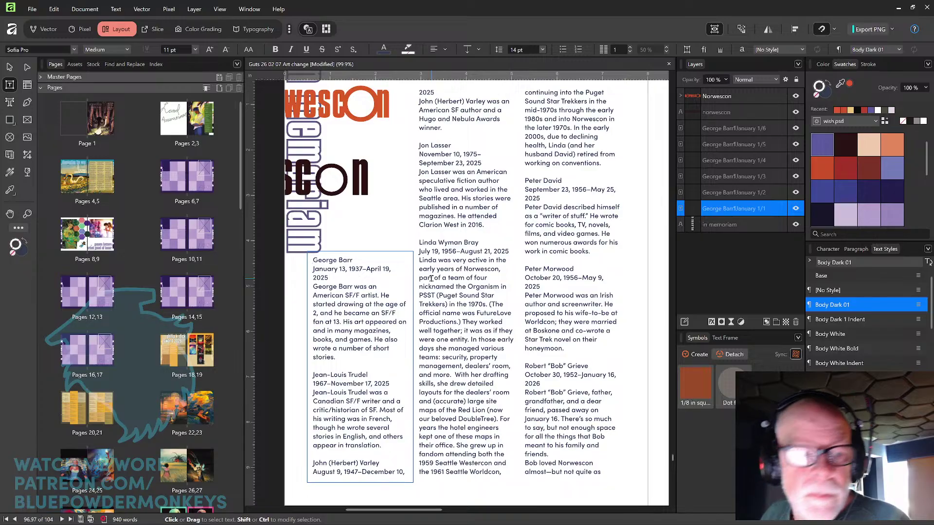
{"action": "left_click", "coordinate": [10, 67]}
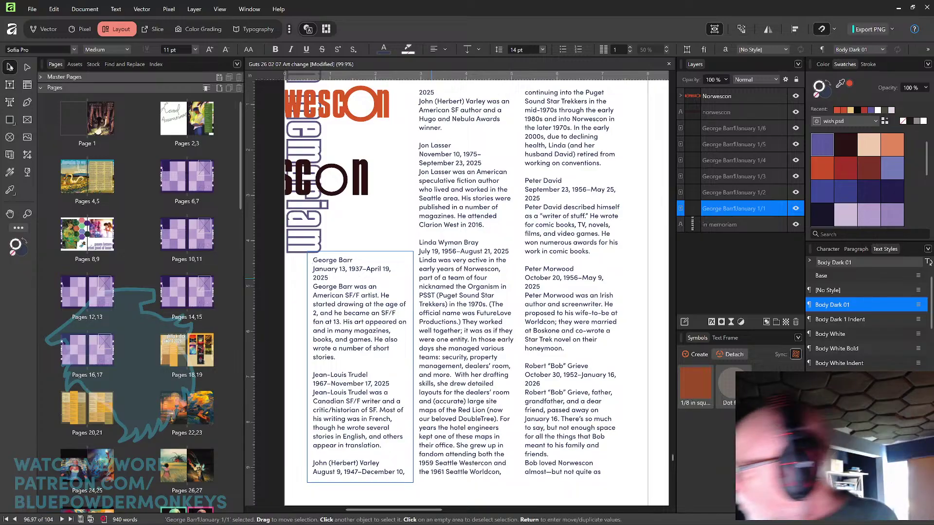
Step: Check how the memorial text fills the In Memoriam spread, undoing any accidental move of the third column's frame
{"action": "key", "text": "ctrl+minus"}
{"action": "key", "text": "ctrl+minus"}
{"action": "key", "text": "ctrl+minus"}
{"action": "key", "text": "ctrl+minus"}
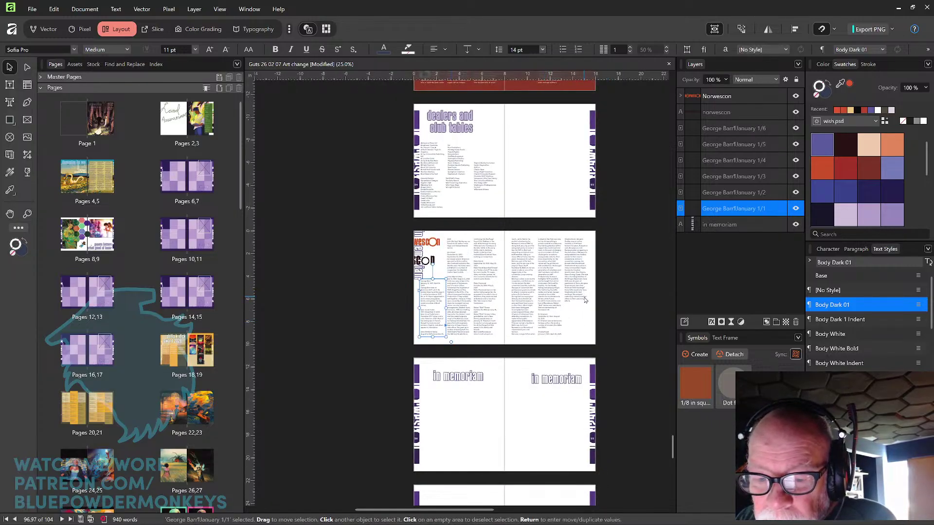
{"action": "scroll", "coordinate": [585, 302], "scroll_direction": "up", "scroll_amount": 5}
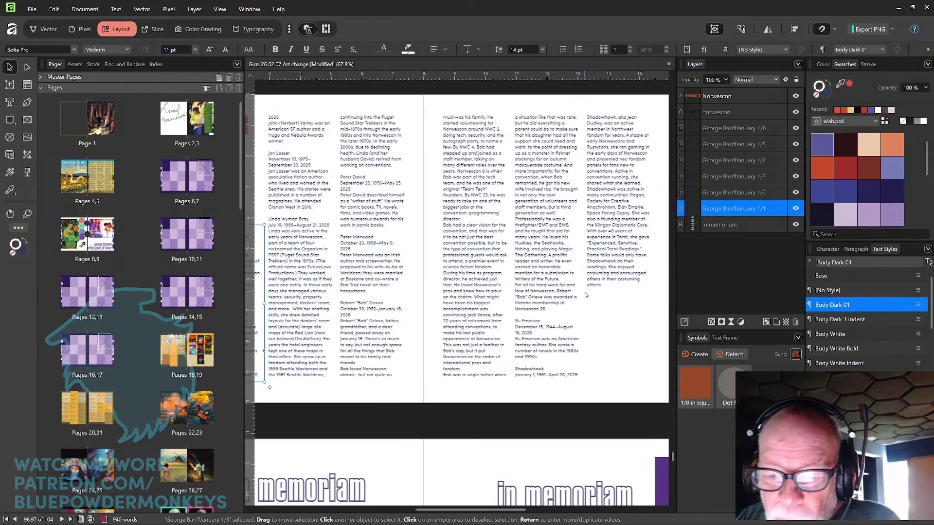
{"action": "scroll", "coordinate": [574, 293], "scroll_direction": "left", "scroll_amount": 5}
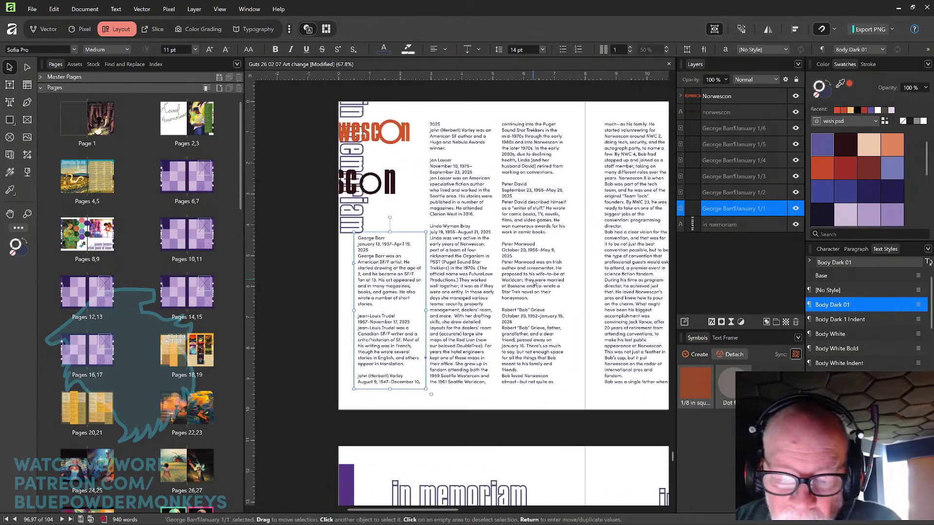
{"action": "left_click_drag", "start_coordinate": [517, 307], "coordinate": [534, 283]}
{"action": "key", "text": "ctrl+z"}
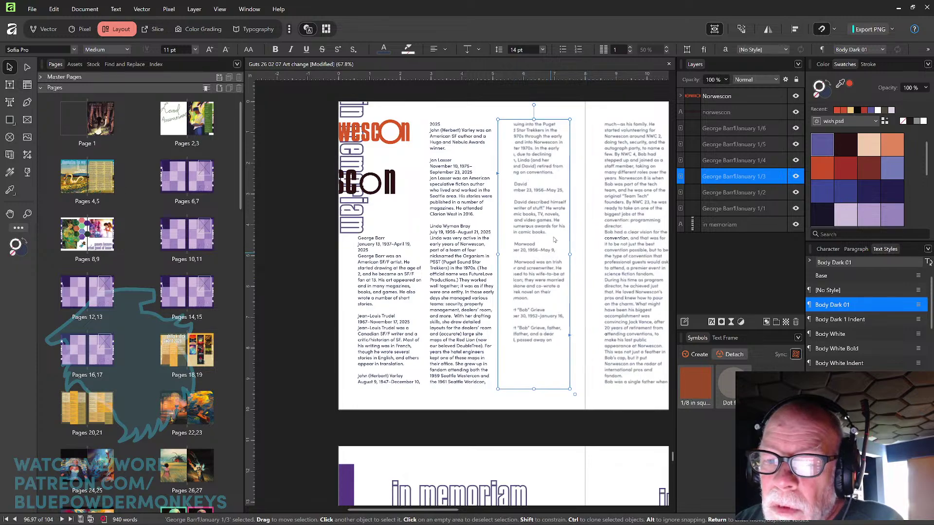
{"action": "scroll", "coordinate": [558, 230], "scroll_direction": "up", "scroll_amount": 2}
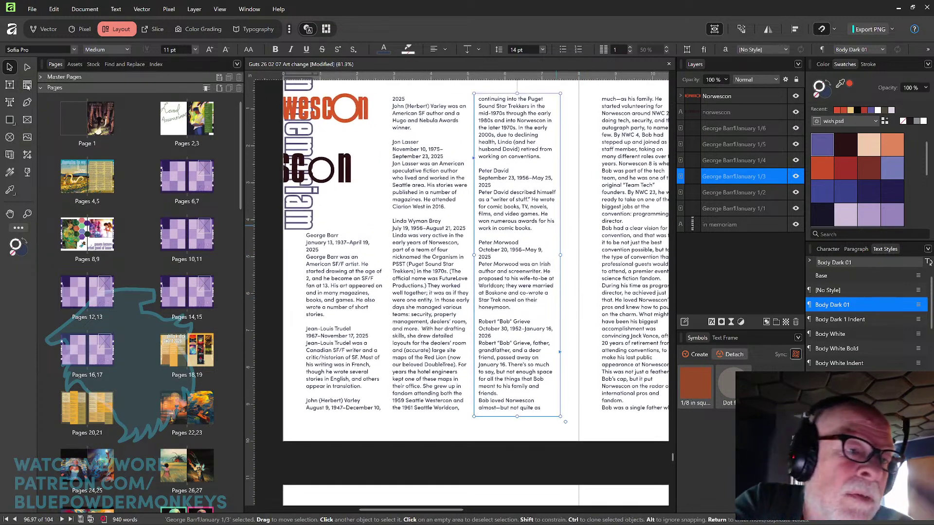
Step: Apply the Body Dark 1 Indent text style to the entire memorial story across the linked In Memoriam frames
{"action": "left_click", "coordinate": [10, 85]}
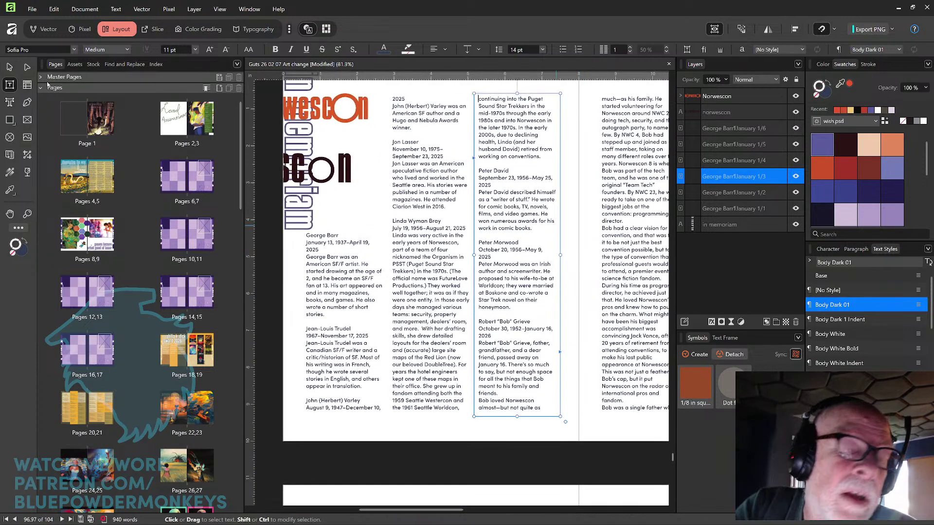
{"action": "left_click", "coordinate": [307, 236]}
{"action": "left_click_drag", "start_coordinate": [306, 236], "coordinate": [345, 271]}
{"action": "left_click", "coordinate": [349, 256]}
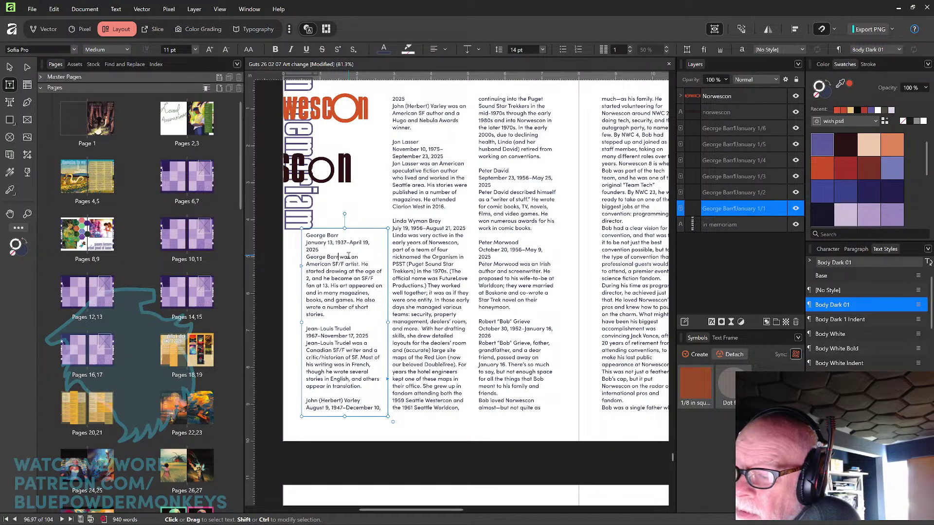
{"action": "key", "text": "Up"}
{"action": "key", "text": "Up"}
{"action": "key", "text": "Up"}
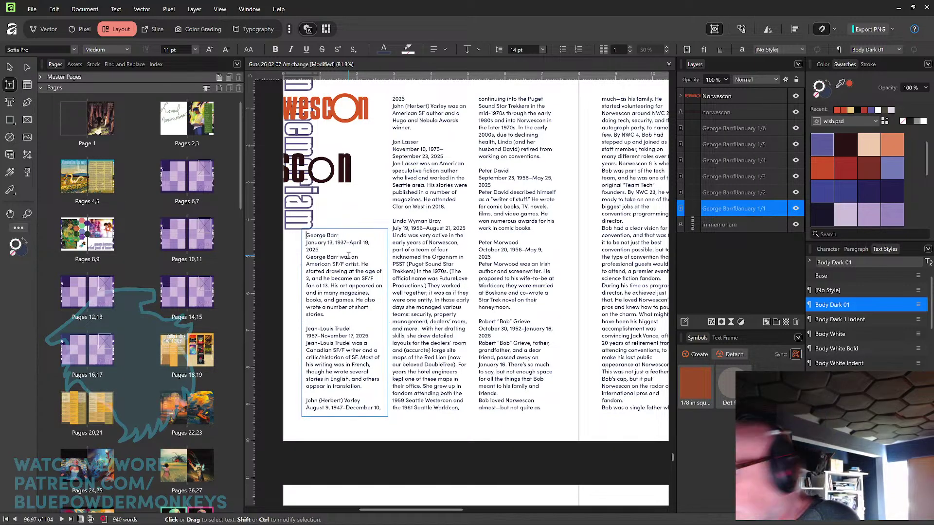
{"action": "key", "text": "ctrl+a"}
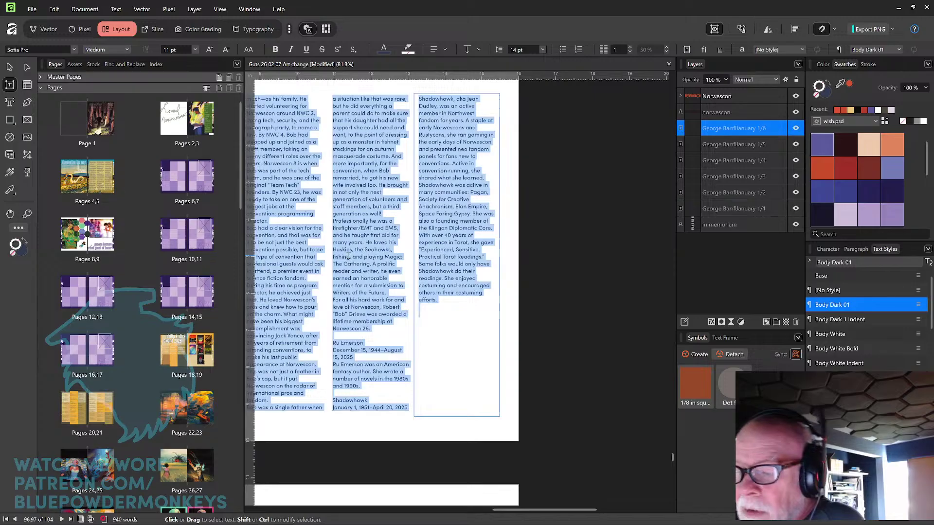
{"action": "left_click", "coordinate": [857, 320]}
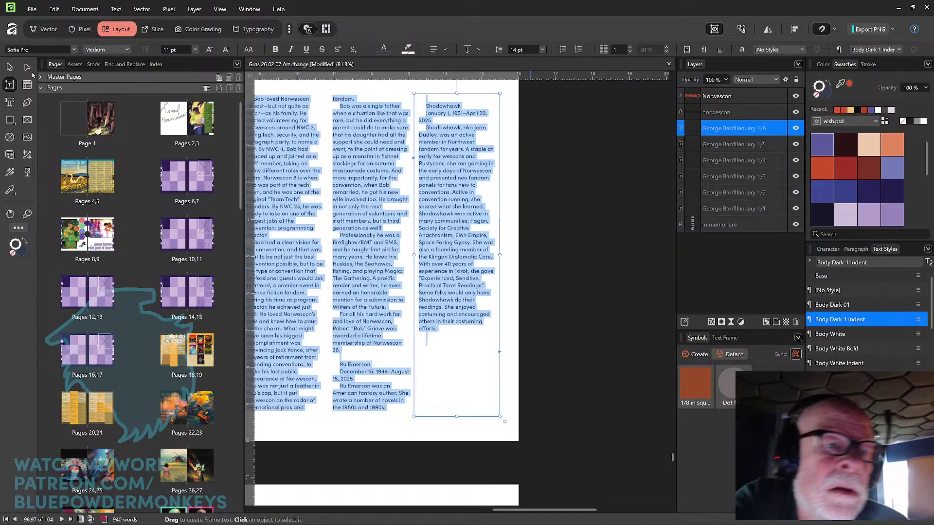
{"action": "left_click", "coordinate": [9, 67]}
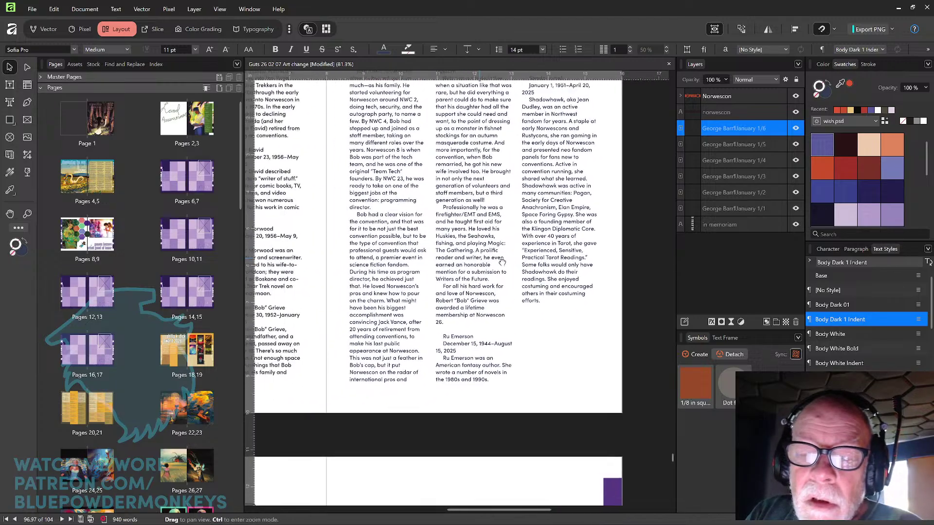
Step: Apply the Body Dark 01 style to the first memorial's name, dates and text at the start of page 96
{"action": "scroll", "coordinate": [523, 283], "scroll_direction": "left", "scroll_amount": 5}
{"action": "scroll", "coordinate": [523, 284], "scroll_direction": "left", "scroll_amount": 2}
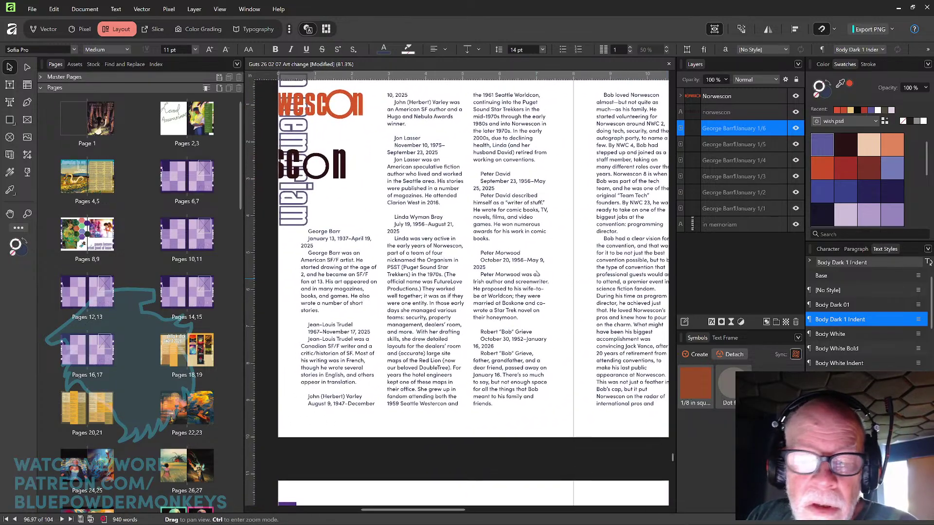
{"action": "key", "text": "t"}
{"action": "key", "text": "ctrl+a"}
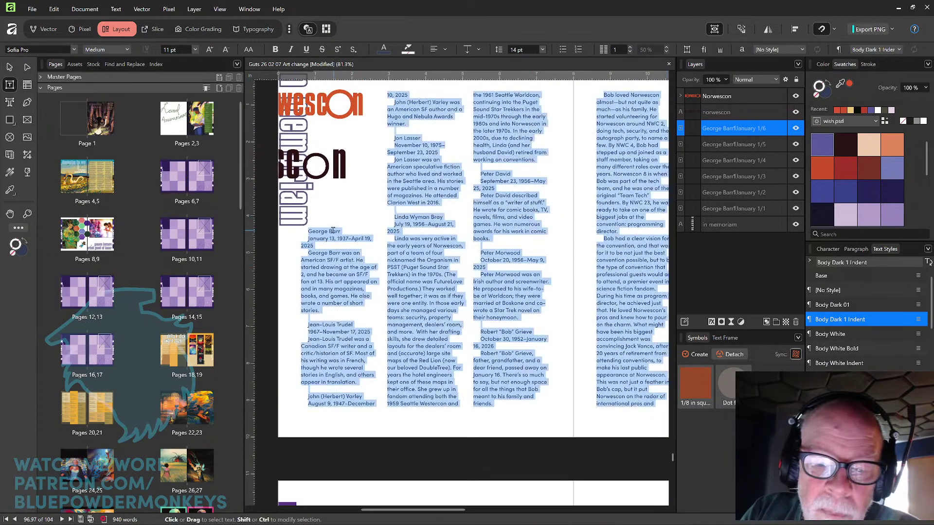
{"action": "key", "text": "Escape"}
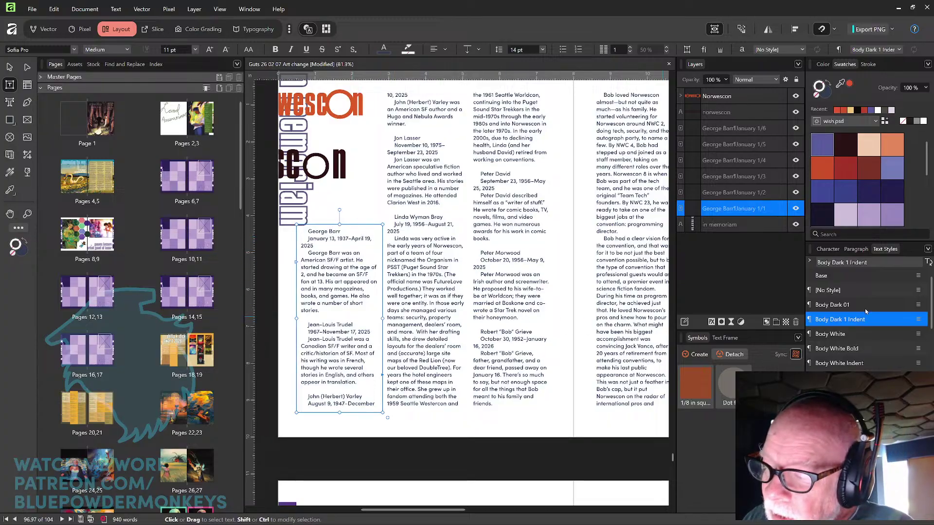
{"action": "left_click", "coordinate": [867, 305]}
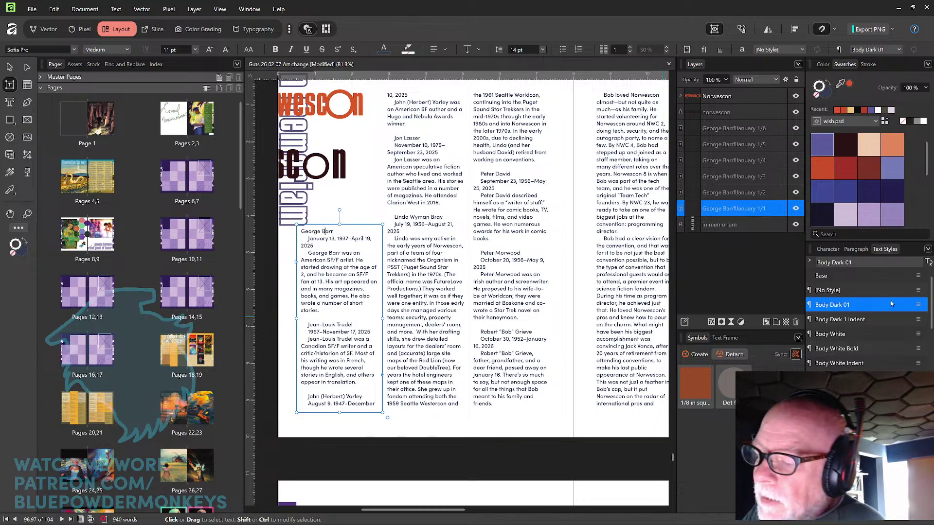
{"action": "left_click", "coordinate": [874, 314]}
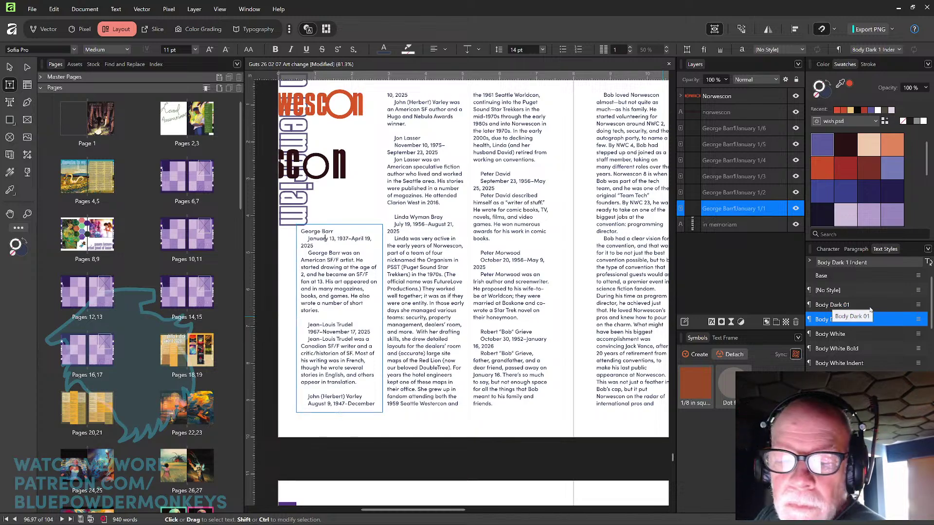
{"action": "left_click", "coordinate": [871, 305]}
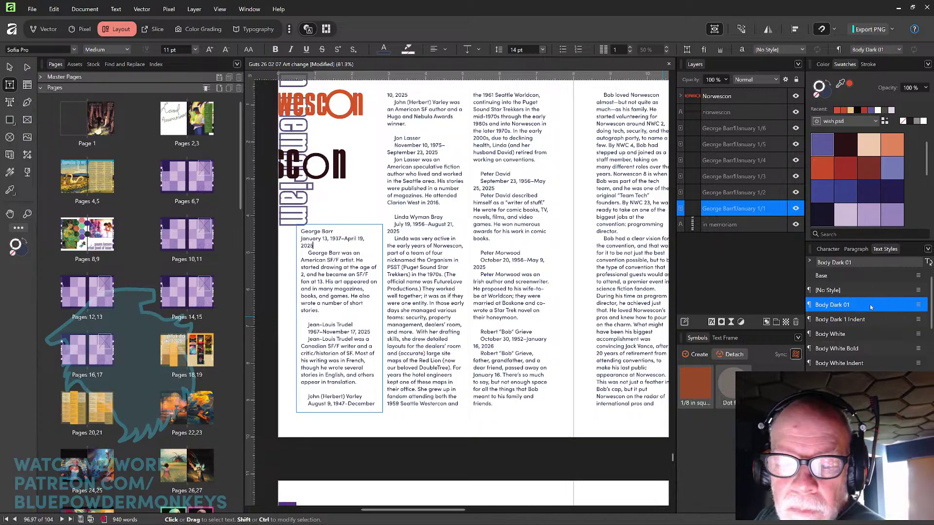
{"action": "key", "text": "Down"}
{"action": "left_click", "coordinate": [871, 305]}
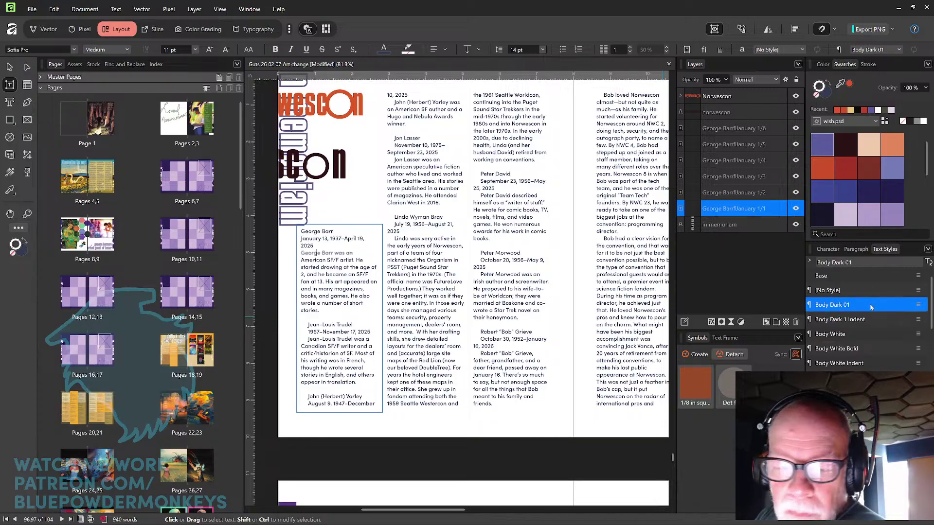
Step: Apply the Body Dark 01 style to the second memorial's name, dates and text in the first column
{"action": "key", "text": "Down"}
{"action": "key", "text": "Down"}
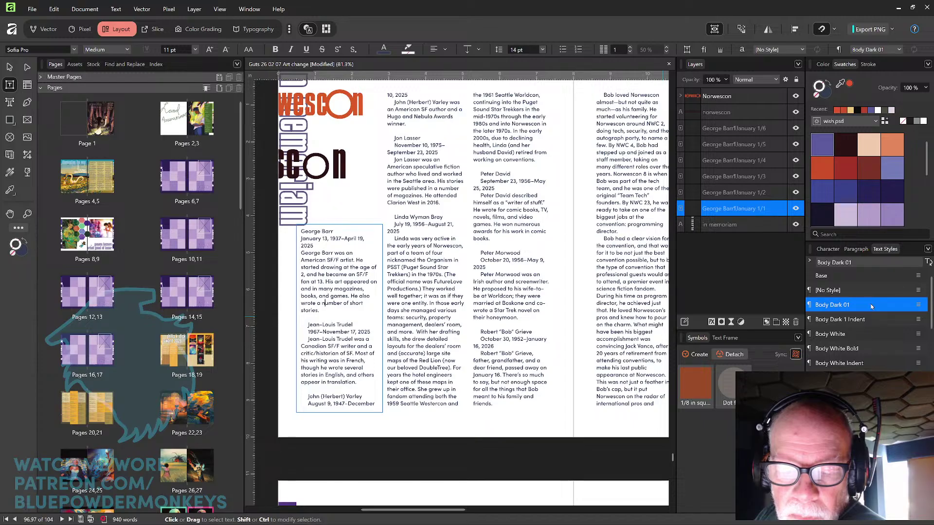
{"action": "key", "text": "Down"}
{"action": "key", "text": "Down"}
{"action": "left_click", "coordinate": [870, 306]}
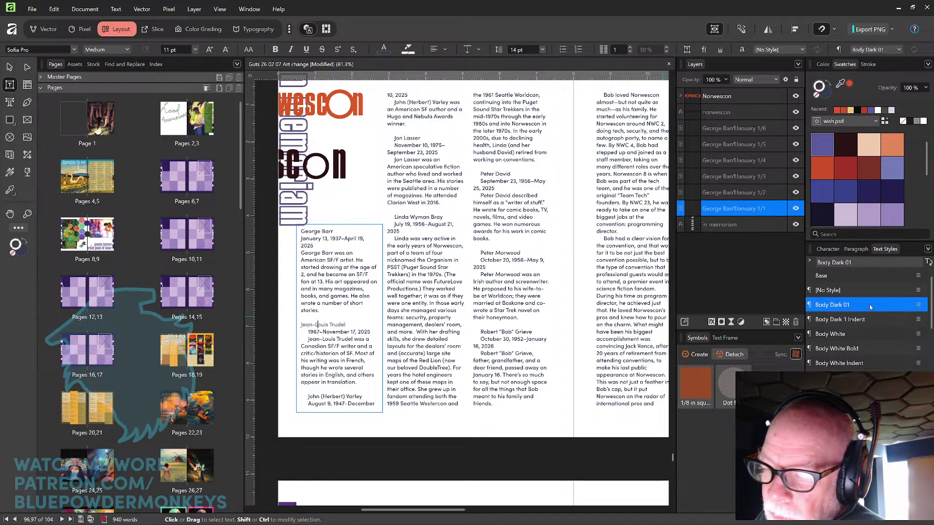
{"action": "key", "text": "Down"}
{"action": "left_click", "coordinate": [870, 305]}
{"action": "key", "text": "Down"}
{"action": "left_click", "coordinate": [871, 306]}
Step: Apply the Body Dark 01 style to the third memorial's name, dates and text, which run from the first into the second column
{"action": "key", "text": "Down"}
{"action": "key", "text": "Down"}
{"action": "key", "text": "Down"}
{"action": "key", "text": "Down"}
{"action": "key", "text": "Down"}
{"action": "key", "text": "Down"}
{"action": "key", "text": "Down"}
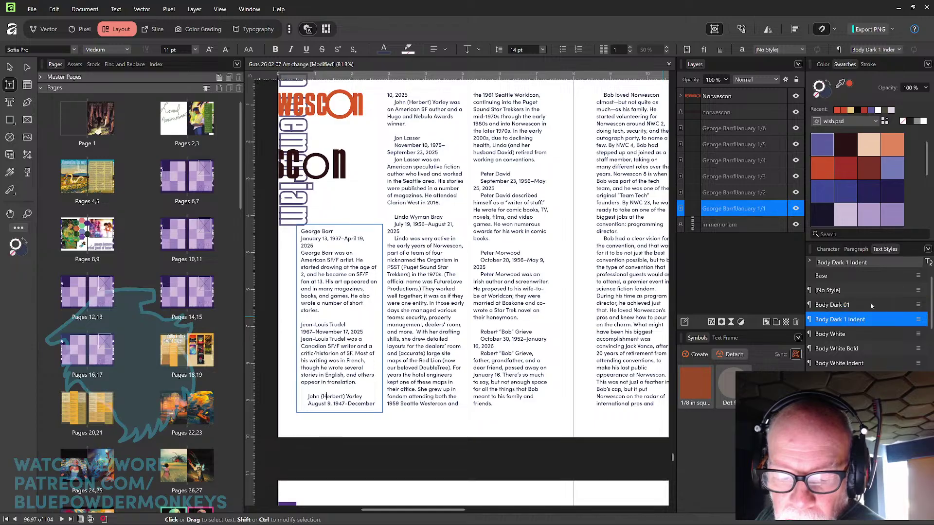
{"action": "left_click", "coordinate": [871, 305]}
{"action": "key", "text": "Down"}
{"action": "left_click", "coordinate": [870, 306]}
{"action": "key", "text": "Down"}
{"action": "left_click", "coordinate": [871, 306]}
{"action": "key", "text": "Down"}
{"action": "left_click", "coordinate": [871, 306]}
Step: Apply the Body Dark 01 style to the fourth memorial's name, dates and text in the second column
{"action": "key", "text": "Down"}
{"action": "key", "text": "Down"}
{"action": "key", "text": "Down"}
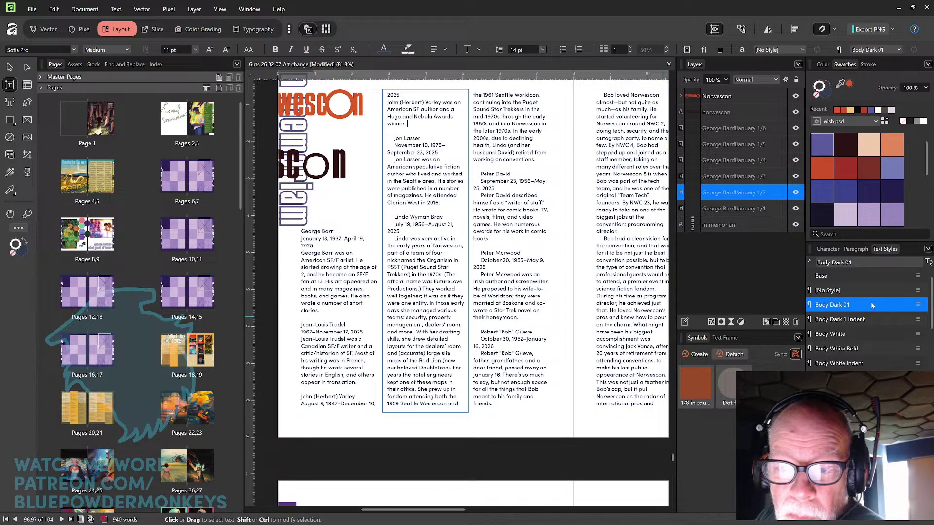
{"action": "key", "text": "Down"}
{"action": "key", "text": "Down"}
{"action": "left_click", "coordinate": [872, 305]}
{"action": "key", "text": "Down"}
{"action": "left_click", "coordinate": [872, 305]}
{"action": "key", "text": "Down"}
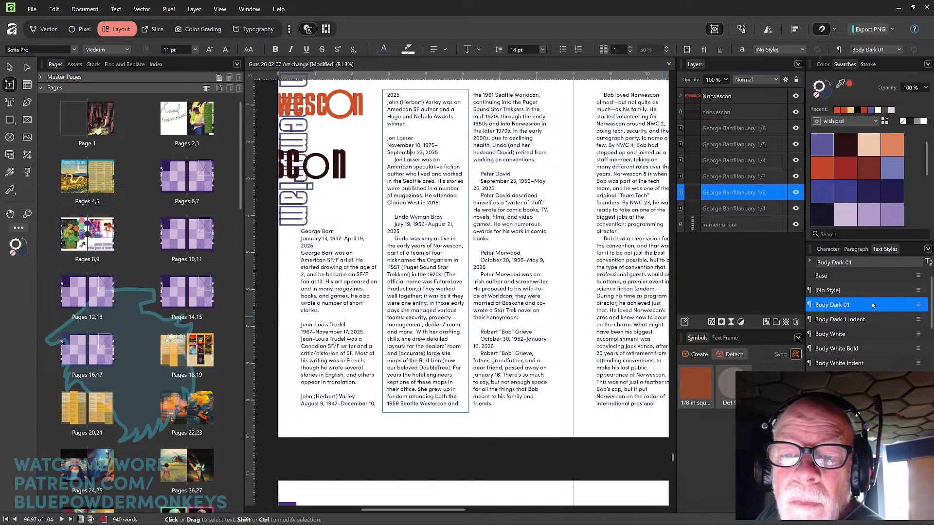
{"action": "key", "text": "Down"}
{"action": "left_click", "coordinate": [872, 305]}
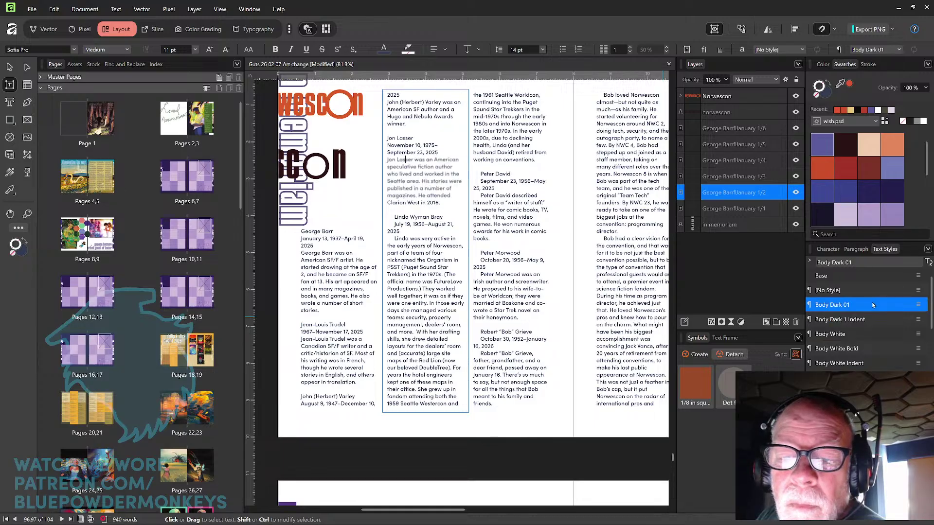
Step: Apply the Body Dark 01 style to the fifth memorial's name, dates and text, starting in the second column
{"action": "key", "text": "Down"}
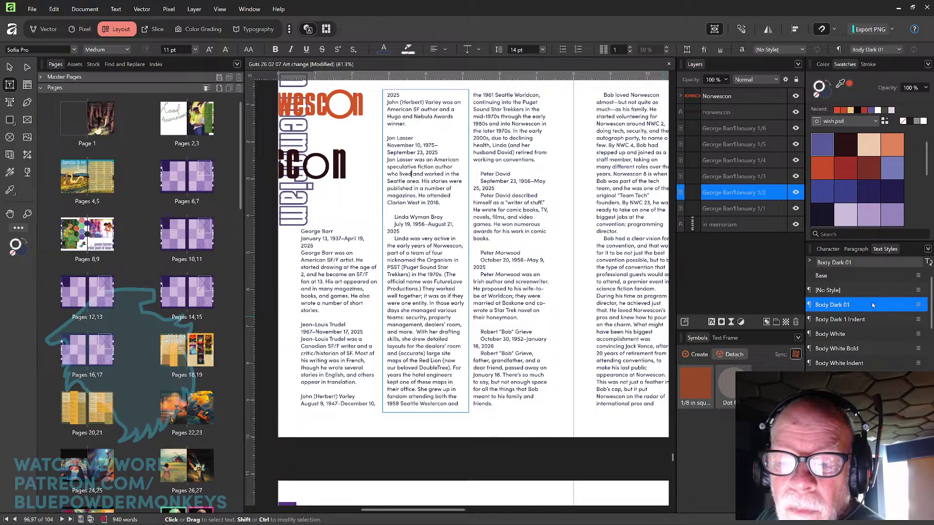
{"action": "key", "text": "Down"}
{"action": "key", "text": "Down"}
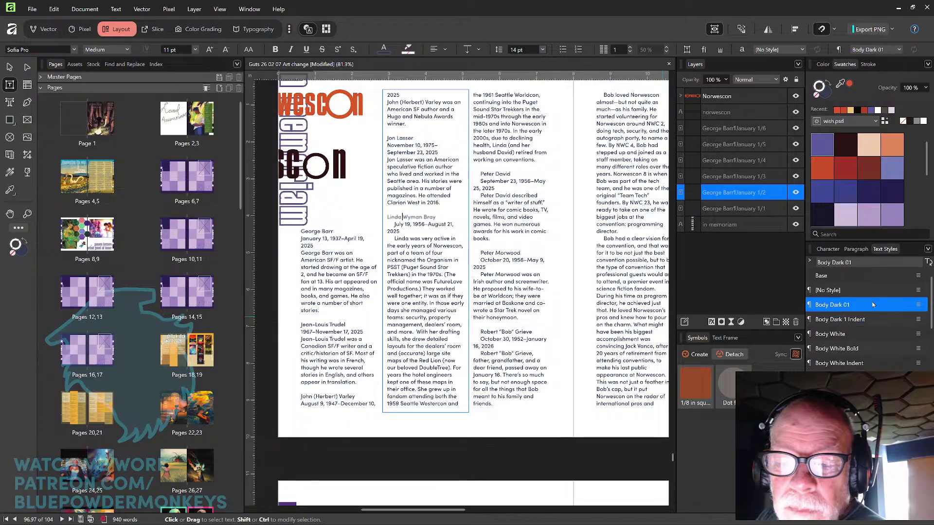
{"action": "left_click", "coordinate": [871, 304]}
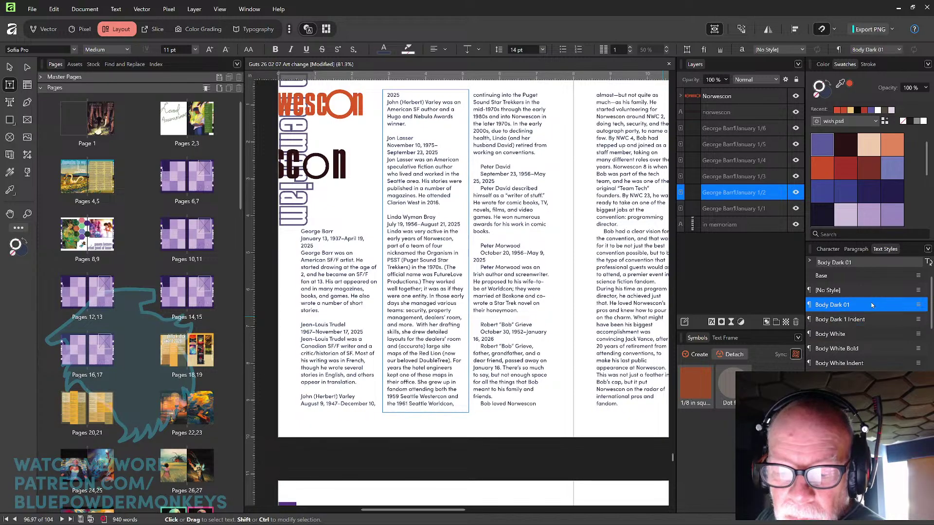
Step: Apply the Body Dark 01 style to the sixth memorial's name, dates and text in the third column
{"action": "key", "text": "Down"}
{"action": "key", "text": "Down"}
{"action": "key", "text": "Down"}
{"action": "key", "text": "Down"}
{"action": "key", "text": "Down"}
{"action": "key", "text": "Down"}
{"action": "key", "text": "Down"}
{"action": "key", "text": "Down"}
{"action": "key", "text": "Down"}
{"action": "key", "text": "Down"}
{"action": "key", "text": "Down"}
{"action": "key", "text": "Down"}
{"action": "key", "text": "Down"}
{"action": "key", "text": "Down"}
{"action": "key", "text": "Down"}
{"action": "key", "text": "Down"}
{"action": "key", "text": "Down"}
{"action": "key", "text": "Down"}
{"action": "key", "text": "Down"}
{"action": "key", "text": "Down"}
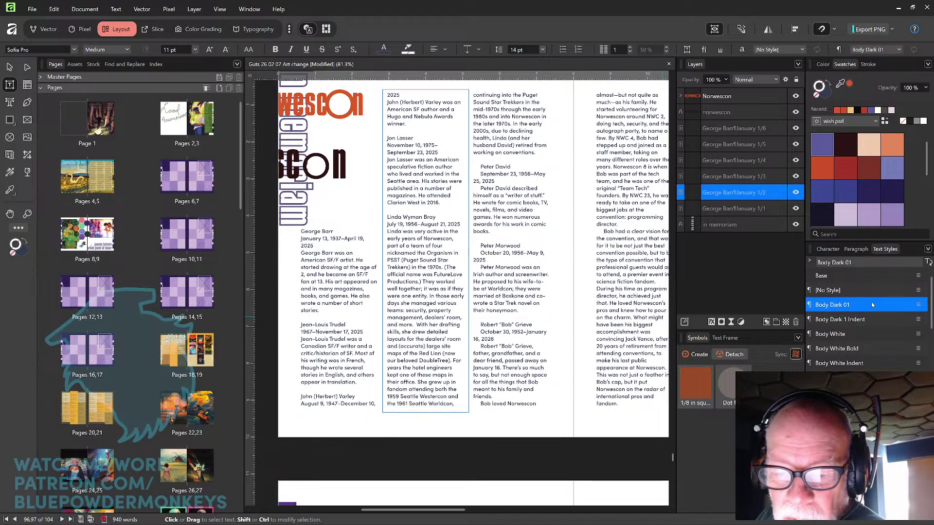
{"action": "key", "text": "Down"}
{"action": "key", "text": "Down"}
{"action": "key", "text": "Down"}
{"action": "key", "text": "Down"}
{"action": "key", "text": "Down"}
{"action": "key", "text": "Down"}
{"action": "key", "text": "Down"}
{"action": "key", "text": "Down"}
{"action": "key", "text": "Down"}
{"action": "key", "text": "Down"}
{"action": "key", "text": "Down"}
{"action": "key", "text": "Down"}
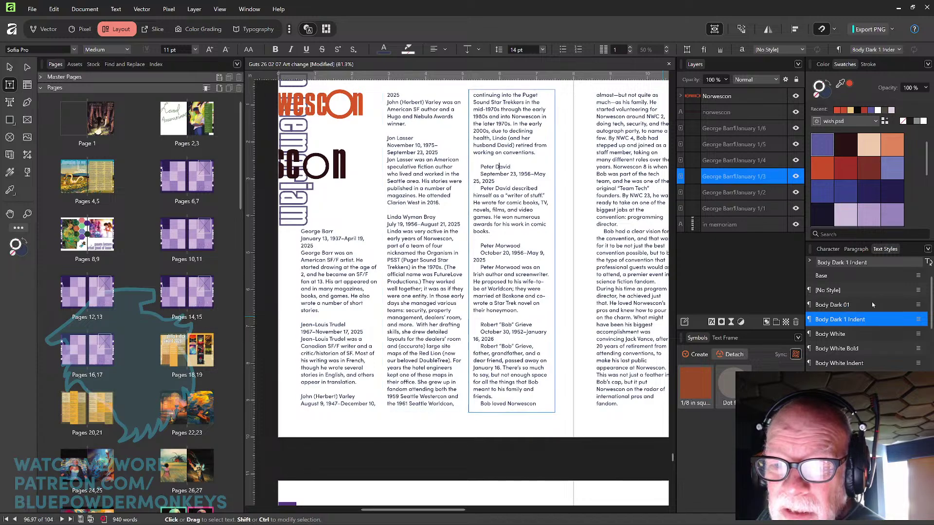
{"action": "left_click", "coordinate": [872, 305]}
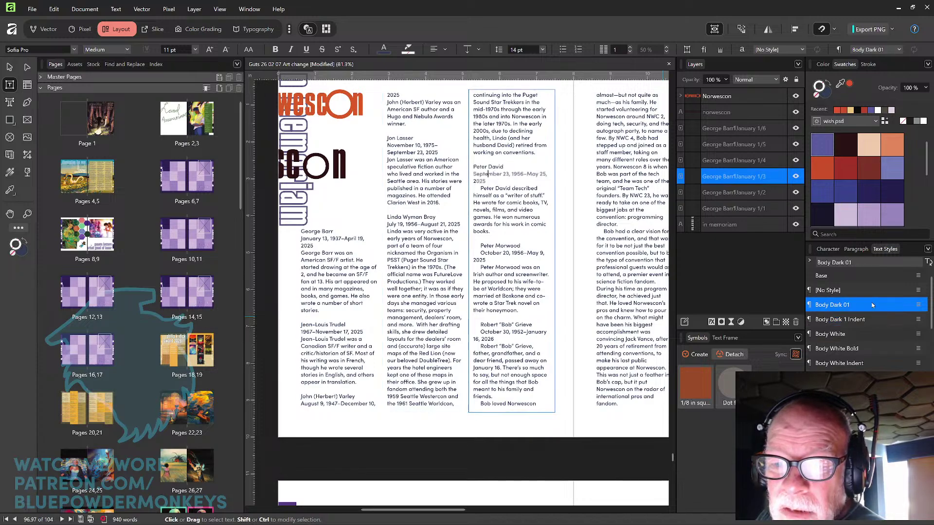
{"action": "key", "text": "Down"}
{"action": "key", "text": "Down"}
{"action": "key", "text": "Down"}
{"action": "left_click", "coordinate": [871, 305]}
Step: Apply the Body Dark 01 style to the seventh memorial's name, dates and text in the third column
{"action": "key", "text": "Down"}
{"action": "key", "text": "Down"}
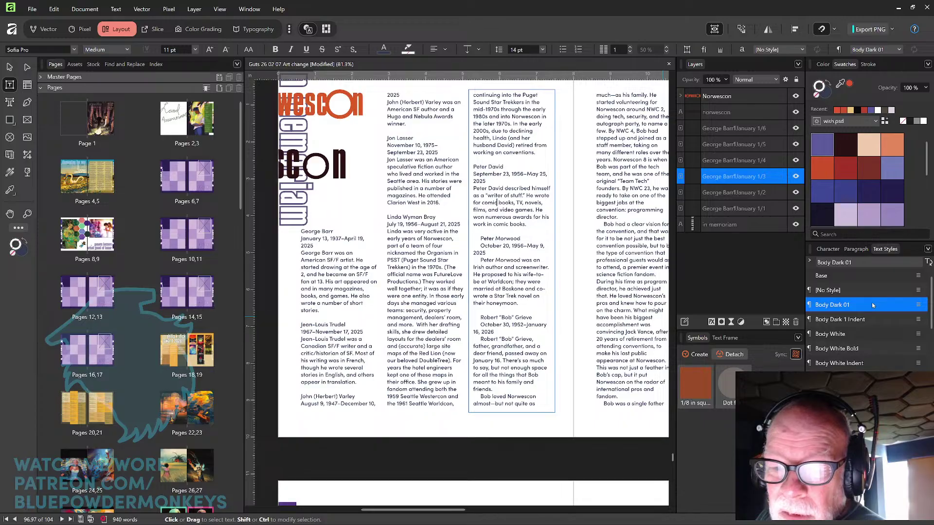
{"action": "key", "text": "Down"}
{"action": "key", "text": "Down"}
{"action": "key", "text": "Down"}
{"action": "key", "text": "Down"}
{"action": "key", "text": "Down"}
{"action": "left_click", "coordinate": [872, 304]}
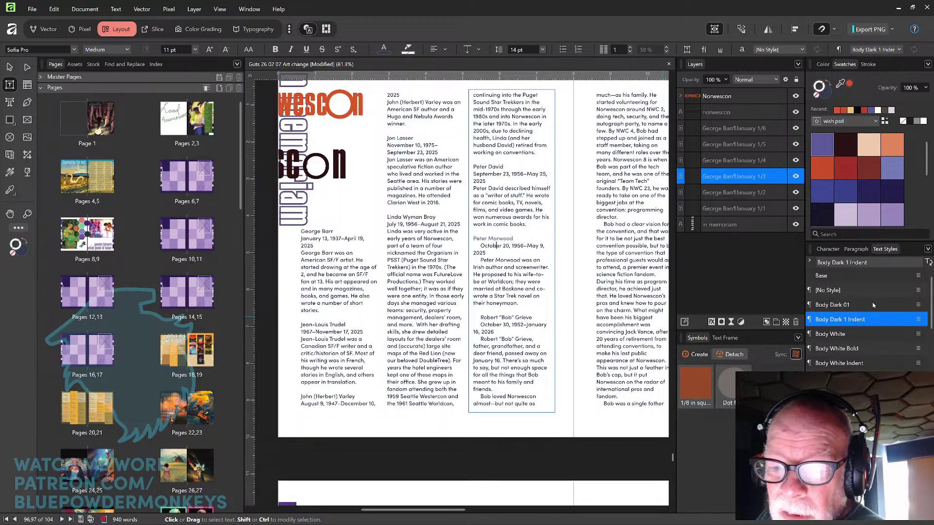
{"action": "key", "text": "Down"}
{"action": "left_click", "coordinate": [871, 304]}
{"action": "key", "text": "Down"}
{"action": "key", "text": "Down"}
{"action": "key", "text": "Down"}
{"action": "key", "text": "Down"}
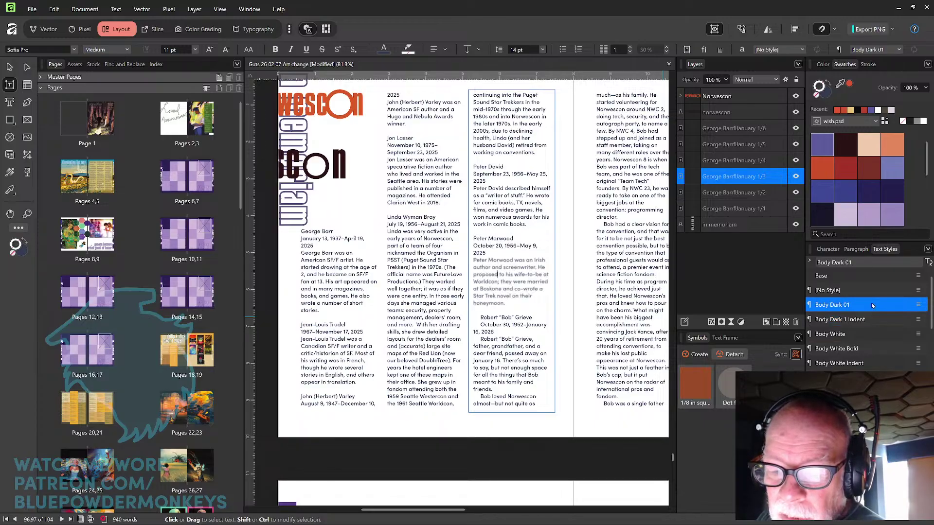
Step: Apply the Body Dark 01 style to the eighth memorial's name, dates and opening paragraph, keeping its following paragraphs indented
{"action": "key", "text": "Down"}
{"action": "left_click", "coordinate": [871, 304]}
{"action": "key", "text": "Down"}
{"action": "left_click", "coordinate": [872, 304]}
{"action": "key", "text": "Down"}
{"action": "left_click", "coordinate": [871, 305]}
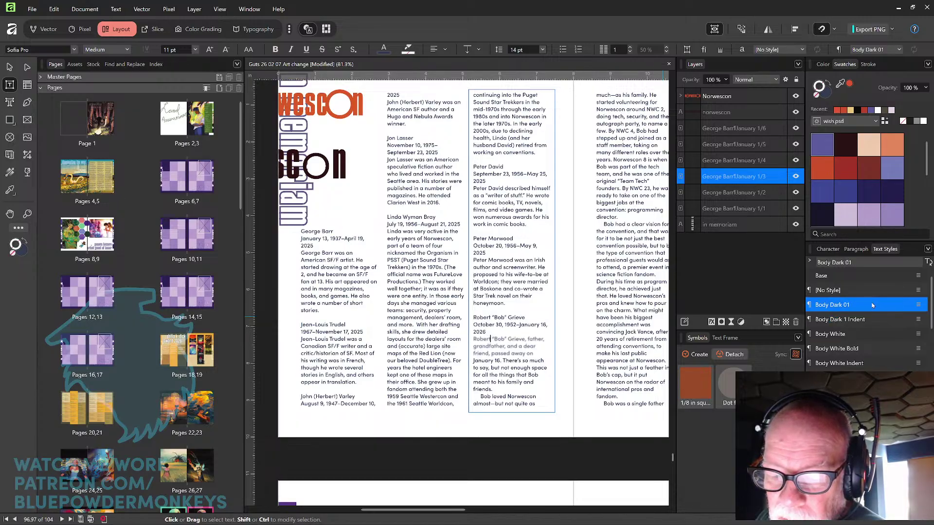
Step: Apply the Body Dark 01 style to the ninth memorial's name, dates and text in the fifth column on page 97
{"action": "key", "text": "Down"}
{"action": "key", "text": "ctrl+Down"}
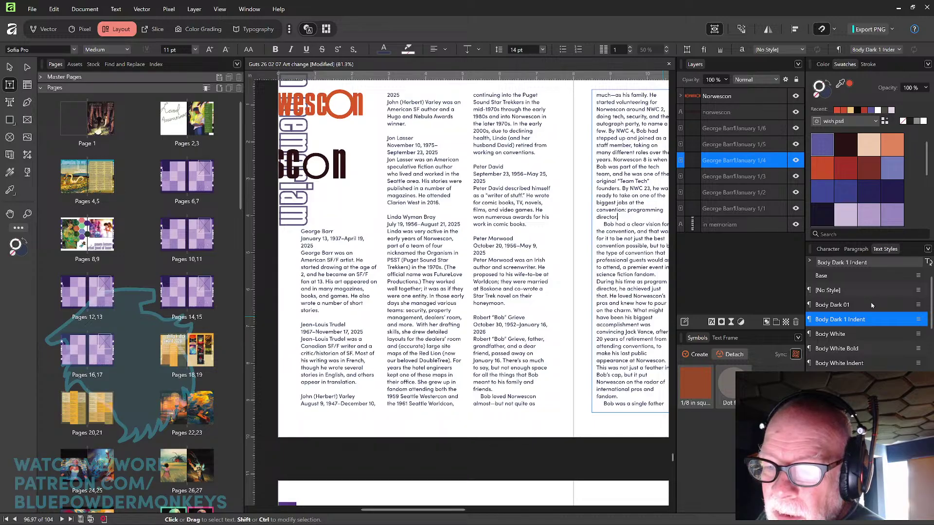
{"action": "key", "text": "Down"}
{"action": "key", "text": "Down"}
{"action": "key", "text": "Down"}
{"action": "key", "text": "Down"}
{"action": "key", "text": "Down"}
{"action": "key", "text": "Down"}
{"action": "key", "text": "Down"}
{"action": "key", "text": "Down"}
{"action": "key", "text": "Down"}
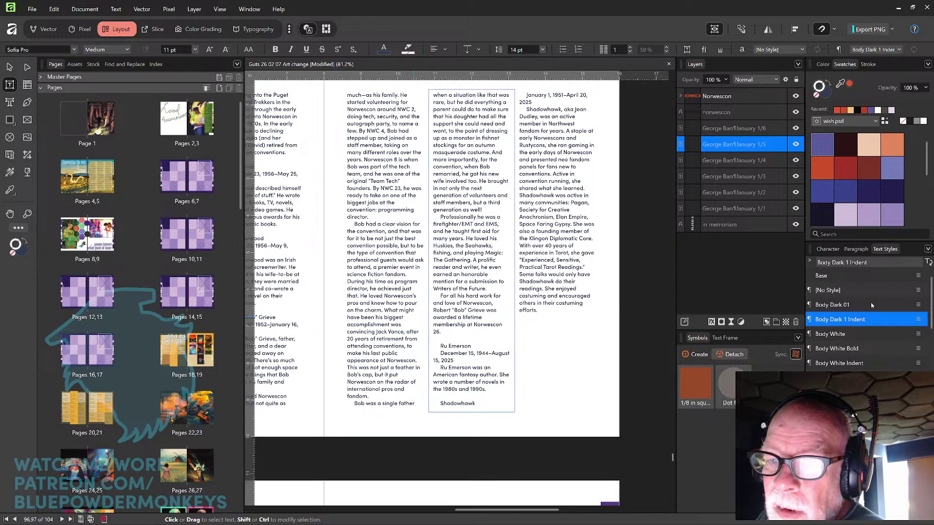
{"action": "key", "text": "Down"}
{"action": "key", "text": "Down"}
{"action": "key", "text": "Down"}
{"action": "key", "text": "Down"}
{"action": "left_click", "coordinate": [871, 302]}
{"action": "key", "text": "Down"}
{"action": "key", "text": "Down"}
{"action": "left_click", "coordinate": [871, 302]}
Step: Apply the Body Dark 01 style to the last memorial's name, dates and text, then leave text editing
{"action": "key", "text": "Down"}
{"action": "key", "text": "Down"}
{"action": "key", "text": "Down"}
{"action": "key", "text": "Down"}
{"action": "key", "text": "Down"}
{"action": "left_click", "coordinate": [872, 304]}
{"action": "key", "text": "Down"}
{"action": "key", "text": "Down"}
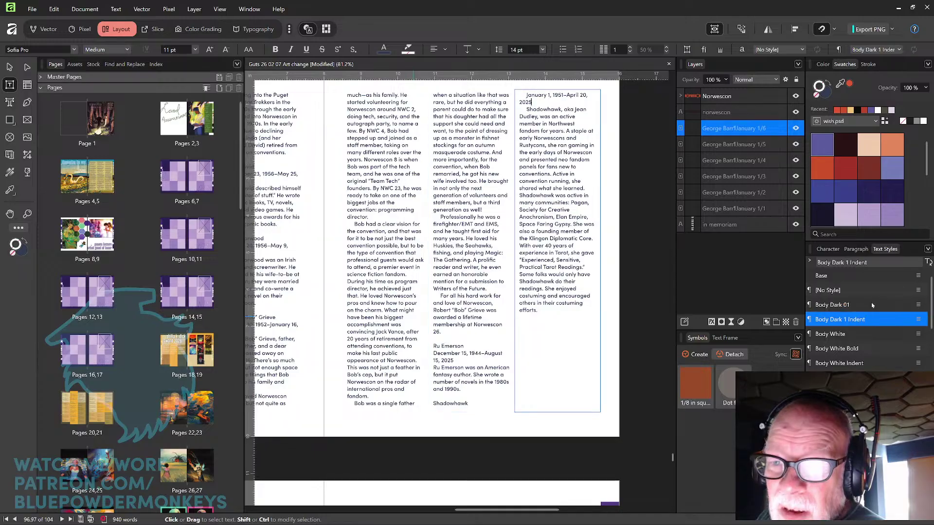
{"action": "left_click", "coordinate": [872, 304]}
{"action": "key", "text": "Down"}
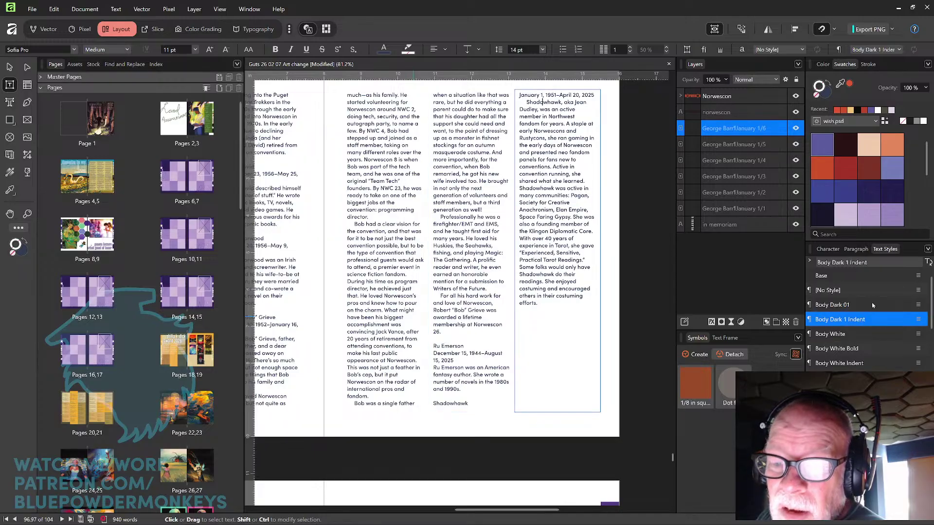
{"action": "left_click", "coordinate": [872, 305]}
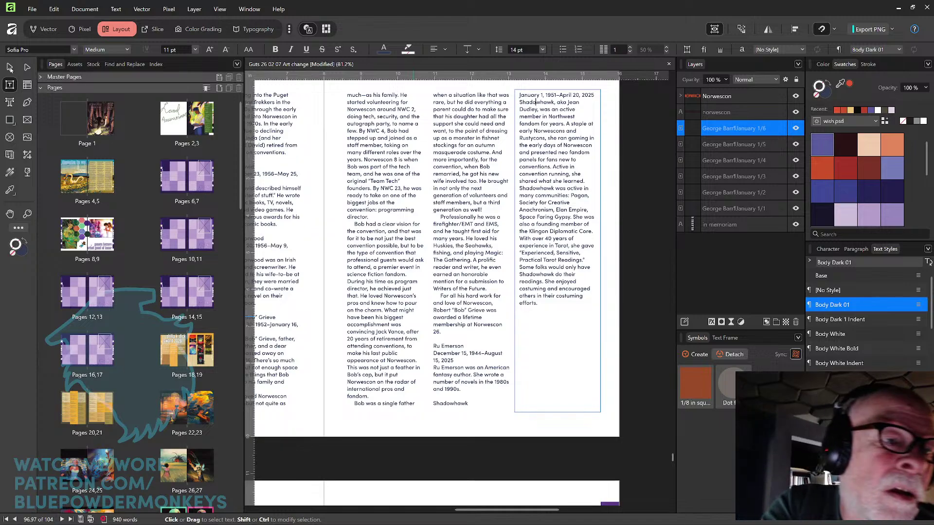
{"action": "key", "text": "Escape"}
{"action": "key", "text": "Escape"}
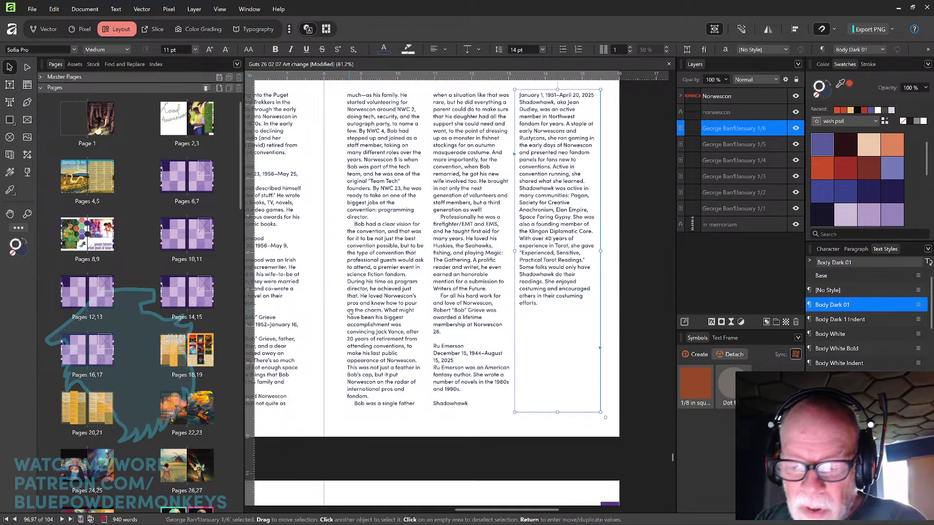
Step: Review the finished In Memoriam spread and the In Memoriam and staff photo placeholder spreads after it, leaving nothing selected
{"action": "left_click_drag", "start_coordinate": [350, 313], "coordinate": [523, 307]}
{"action": "scroll", "coordinate": [524, 308], "scroll_direction": "down", "scroll_amount": 5}
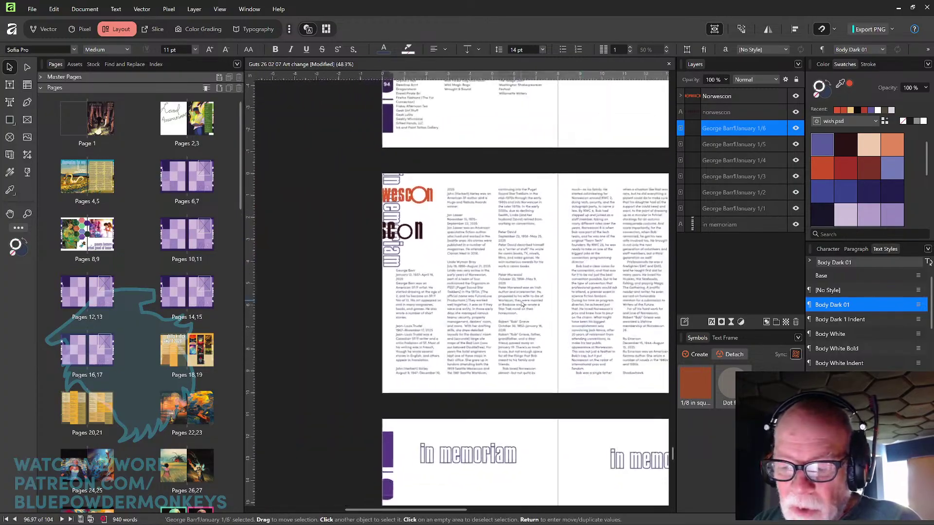
{"action": "scroll", "coordinate": [522, 305], "scroll_direction": "down", "scroll_amount": 3}
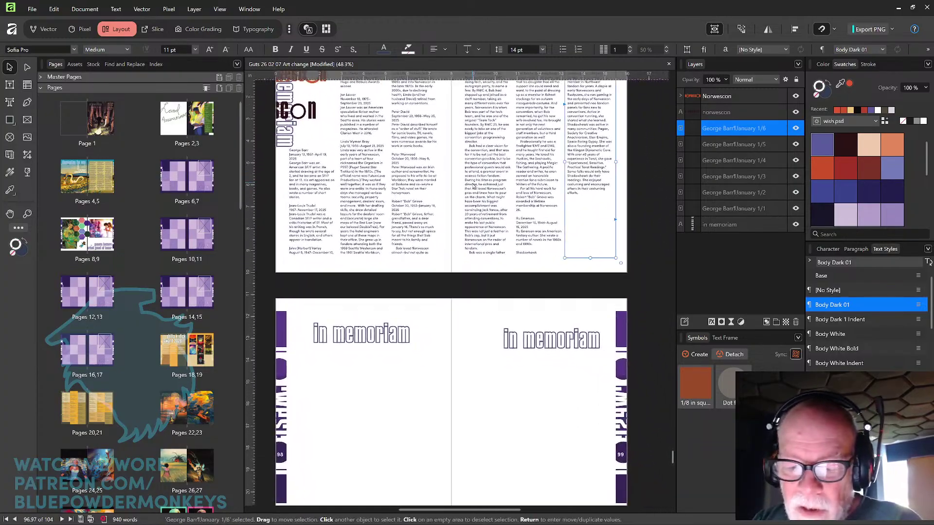
{"action": "scroll", "coordinate": [473, 185], "scroll_direction": "down", "scroll_amount": 2}
{"action": "left_click_drag", "start_coordinate": [557, 387], "coordinate": [485, 201]}
{"action": "left_click_drag", "start_coordinate": [508, 297], "coordinate": [559, 217]}
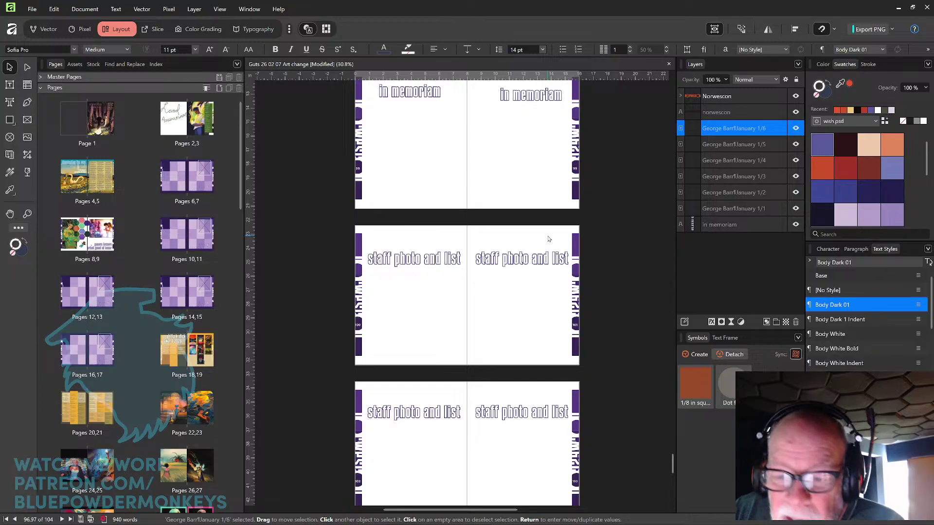
{"action": "left_click_drag", "start_coordinate": [513, 306], "coordinate": [556, 250]}
{"action": "scroll", "coordinate": [556, 250], "scroll_direction": "up", "scroll_amount": 10}
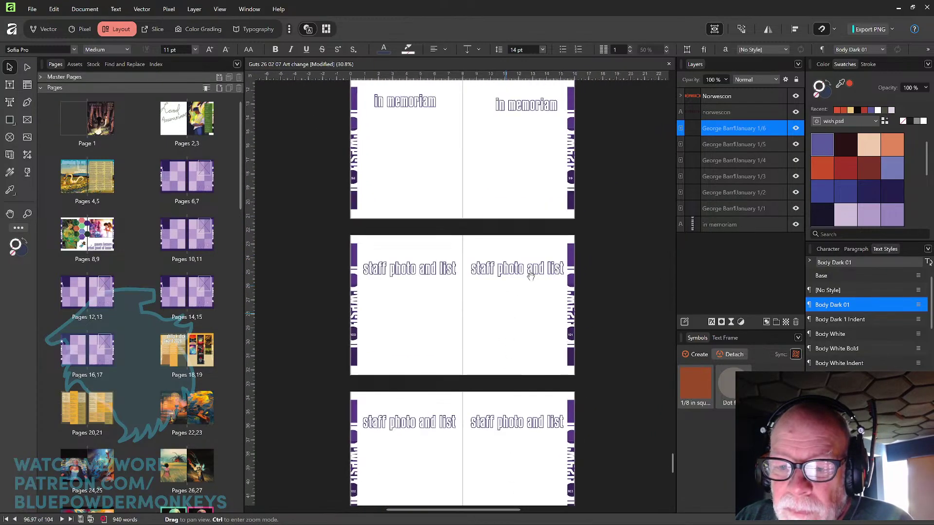
{"action": "scroll", "coordinate": [526, 340], "scroll_direction": "up", "scroll_amount": 5}
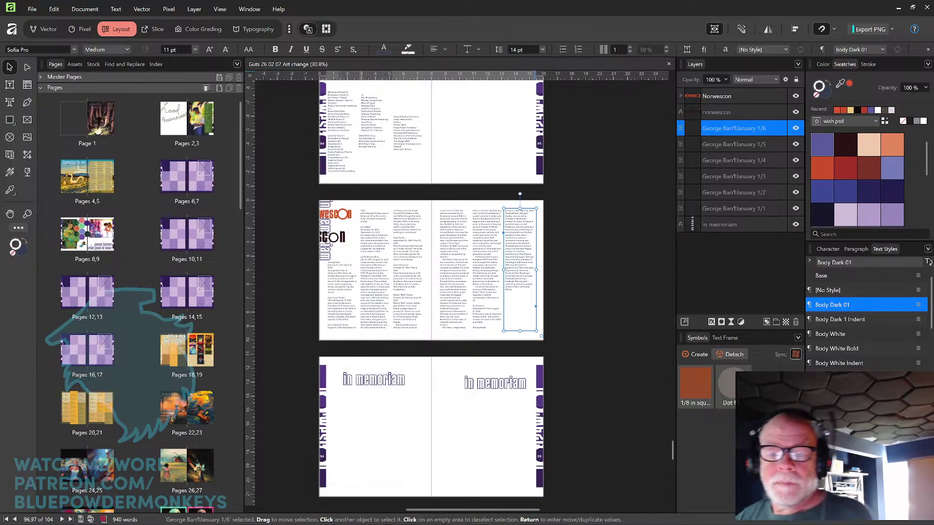
{"action": "left_click", "coordinate": [576, 186]}
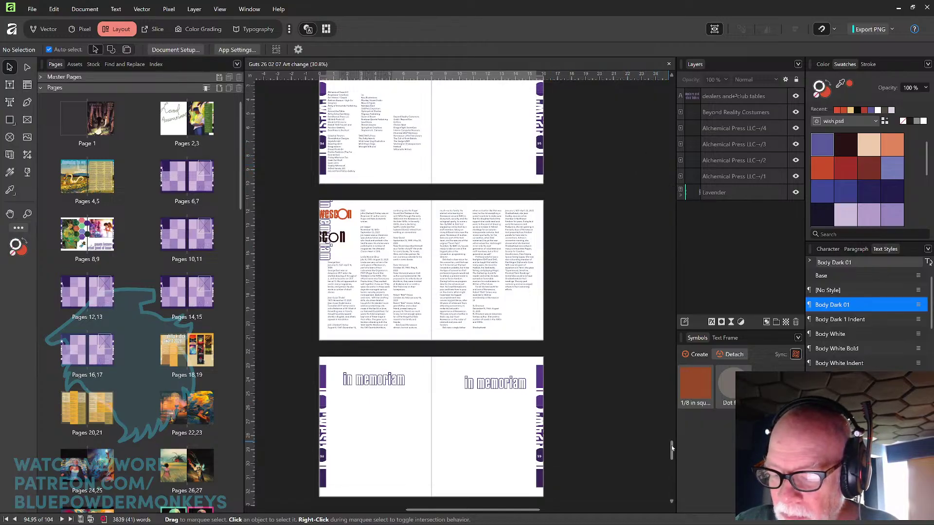
{"action": "scroll", "coordinate": [672, 446], "scroll_direction": "down", "scroll_amount": 5}
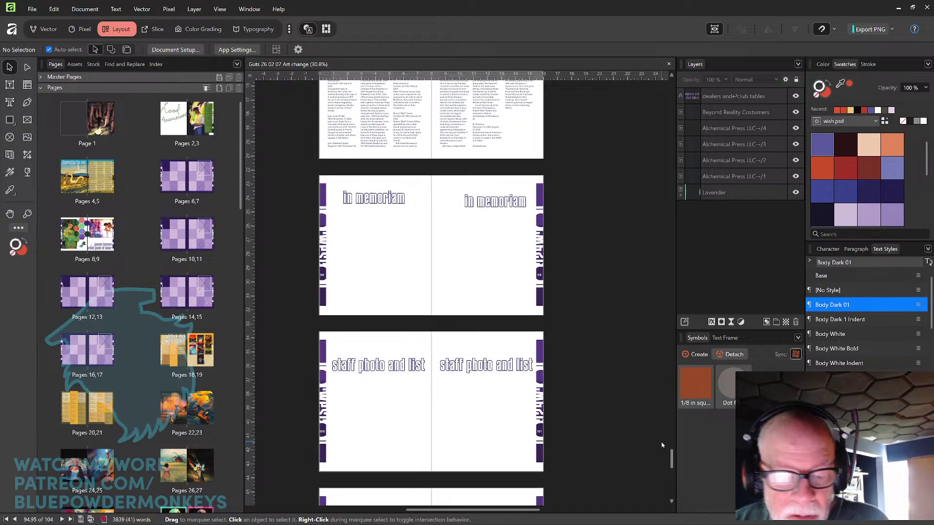
Step: Clear the Pro Bio Place Holder master from all spreads from pages 50–51 through 92–93
{"action": "left_click_drag", "start_coordinate": [240, 201], "coordinate": [245, 345]}
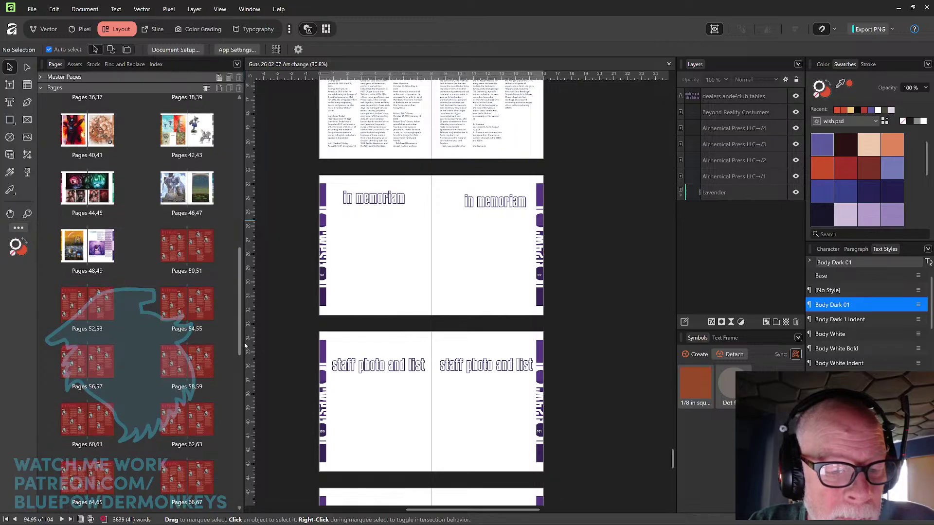
{"action": "left_click_drag", "start_coordinate": [245, 345], "coordinate": [247, 346]}
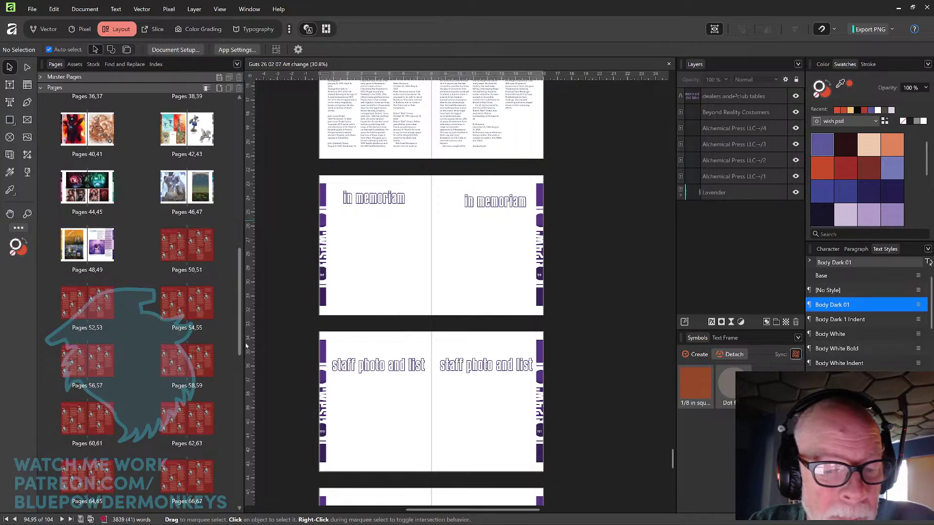
{"action": "left_click", "coordinate": [202, 255]}
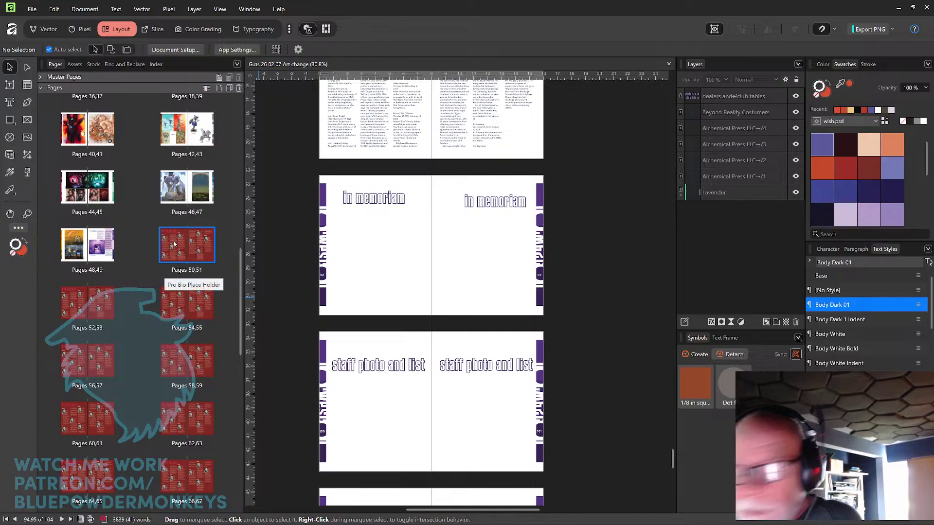
{"action": "scroll", "coordinate": [179, 314], "scroll_direction": "down", "scroll_amount": 5}
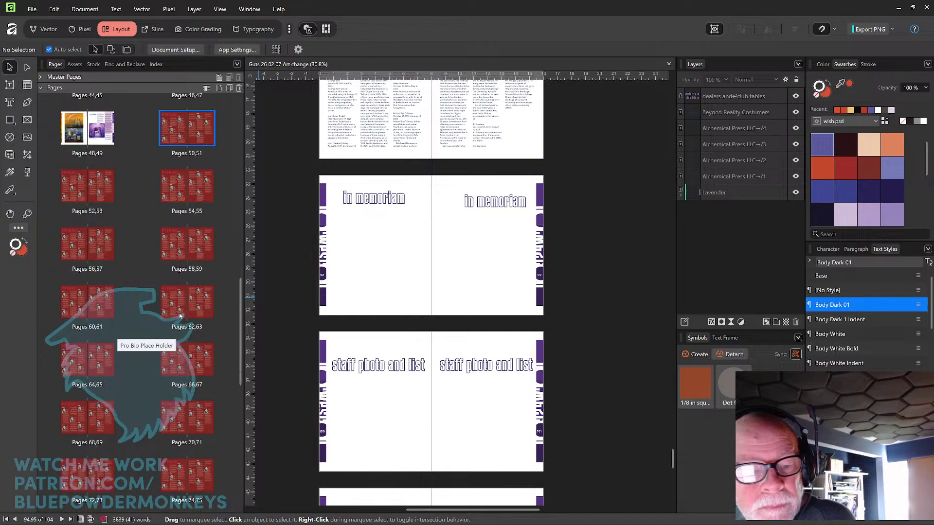
{"action": "scroll", "coordinate": [179, 314], "scroll_direction": "down", "scroll_amount": 4}
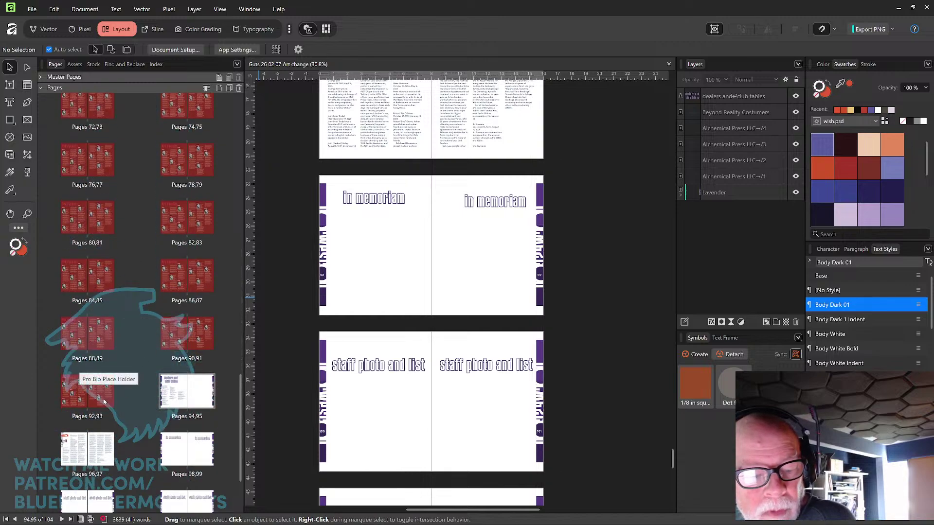
{"action": "left_click", "coordinate": [104, 397], "text": "shift"}
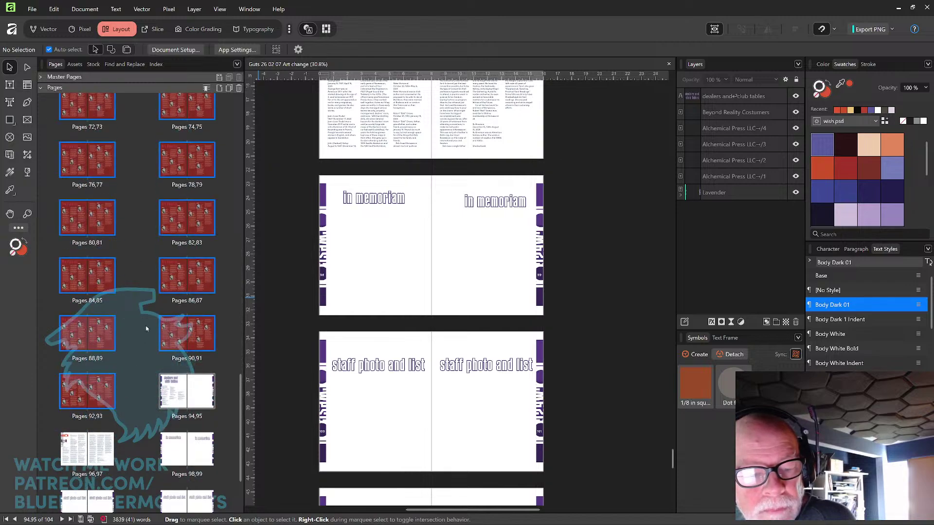
{"action": "scroll", "coordinate": [146, 328], "scroll_direction": "up", "scroll_amount": 9}
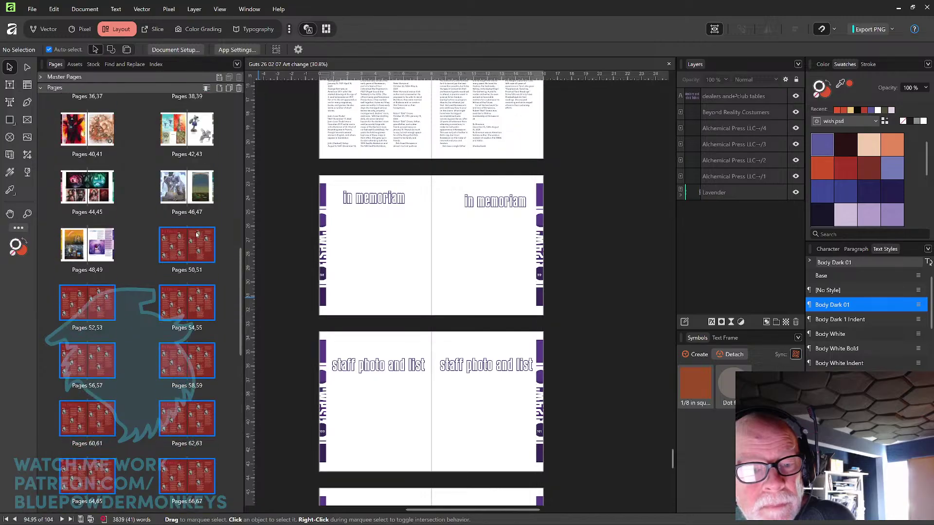
{"action": "right_click", "coordinate": [196, 237]}
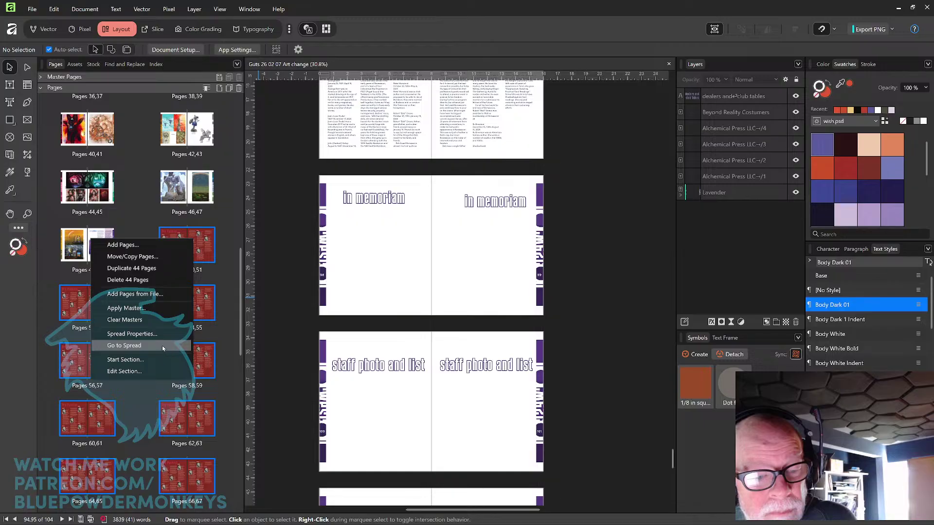
{"action": "left_click", "coordinate": [161, 325]}
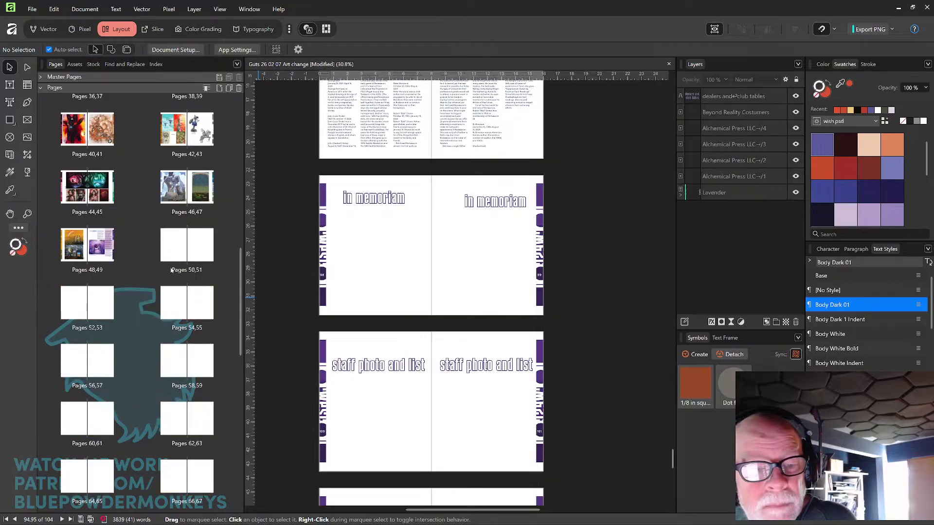
Step: Go to the blank spread 50–51 with preview mode off and set its column guides to 3 columns and 3 rows
{"action": "left_click", "coordinate": [174, 257]}
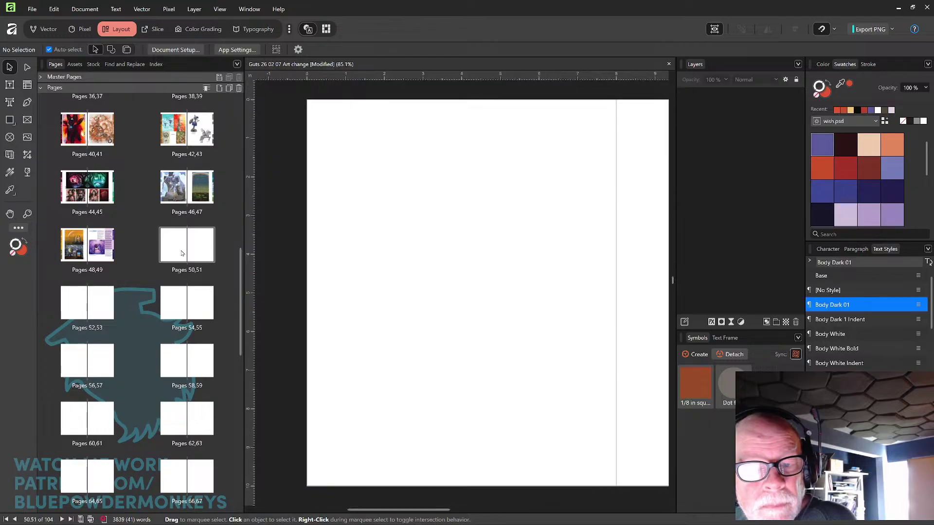
{"action": "left_click", "coordinate": [715, 28]}
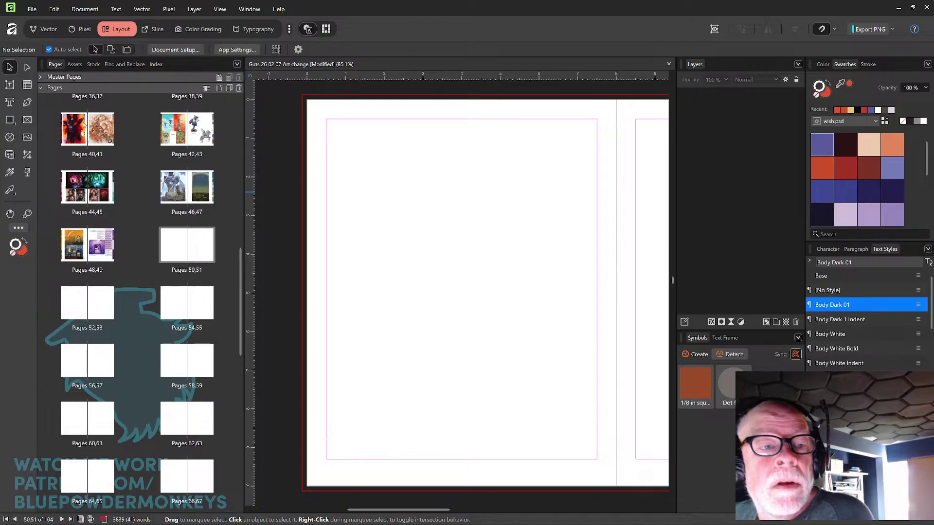
{"action": "left_click", "coordinate": [9, 85]}
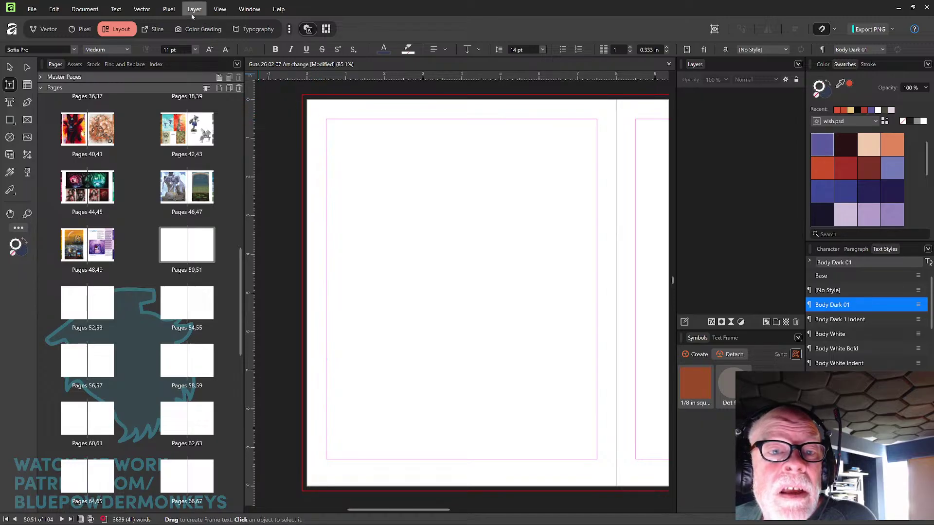
{"action": "left_click", "coordinate": [219, 9]}
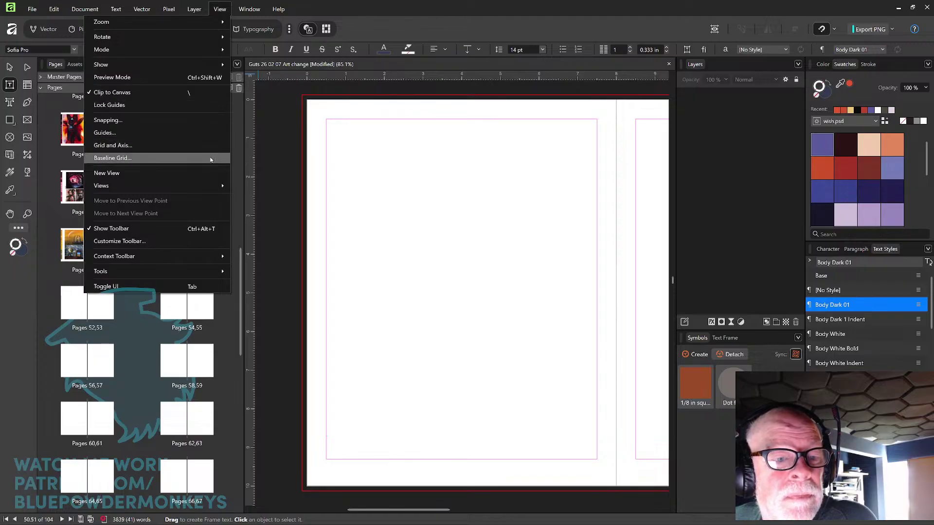
{"action": "left_click", "coordinate": [211, 133]}
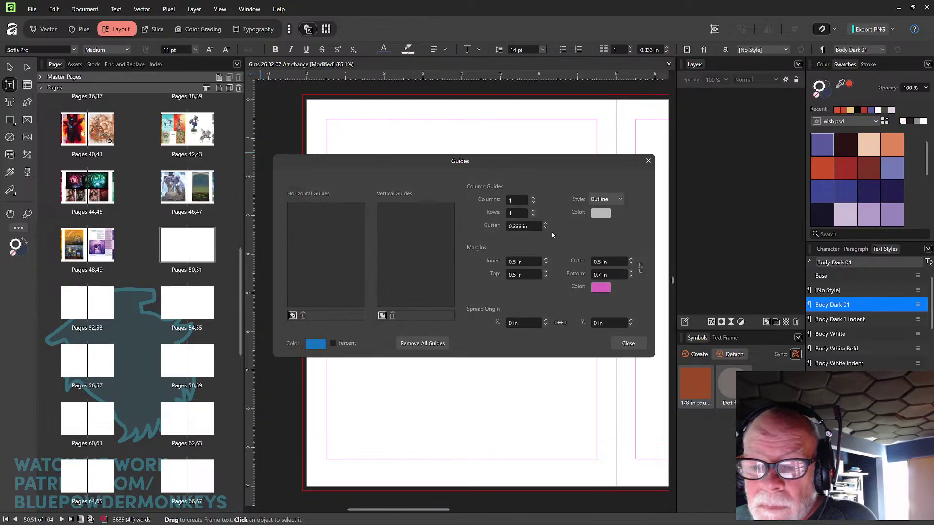
{"action": "left_click", "coordinate": [533, 211]}
{"action": "left_click", "coordinate": [533, 211]}
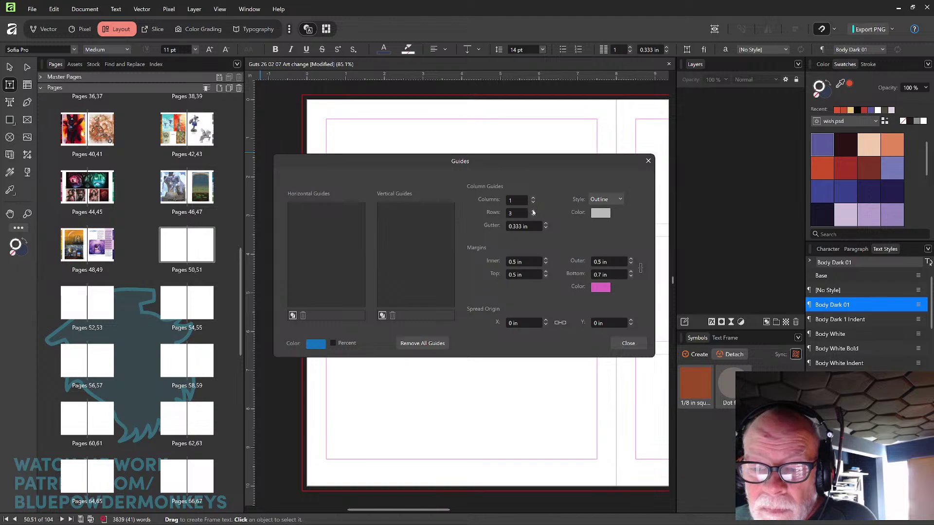
{"action": "left_click", "coordinate": [533, 199]}
{"action": "left_click", "coordinate": [533, 198]}
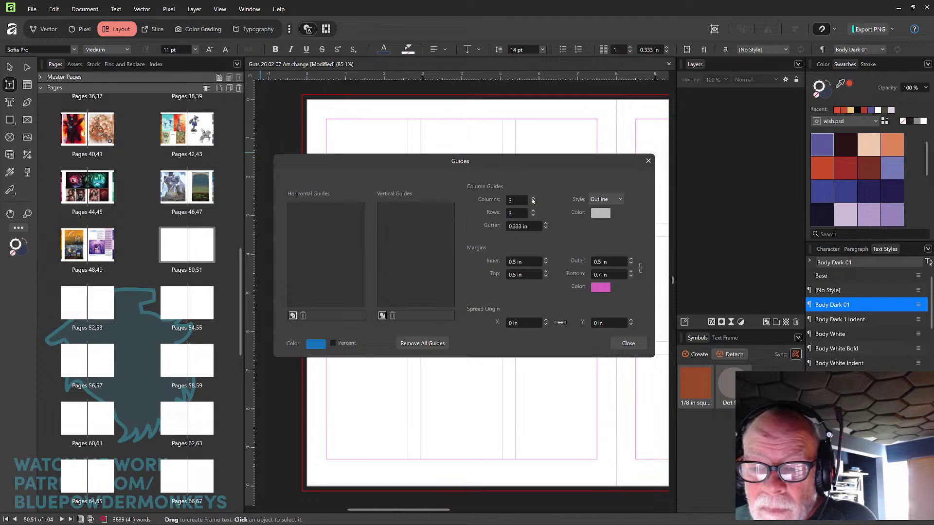
Step: Reduce the gutter of the spread's column guides to 0 in and close the guide settings
{"action": "left_click", "coordinate": [546, 228]}
{"action": "left_click", "coordinate": [545, 228]}
{"action": "left_click", "coordinate": [546, 228]}
{"action": "left_click", "coordinate": [546, 228]}
{"action": "left_click", "coordinate": [546, 228]}
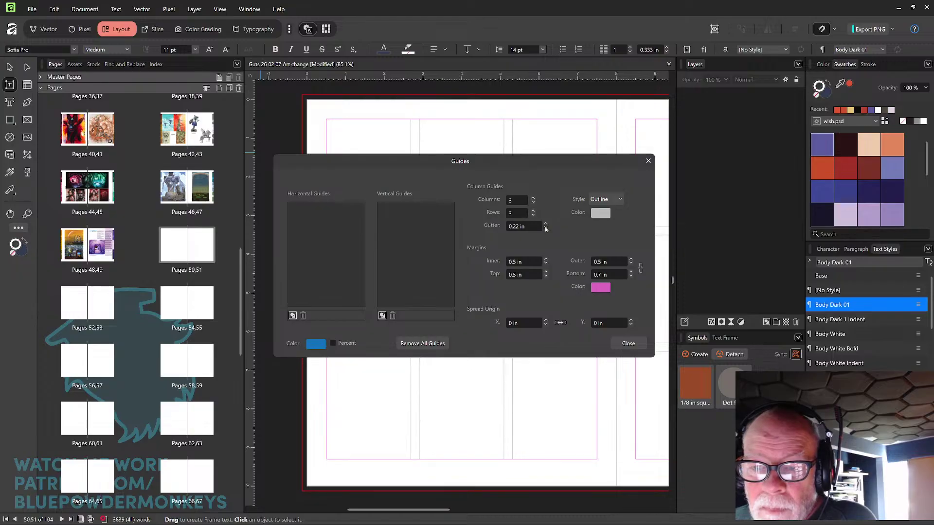
{"action": "left_click", "coordinate": [546, 229]}
{"action": "left_click", "coordinate": [546, 229]}
{"action": "left_click", "coordinate": [545, 228]}
{"action": "left_click", "coordinate": [545, 229]}
{"action": "left_click", "coordinate": [546, 228]}
{"action": "left_click", "coordinate": [546, 228]}
{"action": "left_click", "coordinate": [546, 228]}
{"action": "left_click", "coordinate": [546, 229]}
{"action": "left_click", "coordinate": [546, 229]}
{"action": "left_click", "coordinate": [545, 228]}
{"action": "left_click", "coordinate": [545, 228]}
{"action": "left_click", "coordinate": [545, 228]}
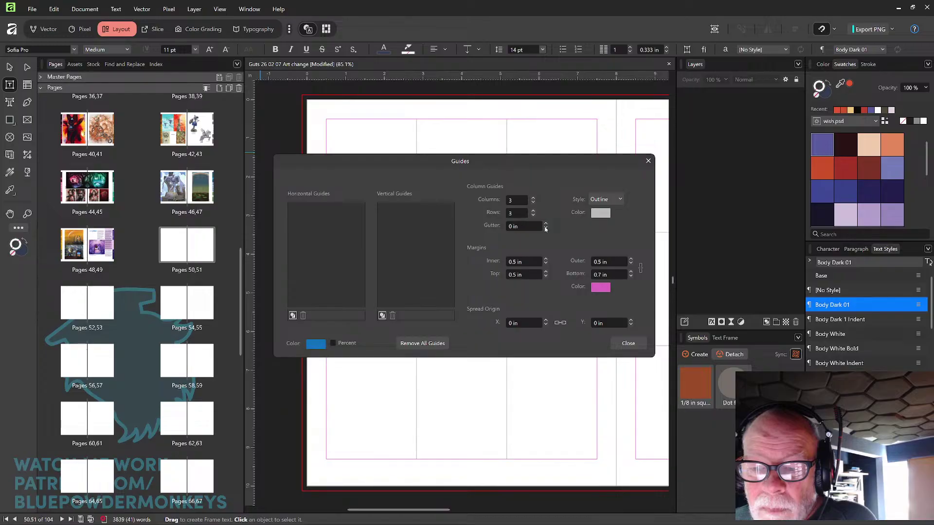
{"action": "left_click", "coordinate": [626, 344]}
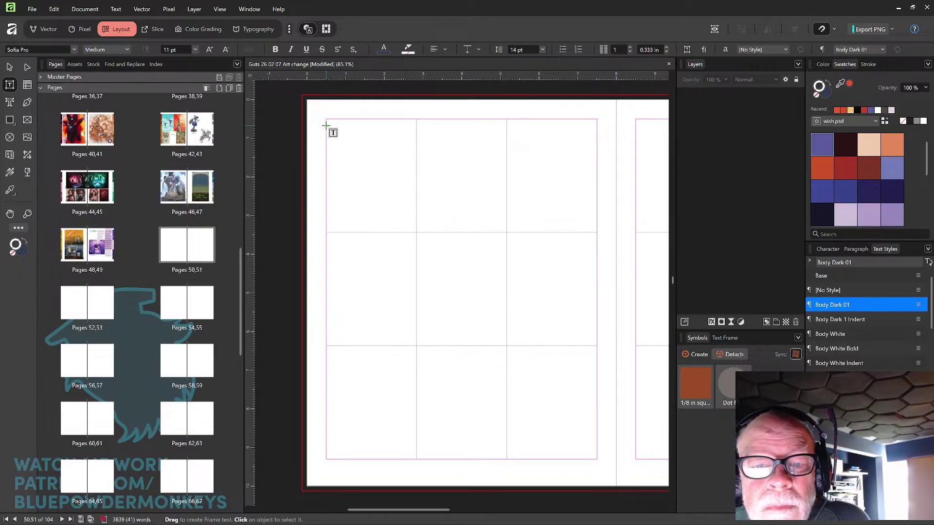
Step: Draw three linked text frames on page 50, each filling one guide column from the top margin to the bottom margin
{"action": "left_click_drag", "start_coordinate": [326, 121], "coordinate": [418, 459]}
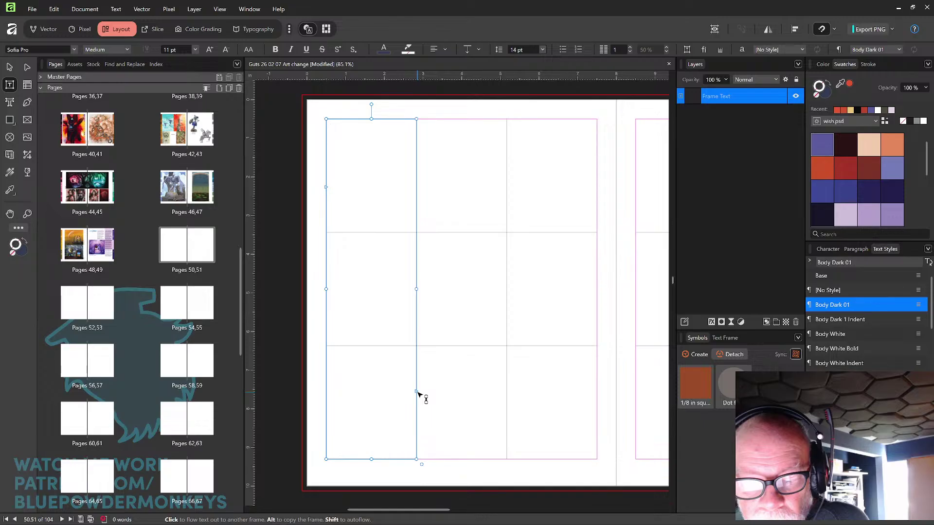
{"action": "left_click", "coordinate": [417, 392]}
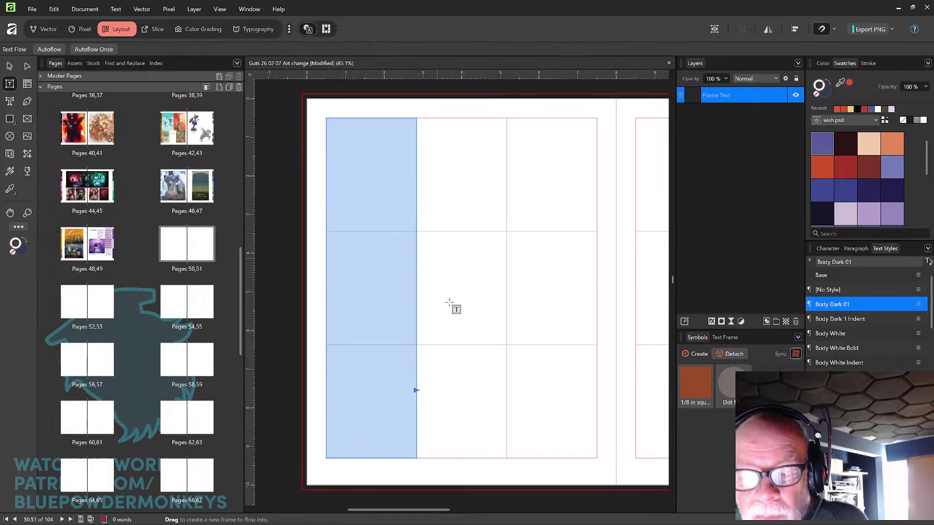
{"action": "left_click_drag", "start_coordinate": [515, 460], "coordinate": [416, 118]}
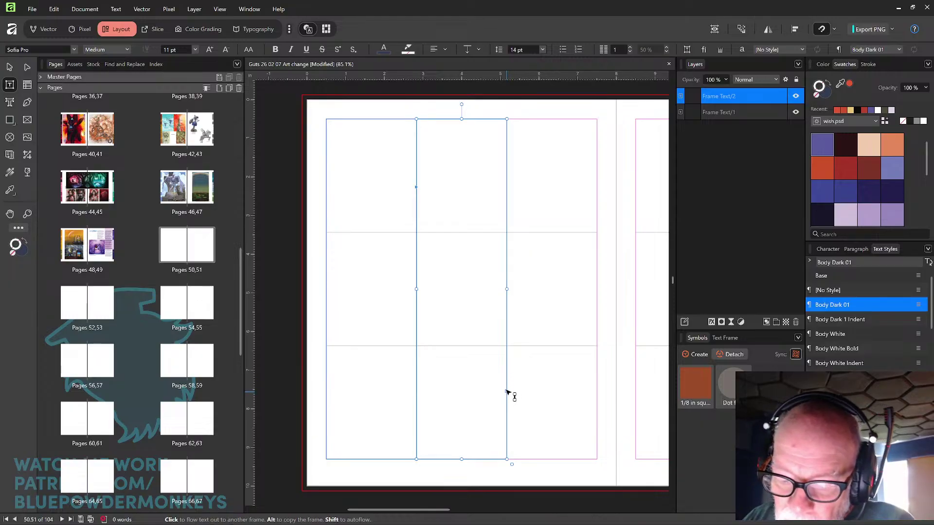
{"action": "left_click", "coordinate": [507, 393]}
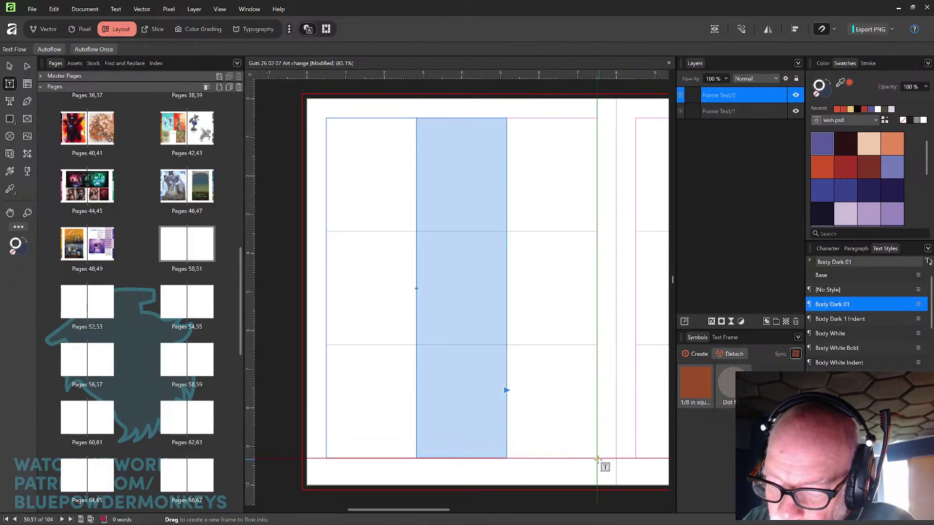
{"action": "left_click_drag", "start_coordinate": [597, 457], "coordinate": [507, 118]}
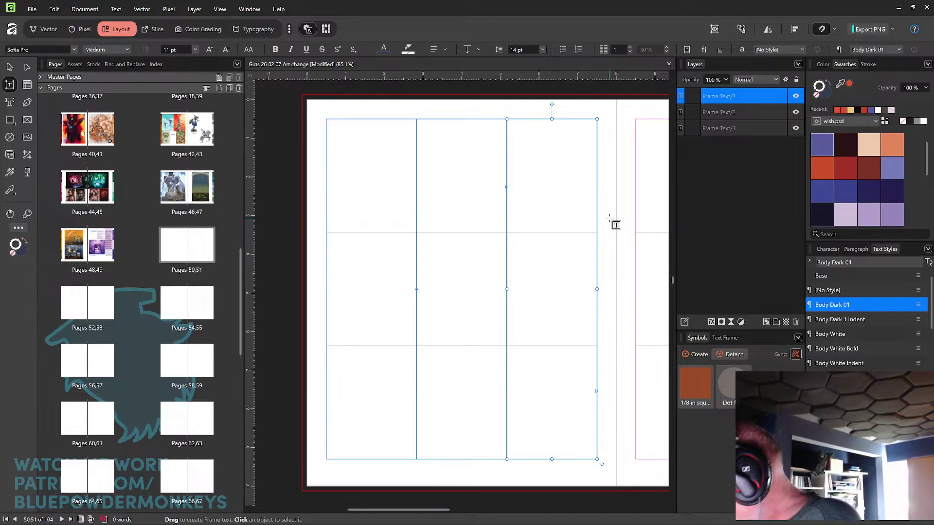
Step: Check the contents of the Pro Bios folder without opening a file, and return to the Move tool
{"action": "key", "text": "ctrl+o"}
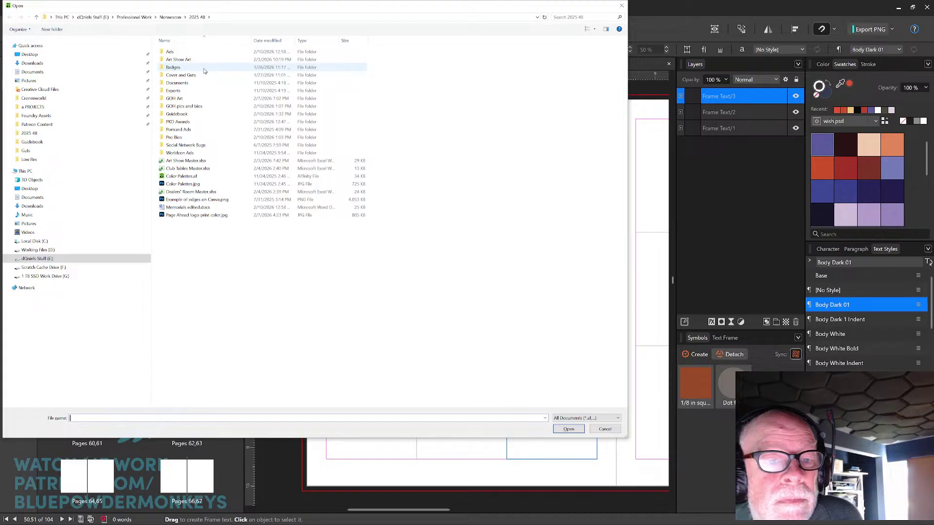
{"action": "double_click", "coordinate": [219, 137]}
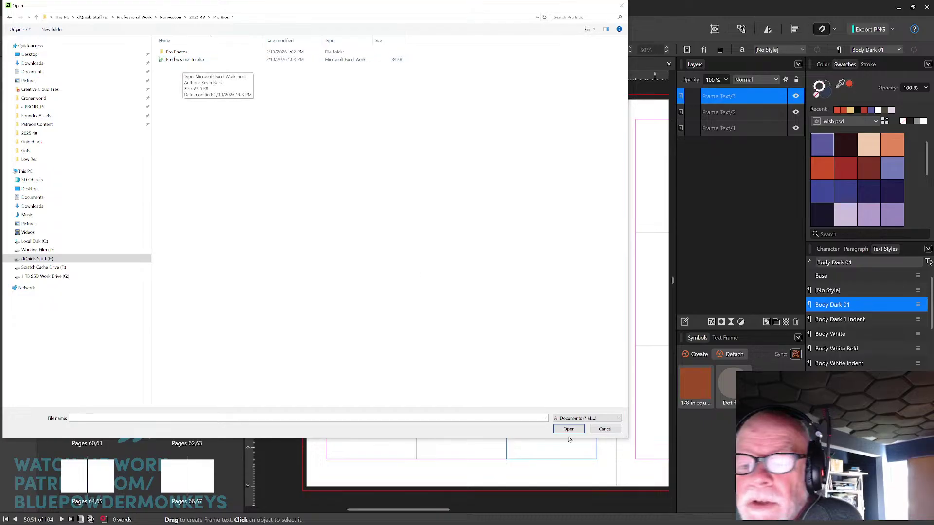
{"action": "left_click", "coordinate": [605, 429]}
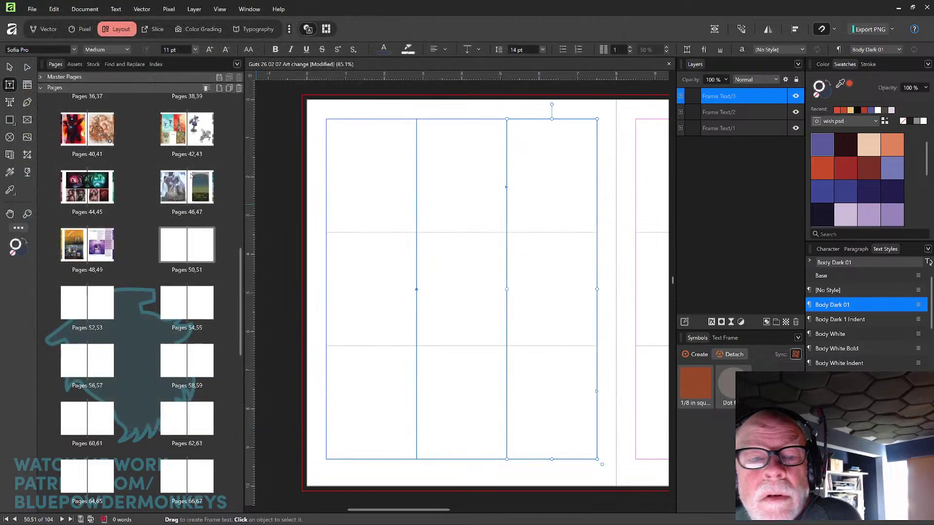
{"action": "left_click", "coordinate": [9, 67]}
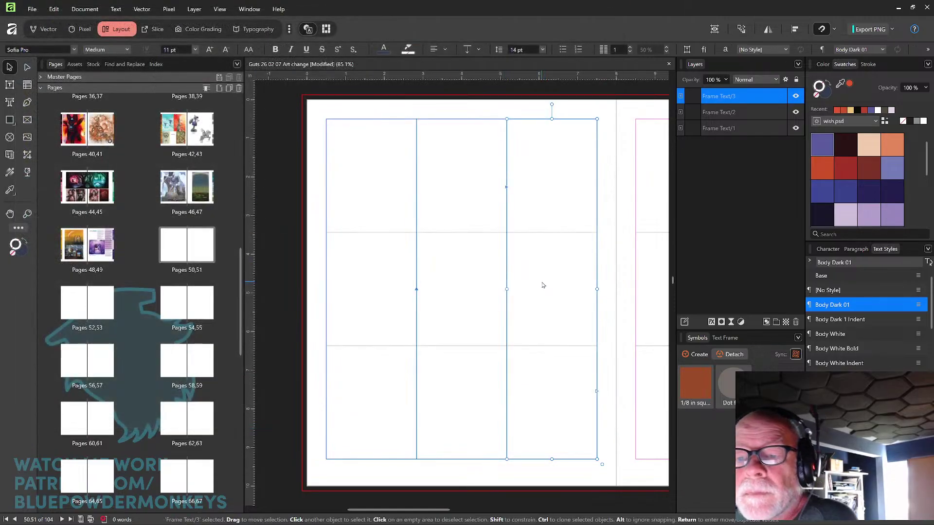
Step: Delete all three linked text frames from page 50
{"action": "key", "text": "Delete"}
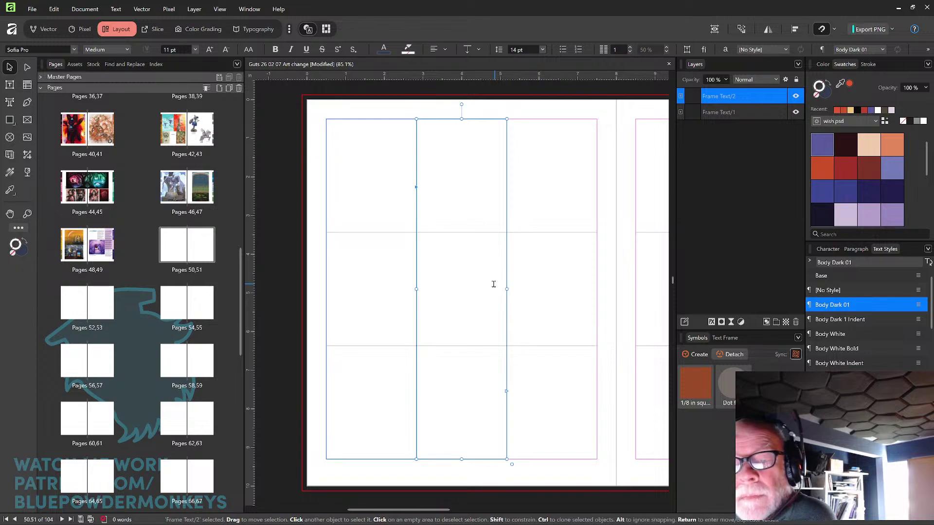
{"action": "double_click", "coordinate": [413, 286]}
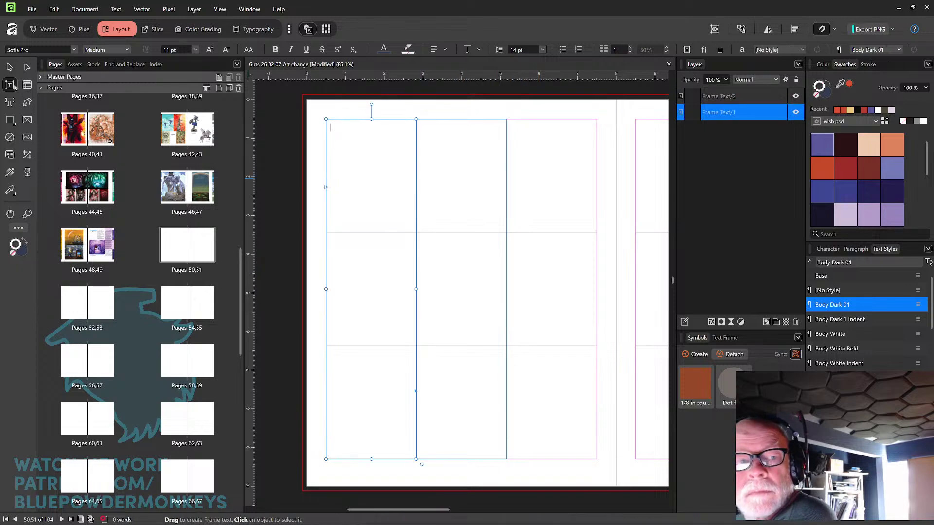
{"action": "key", "text": "Escape"}
{"action": "left_click", "coordinate": [483, 159]}
{"action": "key", "text": "Delete"}
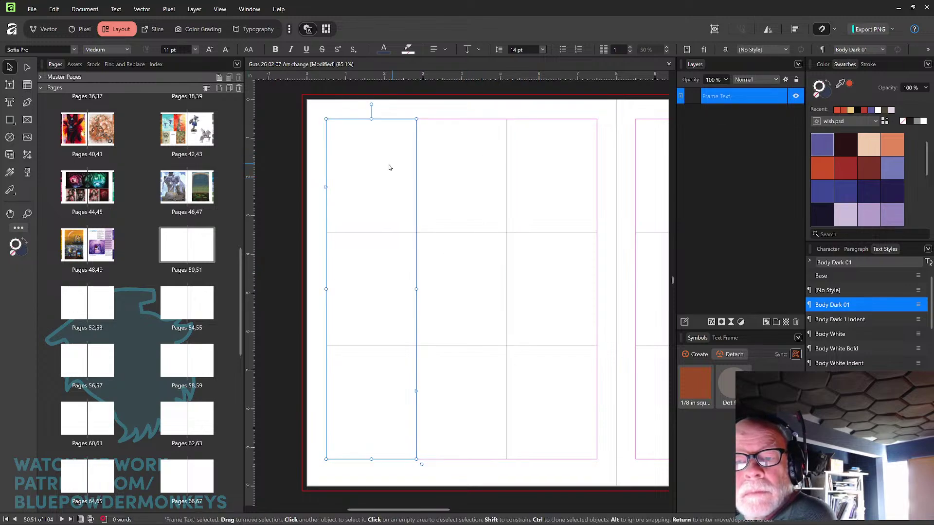
{"action": "double_click", "coordinate": [384, 166]}
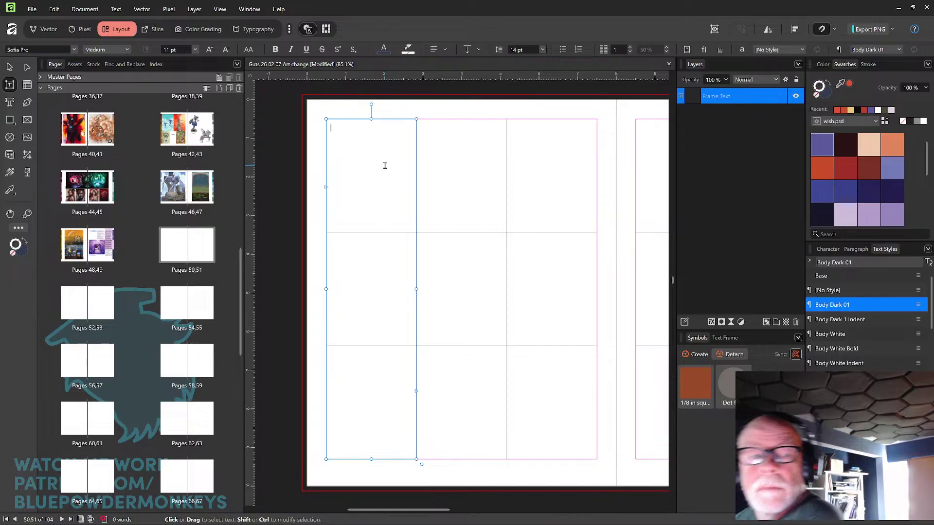
{"action": "left_click", "coordinate": [10, 68]}
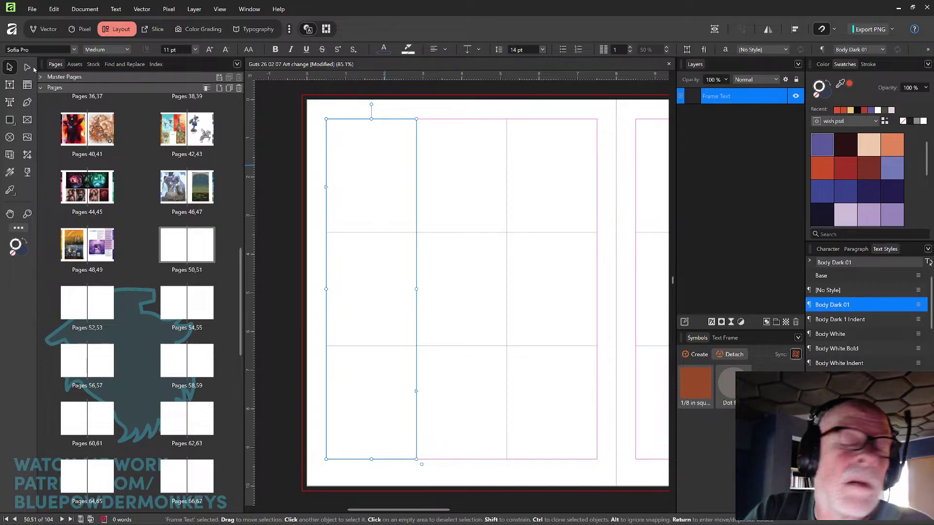
{"action": "key", "text": "Delete"}
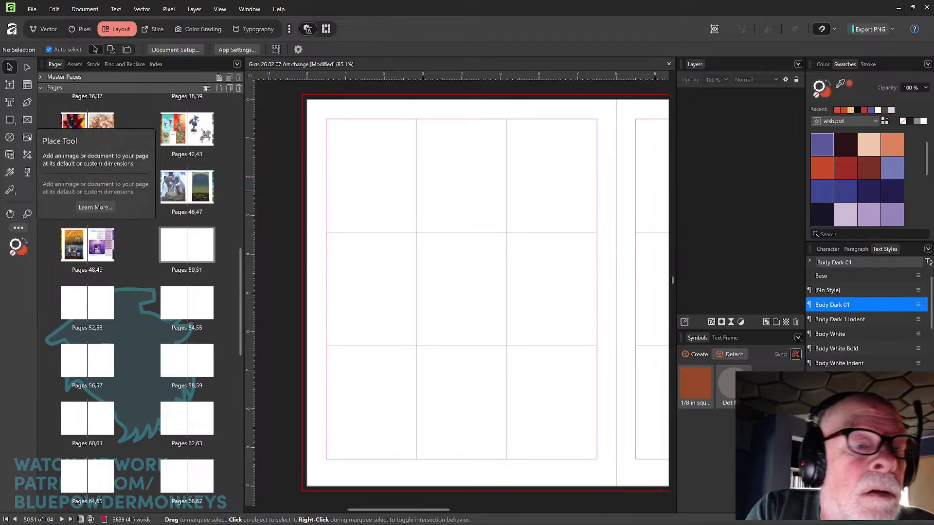
Step: Draw a data merge layout filling page 50's margins and divide it into 3 columns and 3 rows
{"action": "left_click", "coordinate": [10, 155]}
{"action": "left_click_drag", "start_coordinate": [327, 118], "coordinate": [595, 459]}
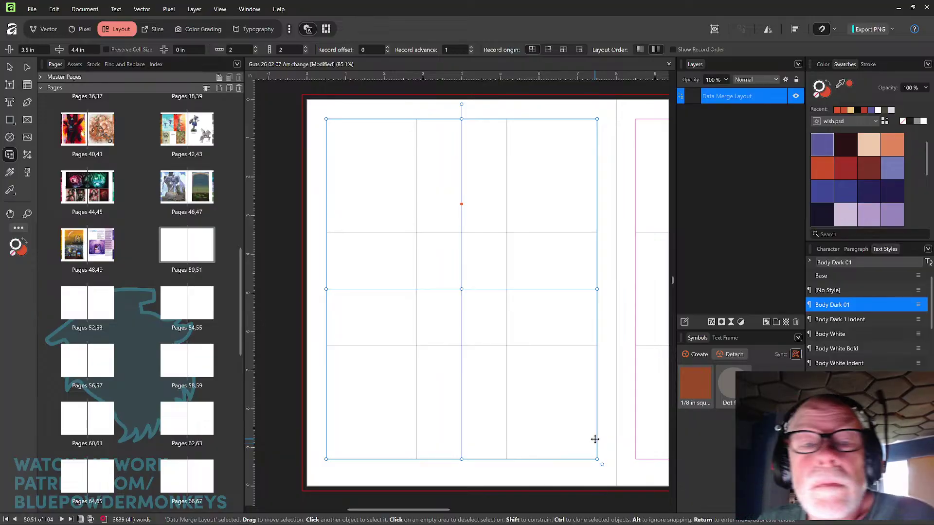
{"action": "left_click", "coordinate": [256, 48]}
{"action": "left_click", "coordinate": [306, 48]}
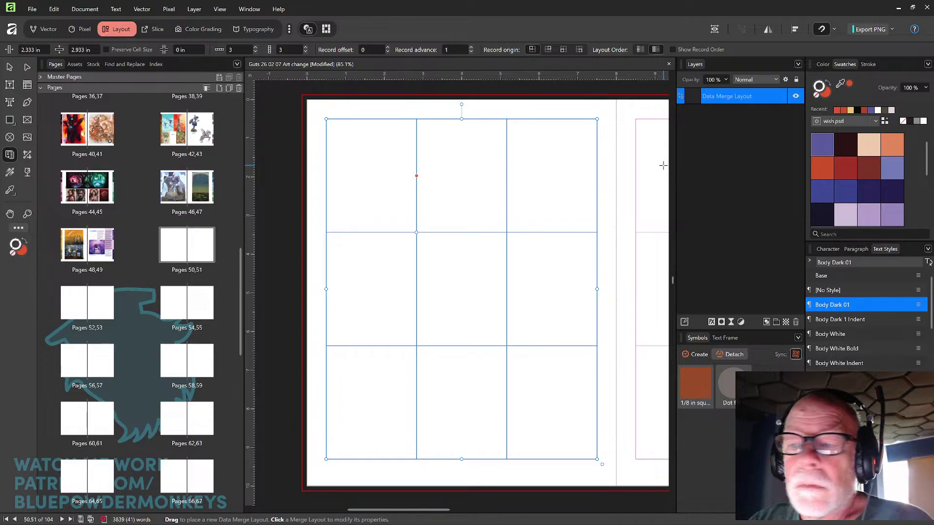
Step: Place a picture frame about 1 in wide and 1.5 in tall near the top-left corner of the merge layout's first cell
{"action": "left_click", "coordinate": [27, 122]}
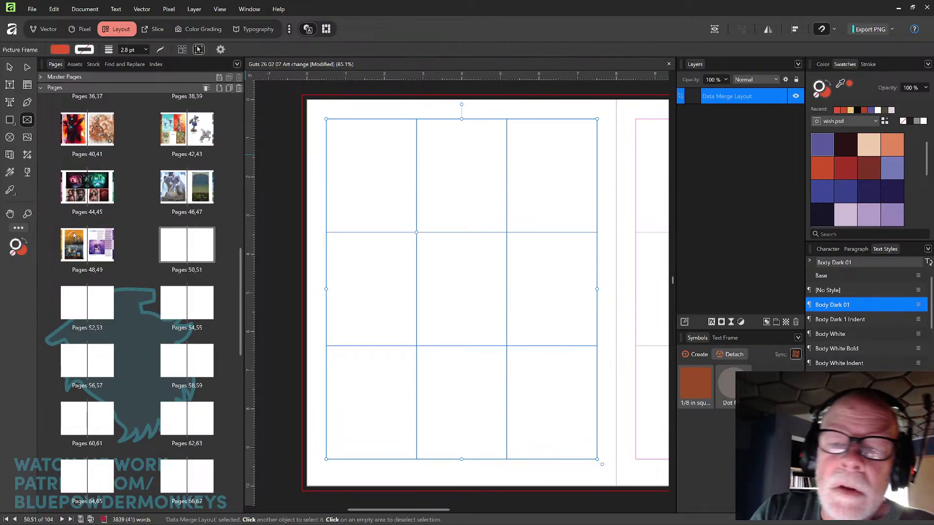
{"action": "left_click_drag", "start_coordinate": [332, 124], "coordinate": [372, 181]}
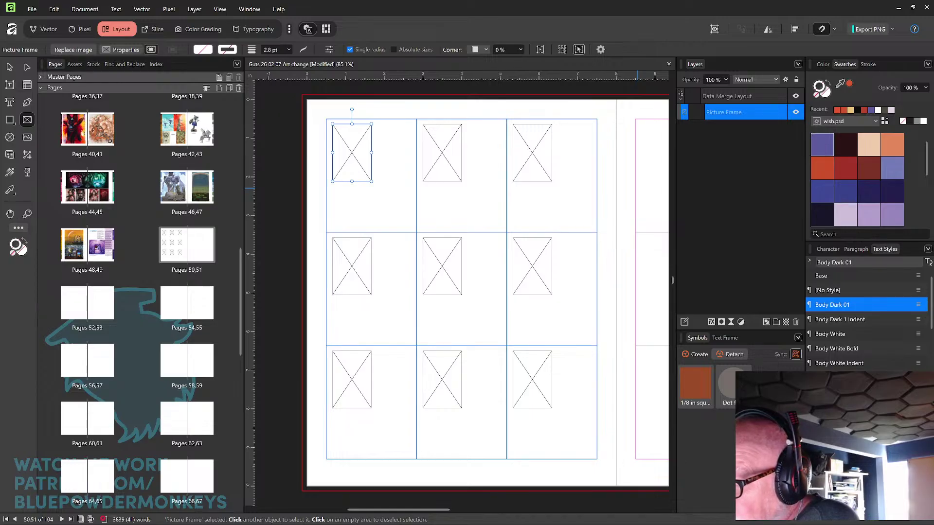
{"action": "type", "text": ".5"}
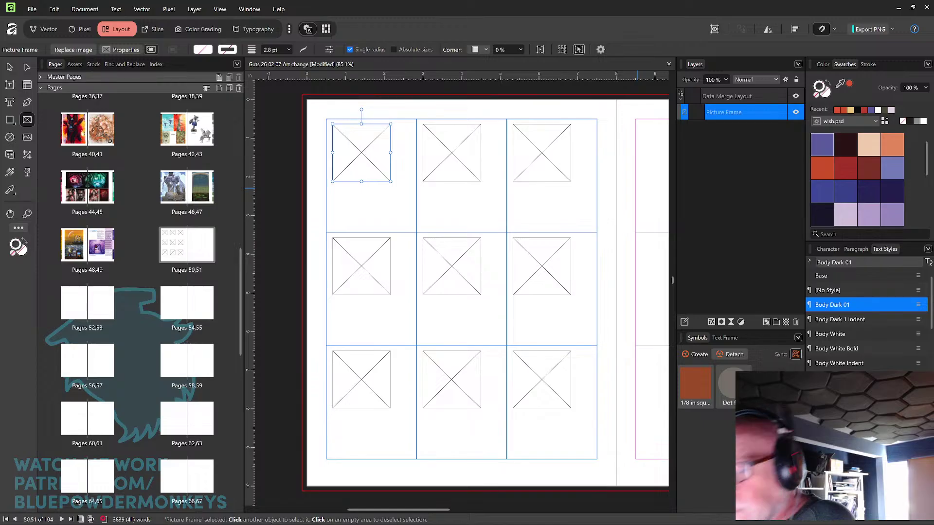
{"action": "type", "text": "2"}
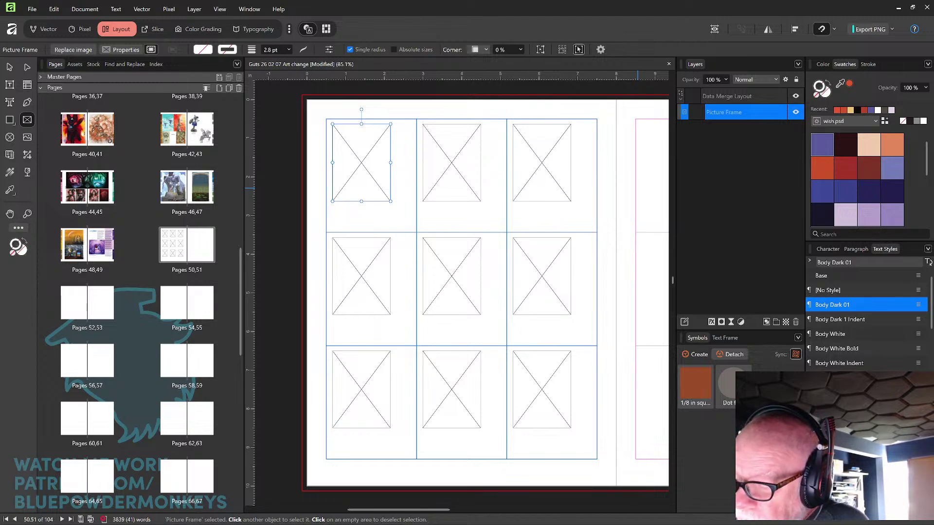
{"action": "key", "text": "Return"}
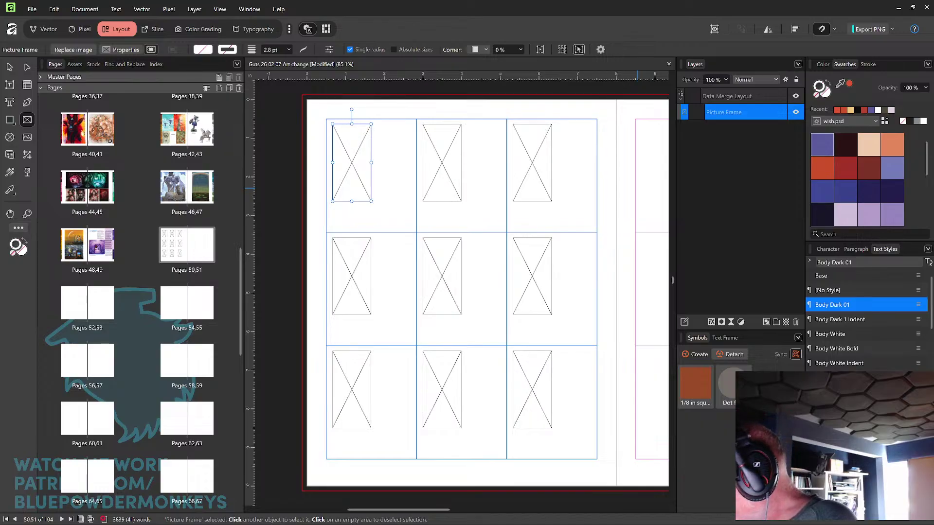
{"action": "key", "text": "Return"}
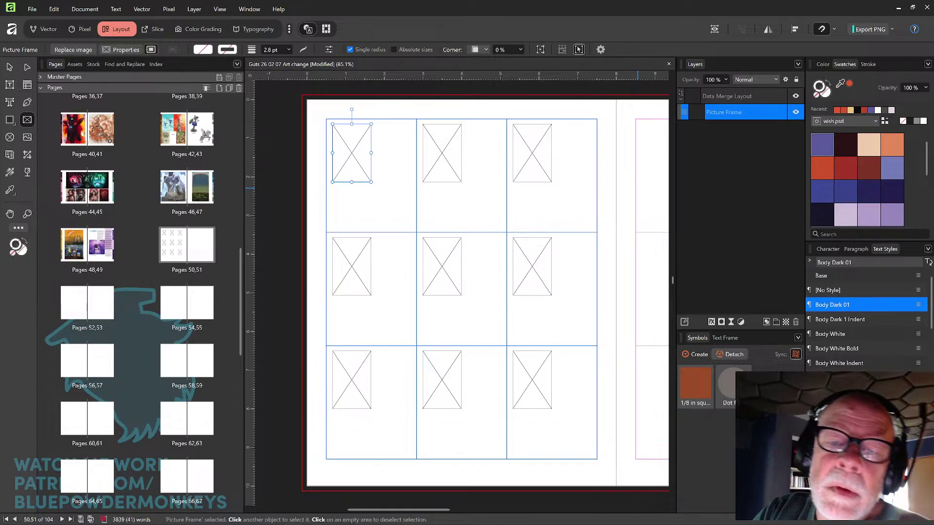
{"action": "left_click", "coordinate": [10, 68]}
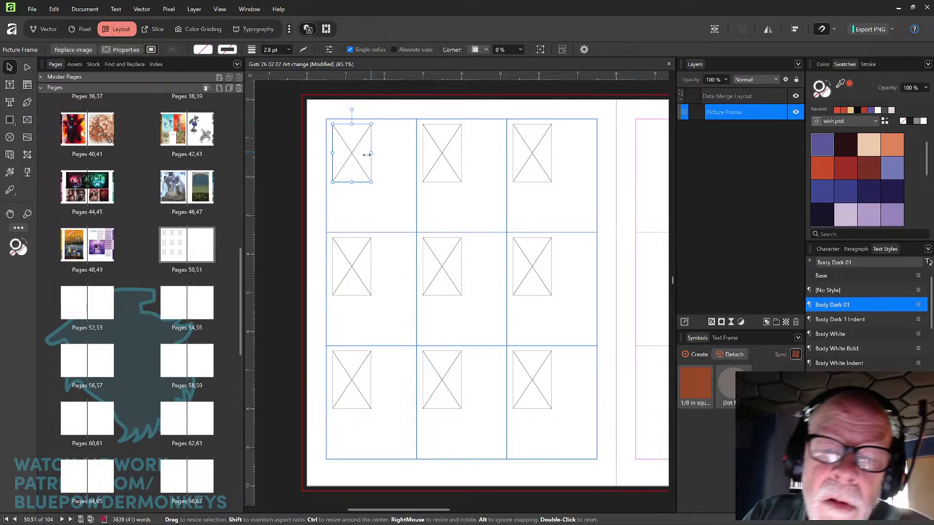
{"action": "mouse_move", "coordinate": [358, 166]}
{"action": "left_mouse_down"}
{"action": "mouse_move", "coordinate": [348, 154]}
{"action": "mouse_move", "coordinate": [355, 164]}
{"action": "left_mouse_up"}
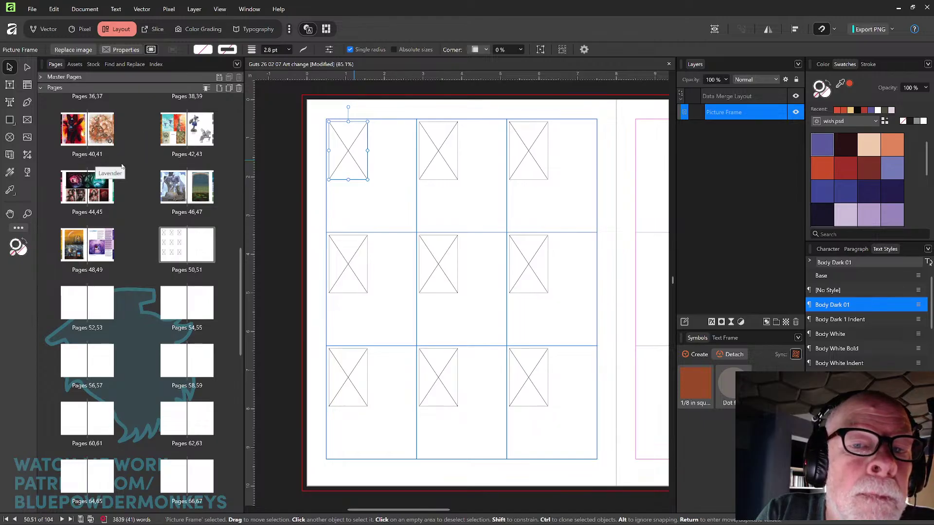
Step: Select the data merge layout and look through the Typography workspace and the index options for related settings
{"action": "left_click", "coordinate": [10, 155]}
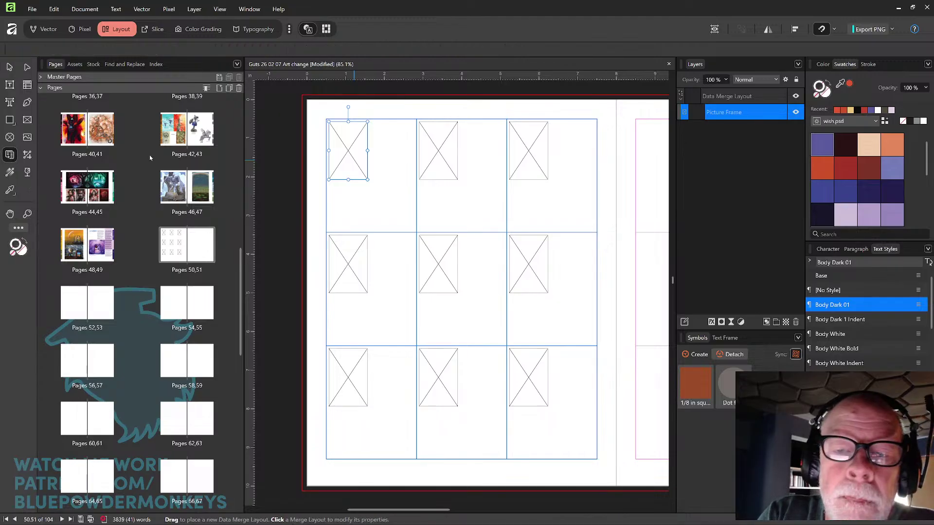
{"action": "left_click", "coordinate": [9, 66]}
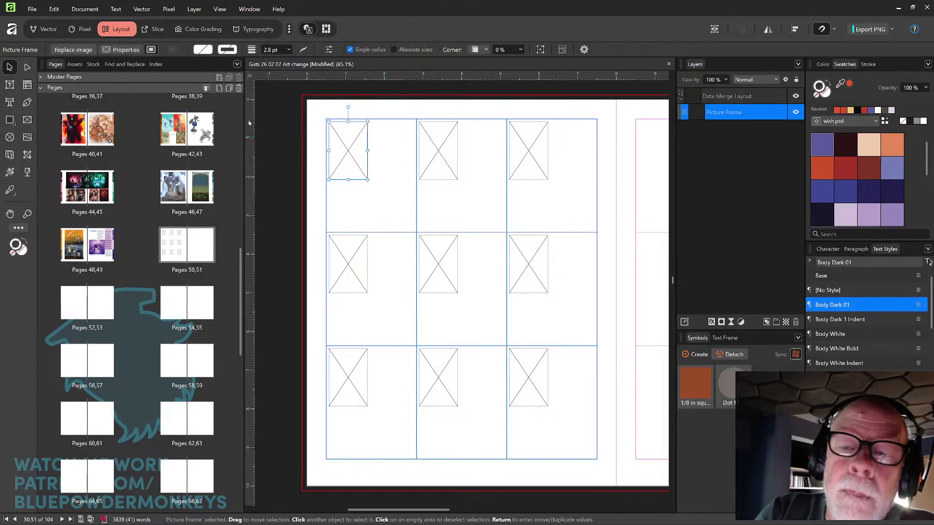
{"action": "left_click", "coordinate": [409, 189]}
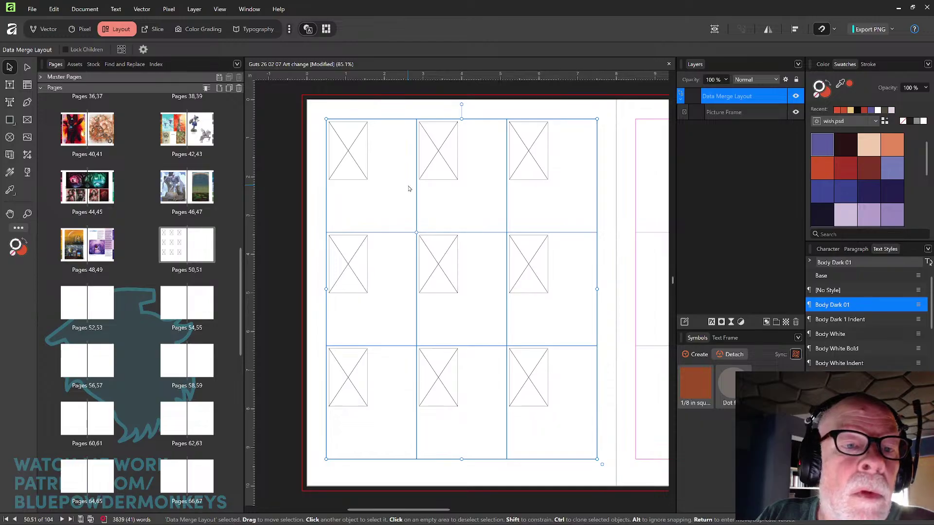
{"action": "left_click", "coordinate": [156, 65]}
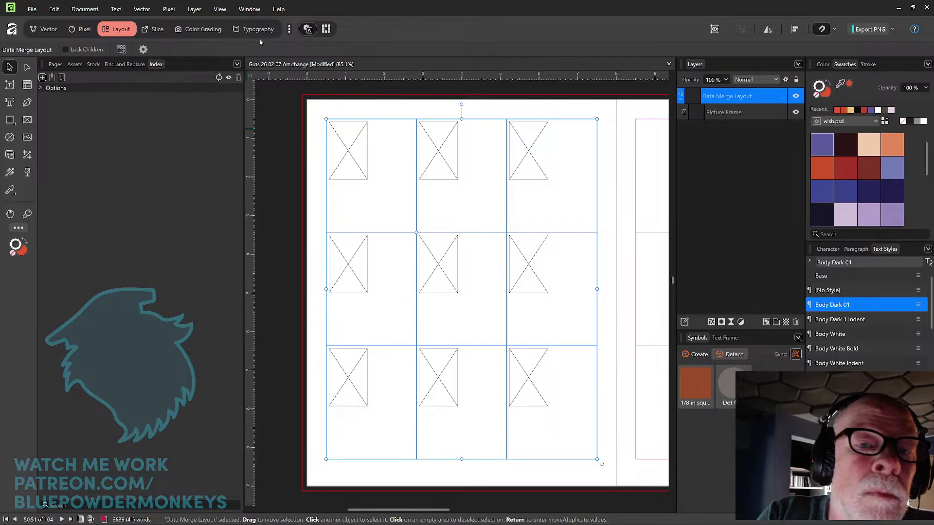
{"action": "left_click", "coordinate": [246, 30]}
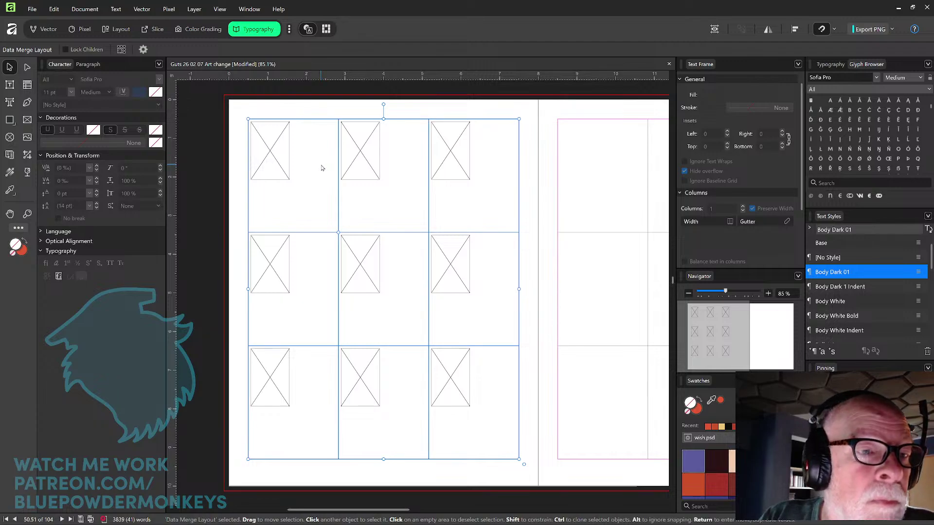
{"action": "left_click", "coordinate": [117, 29]}
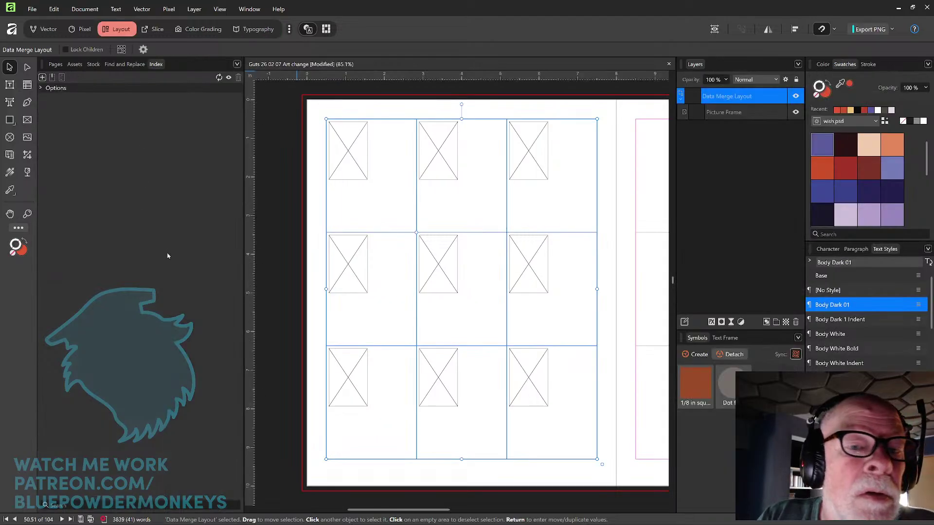
{"action": "left_click", "coordinate": [41, 88]}
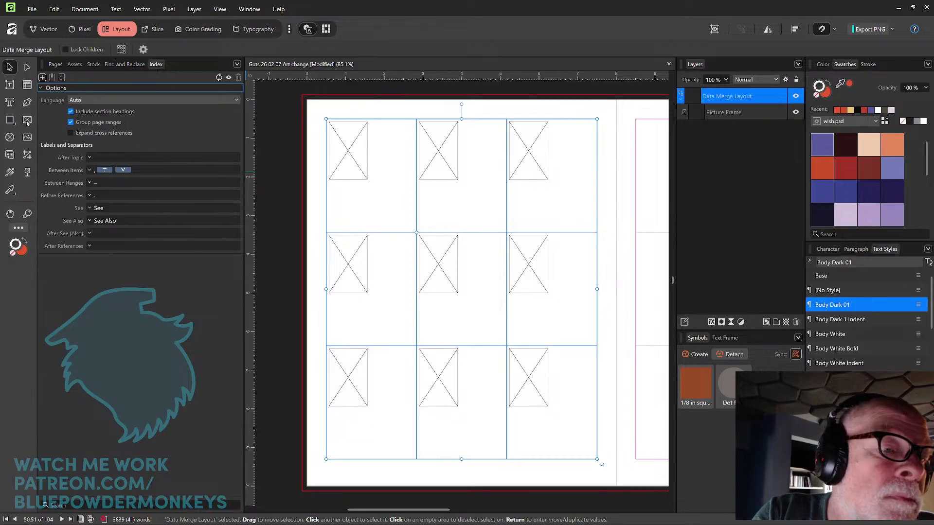
{"action": "left_click", "coordinate": [10, 85]}
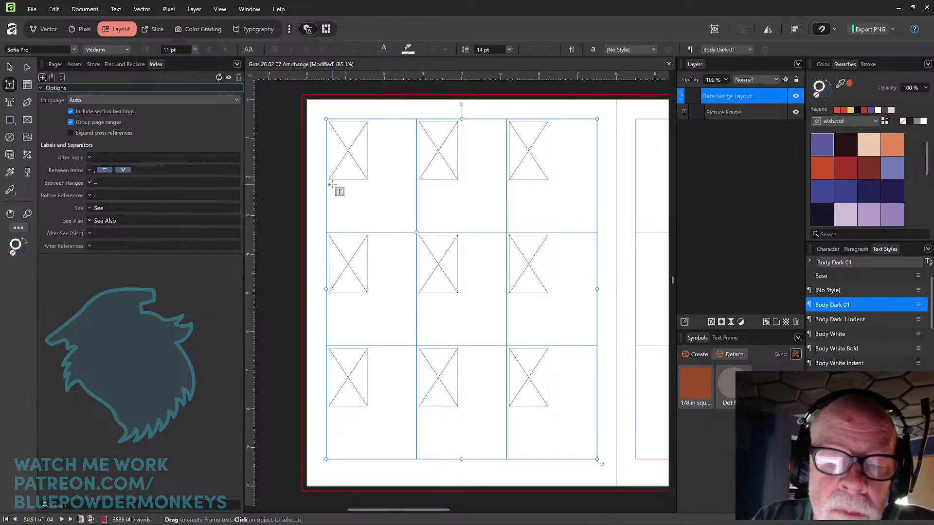
{"action": "left_click_drag", "start_coordinate": [331, 185], "coordinate": [367, 194]}
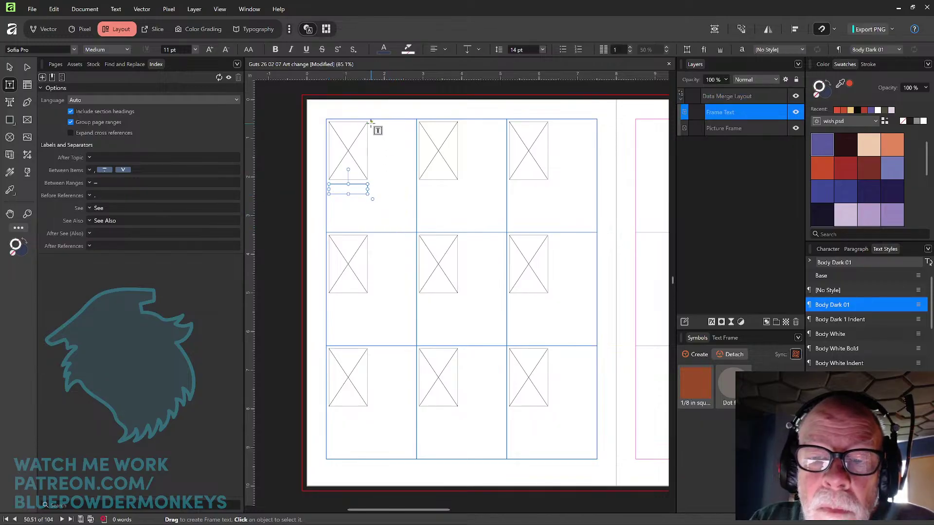
{"action": "left_click_drag", "start_coordinate": [371, 122], "coordinate": [411, 227]}
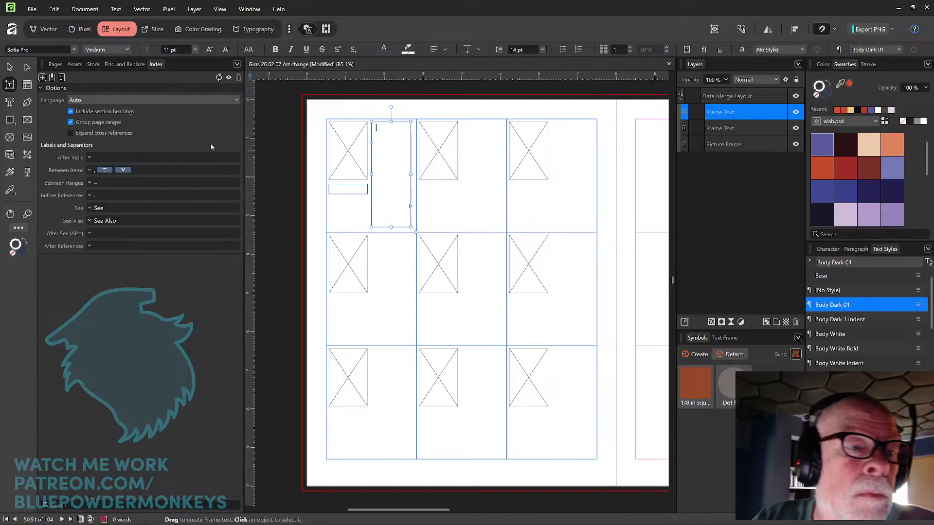
{"action": "left_click", "coordinate": [10, 67]}
{"action": "key", "text": "Delete"}
{"action": "left_click", "coordinate": [386, 211]}
{"action": "key", "text": "Delete"}
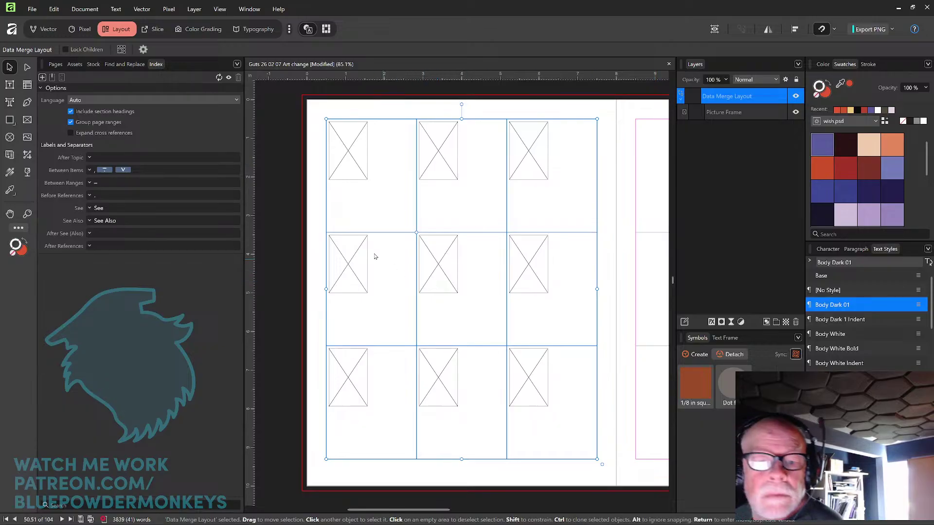
Step: Add a rounded rectangle bar about 2.1 in wide inside the merge layout's first cell and position it along the cell's bottom edge
{"action": "left_click", "coordinate": [9, 154]}
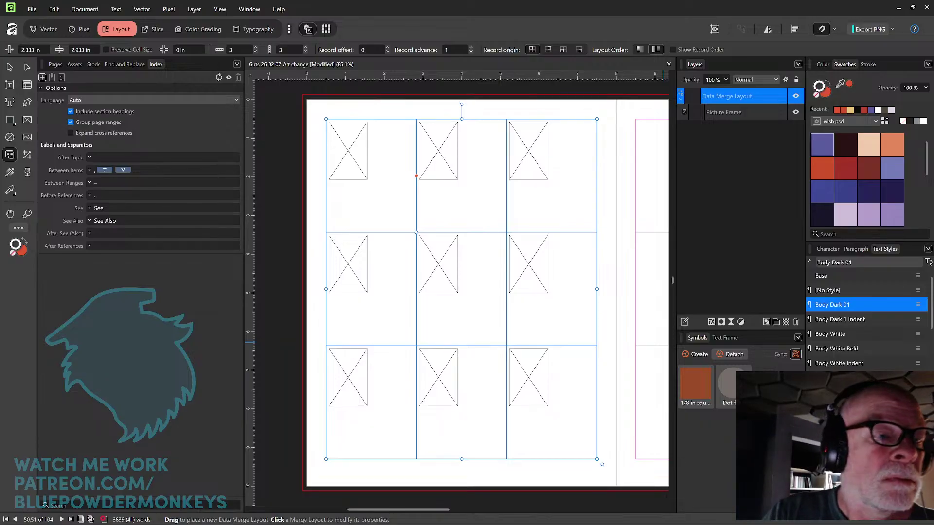
{"action": "left_click", "coordinate": [10, 120]}
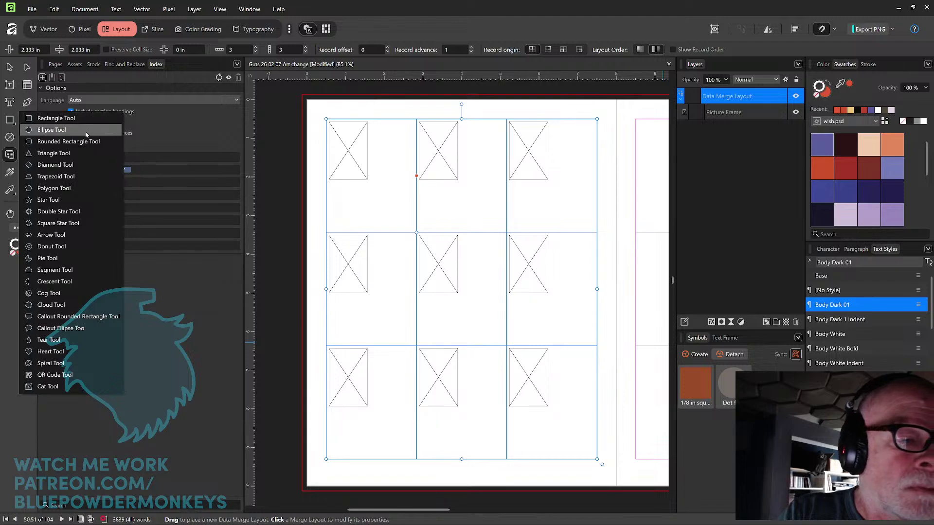
{"action": "left_click", "coordinate": [69, 141]}
{"action": "left_click_drag", "start_coordinate": [329, 186], "coordinate": [411, 195]}
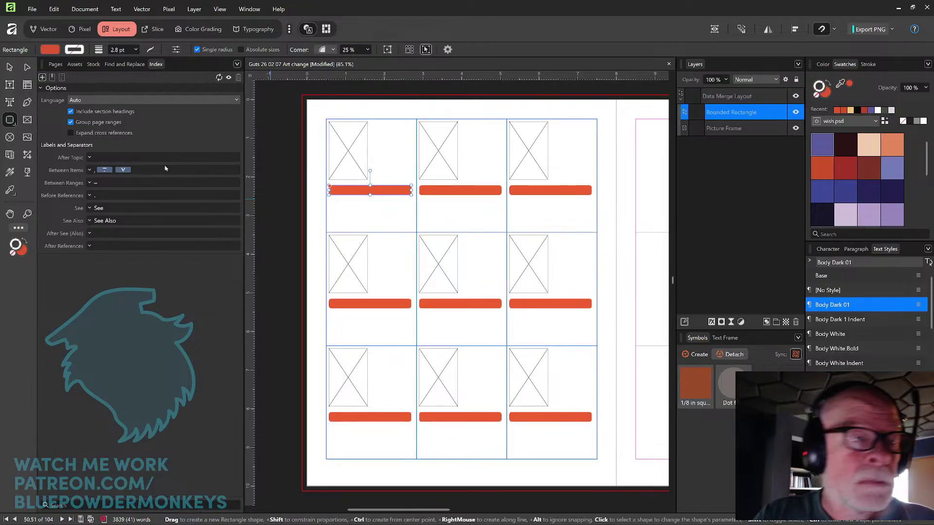
{"action": "key", "text": "v"}
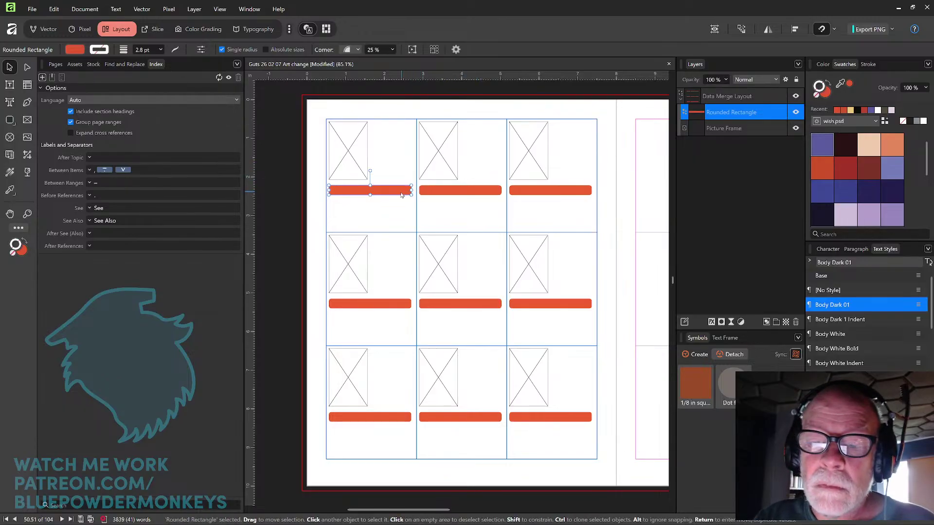
{"action": "left_click_drag", "start_coordinate": [402, 193], "coordinate": [404, 226]}
{"action": "left_click", "coordinate": [282, 247]}
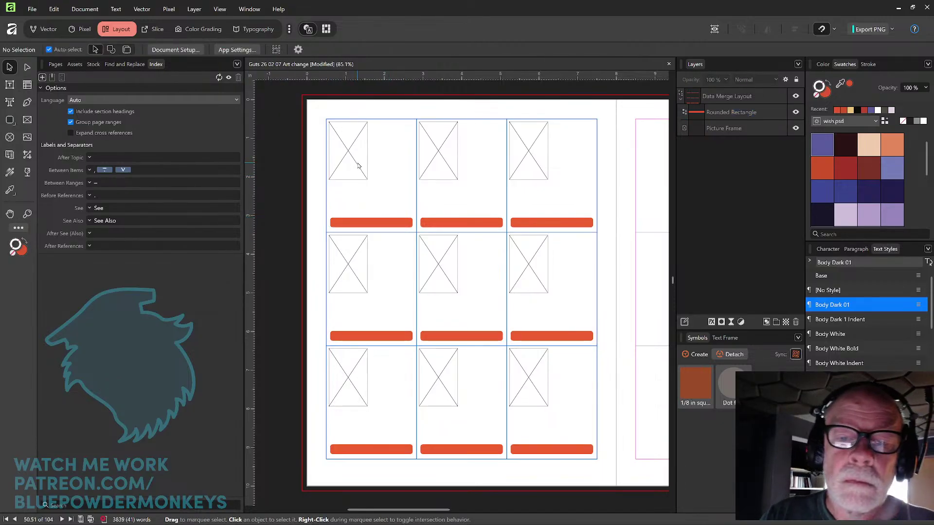
Step: Draw a text frame covering the merge layout's first cell, over the picture frame and the rounded bar
{"action": "key", "text": "t"}
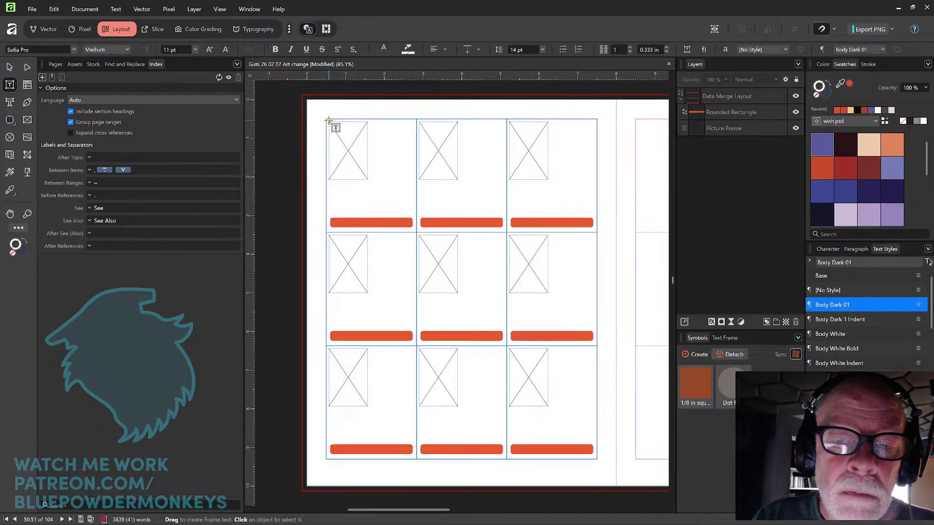
{"action": "left_click_drag", "start_coordinate": [329, 120], "coordinate": [417, 233]}
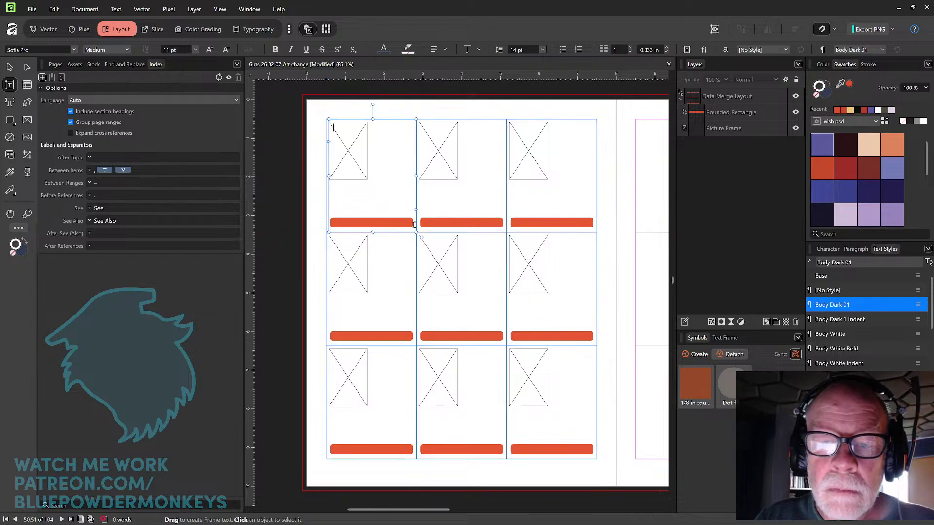
{"action": "left_click", "coordinate": [9, 68]}
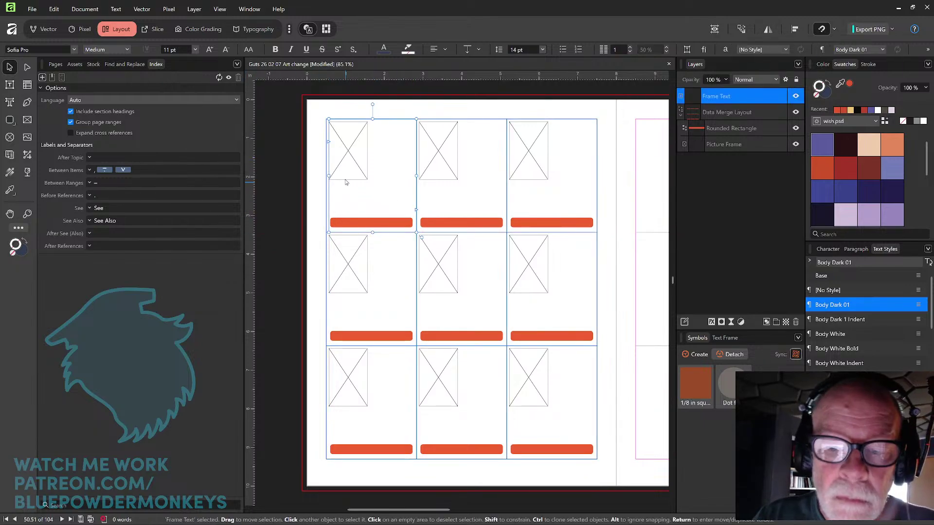
Step: Extend the text frame's left edge to the first cell's border and send the frame behind the picture frame and bar
{"action": "left_click_drag", "start_coordinate": [329, 176], "coordinate": [326, 175]}
{"action": "mouse_move", "coordinate": [372, 119]}
{"action": "left_mouse_down"}
{"action": "mouse_move", "coordinate": [373, 110]}
{"action": "mouse_move", "coordinate": [371, 119]}
{"action": "left_mouse_up"}
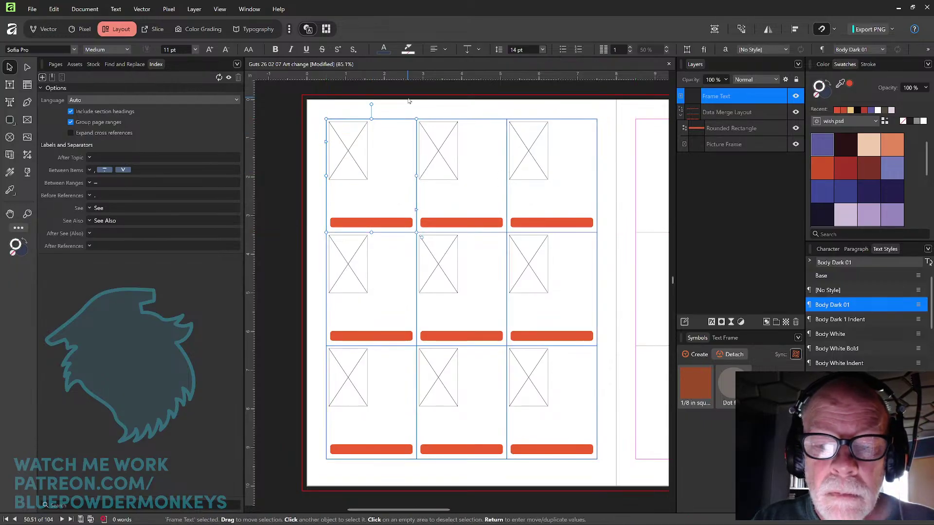
{"action": "double_click", "coordinate": [365, 166]}
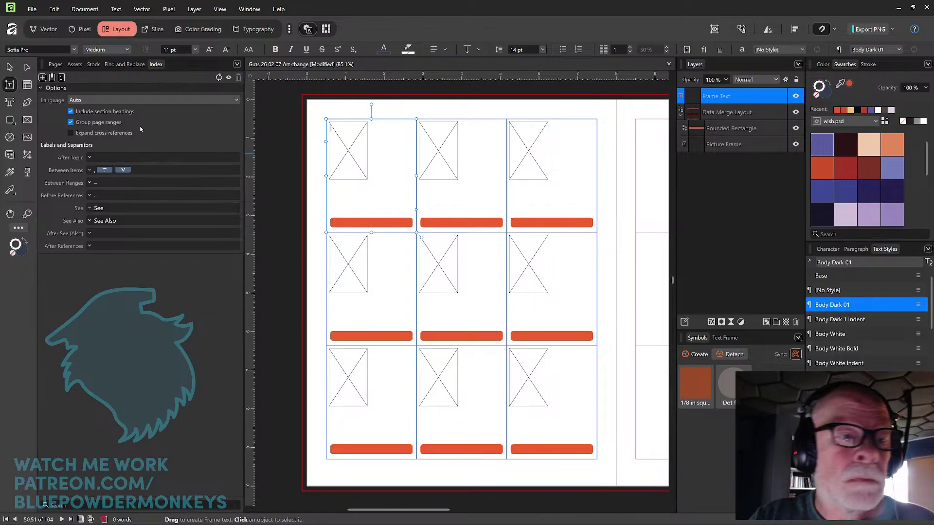
{"action": "left_click", "coordinate": [10, 68]}
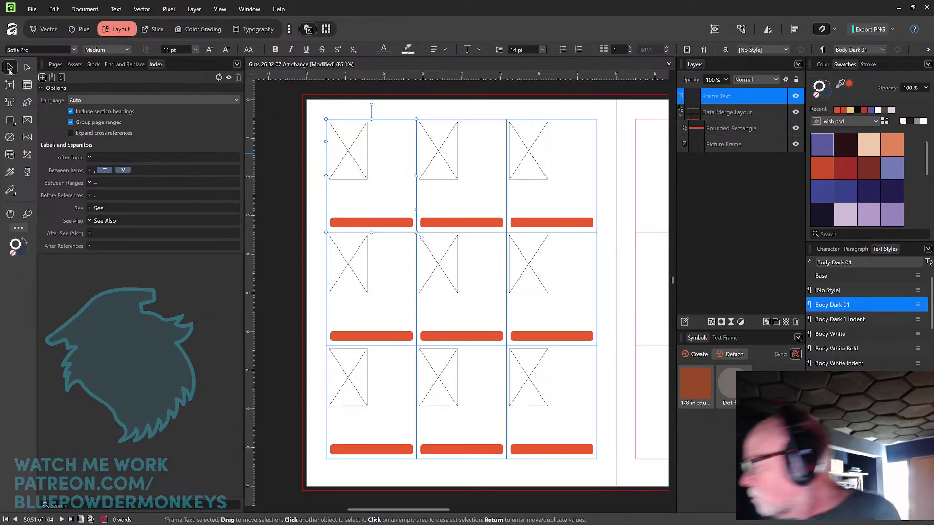
{"action": "key", "text": "ctrl+shift+bracketleft"}
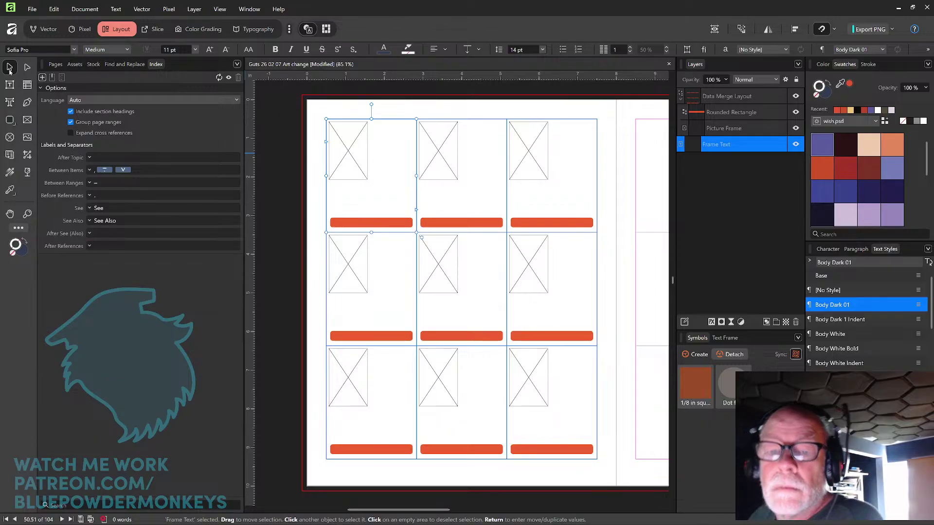
Step: Nest the text frame inside the data merge layout, beneath the picture frame, and show its text frame settings
{"action": "left_click", "coordinate": [364, 155]}
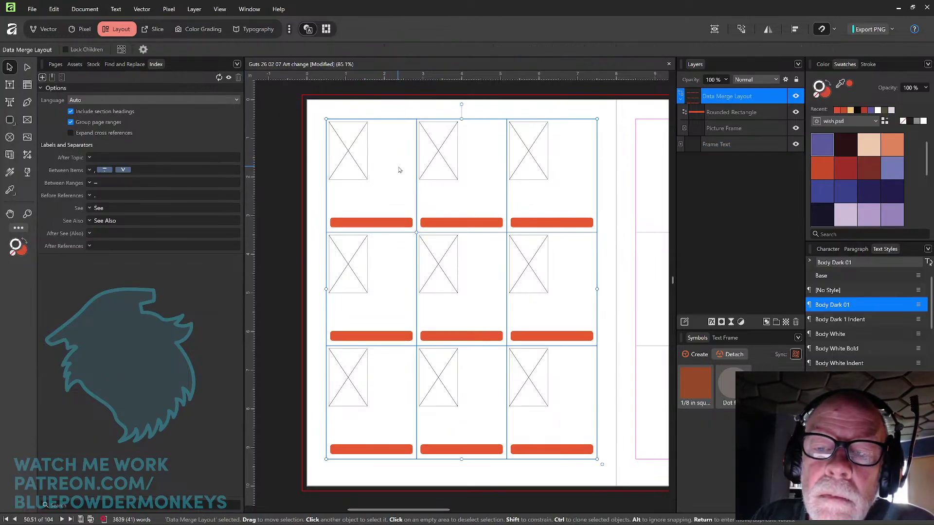
{"action": "mouse_move", "coordinate": [398, 168]}
{"action": "left_mouse_down"}
{"action": "mouse_move", "coordinate": [384, 181]}
{"action": "mouse_move", "coordinate": [398, 168]}
{"action": "left_mouse_up"}
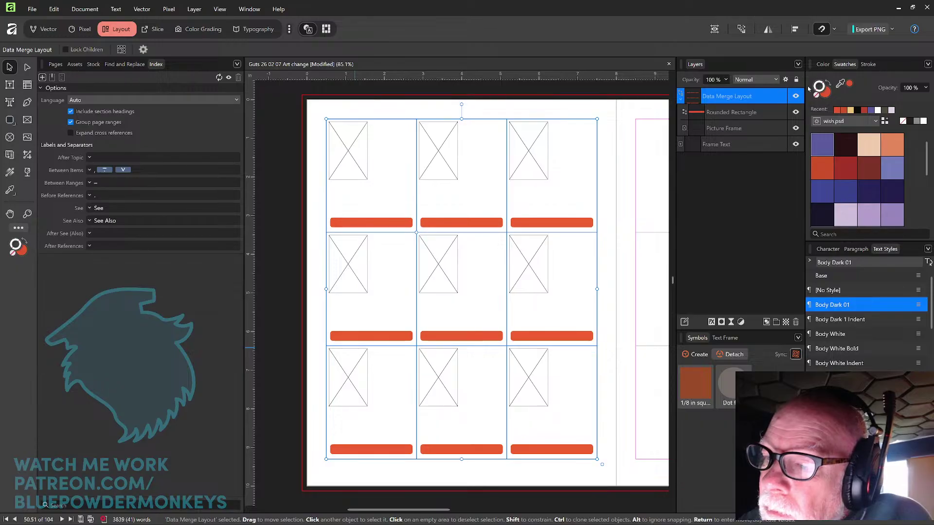
{"action": "left_click_drag", "start_coordinate": [714, 145], "coordinate": [775, 96]}
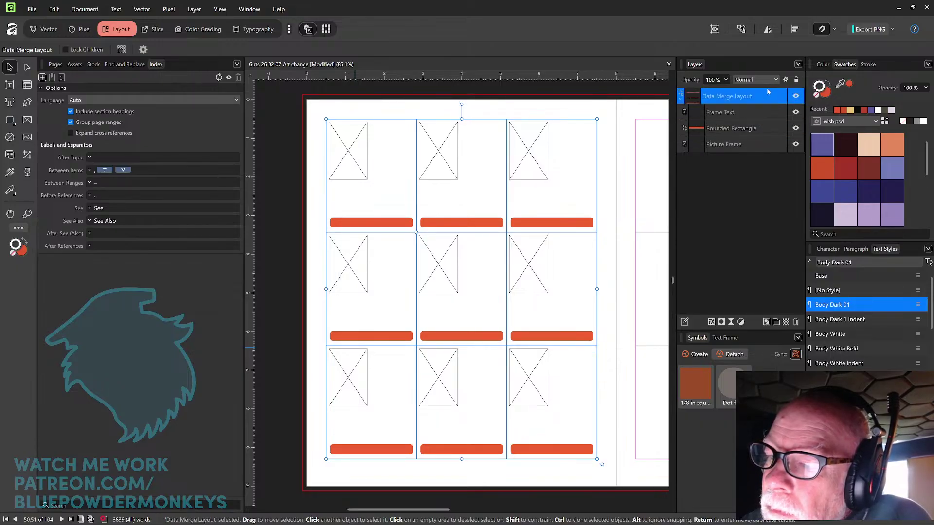
{"action": "left_click", "coordinate": [758, 145]}
{"action": "key", "text": "ctrl+z"}
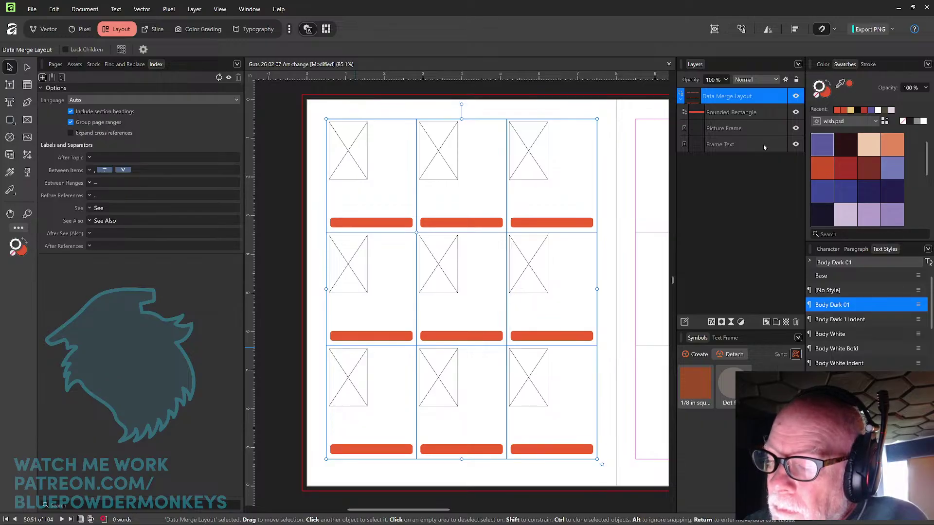
{"action": "left_click", "coordinate": [767, 144]}
{"action": "left_click", "coordinate": [725, 338]}
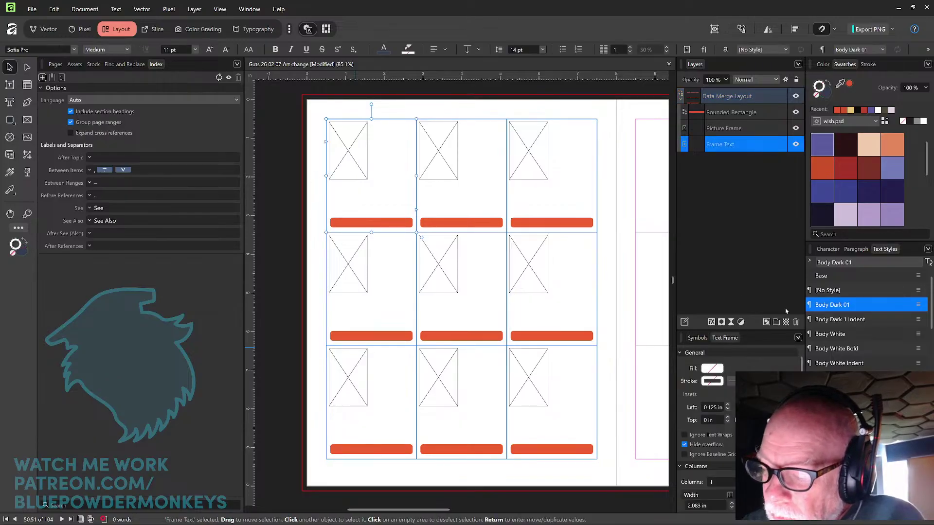
Step: Set the text wrap style of the first cell's picture frame to Square
{"action": "left_click", "coordinate": [755, 129]}
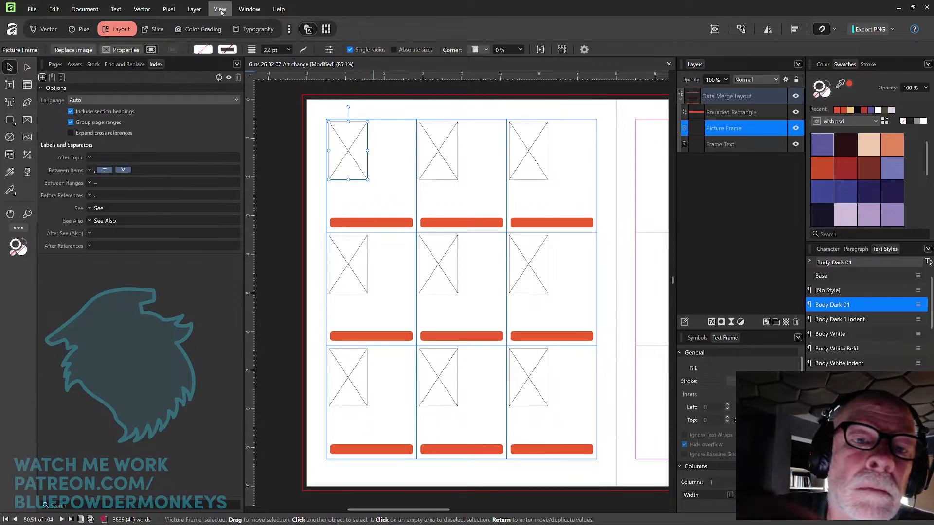
{"action": "left_click", "coordinate": [221, 11]}
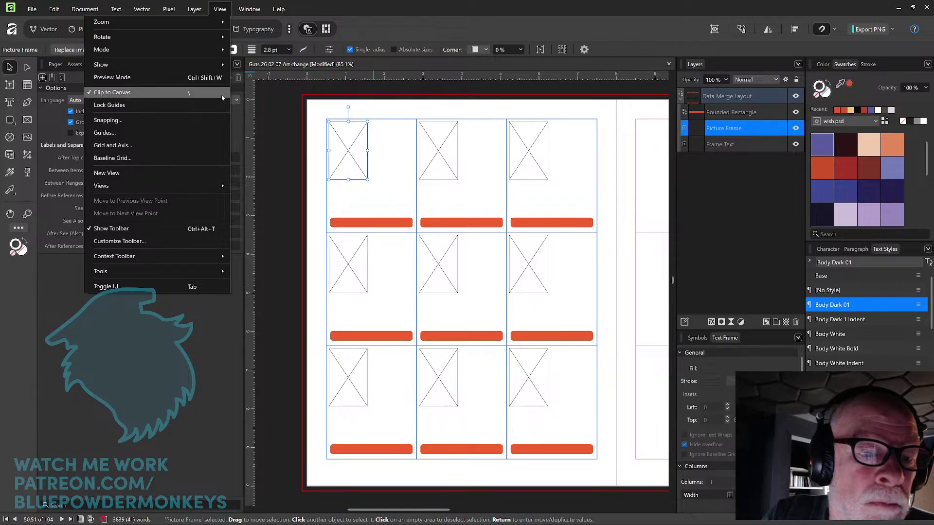
{"action": "mouse_move", "coordinate": [248, 11]}
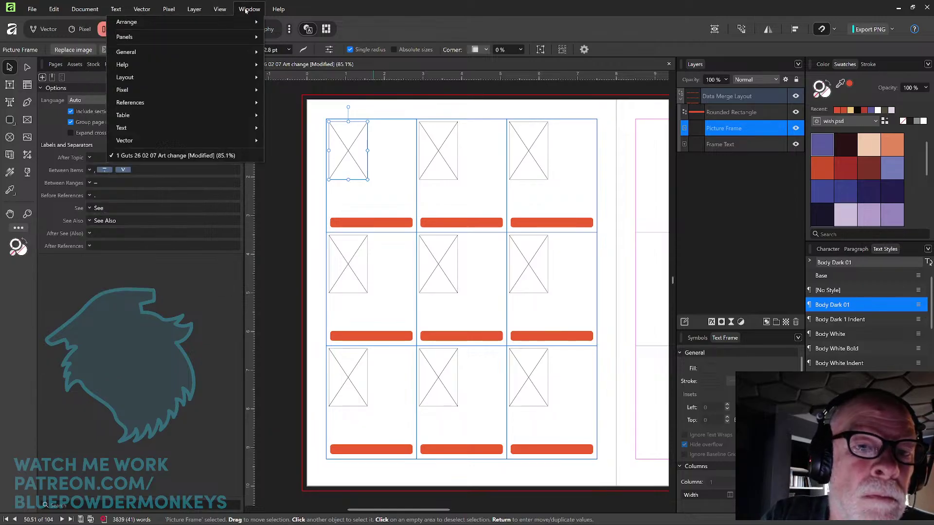
{"action": "mouse_move", "coordinate": [241, 127]}
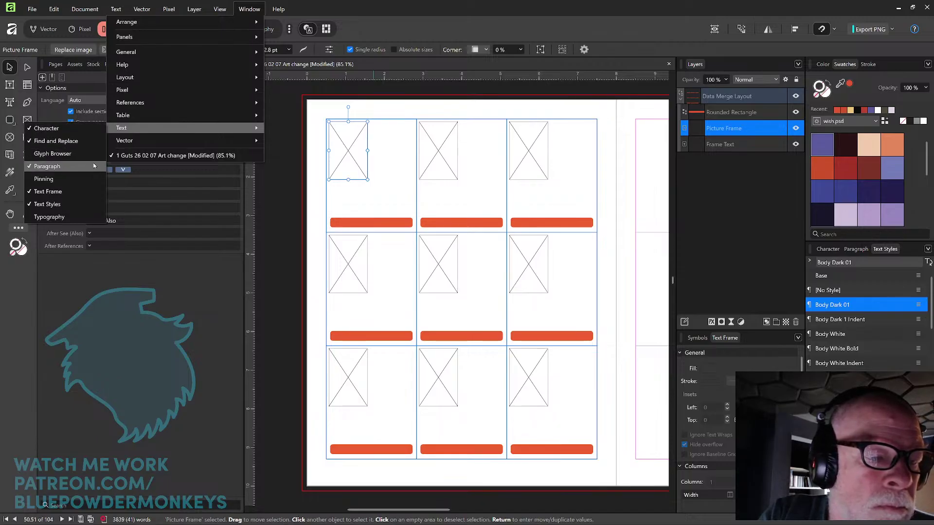
{"action": "left_click", "coordinate": [690, 36]}
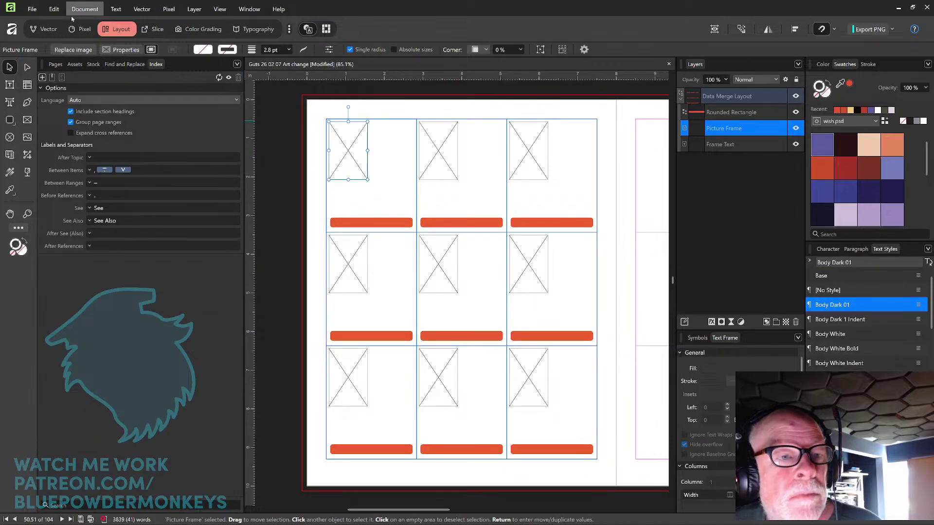
{"action": "left_click", "coordinate": [115, 9]}
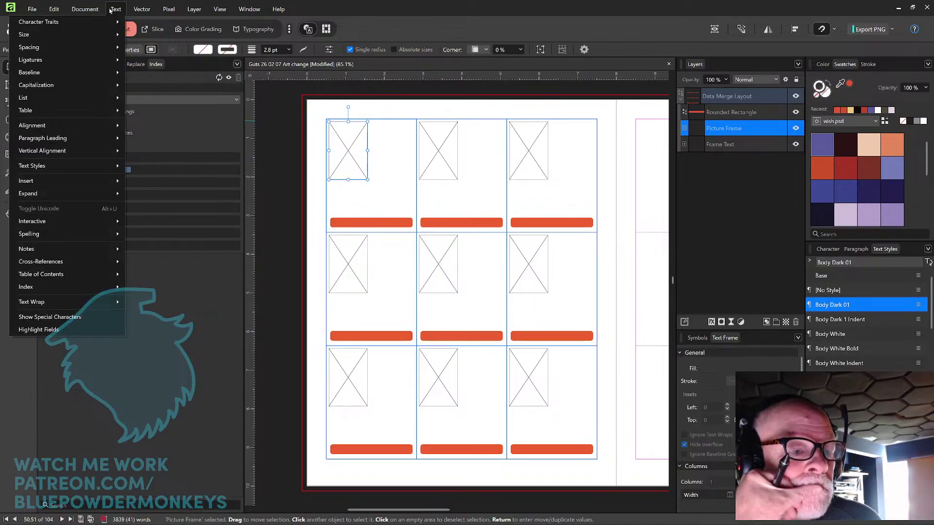
{"action": "mouse_move", "coordinate": [97, 10]}
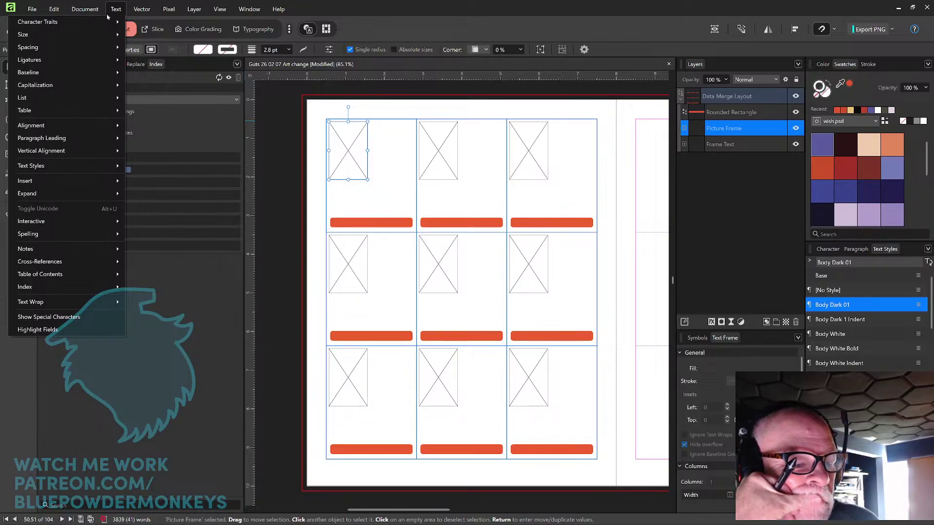
{"action": "mouse_move", "coordinate": [112, 185]}
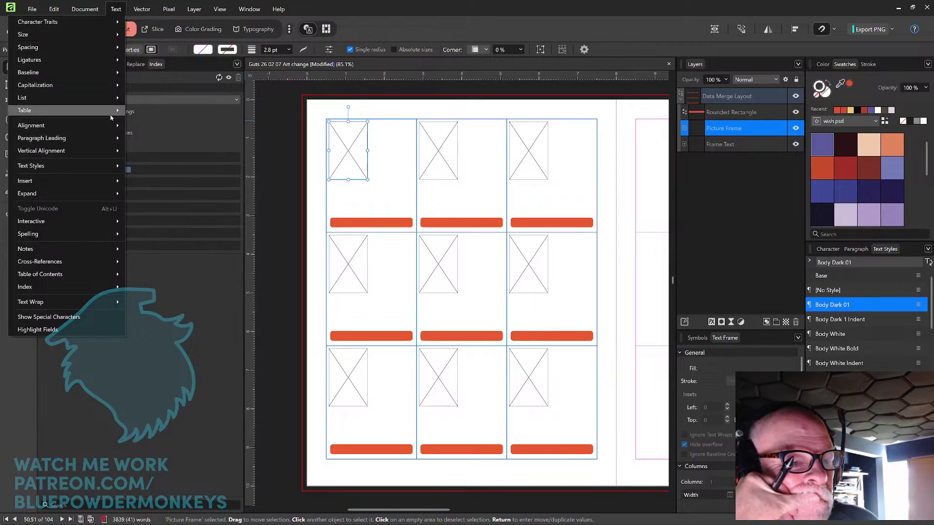
{"action": "mouse_move", "coordinate": [110, 108]}
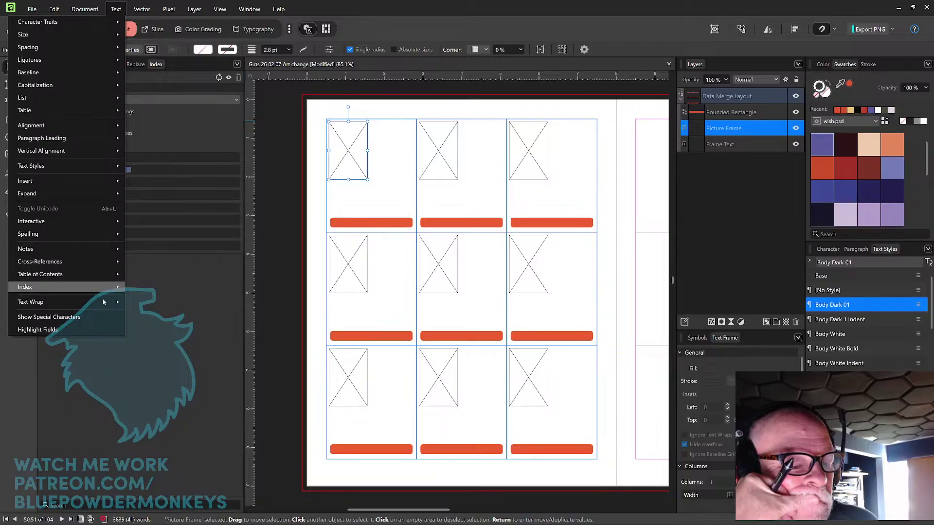
{"action": "mouse_move", "coordinate": [106, 307]}
{"action": "left_click", "coordinate": [159, 303]}
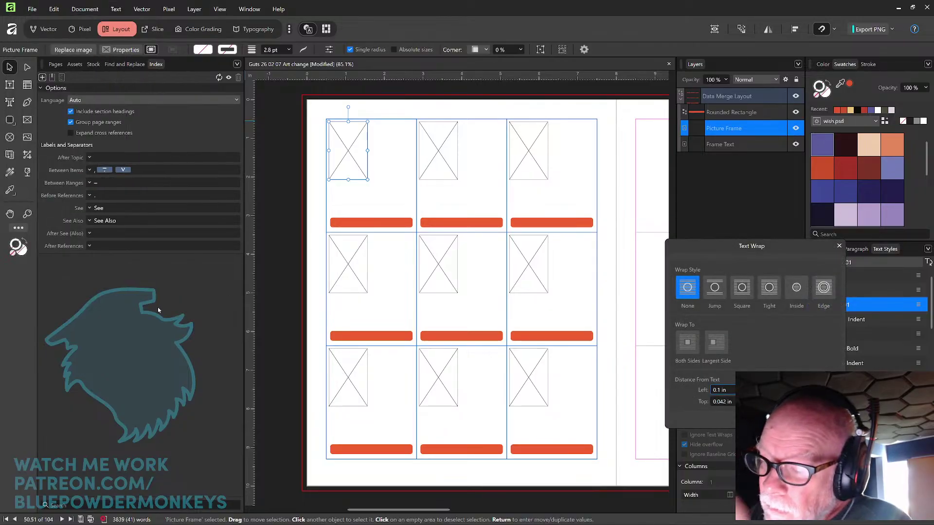
{"action": "left_click", "coordinate": [742, 290]}
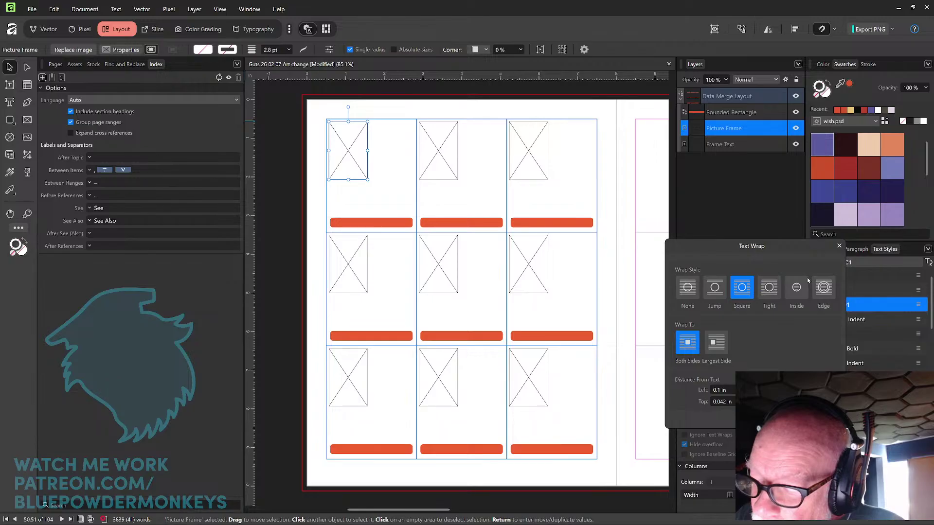
{"action": "left_click_drag", "start_coordinate": [794, 248], "coordinate": [803, 112]}
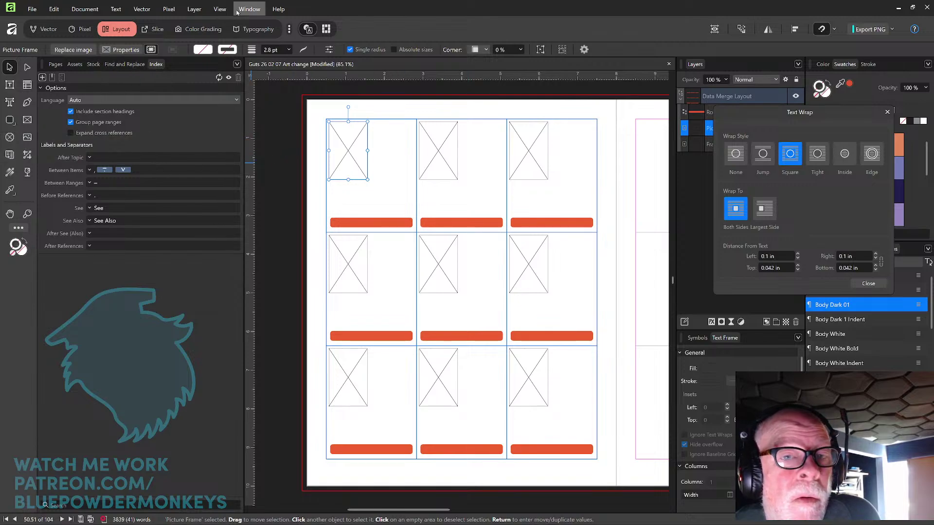
Step: Show the Data Merge panel and check its entry in the panel customisation list
{"action": "left_click", "coordinate": [220, 10]}
{"action": "mouse_move", "coordinate": [251, 13]}
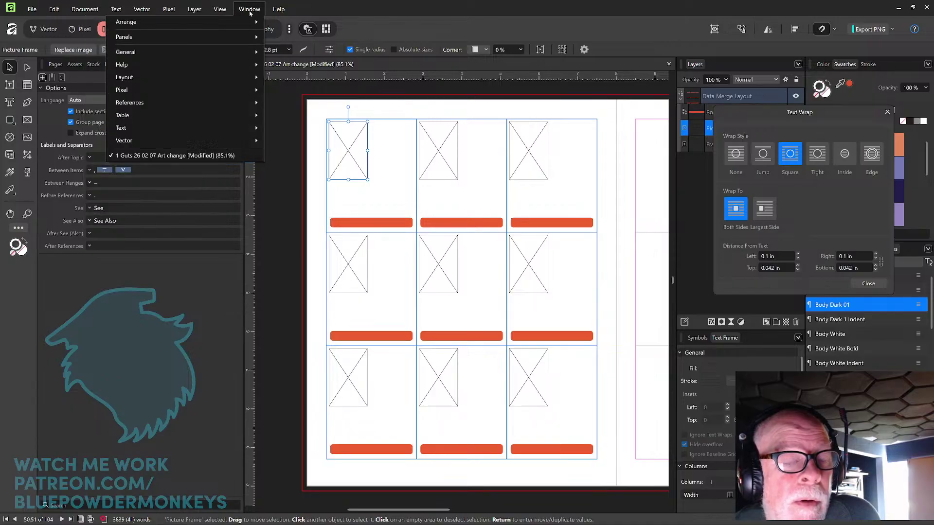
{"action": "mouse_move", "coordinate": [244, 38]}
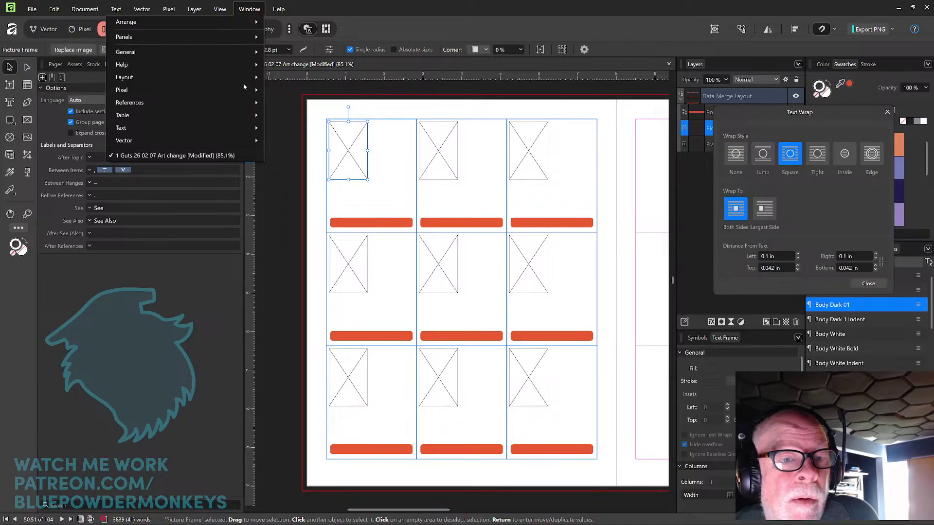
{"action": "mouse_move", "coordinate": [244, 81]}
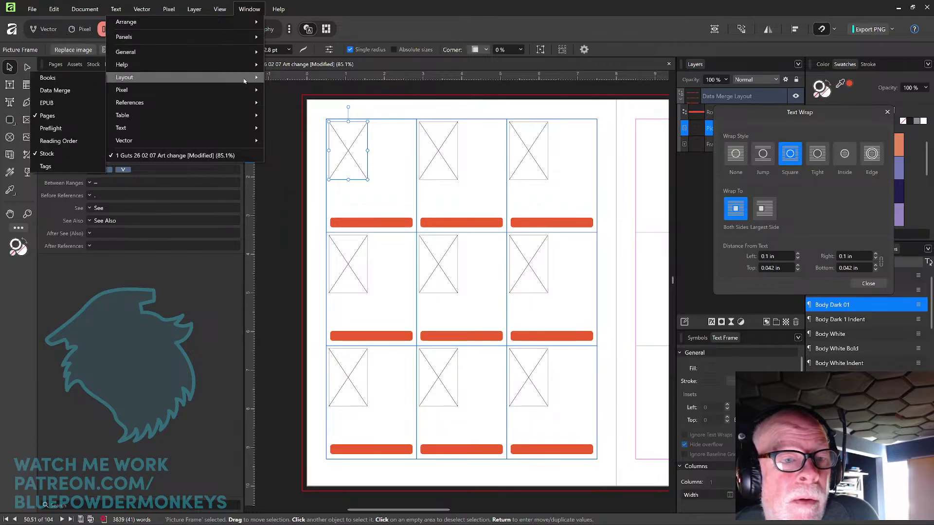
{"action": "left_click", "coordinate": [76, 91]}
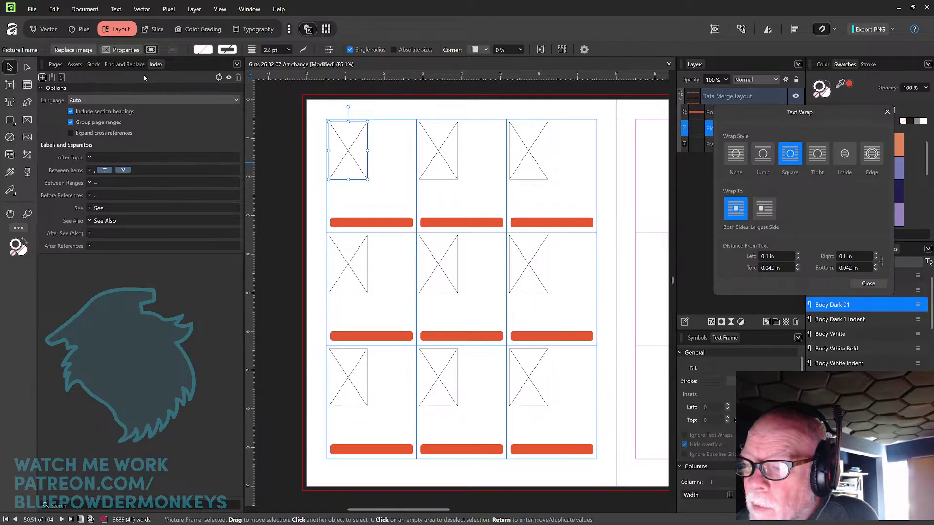
{"action": "left_click", "coordinate": [237, 65]}
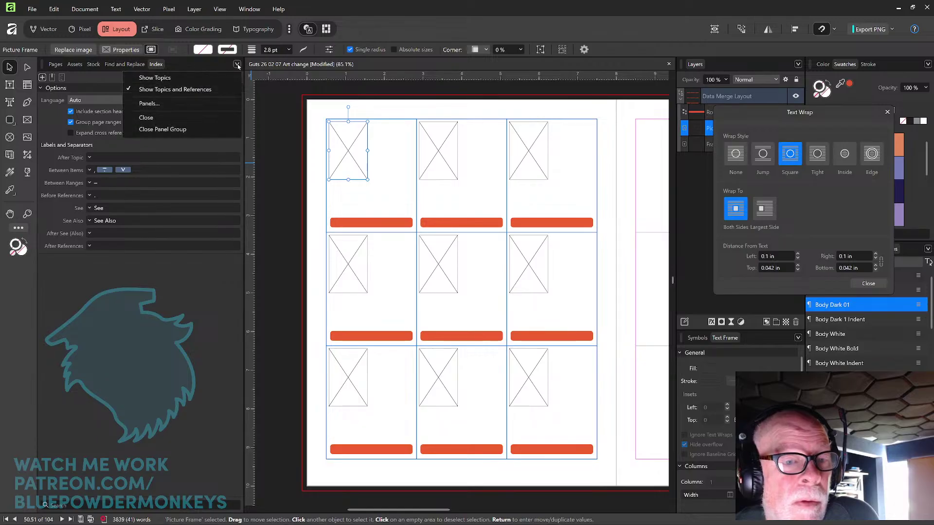
{"action": "left_click", "coordinate": [219, 106]}
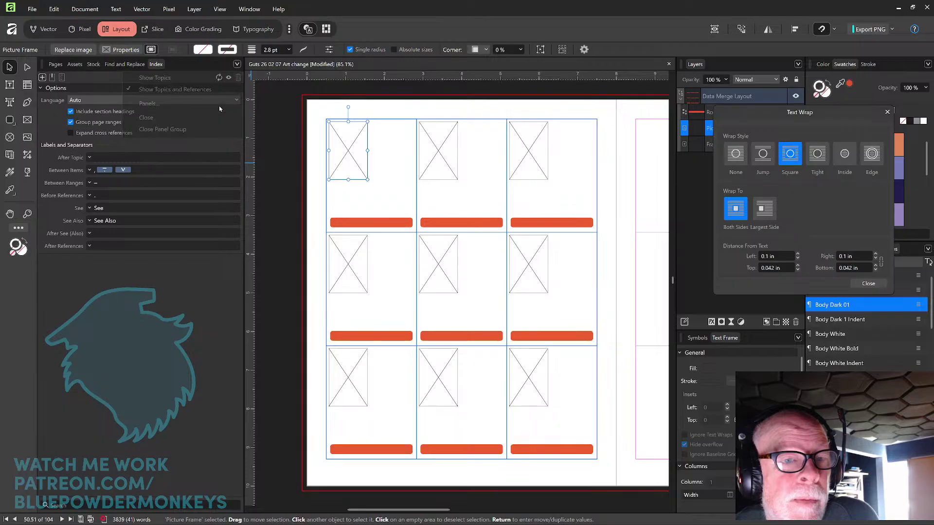
{"action": "scroll", "coordinate": [440, 310], "scroll_direction": "down", "scroll_amount": 3}
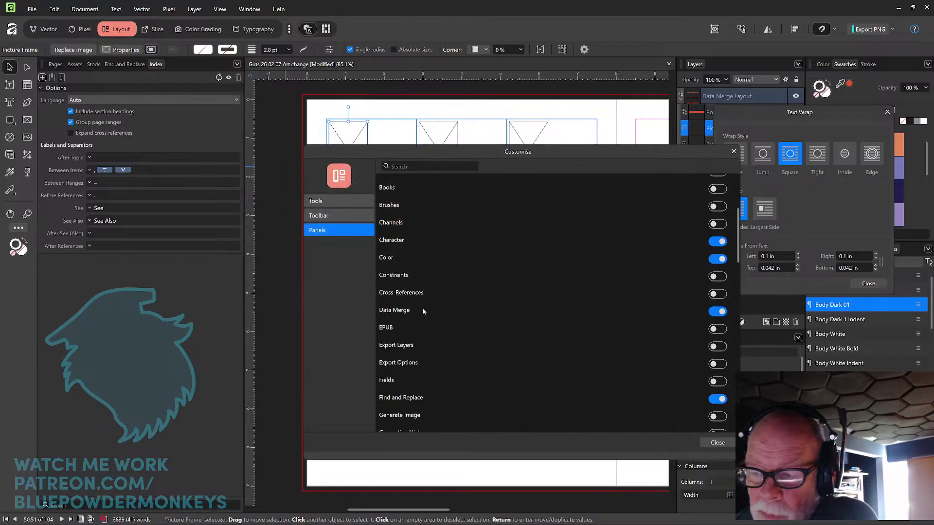
{"action": "left_click", "coordinate": [716, 442]}
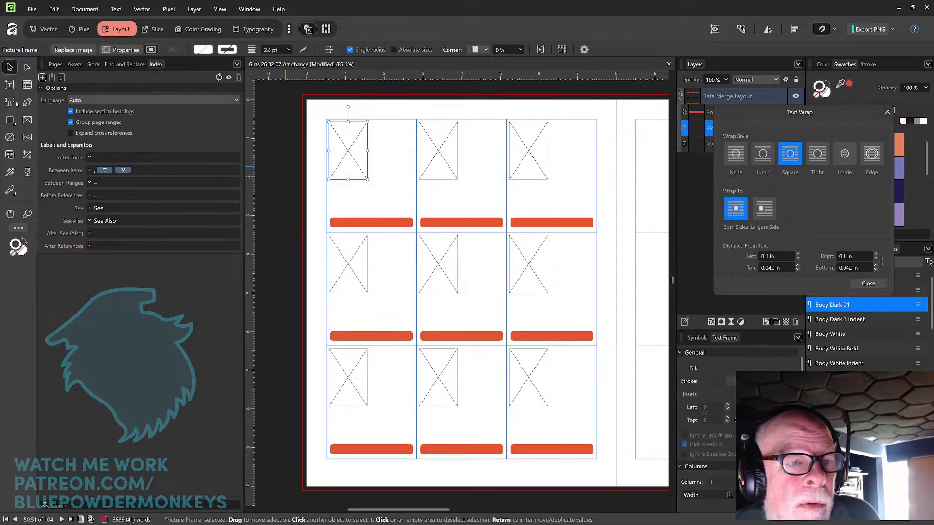
{"action": "left_click", "coordinate": [9, 155]}
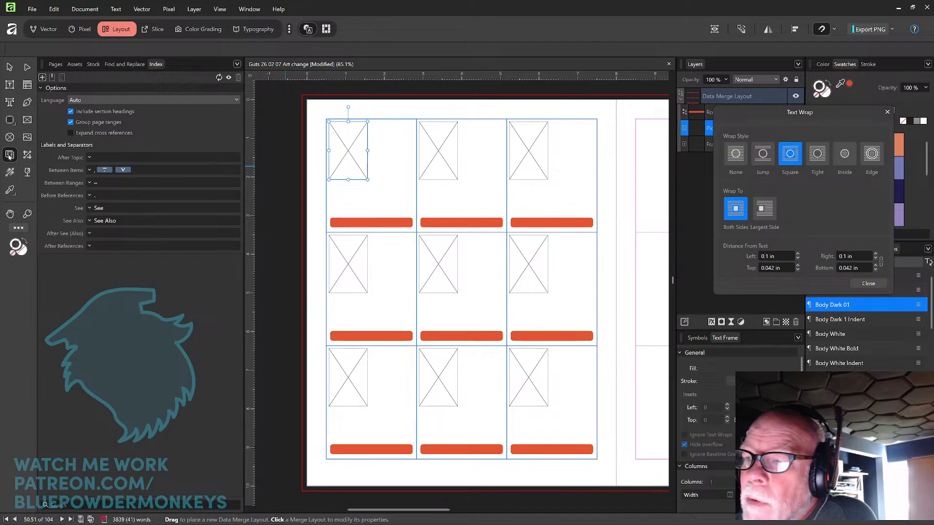
Step: Close the text wrap settings and enter "Sample Text" in the first cell's text frame
{"action": "left_click", "coordinate": [887, 113]}
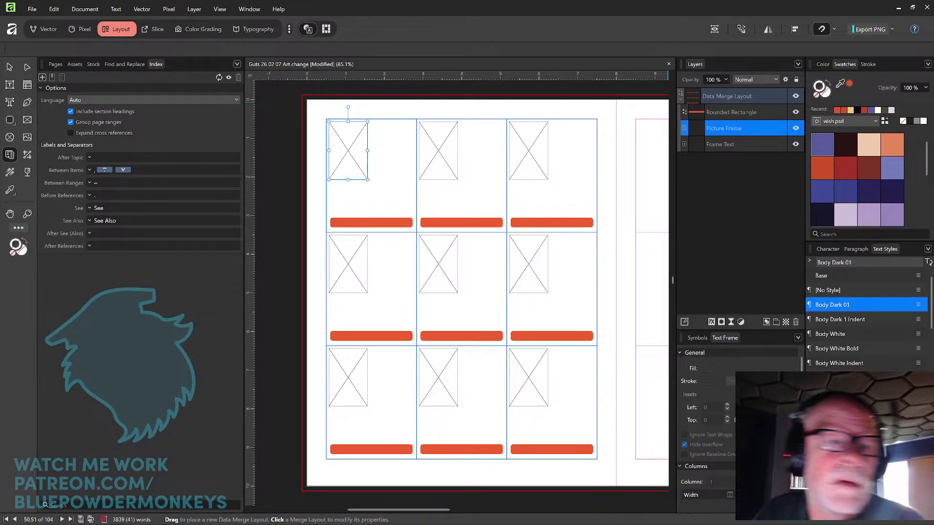
{"action": "left_click", "coordinate": [10, 85]}
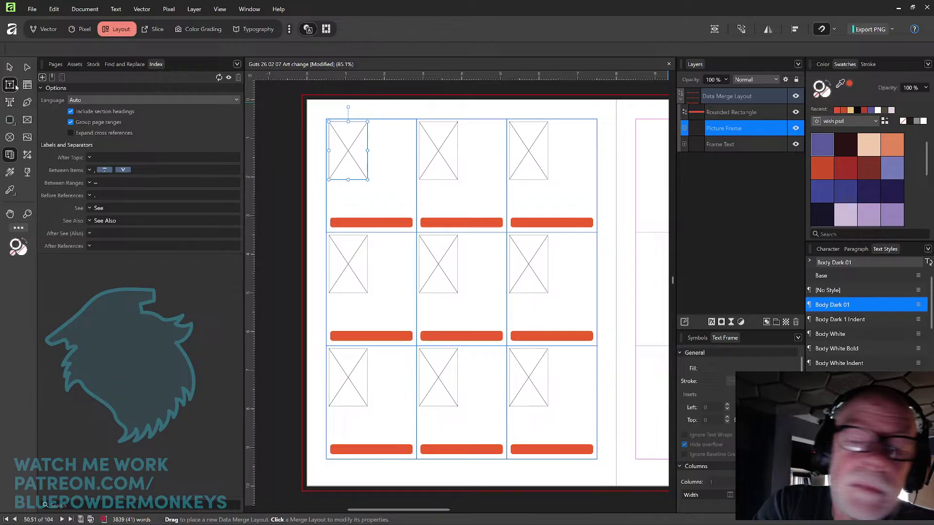
{"action": "left_click", "coordinate": [397, 128]}
{"action": "type", "text": "Sam"}
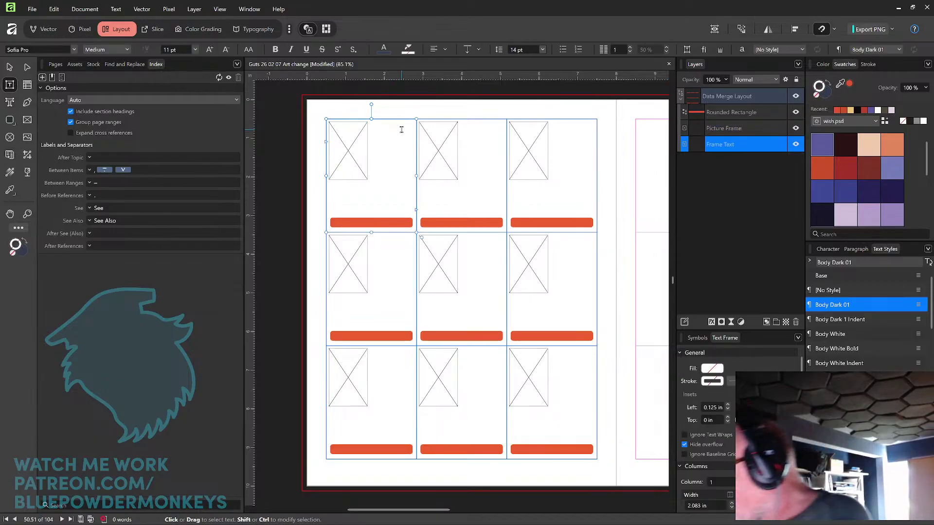
{"action": "type", "text": "ple Text"}
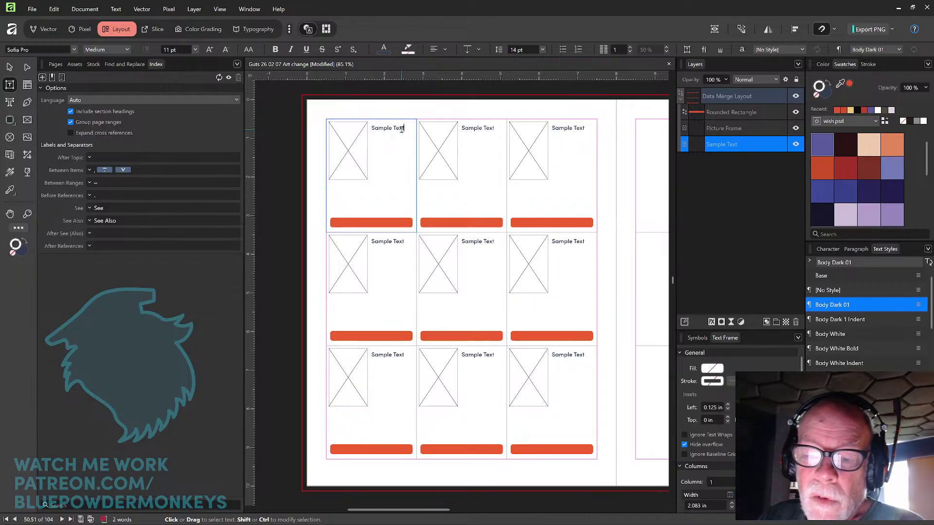
{"action": "key", "text": "Escape"}
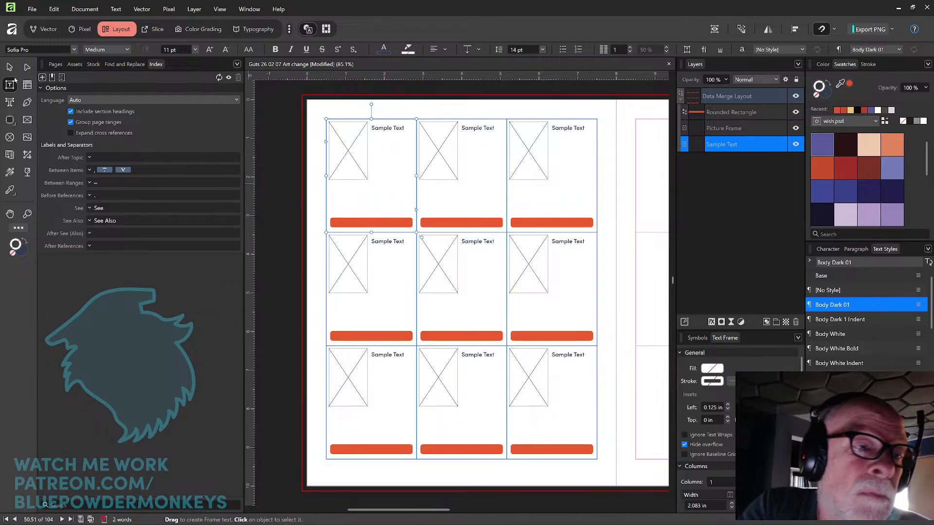
Step: Shorten the first cell's text frame so its lower edge ends above the coloured bar
{"action": "key", "text": "v"}
{"action": "left_click", "coordinate": [402, 222]}
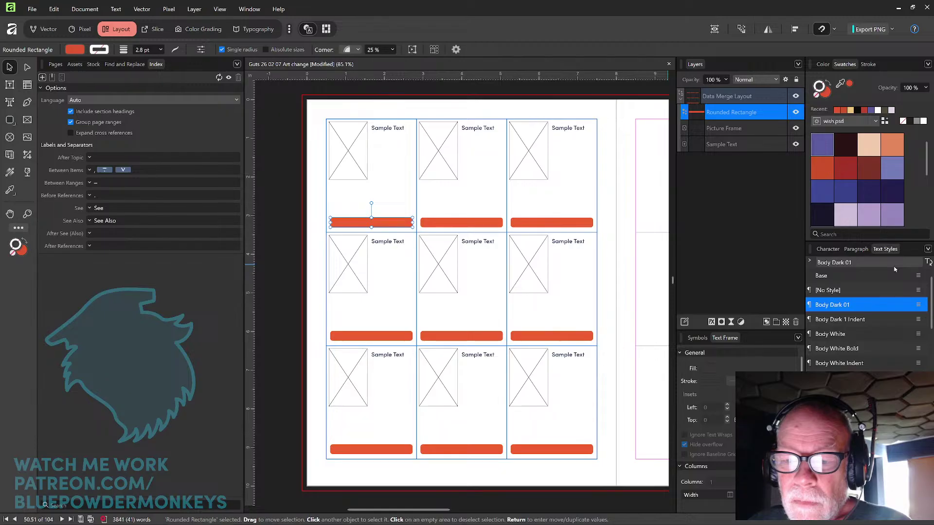
{"action": "left_click", "coordinate": [392, 197]}
{"action": "left_click_drag", "start_coordinate": [371, 231], "coordinate": [372, 217]}
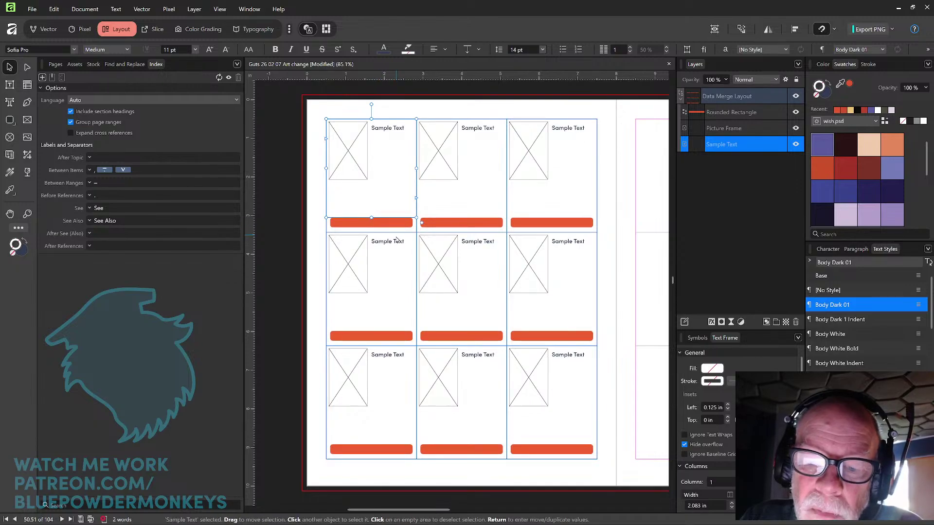
Step: Move the coloured bar slightly down in the first cell, into the strip beneath the shortened text frame
{"action": "key", "text": "Escape"}
{"action": "left_click", "coordinate": [378, 227]}
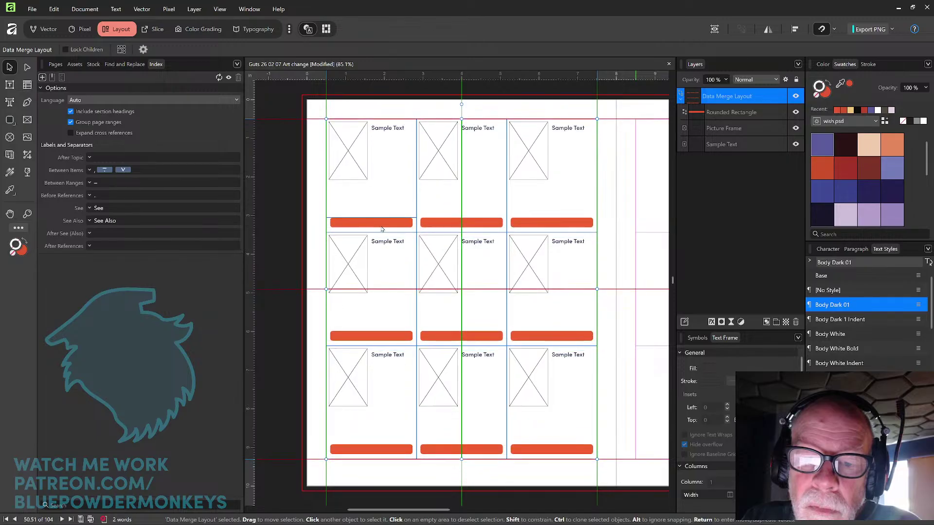
{"action": "double_click", "coordinate": [397, 228]}
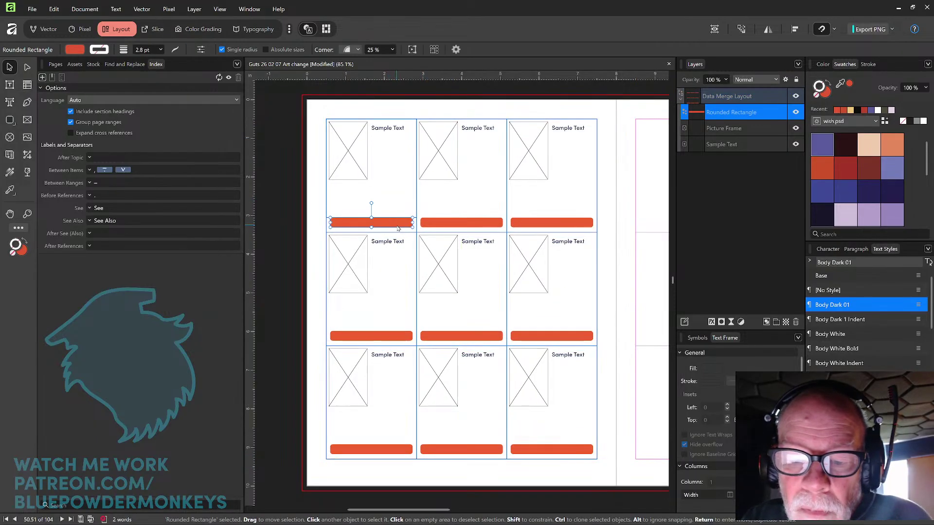
{"action": "left_click_drag", "start_coordinate": [397, 234], "coordinate": [397, 231]}
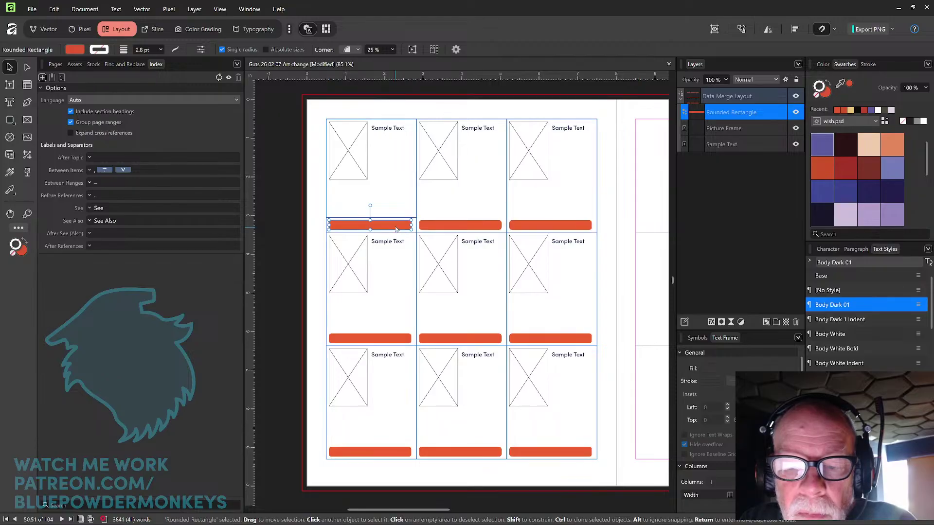
Step: Delete the coloured rounded bar from the data merge layout
{"action": "scroll", "coordinate": [395, 223], "scroll_direction": "up", "scroll_amount": 3}
{"action": "left_click_drag", "start_coordinate": [394, 253], "coordinate": [589, 252]}
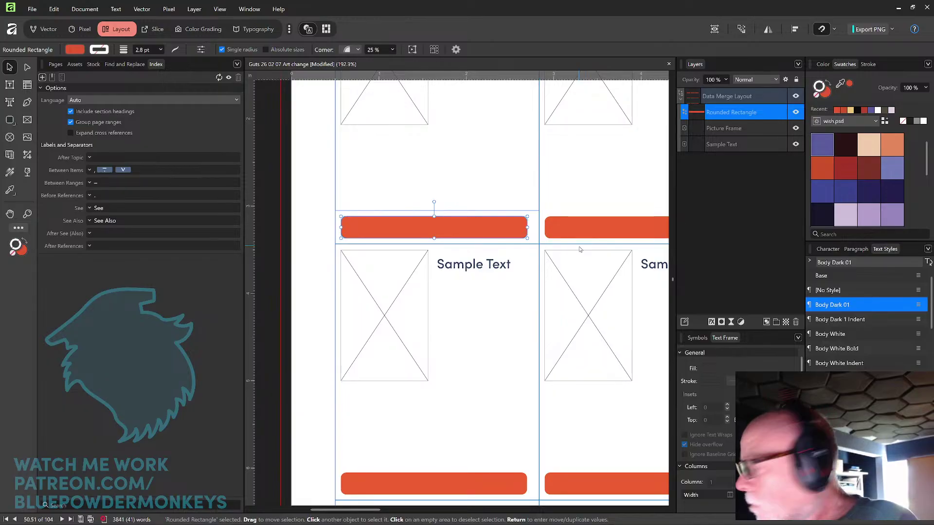
{"action": "key", "text": "Delete"}
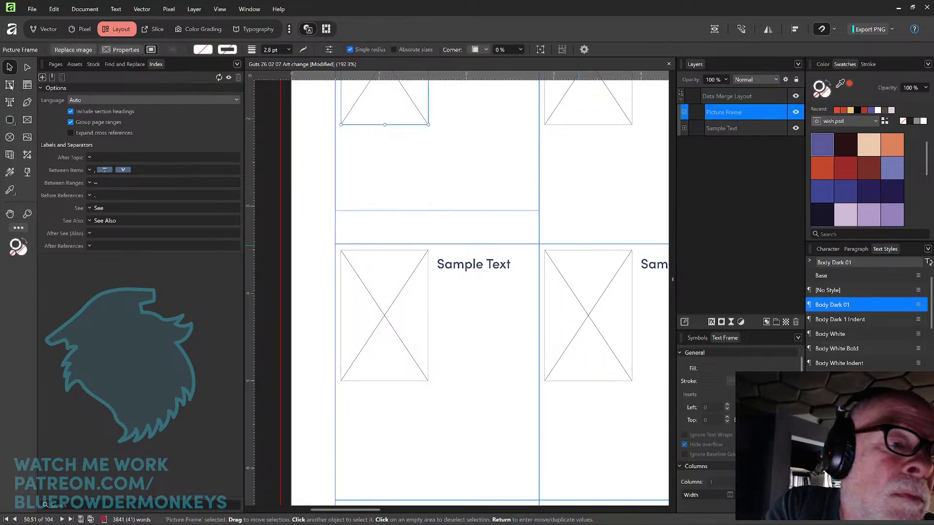
Step: Draw a new text frame across the full width of the empty strip beneath the first cell's text frame
{"action": "key", "text": "t"}
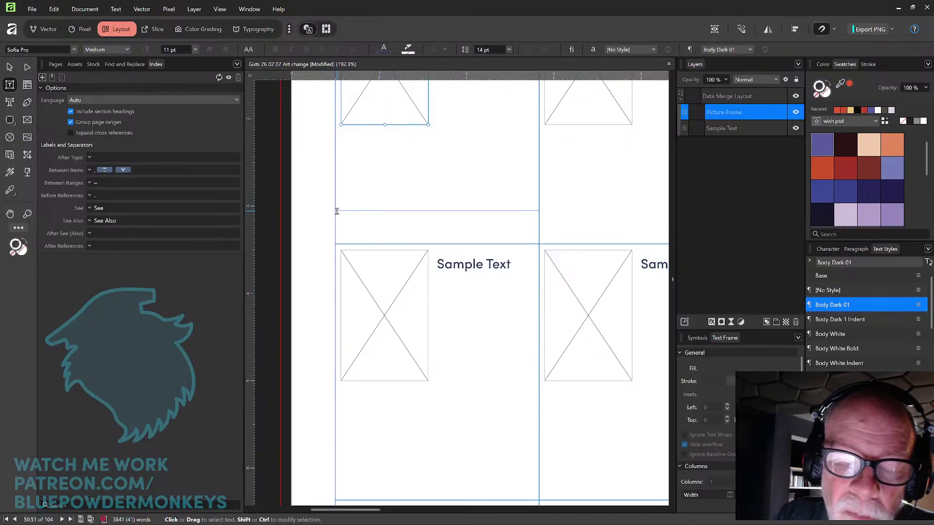
{"action": "key", "text": "v"}
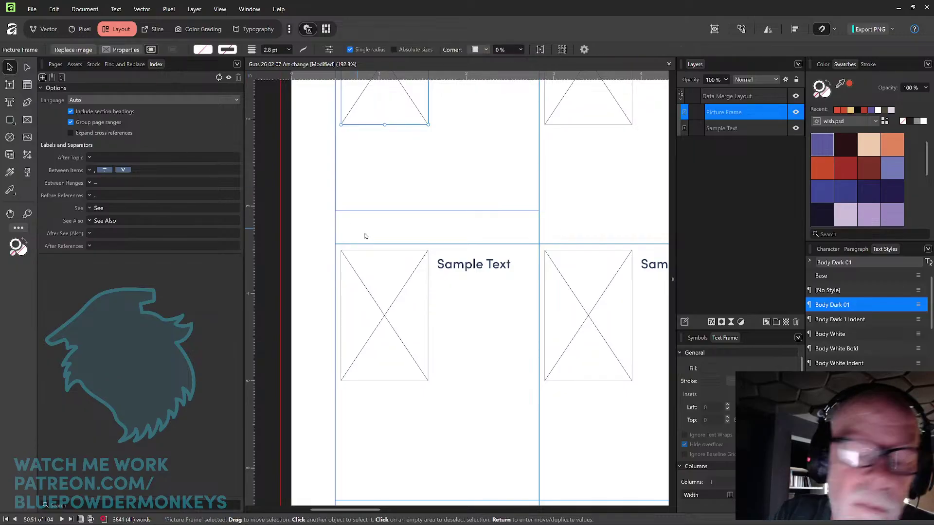
{"action": "left_click", "coordinate": [372, 235]}
{"action": "left_click", "coordinate": [319, 231]}
{"action": "left_click", "coordinate": [10, 154]}
{"action": "left_click", "coordinate": [9, 85]}
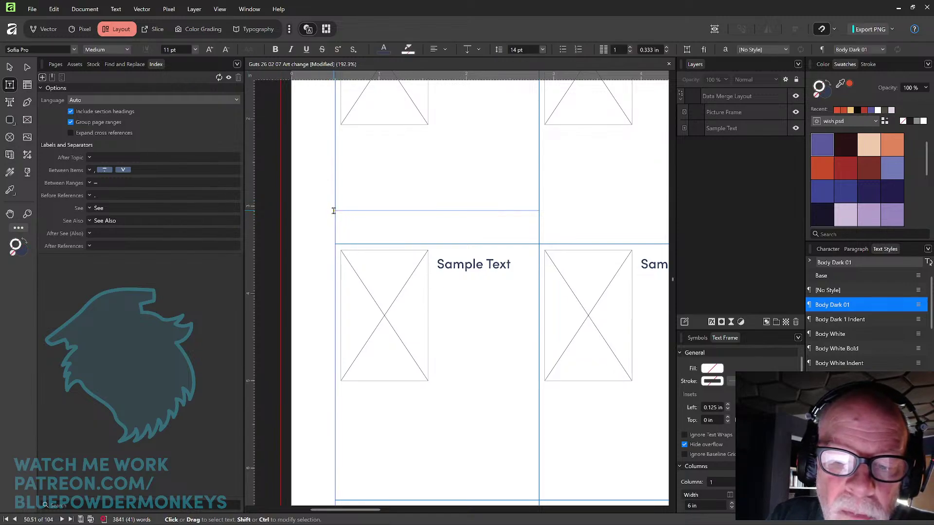
{"action": "left_click", "coordinate": [335, 213]}
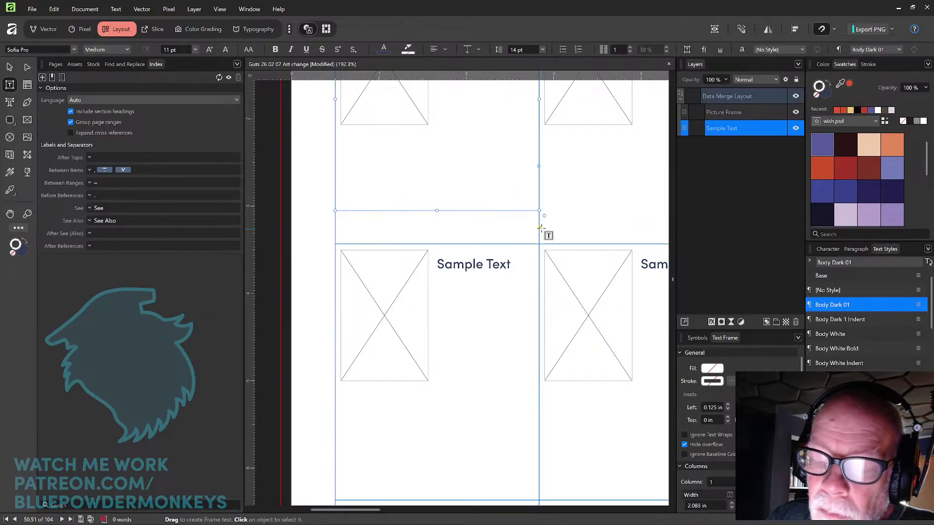
{"action": "left_click_drag", "start_coordinate": [539, 242], "coordinate": [335, 210]}
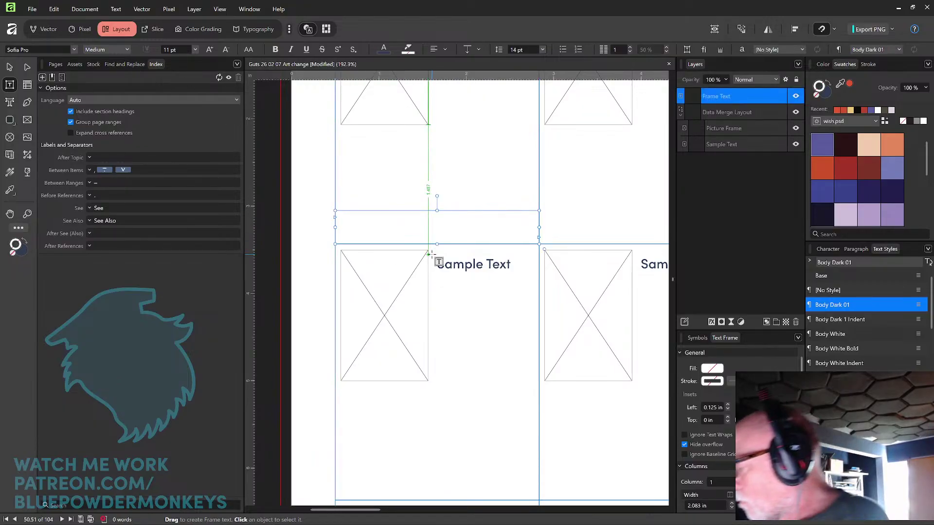
Step: Enter "First Name Last Name" in the strip's text frame and finish text editing
{"action": "type", "text": "F"}
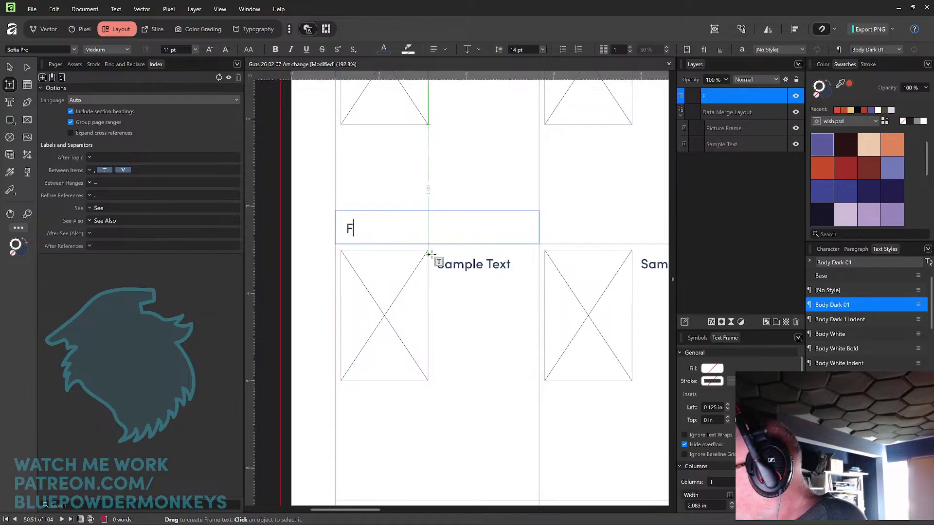
{"action": "type", "text": "irst Name Last Name"}
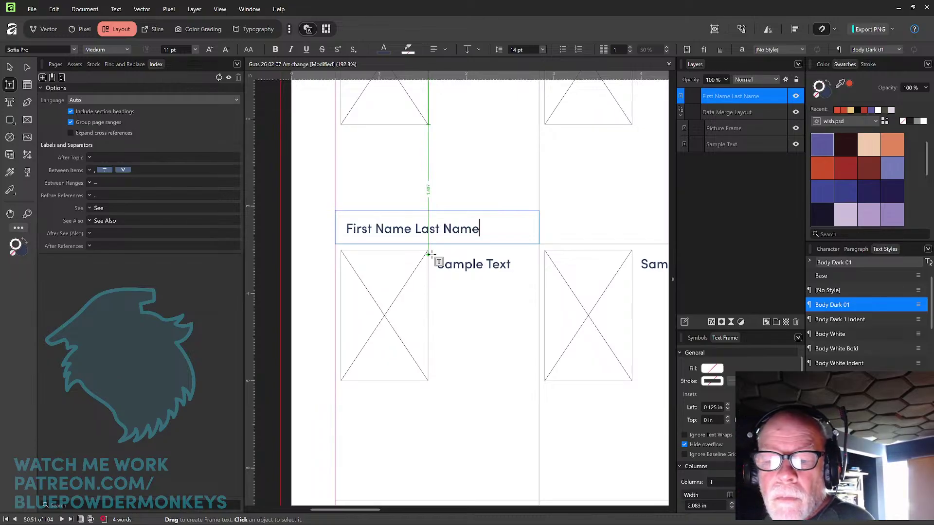
{"action": "left_click", "coordinate": [480, 229]}
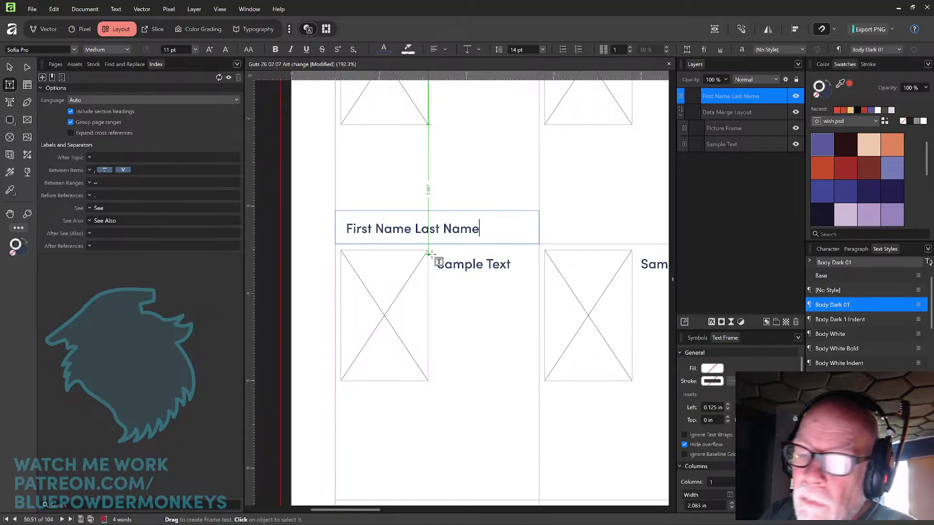
{"action": "left_click_drag", "start_coordinate": [480, 228], "coordinate": [338, 227]}
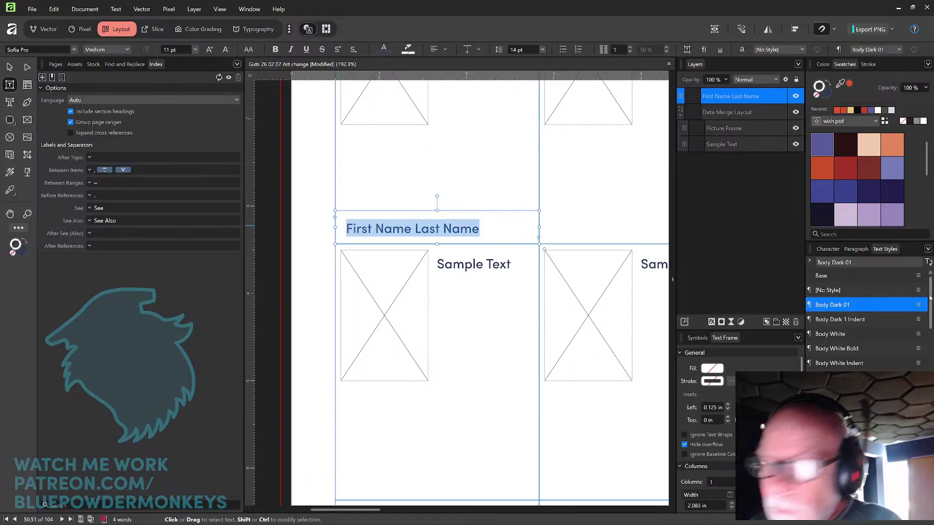
{"action": "left_click", "coordinate": [10, 67]}
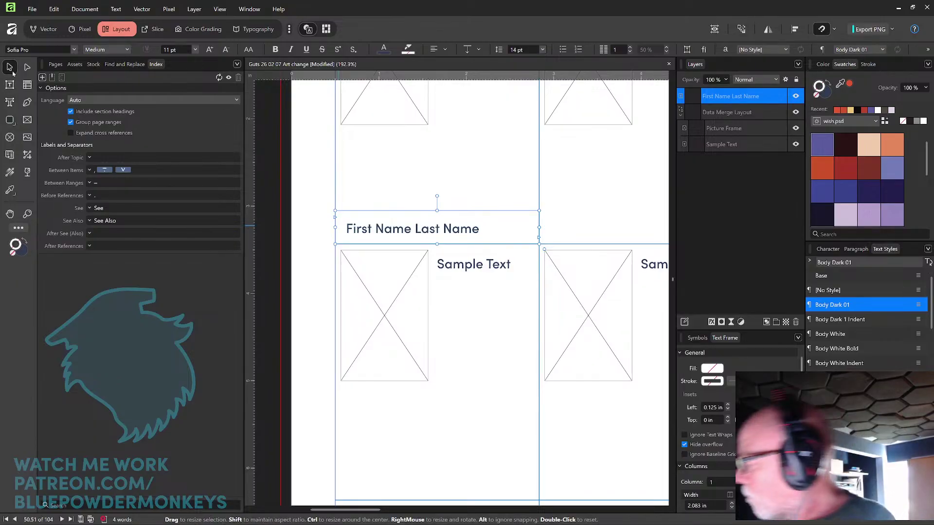
Step: Narrow the name frame to a column width of 0.75 in so it holds only "First Name"
{"action": "key", "text": "ctrl+minus"}
{"action": "key", "text": "ctrl+minus"}
{"action": "key", "text": "ctrl+minus"}
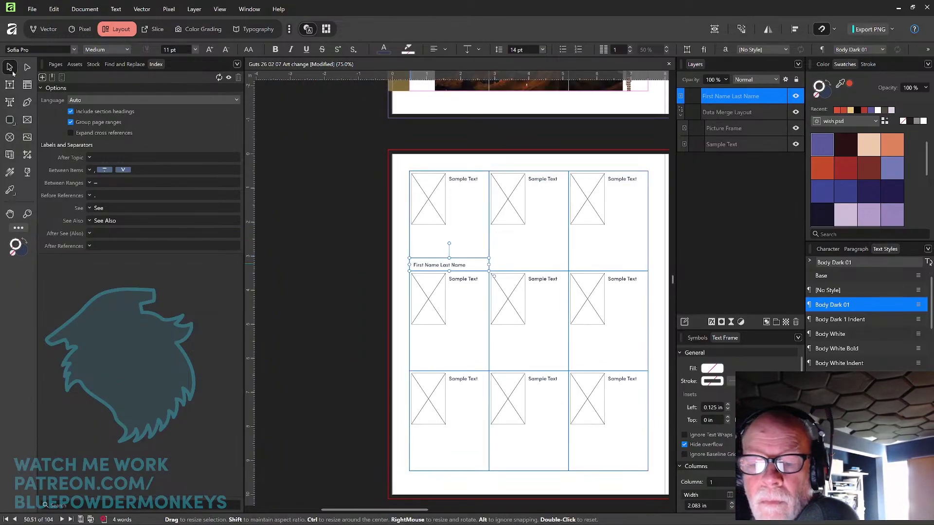
{"action": "scroll", "coordinate": [486, 271], "scroll_direction": "right", "scroll_amount": 3}
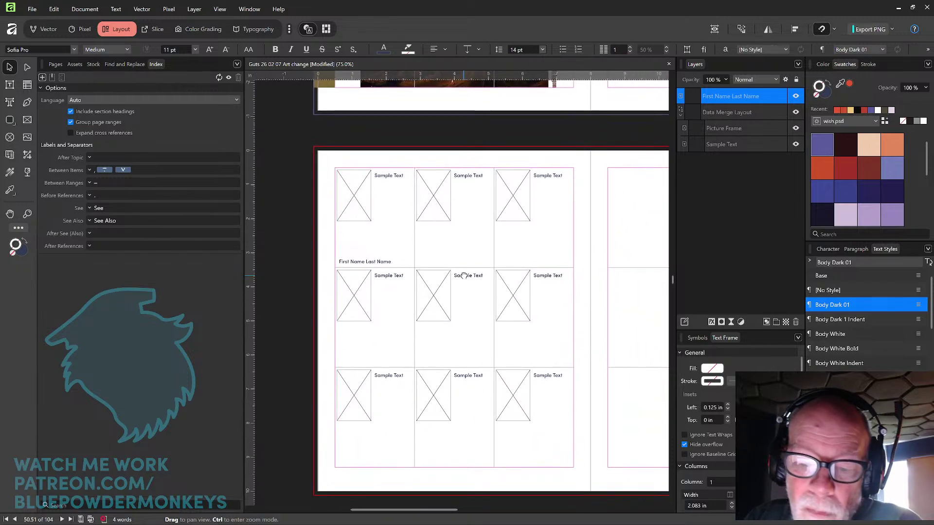
{"action": "scroll", "coordinate": [452, 254], "scroll_direction": "up", "scroll_amount": 4}
{"action": "scroll", "coordinate": [423, 246], "scroll_direction": "up", "scroll_amount": 1}
{"action": "scroll", "coordinate": [461, 242], "scroll_direction": "left", "scroll_amount": 3}
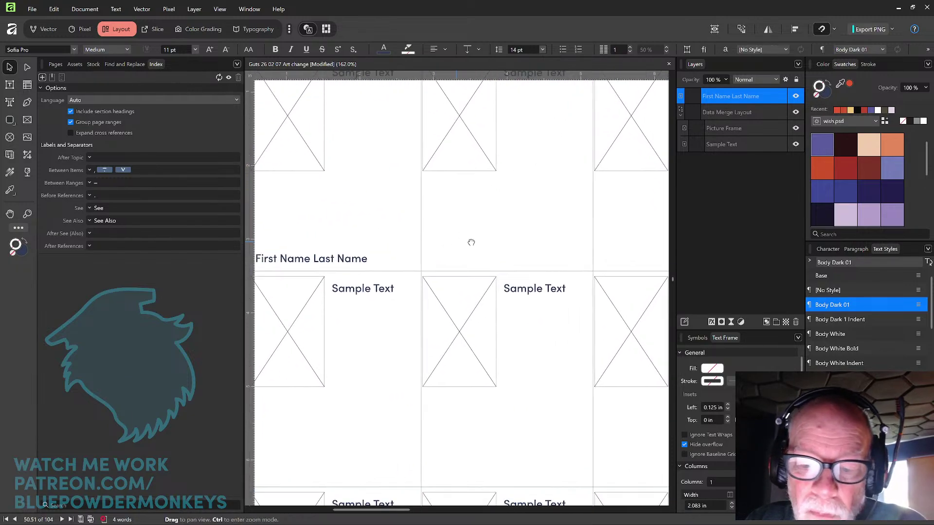
{"action": "left_click_drag", "start_coordinate": [527, 263], "coordinate": [431, 272]}
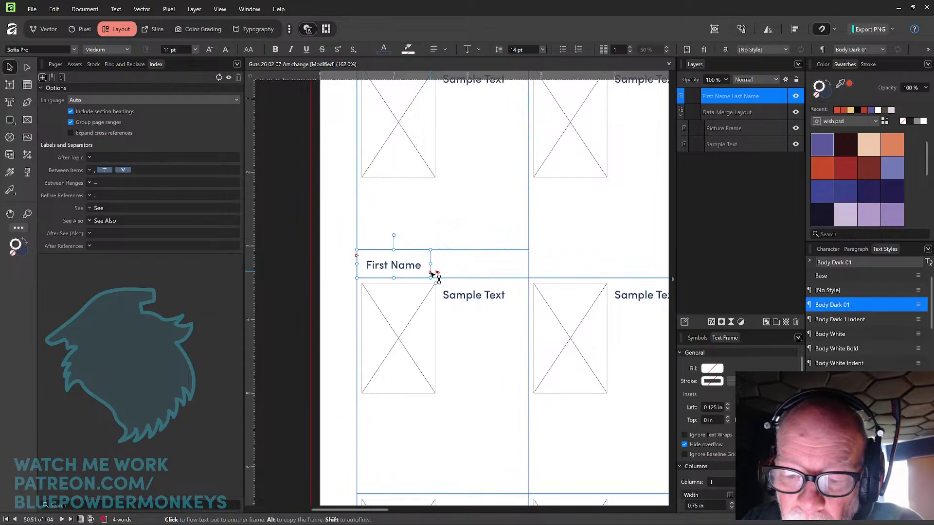
Step: Flow the overflowing "Last Name" text into a linked frame filling the rest of the first cell's name strip
{"action": "left_click", "coordinate": [430, 271]}
{"action": "left_click_drag", "start_coordinate": [434, 249], "coordinate": [528, 277]}
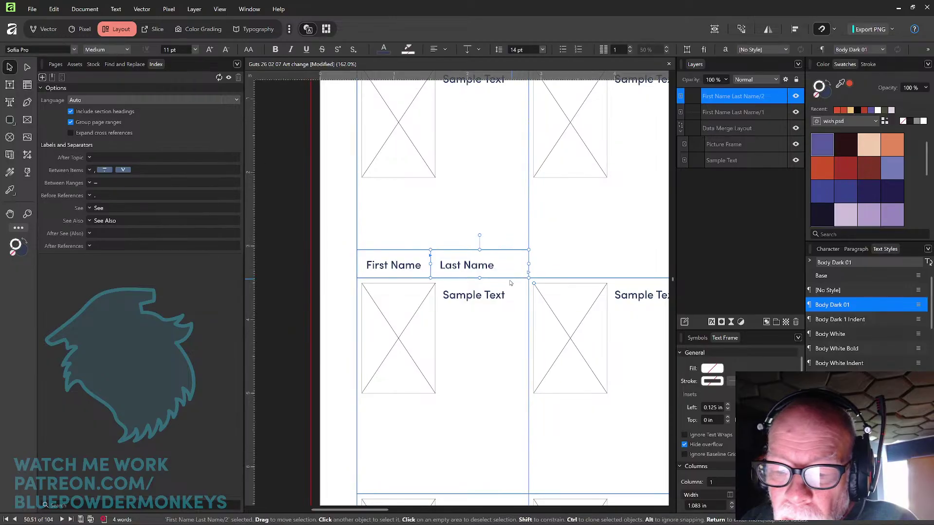
{"action": "mouse_move", "coordinate": [435, 263]}
{"action": "left_mouse_down"}
{"action": "mouse_move", "coordinate": [444, 263]}
{"action": "mouse_move", "coordinate": [430, 264]}
{"action": "left_mouse_up"}
{"action": "scroll", "coordinate": [519, 240], "scroll_direction": "up", "scroll_amount": 3}
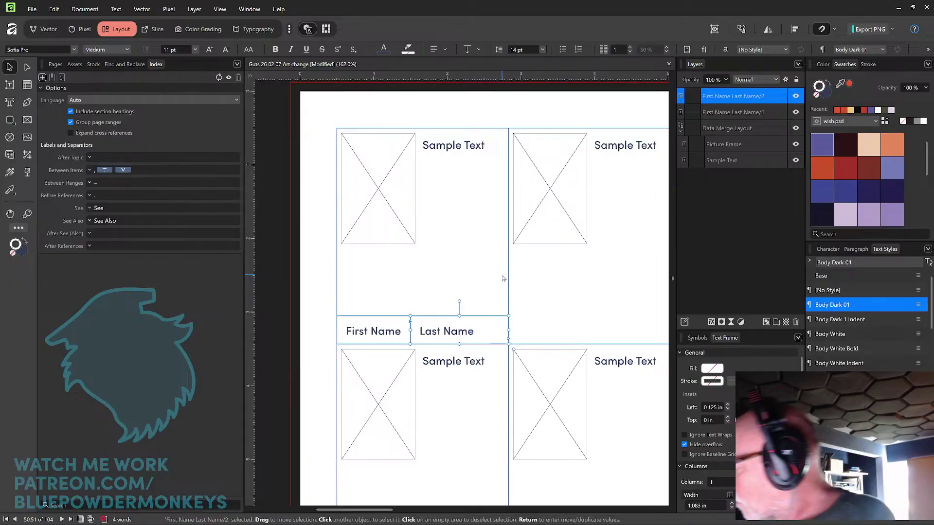
{"action": "scroll", "coordinate": [504, 279], "scroll_direction": "down", "scroll_amount": 1}
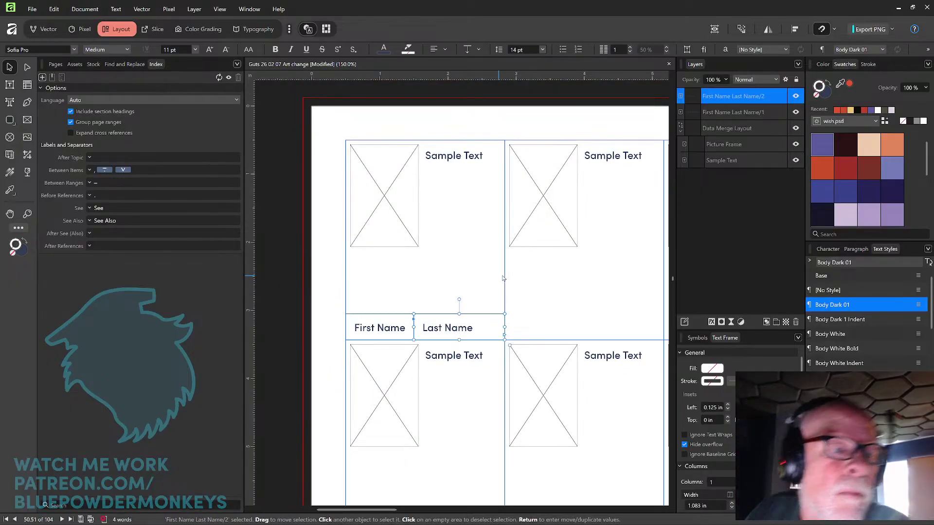
Step: Activate the Data Merge Layout tool and turn the Data Merge panel off and on again
{"action": "left_click", "coordinate": [10, 154]}
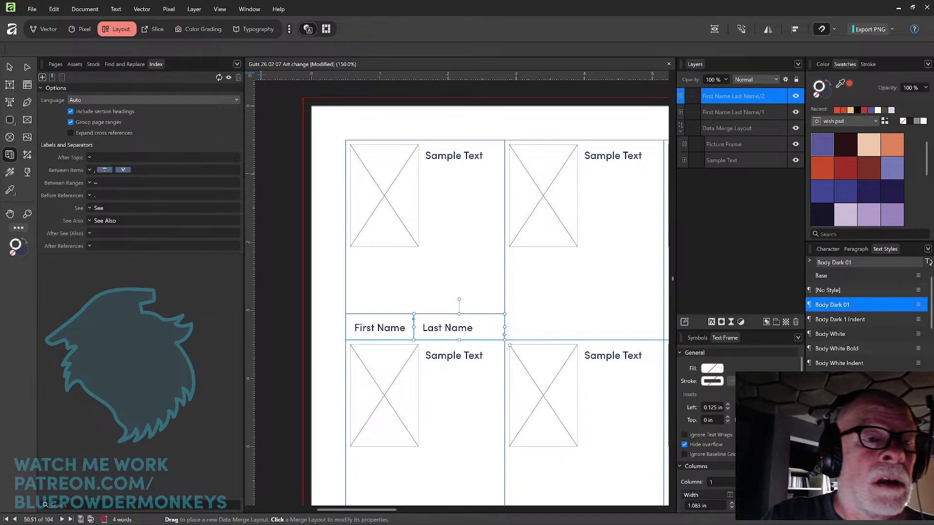
{"action": "left_click", "coordinate": [251, 11]}
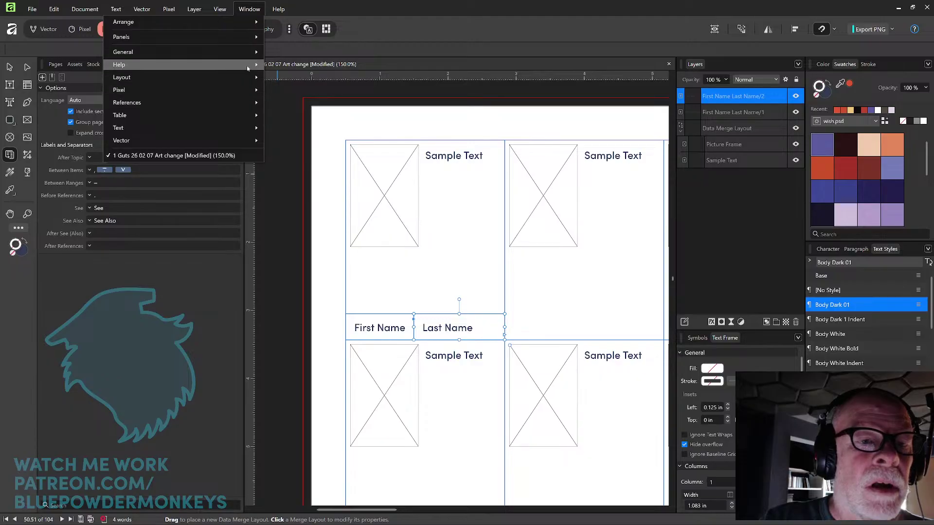
{"action": "mouse_move", "coordinate": [252, 77]}
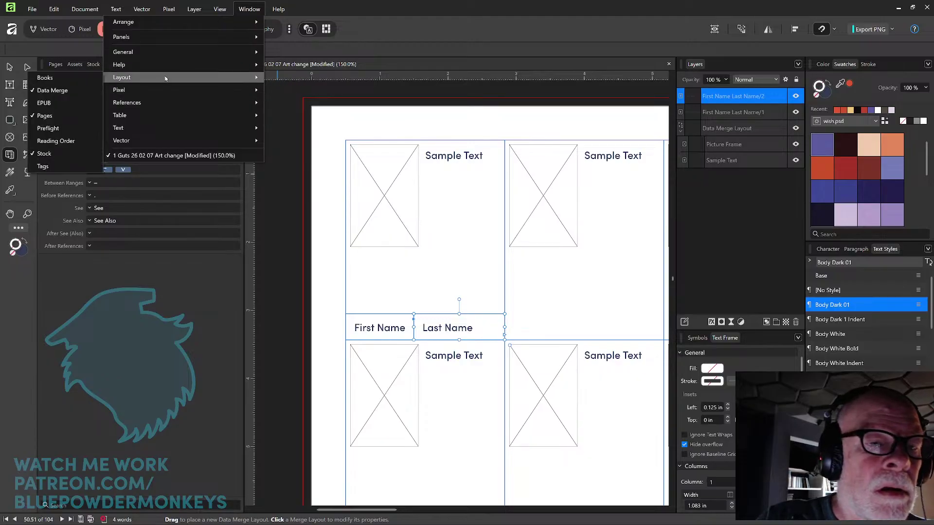
{"action": "left_click", "coordinate": [74, 90]}
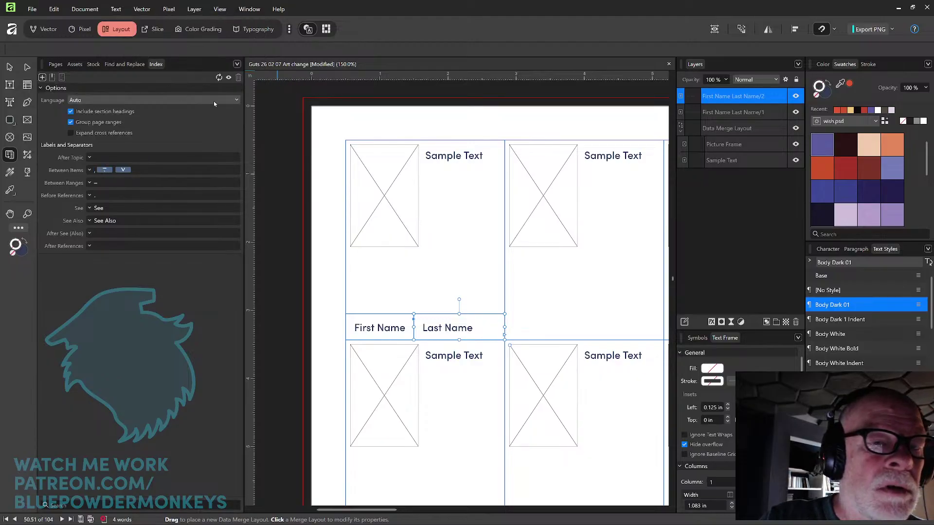
{"action": "left_click", "coordinate": [250, 9]}
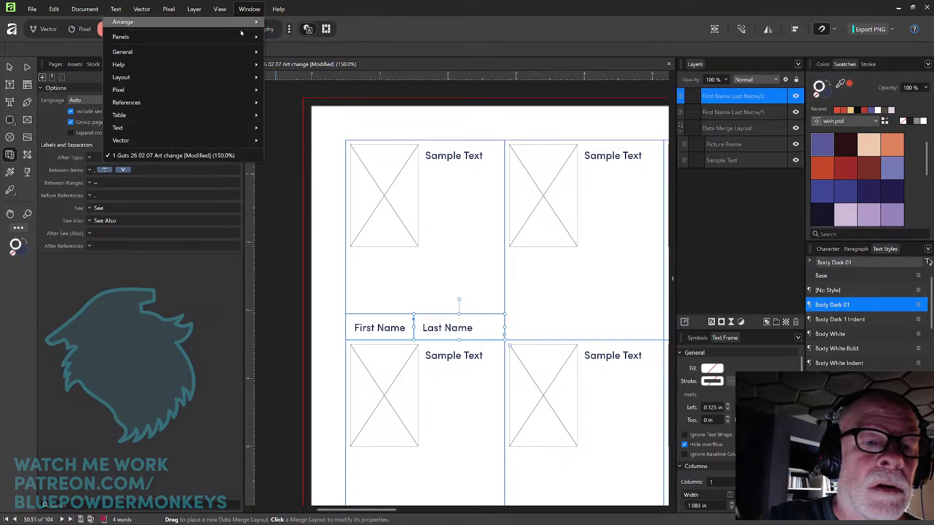
{"action": "mouse_move", "coordinate": [215, 83]}
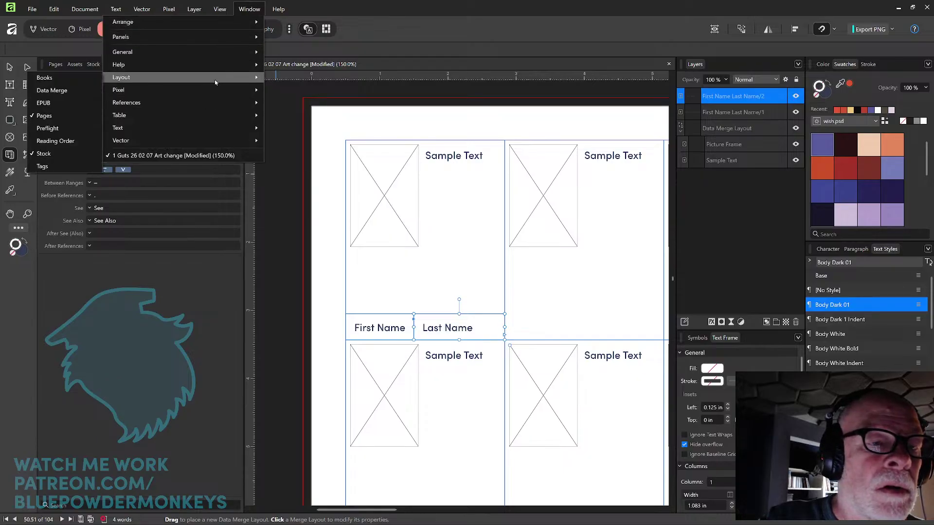
{"action": "left_click", "coordinate": [75, 91]}
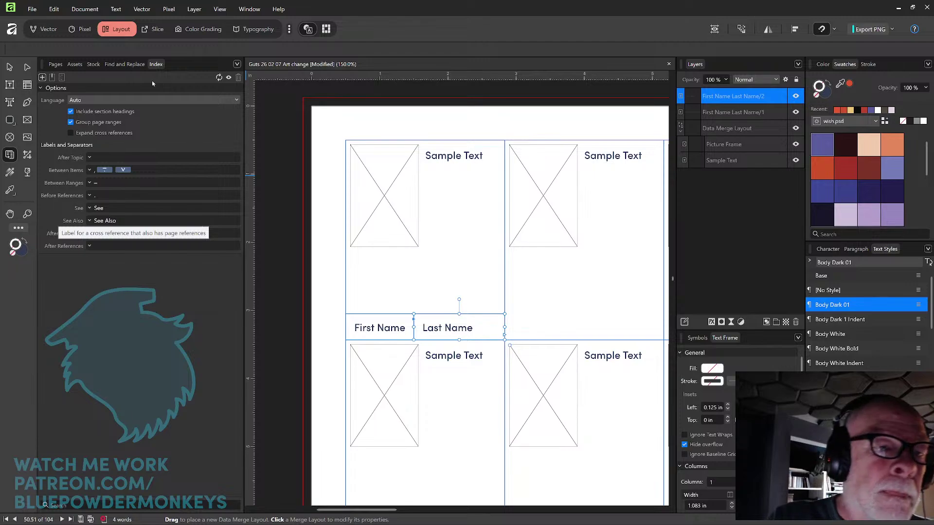
Step: Narrow the panel group that holds the Index options to give the page more room
{"action": "mouse_move", "coordinate": [43, 64]}
{"action": "left_mouse_down"}
{"action": "mouse_move", "coordinate": [54, 63]}
{"action": "mouse_move", "coordinate": [42, 64]}
{"action": "left_mouse_up"}
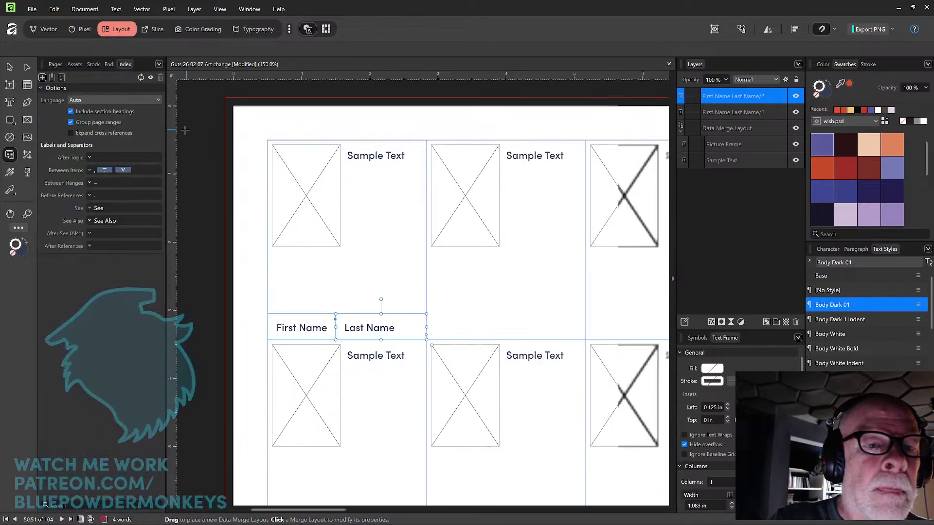
{"action": "left_click_drag", "start_coordinate": [169, 139], "coordinate": [208, 144]}
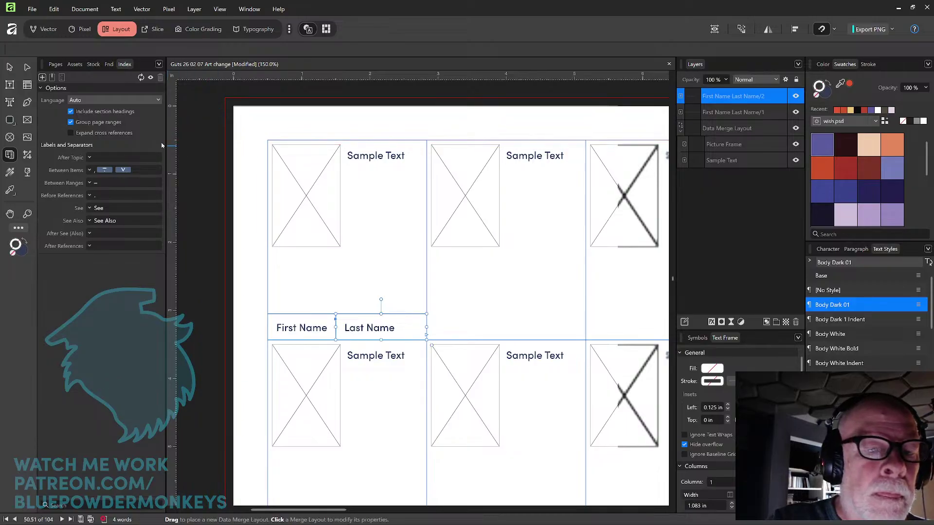
{"action": "left_click_drag", "start_coordinate": [166, 145], "coordinate": [214, 145]}
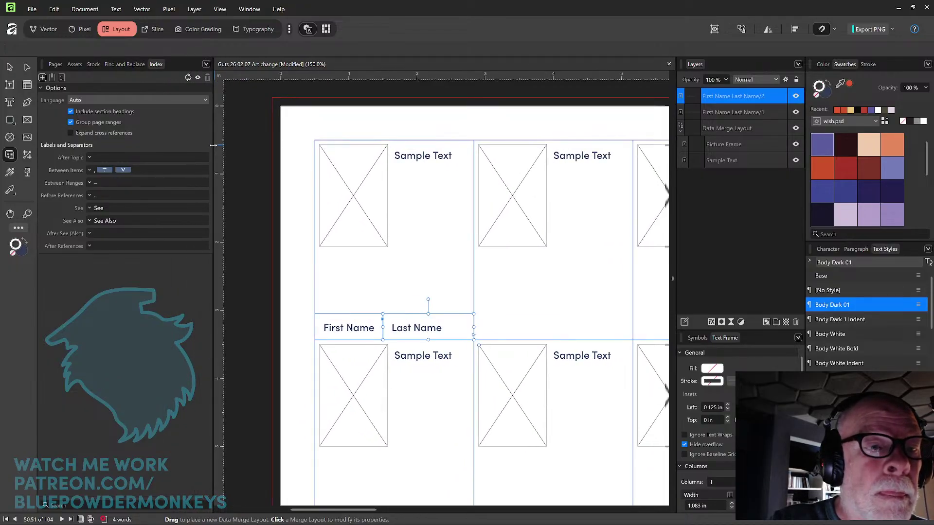
Step: Examine the Add Index Topic settings, the Find and Replace, Stock and Assets contents, and the Page Move Options for the document's pages
{"action": "left_click", "coordinate": [42, 77]}
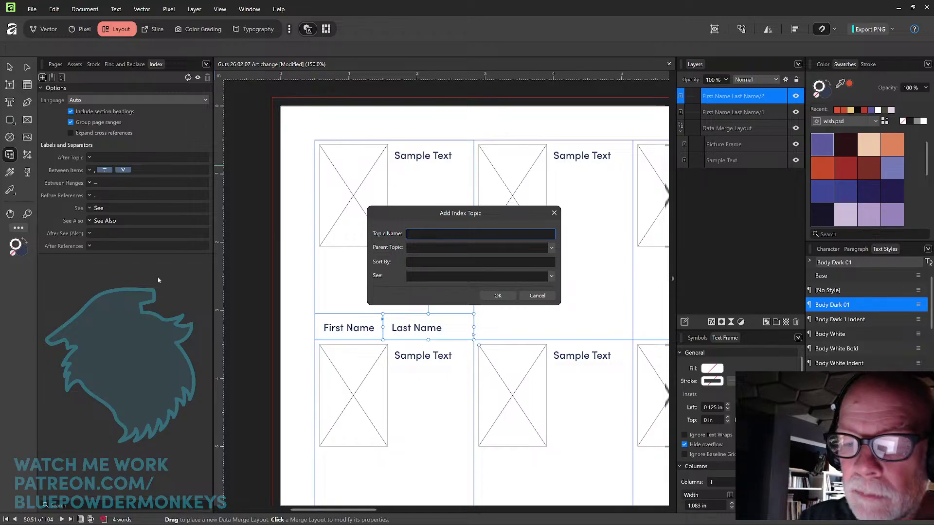
{"action": "left_click", "coordinate": [538, 296]}
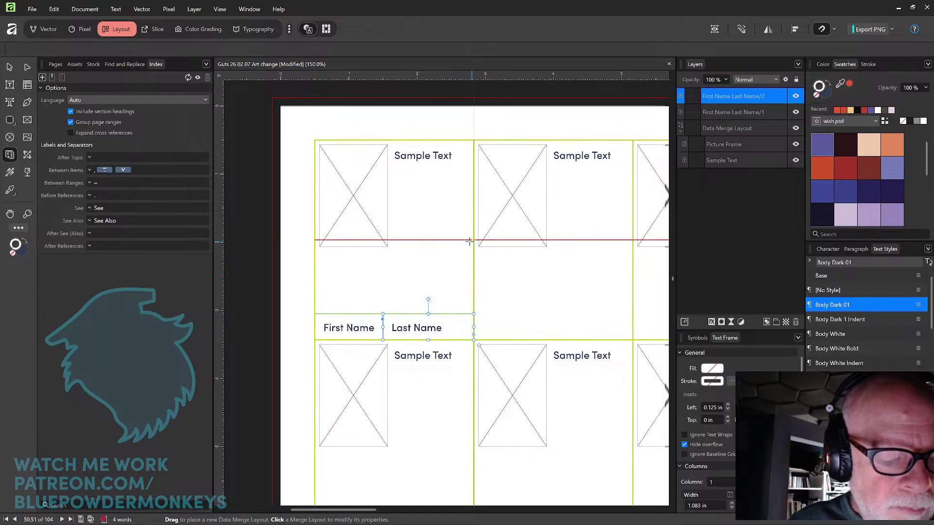
{"action": "left_click", "coordinate": [129, 65]}
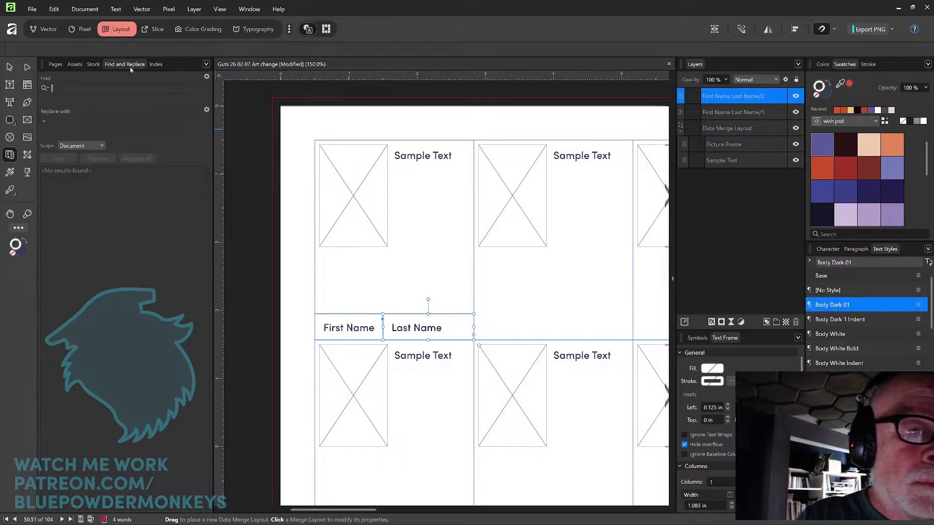
{"action": "left_click", "coordinate": [92, 64]}
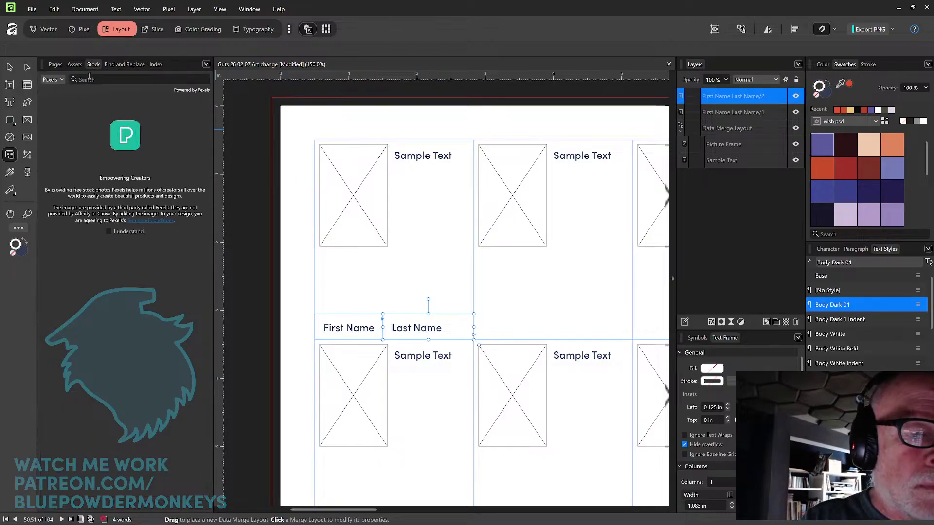
{"action": "left_click", "coordinate": [75, 65]}
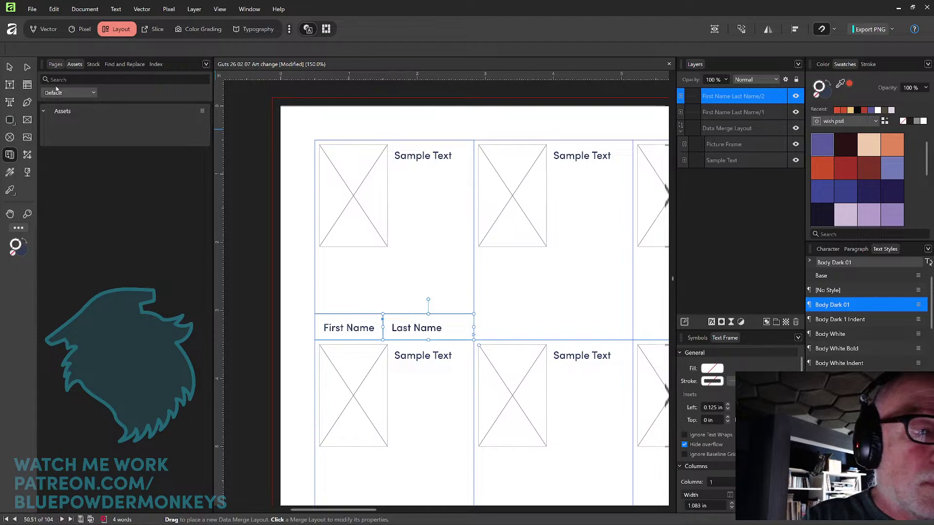
{"action": "left_click", "coordinate": [56, 64]}
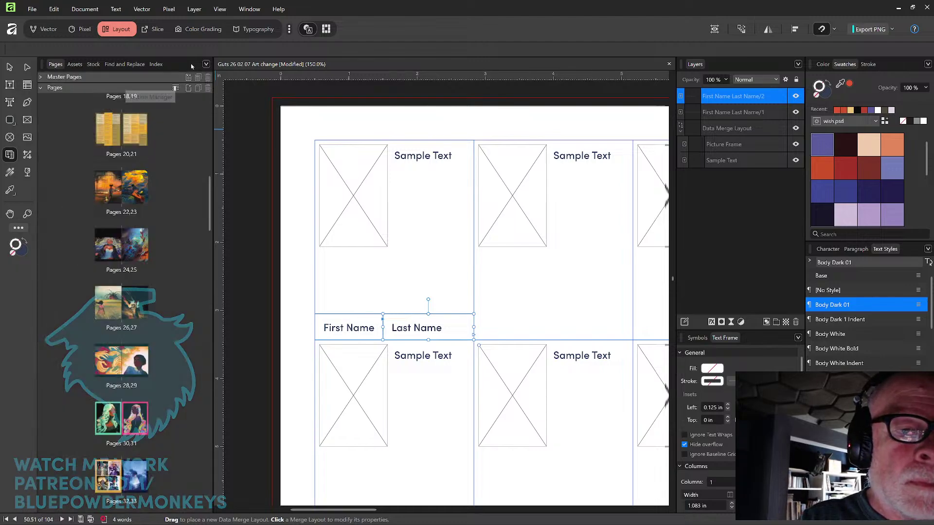
{"action": "left_click", "coordinate": [207, 65]}
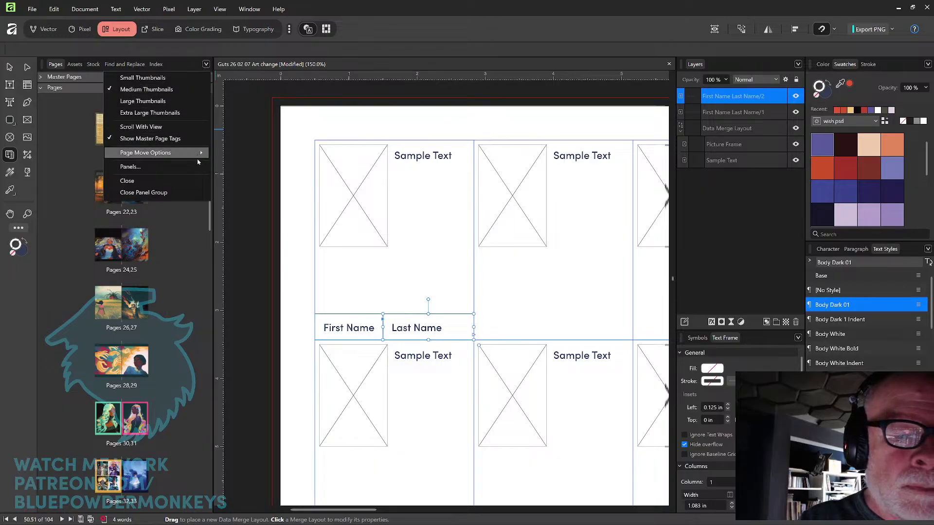
{"action": "mouse_move", "coordinate": [199, 155]}
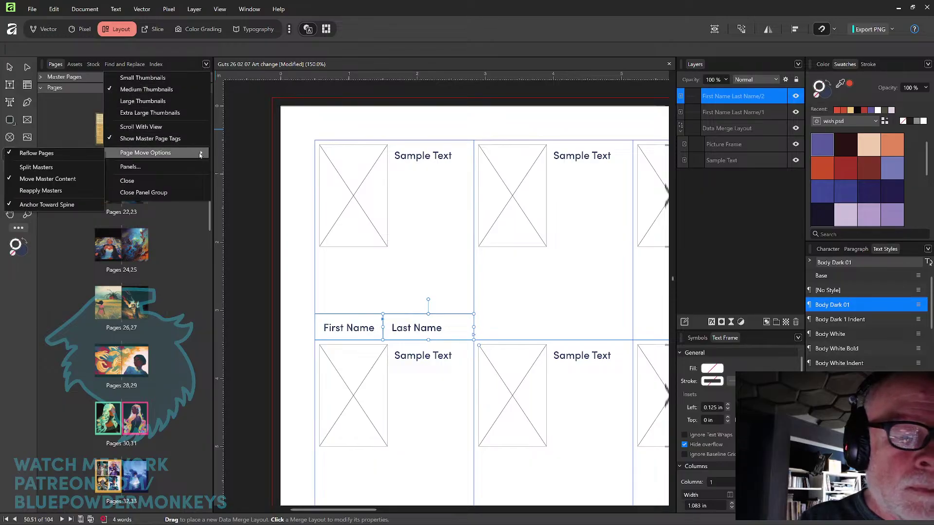
{"action": "left_click", "coordinate": [226, 49]}
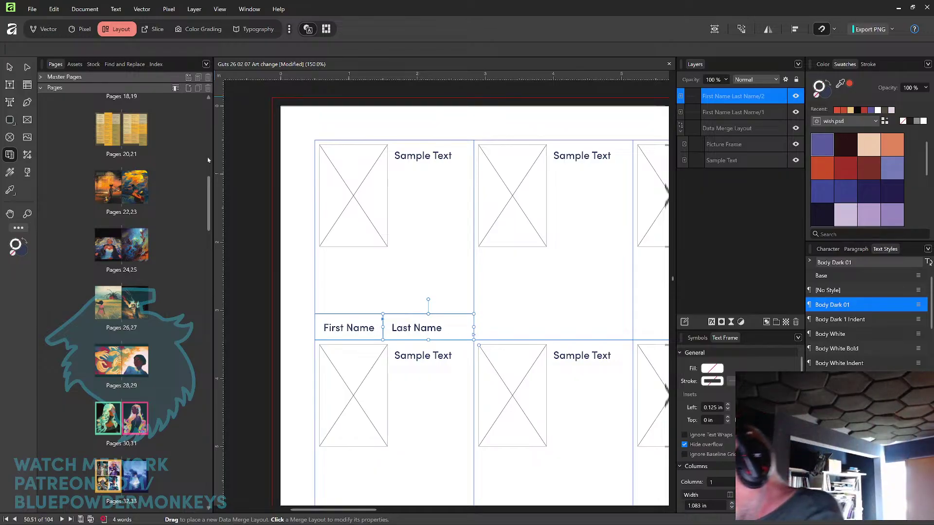
Step: Save the document with the current data merge layout and linked name frames
{"action": "key", "text": "ctrl+s"}
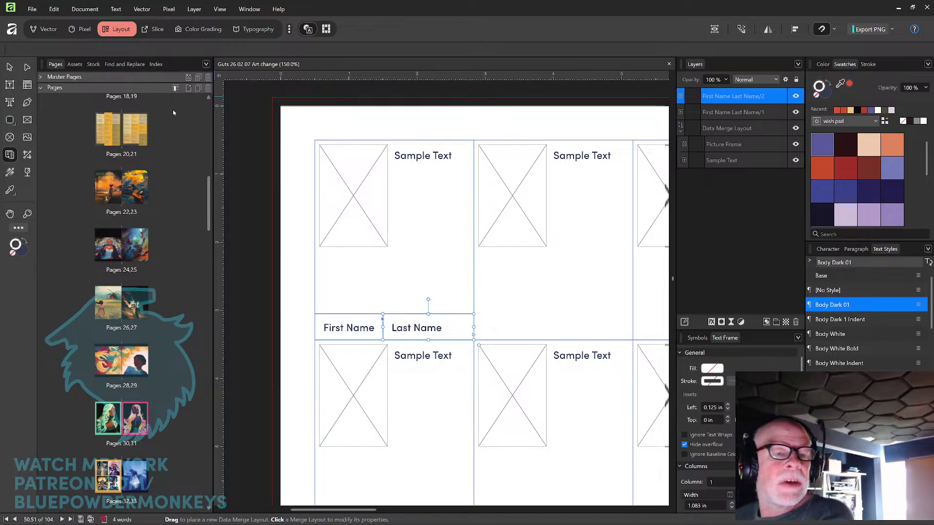